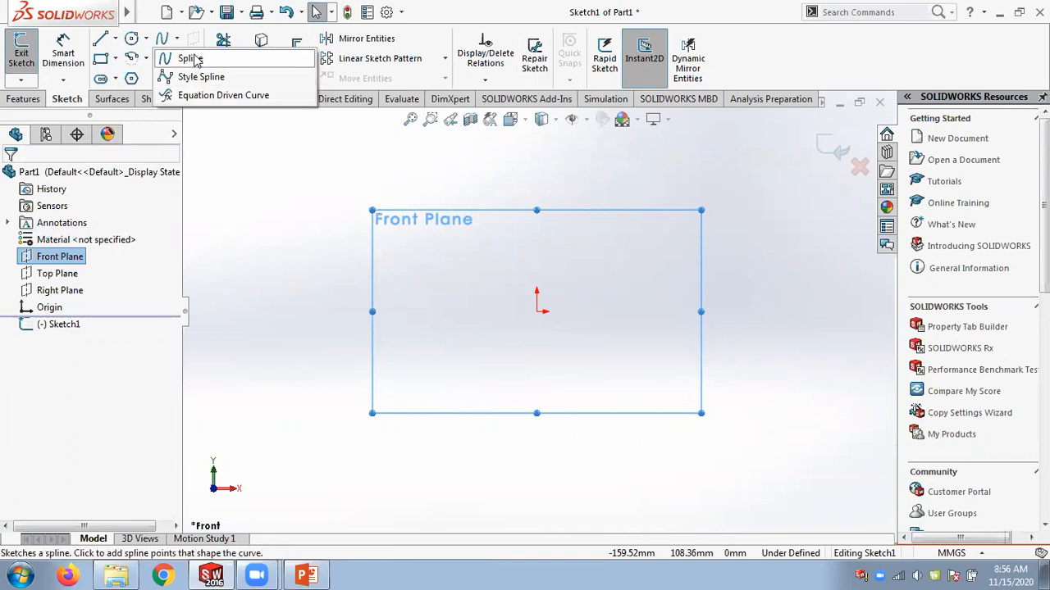
# Sketch a spline through four points on the Front Plane sketch, starting left of the origin.
pyautogui.click(188, 60)
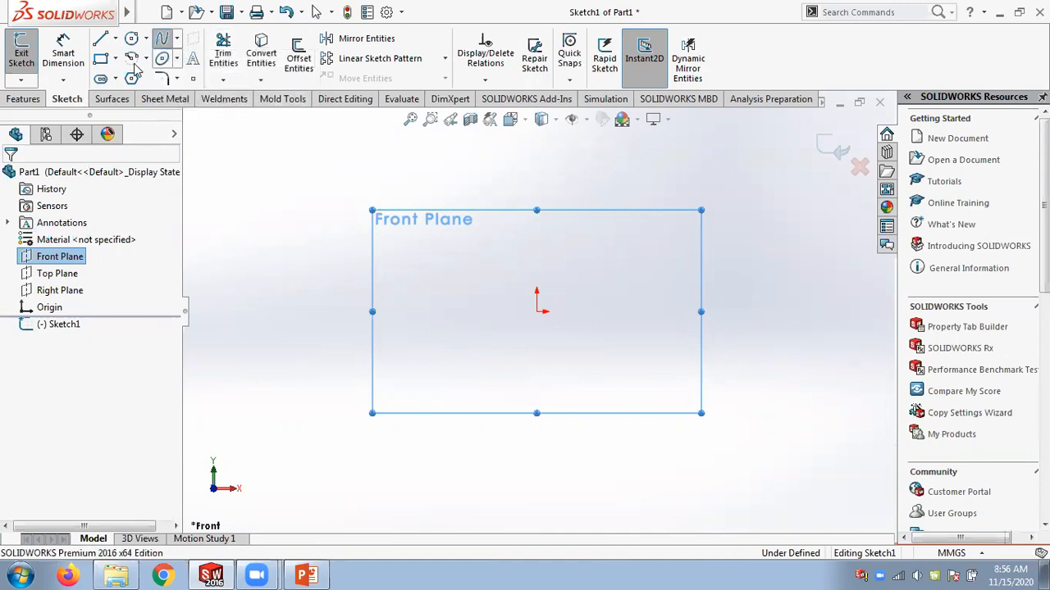
pyautogui.click(419, 311)
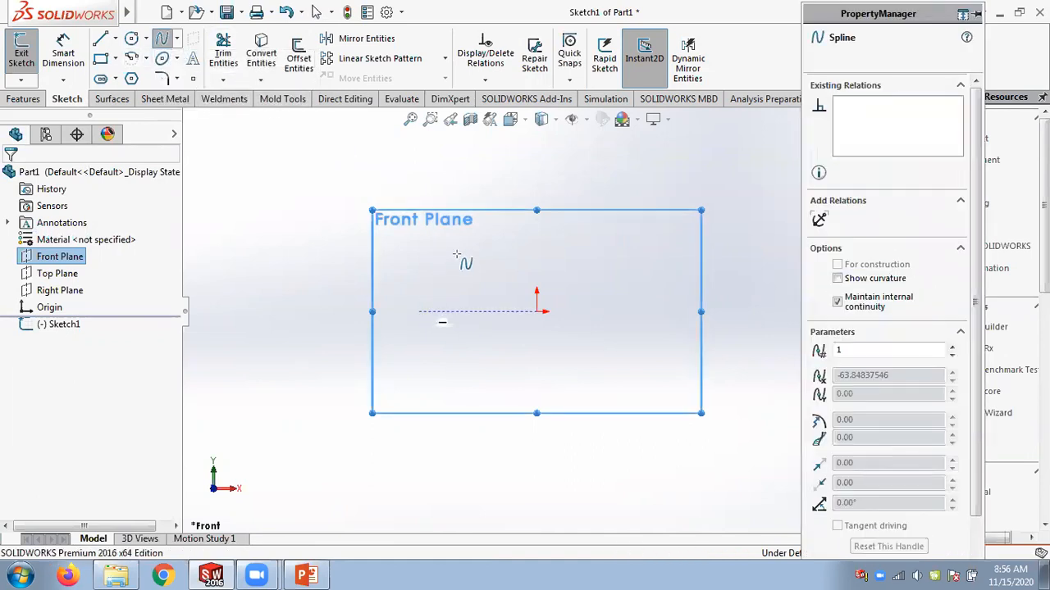
pyautogui.click(457, 254)
pyautogui.click(488, 329)
pyautogui.click(556, 243)
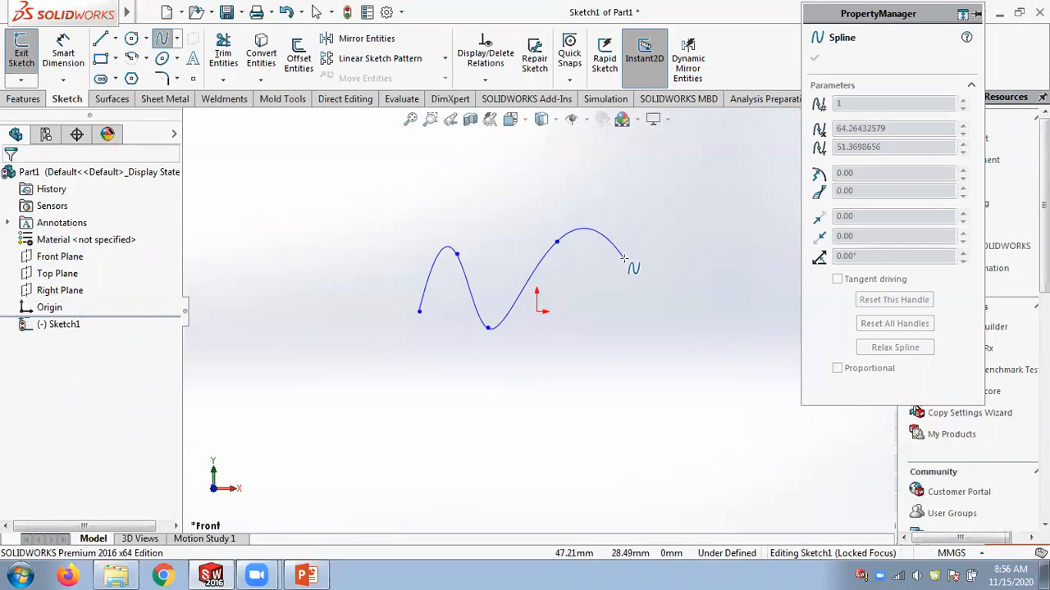
pyautogui.press('Escape')
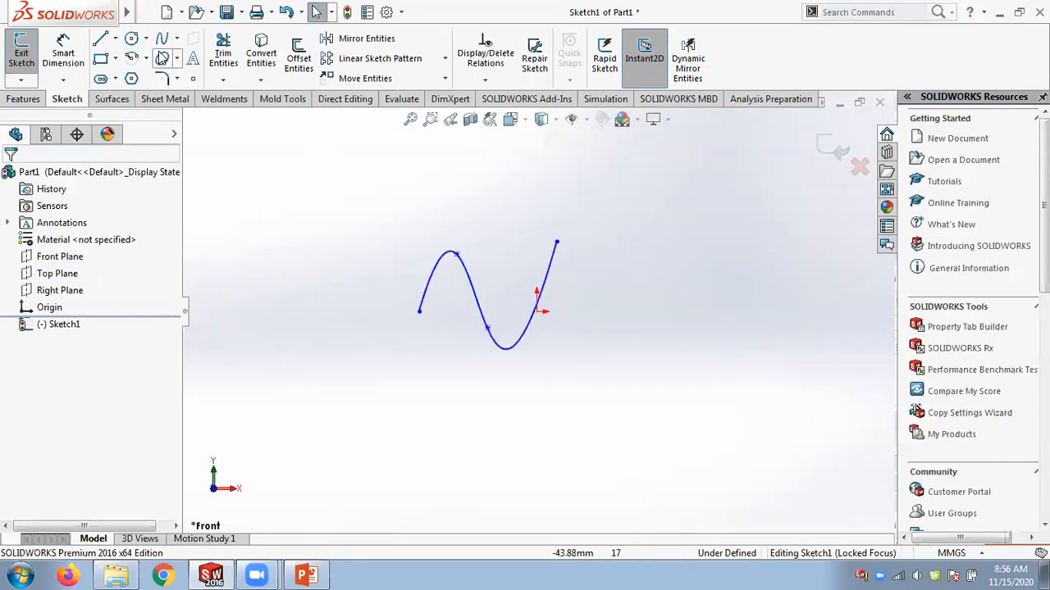
# Sketch a Bezier style spline with five control points to the right of the first spline.
pyautogui.click(176, 38)
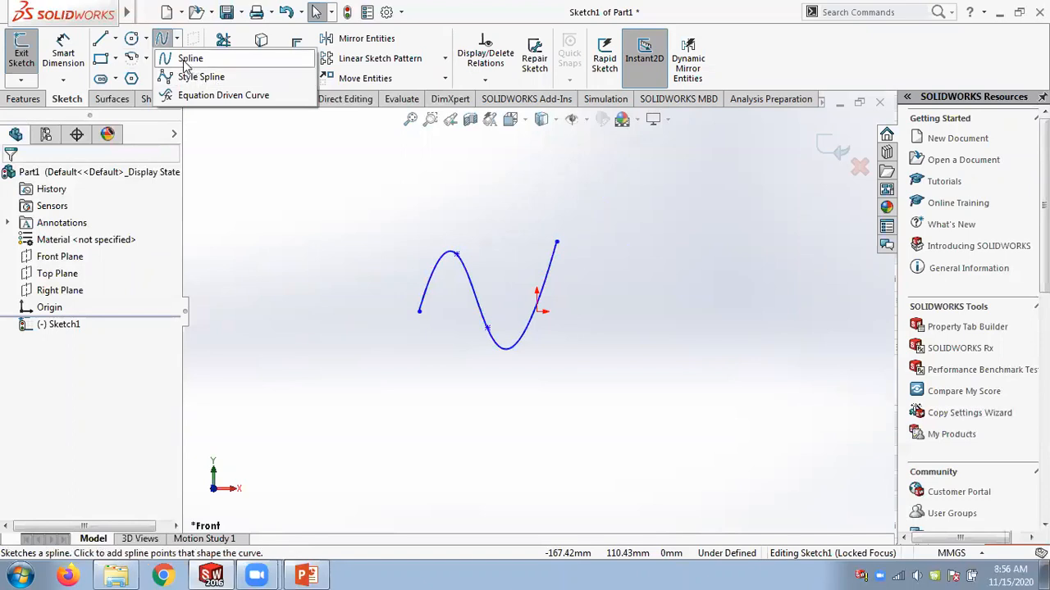
pyautogui.click(197, 76)
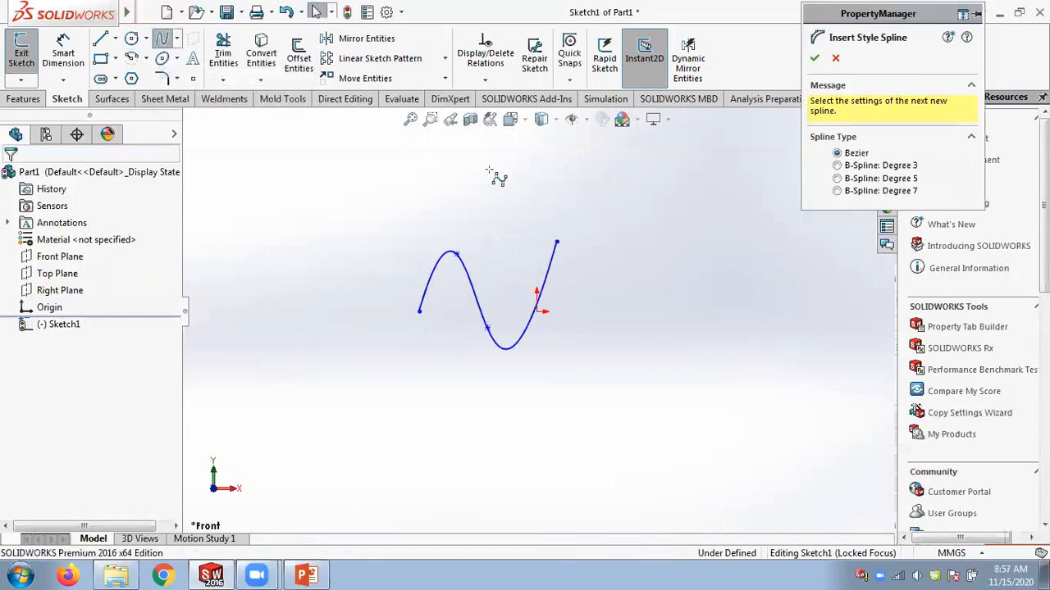
pyautogui.click(624, 328)
pyautogui.click(656, 262)
pyautogui.click(700, 332)
pyautogui.click(748, 278)
pyautogui.click(811, 292)
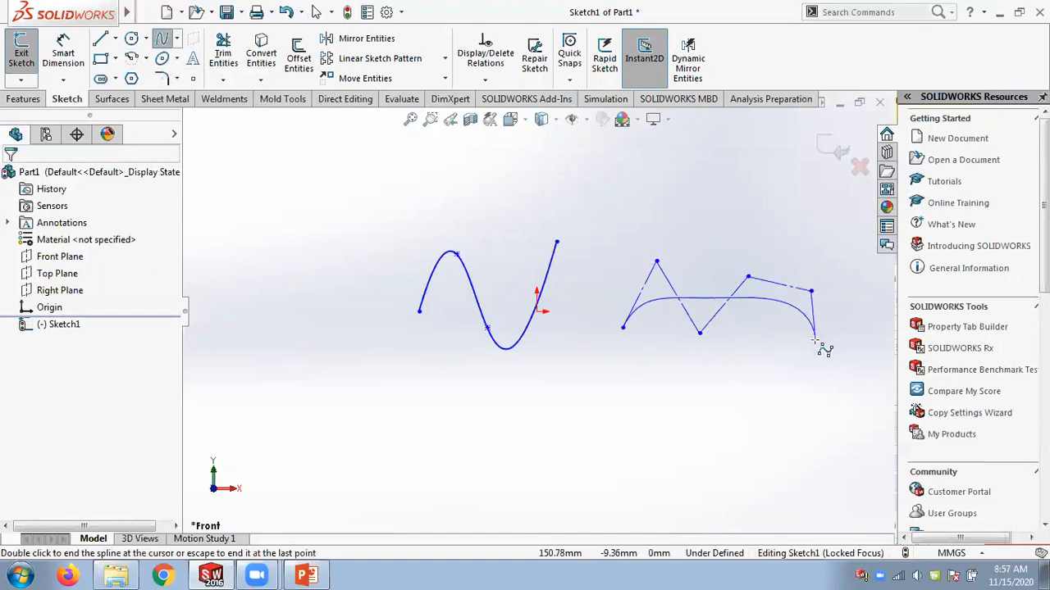
pyautogui.doubleClick(814, 339)
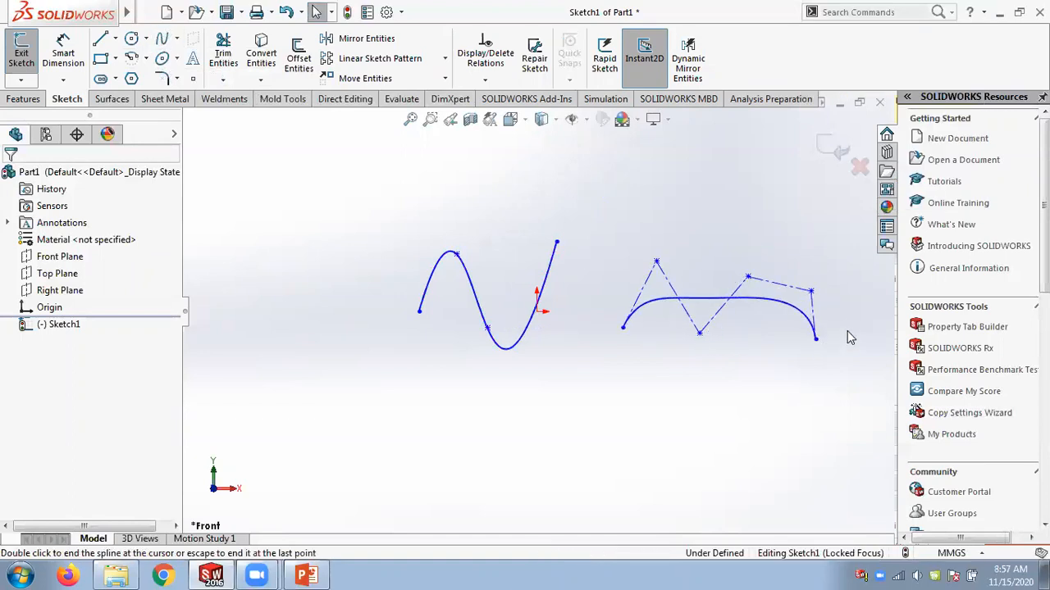
# Reshape the style spline by moving two of its control vertices, then accept the change.
pyautogui.moveTo(749, 276)
pyautogui.mouseDown()
pyautogui.moveTo(749, 248)
pyautogui.moveTo(752, 285)
pyautogui.moveTo(752, 268)
pyautogui.mouseUp()
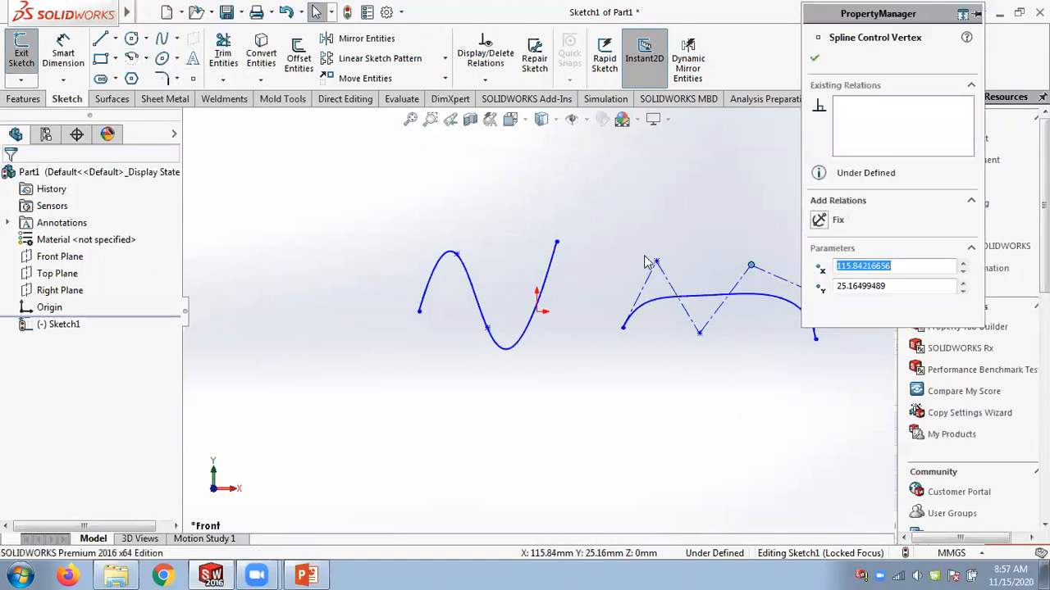
pyautogui.moveTo(656, 265); pyautogui.dragTo(655, 280)
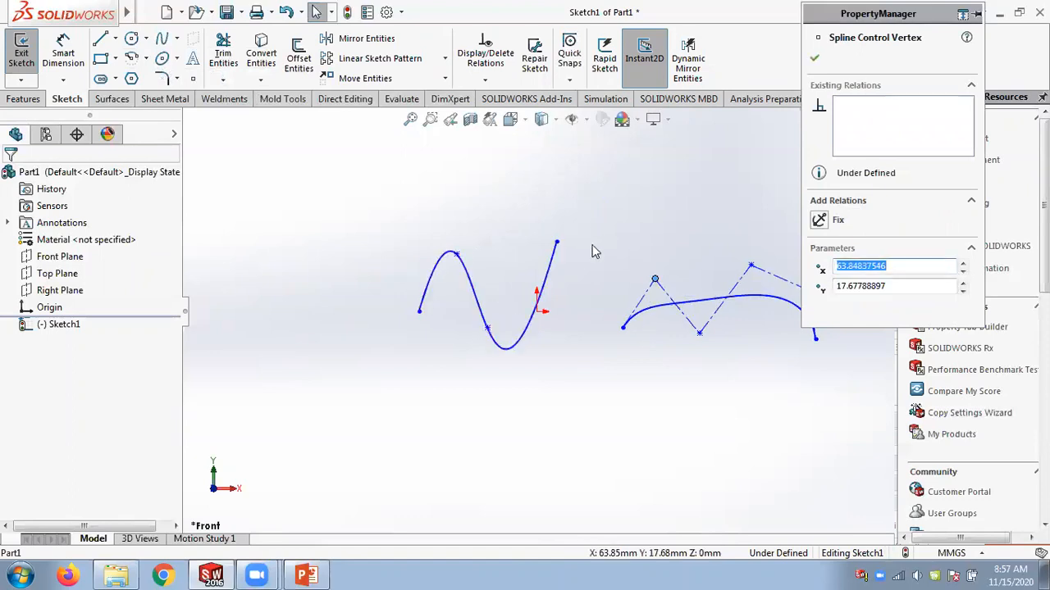
pyautogui.click(814, 59)
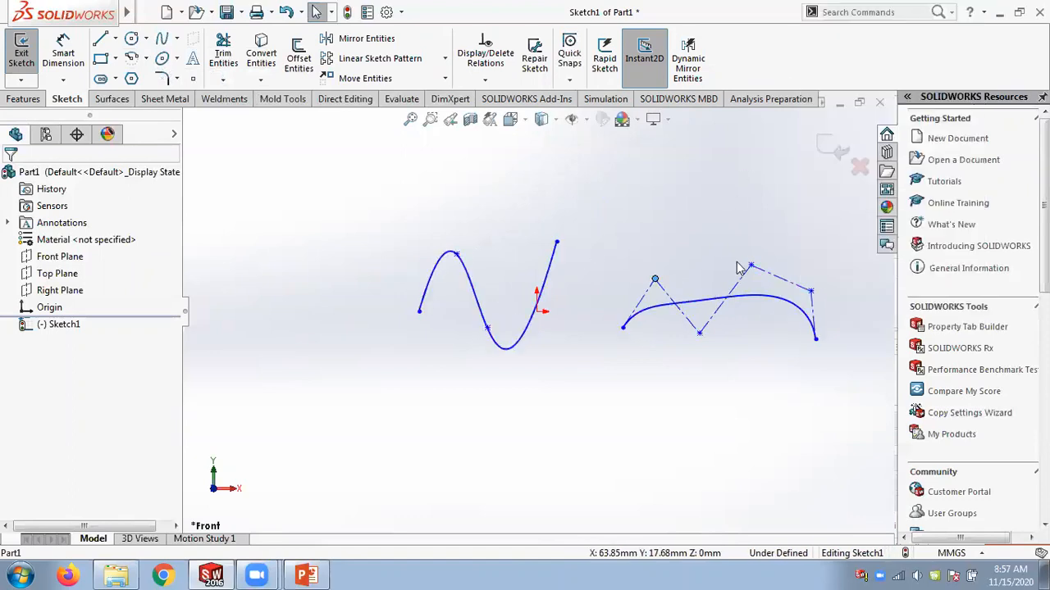
# Delete the style spline.
pyautogui.click(779, 306)
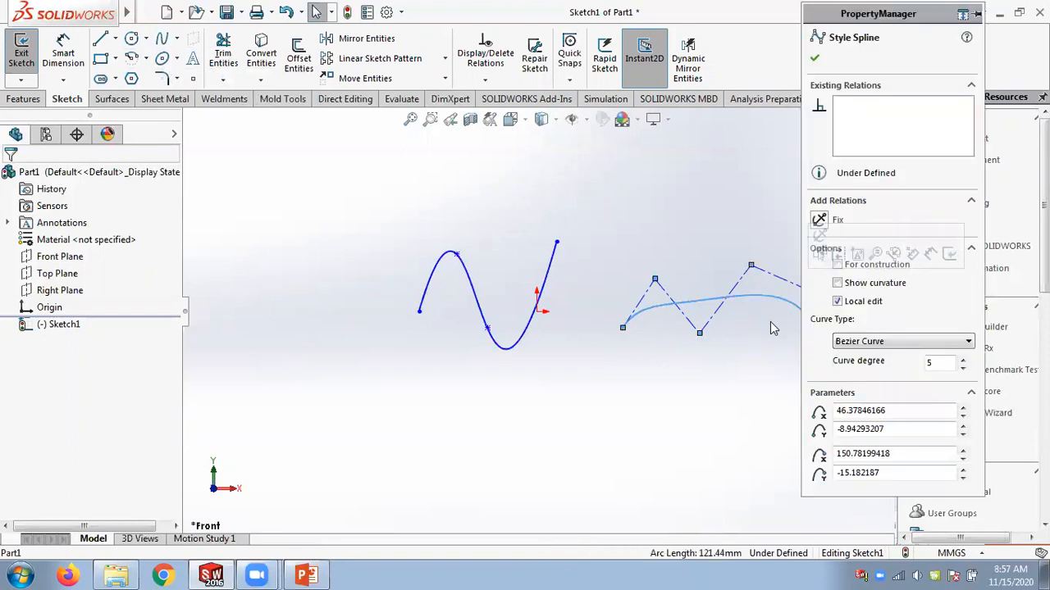
pyautogui.press('Delete')
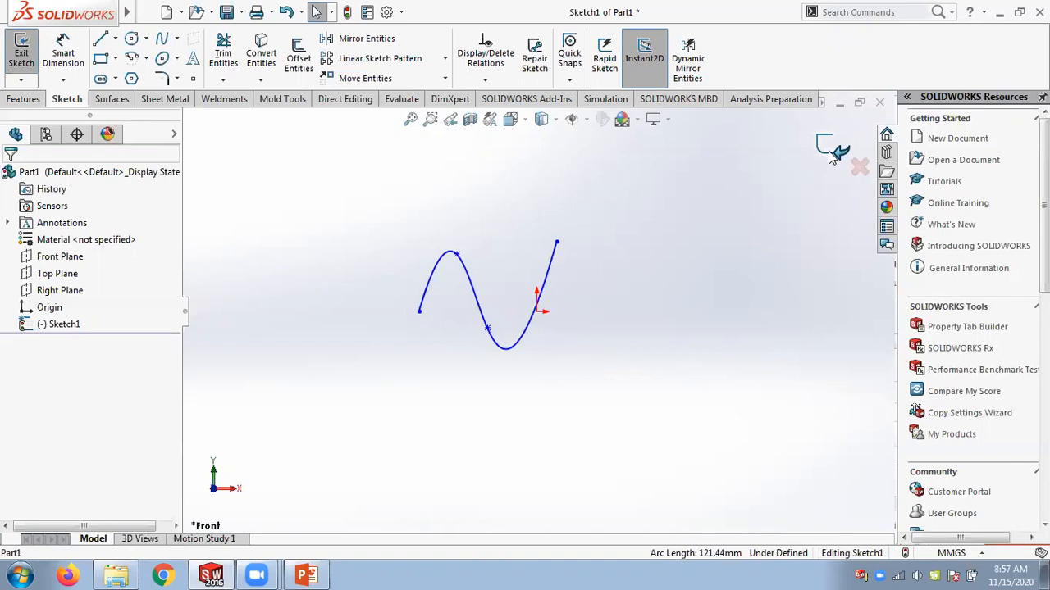
# Exit the spline sketch.
pyautogui.click(830, 151)
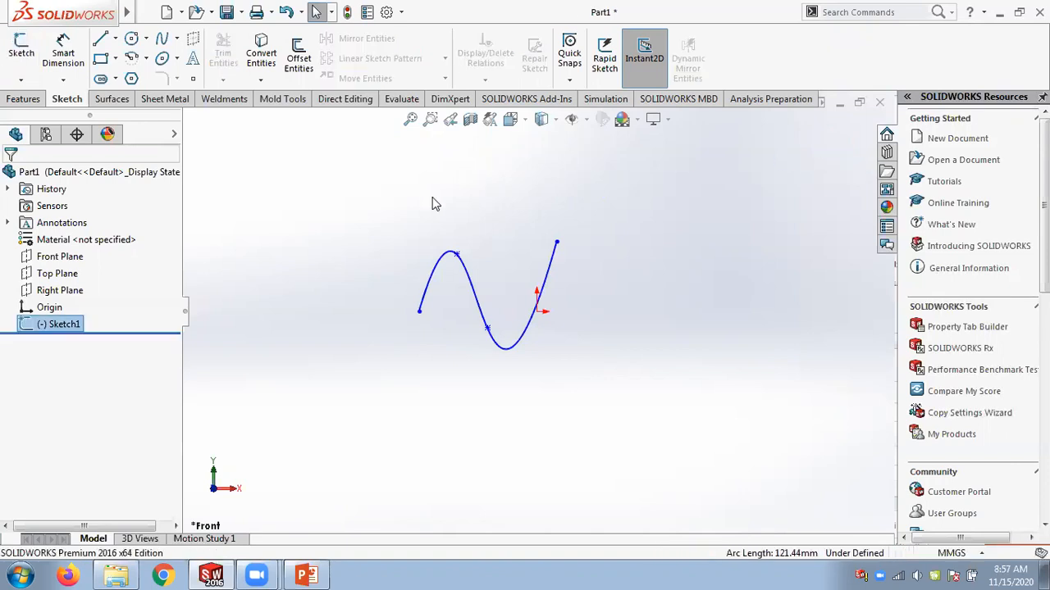
pyautogui.moveTo(314, 305)
pyautogui.mouseDown(button='middle')
pyautogui.moveTo(281, 293)
pyautogui.moveTo(318, 254)
pyautogui.mouseUp(button='middle')
pyautogui.scroll(-2, 349, 287)
pyautogui.click(404, 265)
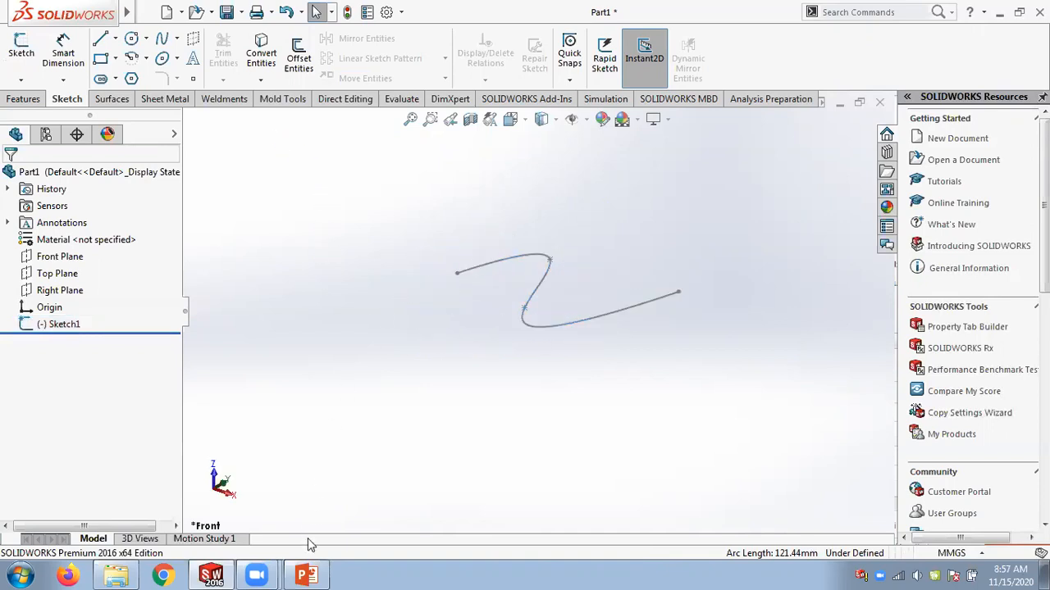
# Switch to PowerPoint to review the sweep feature slide, then return to SOLIDWORKS.
pyautogui.click(305, 576)
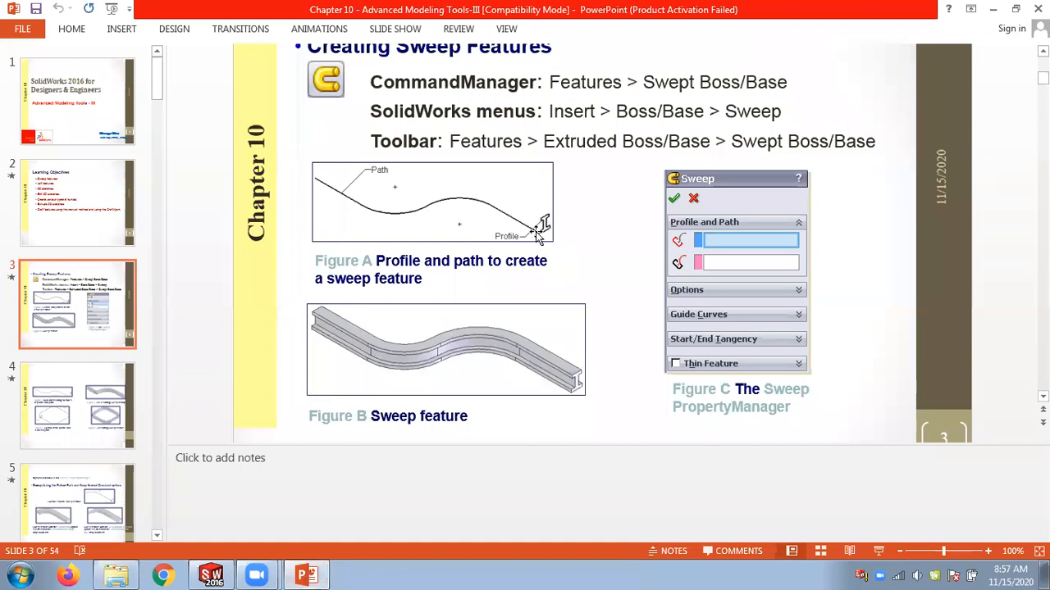
pyautogui.click(215, 574)
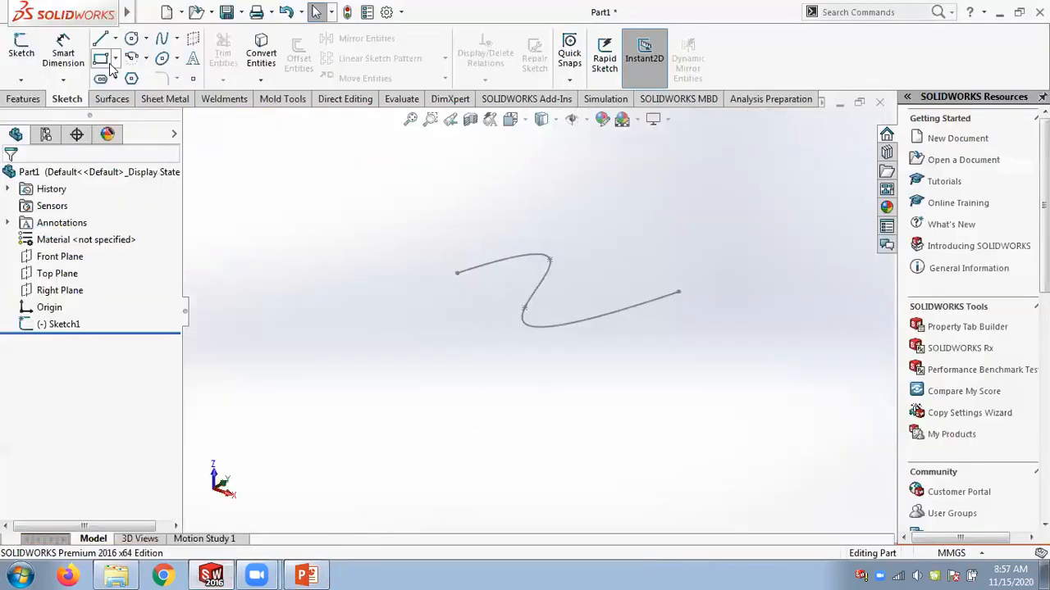
# Create a reference plane through the spline's start point, perpendicular to the spline.
pyautogui.click(25, 100)
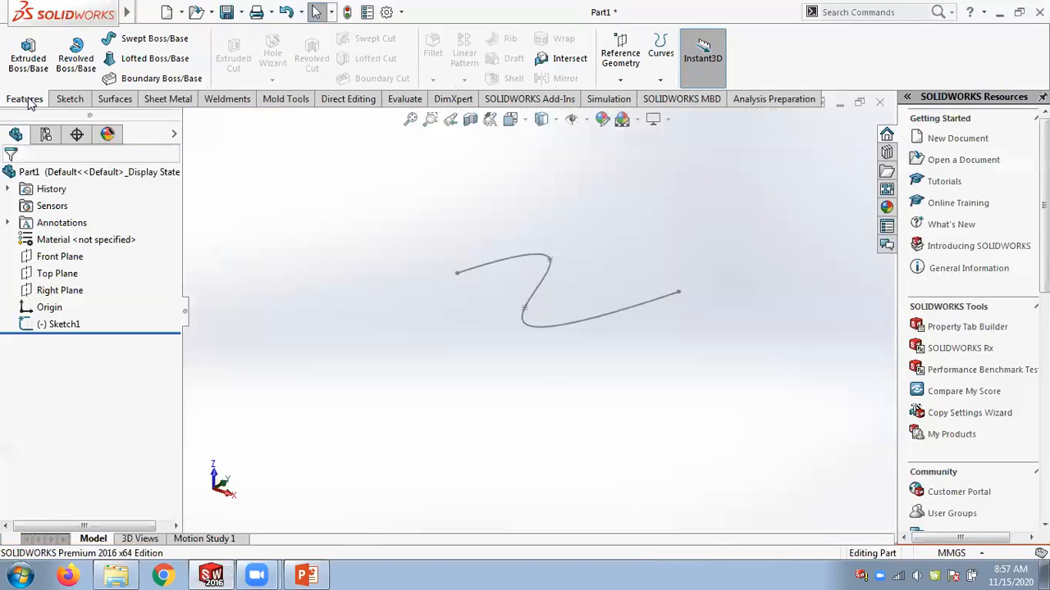
pyautogui.click(620, 58)
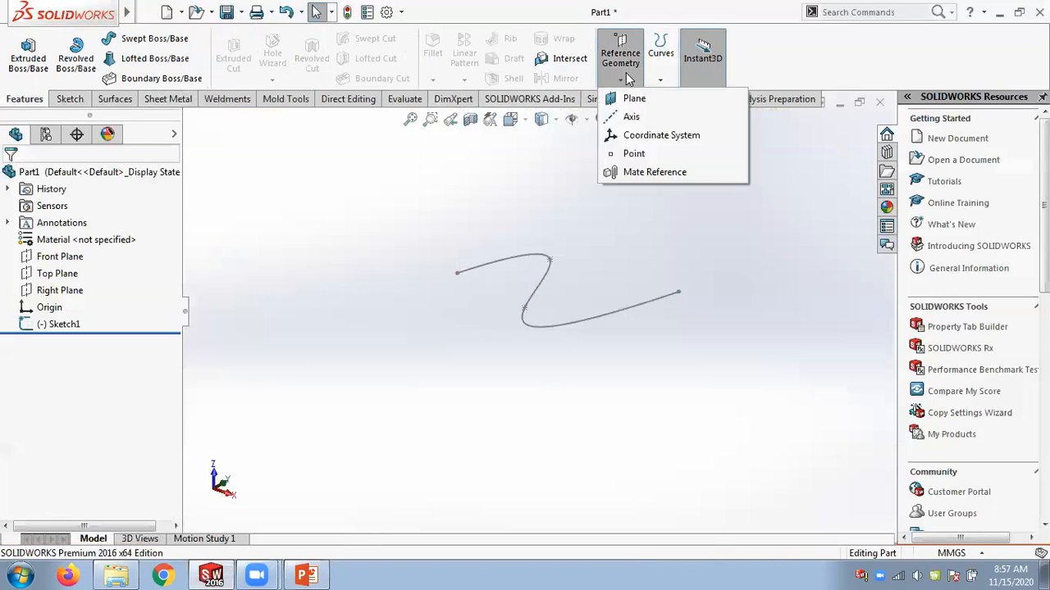
pyautogui.click(636, 101)
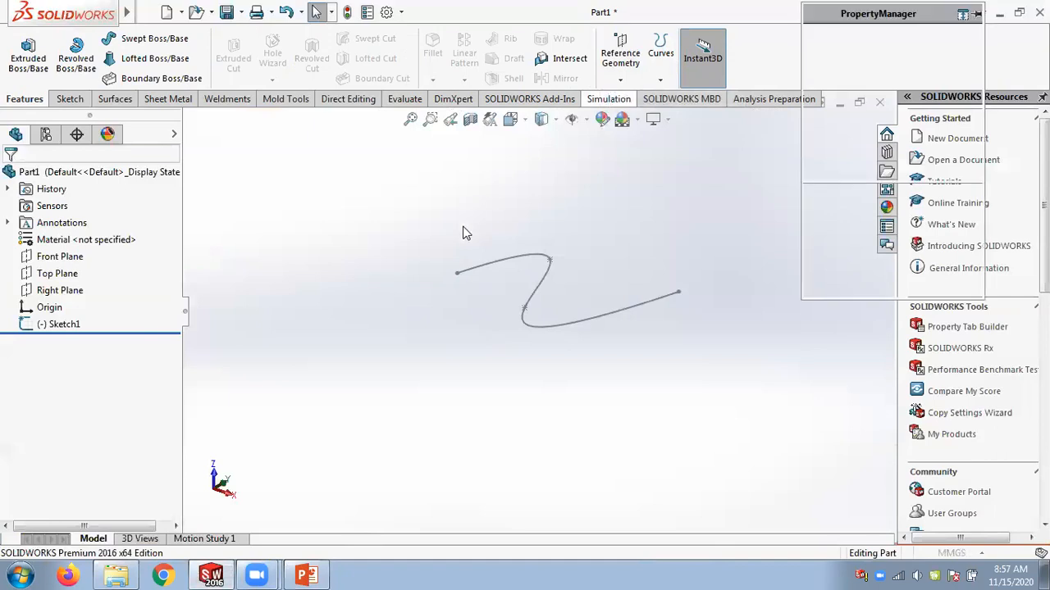
pyautogui.click(457, 274)
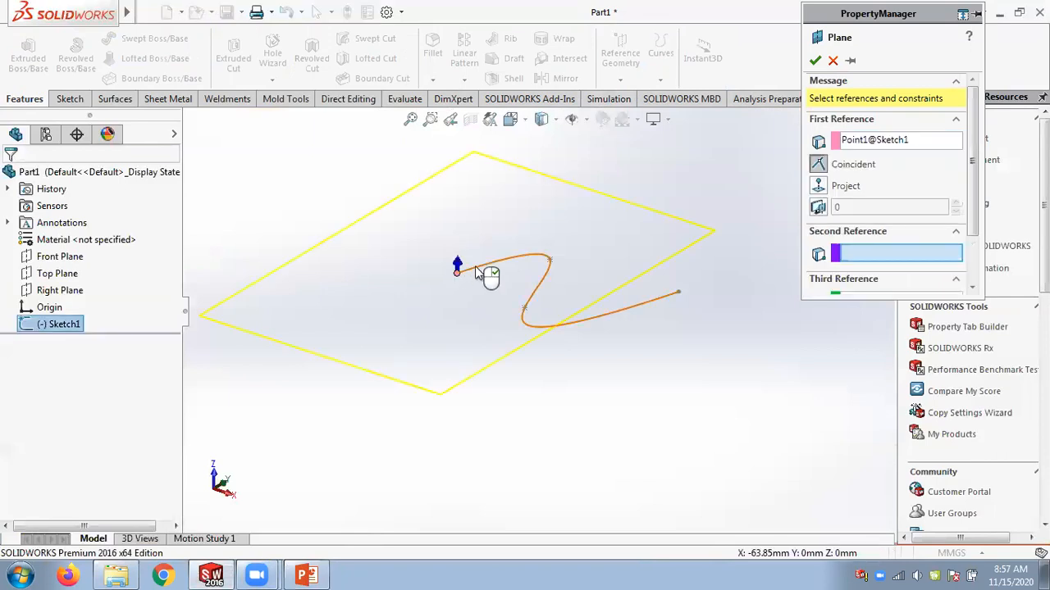
pyautogui.click(477, 273)
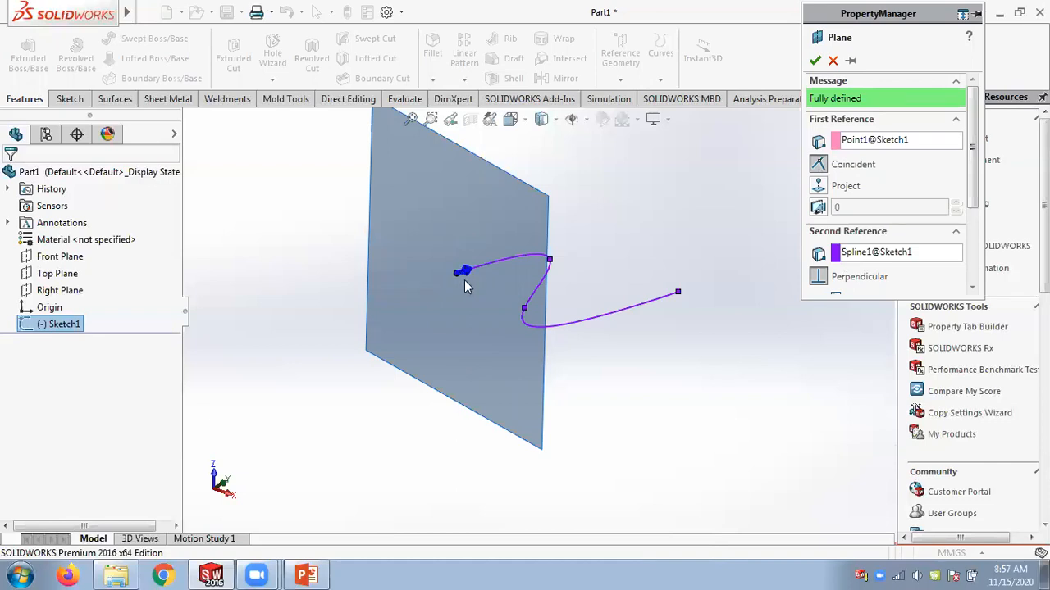
pyautogui.moveTo(464, 283); pyautogui.dragTo(437, 345, button='middle')
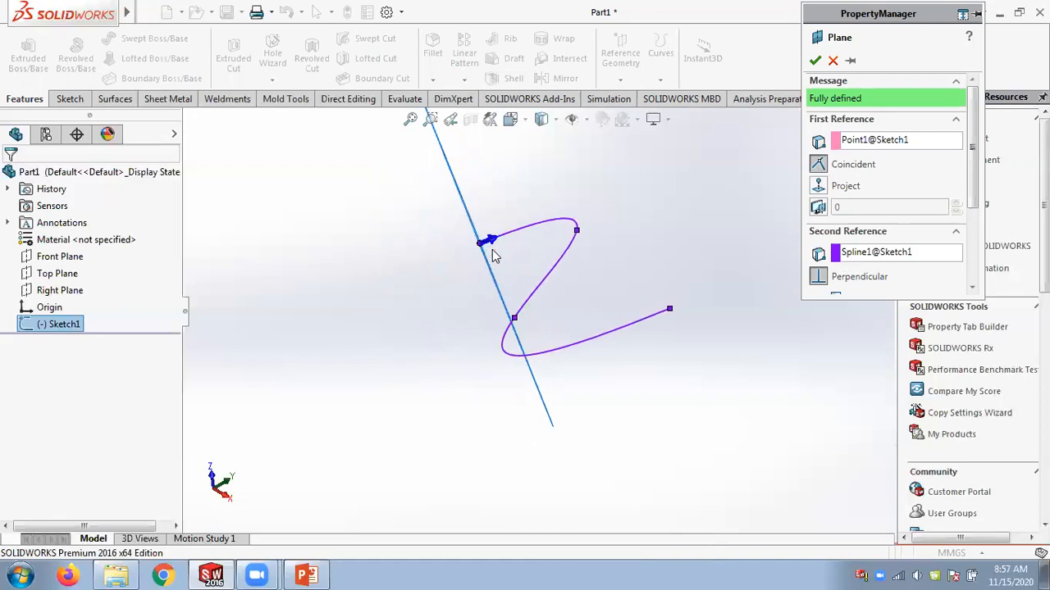
pyautogui.moveTo(420, 272)
pyautogui.mouseDown(button='middle')
pyautogui.moveTo(435, 199)
pyautogui.moveTo(453, 216)
pyautogui.mouseUp(button='middle')
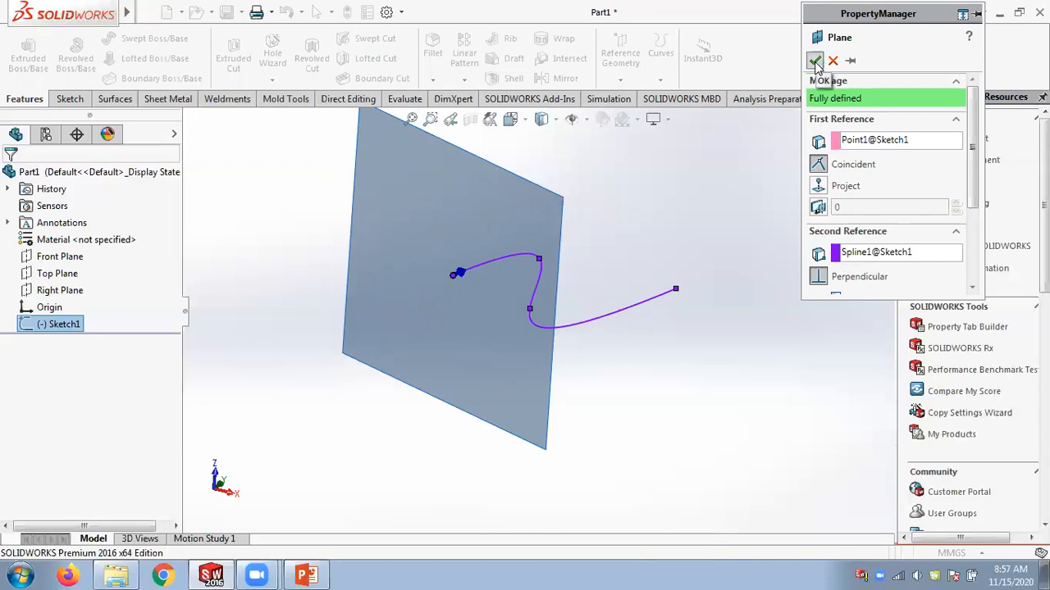
pyautogui.click(815, 60)
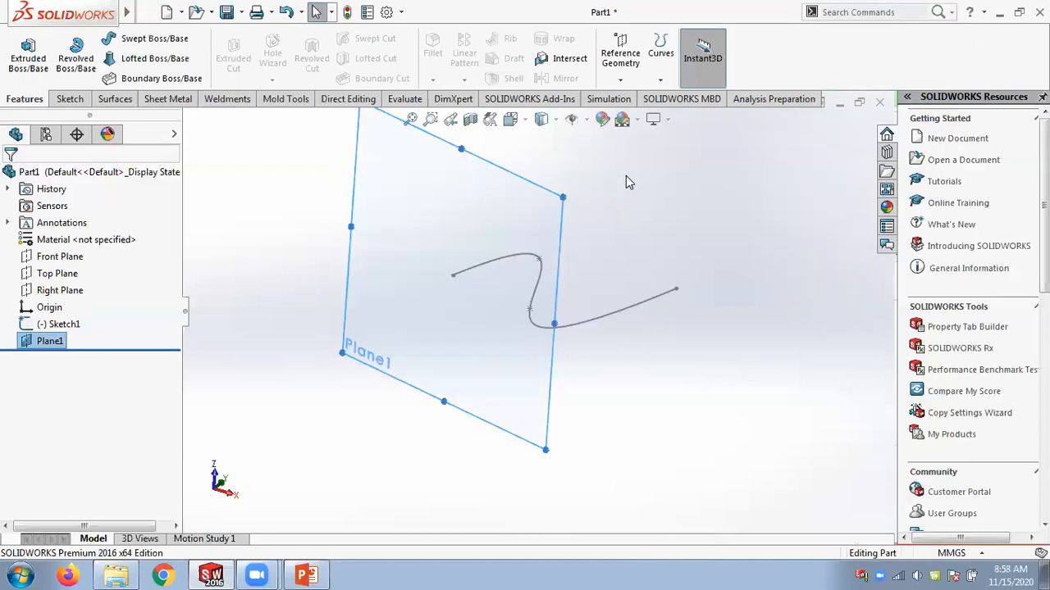
# Open a new sketch on Plane1.
pyautogui.scroll(1, 600, 228)
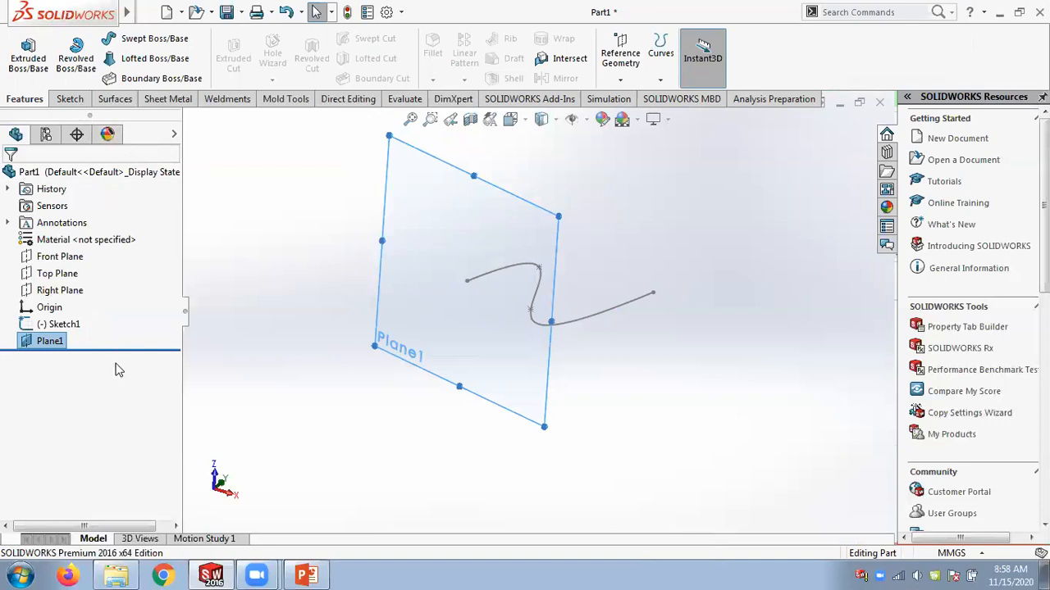
pyautogui.click(59, 344)
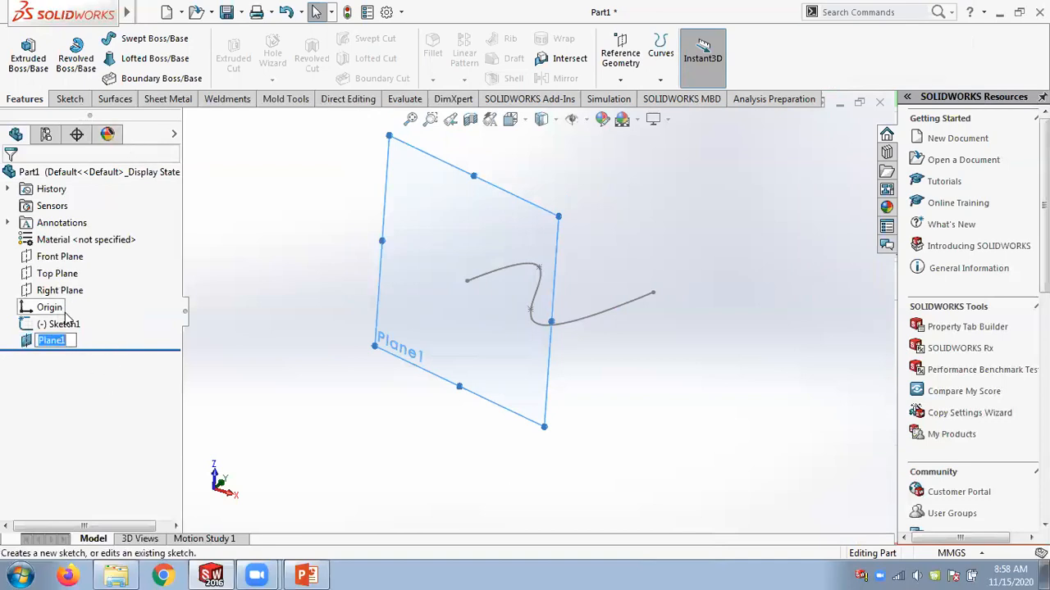
pyautogui.click(43, 313)
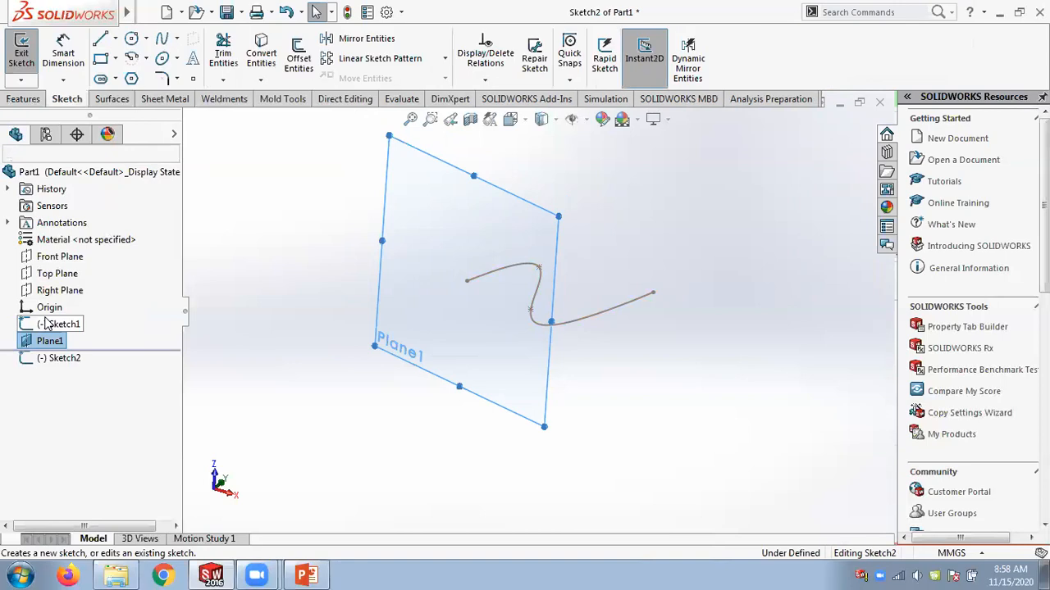
pyautogui.moveTo(50, 341); pyautogui.dragTo(103, 349)
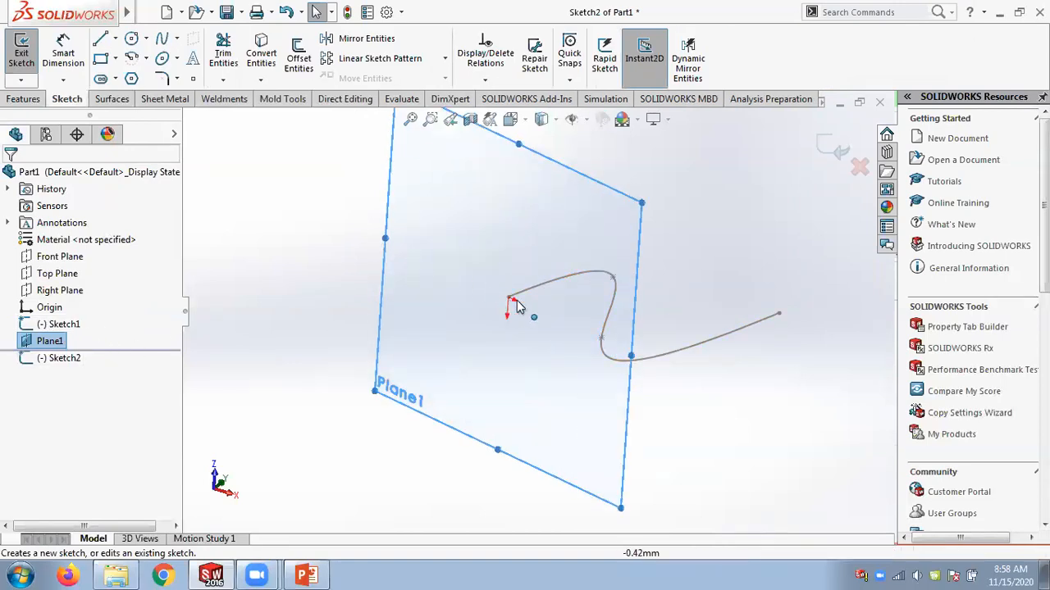
# Draw a center rectangle about 11 × 9 mm centered on the spline's start point.
pyautogui.click(115, 58)
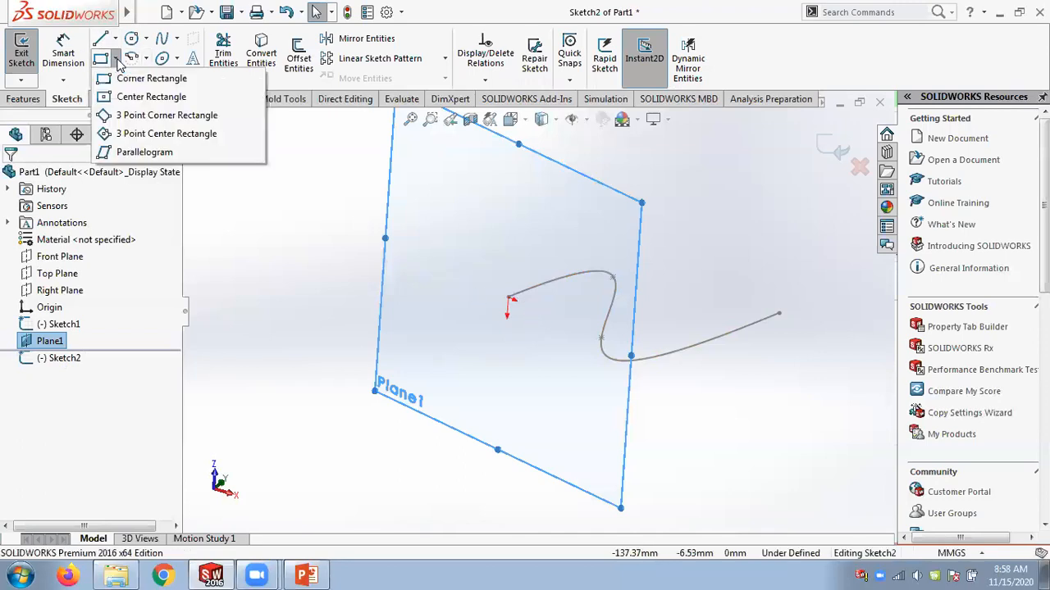
pyautogui.click(136, 97)
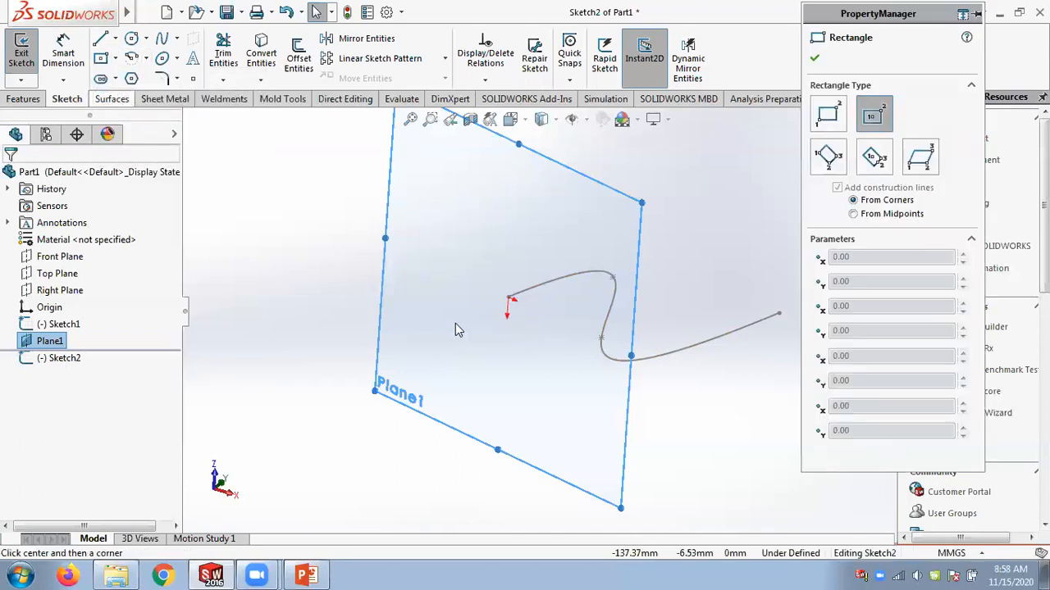
pyautogui.scroll(-2, 508, 298)
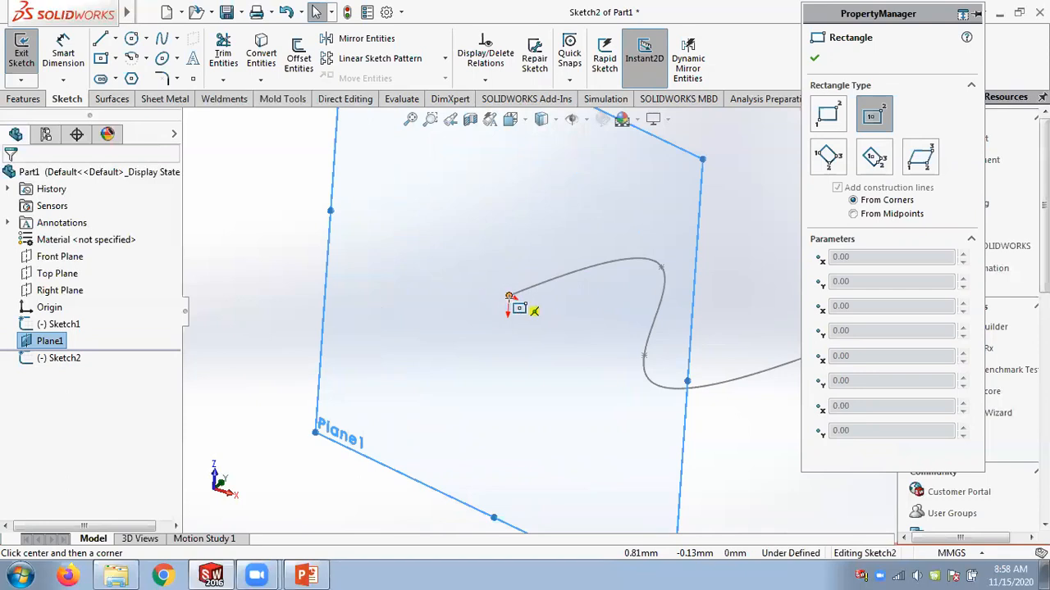
pyautogui.click(509, 297)
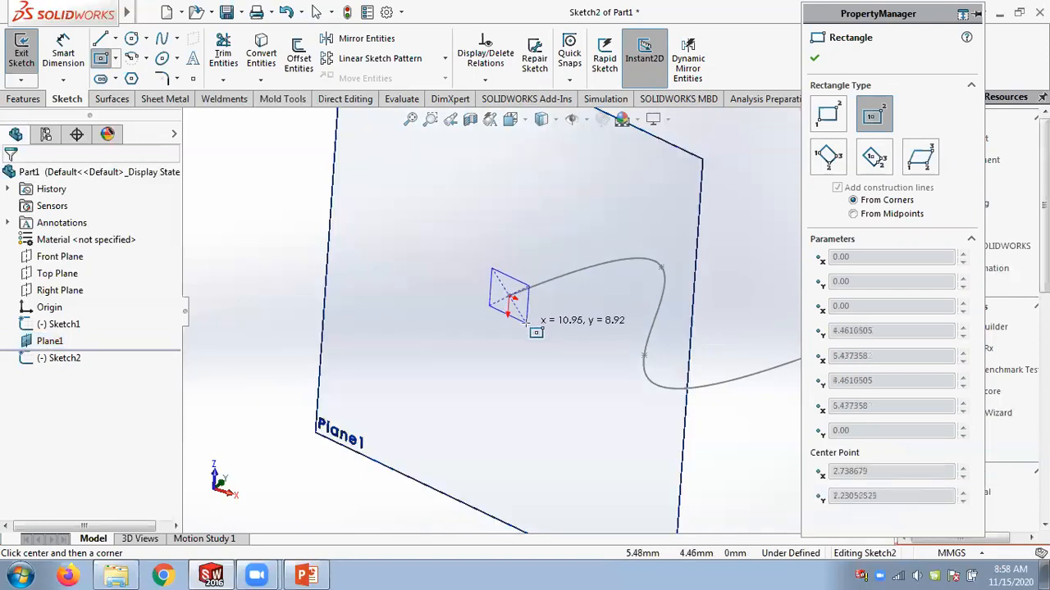
pyautogui.click(491, 270)
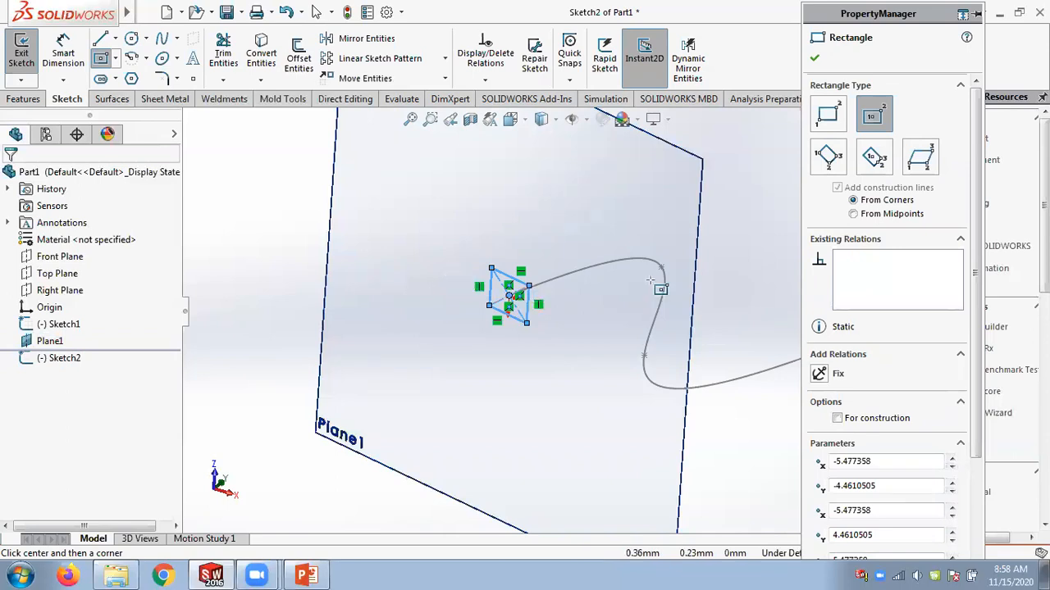
pyautogui.click(815, 57)
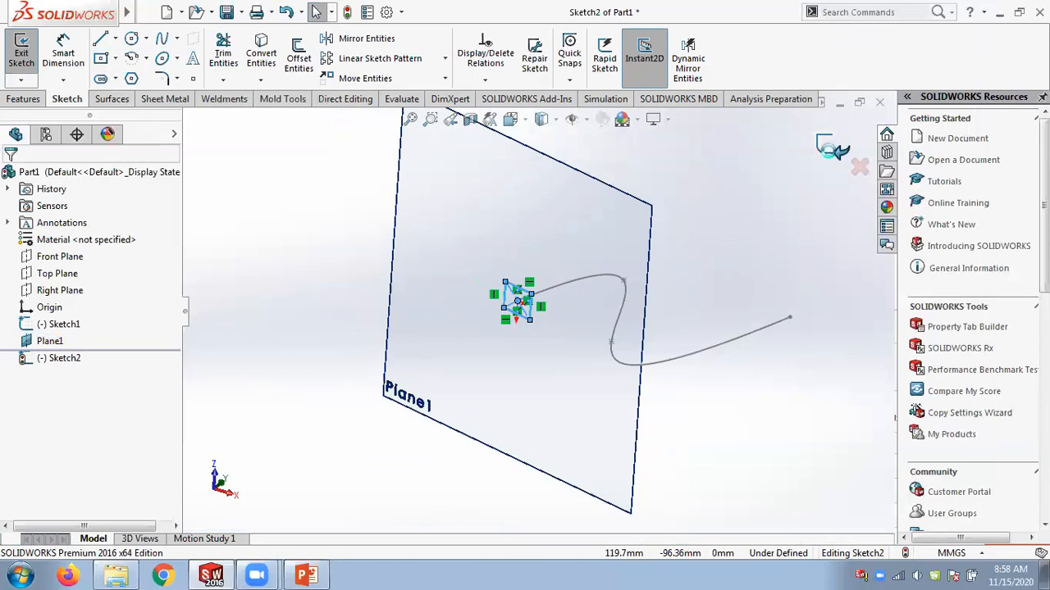
# Exit the rectangle sketch and inspect the spline, Plane1 and profile sketch in the model.
pyautogui.click(830, 154)
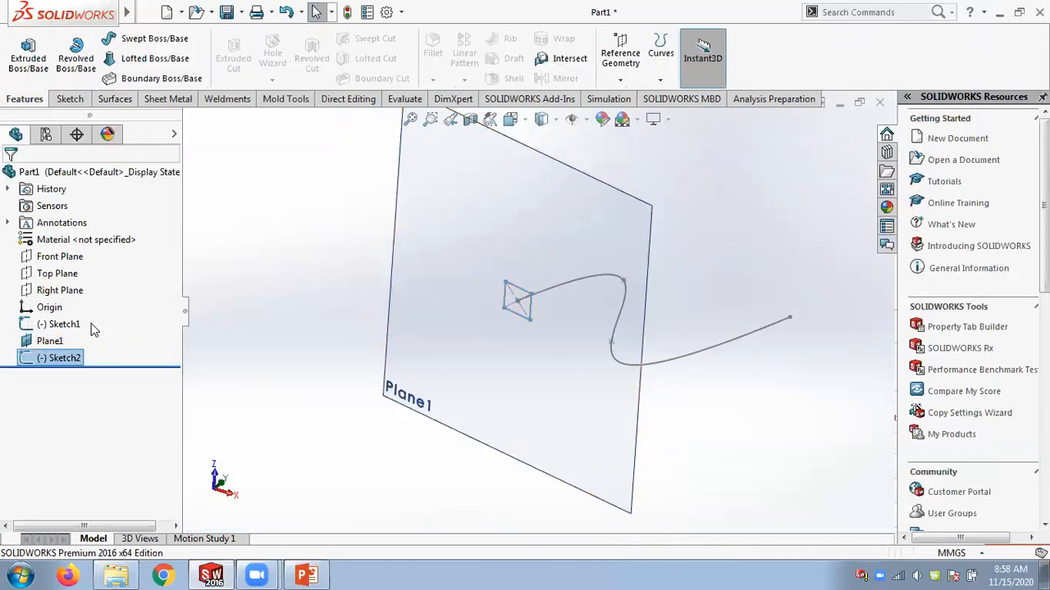
pyautogui.click(64, 325)
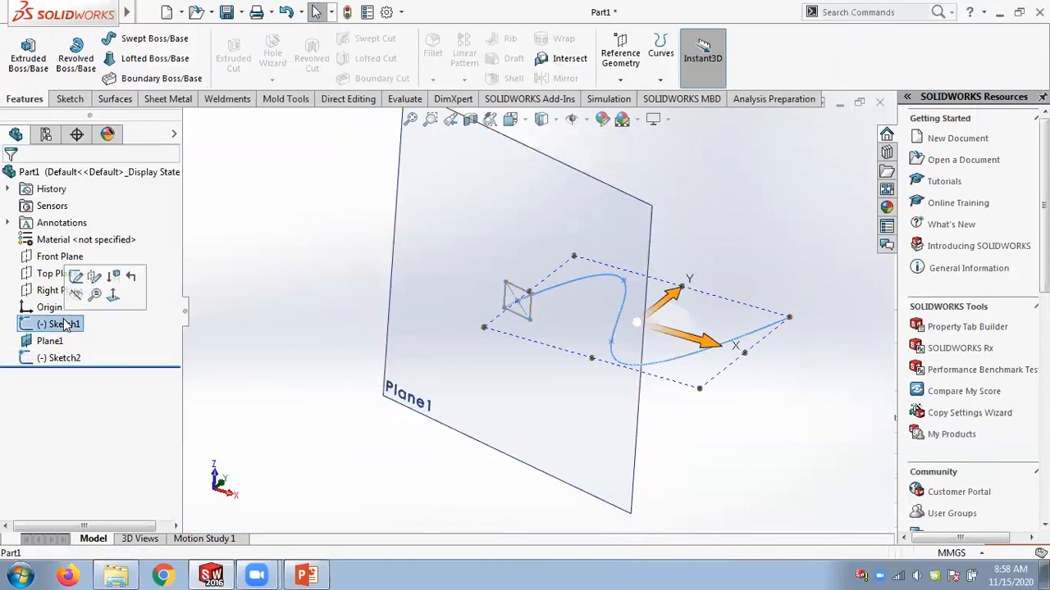
pyautogui.click(65, 358)
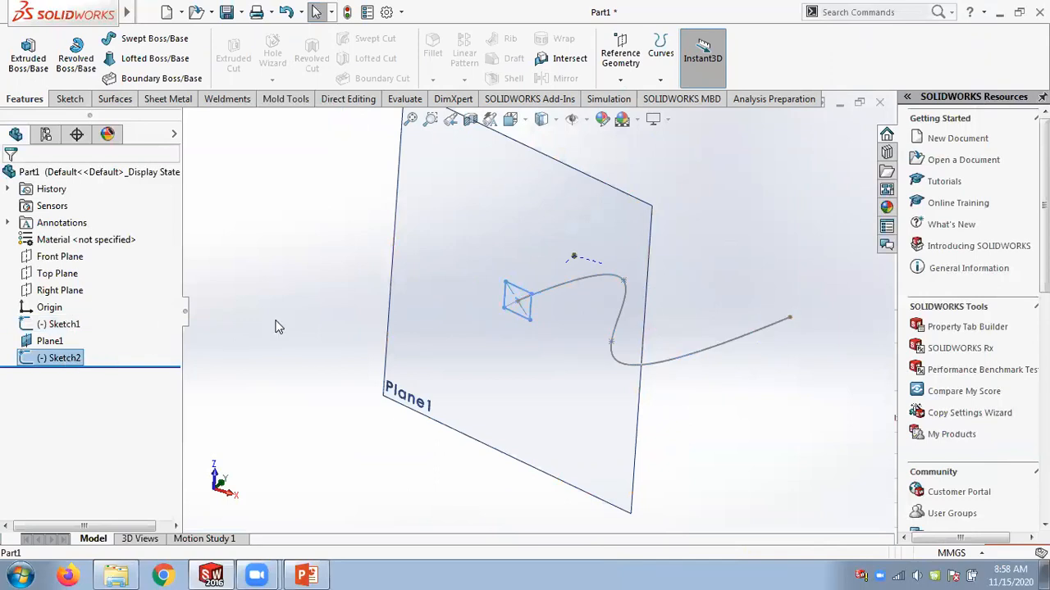
pyautogui.click(50, 341)
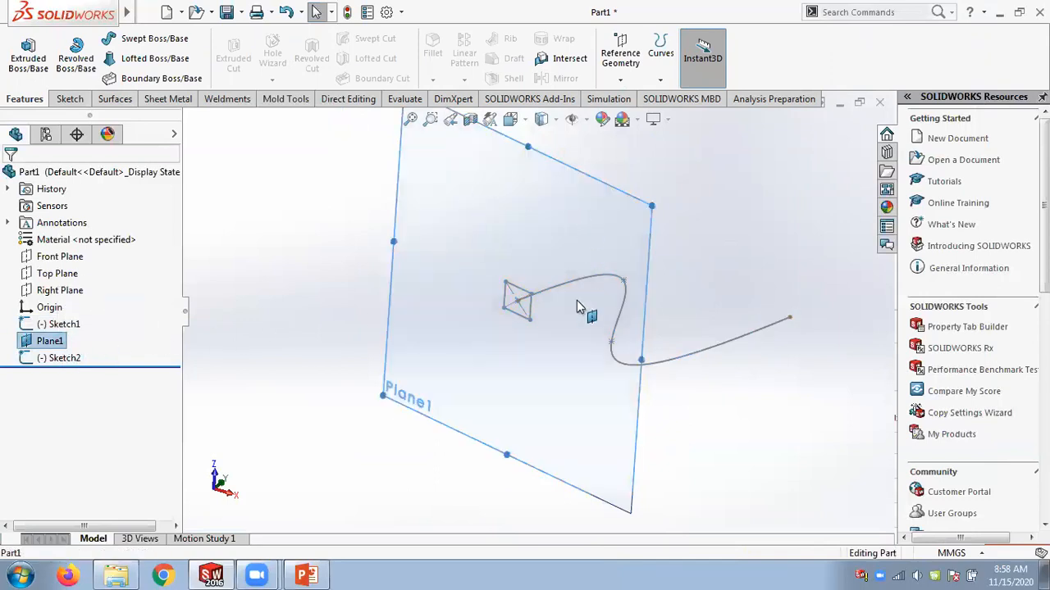
pyautogui.click(332, 271)
pyautogui.moveTo(356, 239)
pyautogui.mouseDown(button='middle')
pyautogui.moveTo(377, 237)
pyautogui.moveTo(320, 246)
pyautogui.moveTo(281, 277)
pyautogui.moveTo(305, 305)
pyautogui.moveTo(356, 206)
pyautogui.moveTo(300, 239)
pyautogui.moveTo(360, 270)
pyautogui.mouseUp(button='middle')
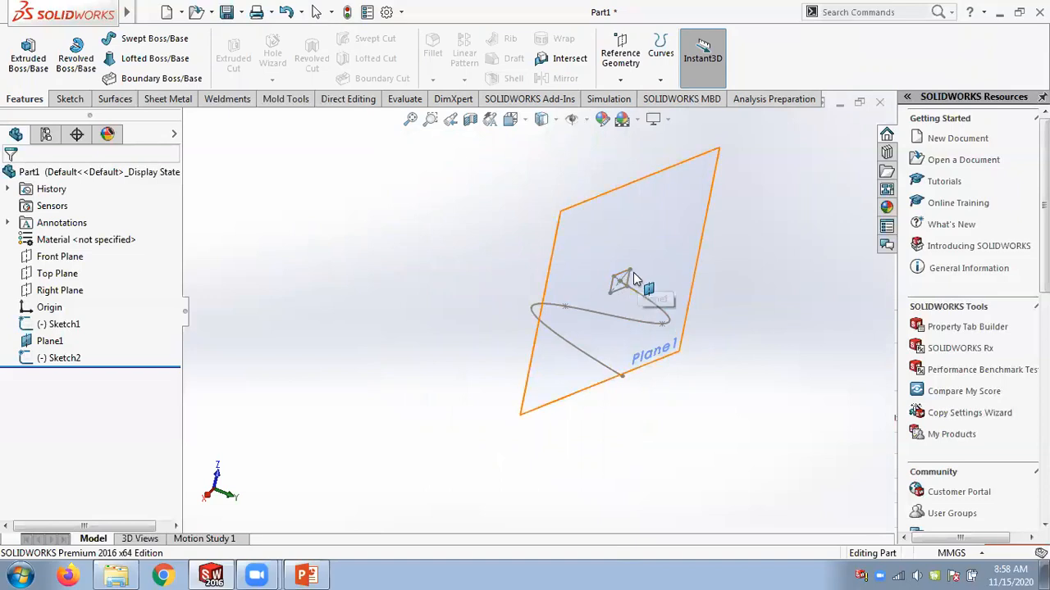
# Sweep the rectangle sketch along the spline path to create a solid sweep.
pyautogui.click(164, 45)
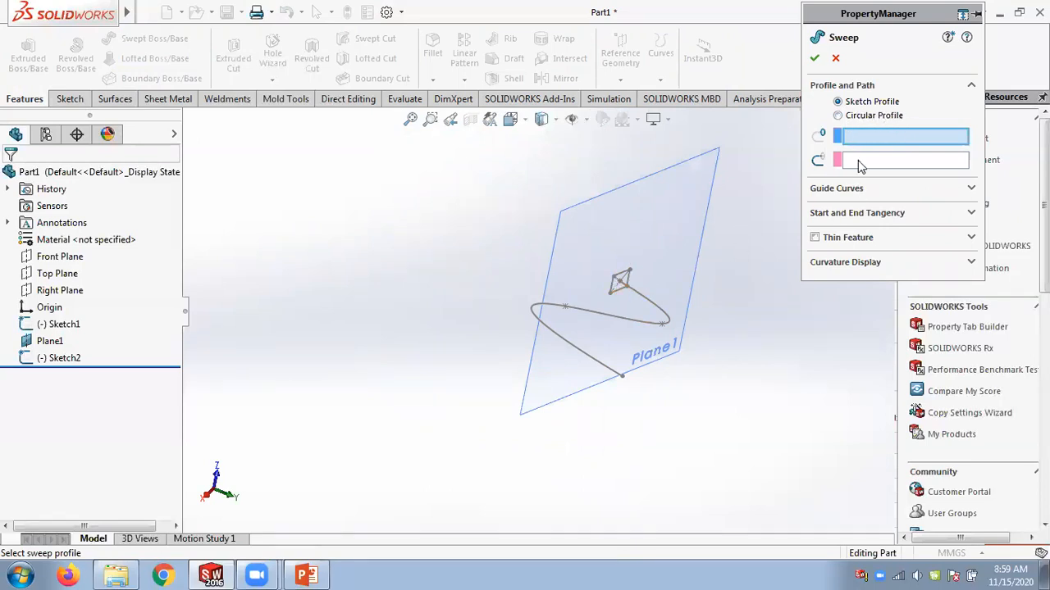
pyautogui.click(623, 279)
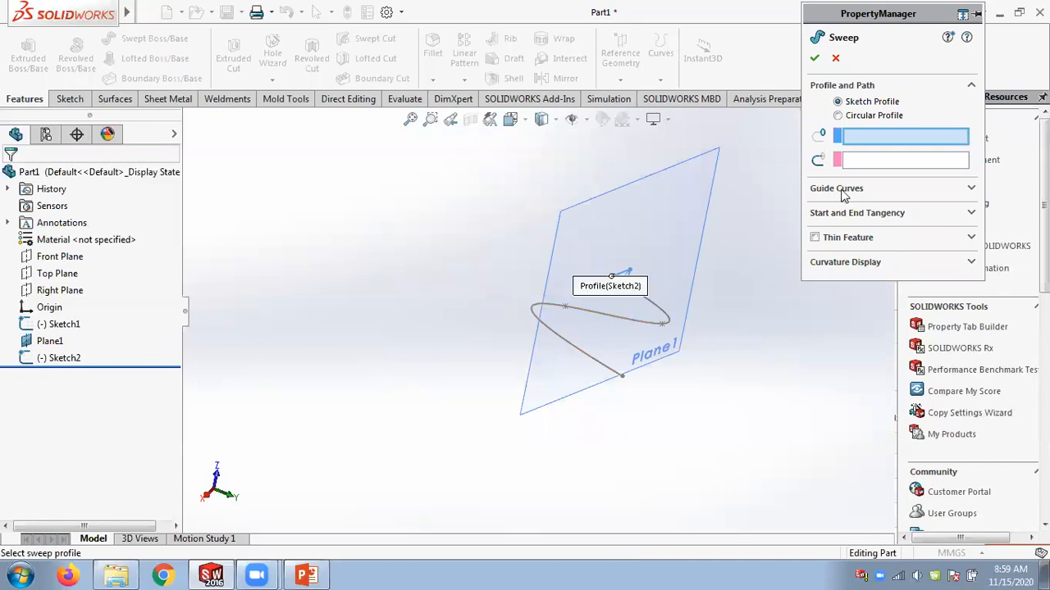
pyautogui.click(881, 166)
pyautogui.click(662, 311)
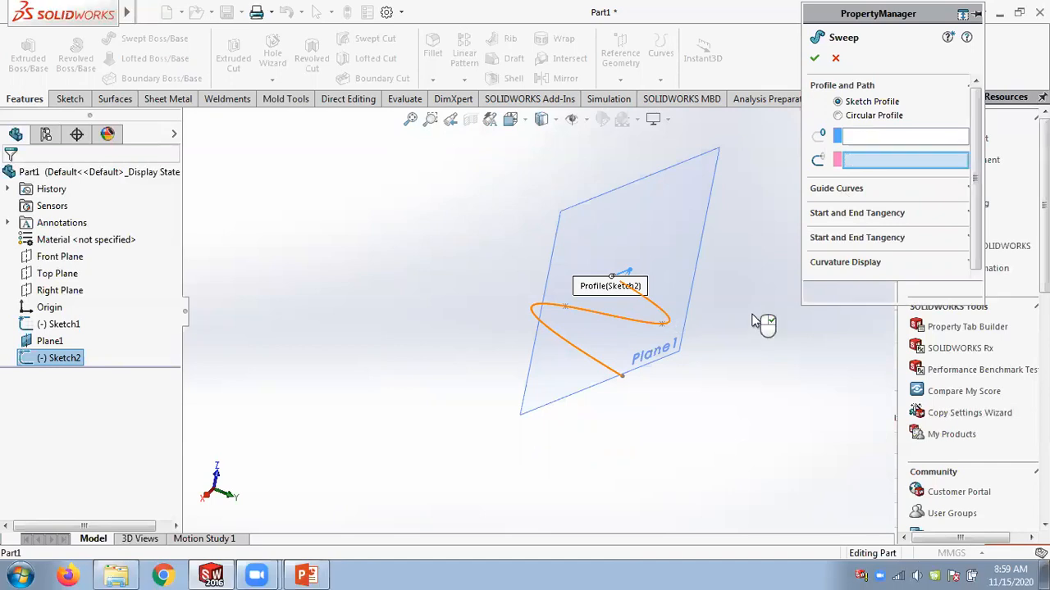
pyautogui.moveTo(689, 400)
pyautogui.mouseDown(button='middle')
pyautogui.moveTo(682, 441)
pyautogui.moveTo(678, 389)
pyautogui.mouseUp(button='middle')
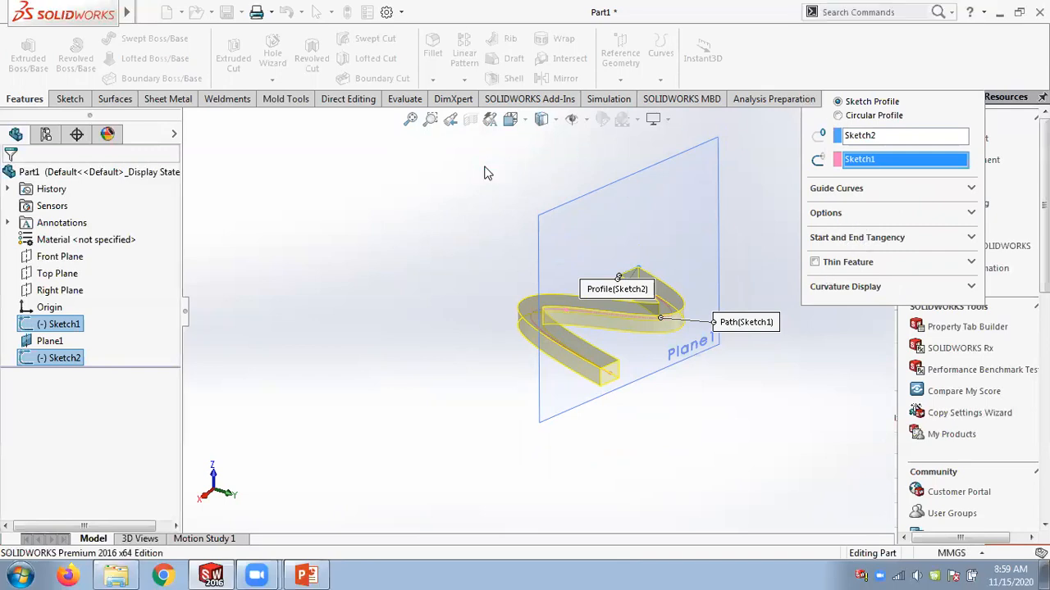
pyautogui.click(466, 193)
pyautogui.moveTo(449, 192); pyautogui.dragTo(447, 233, button='middle')
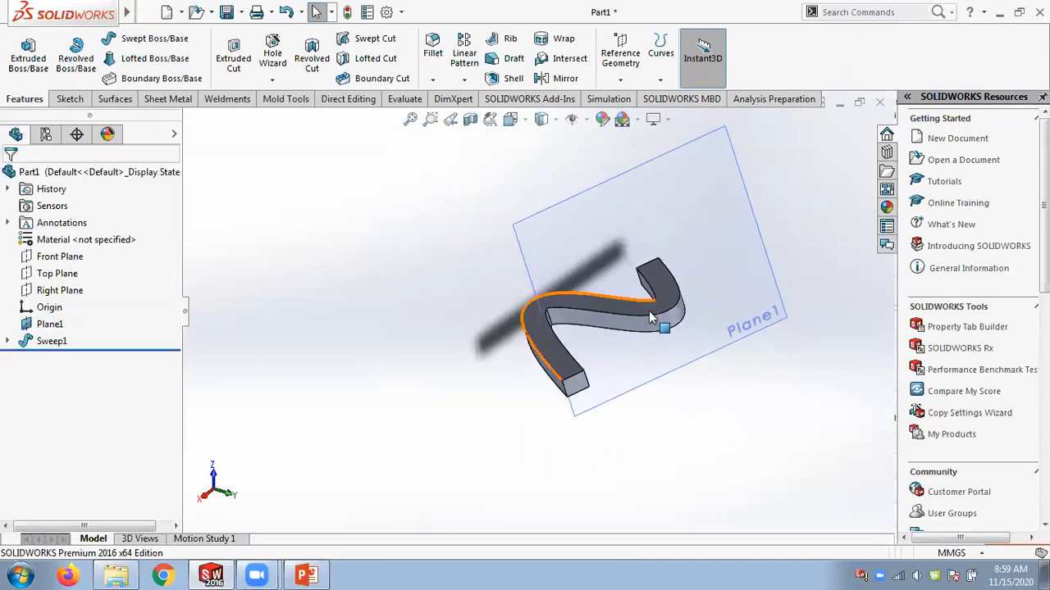
# Delete the Sweep1 feature.
pyautogui.moveTo(616, 325); pyautogui.dragTo(572, 296, button='middle')
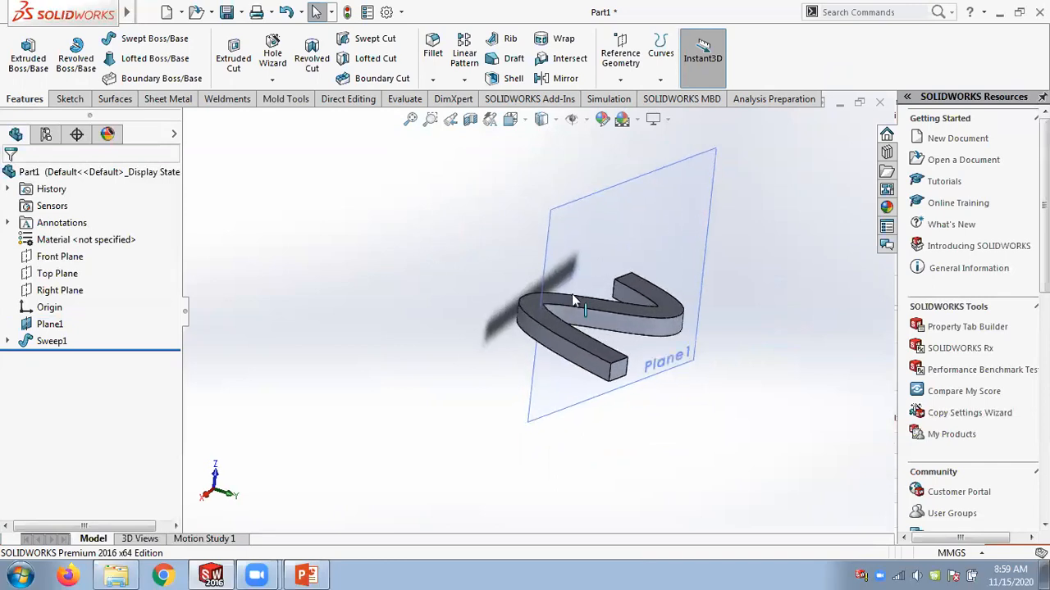
pyautogui.click(8, 343)
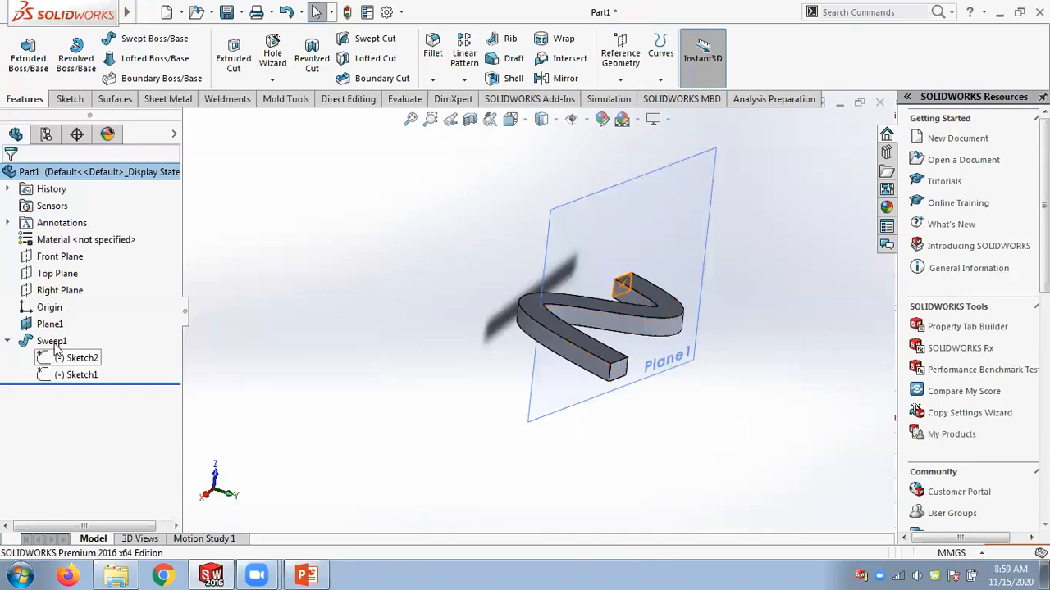
pyautogui.click(52, 341)
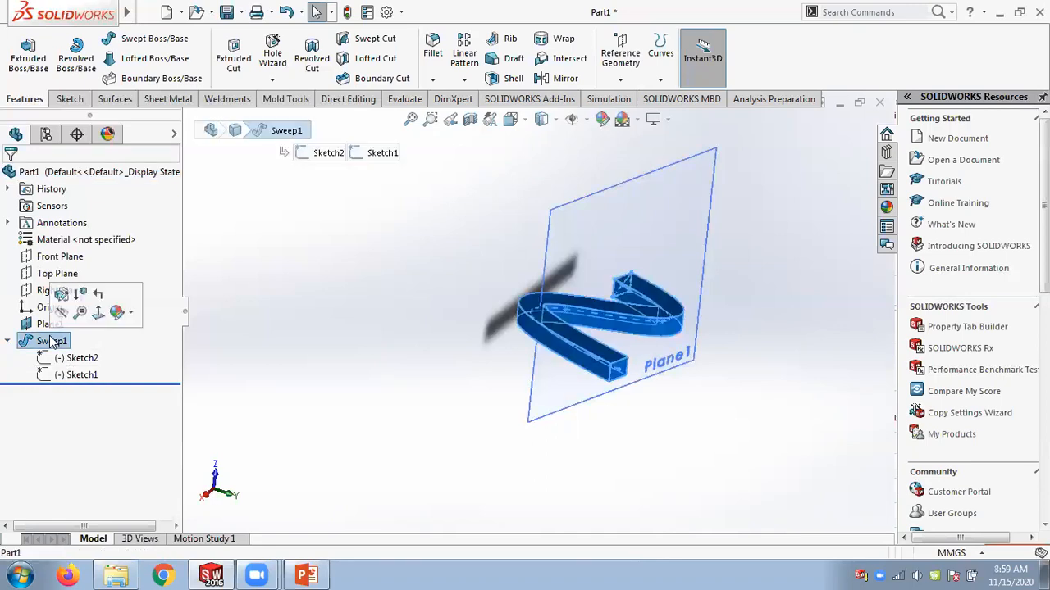
pyautogui.rightClick(51, 342)
pyautogui.click(82, 356)
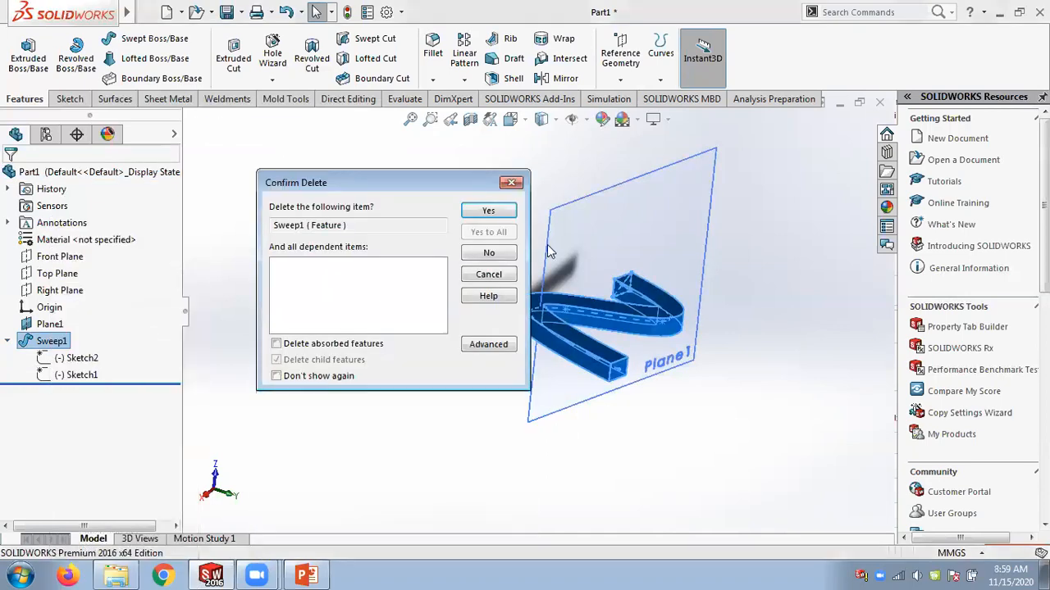
pyautogui.click(488, 213)
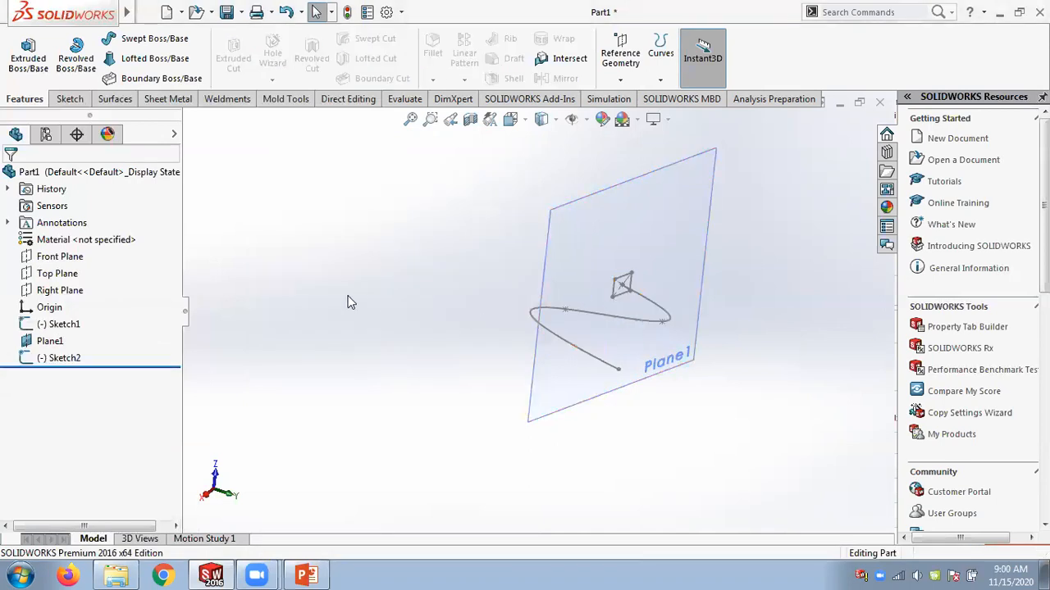
# Start a new sweep with the rectangle sketch as profile and the spline as path, enabling Thin Feature.
pyautogui.click(153, 41)
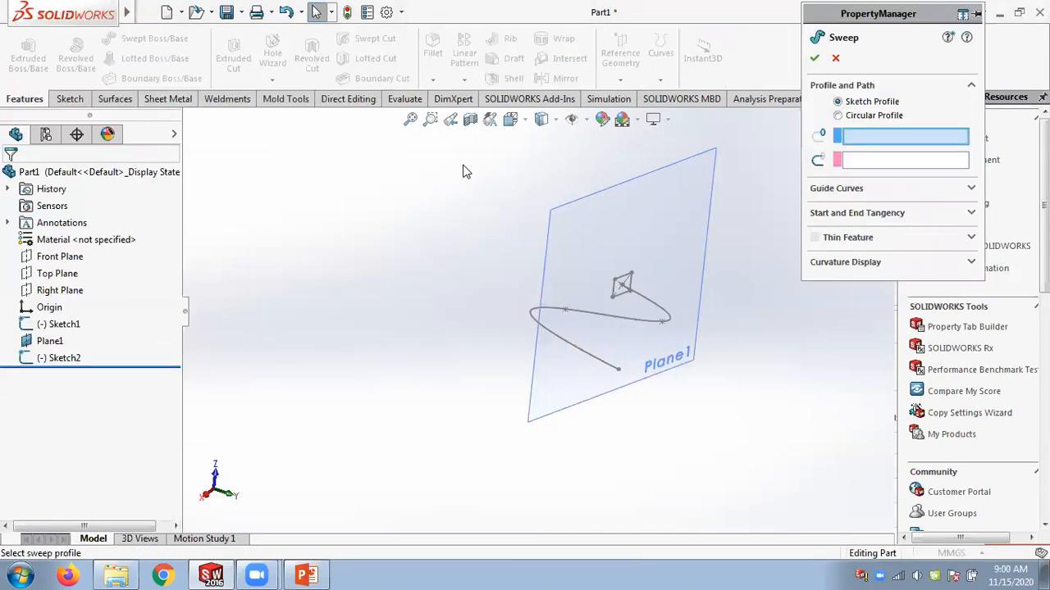
pyautogui.click(624, 279)
pyautogui.click(669, 318)
pyautogui.moveTo(652, 386); pyautogui.dragTo(725, 361, button='middle')
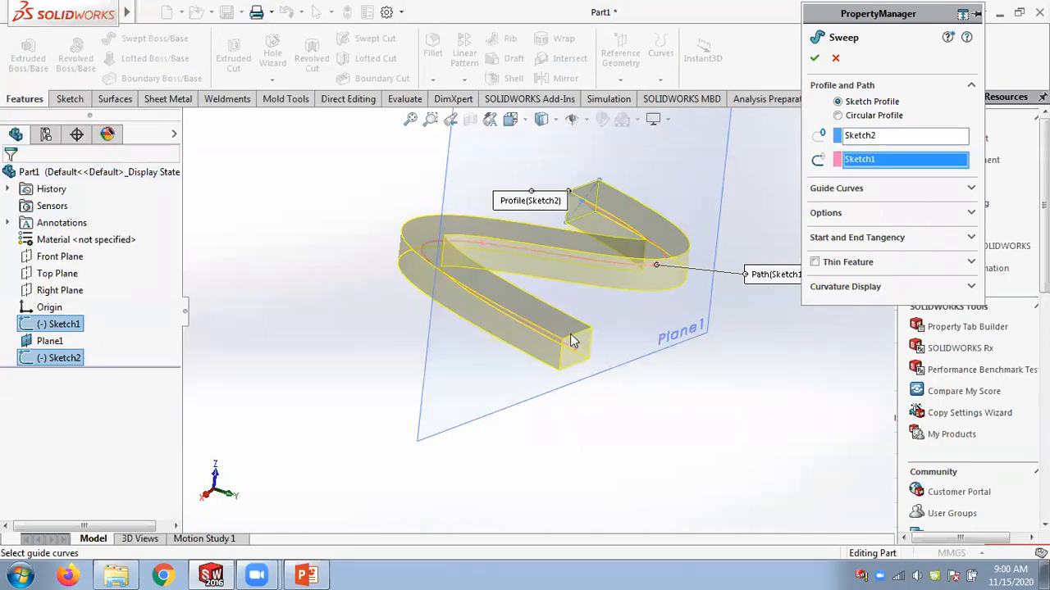
pyautogui.click(815, 263)
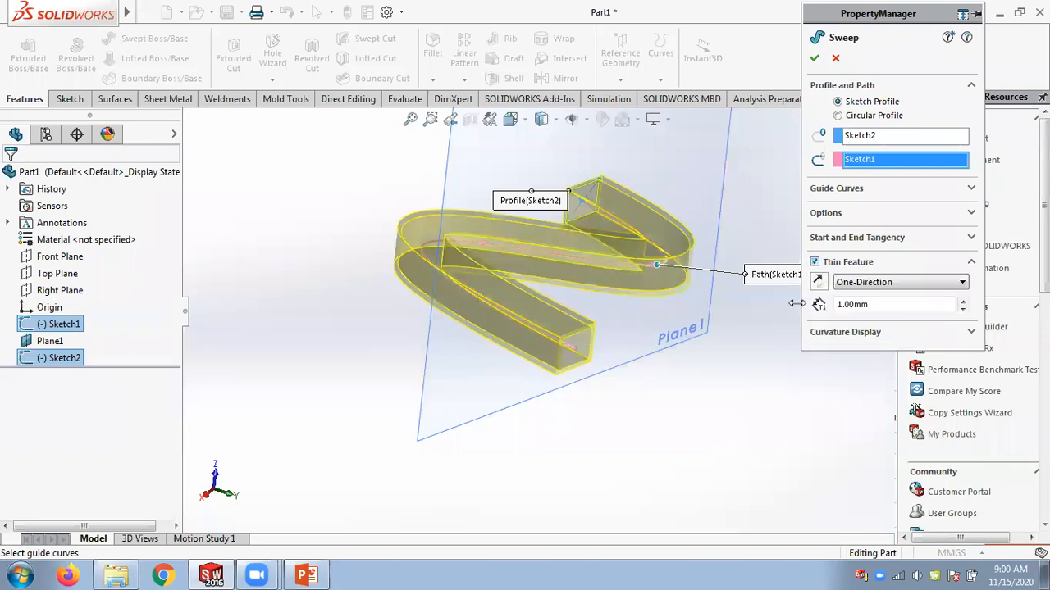
# Preview the Mid-Plane and Two-Direction thin options and accept the sweep with One-Direction at 1.00 mm.
pyautogui.scroll(-3, 800, 296)
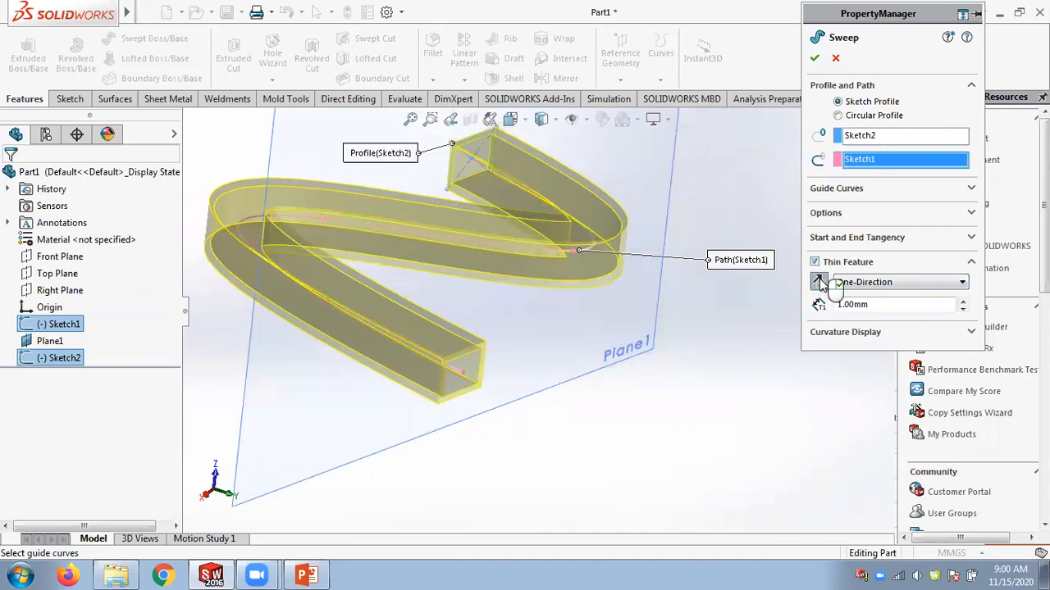
pyautogui.click(896, 283)
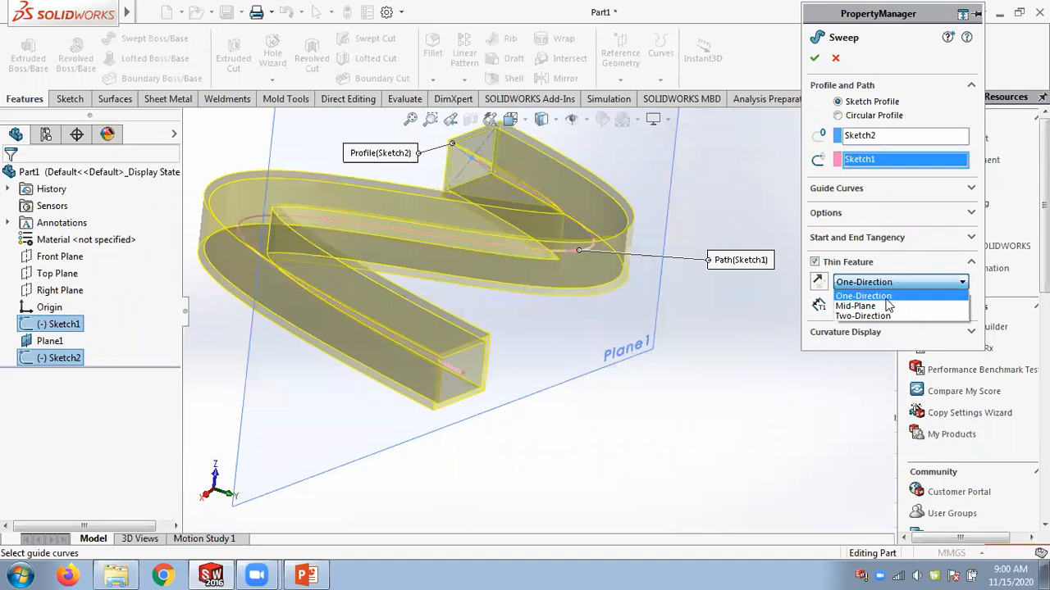
pyautogui.click(883, 306)
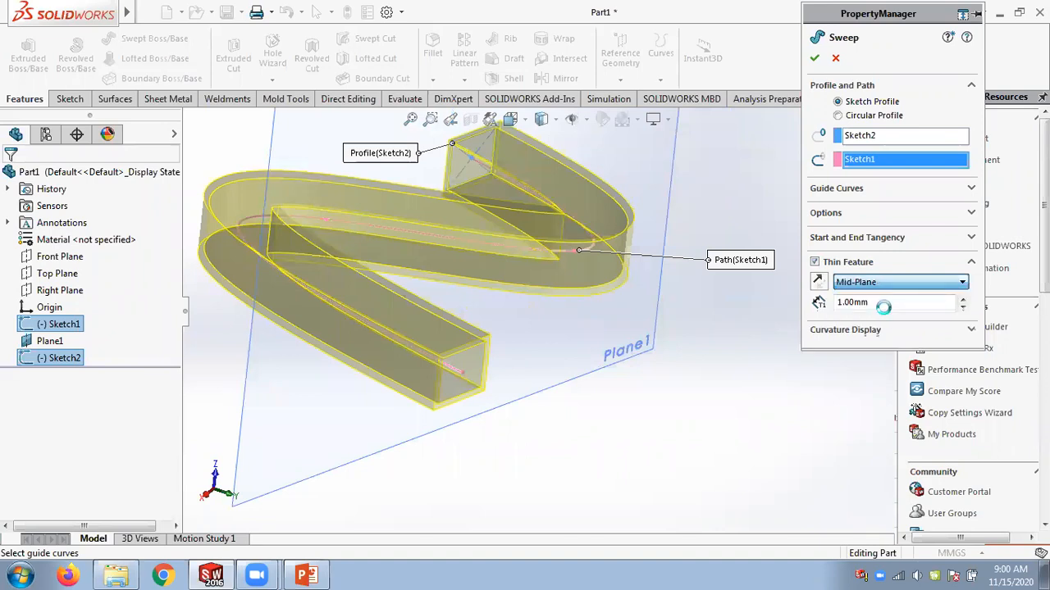
pyautogui.click(883, 282)
pyautogui.click(879, 317)
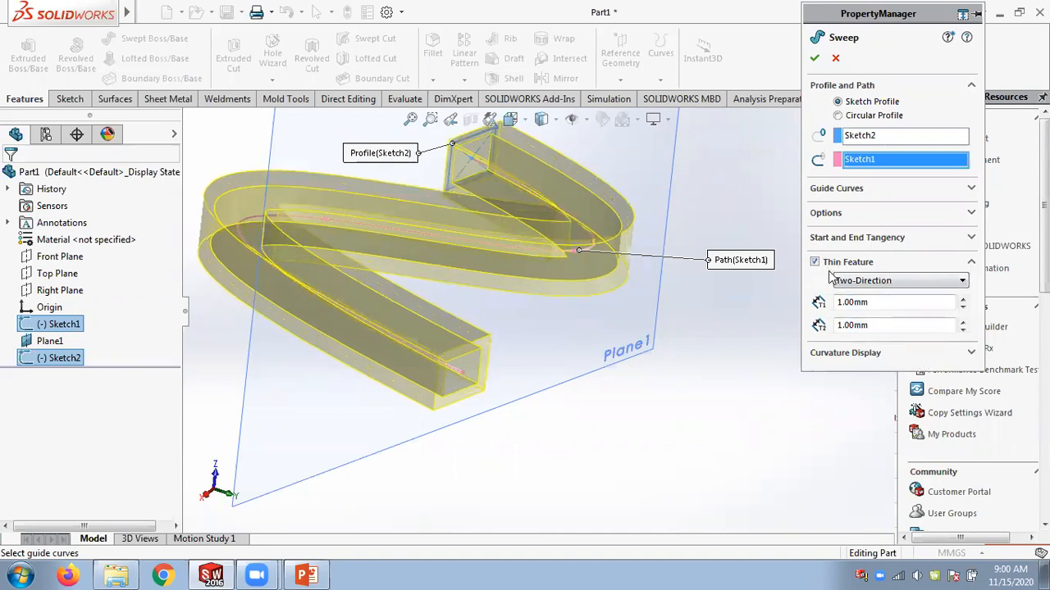
pyautogui.click(853, 282)
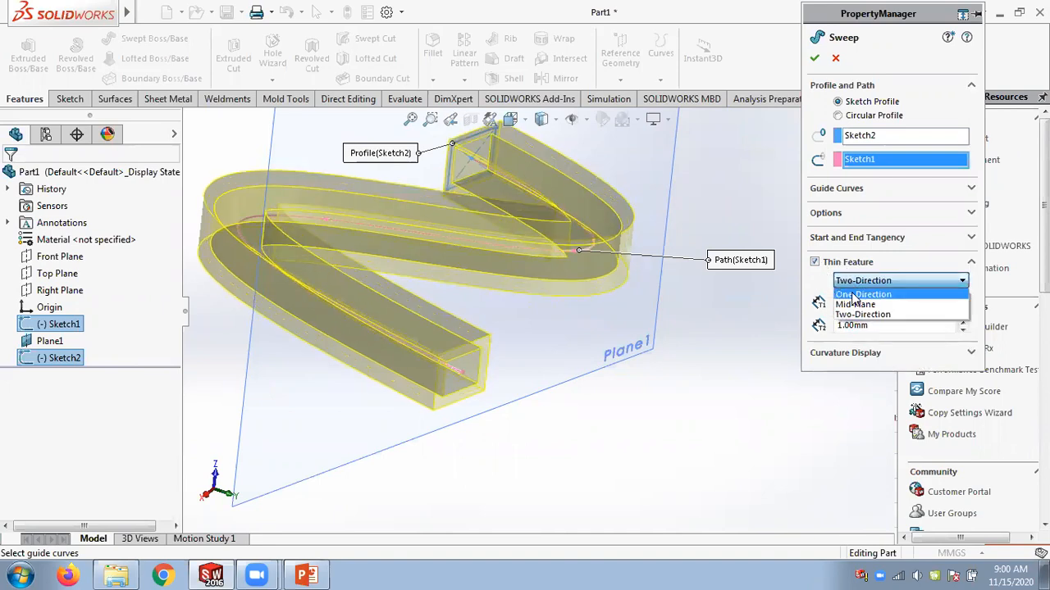
pyautogui.click(852, 295)
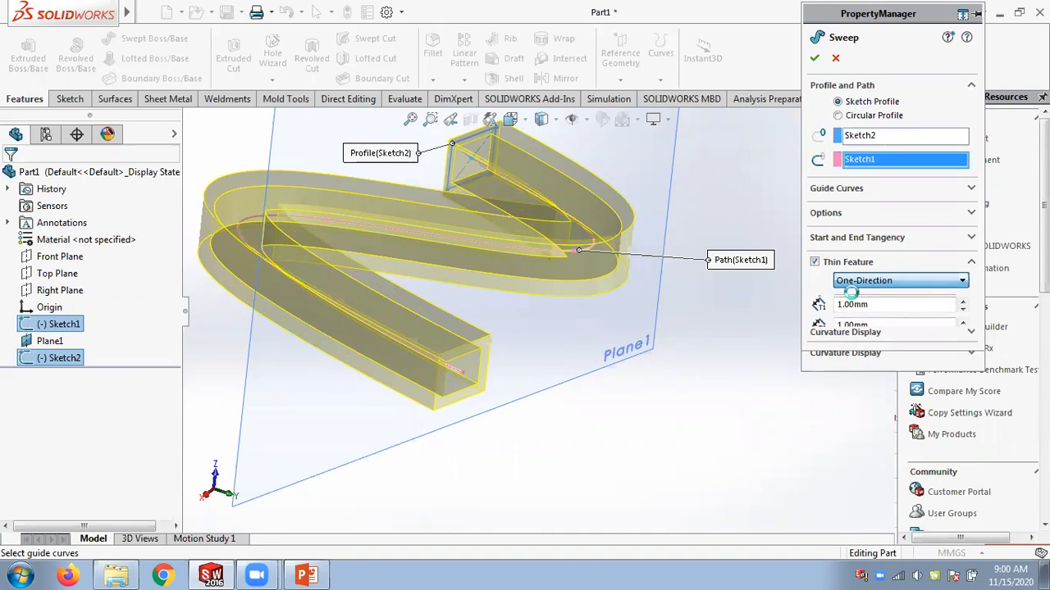
pyautogui.click(816, 57)
# Reopen the thin sweep's definition and accept it without changes.
pyautogui.moveTo(730, 293); pyautogui.dragTo(711, 327, button='middle')
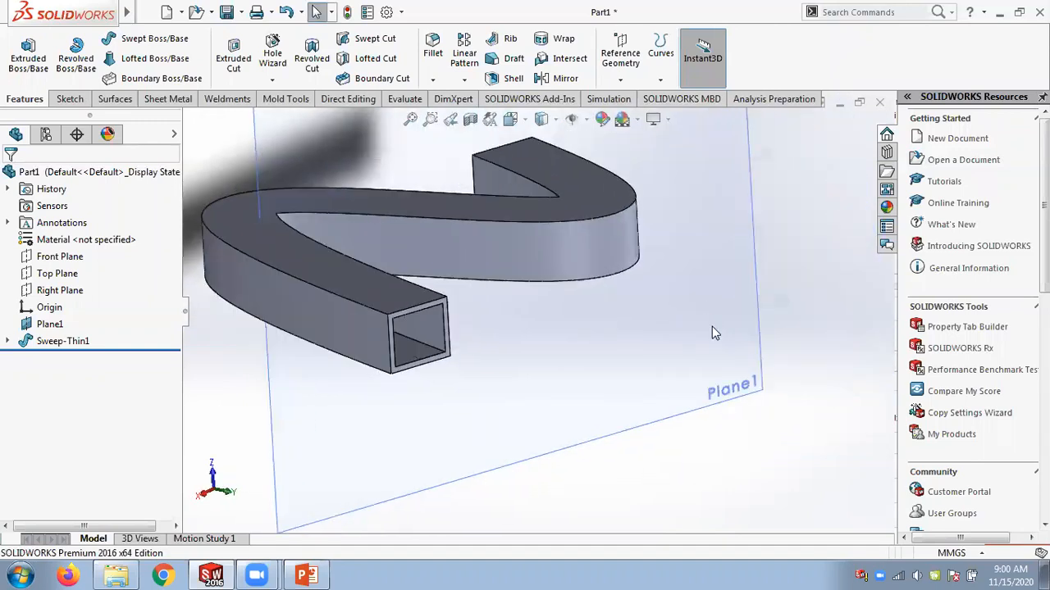
pyautogui.scroll(2, 569, 299)
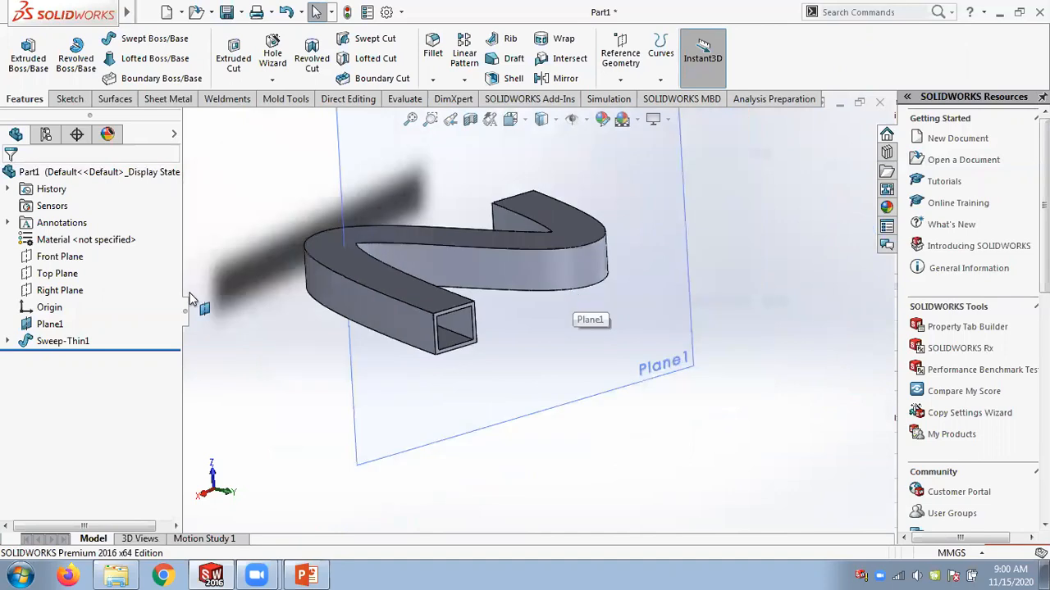
pyautogui.click(7, 341)
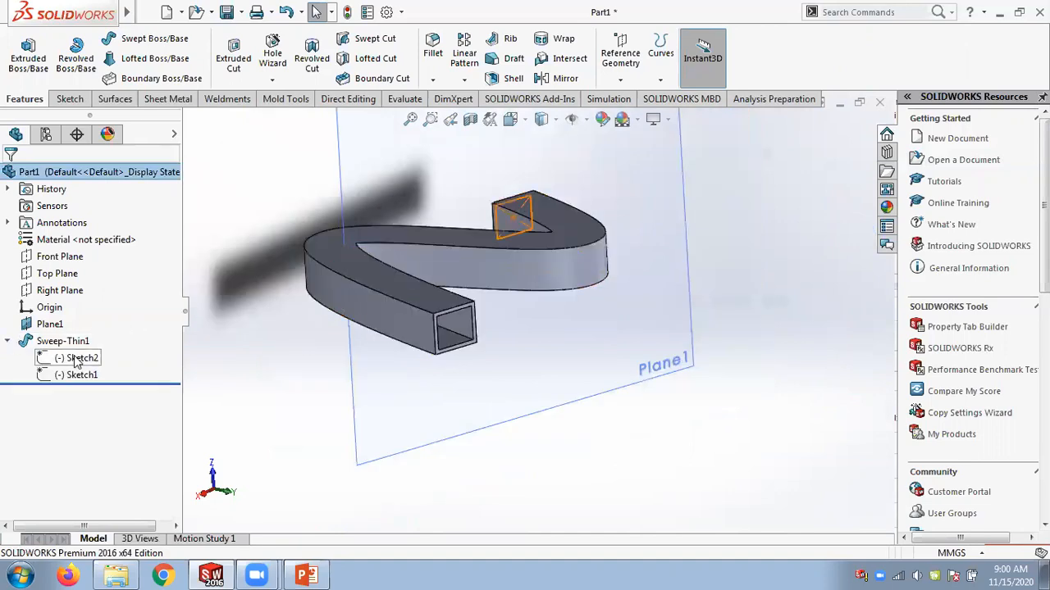
pyautogui.rightClick(58, 341)
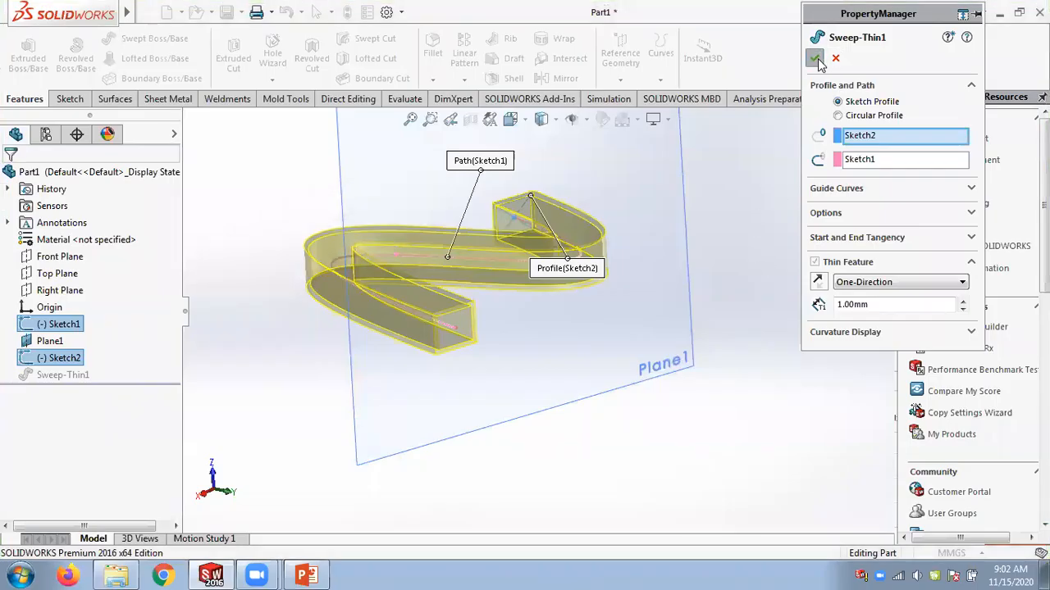
pyautogui.press('Return')
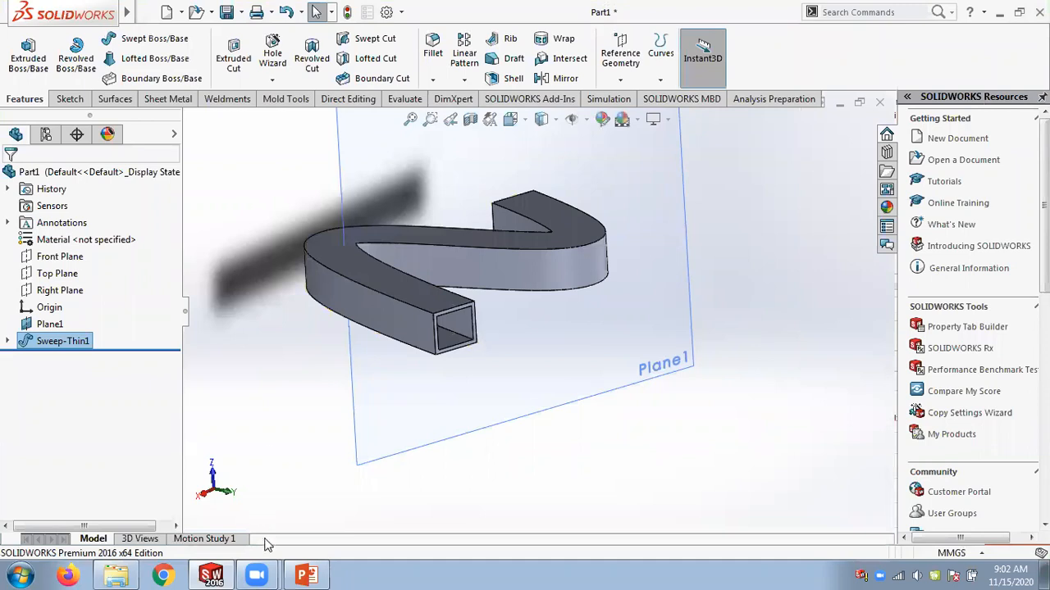
# Switch to PowerPoint to read the sweep feature figures on the next slide, and return to SOLIDWORKS.
pyautogui.click(306, 576)
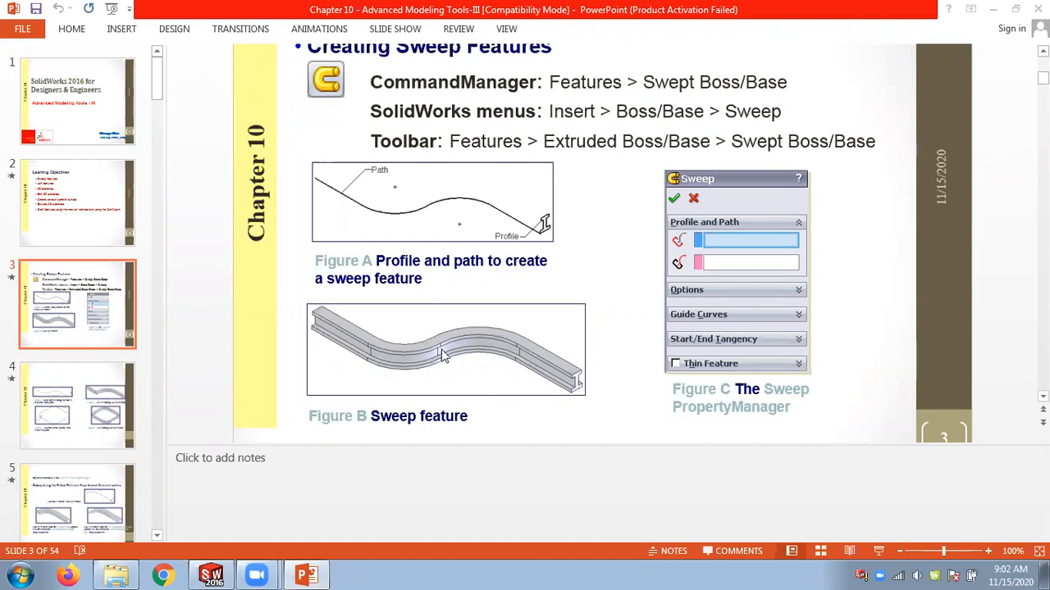
pyautogui.scroll(-1, 213, 277)
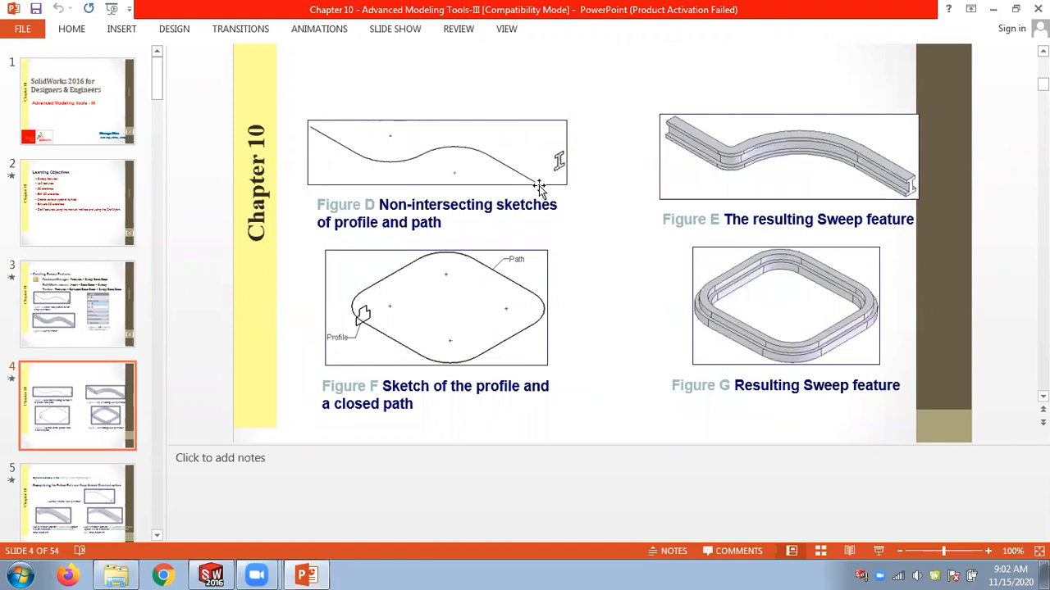
pyautogui.click(228, 574)
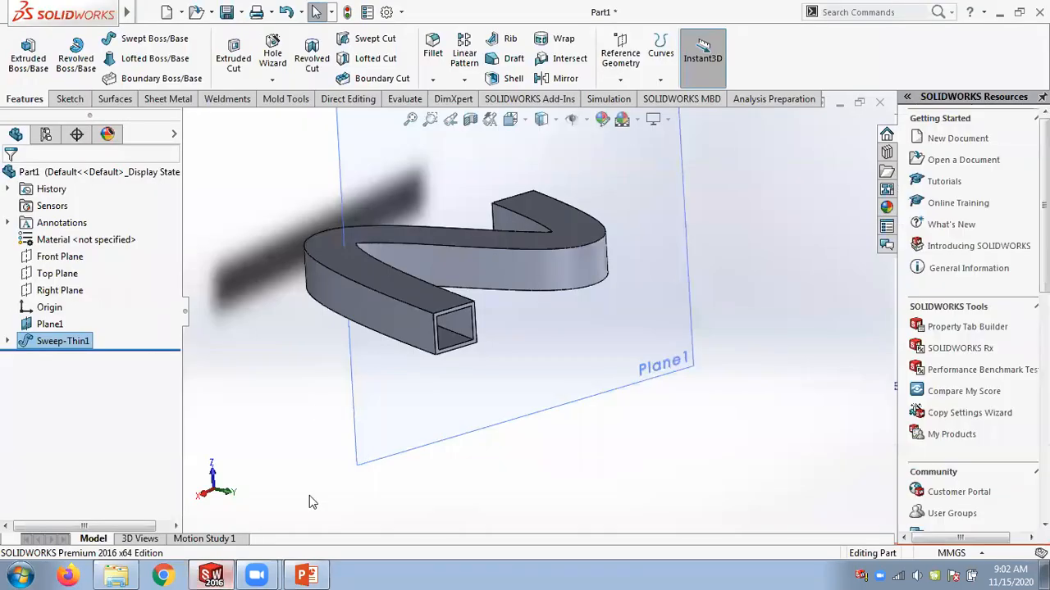
# Delete the Sweep-Thin1 feature.
pyautogui.rightClick(64, 345)
pyautogui.click(92, 354)
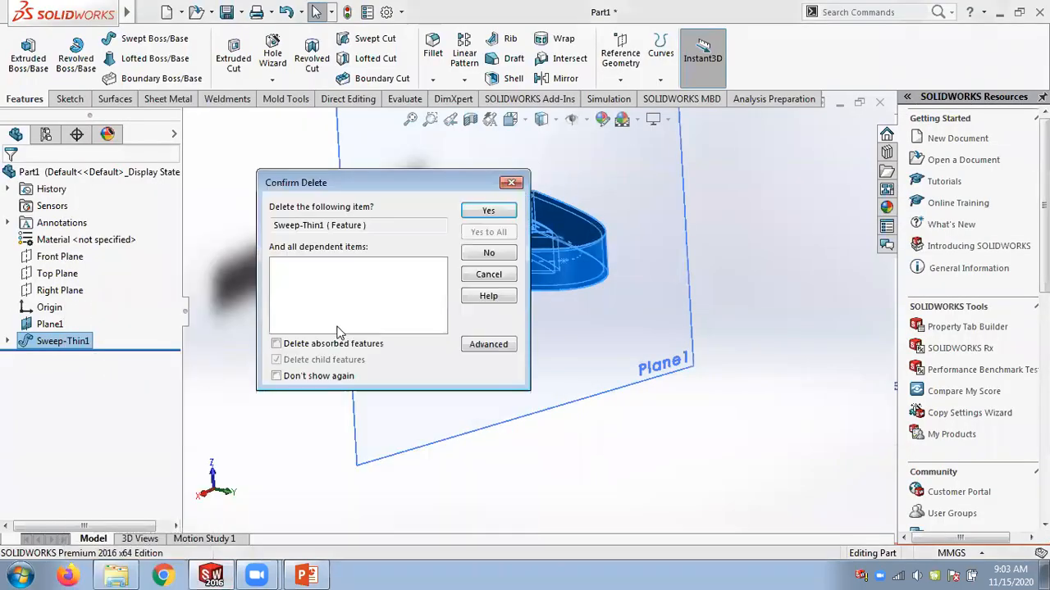
pyautogui.click(488, 212)
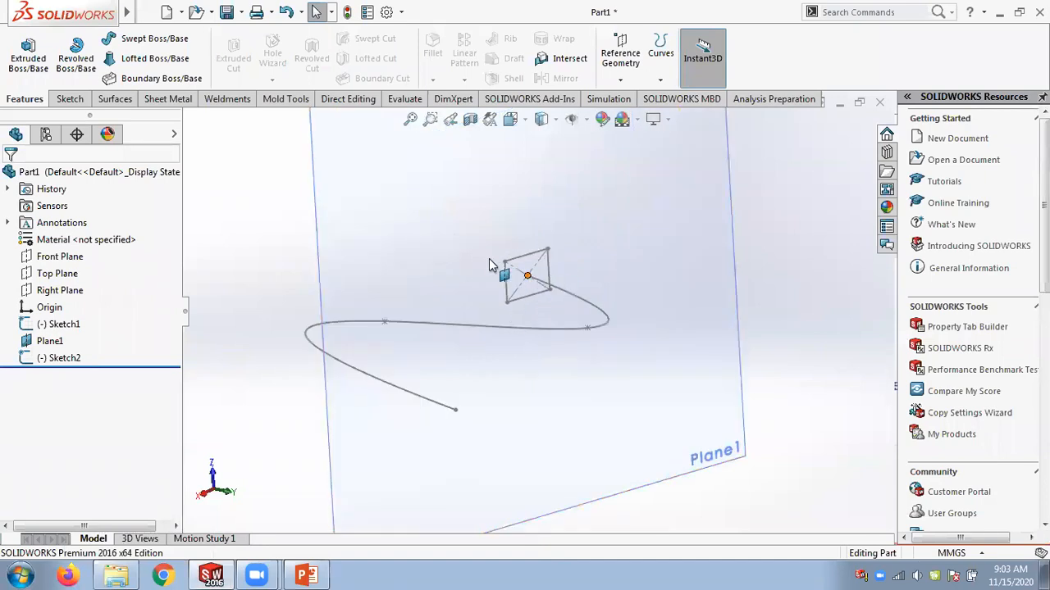
# Open the rectangle profile sketch on Plane1 for editing.
pyautogui.click(70, 360)
pyautogui.rightClick(70, 363)
pyautogui.click(79, 246)
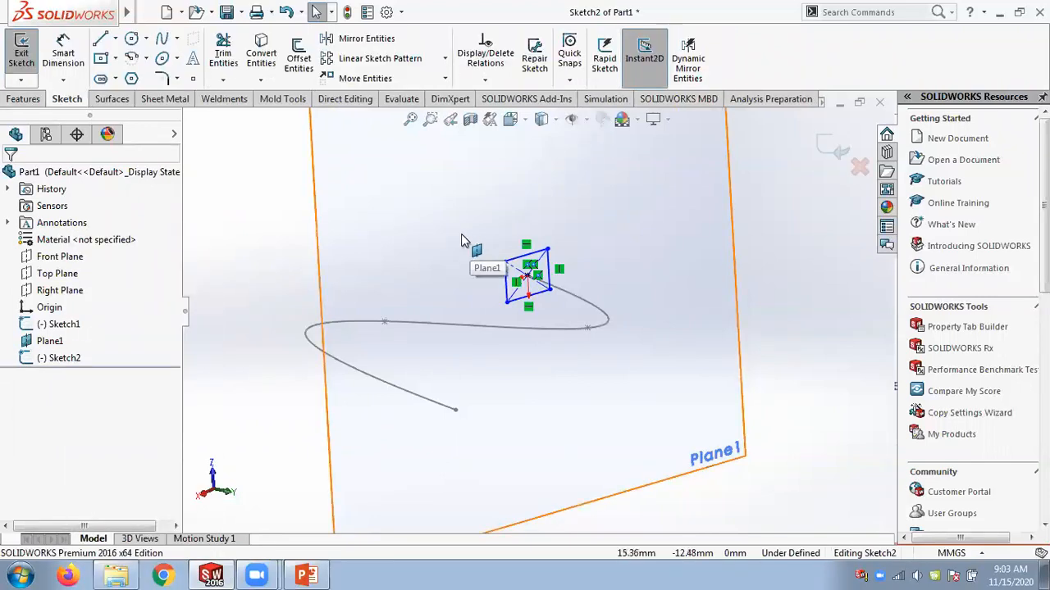
# Replace the profile rectangle with a smaller center rectangle drawn near the spline's end on Plane1, and close the sketch.
pyautogui.moveTo(459, 235)
pyautogui.mouseDown()
pyautogui.moveTo(572, 304)
pyautogui.moveTo(574, 317)
pyautogui.mouseUp()
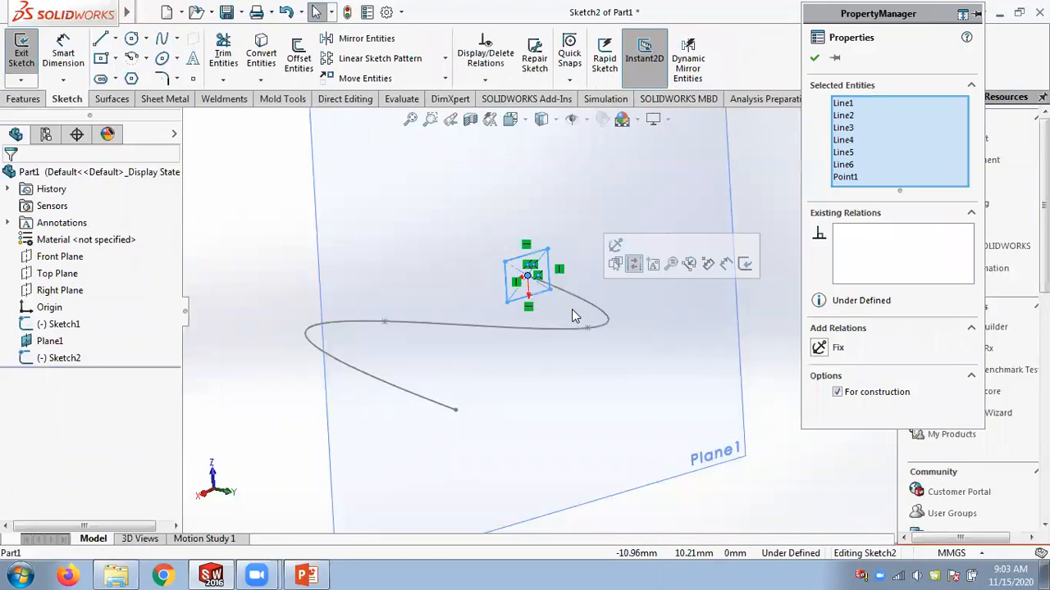
pyautogui.press('Delete')
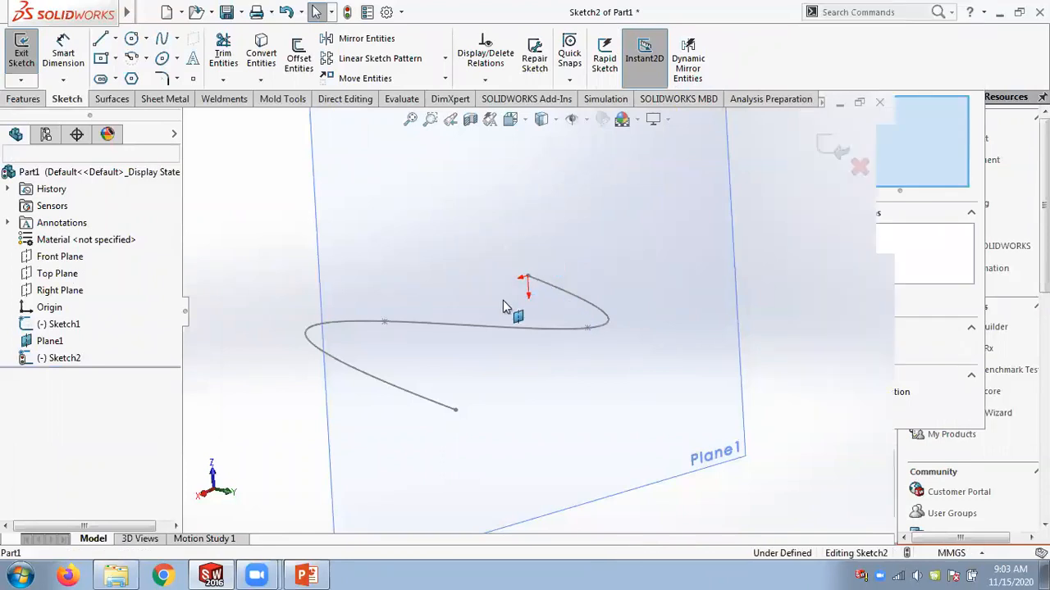
pyautogui.click(115, 58)
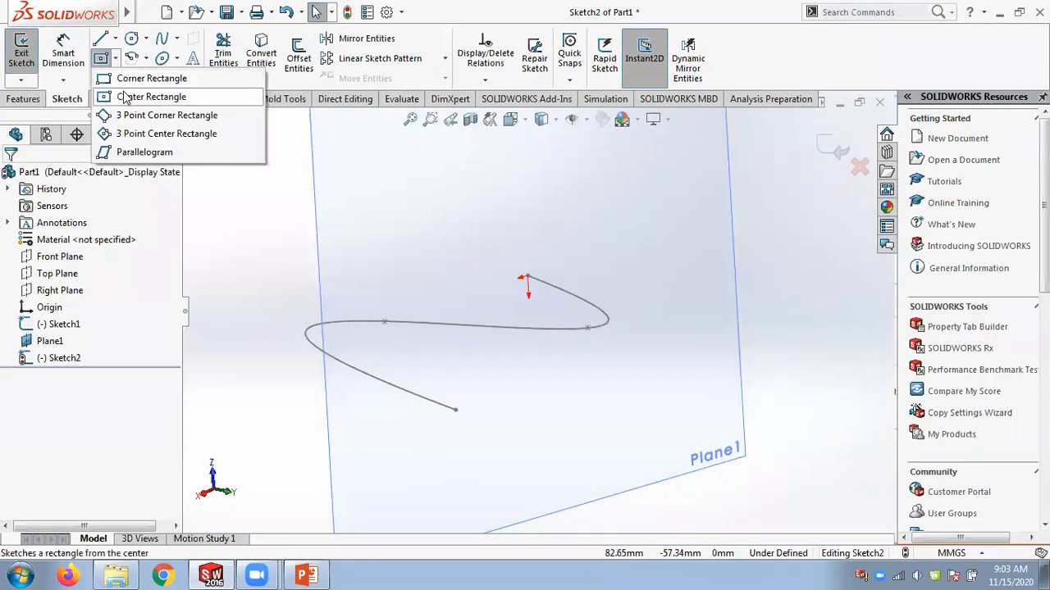
pyautogui.click(124, 96)
pyautogui.click(565, 265)
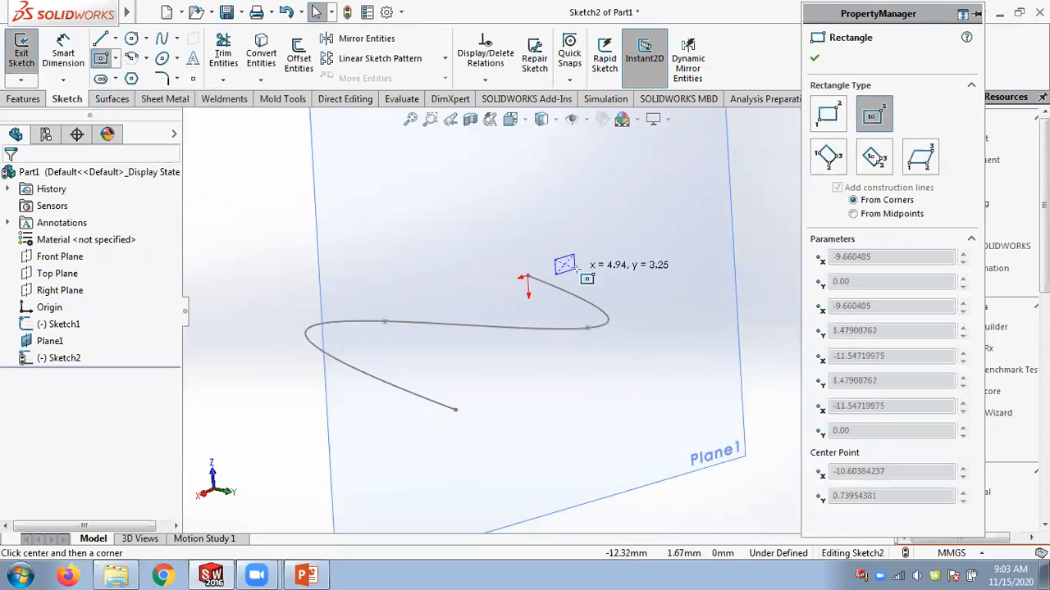
pyautogui.click(582, 244)
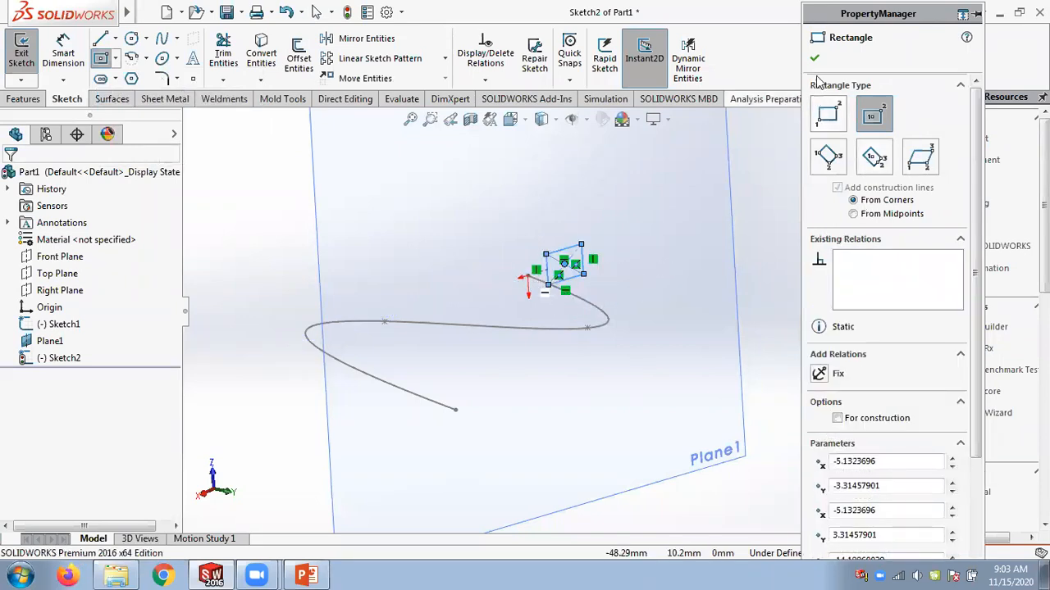
pyautogui.press('Escape')
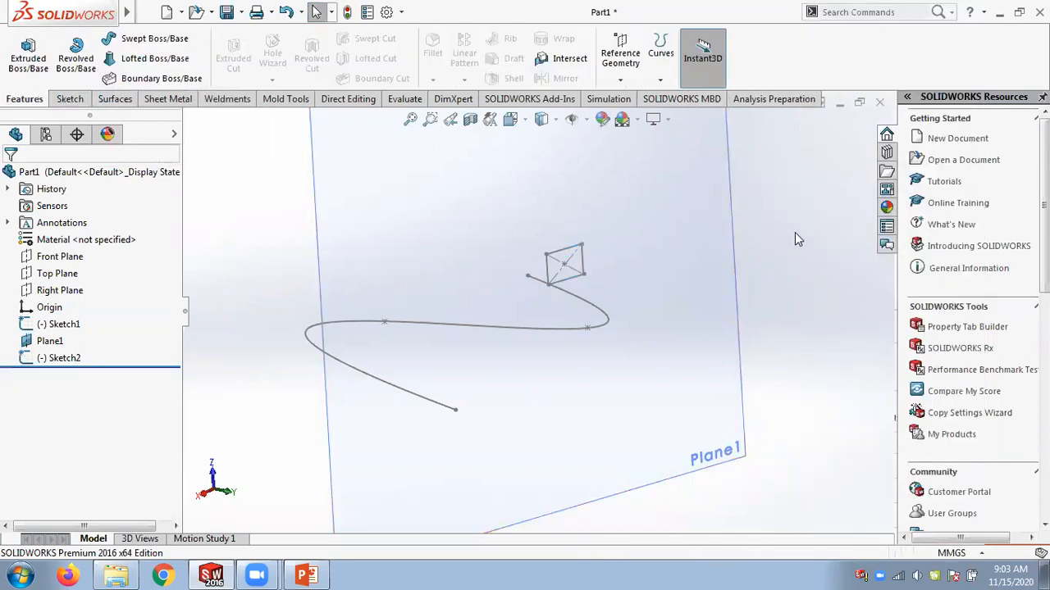
# Create a Swept Boss/Base using the rectangle sketch as profile and the spline as path.
pyautogui.click(146, 39)
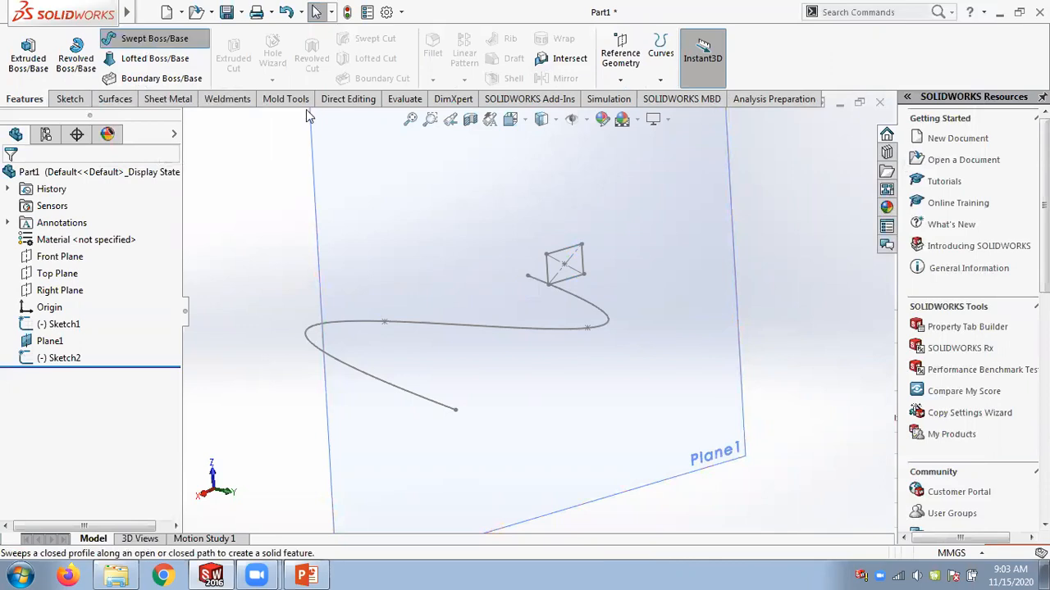
pyautogui.click(582, 257)
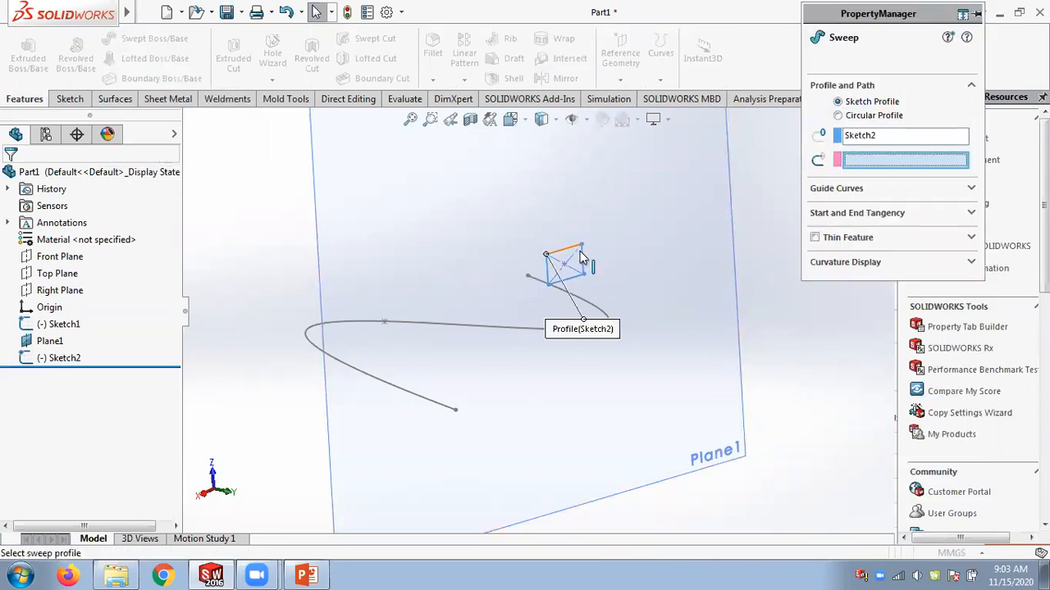
pyautogui.click(639, 308)
pyautogui.moveTo(385, 230)
pyautogui.mouseDown(button='middle')
pyautogui.moveTo(395, 316)
pyautogui.moveTo(385, 339)
pyautogui.moveTo(386, 235)
pyautogui.mouseUp(button='middle')
pyautogui.click(814, 57)
# Edit the sweep's profile sketch, enlarge the rectangle by dragging its corner, and rebuild the sweep.
pyautogui.moveTo(725, 200); pyautogui.dragTo(718, 248, button='middle')
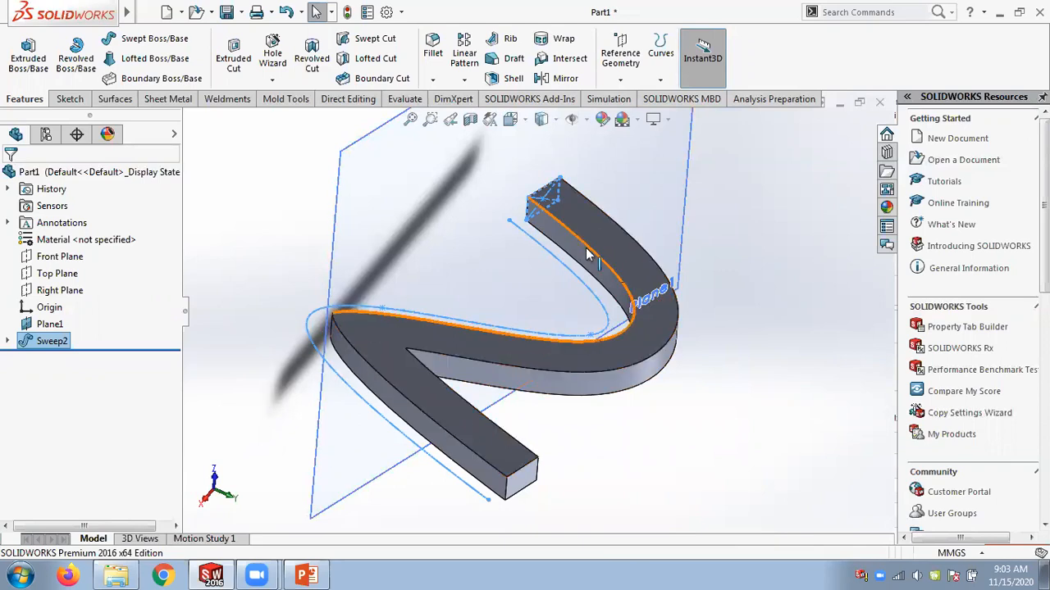
pyautogui.moveTo(668, 425); pyautogui.dragTo(653, 417, button='middle')
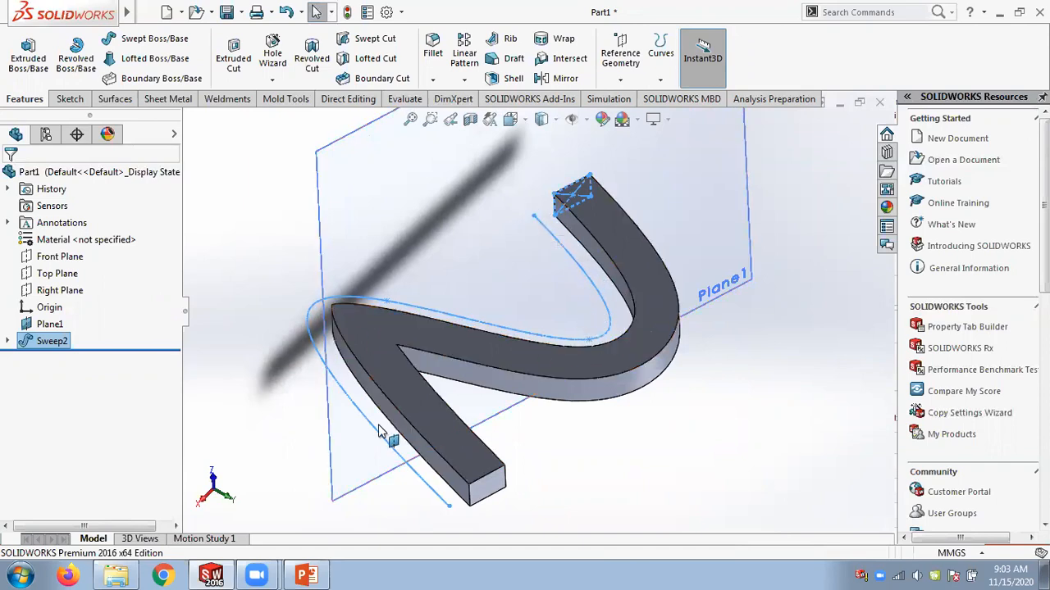
pyautogui.rightClick(45, 343)
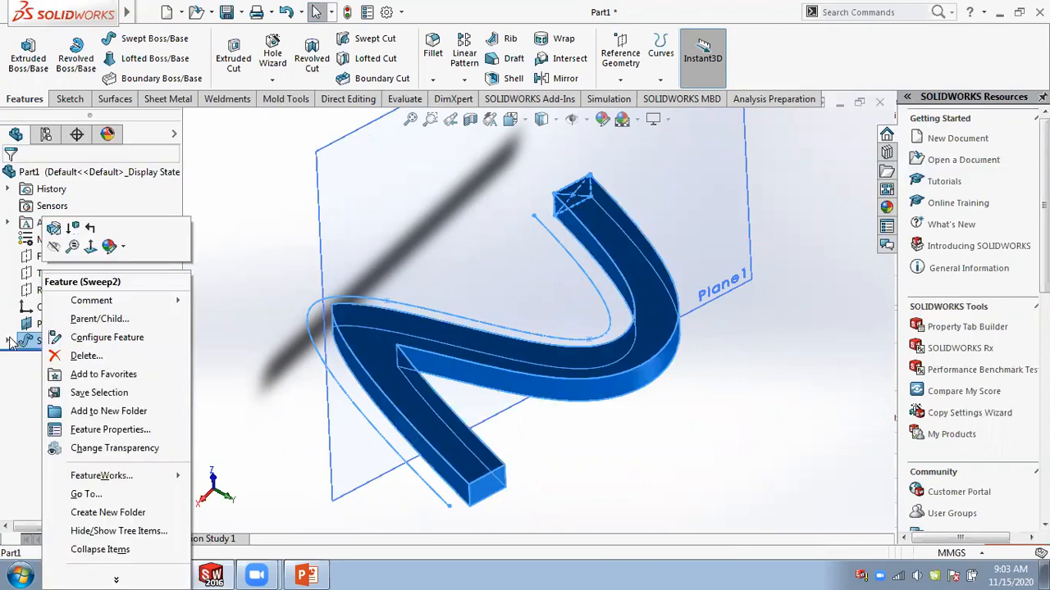
pyautogui.click(8, 341)
pyautogui.click(70, 359)
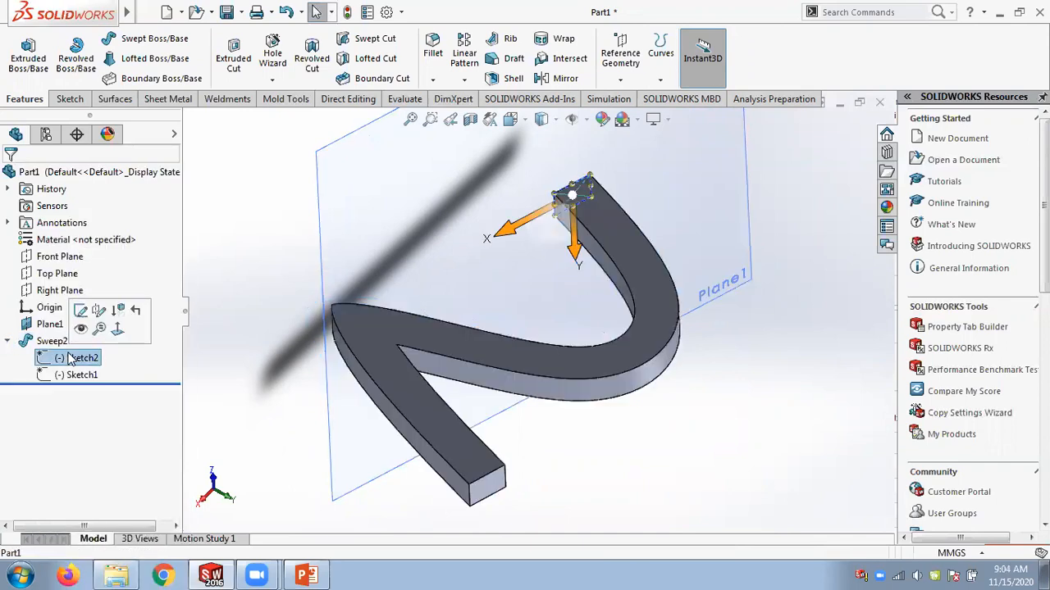
pyautogui.rightClick(71, 357)
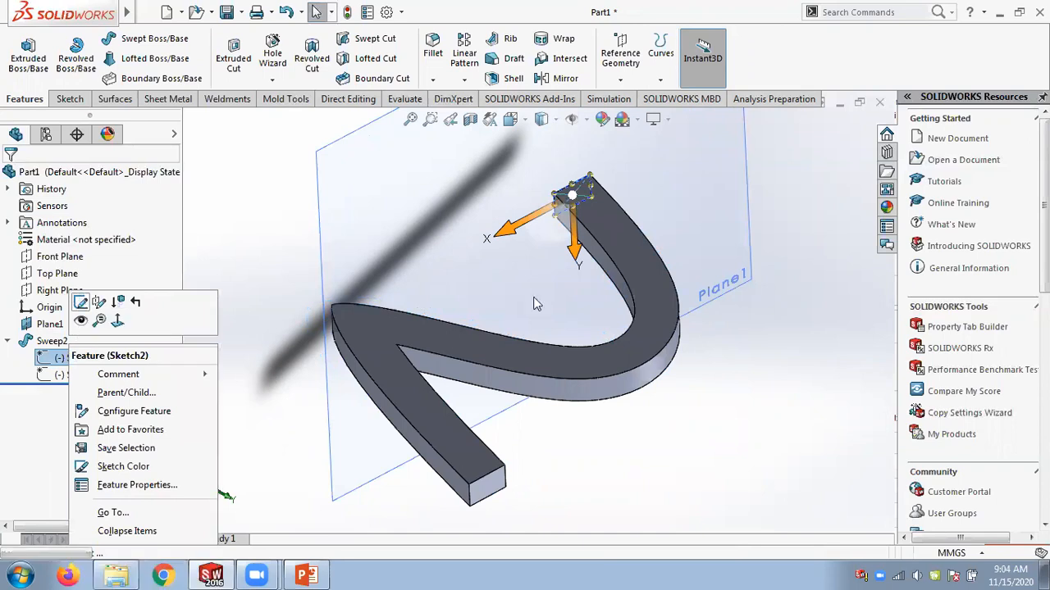
pyautogui.click(81, 303)
pyautogui.moveTo(592, 205)
pyautogui.mouseDown()
pyautogui.moveTo(628, 227)
pyautogui.moveTo(625, 219)
pyautogui.mouseUp()
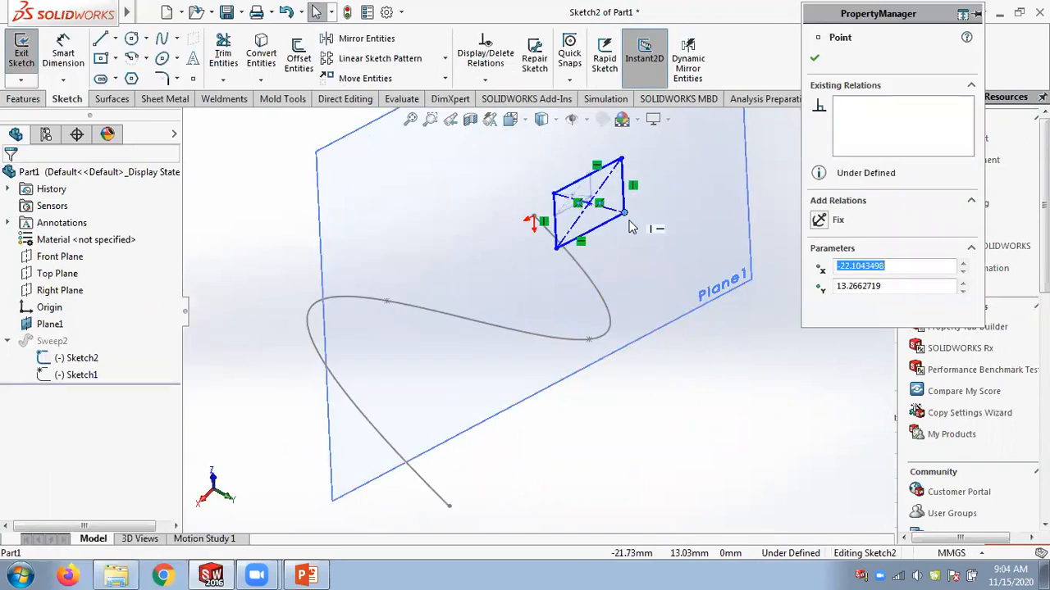
pyautogui.click(816, 59)
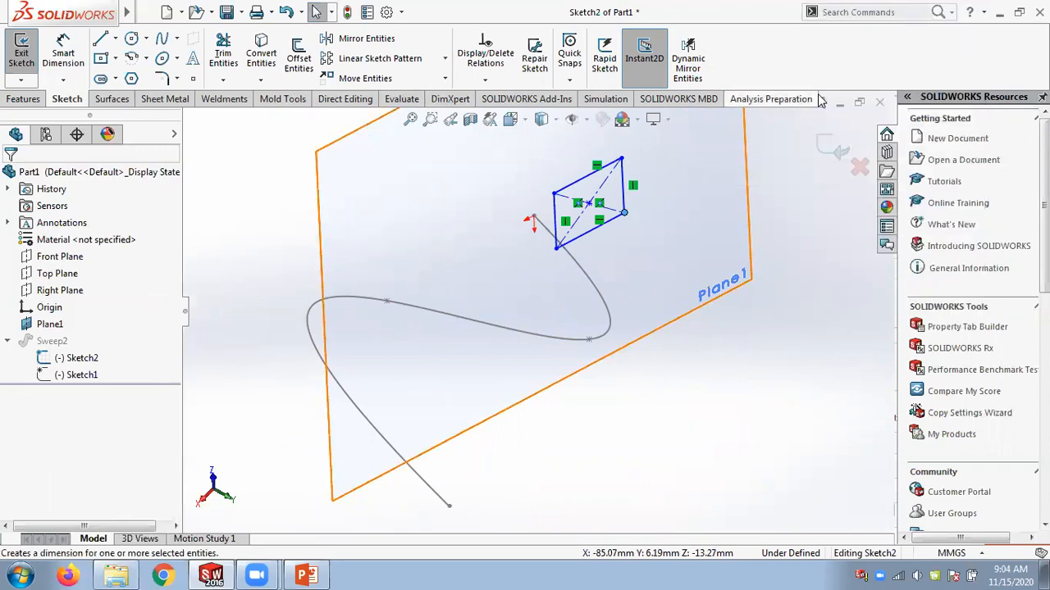
pyautogui.click(827, 151)
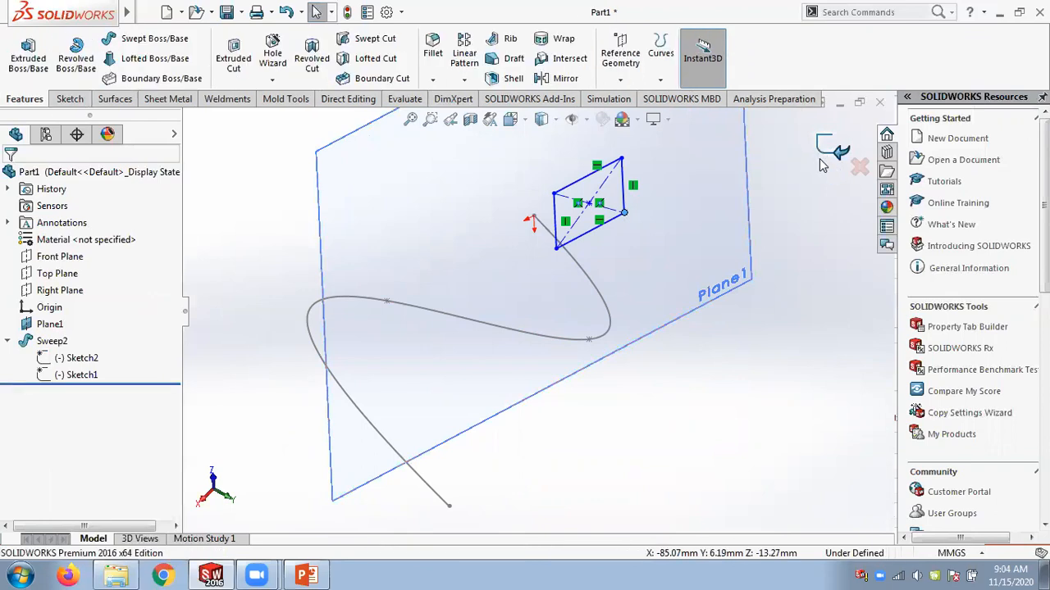
# Try to enlarge the profile rectangle further by dragging its corner, rebuild, and close the error report.
pyautogui.moveTo(574, 209); pyautogui.dragTo(551, 127, button='middle')
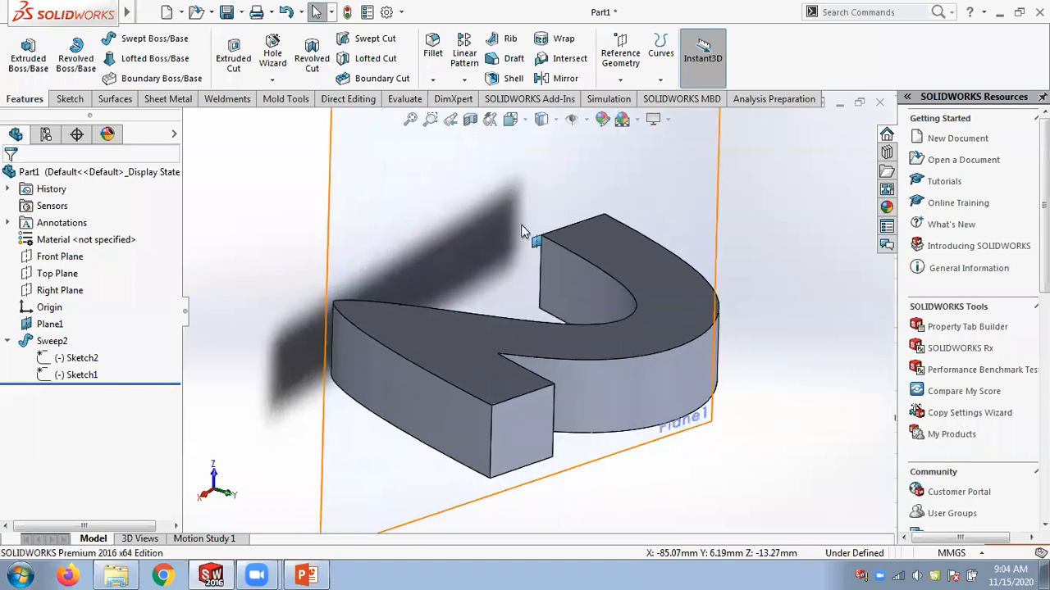
pyautogui.scroll(2, 521, 227)
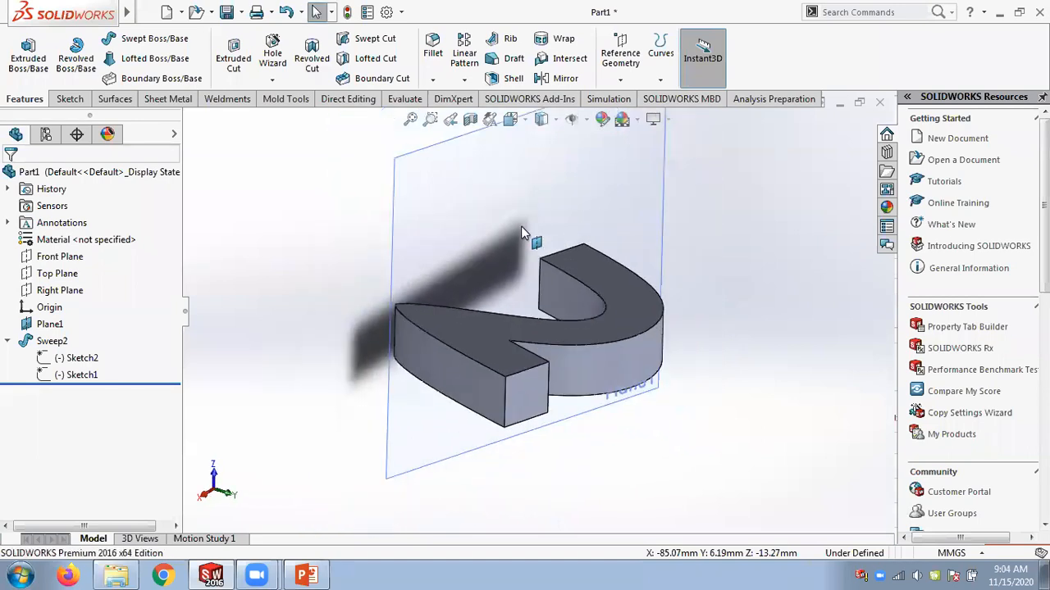
pyautogui.rightClick(85, 358)
pyautogui.click(96, 302)
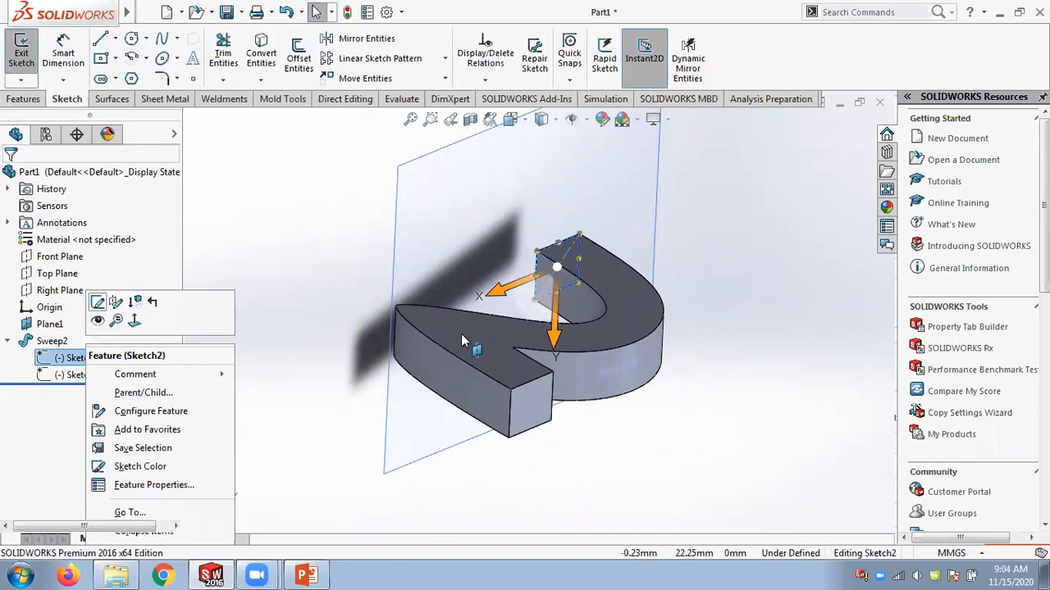
pyautogui.moveTo(580, 236); pyautogui.dragTo(615, 192)
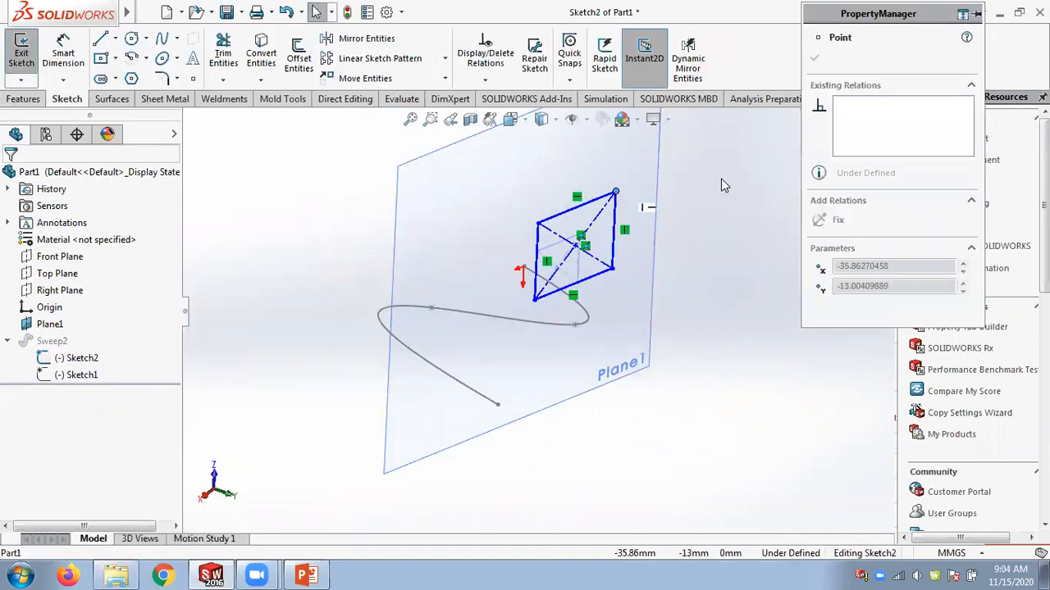
pyautogui.click(814, 59)
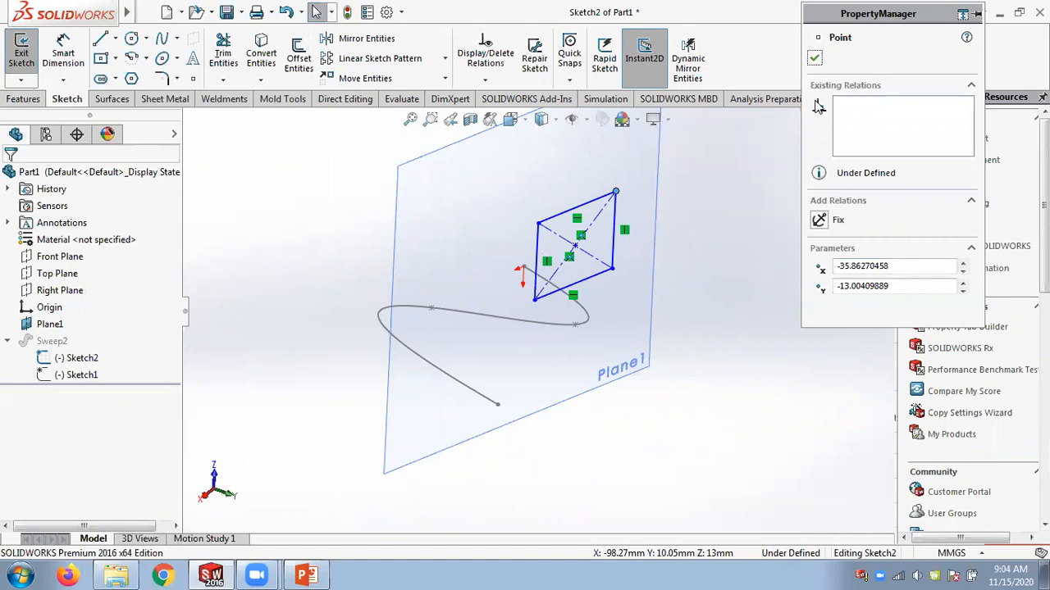
pyautogui.click(815, 62)
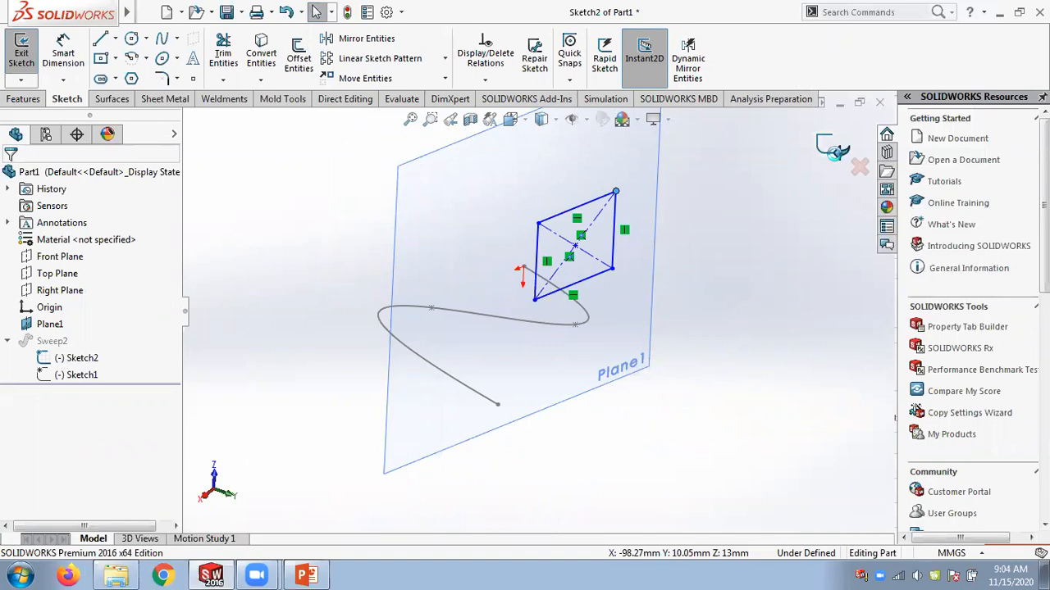
pyautogui.click(833, 150)
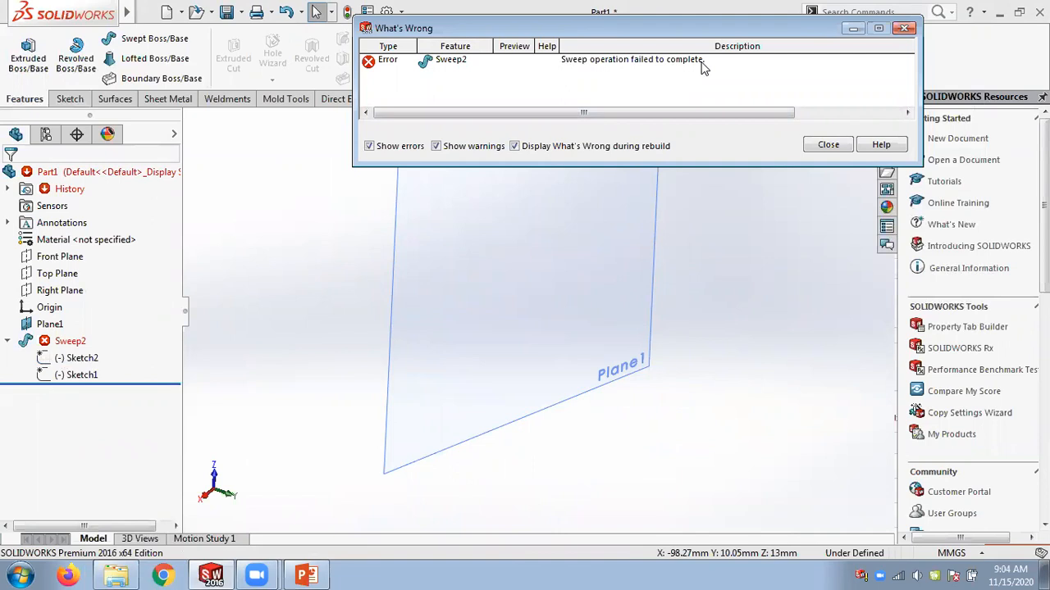
pyautogui.click(821, 146)
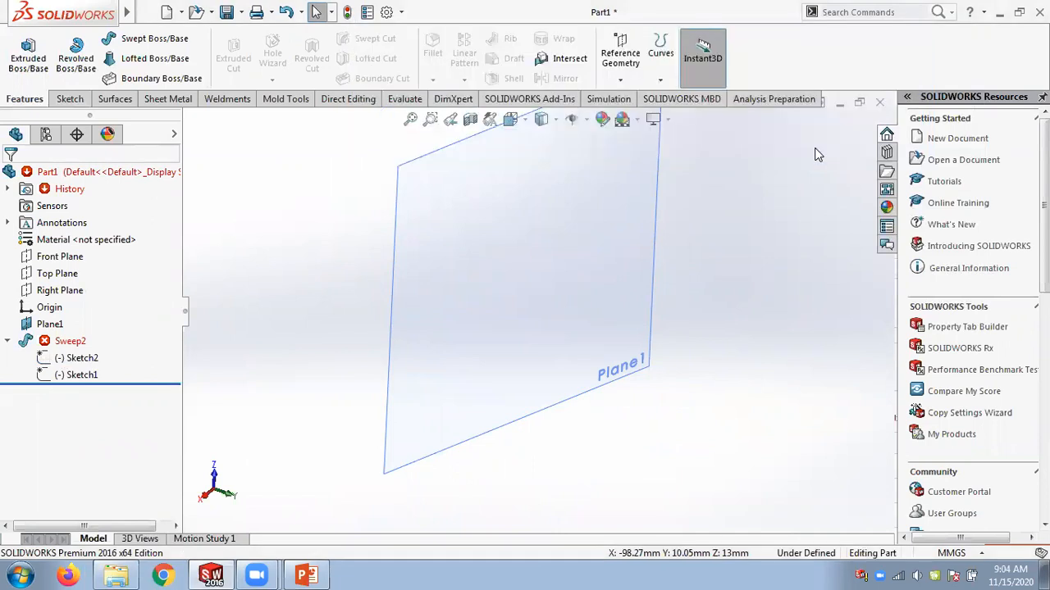
# Edit the profile sketch again, shrink the rectangle by dragging its corner, and rebuild the sweep.
pyautogui.click(86, 359)
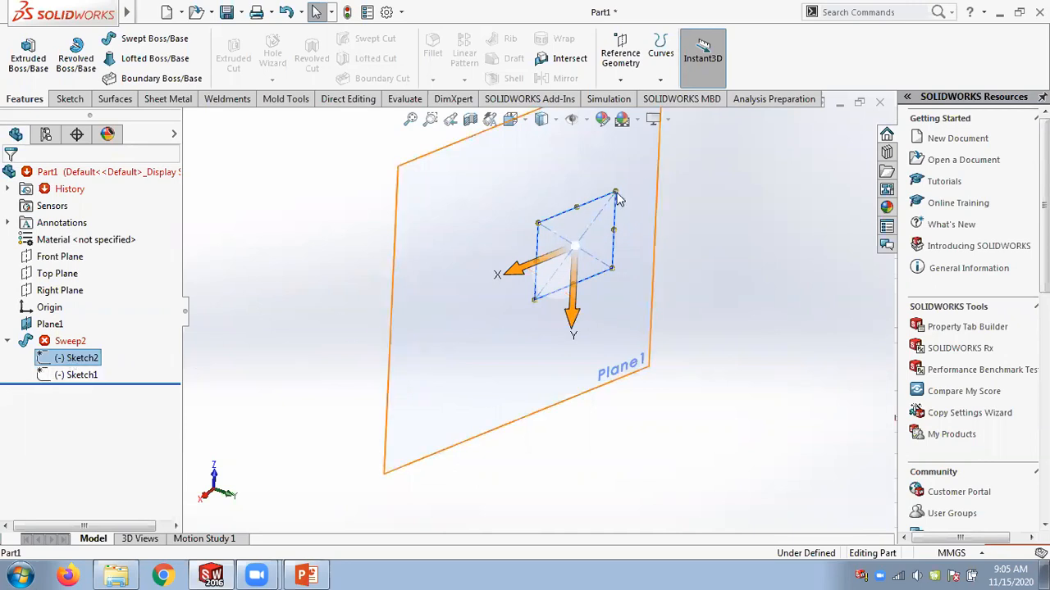
pyautogui.rightClick(71, 357)
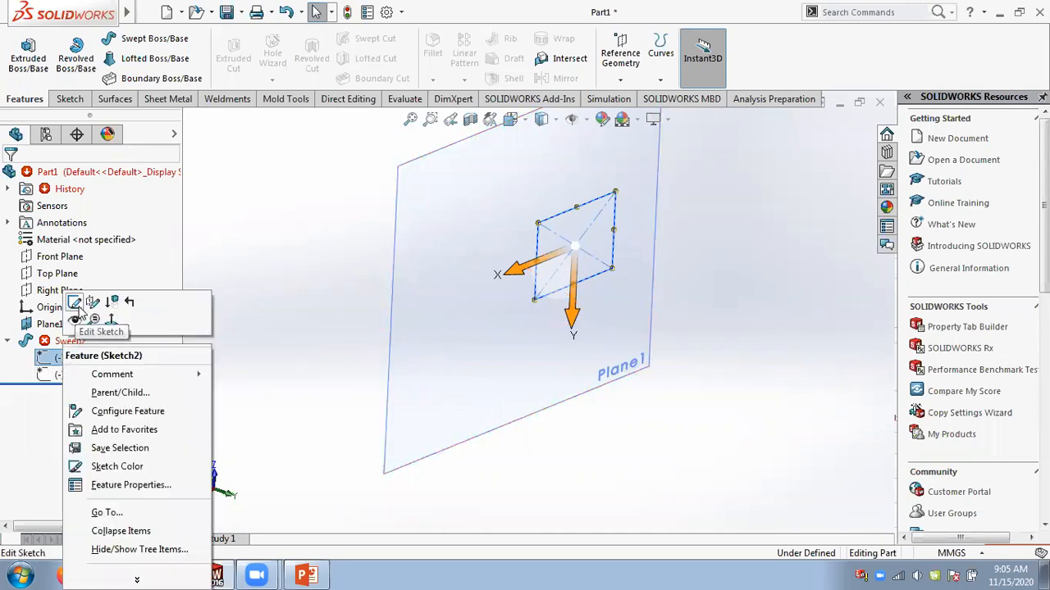
pyautogui.click(75, 303)
pyautogui.moveTo(615, 194); pyautogui.dragTo(596, 220)
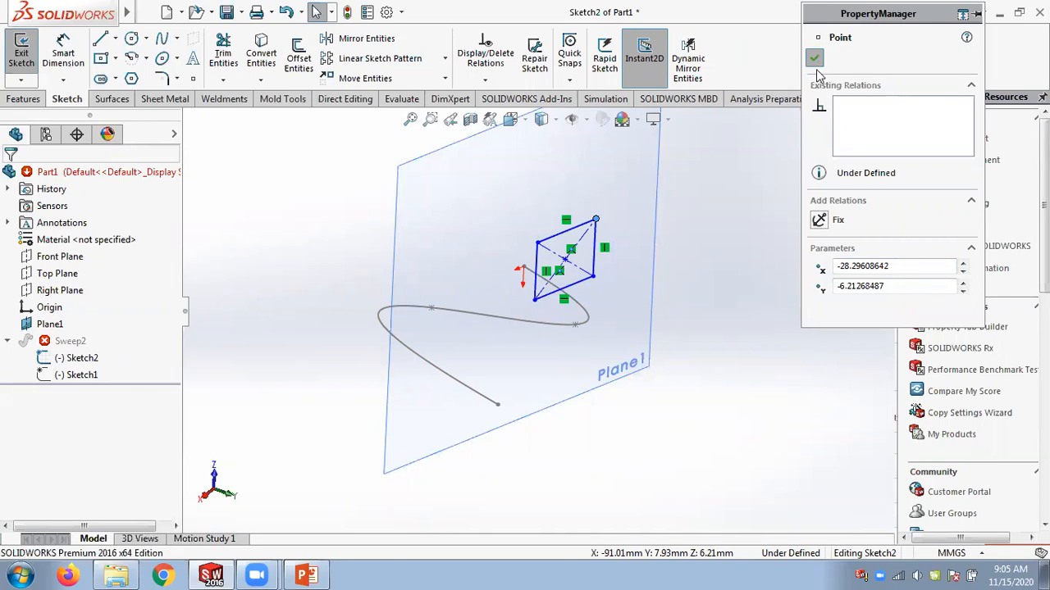
pyautogui.click(816, 60)
pyautogui.click(830, 144)
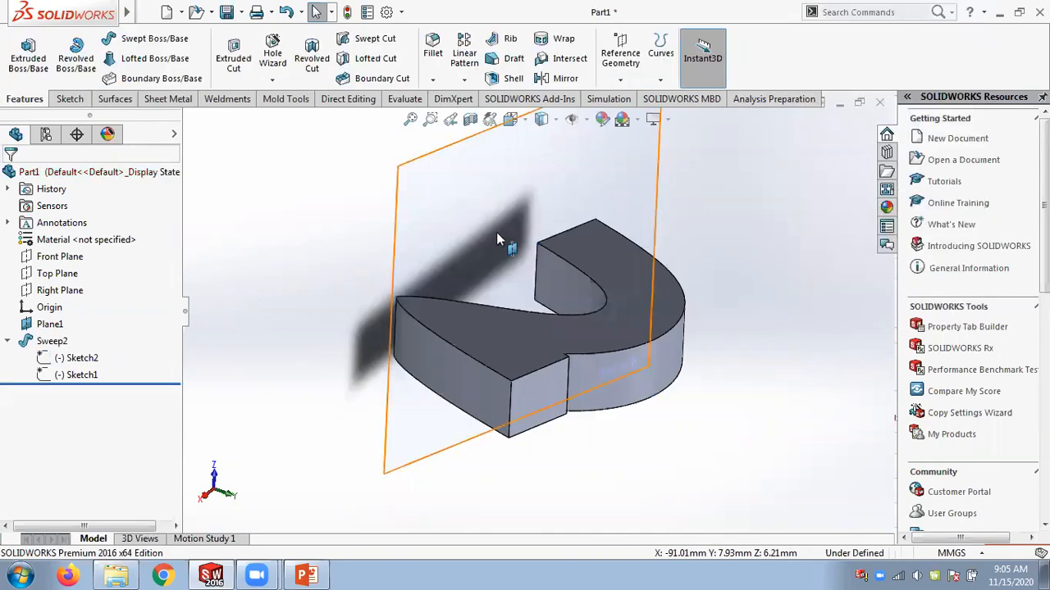
# Close the part document.
pyautogui.moveTo(405, 321); pyautogui.dragTo(478, 427, button='middle')
pyautogui.scroll(-4, 566, 440)
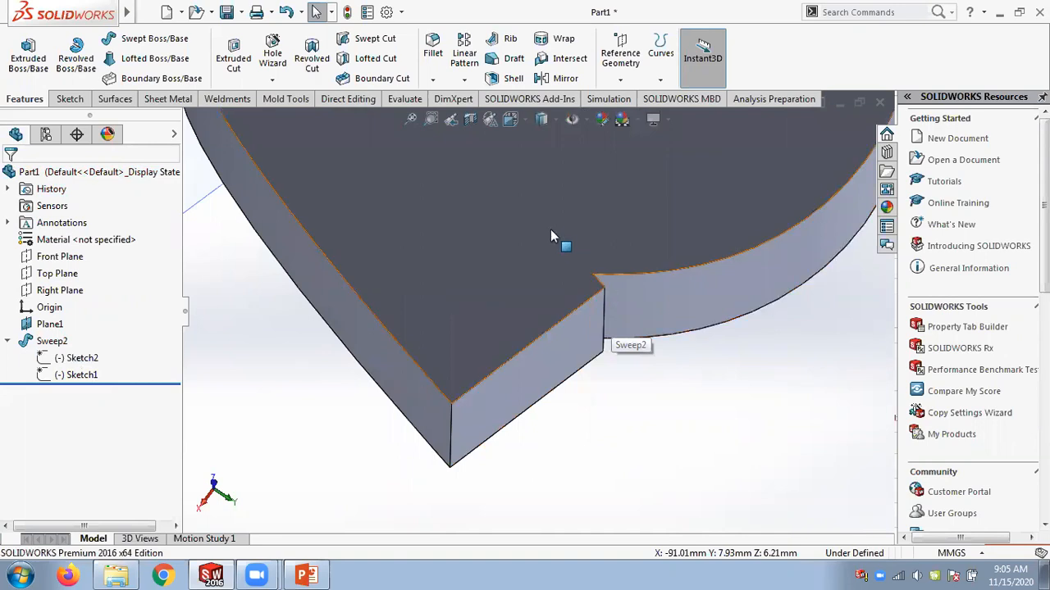
pyautogui.scroll(6, 714, 381)
pyautogui.moveTo(657, 320); pyautogui.dragTo(617, 251, button='middle')
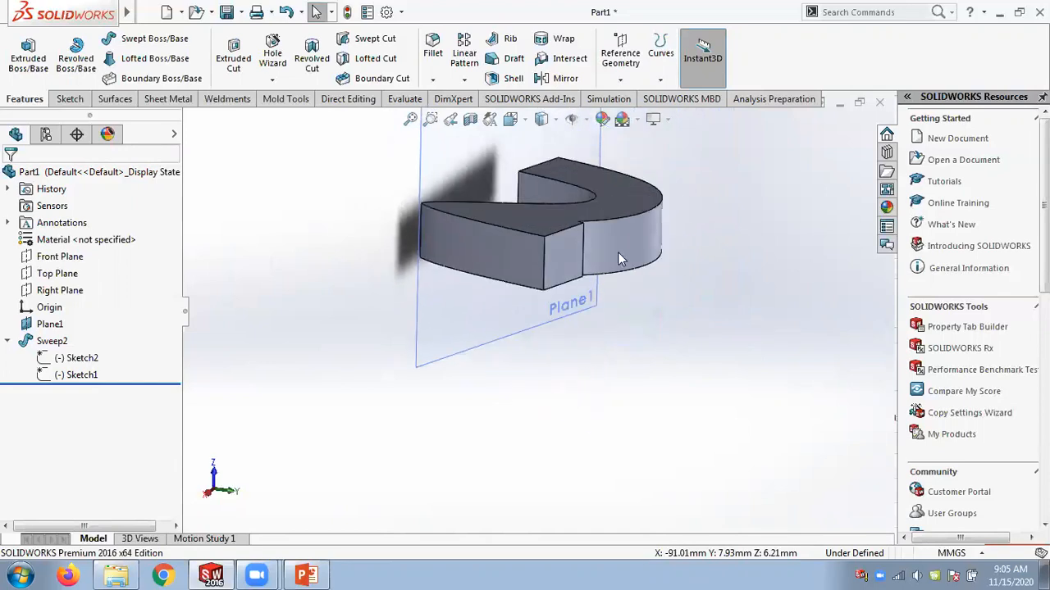
pyautogui.scroll(-4, 619, 213)
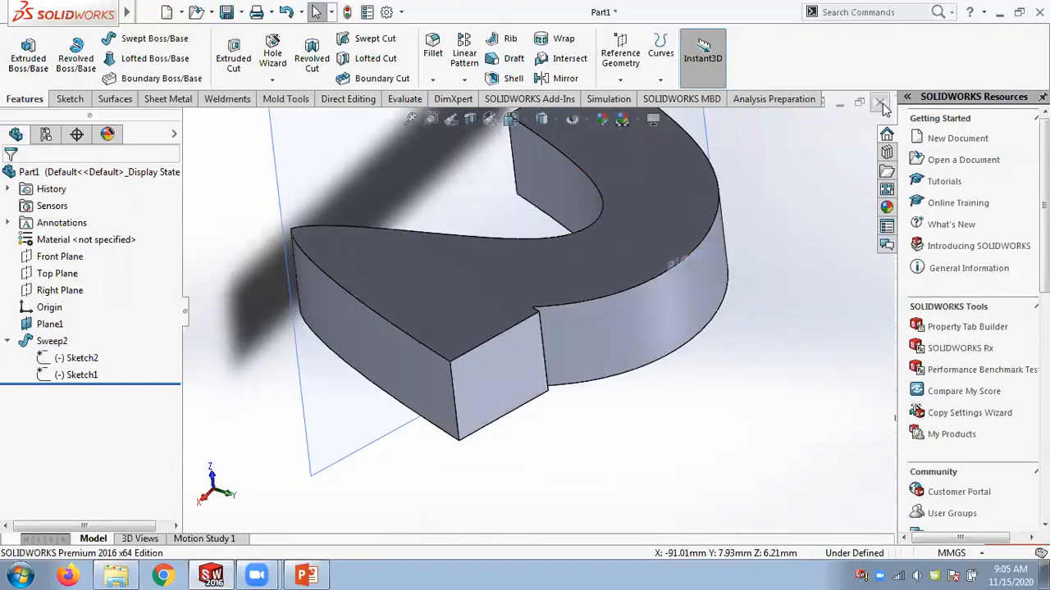
pyautogui.click(884, 109)
pyautogui.click(524, 309)
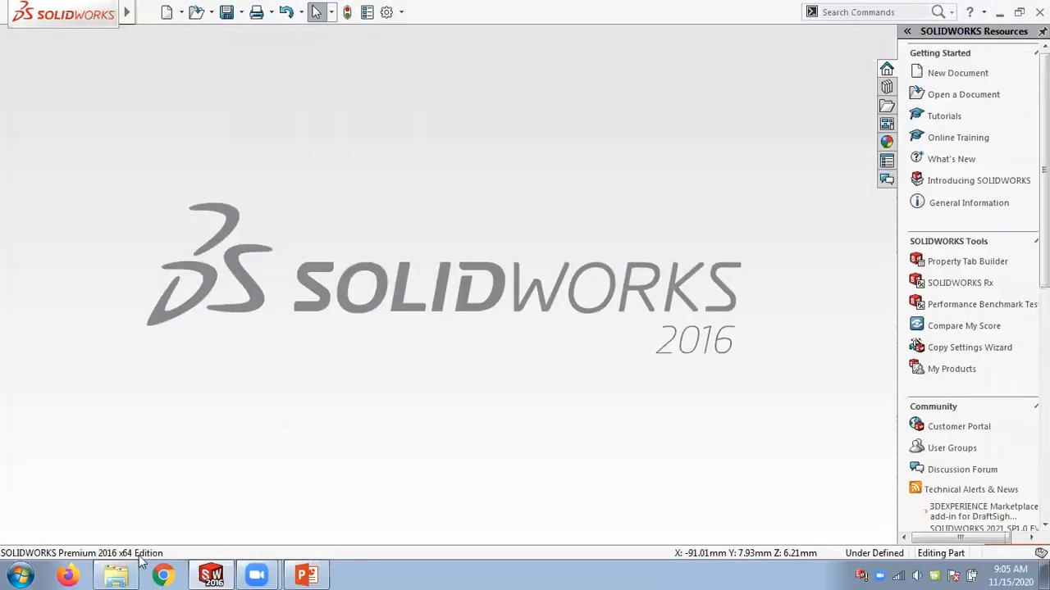
# Switch to File Explorer and open the Part files folder under SW notes.
pyautogui.click(120, 574)
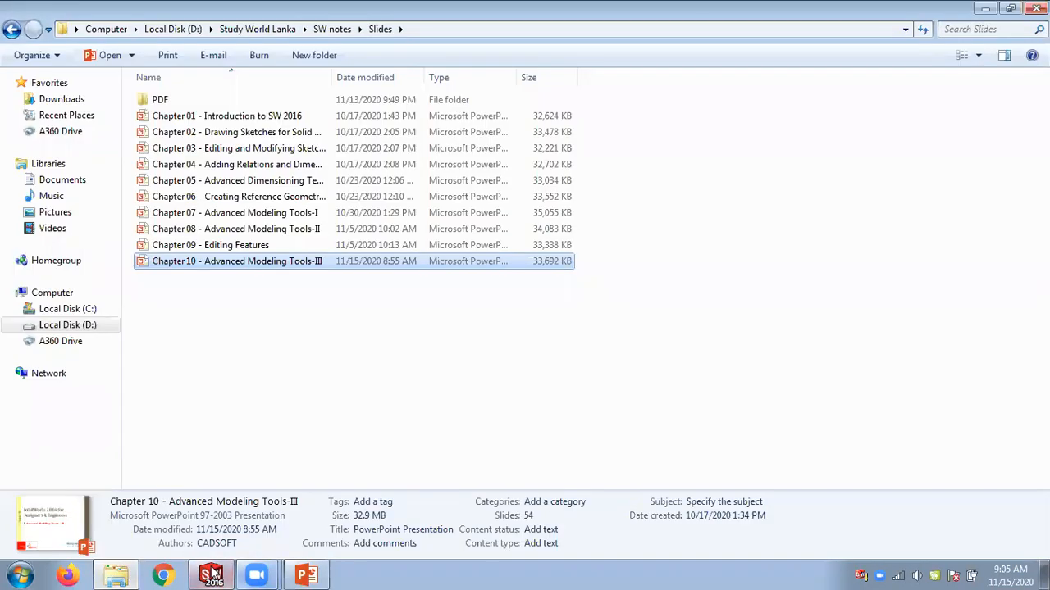
pyautogui.click(325, 30)
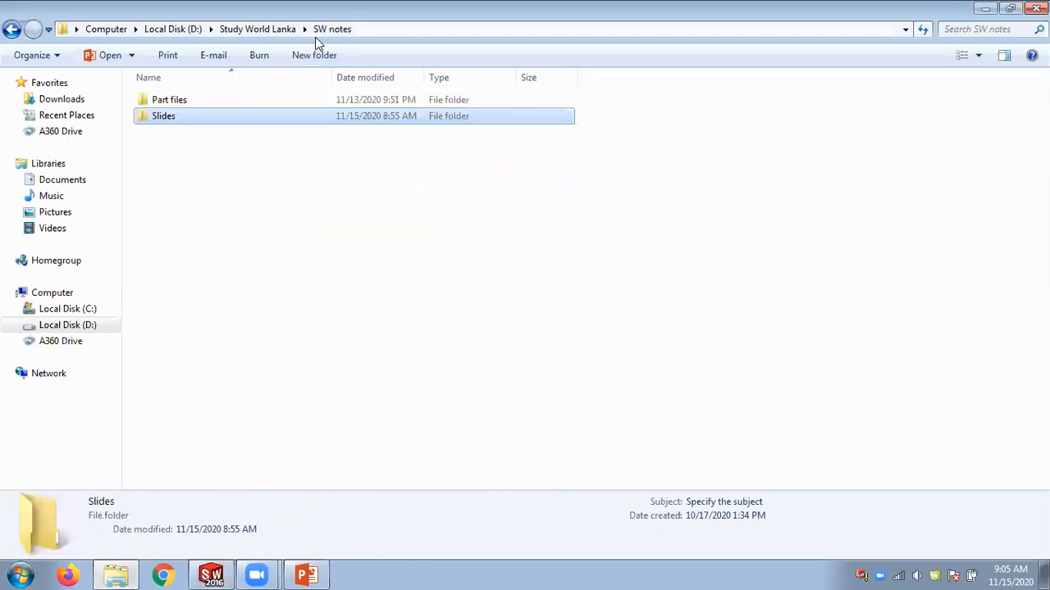
pyautogui.doubleClick(205, 103)
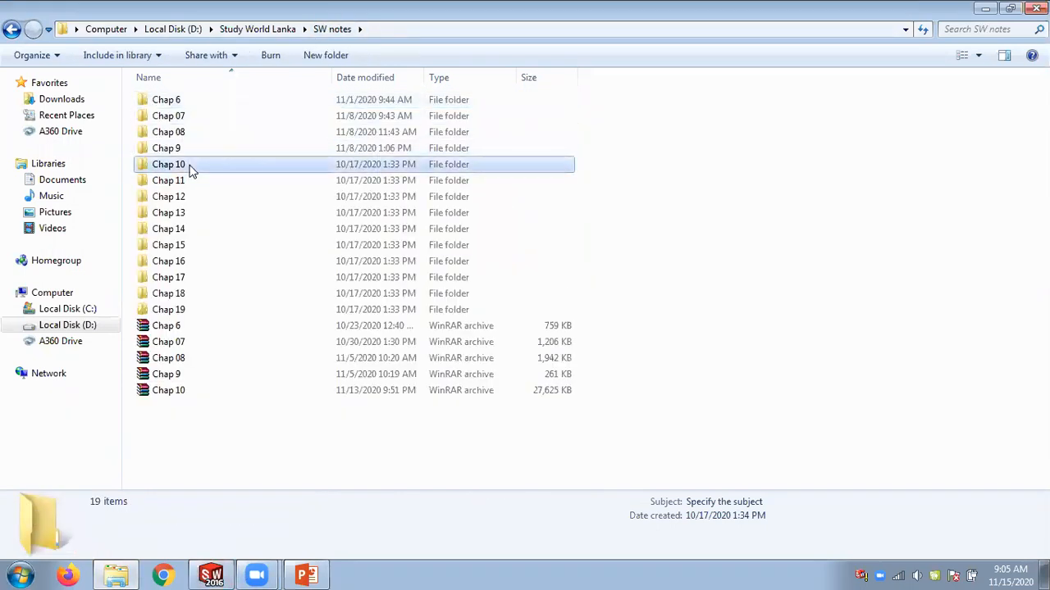
# Open the Figure_10-6 to 10-7 part from the Chap 10 folder, showing the files as large icons.
pyautogui.doubleClick(190, 167)
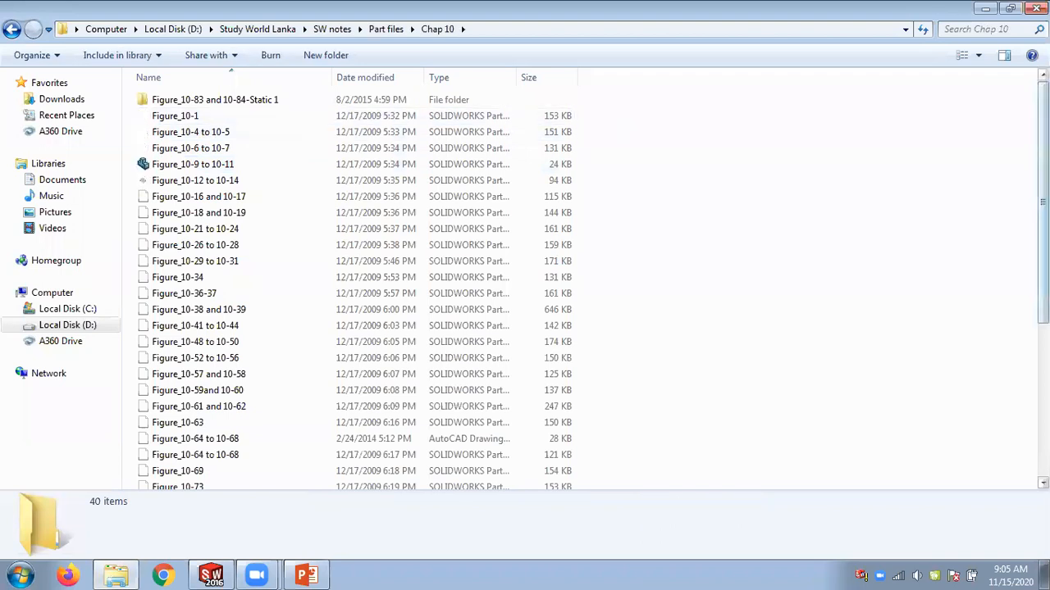
pyautogui.click(980, 55)
pyautogui.click(991, 46)
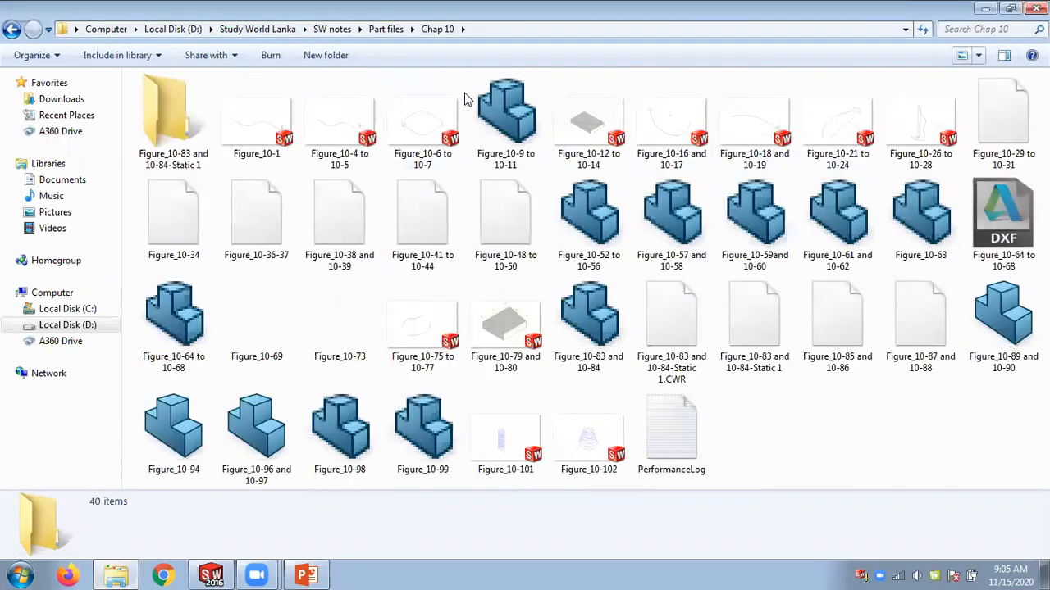
pyautogui.click(423, 125)
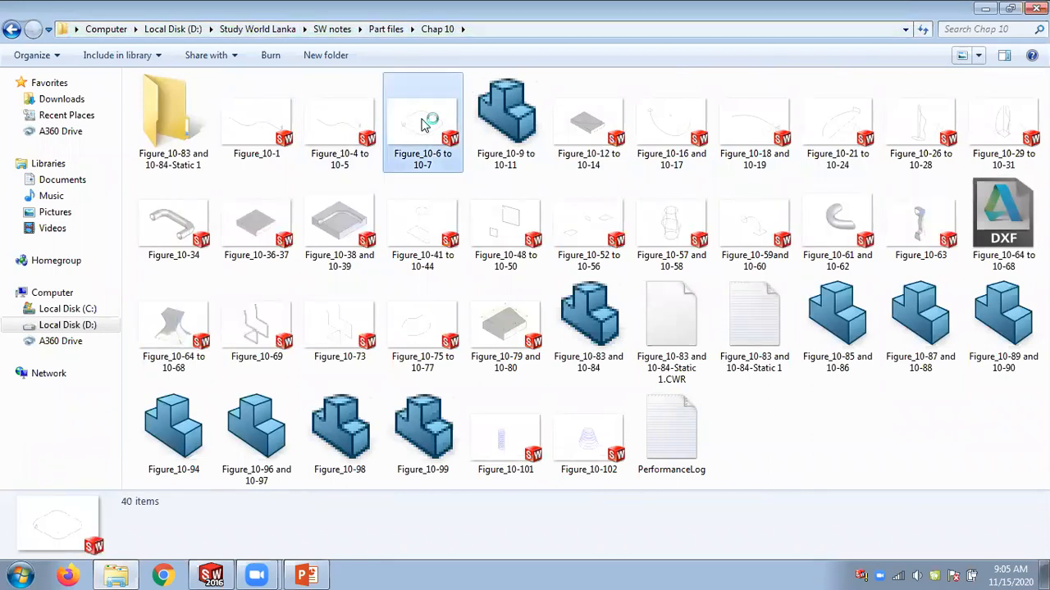
pyautogui.doubleClick(423, 125)
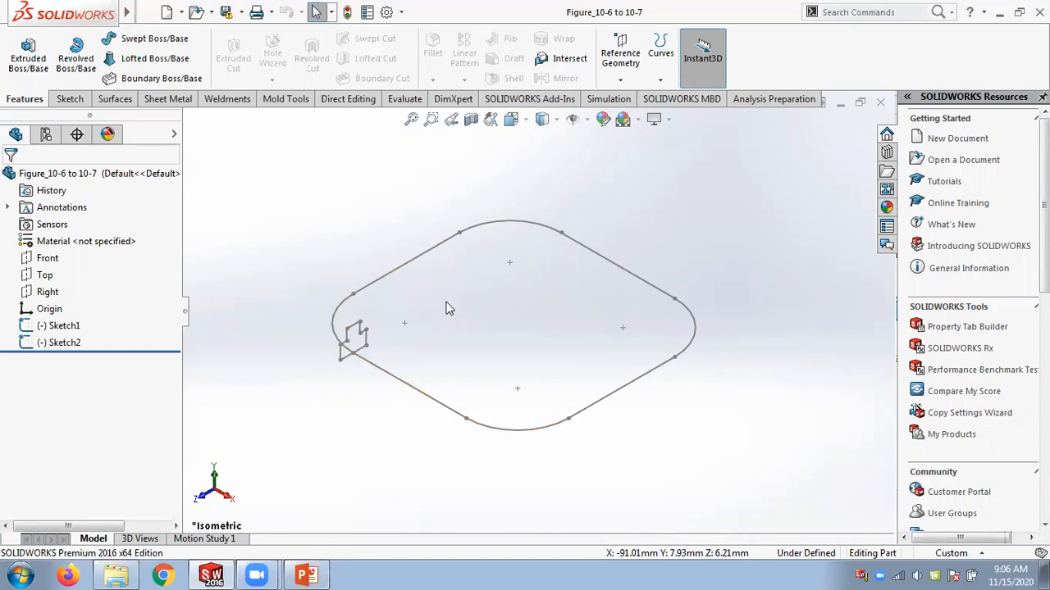
# Switch to the PowerPoint slide to review the profile and closed path figure, and return to SOLIDWORKS.
pyautogui.click(306, 576)
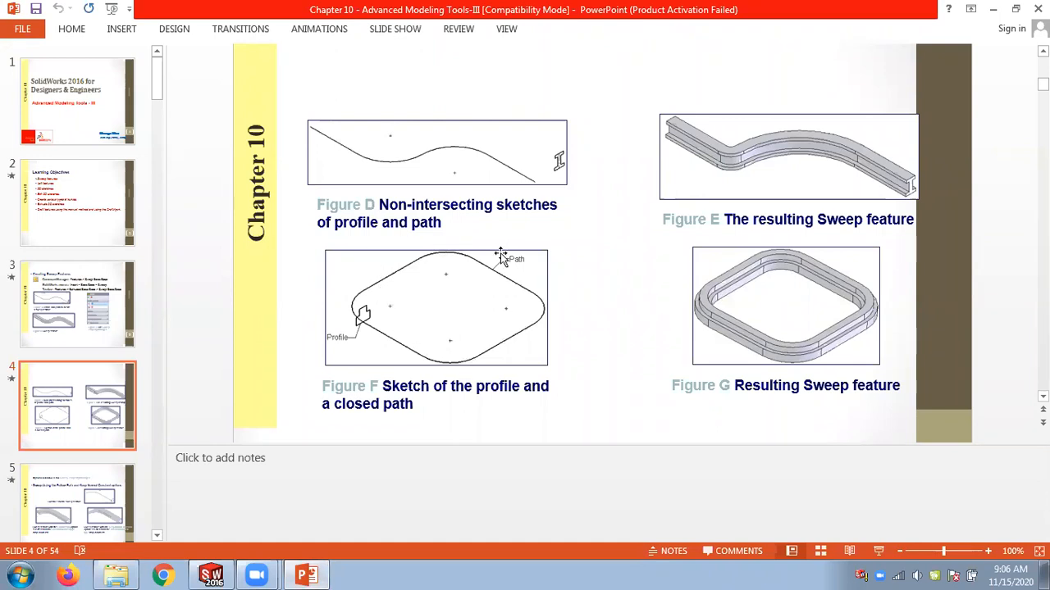
pyautogui.click(211, 574)
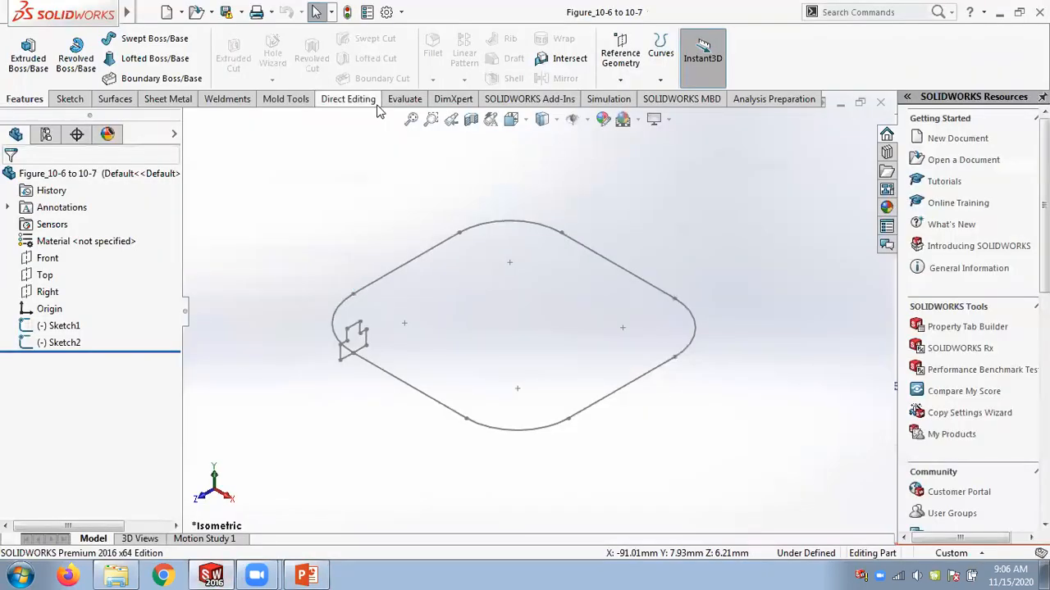
# Create a Swept Boss/Base using the small profile sketch along the closed rounded path.
pyautogui.click(153, 39)
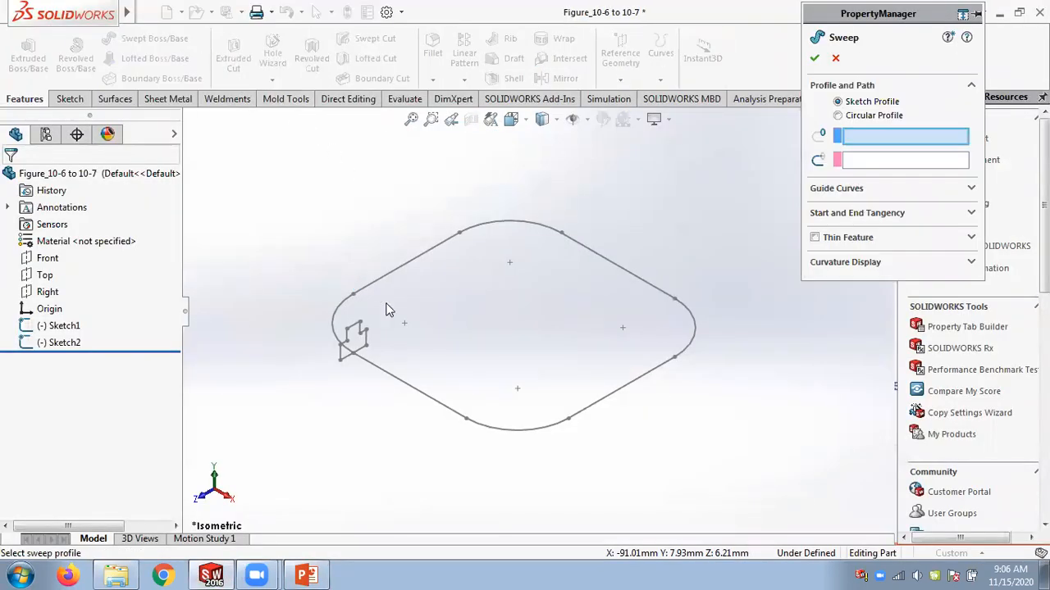
pyautogui.click(358, 327)
pyautogui.click(420, 278)
pyautogui.click(816, 59)
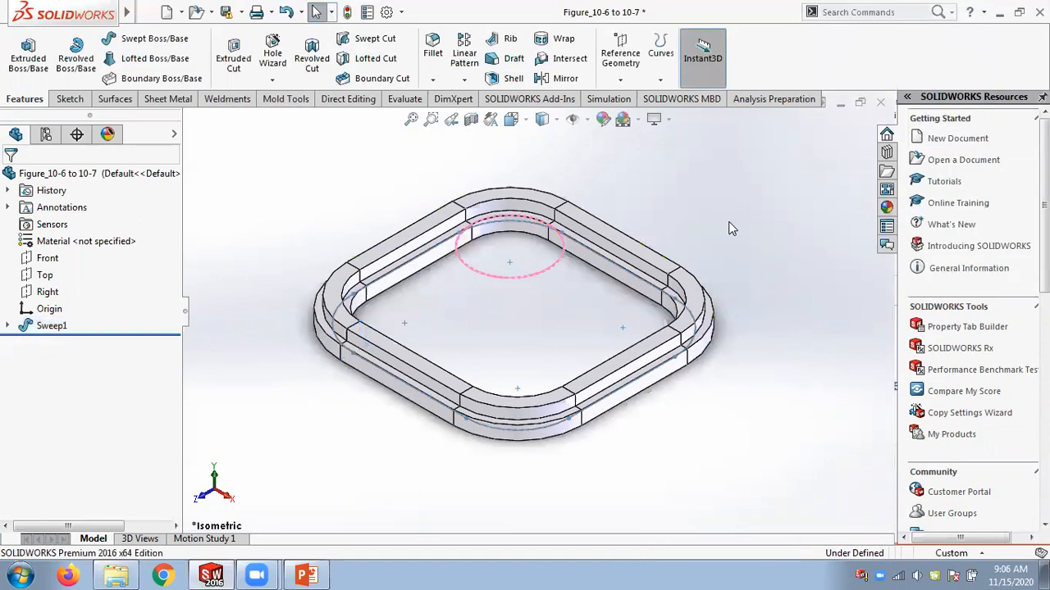
# Switch to the PowerPoint slides to review the sweep examples, and return to SOLIDWORKS.
pyautogui.click(306, 575)
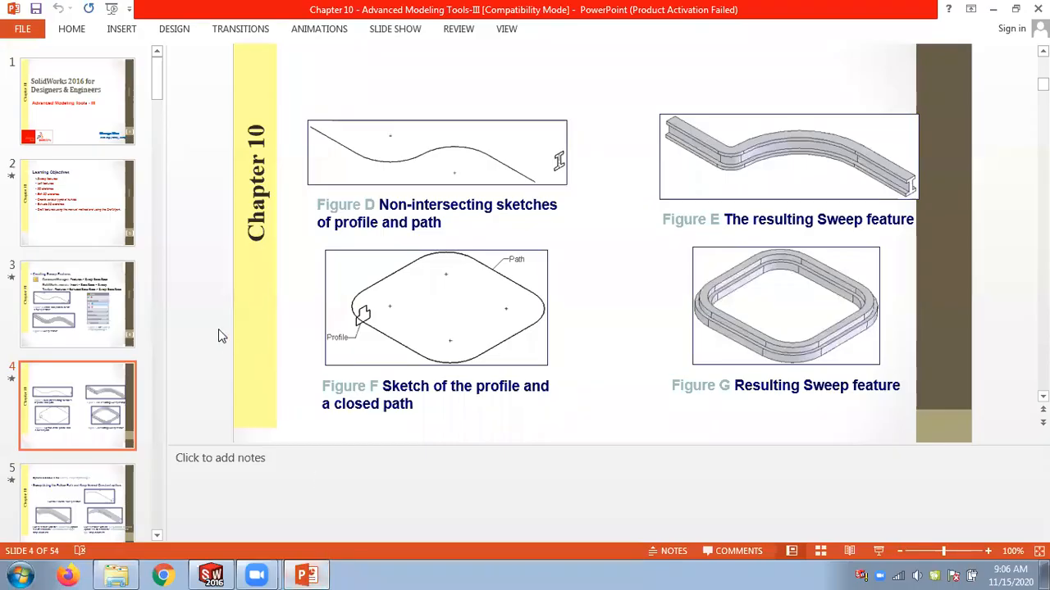
pyautogui.scroll(-1, 218, 336)
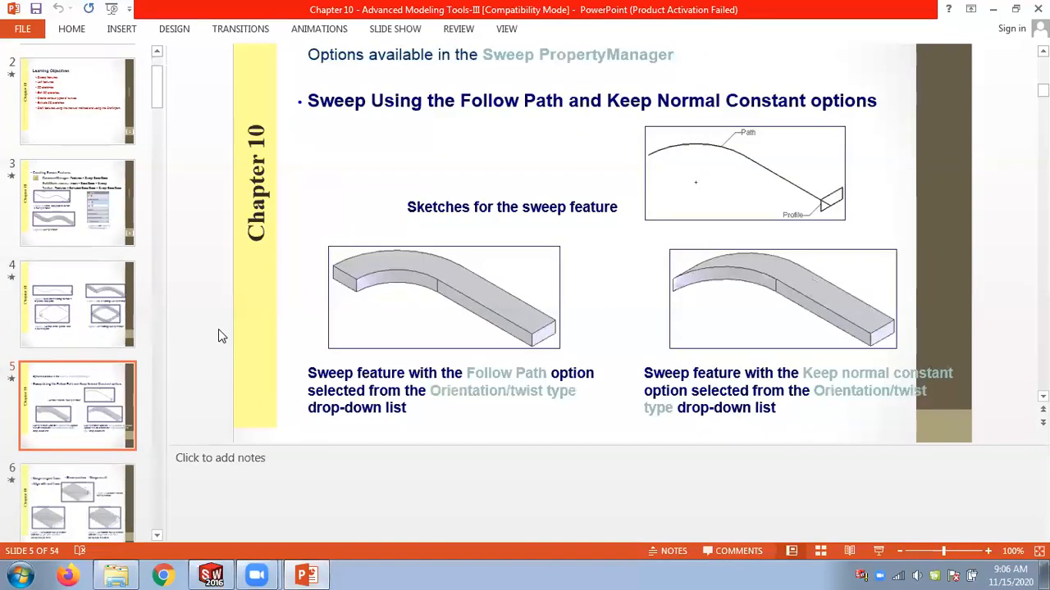
pyautogui.scroll(1, 219, 336)
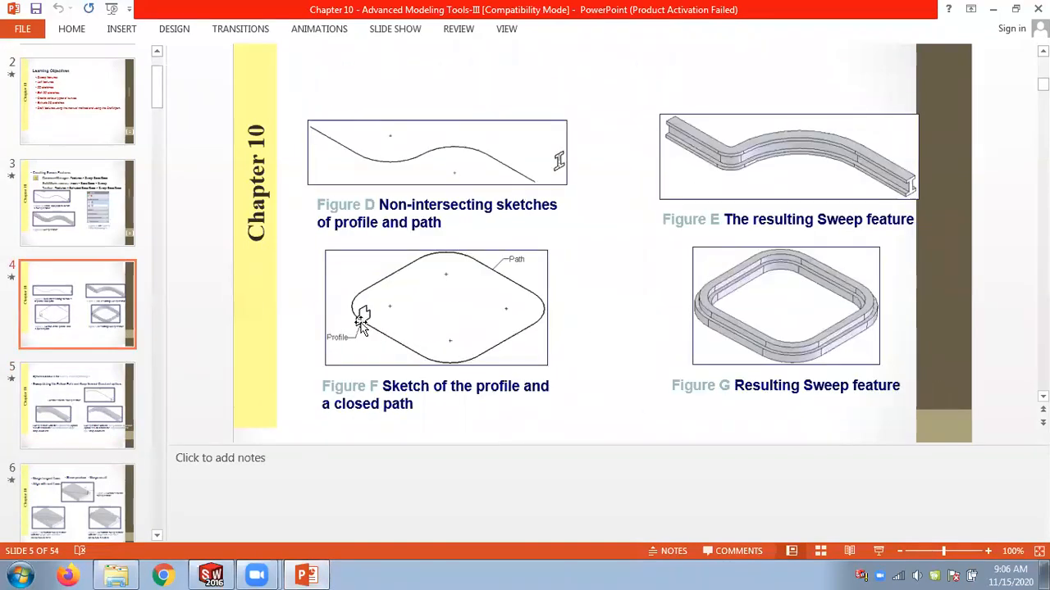
pyautogui.click(209, 575)
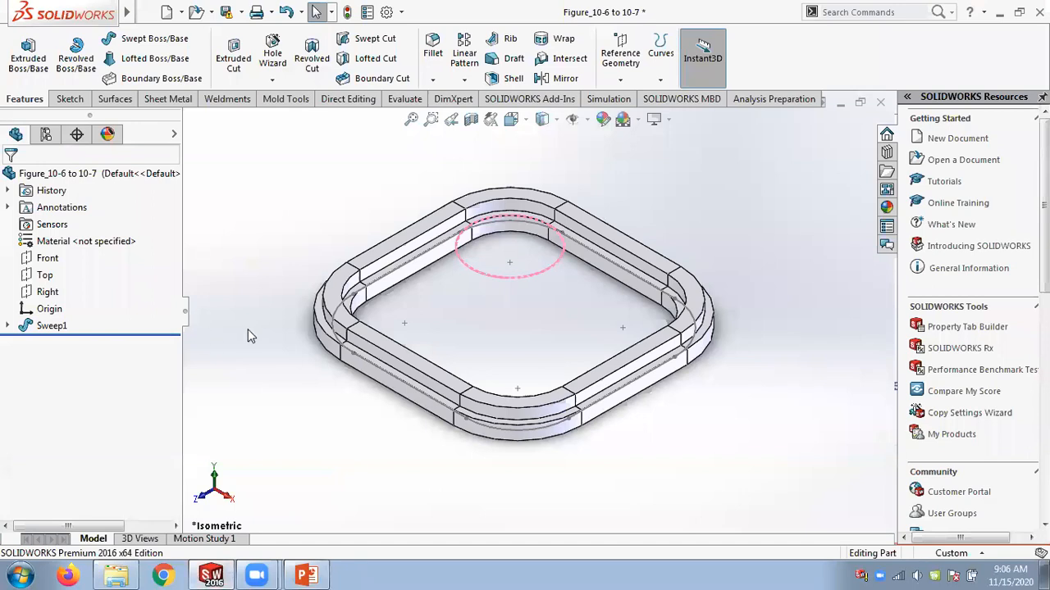
# Delete the Sweep1 feature, keeping its sketches.
pyautogui.rightClick(67, 326)
pyautogui.click(107, 357)
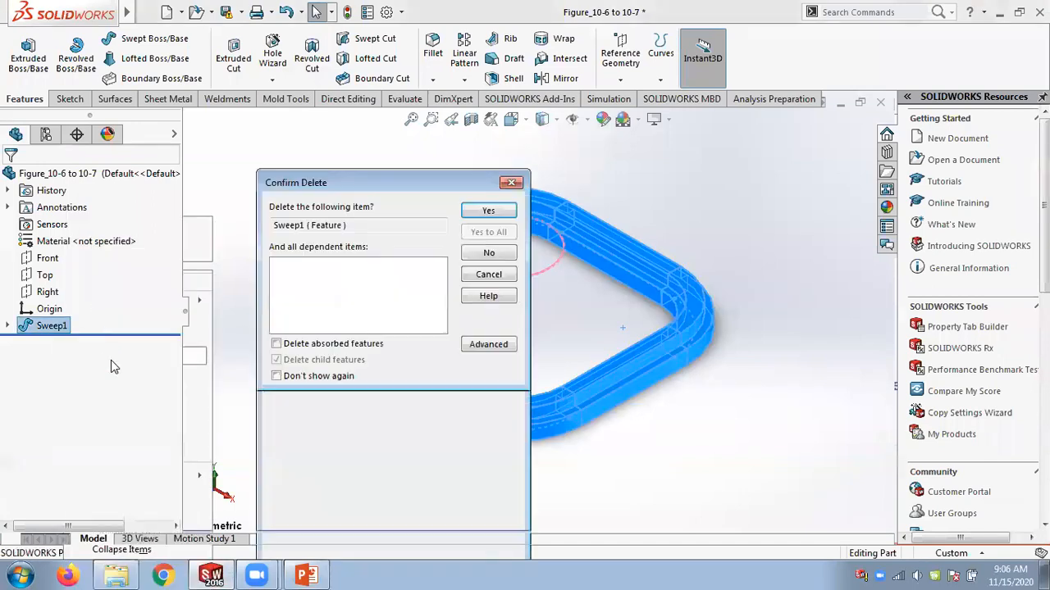
pyautogui.click(488, 210)
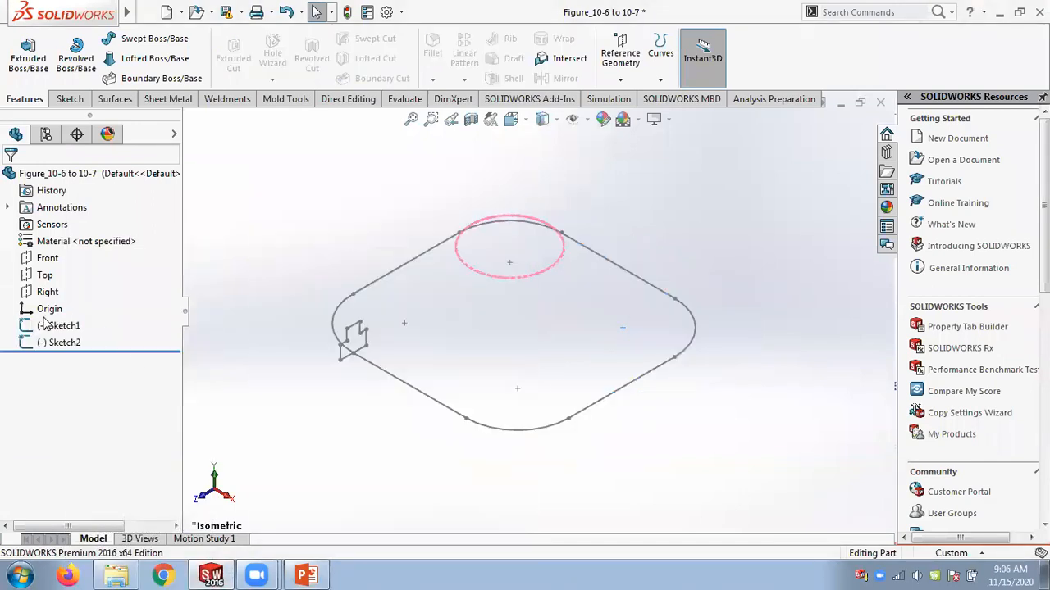
# Edit Sketch2 and delete one line of the profile to leave an open profile.
pyautogui.click(58, 342)
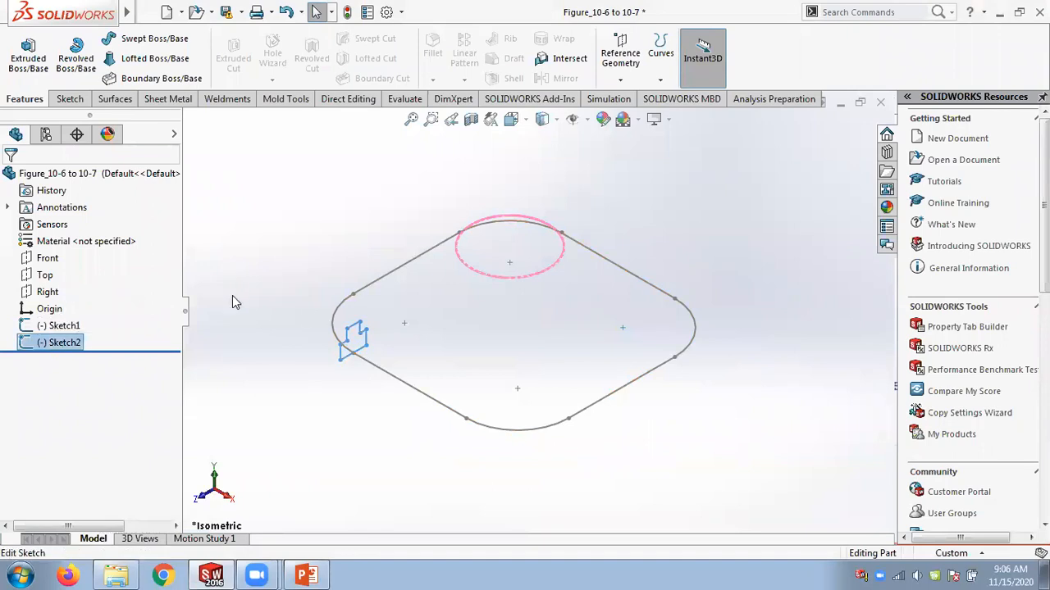
pyautogui.scroll(-7, 353, 349)
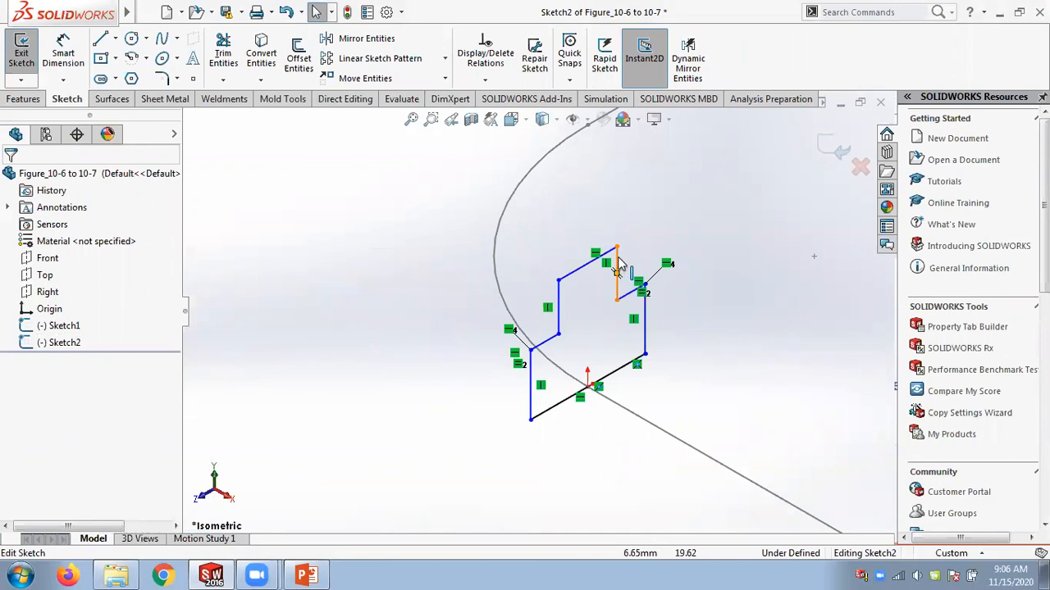
pyautogui.click(620, 267)
pyautogui.press('Delete')
pyautogui.click(836, 147)
# Try to make a solid Swept Boss/Base from the open profile loop, dismiss the error, and cancel.
pyautogui.scroll(3, 394, 237)
pyautogui.click(131, 38)
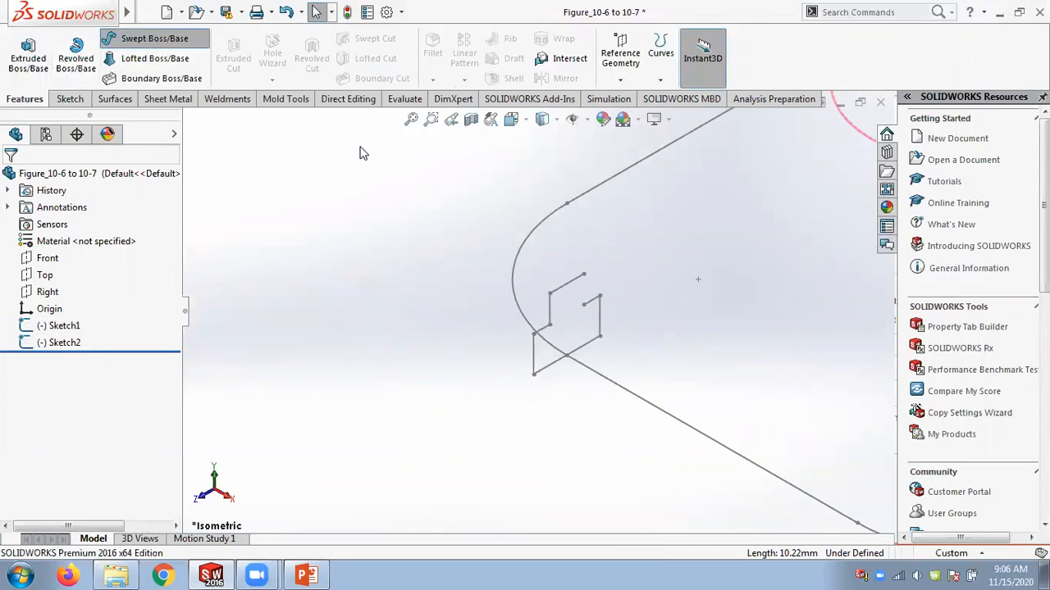
pyautogui.click(574, 283)
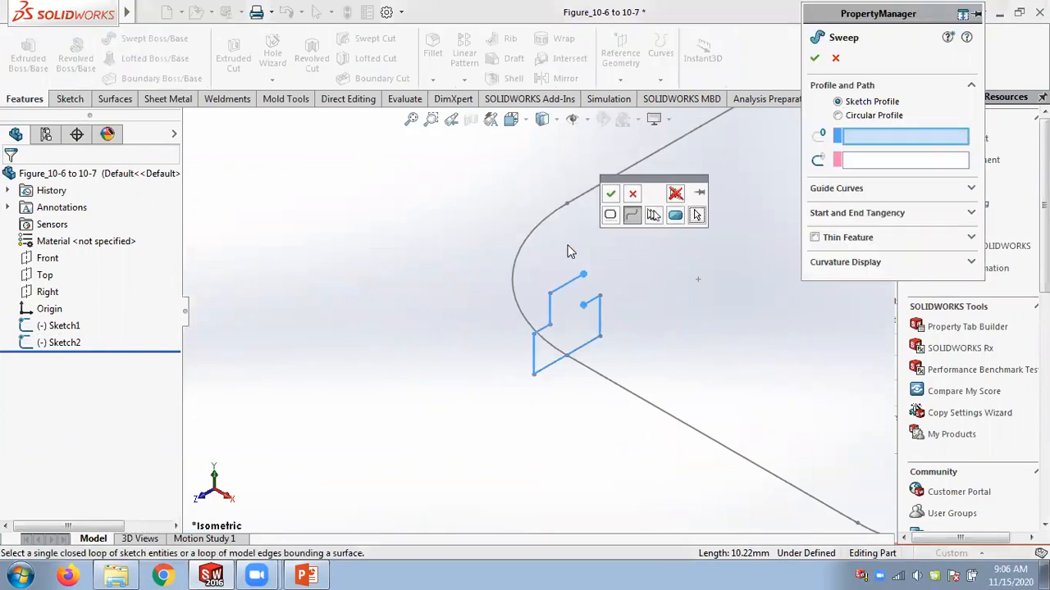
pyautogui.click(632, 217)
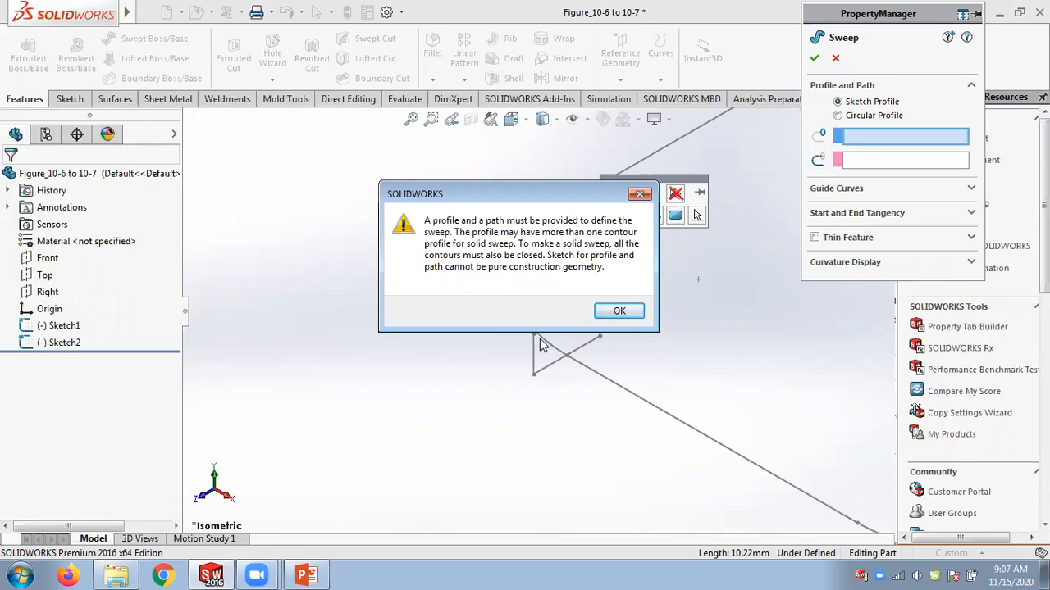
pyautogui.moveTo(537, 199); pyautogui.dragTo(298, 111)
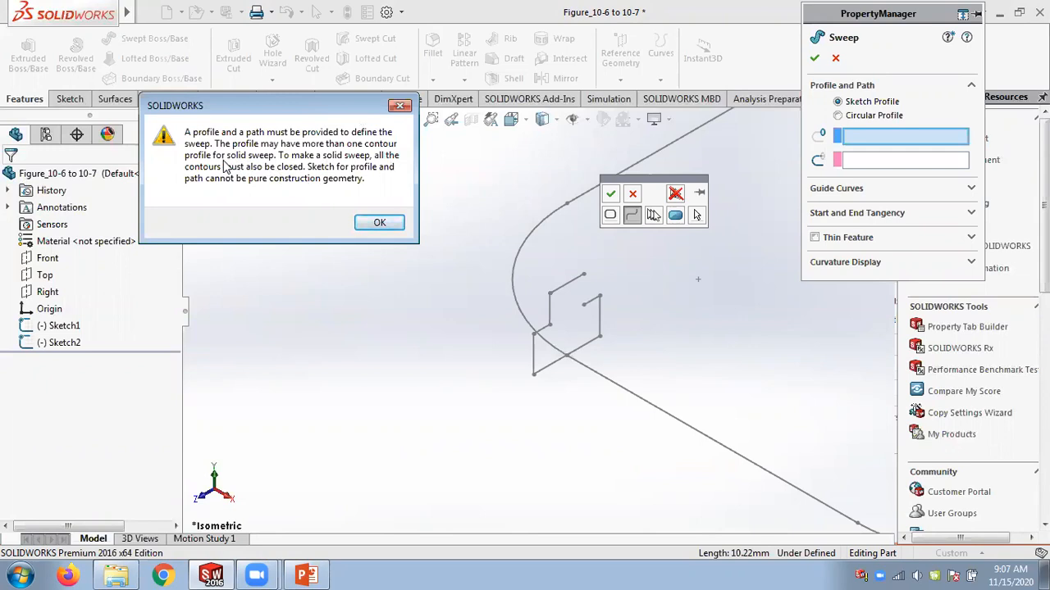
pyautogui.click(381, 223)
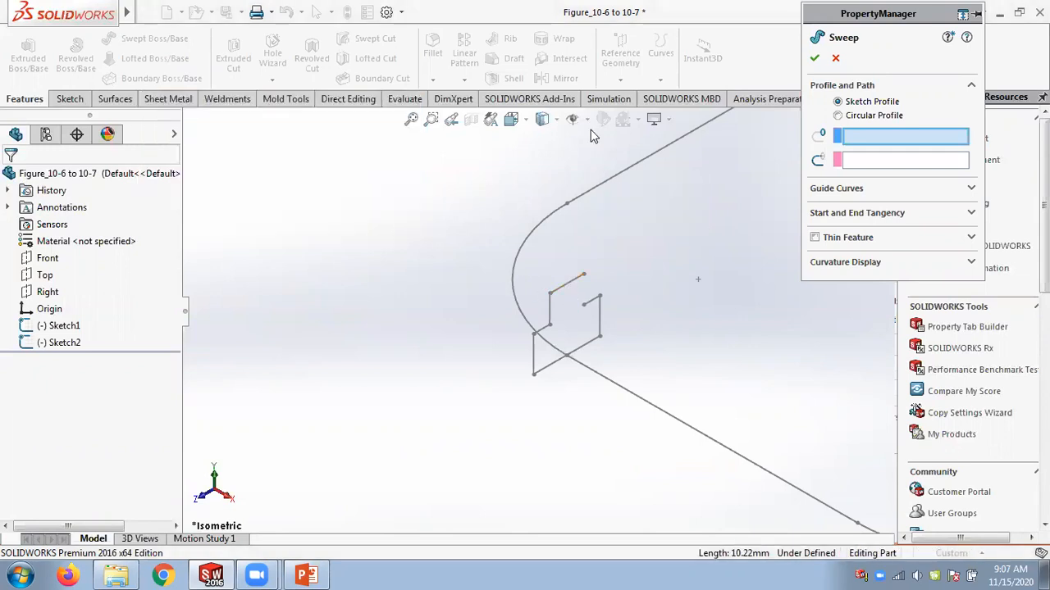
pyautogui.click(835, 57)
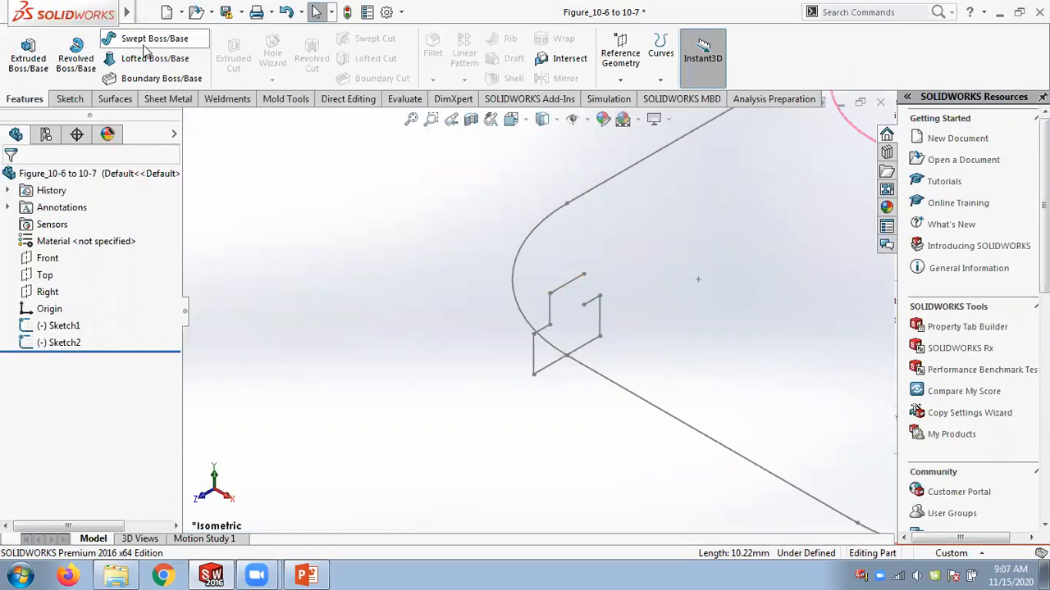
# Create a Swept Surface with Sketch2 as the profile and Sketch1 as the path.
pyautogui.click(113, 99)
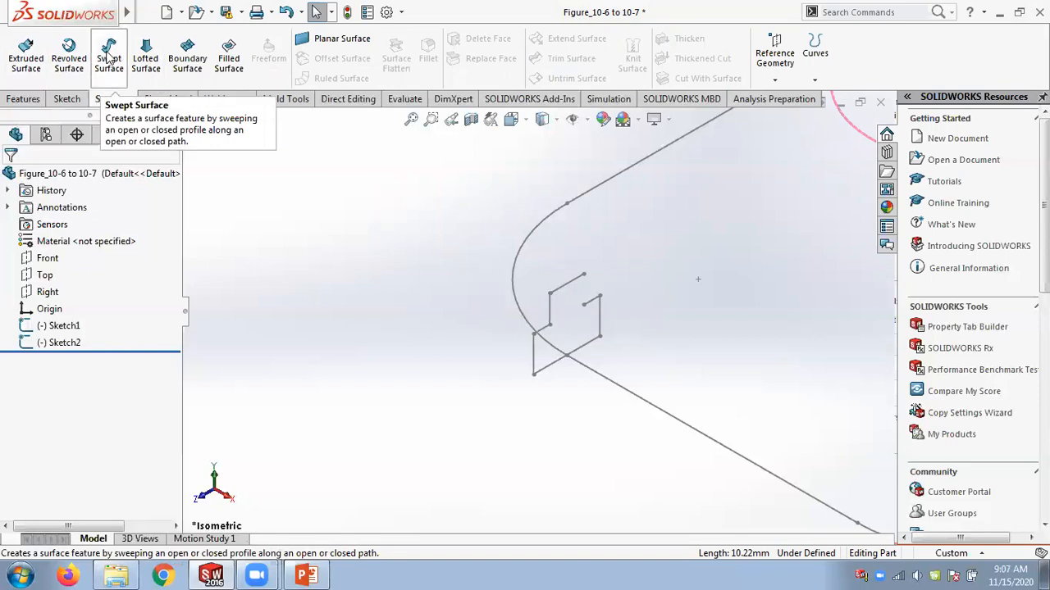
pyautogui.click(109, 55)
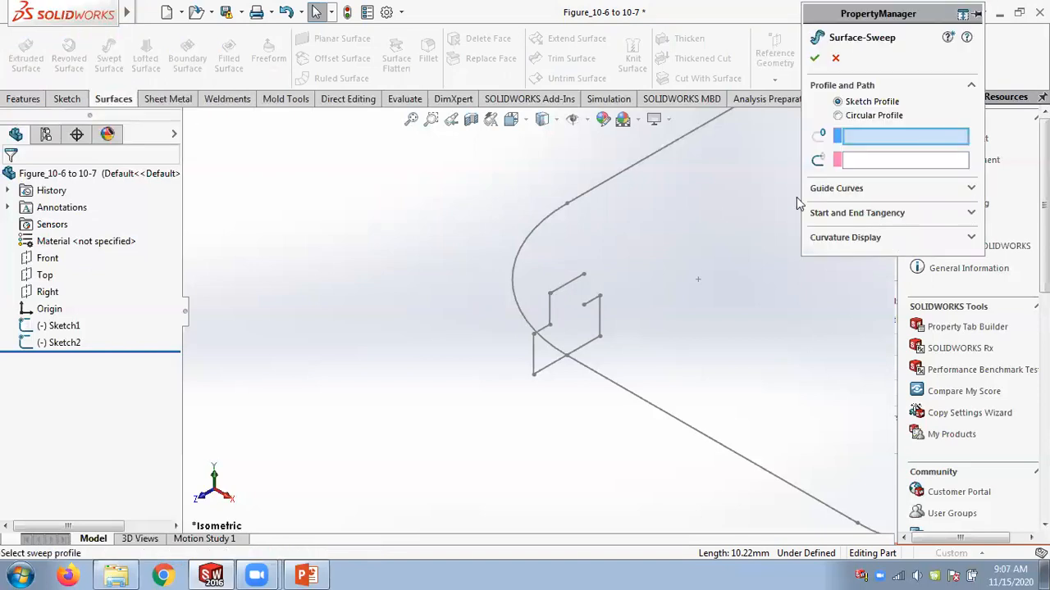
pyautogui.click(562, 292)
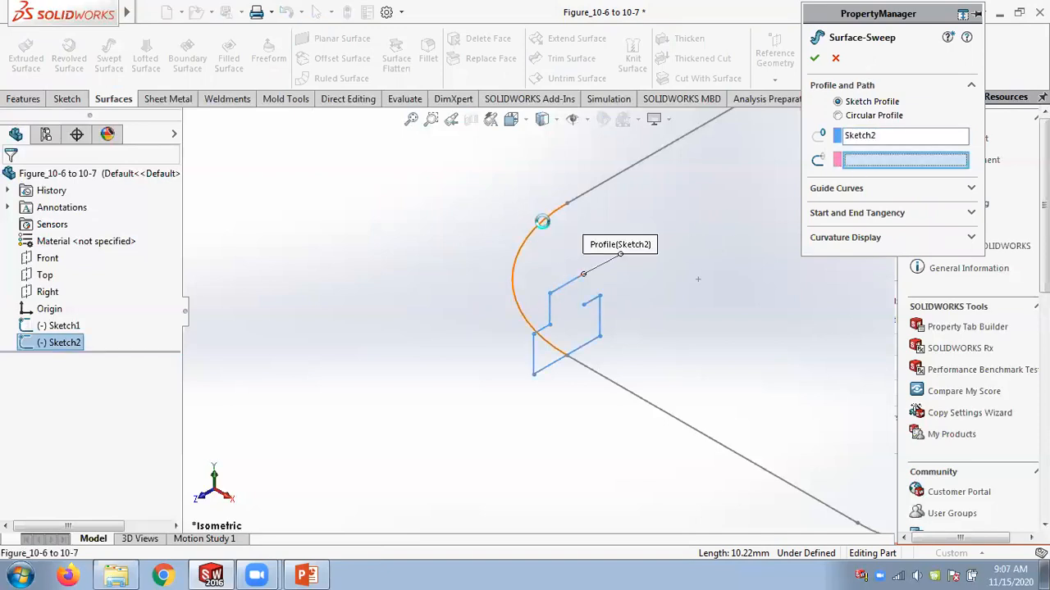
pyautogui.click(544, 223)
pyautogui.click(814, 57)
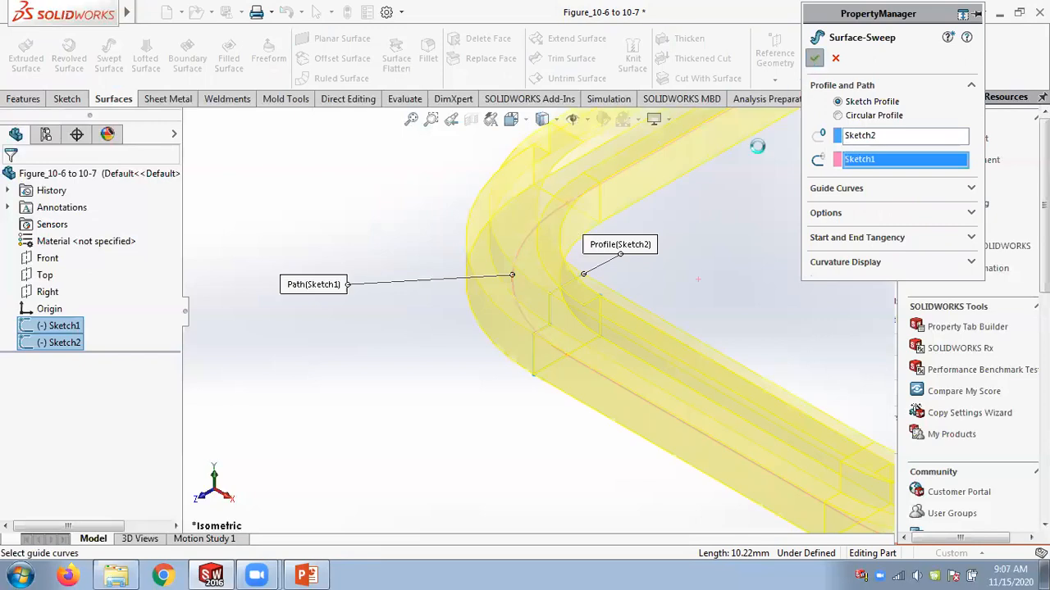
pyautogui.moveTo(737, 260); pyautogui.dragTo(755, 306, button='middle')
pyautogui.scroll(3, 754, 305)
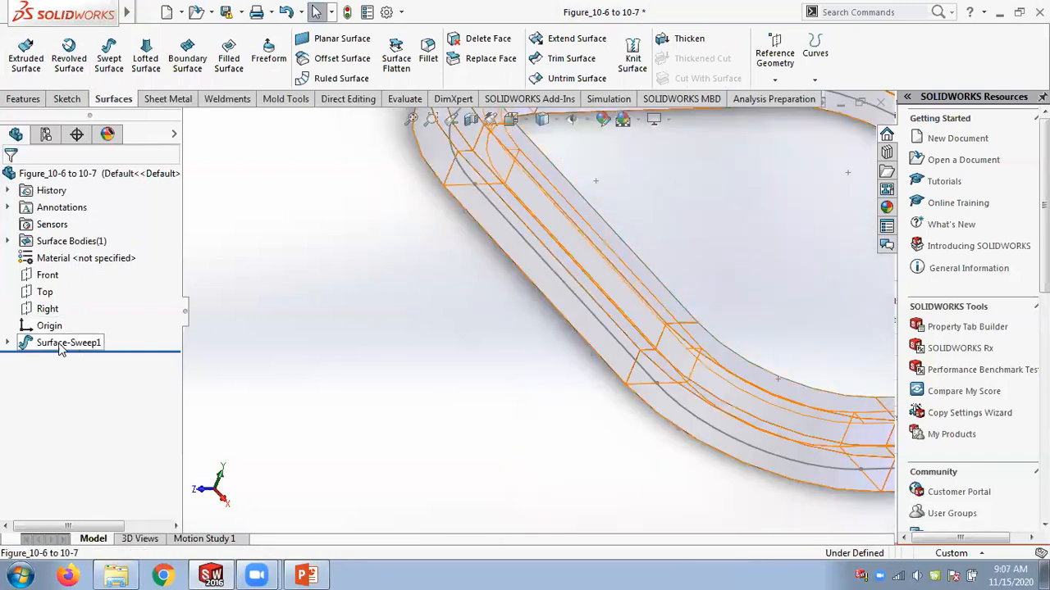
pyautogui.click(23, 99)
pyautogui.click(116, 99)
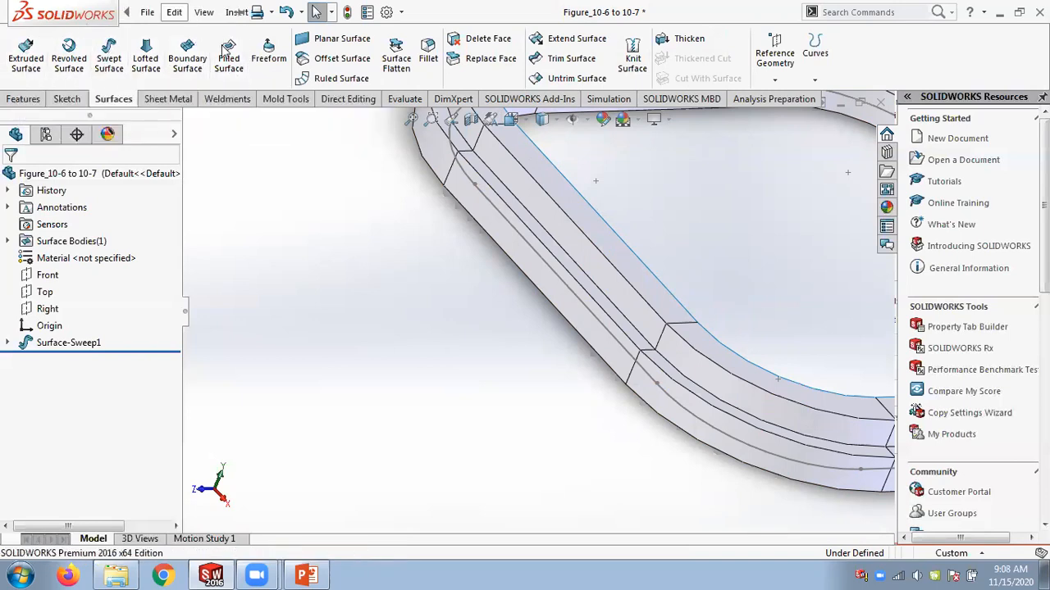
pyautogui.click(174, 12)
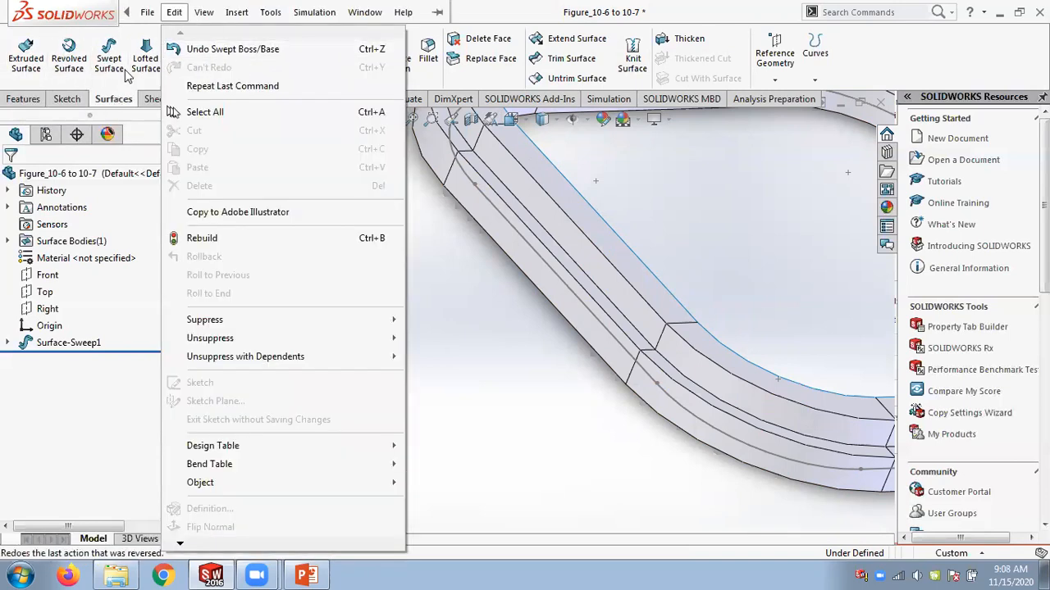
pyautogui.click(34, 100)
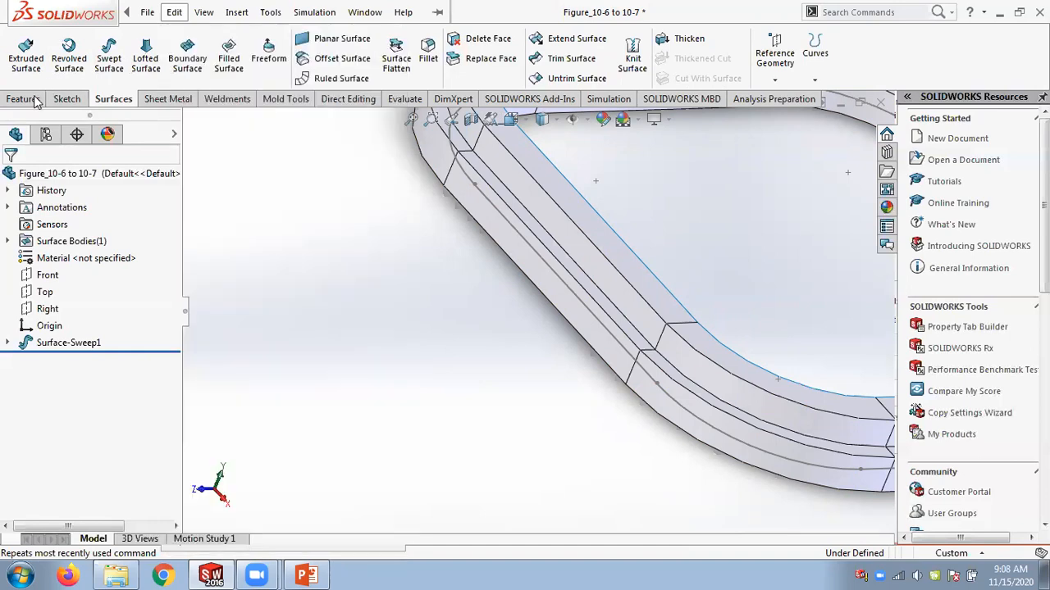
pyautogui.click(33, 99)
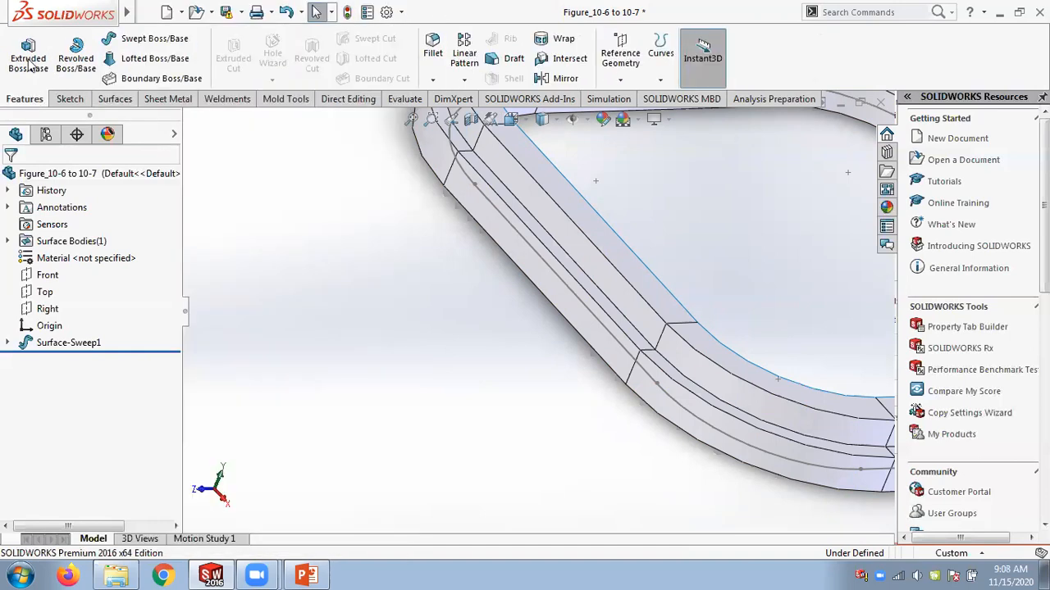
pyautogui.click(68, 99)
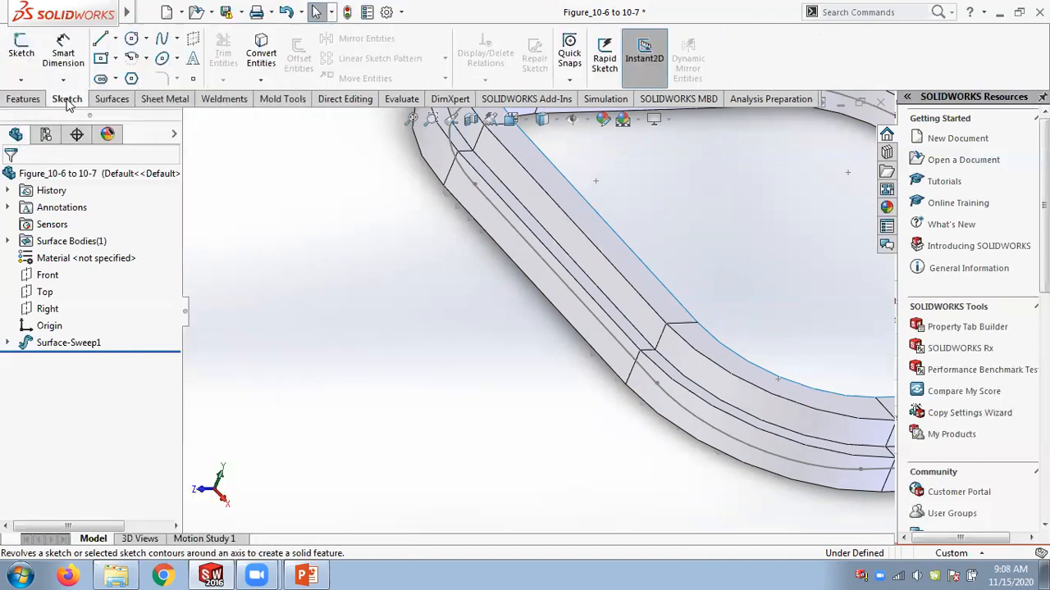
pyautogui.click(115, 101)
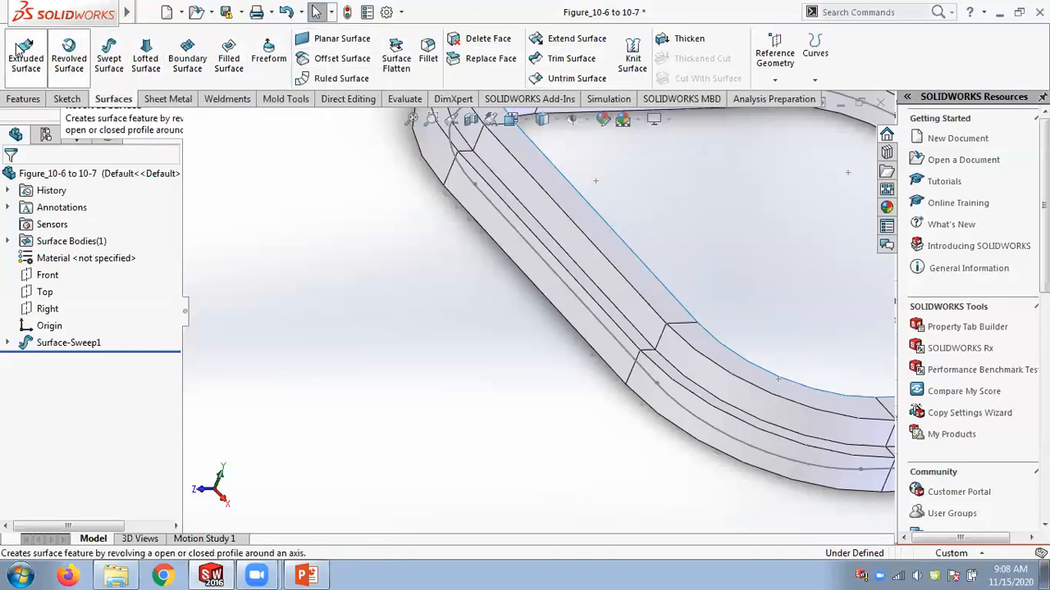
pyautogui.click(146, 11)
pyautogui.click(378, 207)
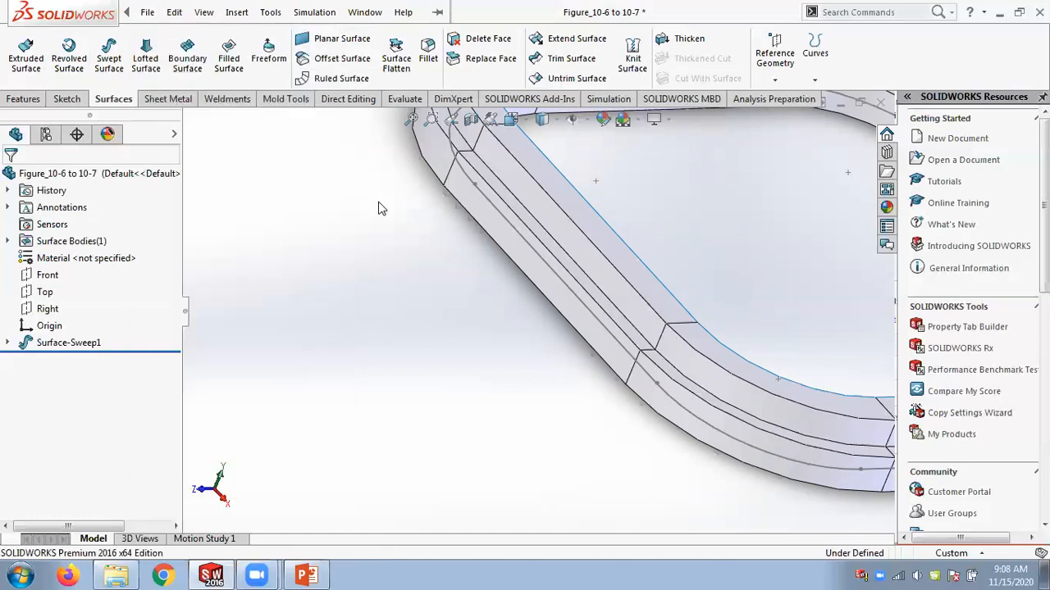
pyautogui.scroll(5, 382, 205)
pyautogui.scroll(3, 378, 195)
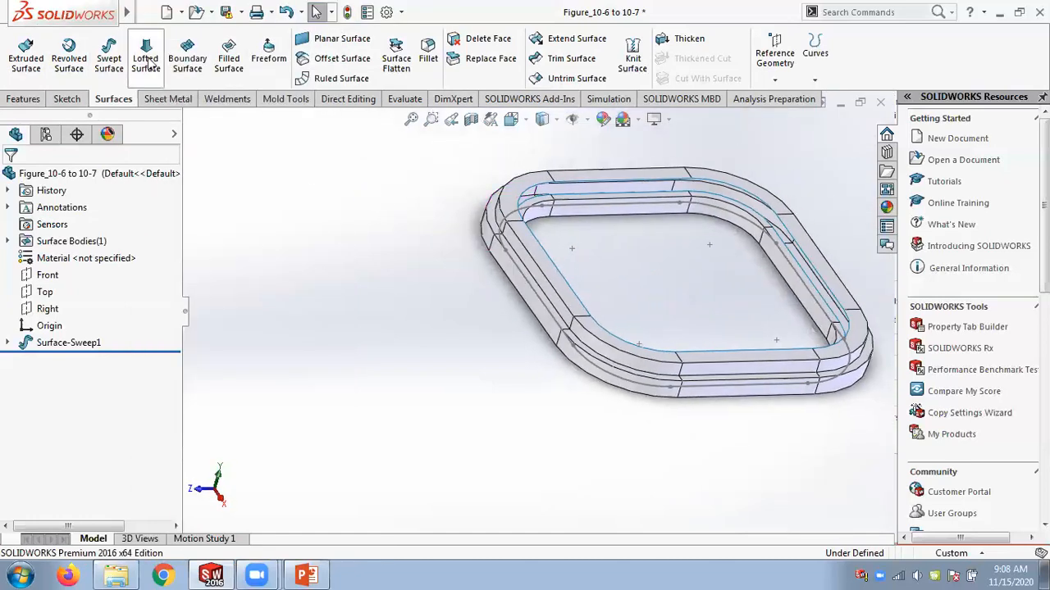
# Close the Figure_10-6 to 10-7 part without saving it.
pyautogui.click(880, 102)
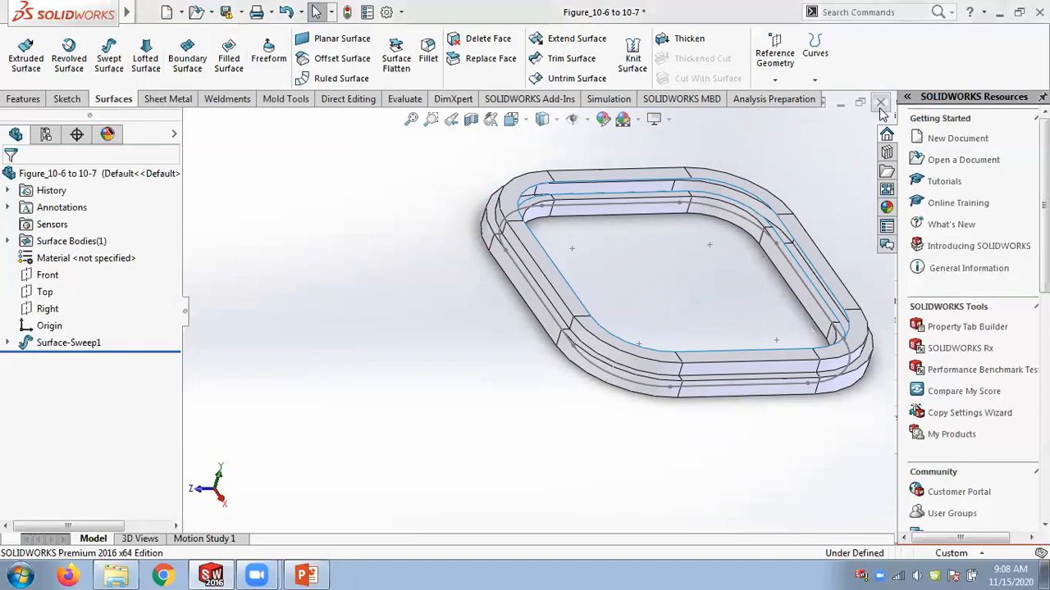
pyautogui.click(472, 299)
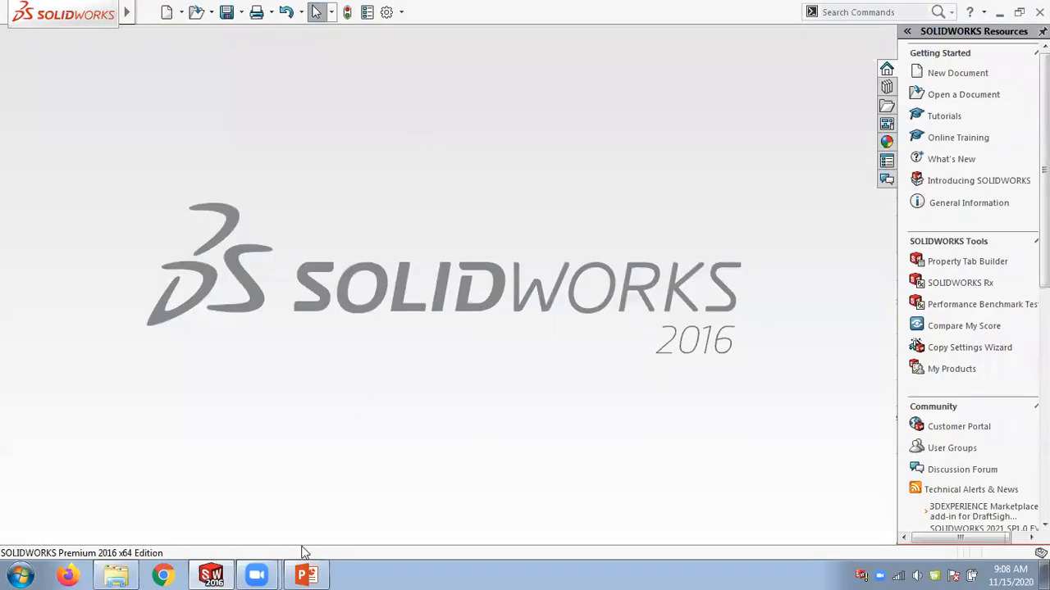
# Switch to PowerPoint and review the slide on sweeping with the Follow Path and Keep Normal Constant options.
pyautogui.click(307, 576)
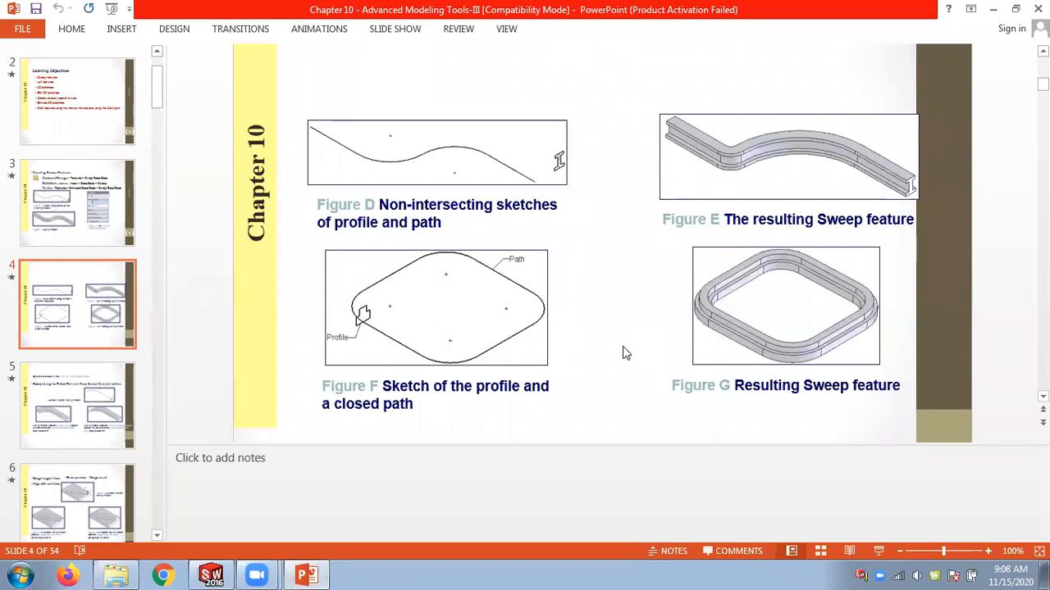
pyautogui.scroll(-1, 623, 348)
pyautogui.scroll(1, 609, 343)
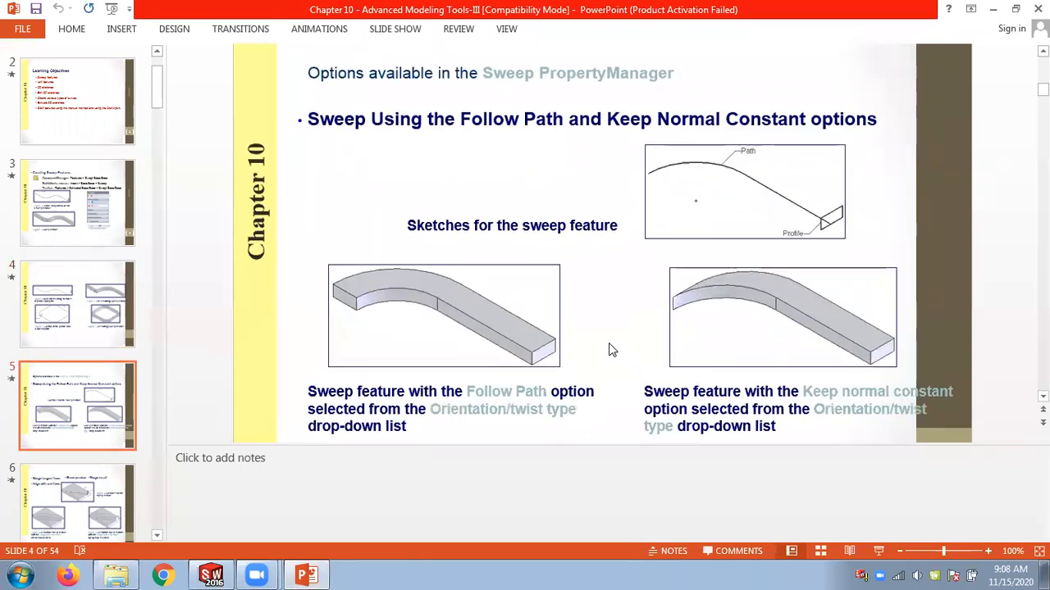
pyautogui.scroll(-1, 610, 343)
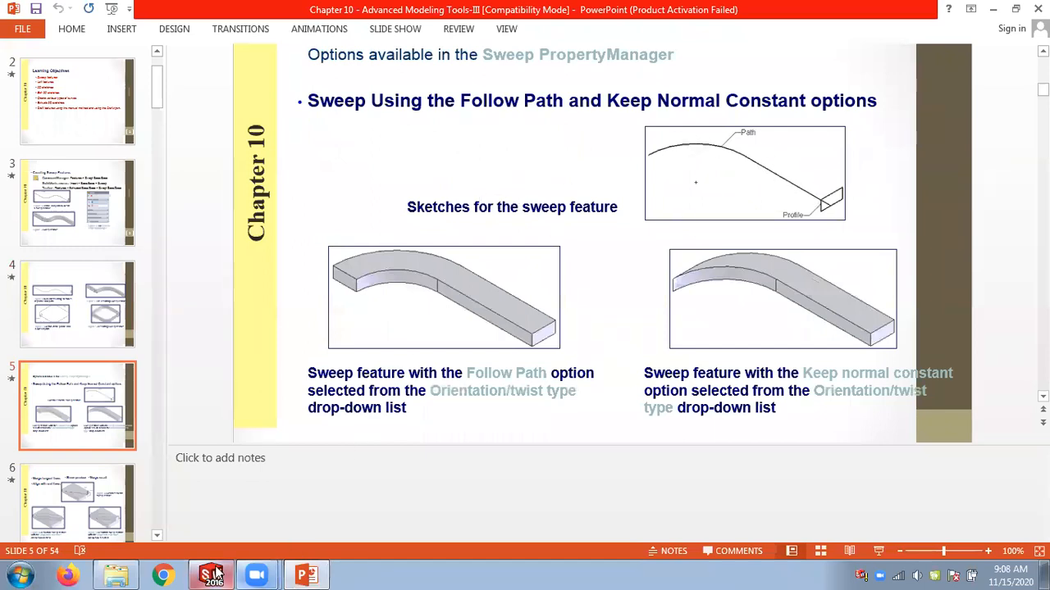
pyautogui.moveTo(215, 574)
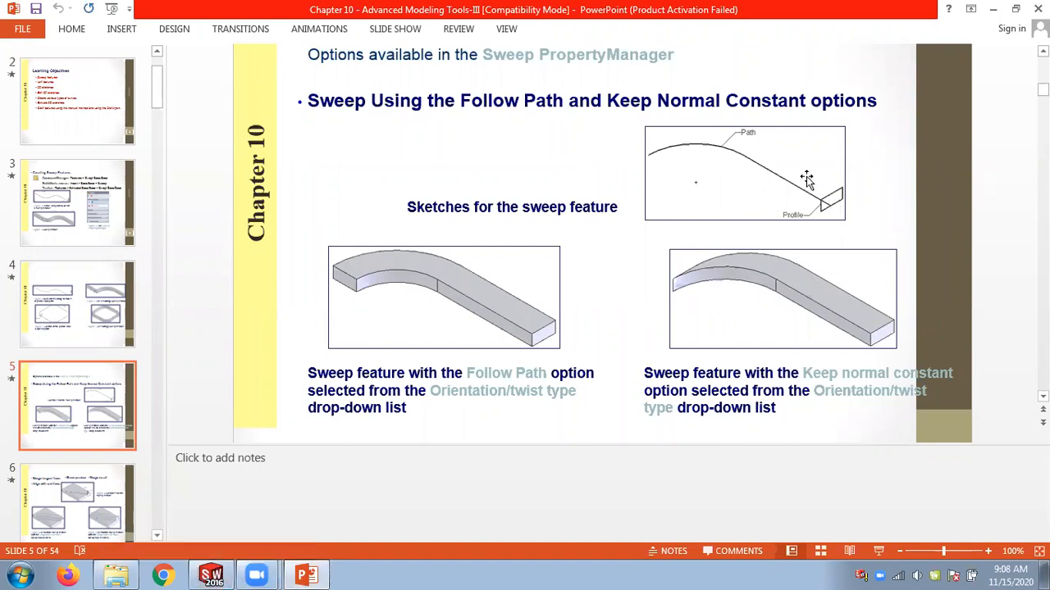
pyautogui.click(212, 575)
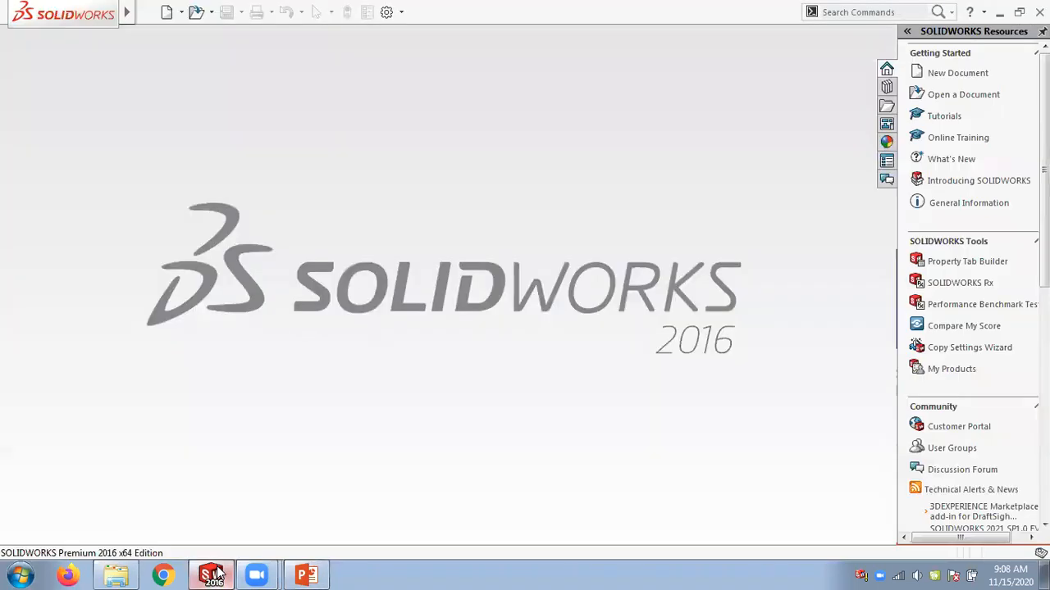
# Open the part file Figure_10-18 and 10-19 from the Chap 10 folder.
pyautogui.click(212, 12)
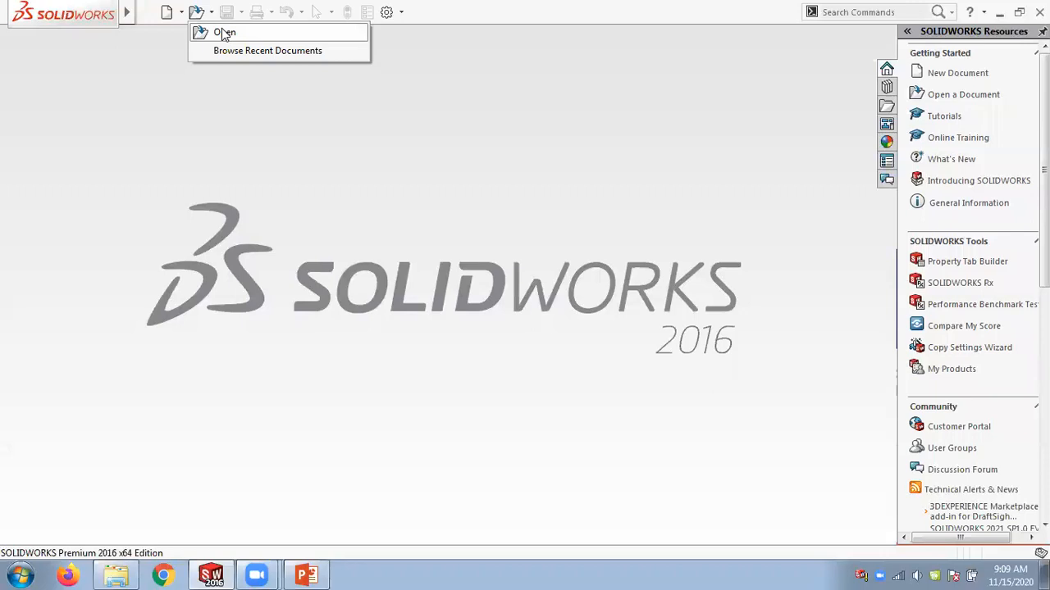
pyautogui.click(115, 575)
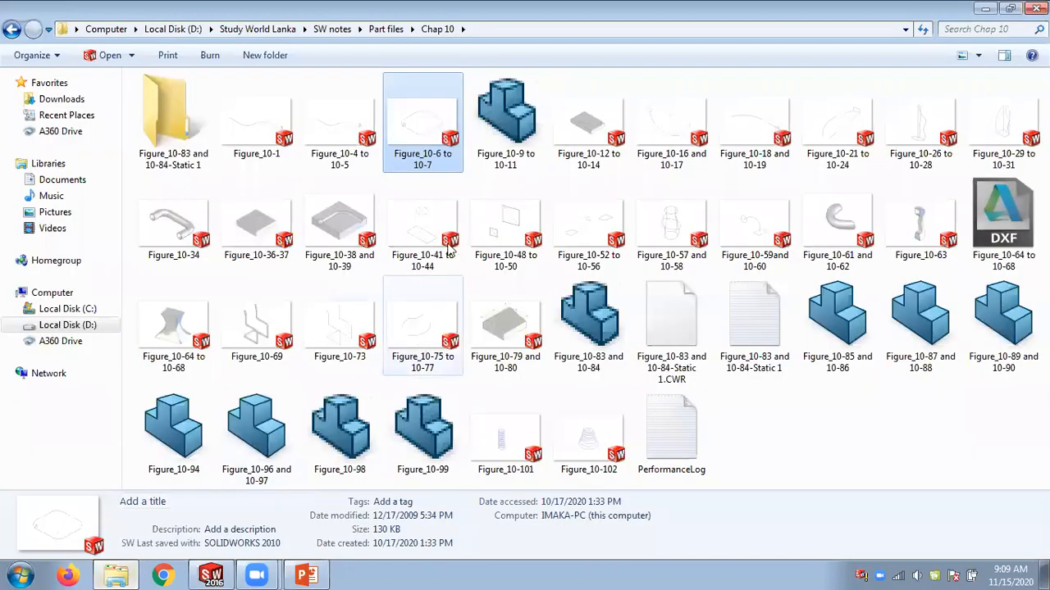
pyautogui.click(741, 136)
pyautogui.doubleClick(741, 135)
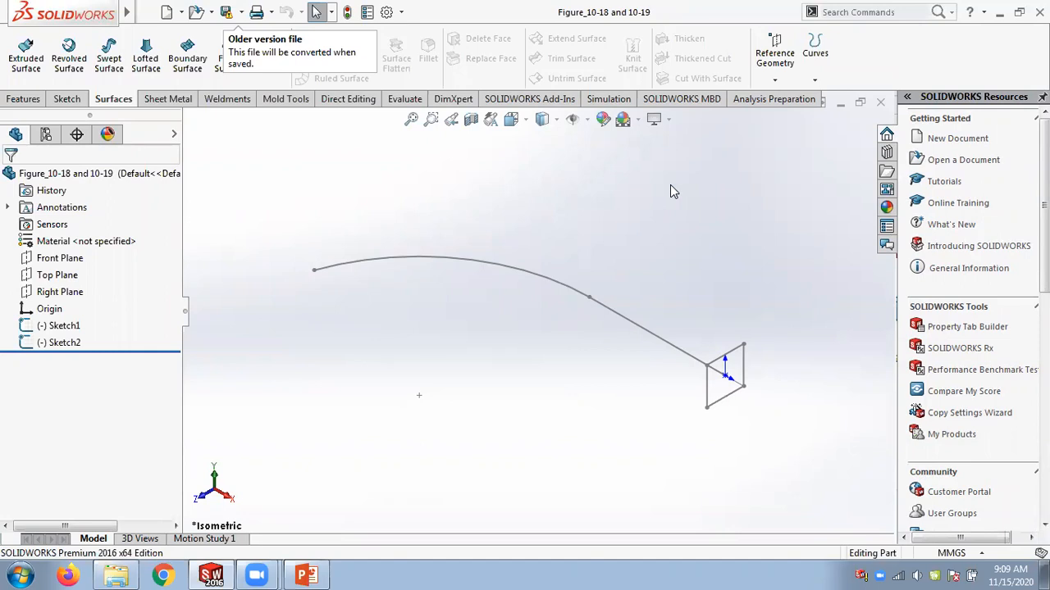
# Start a Swept Boss/Base using Sketch2 as the profile and Sketch1 as the path.
pyautogui.click(22, 99)
pyautogui.click(146, 38)
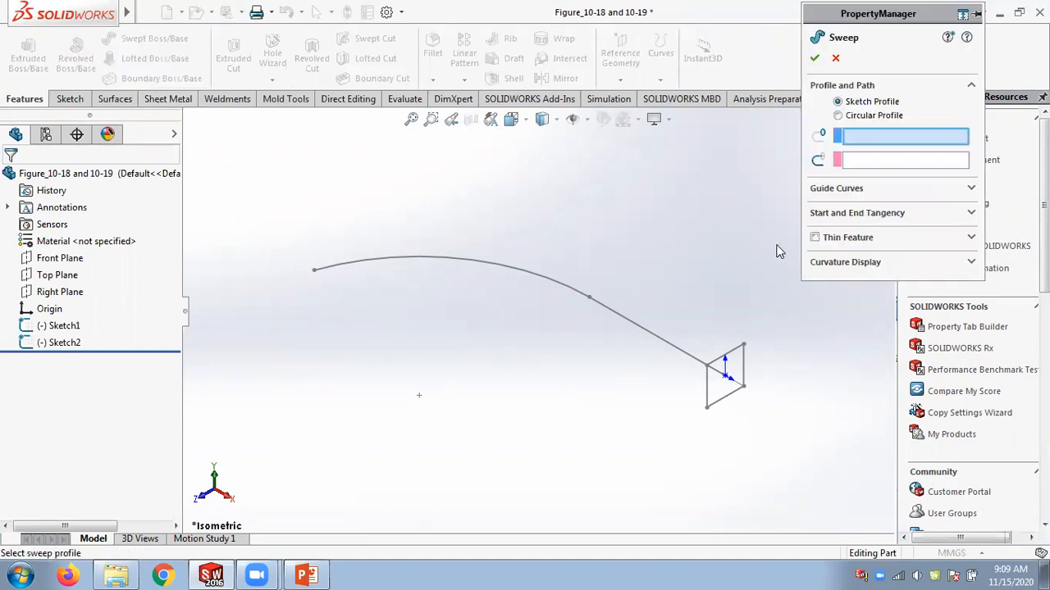
pyautogui.click(742, 351)
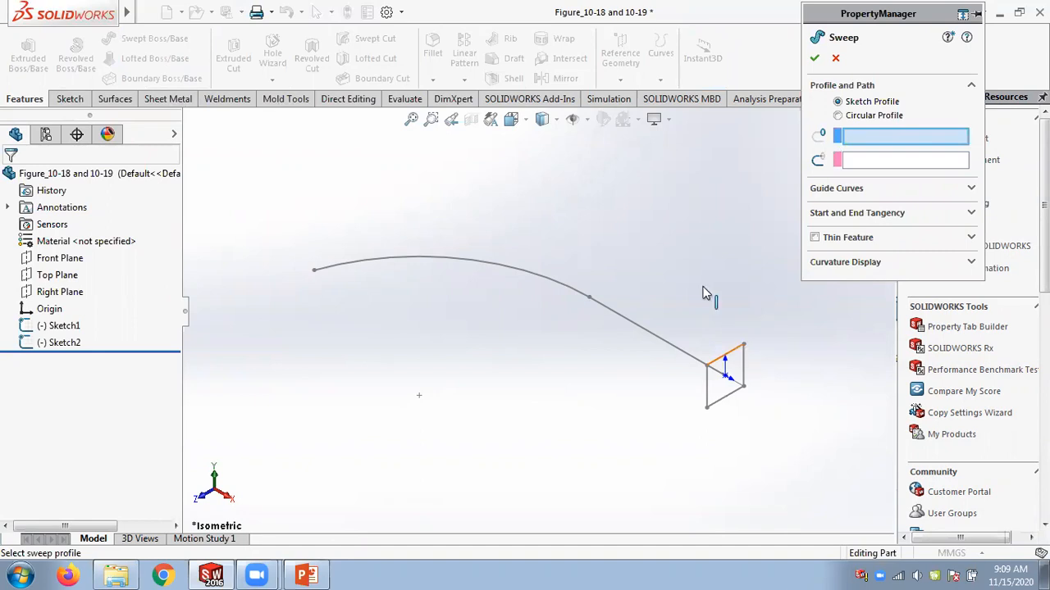
pyautogui.click(660, 343)
pyautogui.moveTo(658, 328); pyautogui.dragTo(645, 223, button='middle')
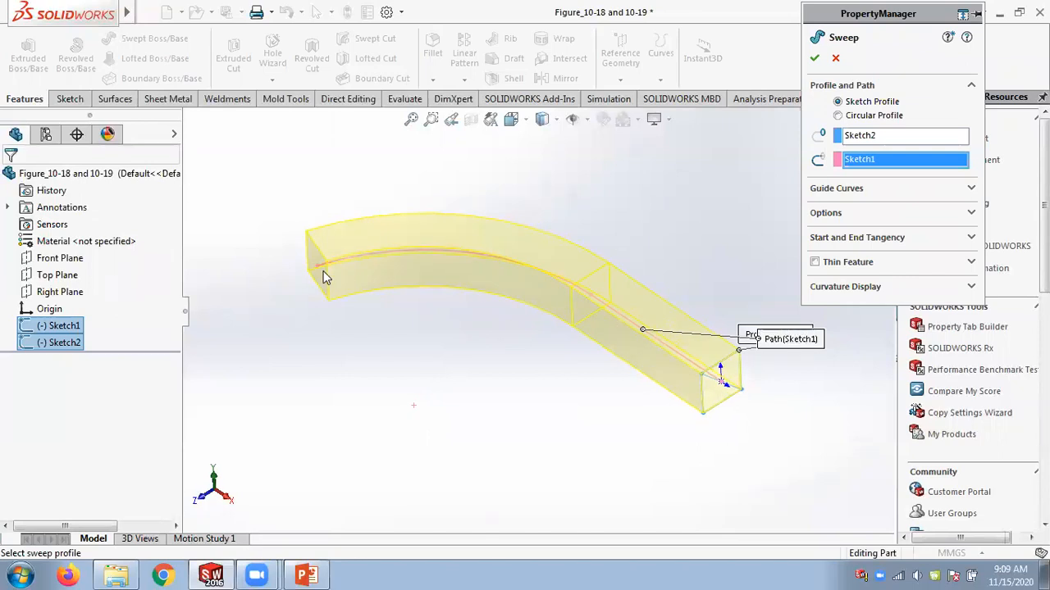
# Highlight the Follow Path and Keep normal constant option names on the PowerPoint slide.
pyautogui.click(306, 574)
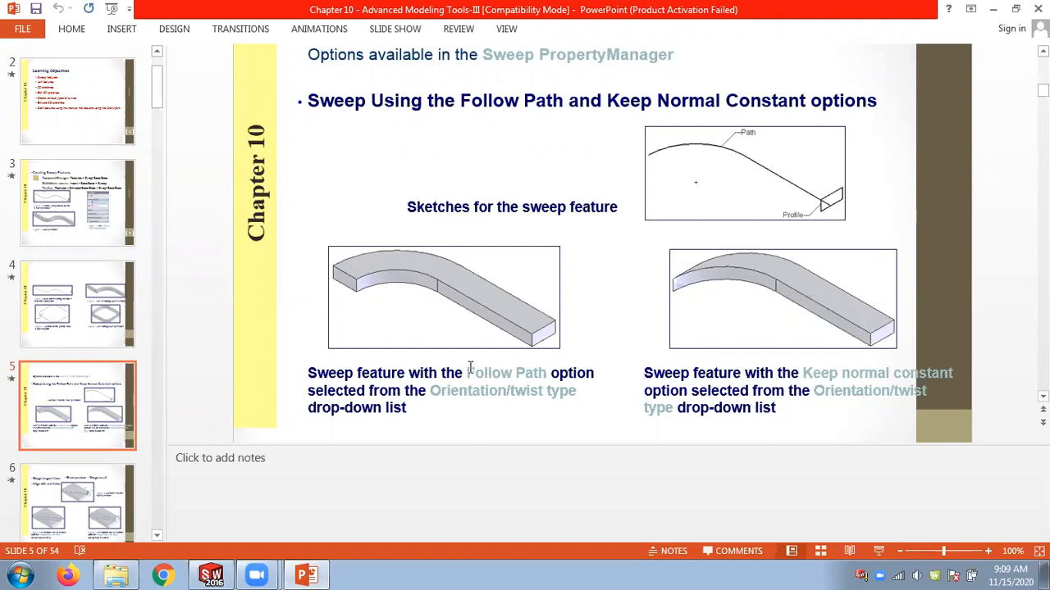
pyautogui.moveTo(468, 373); pyautogui.dragTo(547, 373)
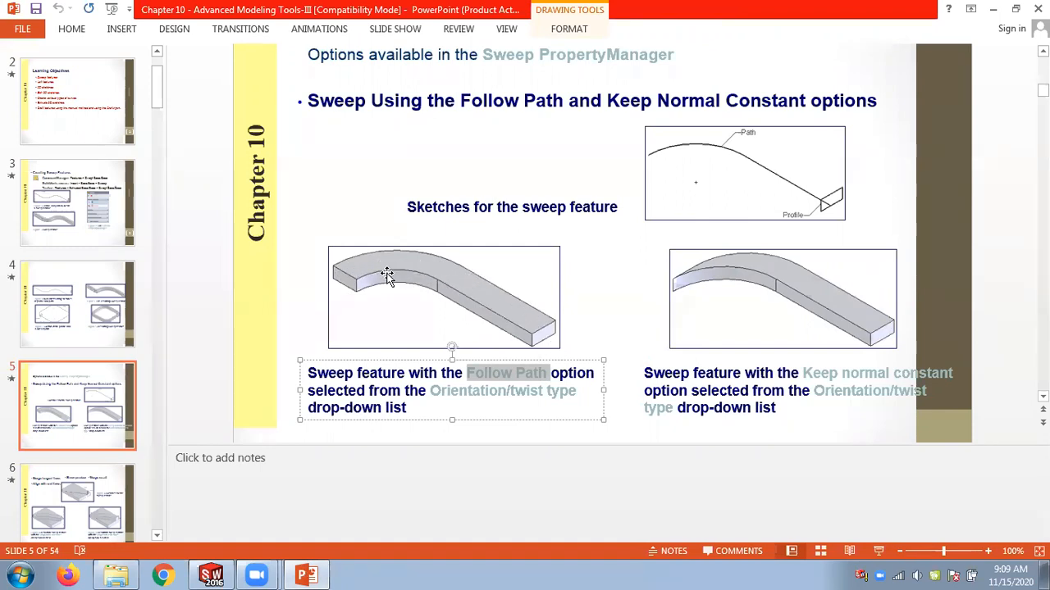
pyautogui.moveTo(803, 373); pyautogui.dragTo(940, 373)
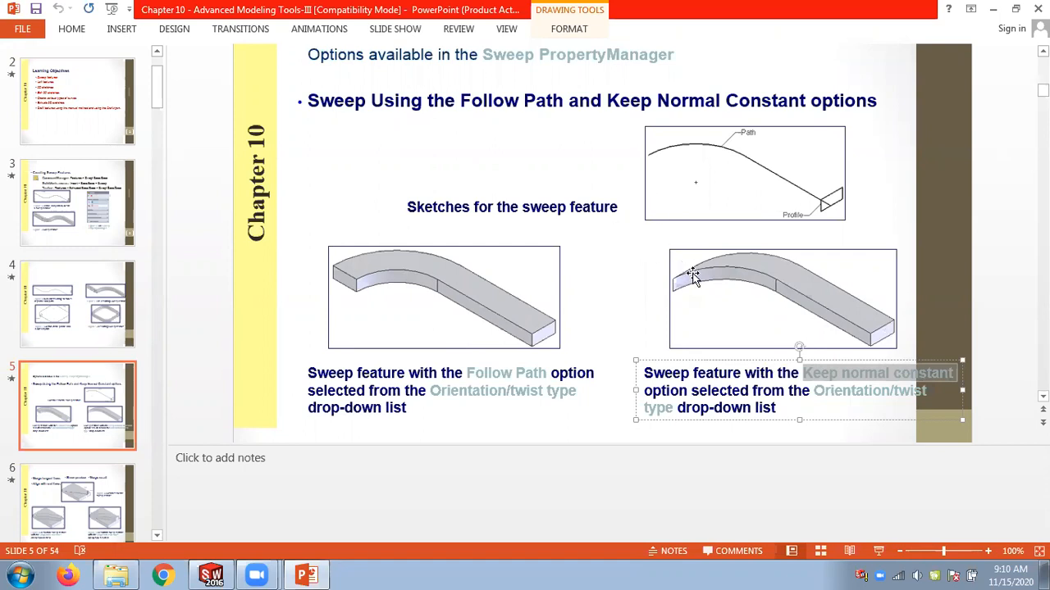
pyautogui.click(211, 574)
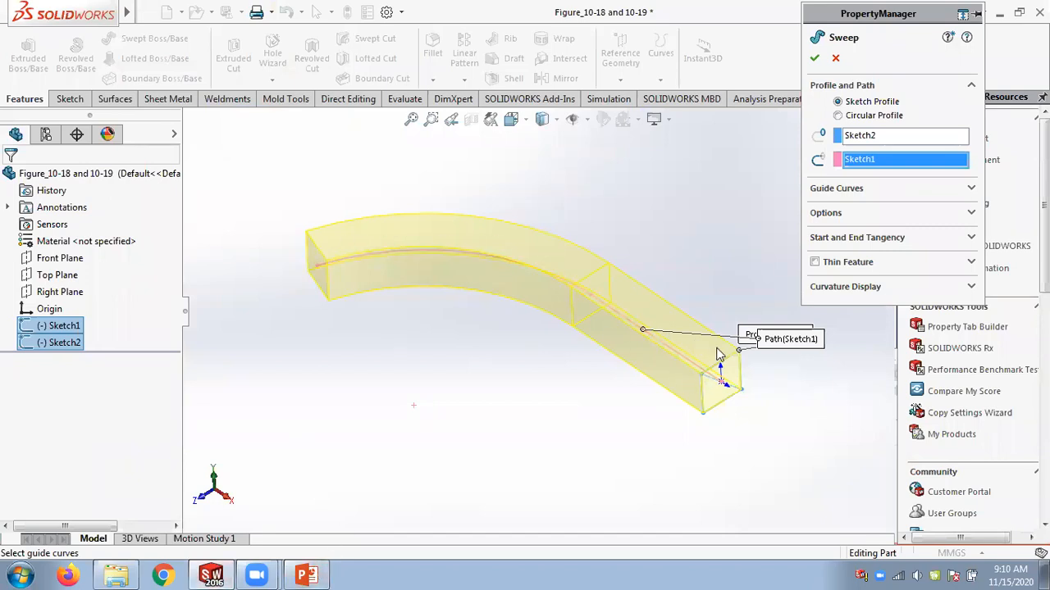
# Set the sweep's profile orientation to Keep Normal Constant and complete the Swept Boss/Base.
pyautogui.click(971, 215)
pyautogui.click(868, 244)
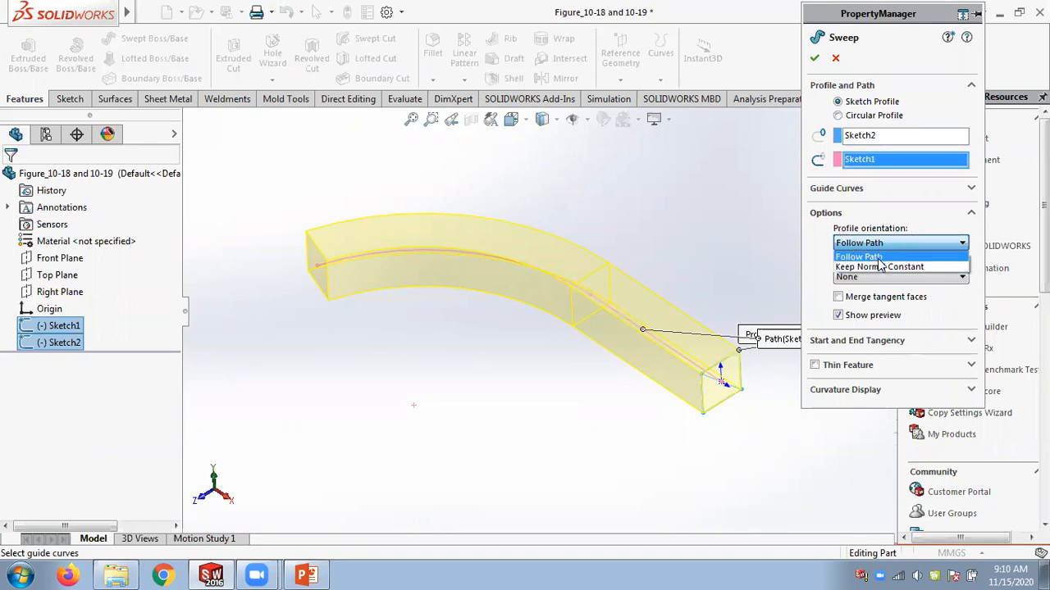
pyautogui.click(871, 267)
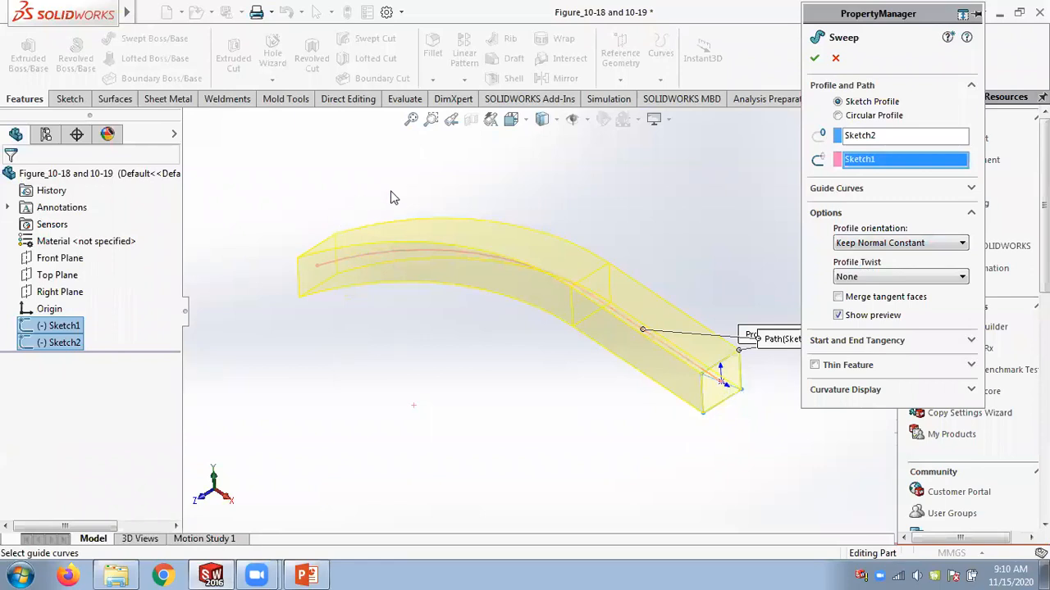
pyautogui.click(866, 243)
pyautogui.click(865, 255)
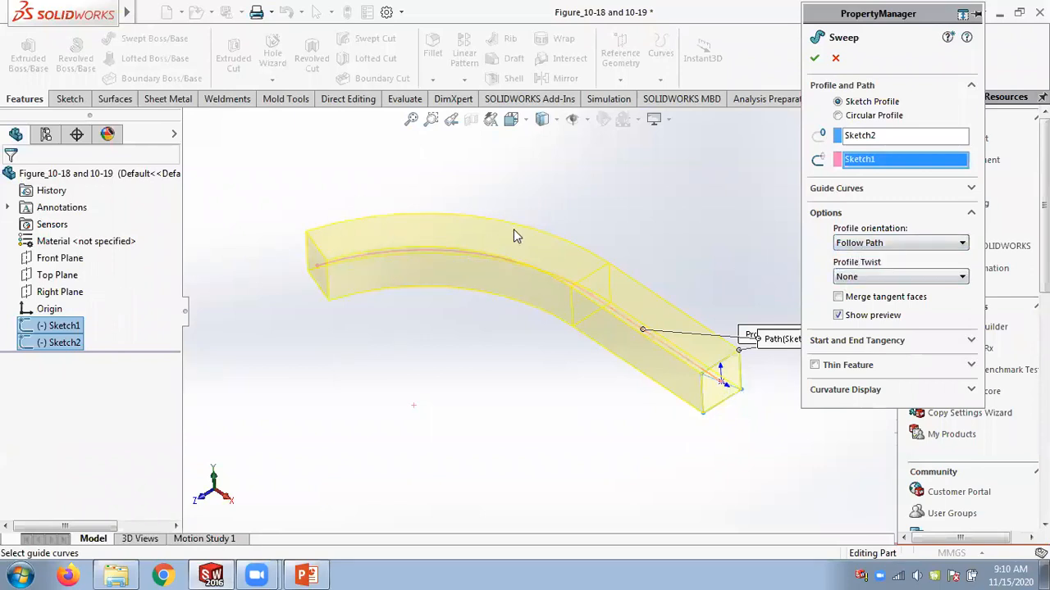
pyautogui.click(894, 243)
pyautogui.click(869, 267)
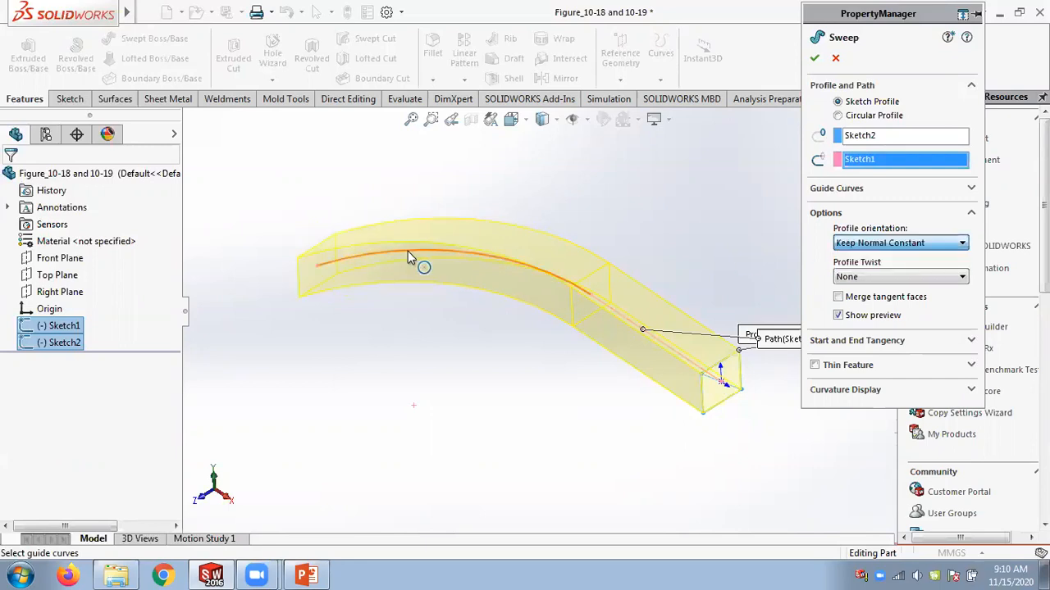
pyautogui.moveTo(347, 214); pyautogui.dragTo(363, 328, button='middle')
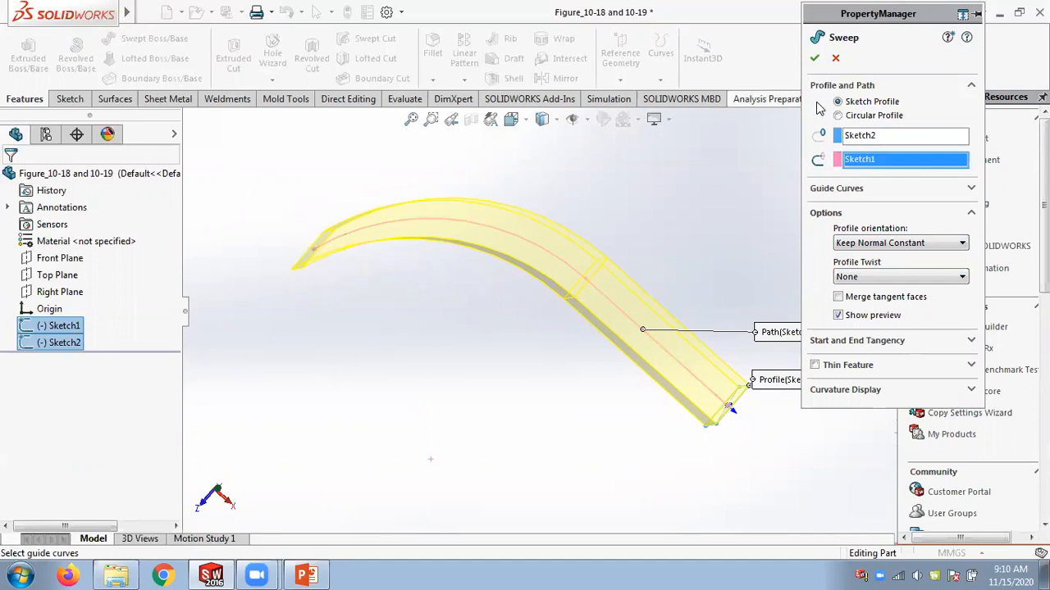
pyautogui.press('Return')
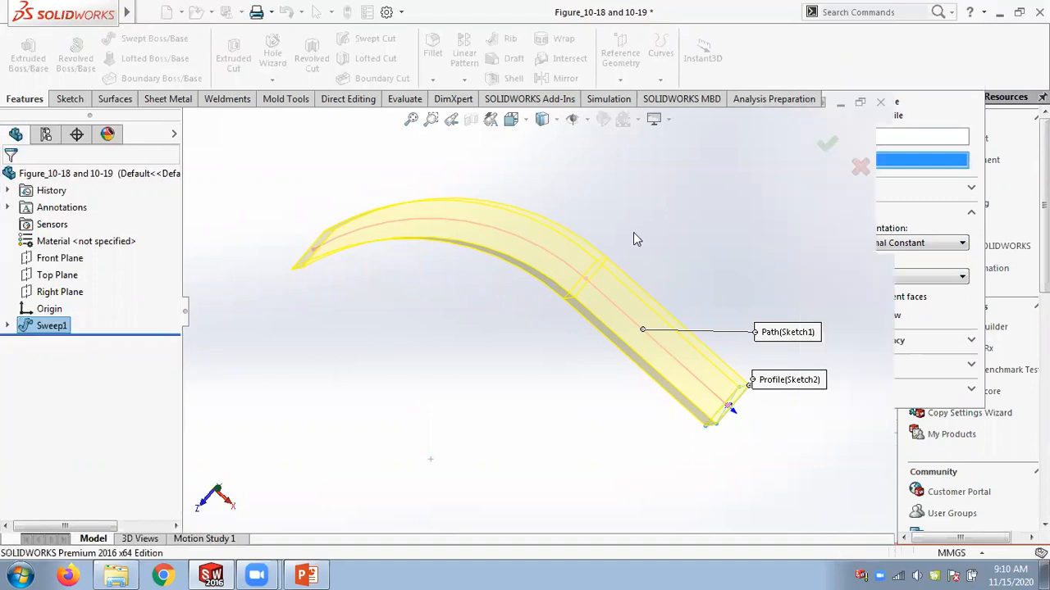
# Edit Sweep1 and change its profile orientation to Follow Path.
pyautogui.moveTo(515, 406); pyautogui.dragTo(521, 362, button='middle')
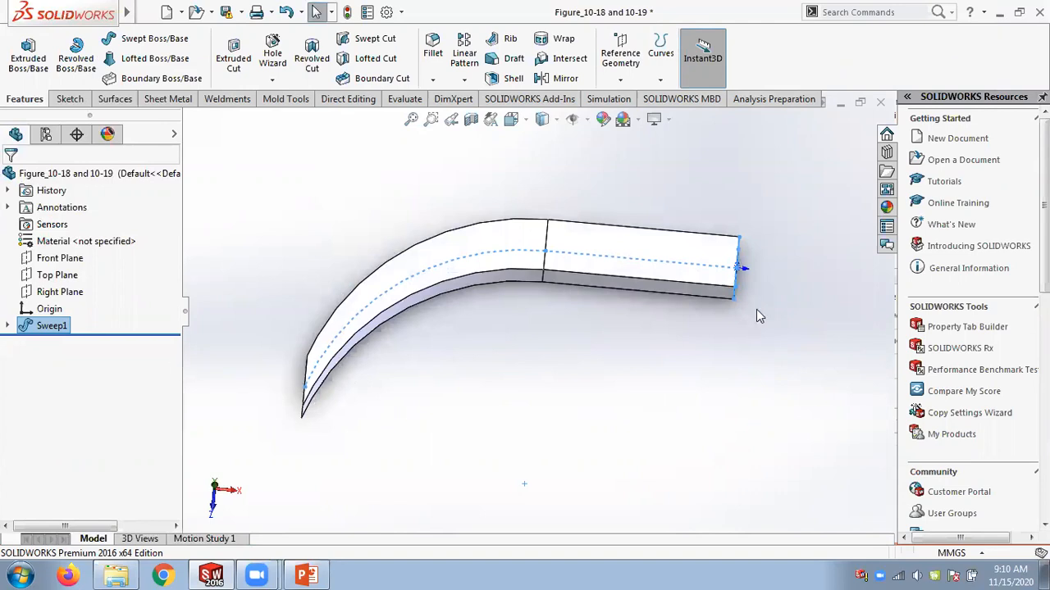
pyautogui.moveTo(356, 230); pyautogui.dragTo(422, 246, button='middle')
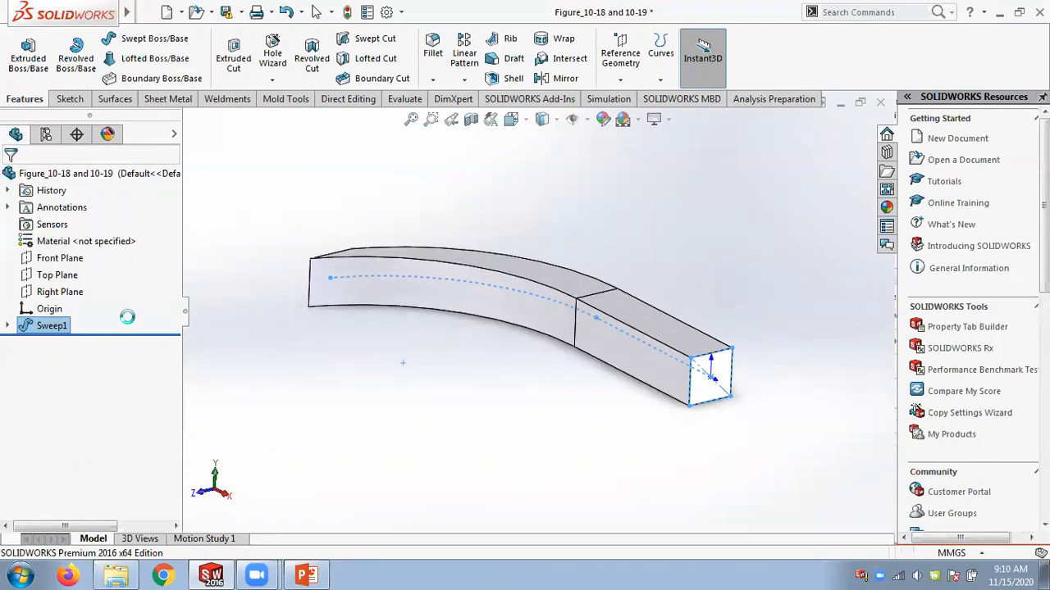
pyautogui.rightClick(59, 331)
pyautogui.click(72, 233)
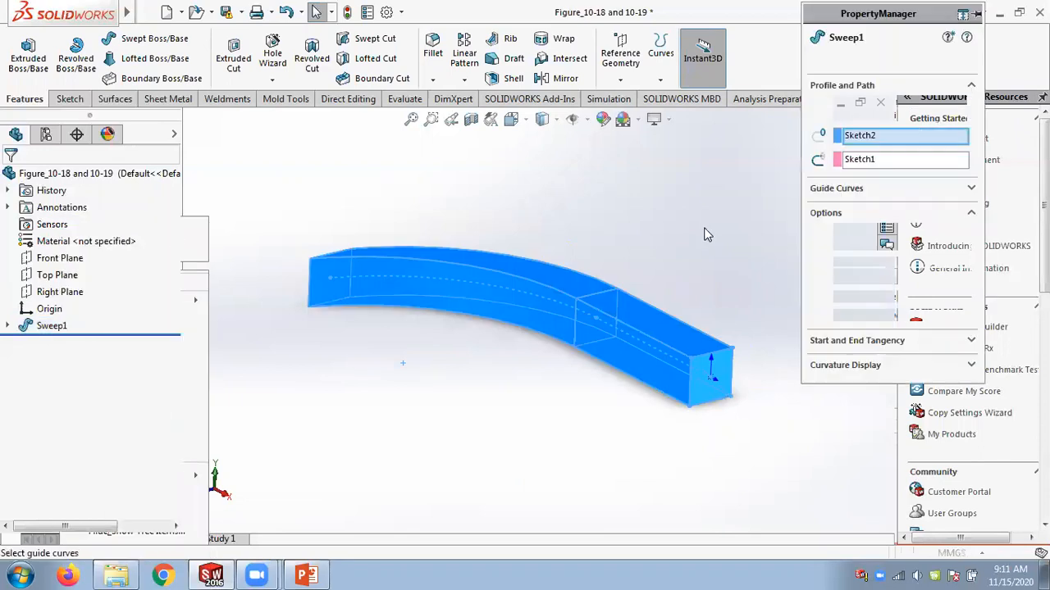
pyautogui.click(882, 244)
pyautogui.click(876, 257)
pyautogui.click(815, 58)
pyautogui.moveTo(738, 205); pyautogui.dragTo(729, 435, button='middle')
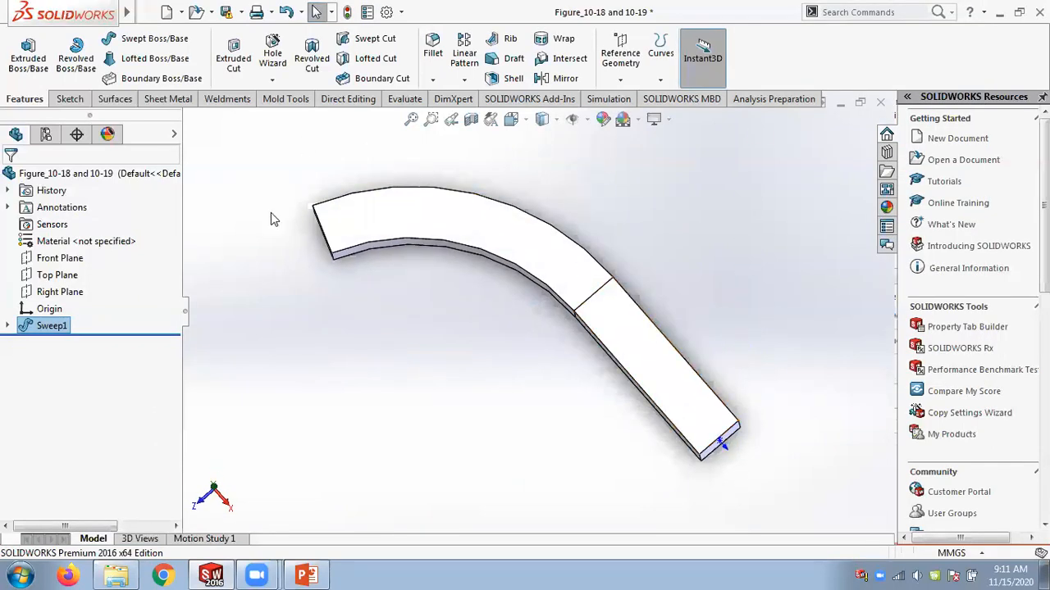
pyautogui.moveTo(448, 354); pyautogui.dragTo(485, 310, button='middle')
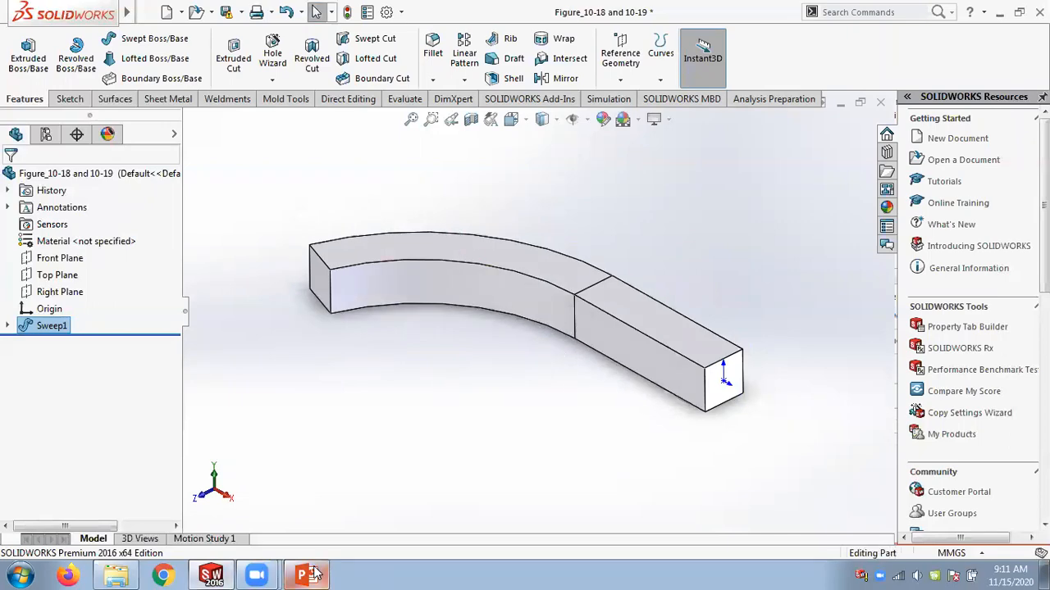
# Return to the PowerPoint slide and highlight the two orientation option names again.
pyautogui.click(306, 575)
pyautogui.moveTo(468, 373); pyautogui.dragTo(538, 379)
pyautogui.moveTo(802, 373); pyautogui.dragTo(954, 378)
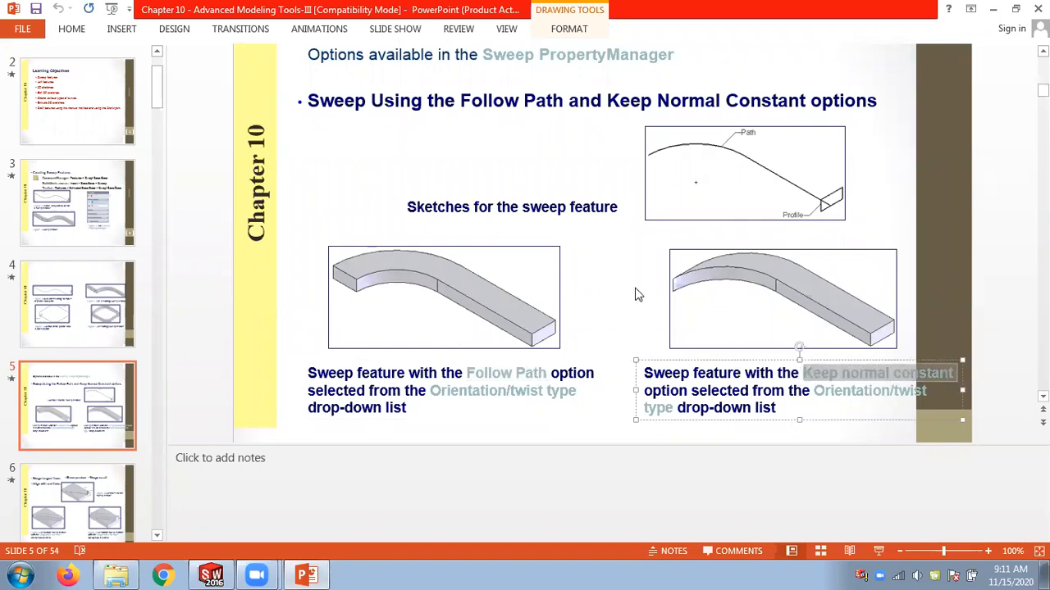
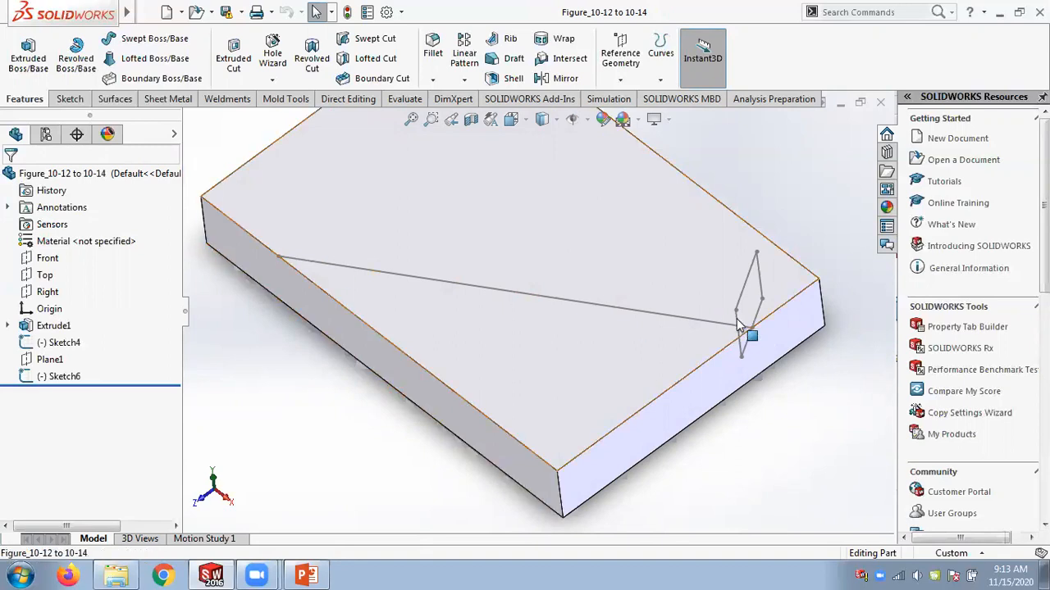
# Create a swept boss with Sketch6 as the profile and Sketch4 as the path, in isometric view.
pyautogui.moveTo(845, 337); pyautogui.dragTo(854, 320, button='middle')
pyautogui.hotkey('ctrl', '7')
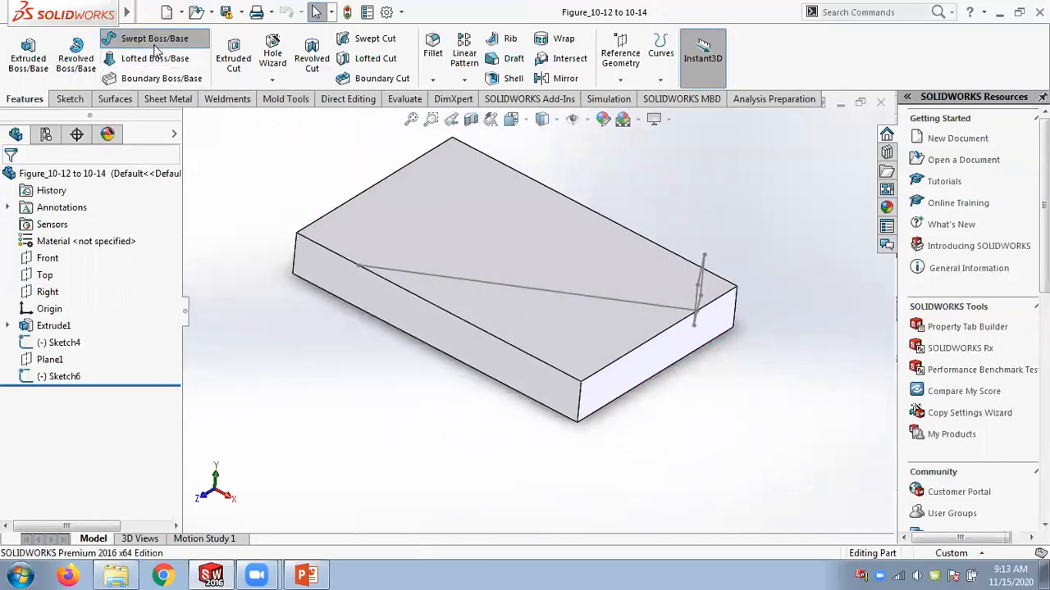
pyautogui.click(704, 276)
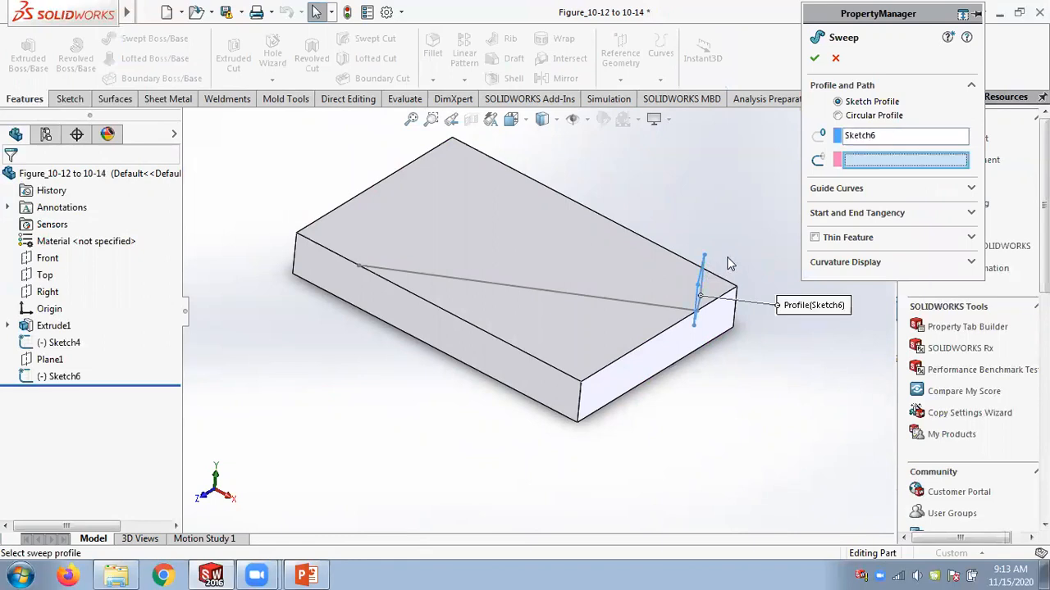
pyautogui.click(645, 302)
pyautogui.click(815, 58)
pyautogui.moveTo(715, 173)
pyautogui.mouseDown(button='middle')
pyautogui.moveTo(704, 270)
pyautogui.moveTo(713, 179)
pyautogui.mouseUp(button='middle')
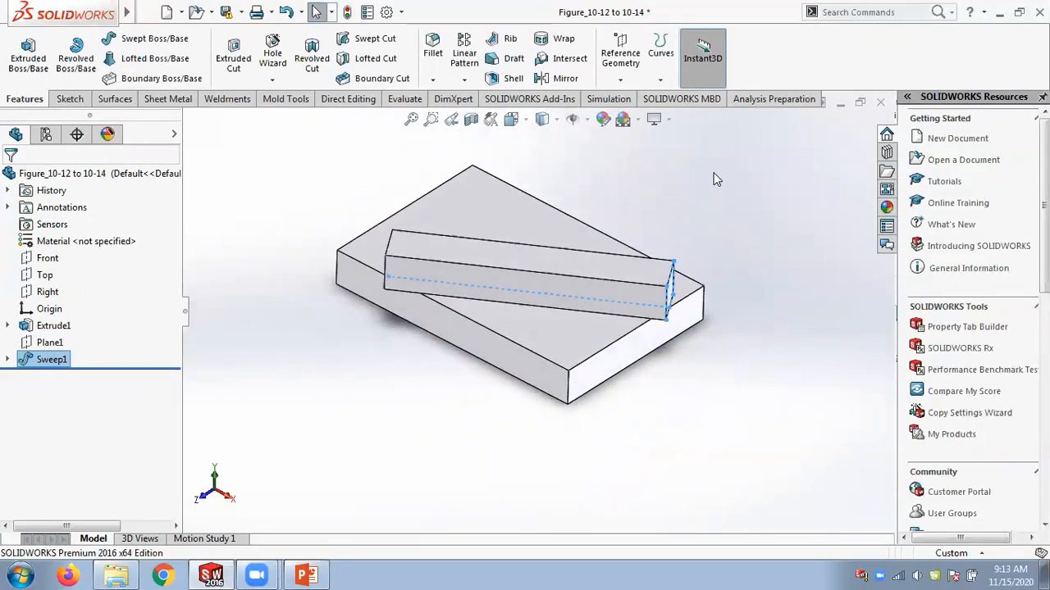
# Edit Sweep1 and turn on the Align with end faces option.
pyautogui.rightClick(64, 362)
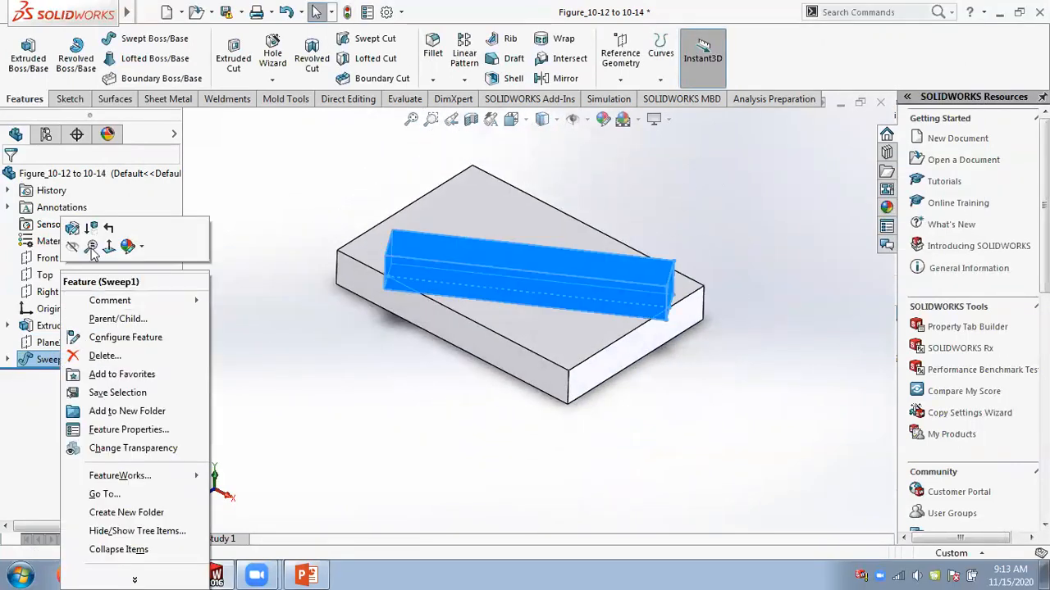
pyautogui.click(73, 230)
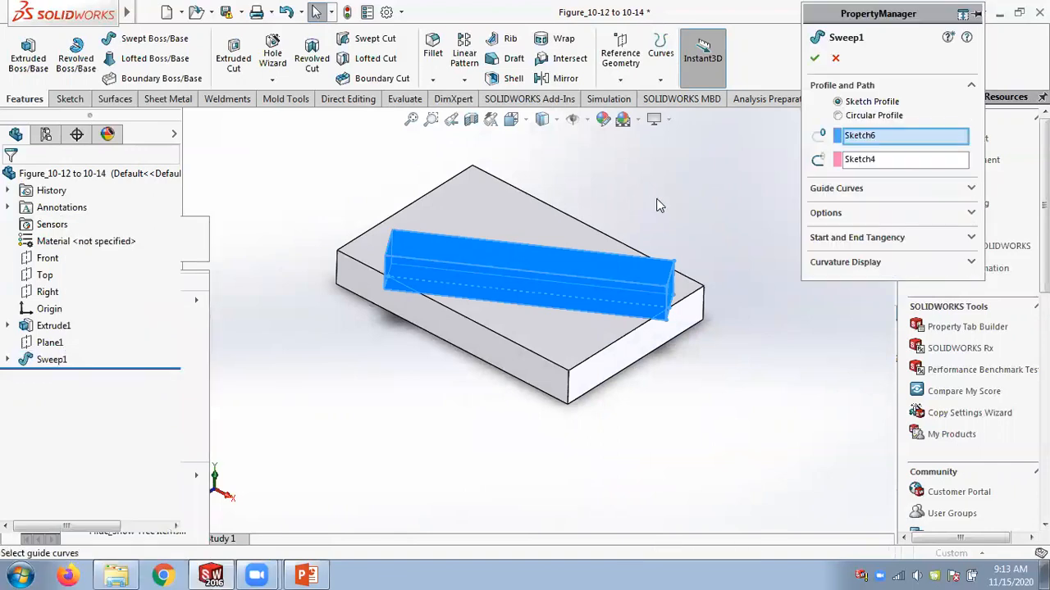
pyautogui.click(874, 215)
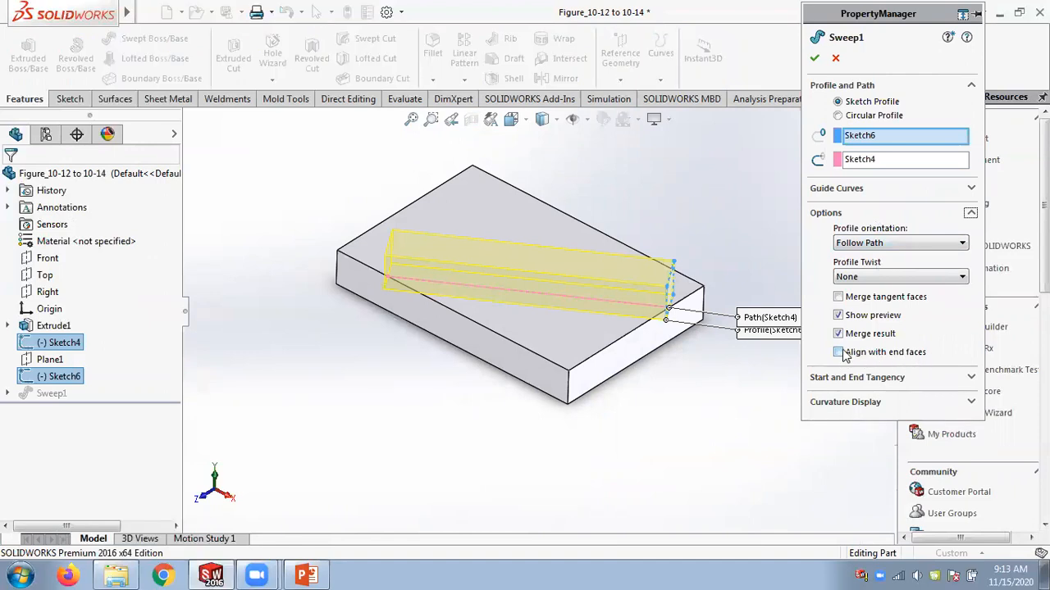
pyautogui.click(838, 353)
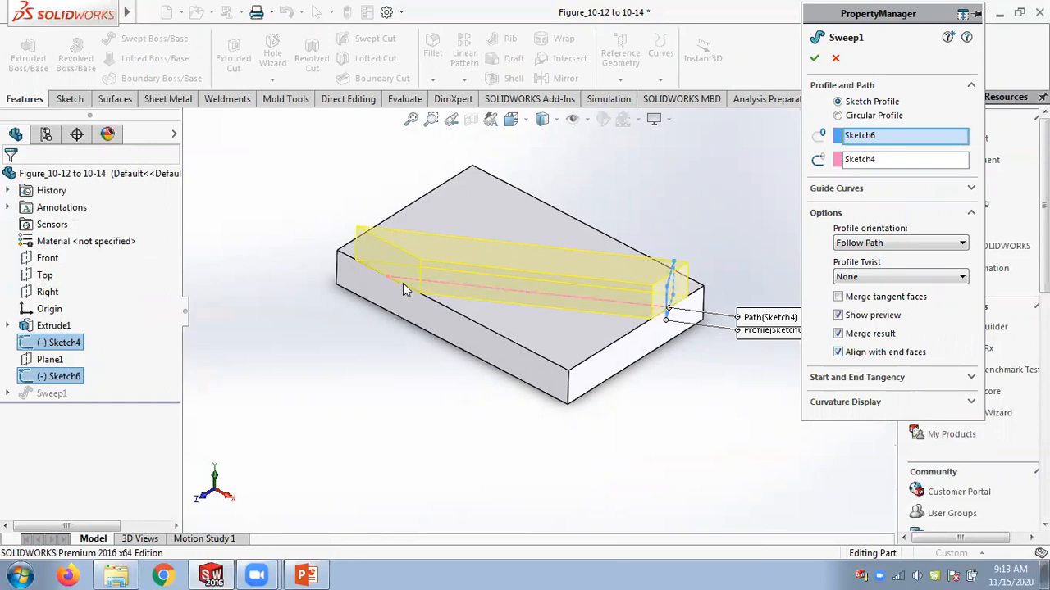
pyautogui.click(814, 57)
pyautogui.moveTo(747, 186); pyautogui.dragTo(741, 225, button='middle')
pyautogui.scroll(-3, 647, 324)
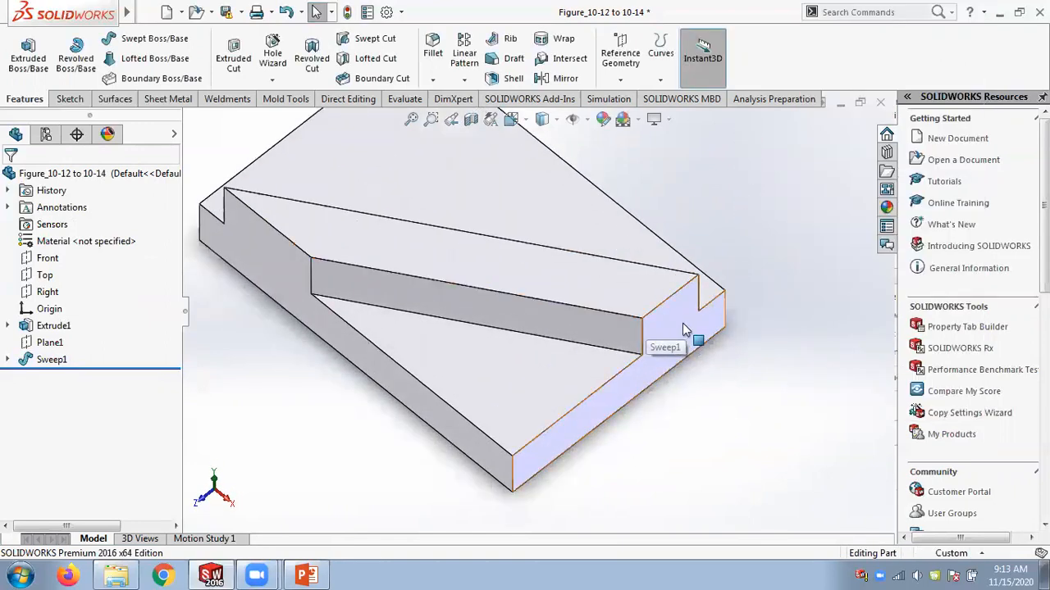
# Edit Sketch4, delete the start point's relation and move the path's start point inward off the block's edge.
pyautogui.rightClick(45, 361)
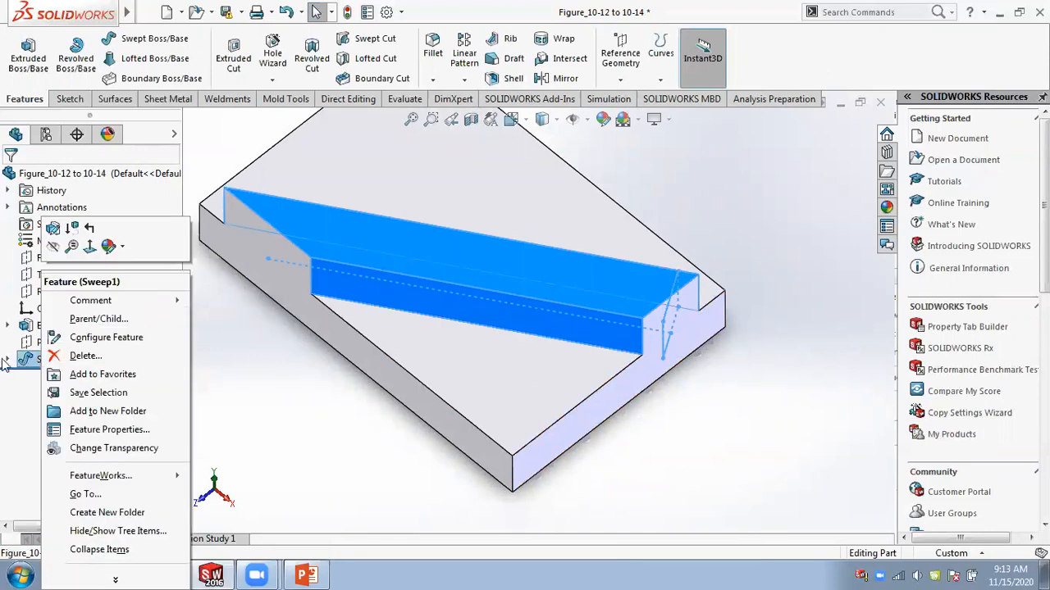
pyautogui.click(8, 361)
pyautogui.click(69, 378)
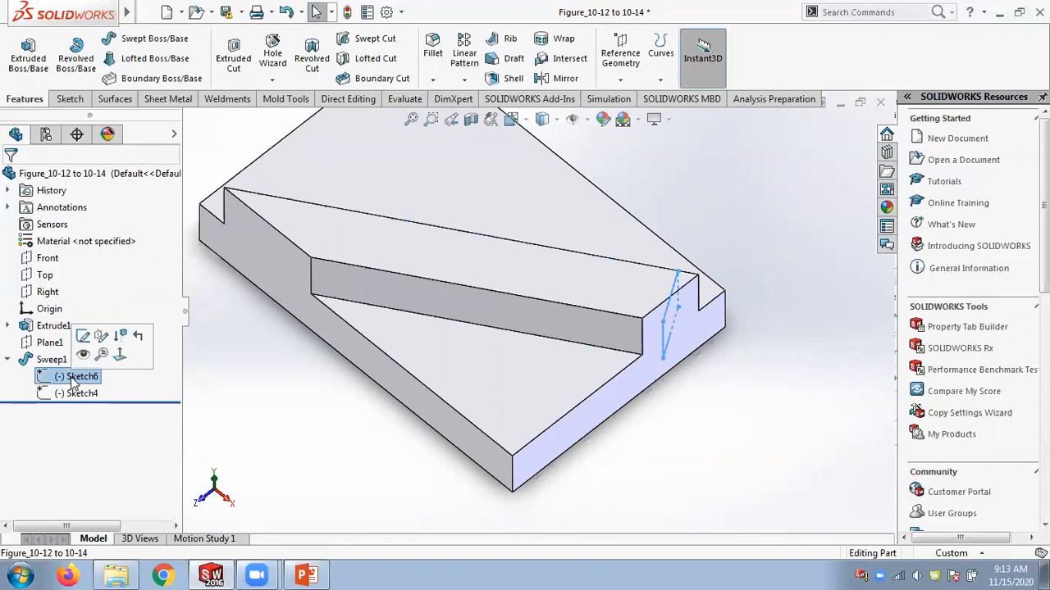
pyautogui.click(72, 394)
pyautogui.rightClick(72, 393)
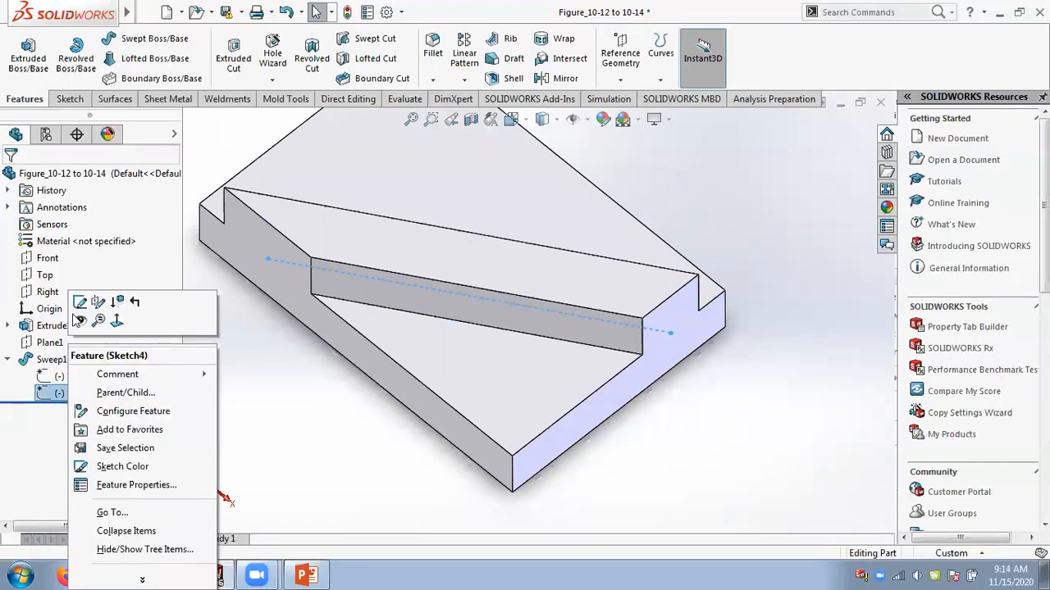
pyautogui.click(80, 303)
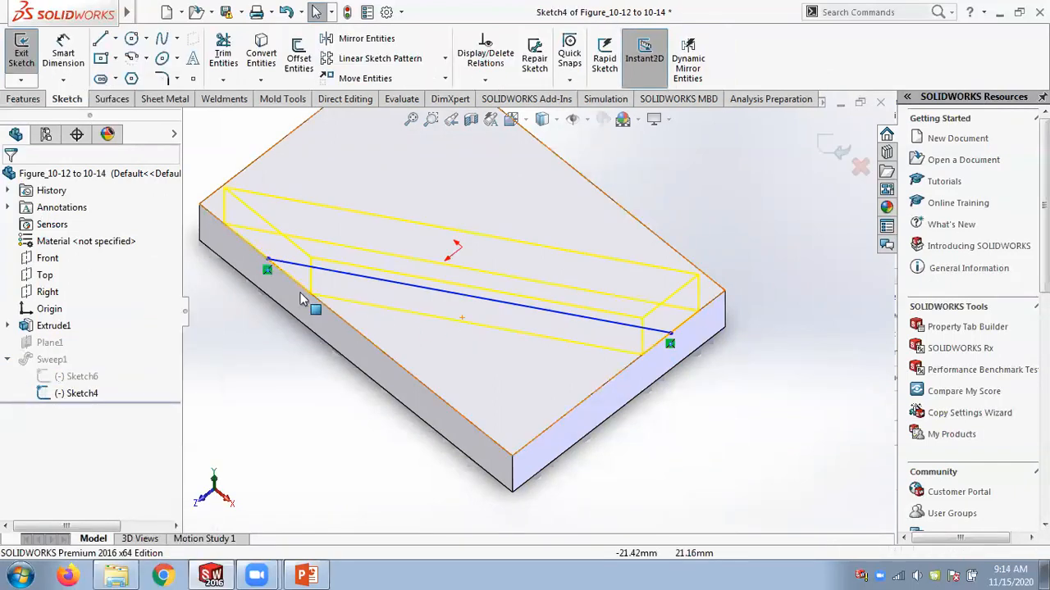
pyautogui.click(271, 273)
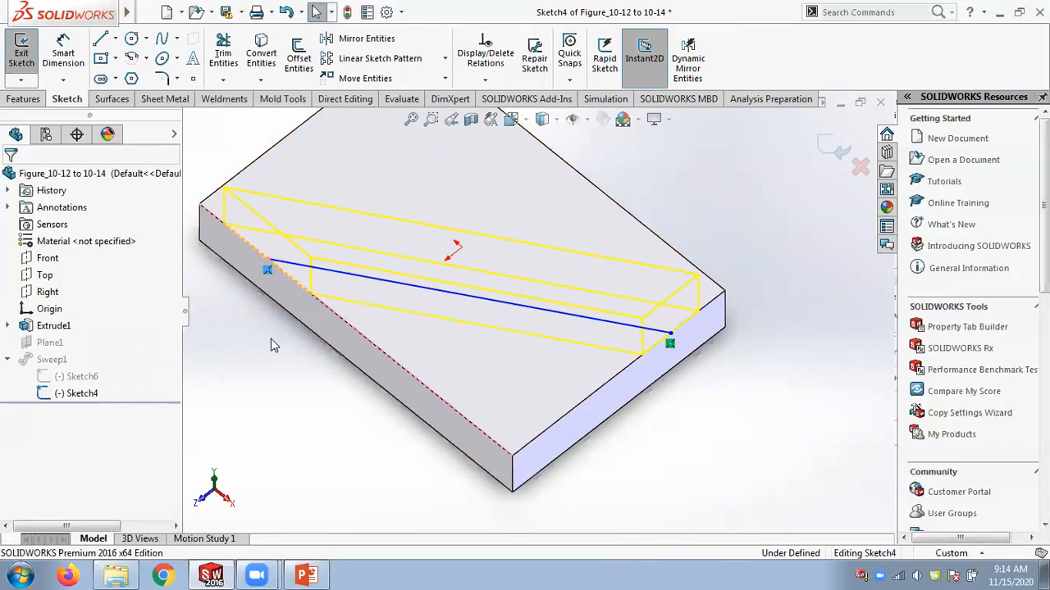
pyautogui.press('Delete')
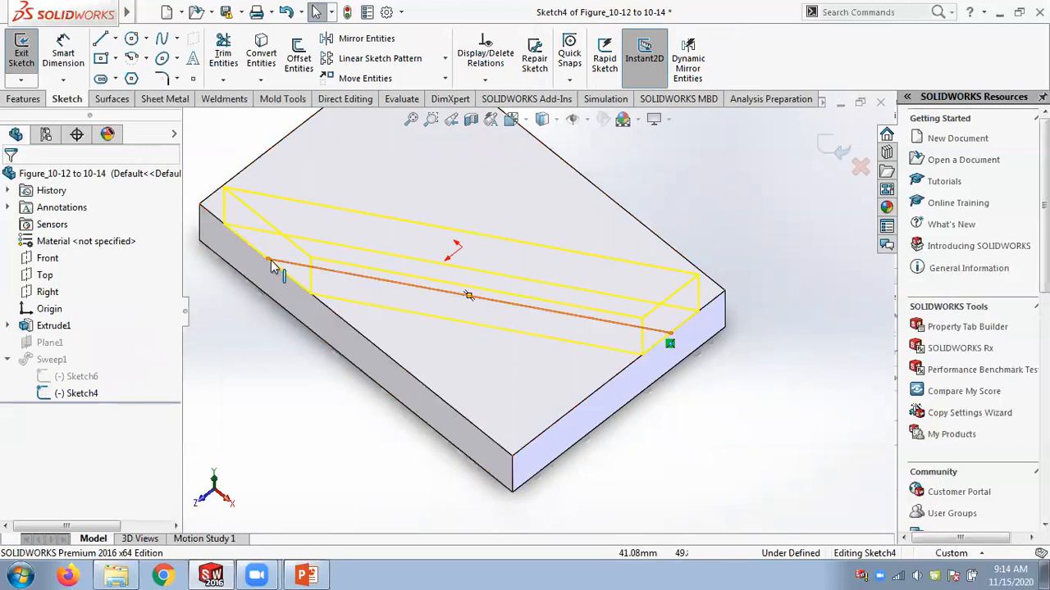
pyautogui.moveTo(269, 263); pyautogui.dragTo(341, 269)
pyautogui.click(815, 59)
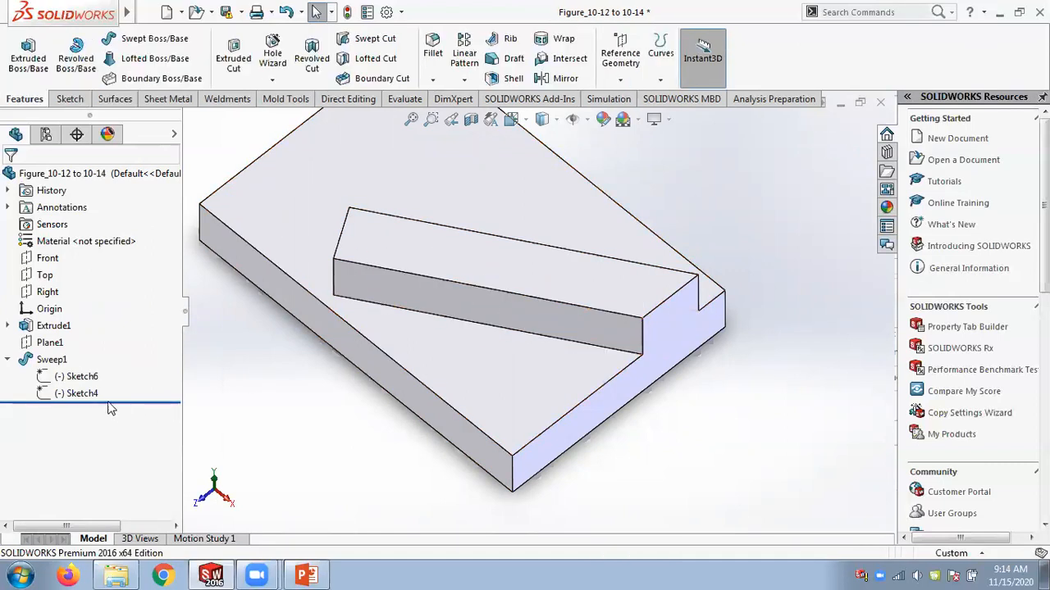
# Edit Sketch4 and make the path's start point coincident with the block's edge again.
pyautogui.rightClick(82, 393)
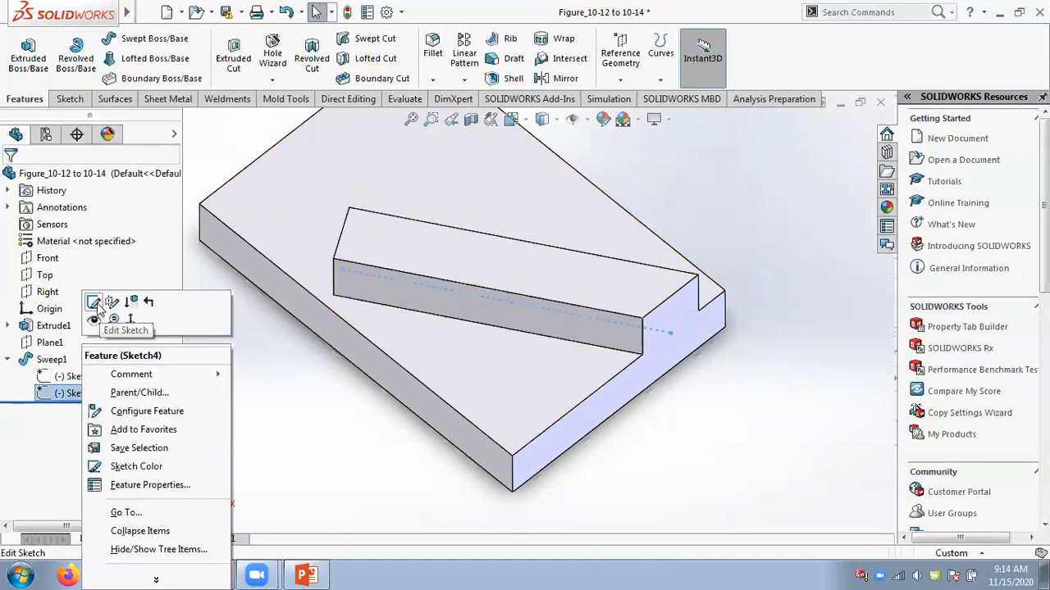
pyautogui.click(93, 303)
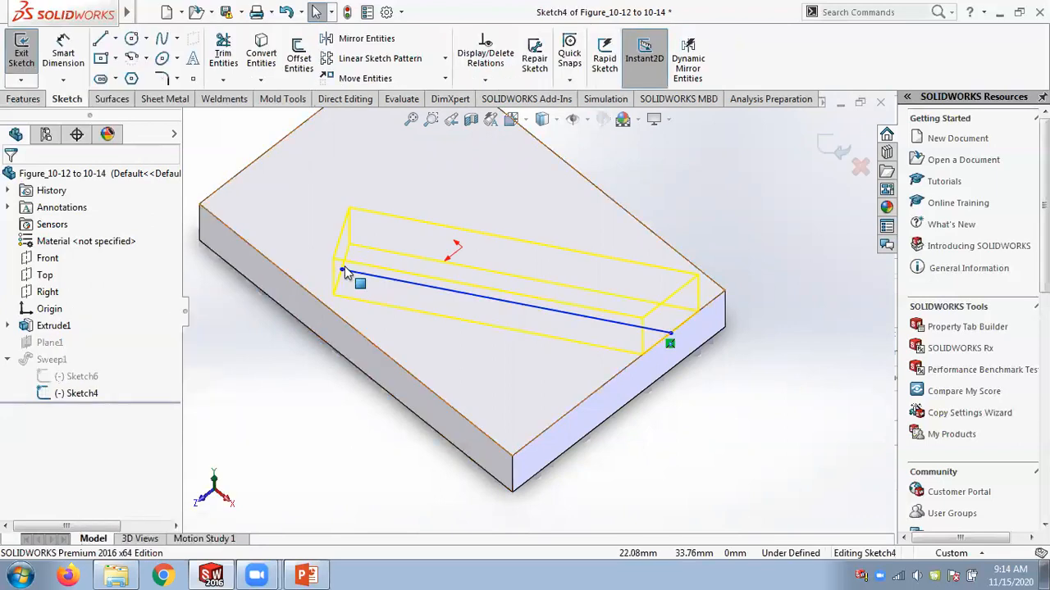
pyautogui.click(341, 271)
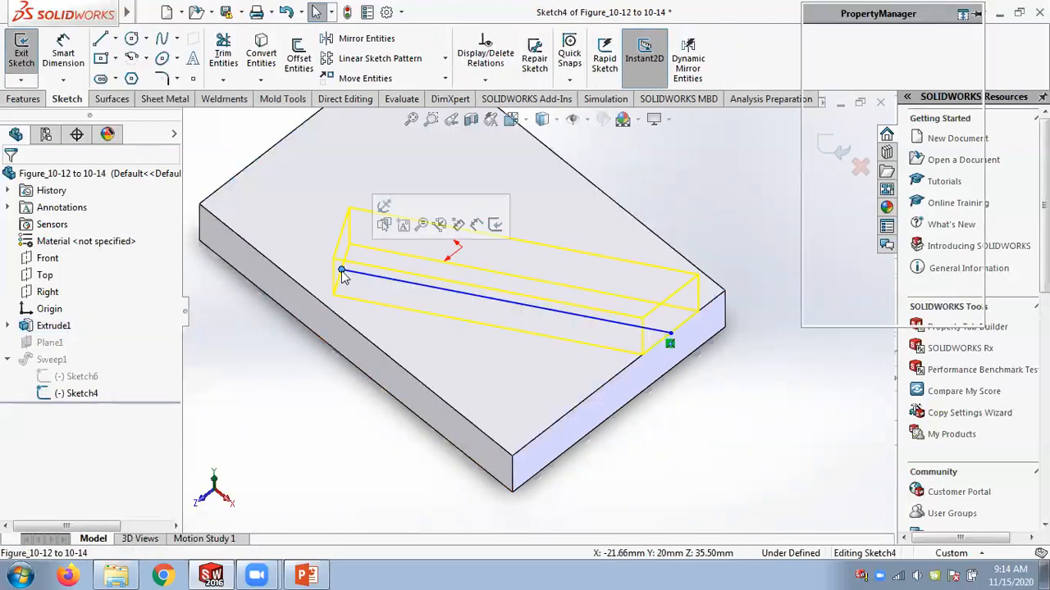
pyautogui.keyDown('ctrl'); pyautogui.click(269, 259); pyautogui.keyUp('ctrl')
pyautogui.click(818, 326)
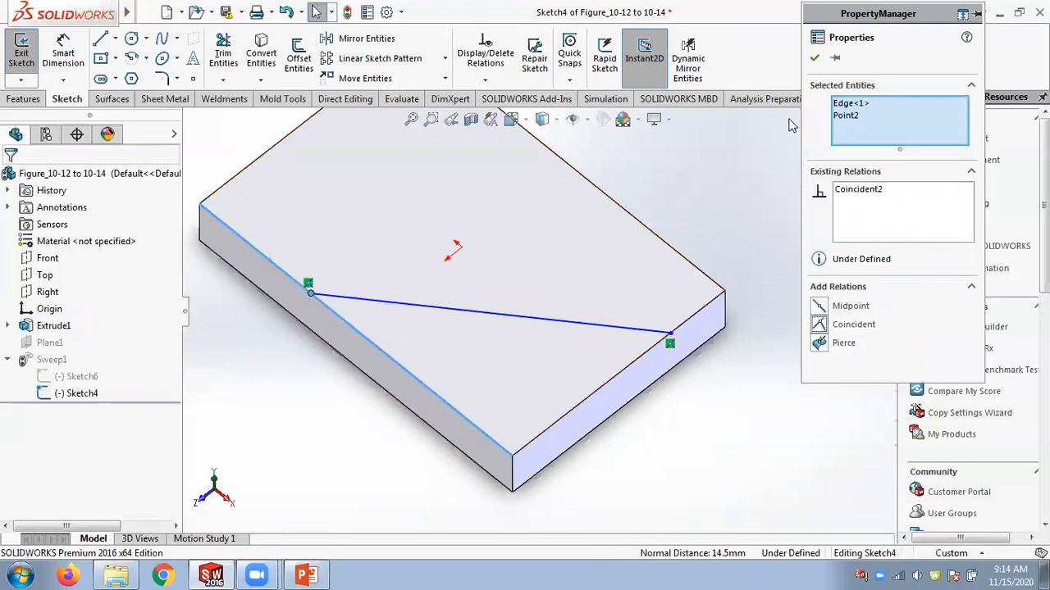
pyautogui.click(814, 58)
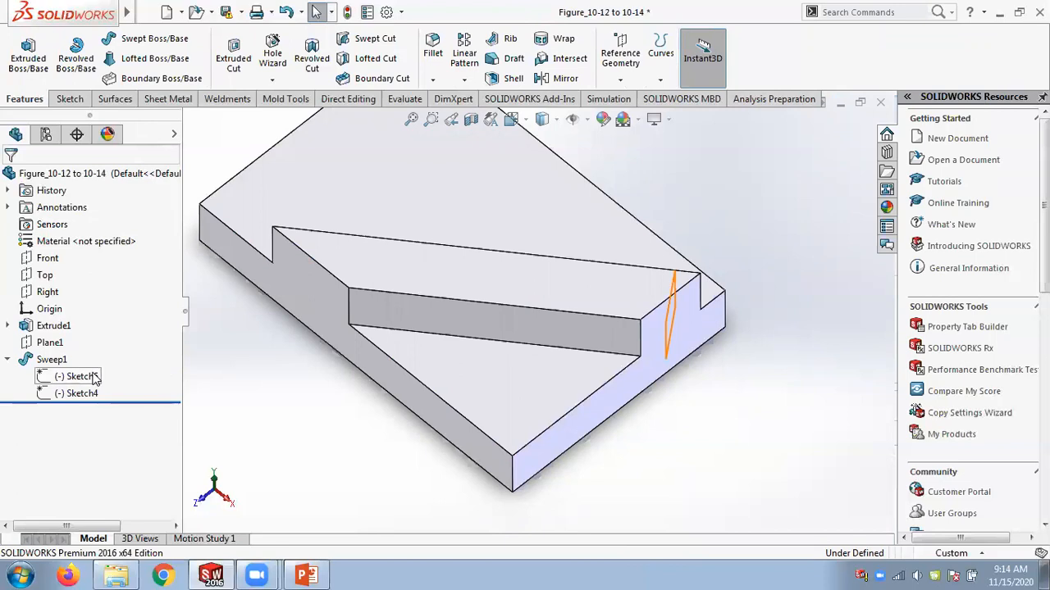
# Edit Sweep1, toggle Align with end faces to compare previews, and confirm with it selected.
pyautogui.rightClick(51, 359)
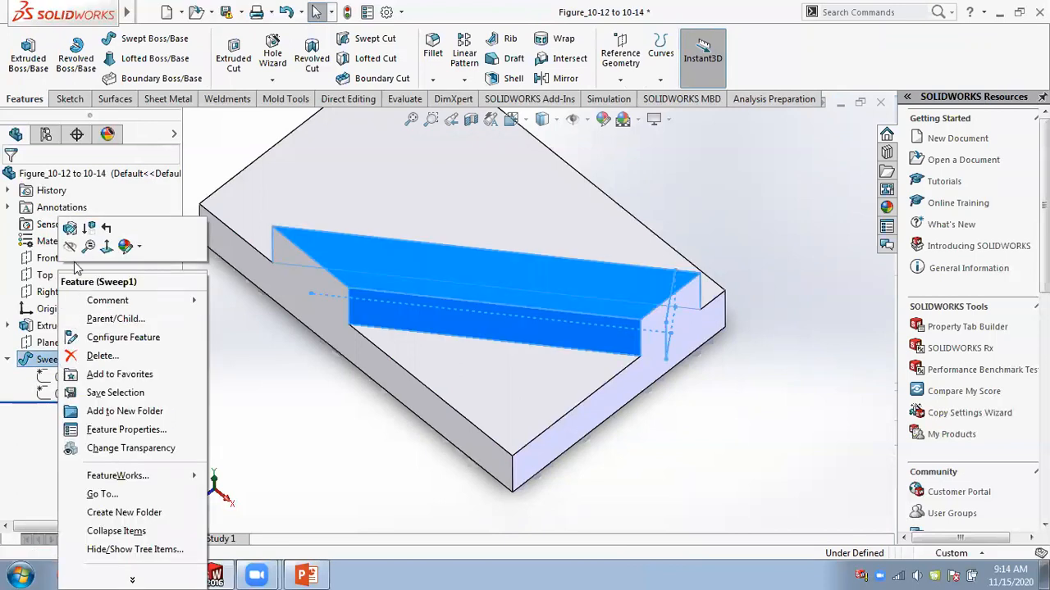
pyautogui.click(80, 245)
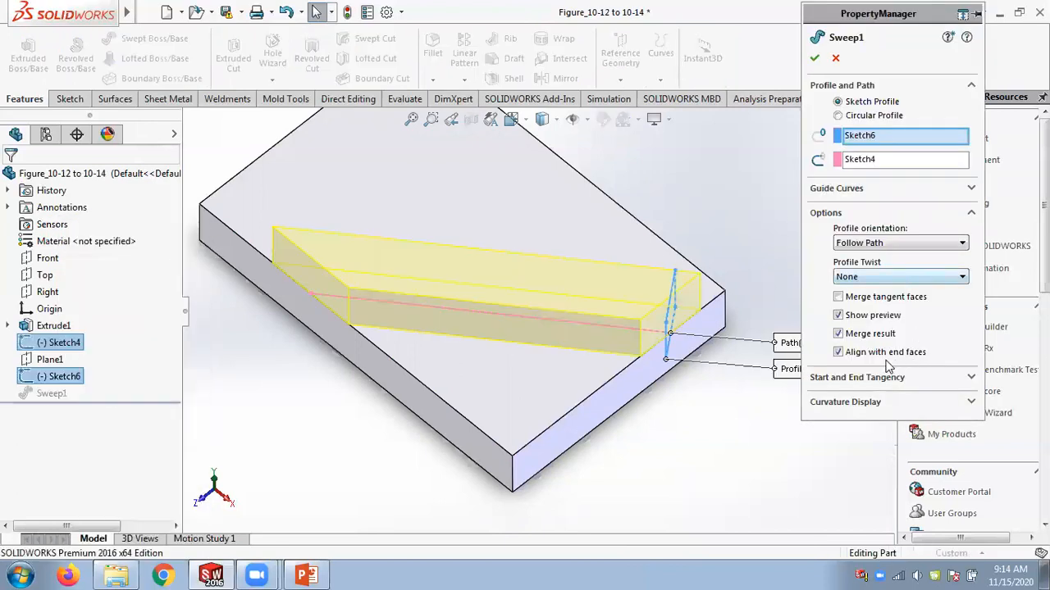
pyautogui.click(838, 354)
pyautogui.click(837, 354)
pyautogui.click(837, 355)
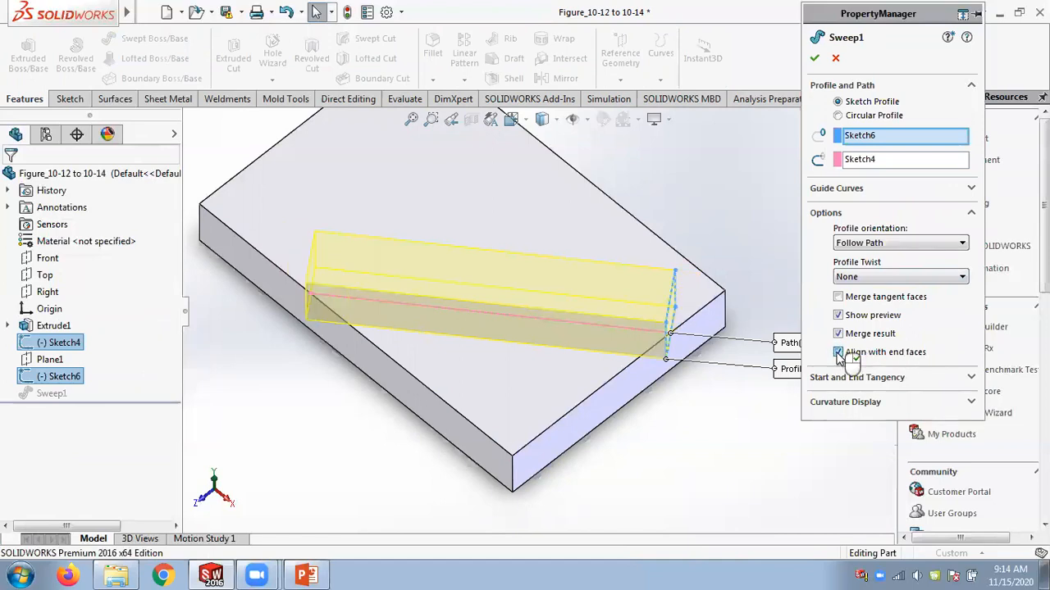
pyautogui.click(837, 354)
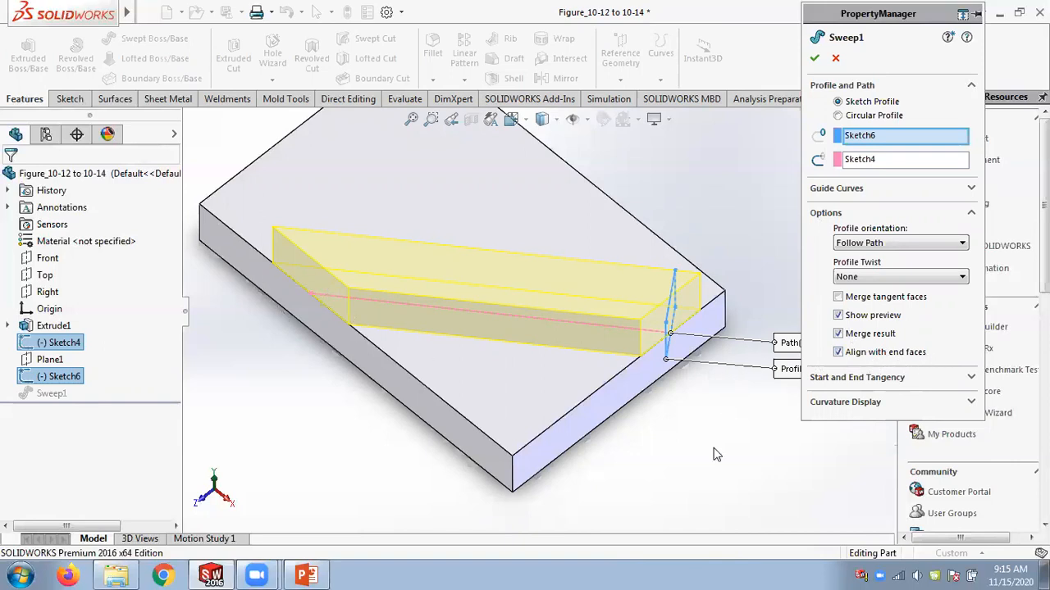
pyautogui.press('Return')
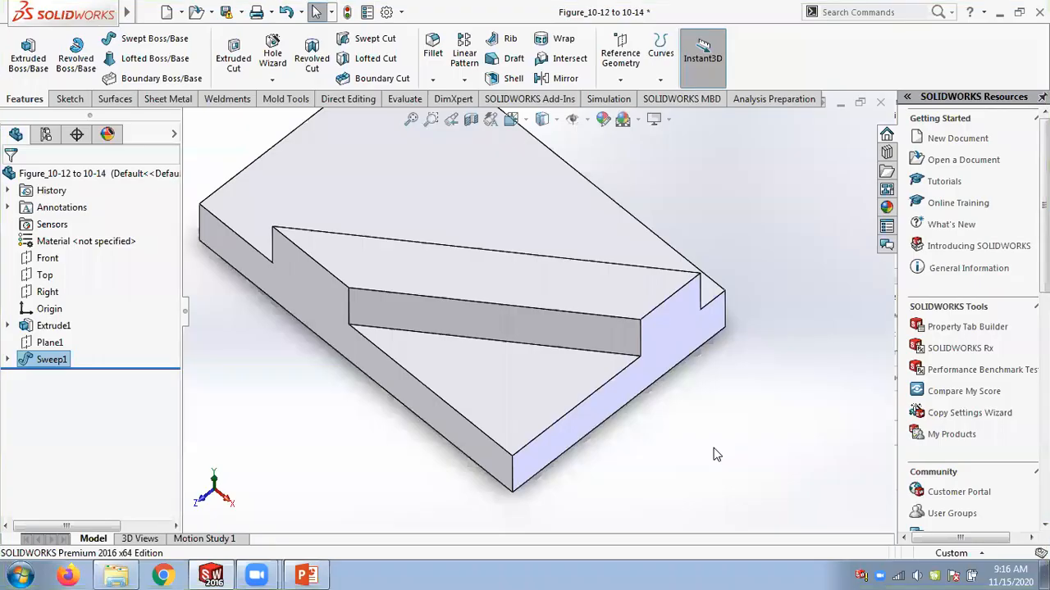
# Close the part without saving and switch to the PowerPoint presentation.
pyautogui.click(880, 102)
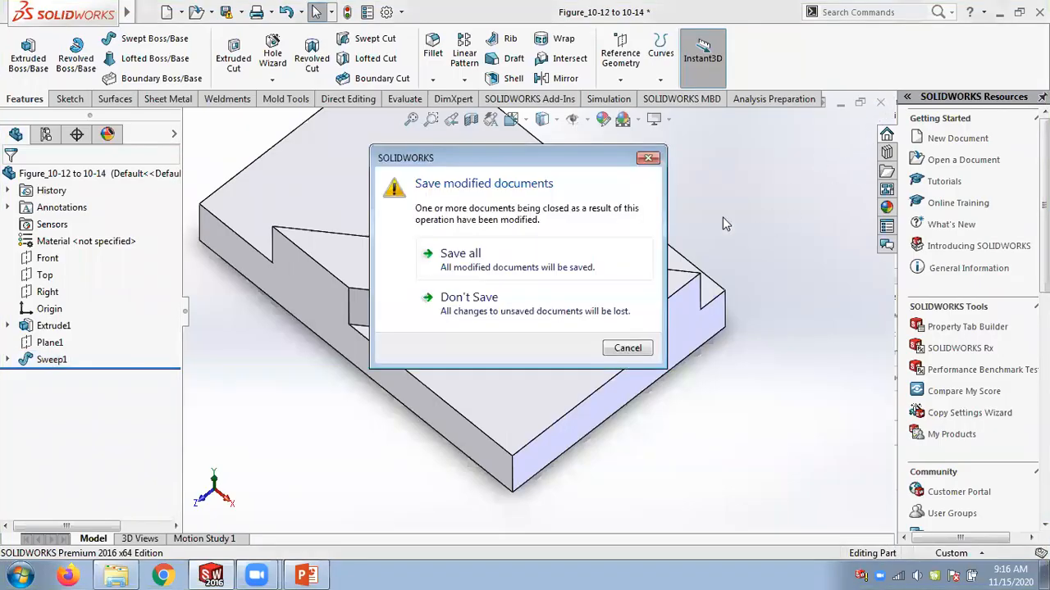
pyautogui.click(508, 308)
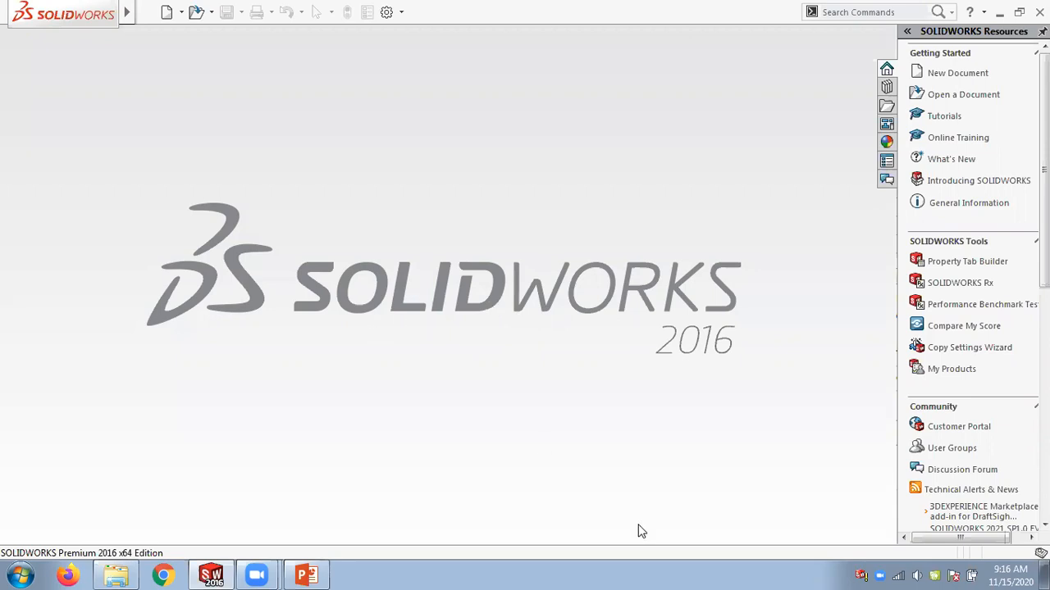
pyautogui.click(306, 575)
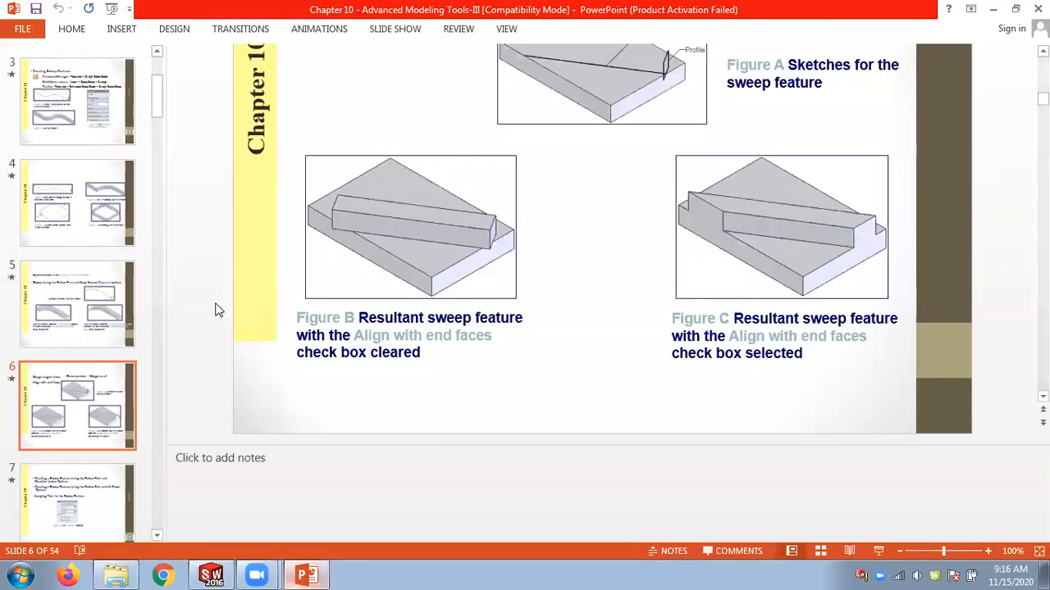
# Scroll through the slides on applying twist to the sweep feature.
pyautogui.scroll(-3, 215, 308)
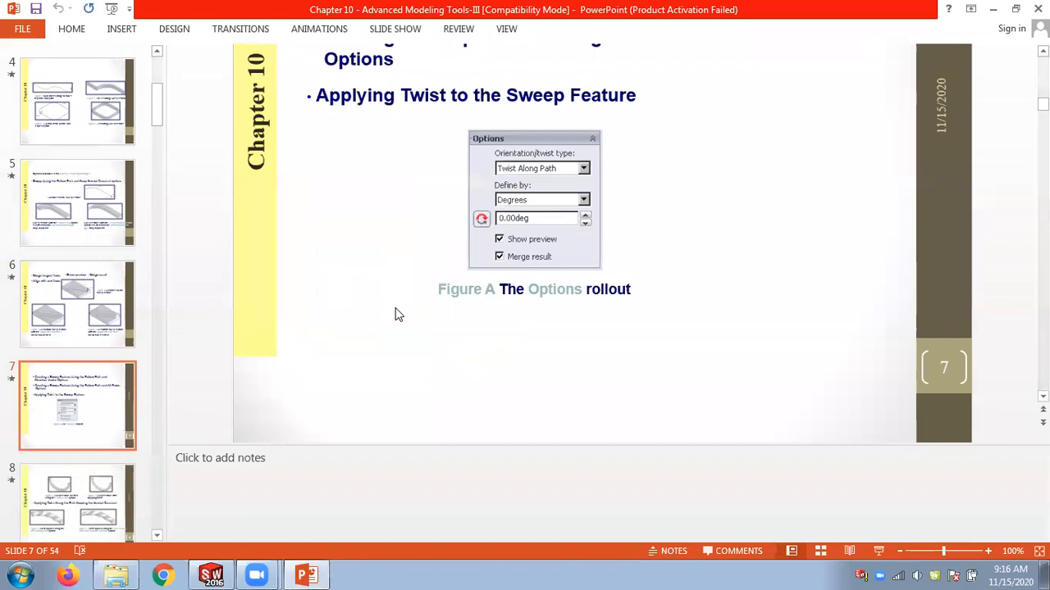
pyautogui.scroll(1, 416, 220)
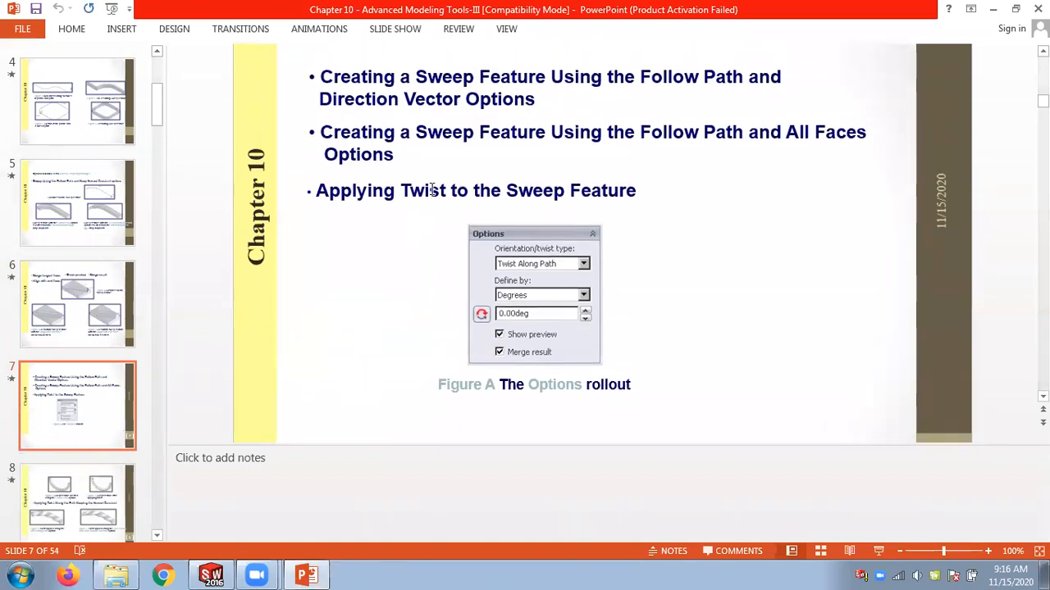
pyautogui.moveTo(397, 190); pyautogui.dragTo(607, 193)
pyautogui.click(195, 189)
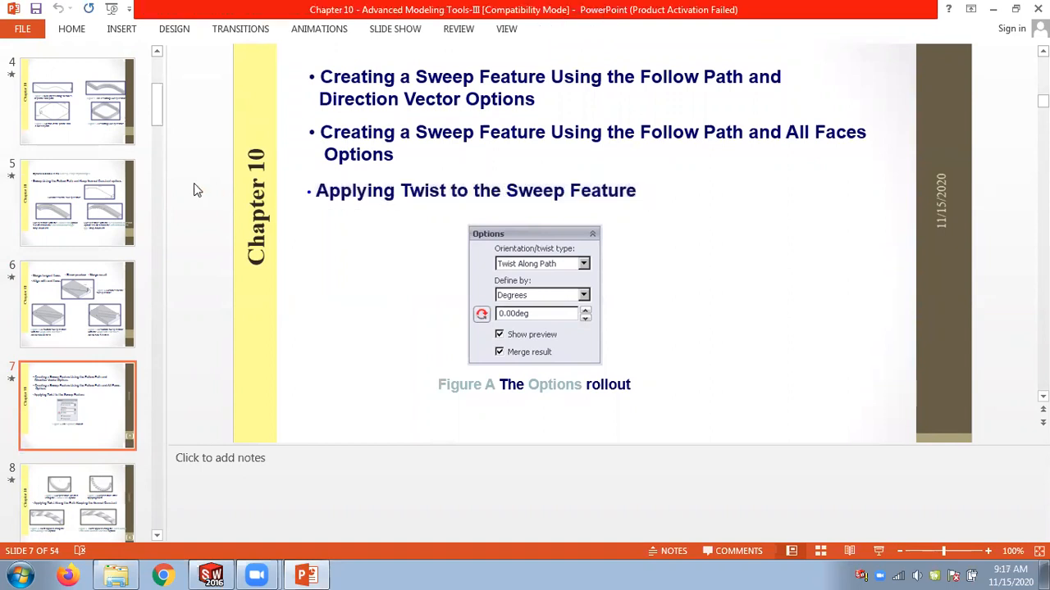
pyautogui.scroll(-3, 194, 187)
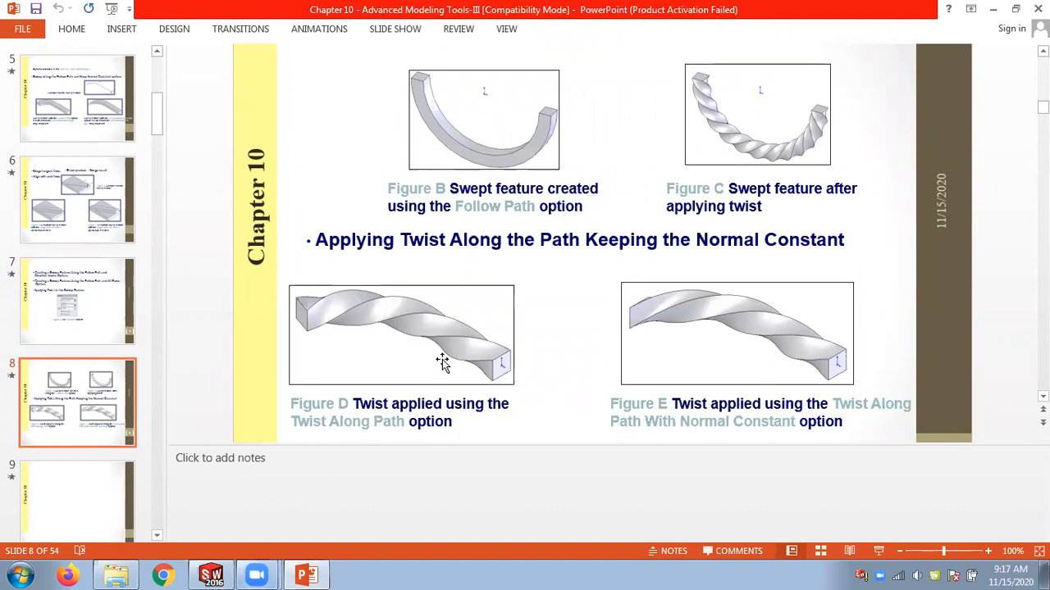
# Switch to SolidWorks and open the recent part Figure_10-18 and 10-19.
pyautogui.click(215, 574)
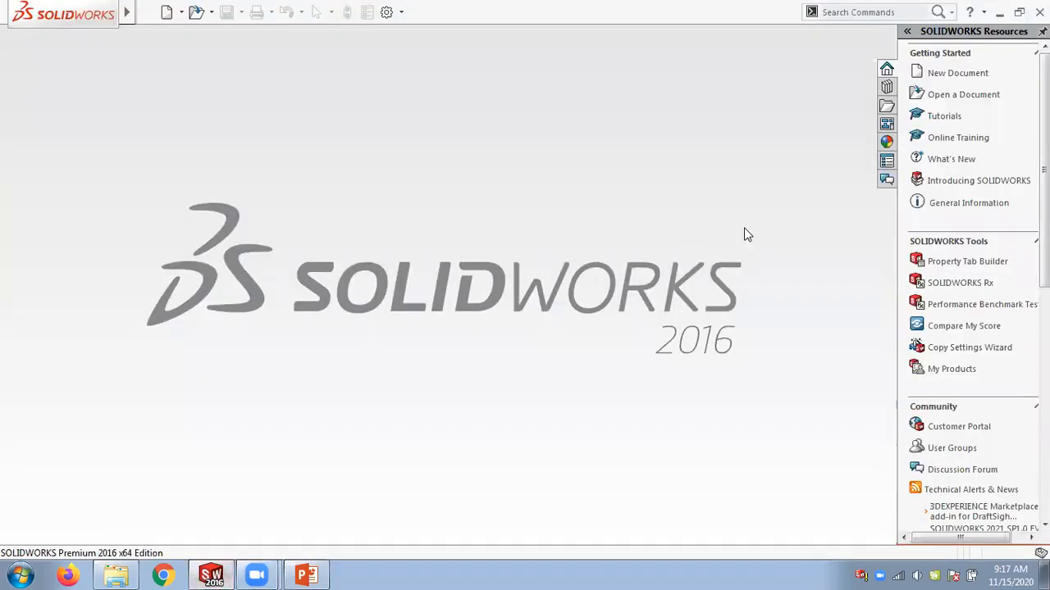
pyautogui.click(210, 13)
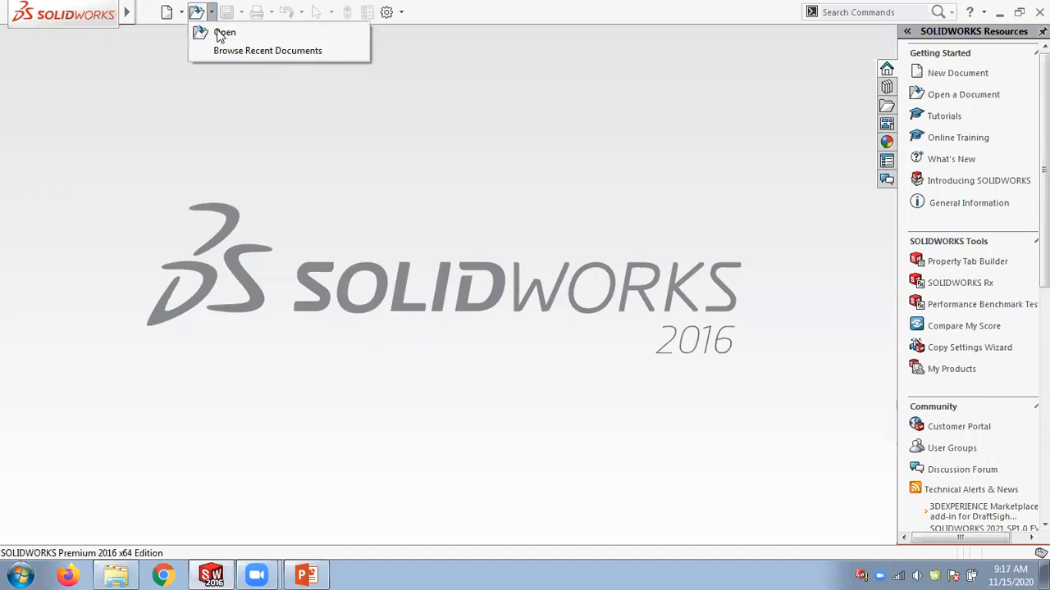
pyautogui.click(230, 53)
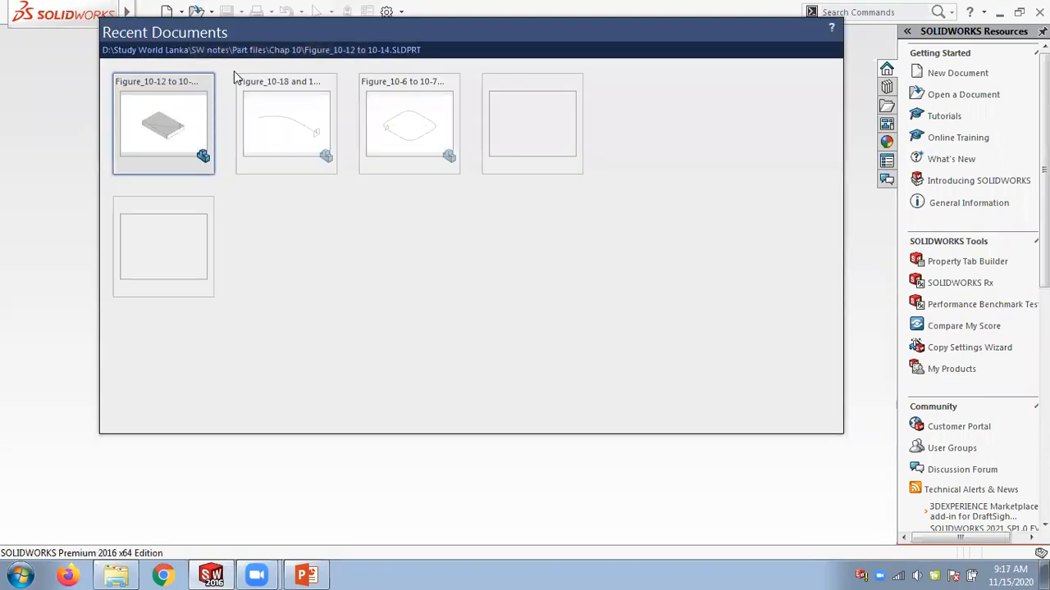
pyautogui.click(289, 119)
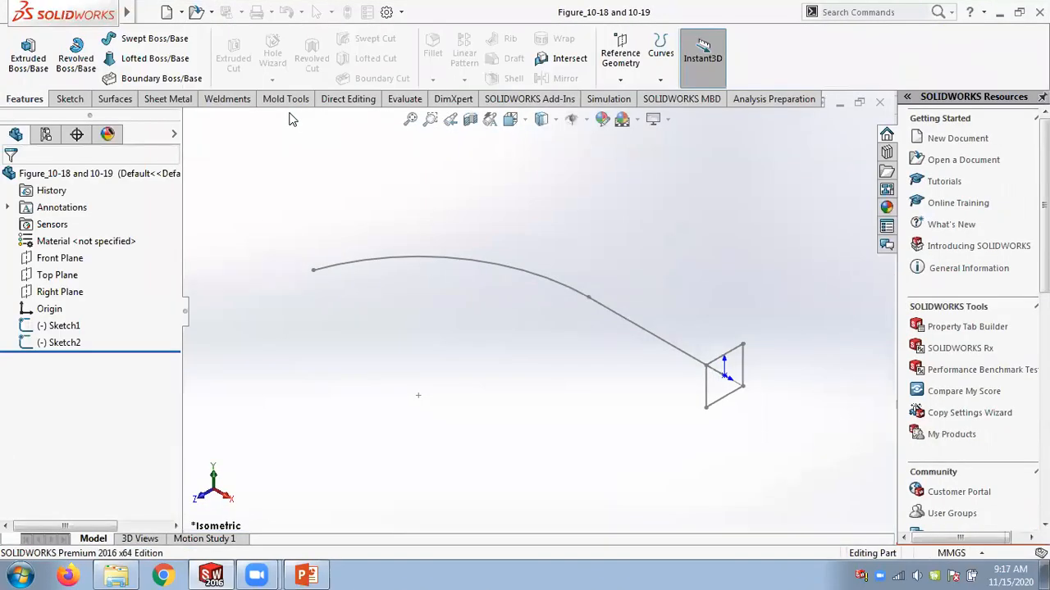
# Start a swept boss using Sketch2 as the profile and Sketch1 as the path, keeping Follow Path orientation.
pyautogui.click(154, 39)
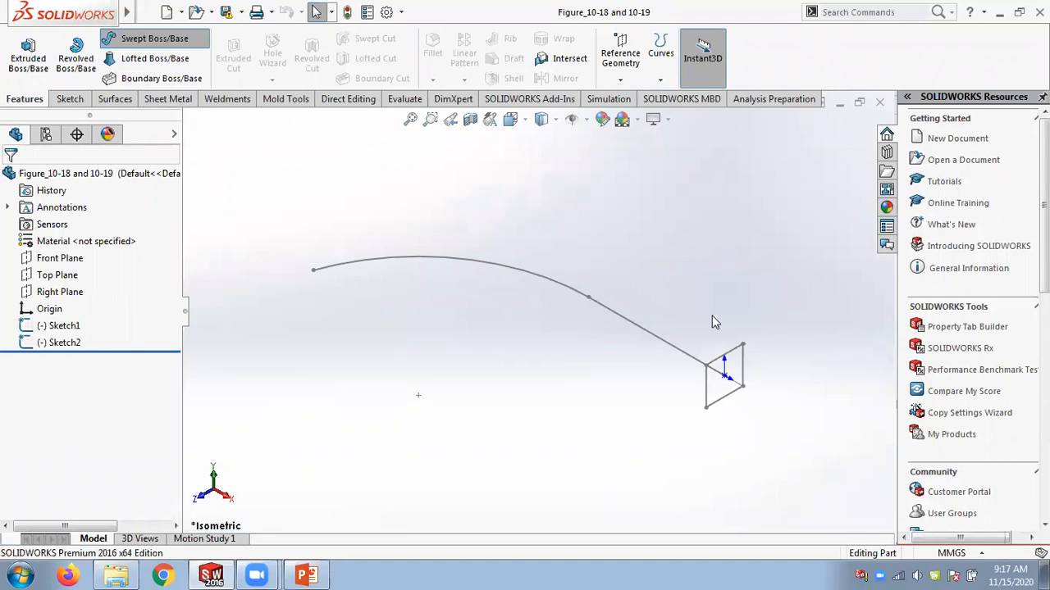
pyautogui.click(733, 349)
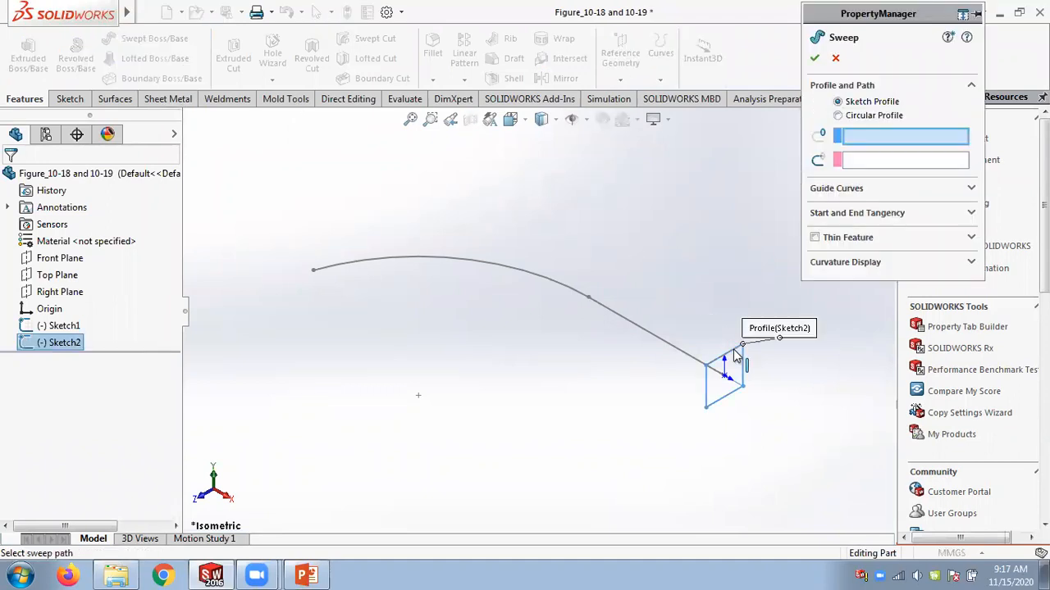
pyautogui.click(681, 354)
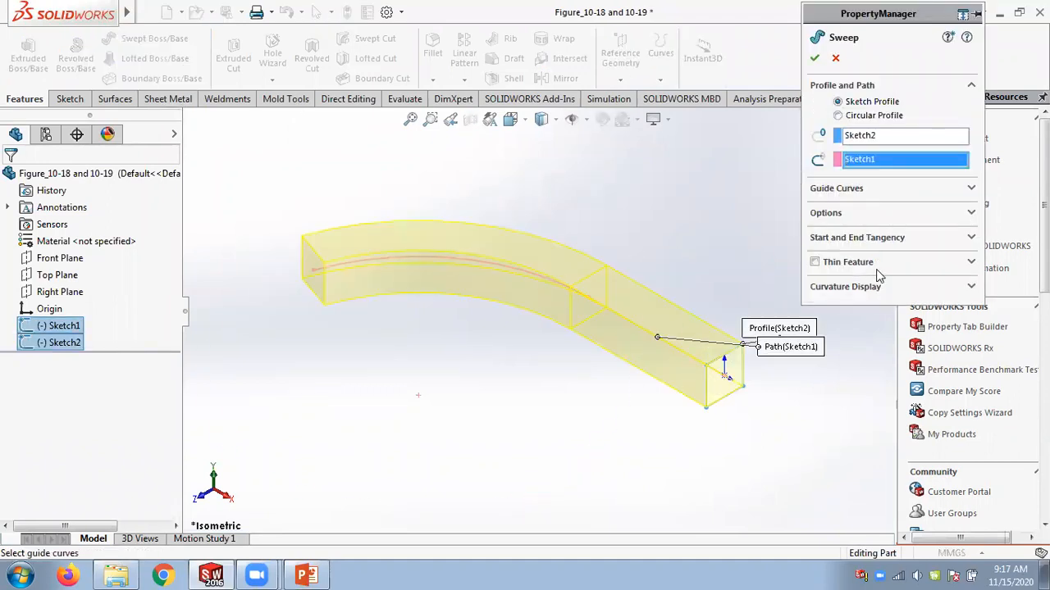
pyautogui.click(971, 213)
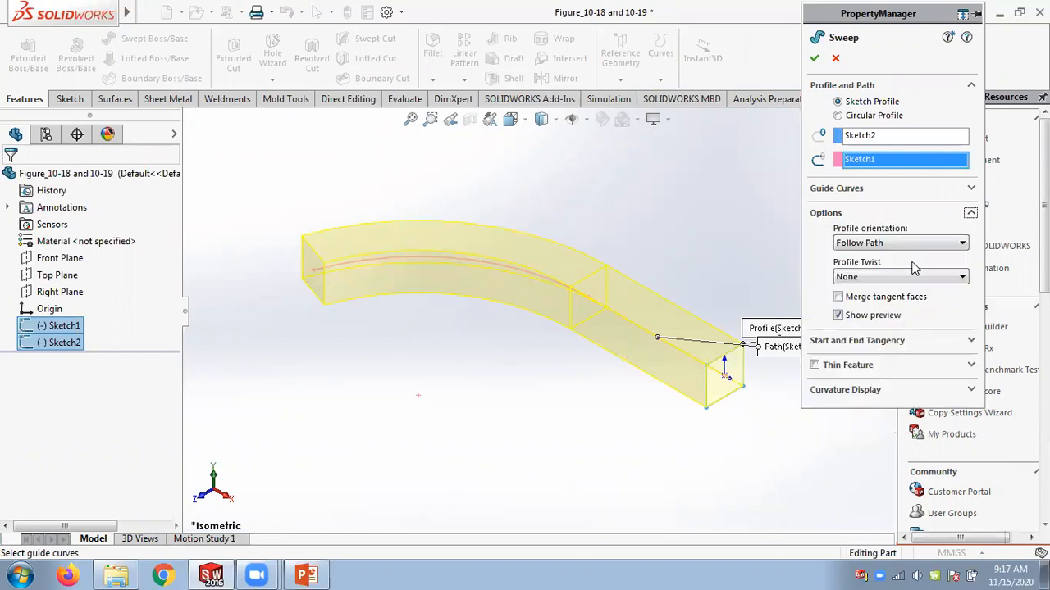
pyautogui.click(859, 245)
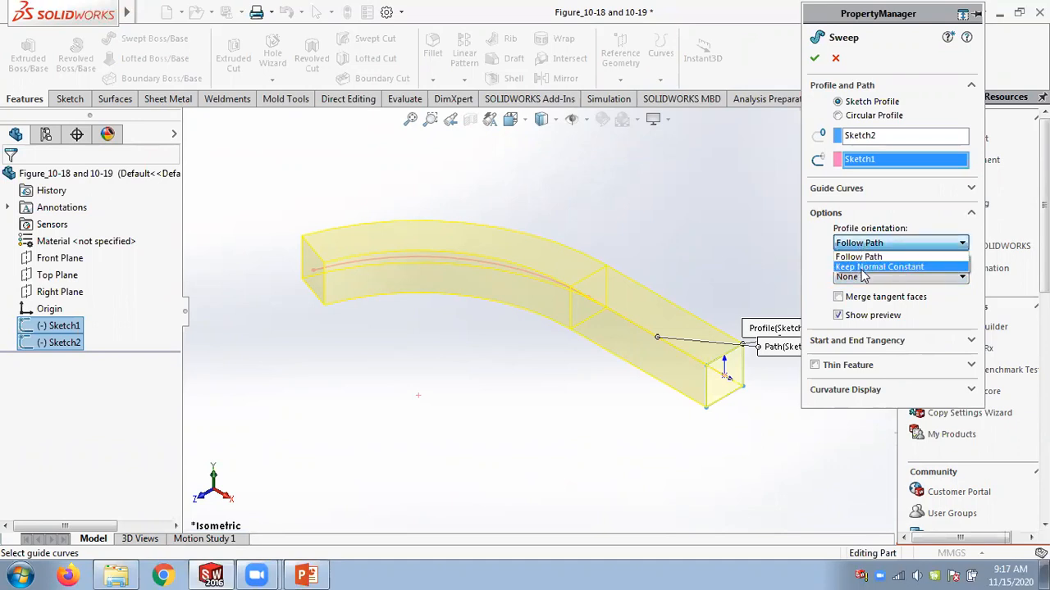
pyautogui.click(860, 256)
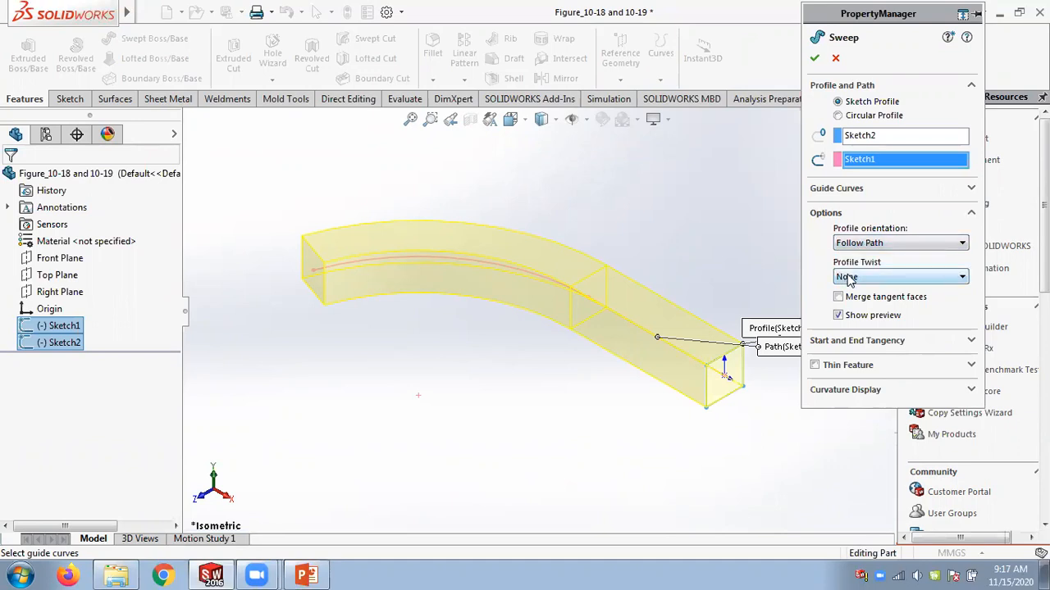
# Set the profile twist to Specify Twist Value in Degrees with 360 deg for Direction 1.
pyautogui.click(849, 279)
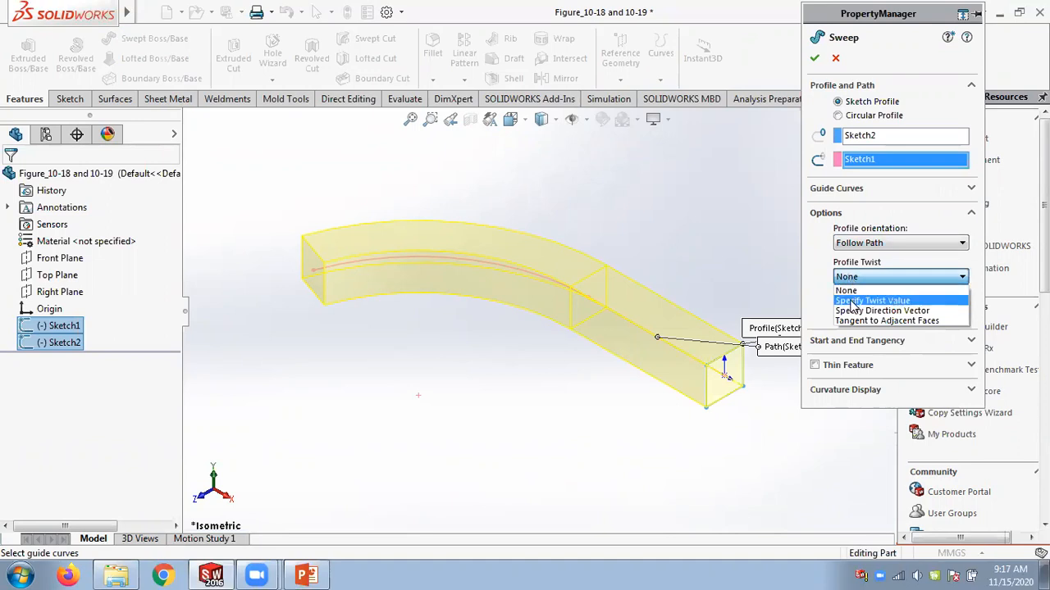
pyautogui.click(853, 302)
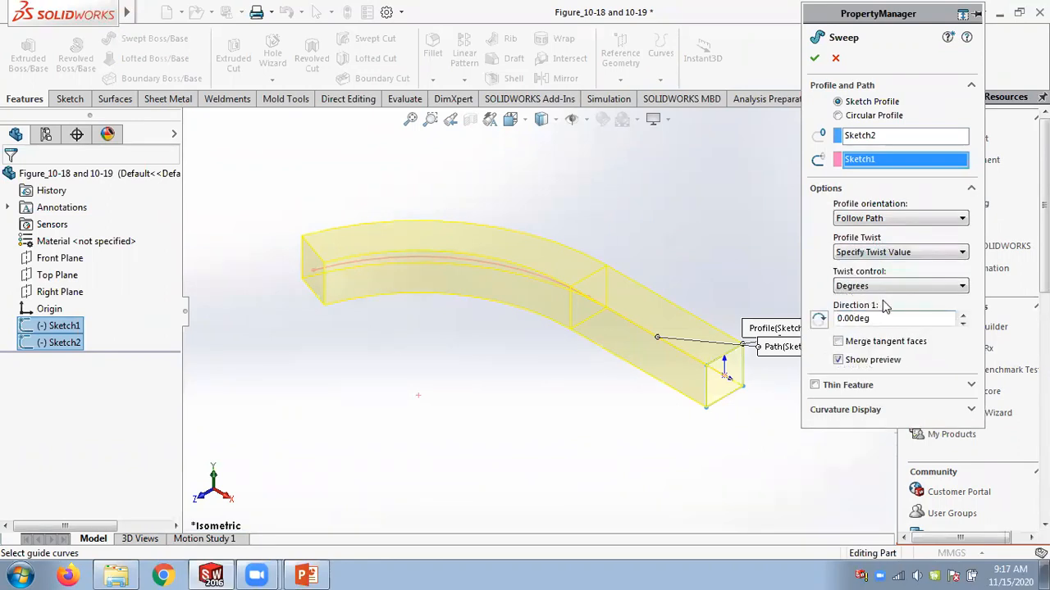
pyautogui.click(880, 284)
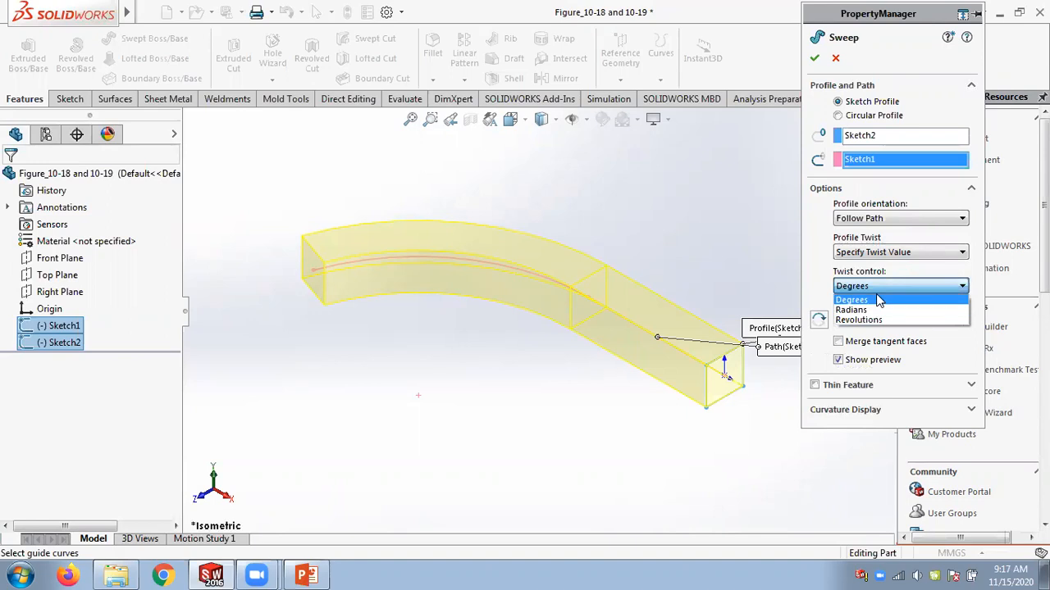
pyautogui.click(876, 299)
pyautogui.moveTo(870, 318); pyautogui.dragTo(802, 319)
pyautogui.write('360')
pyautogui.press('Return')
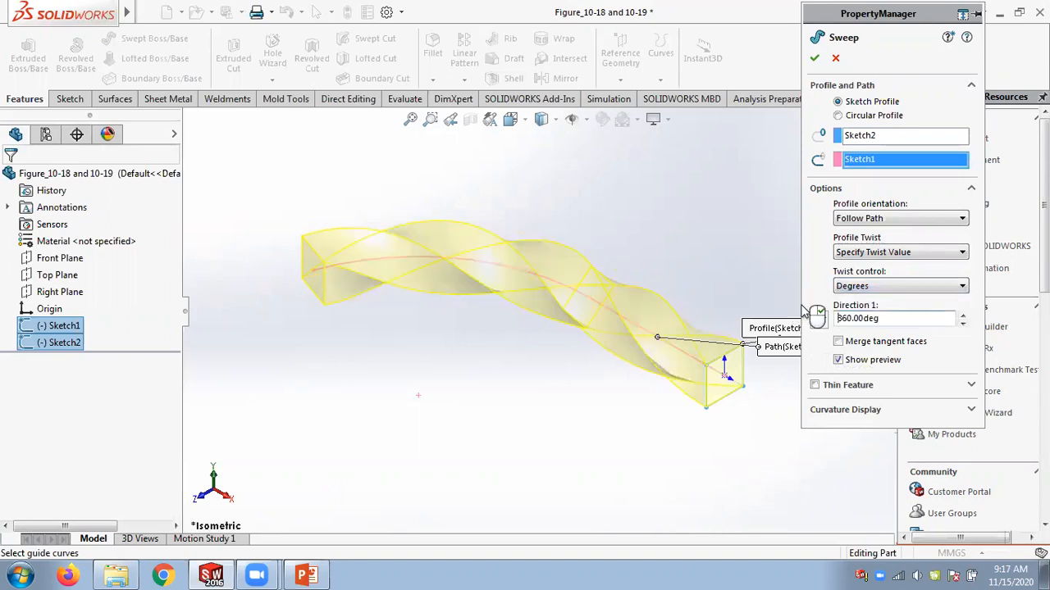
# Toggle the twist direction back and forth and confirm the sweep.
pyautogui.click(819, 320)
pyautogui.click(819, 319)
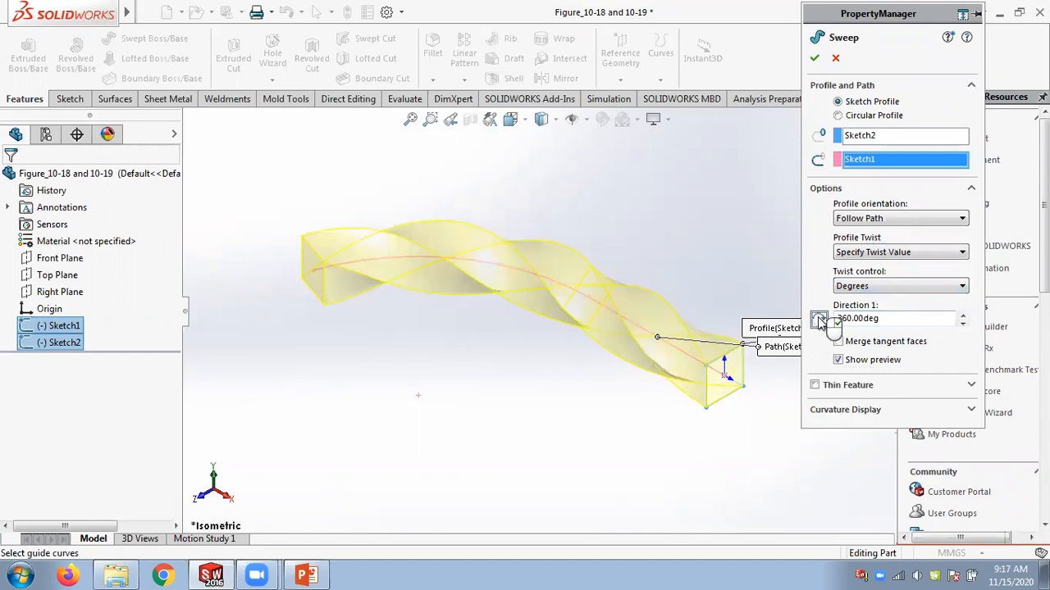
pyautogui.click(815, 58)
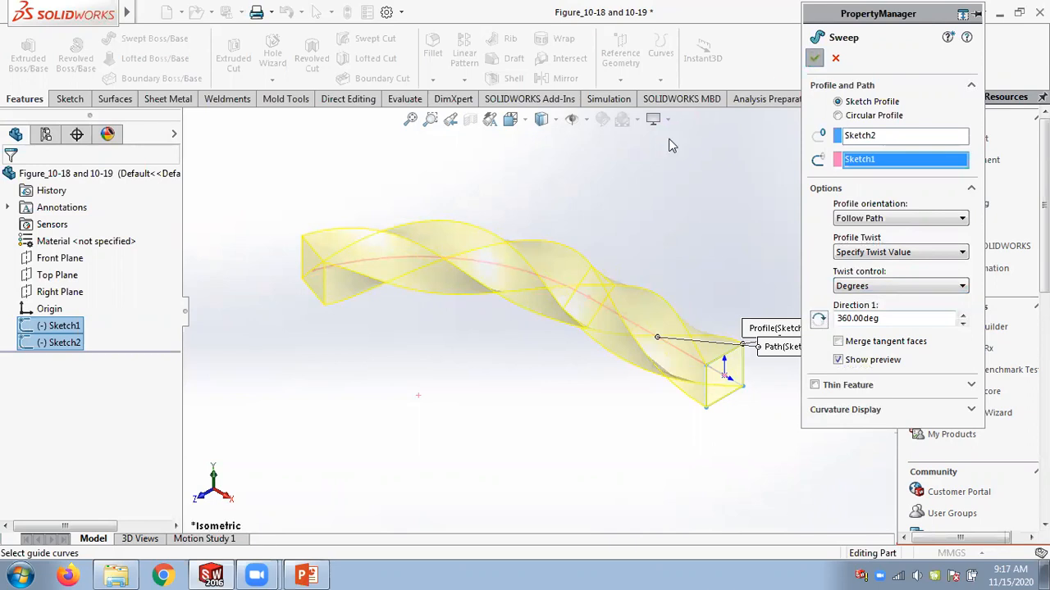
pyautogui.moveTo(729, 256); pyautogui.dragTo(722, 227, button='middle')
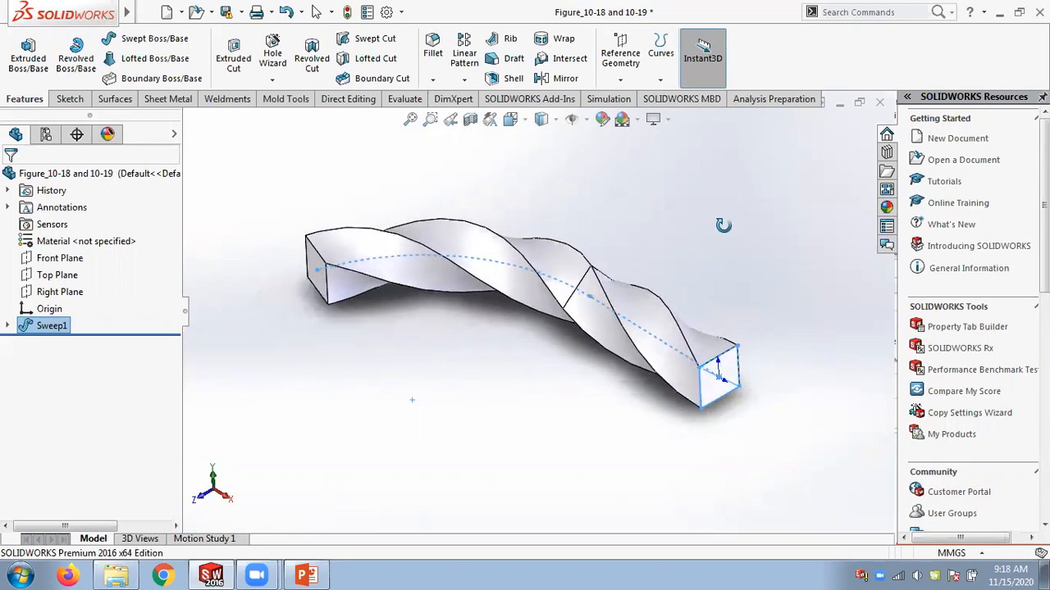
# Edit Sweep1, change the profile orientation to Keep Normal Constant, and confirm.
pyautogui.rightClick(50, 328)
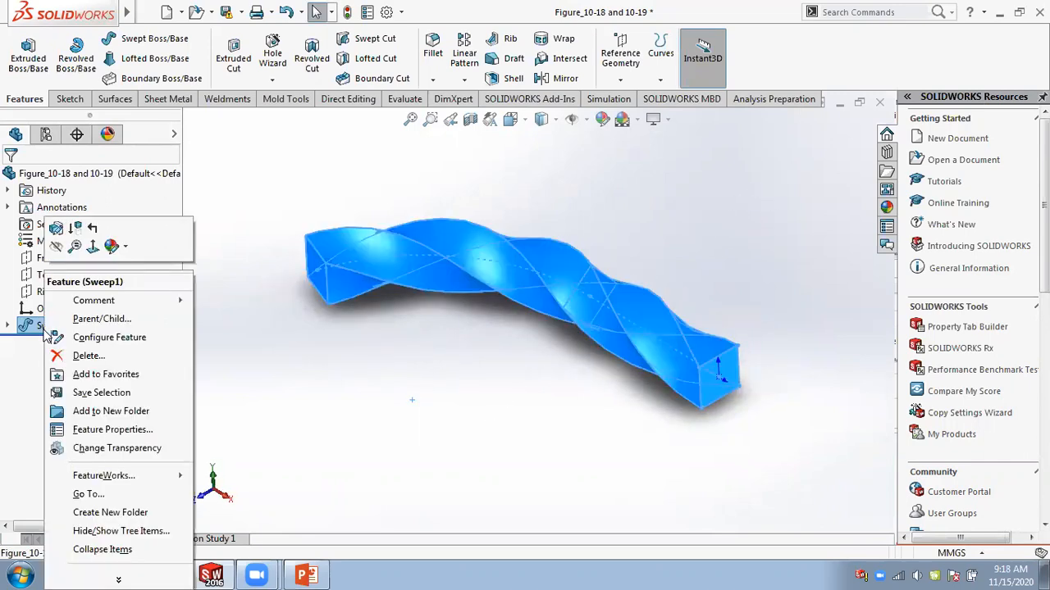
pyautogui.click(58, 229)
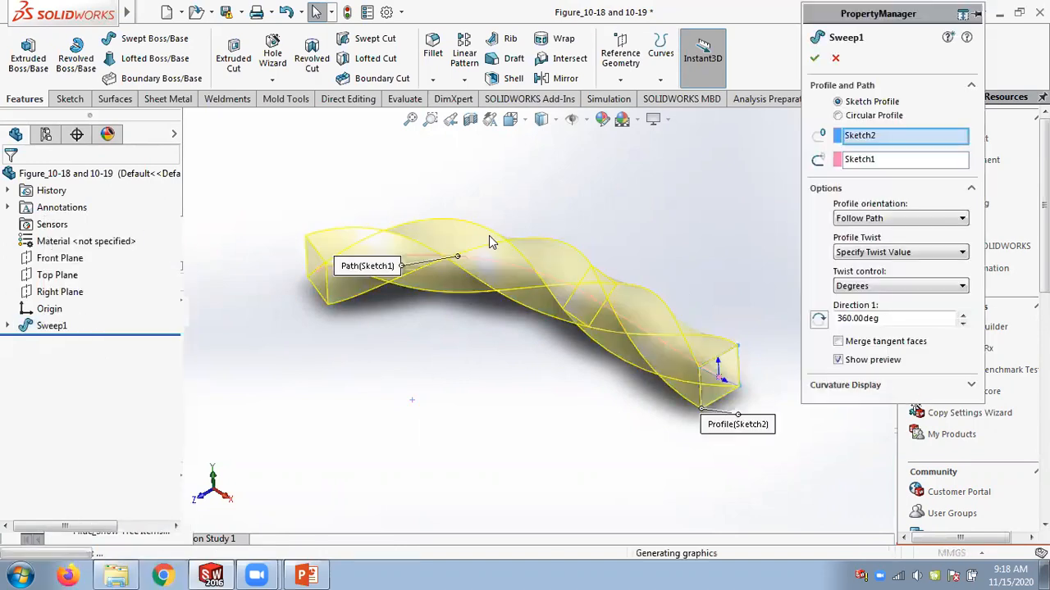
pyautogui.click(863, 220)
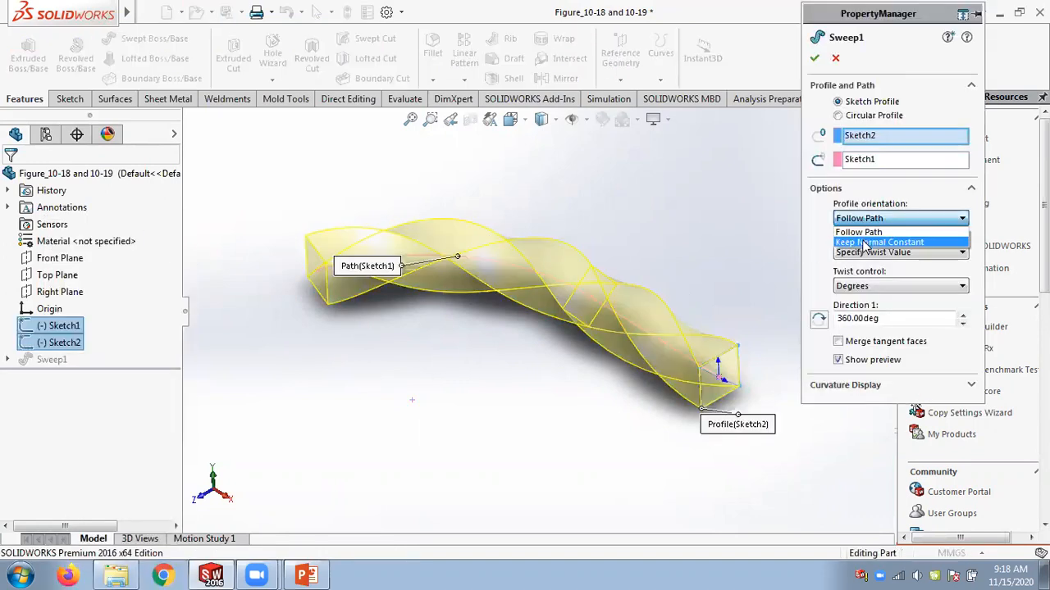
pyautogui.click(866, 243)
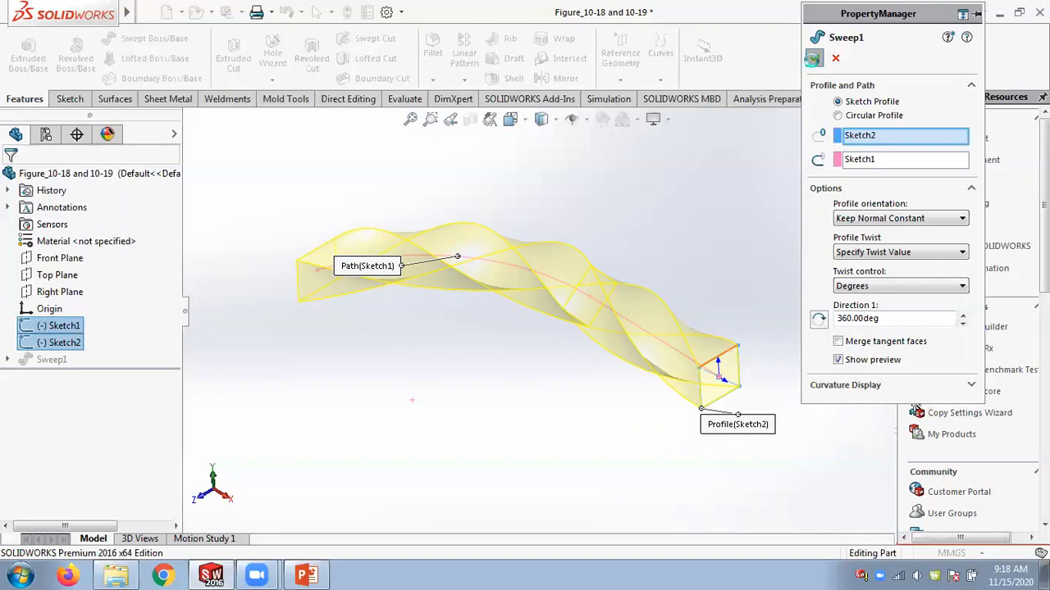
pyautogui.moveTo(700, 180)
pyautogui.mouseDown(button='middle')
pyautogui.moveTo(757, 313)
pyautogui.moveTo(715, 244)
pyautogui.moveTo(709, 353)
pyautogui.moveTo(670, 108)
pyautogui.moveTo(668, 136)
pyautogui.moveTo(693, 154)
pyautogui.moveTo(696, 173)
pyautogui.mouseUp(button='middle')
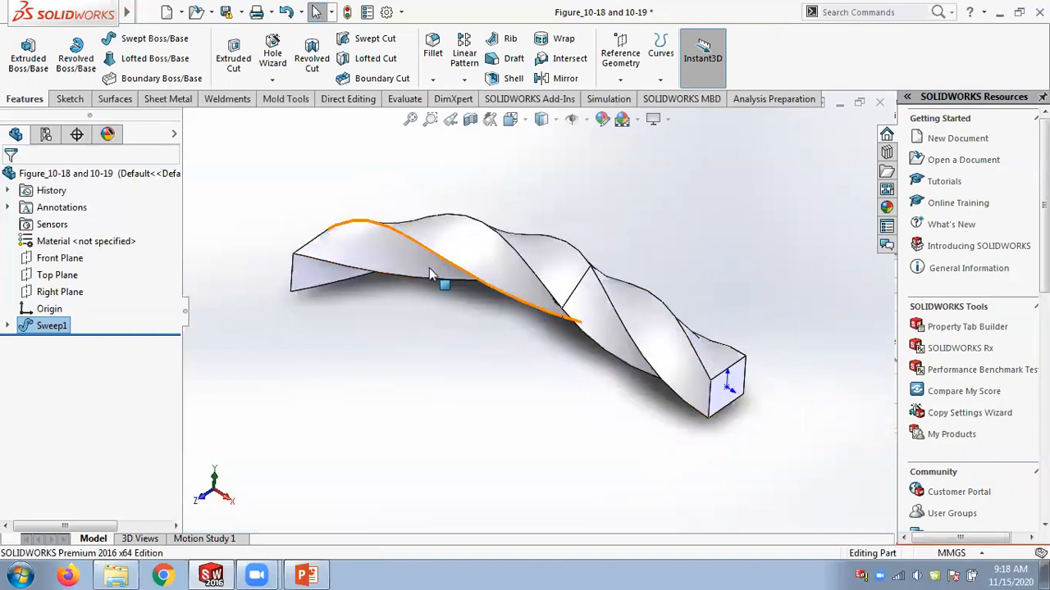
# Edit Sweep1 again, set the twist angle to 720 deg, and confirm.
pyautogui.moveTo(450, 193); pyautogui.dragTo(327, 241, button='middle')
pyautogui.rightClick(51, 325)
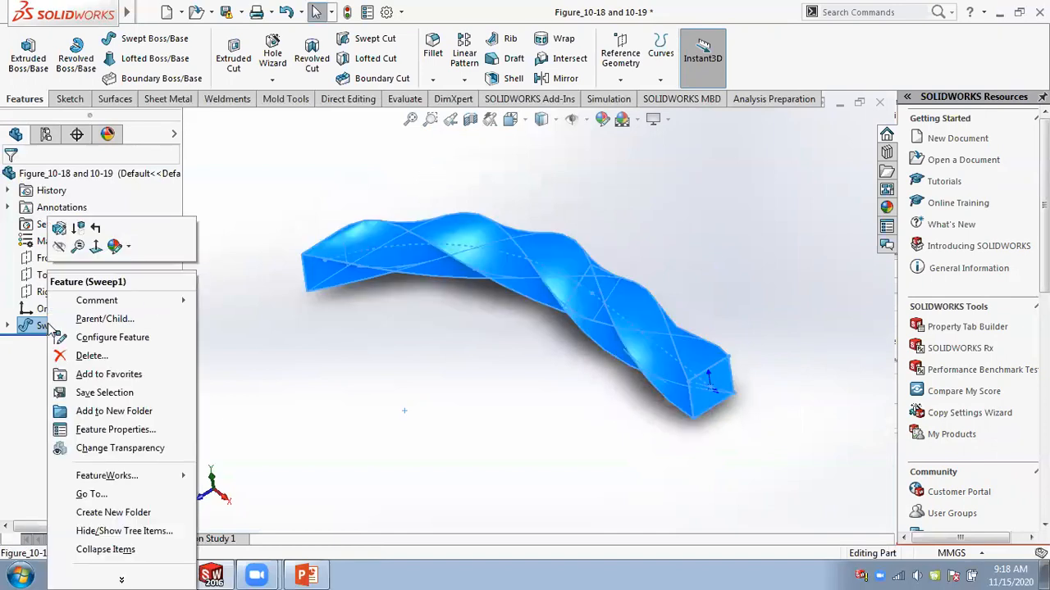
pyautogui.click(60, 231)
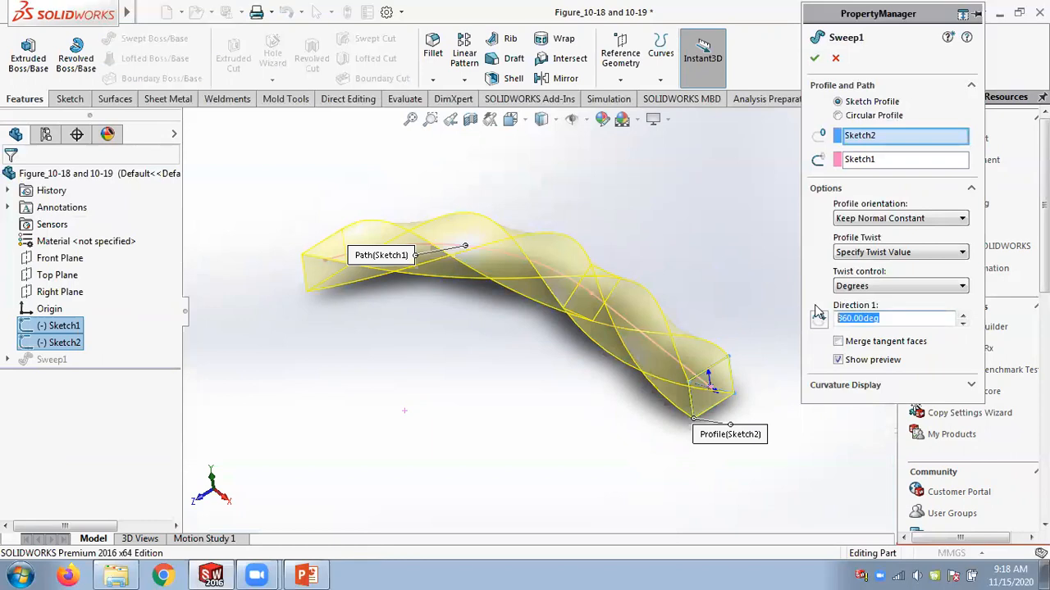
pyautogui.write('180')
pyautogui.press('Return')
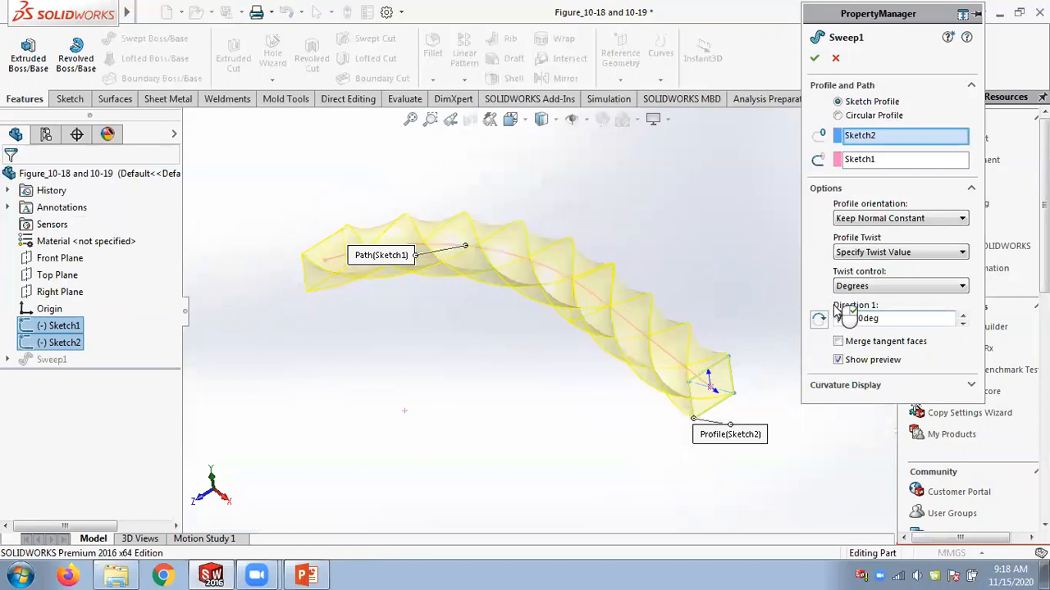
pyautogui.click(814, 58)
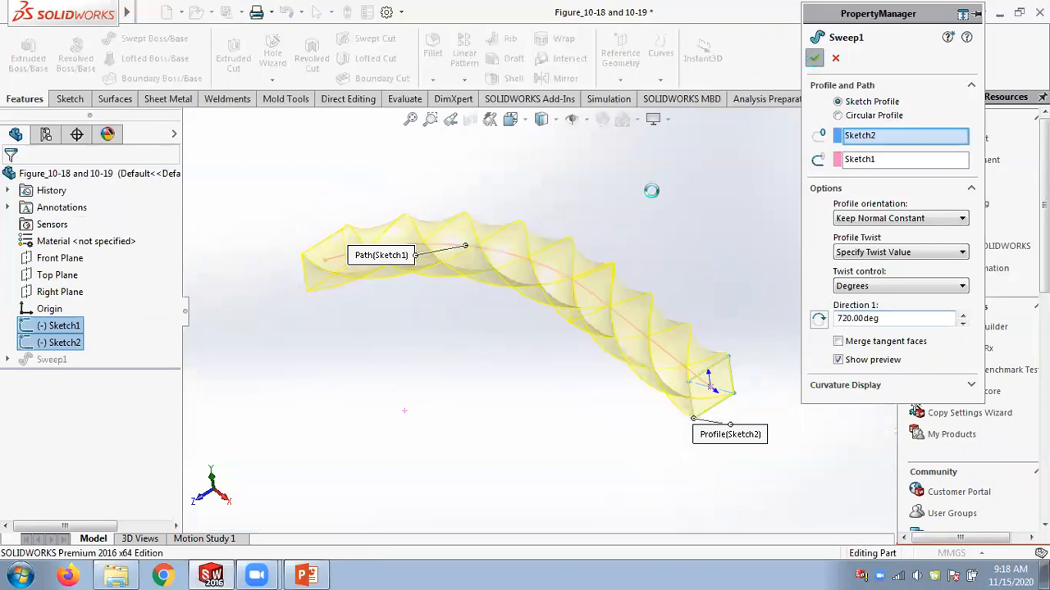
# Edit Sweep1, switch the profile orientation back to Follow Path, and confirm.
pyautogui.moveTo(679, 156); pyautogui.dragTo(721, 246, button='middle')
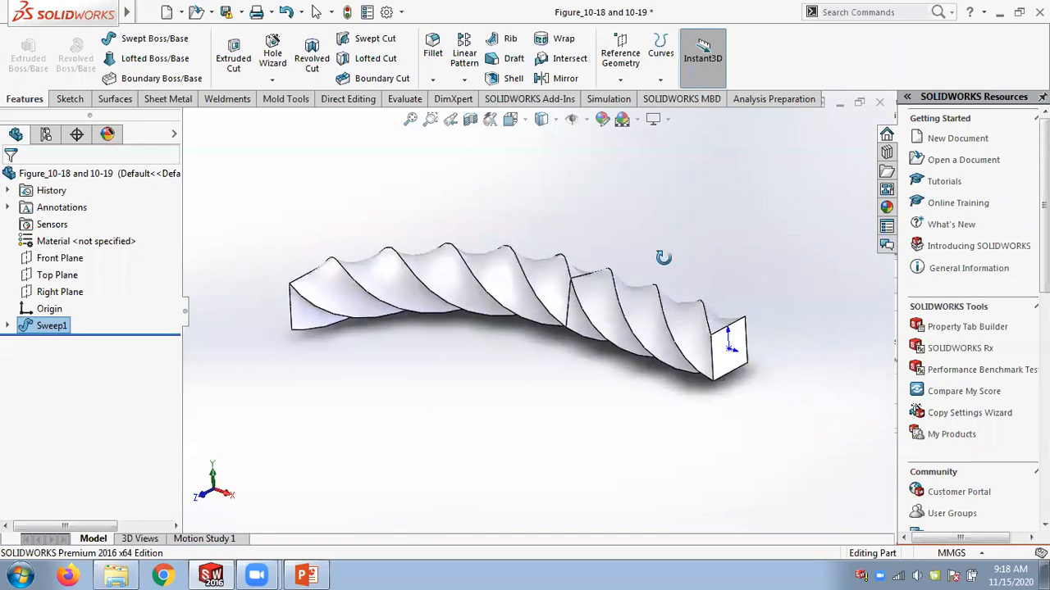
pyautogui.rightClick(50, 326)
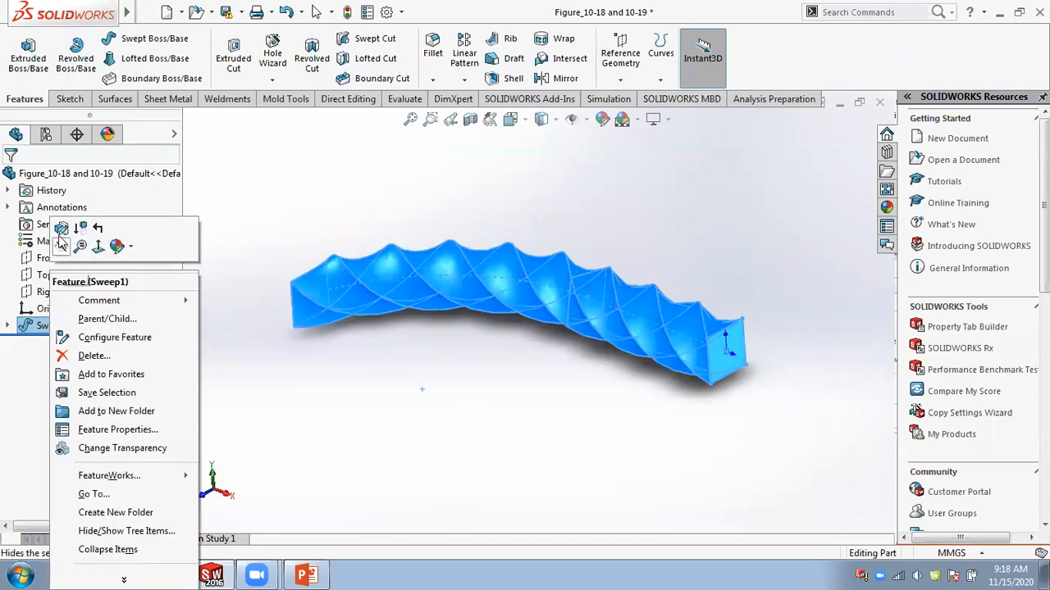
pyautogui.click(665, 234)
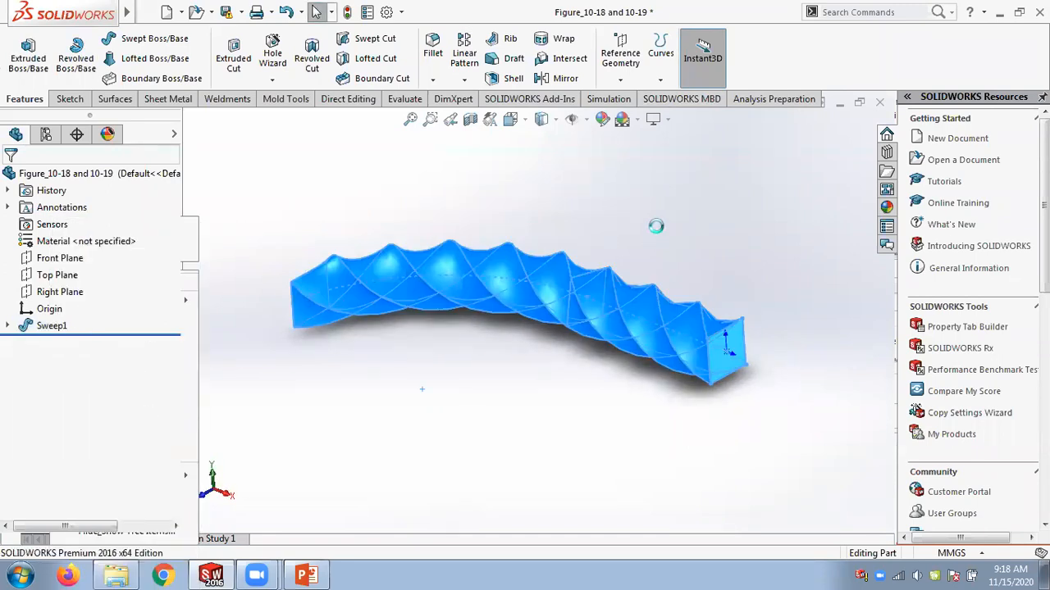
pyautogui.click(855, 219)
pyautogui.click(857, 232)
pyautogui.click(814, 61)
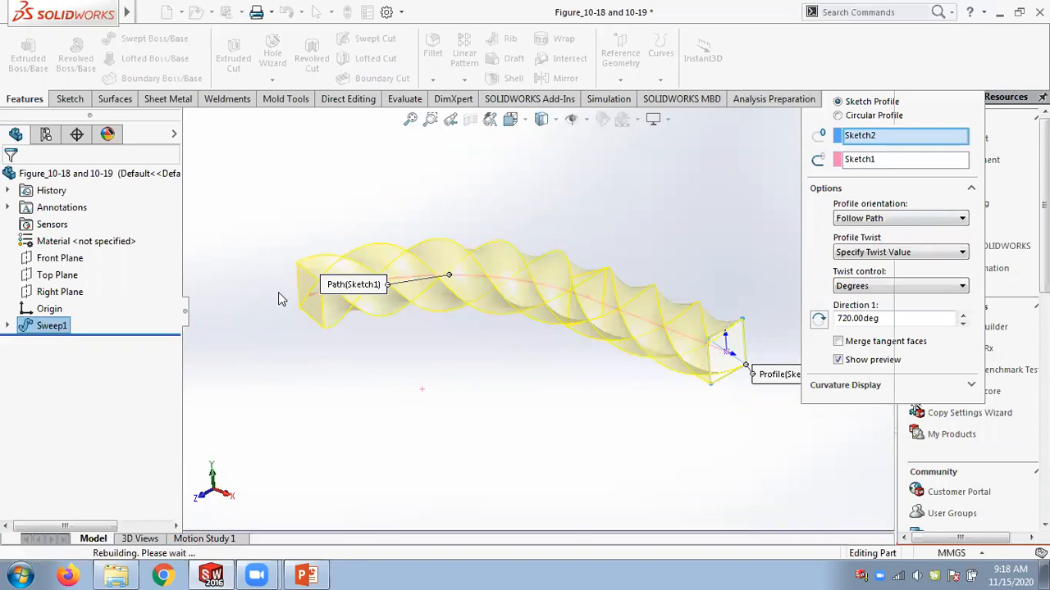
# Compare the twisted sweep with the presentation slide on twist options, then return to the part.
pyautogui.moveTo(511, 211)
pyautogui.mouseDown(button='middle')
pyautogui.moveTo(576, 373)
pyautogui.moveTo(525, 246)
pyautogui.moveTo(467, 164)
pyautogui.moveTo(489, 206)
pyautogui.moveTo(495, 166)
pyautogui.moveTo(502, 204)
pyautogui.mouseUp(button='middle')
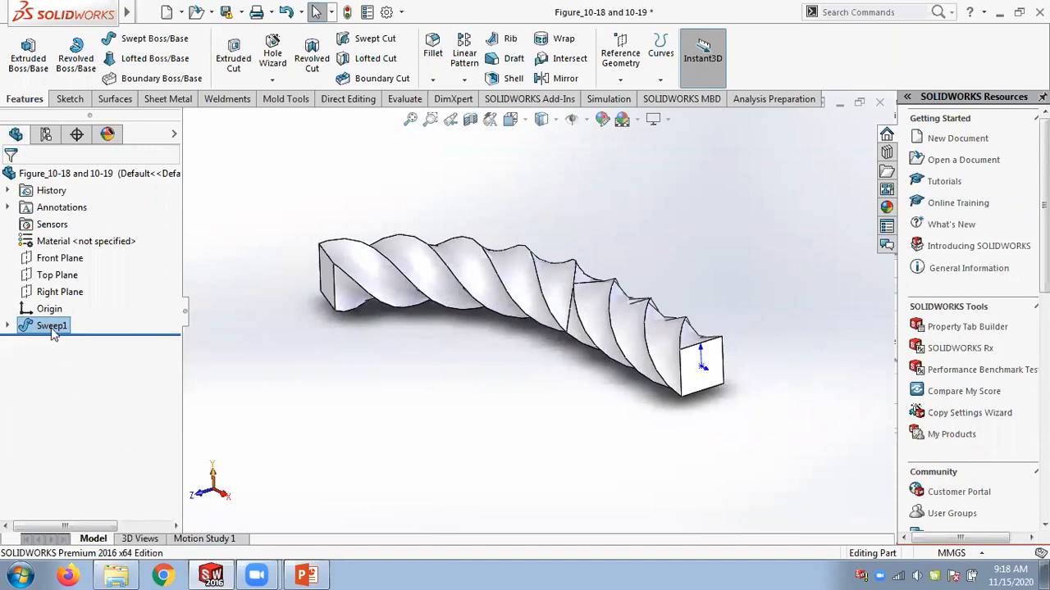
pyautogui.click(303, 575)
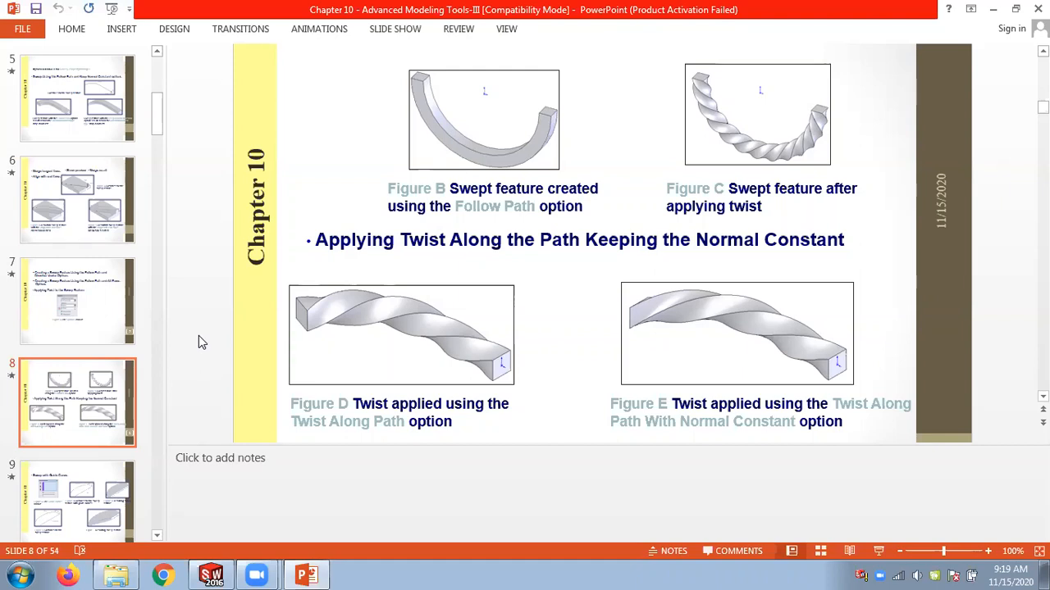
pyautogui.click(213, 574)
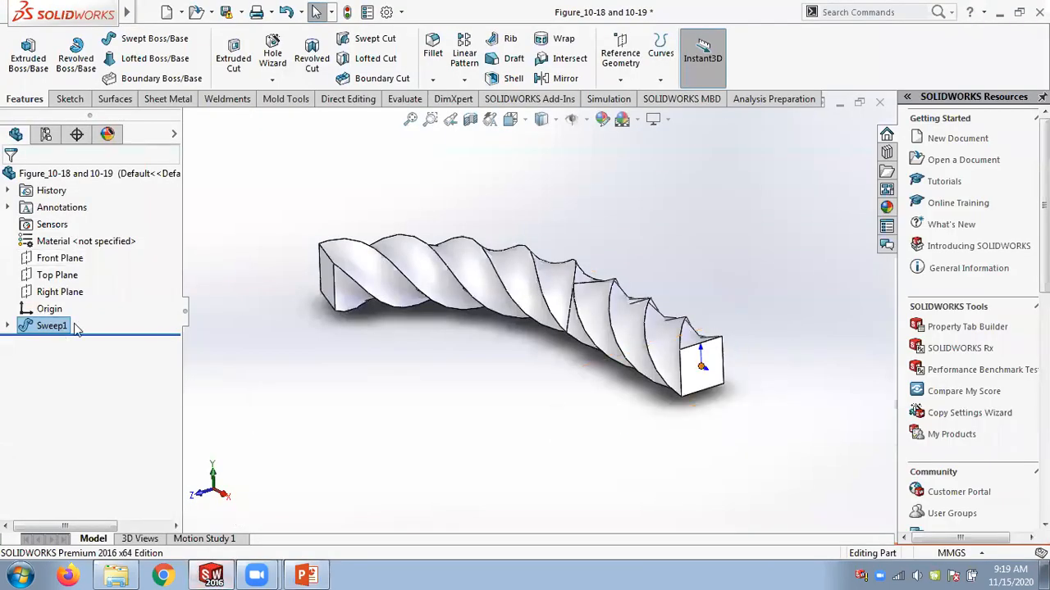
# Open Sweep1 for editing, review the presentation slides on sweeps with guide curves, then close the editor unchanged.
pyautogui.rightClick(69, 327)
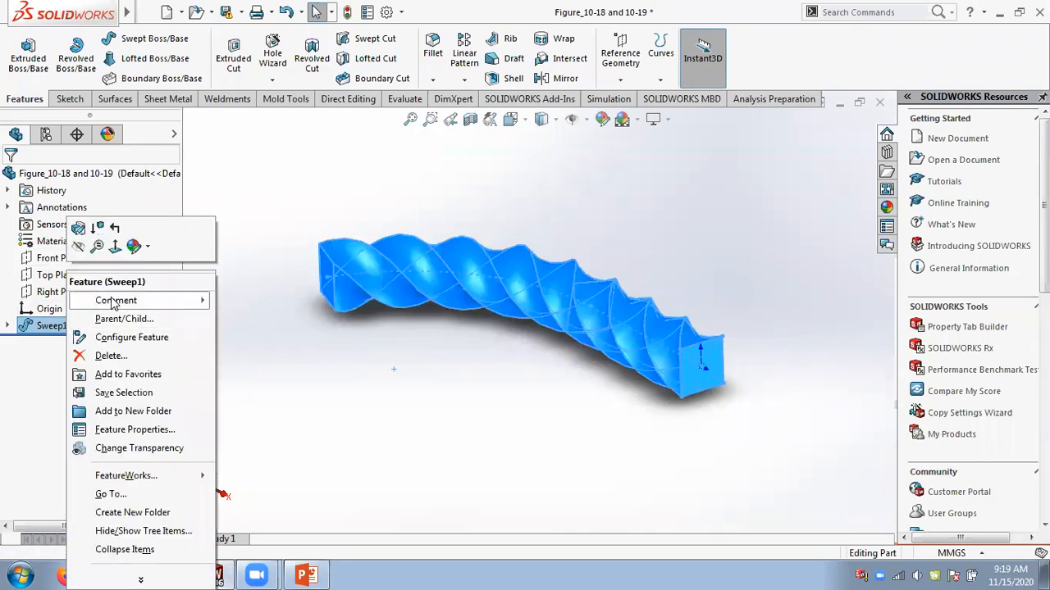
pyautogui.click(75, 232)
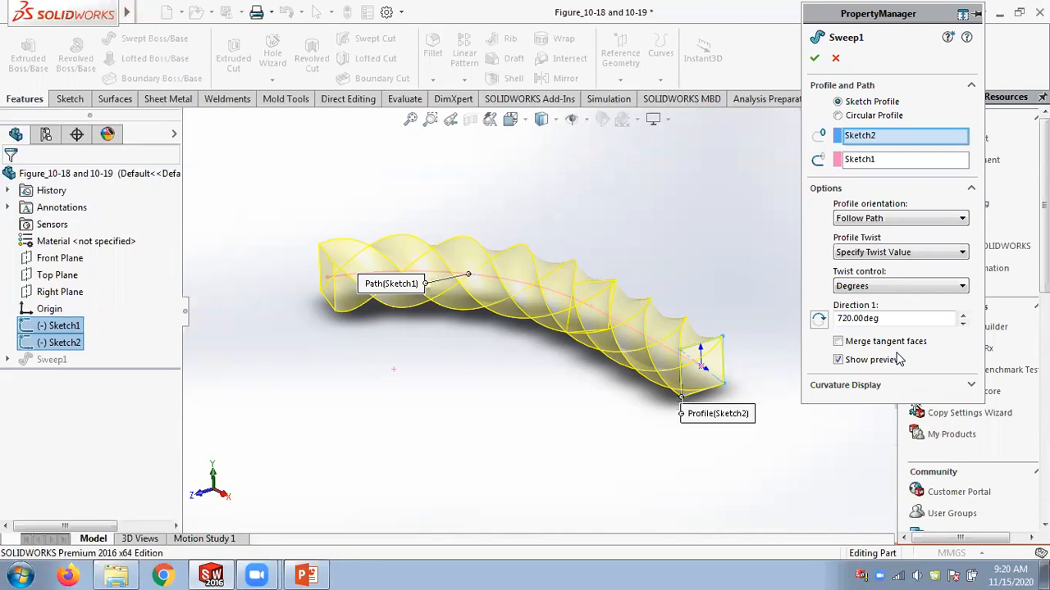
pyautogui.click(306, 576)
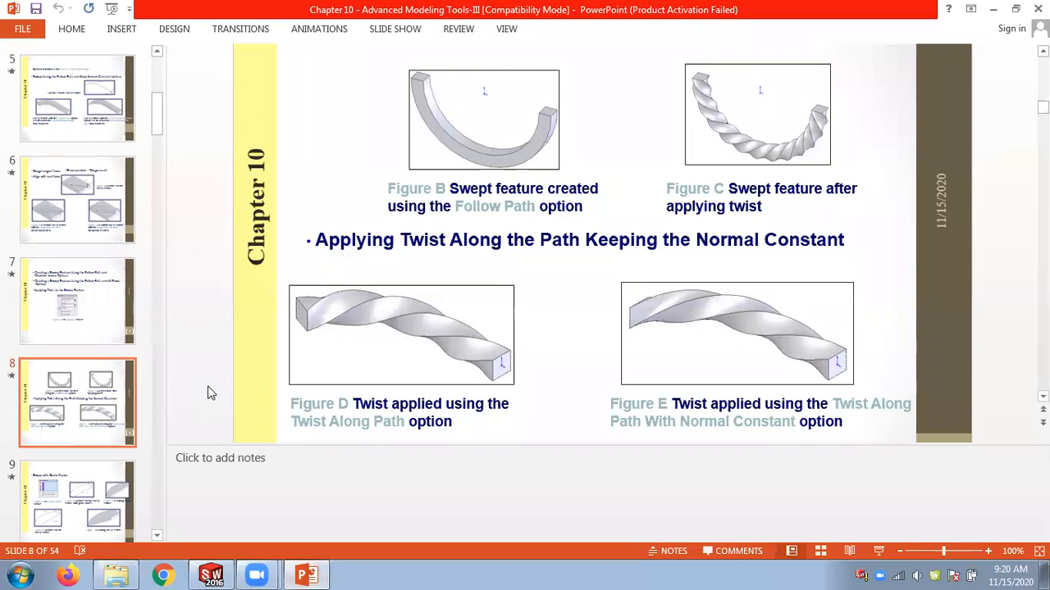
pyautogui.scroll(-2, 209, 393)
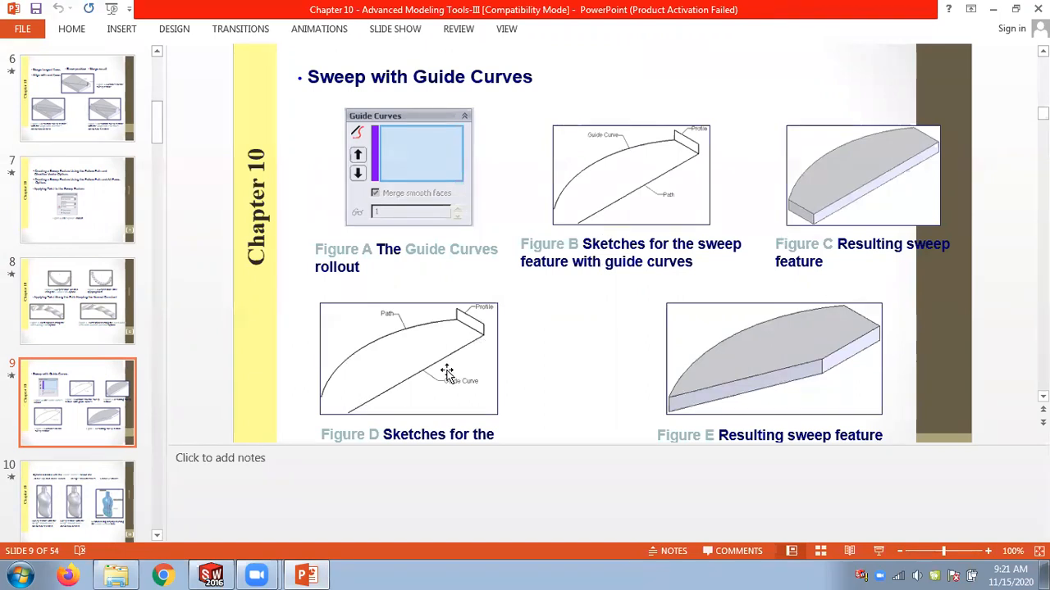
pyautogui.press('pagedown')
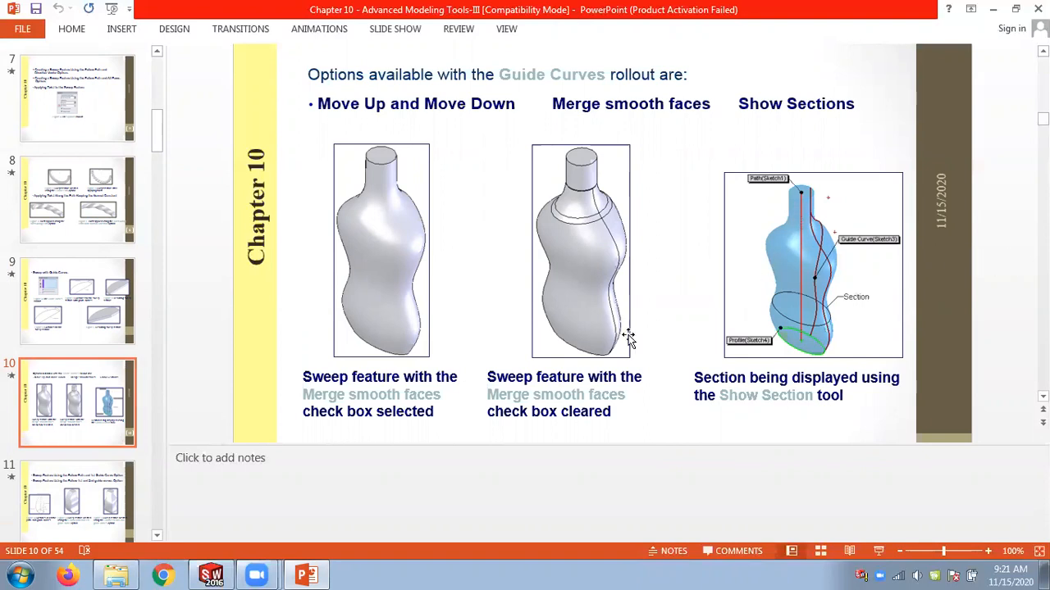
pyautogui.click(212, 575)
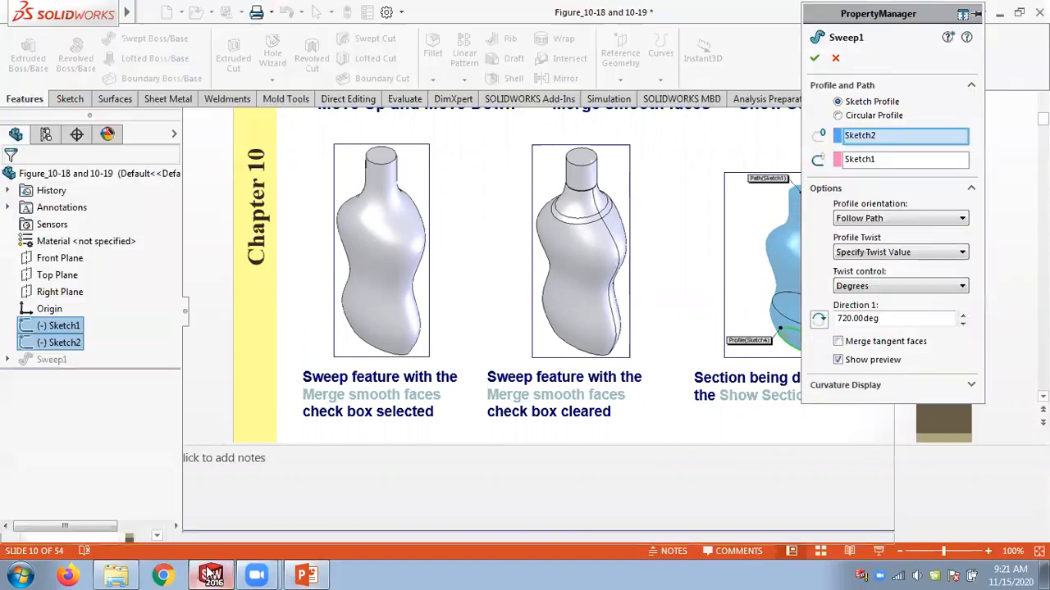
pyautogui.click(815, 57)
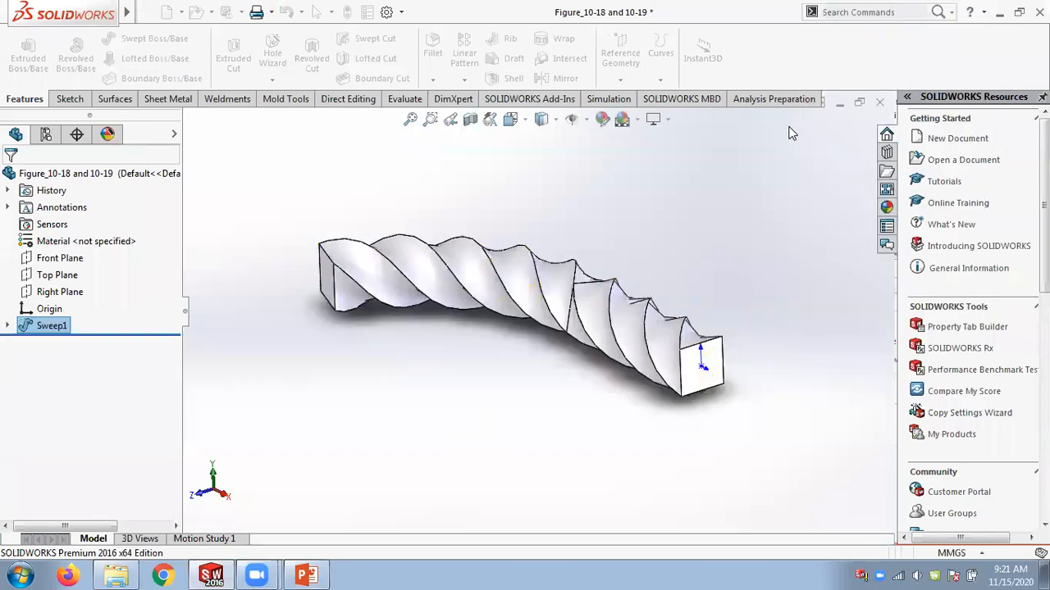
# Close the current part without saving and open the part Figure_10-21 to 10-24 from the Chap 10 folder.
pyautogui.click(882, 104)
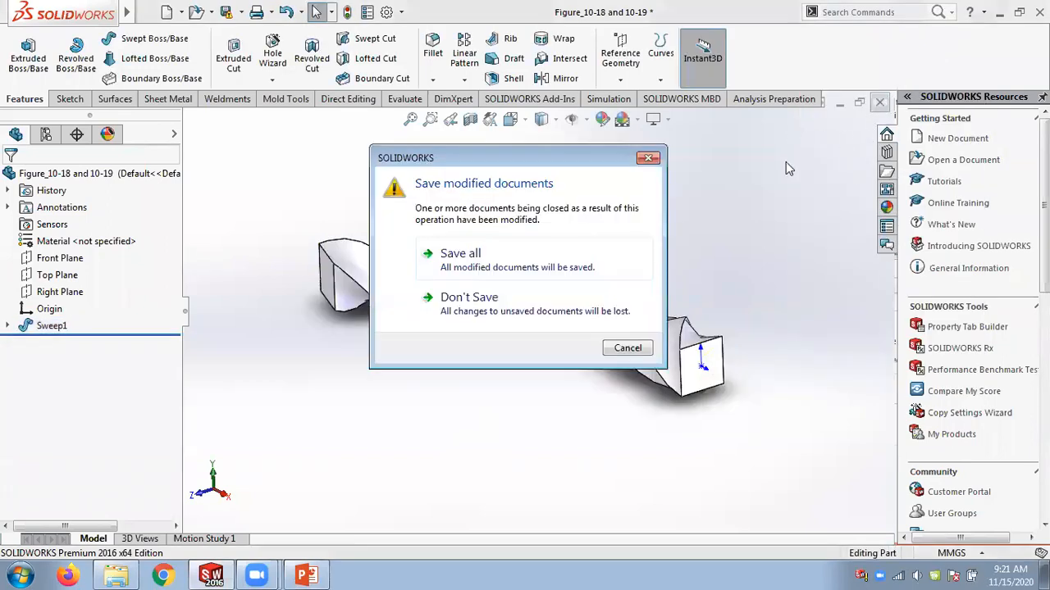
pyautogui.click(535, 288)
pyautogui.click(211, 11)
pyautogui.click(226, 32)
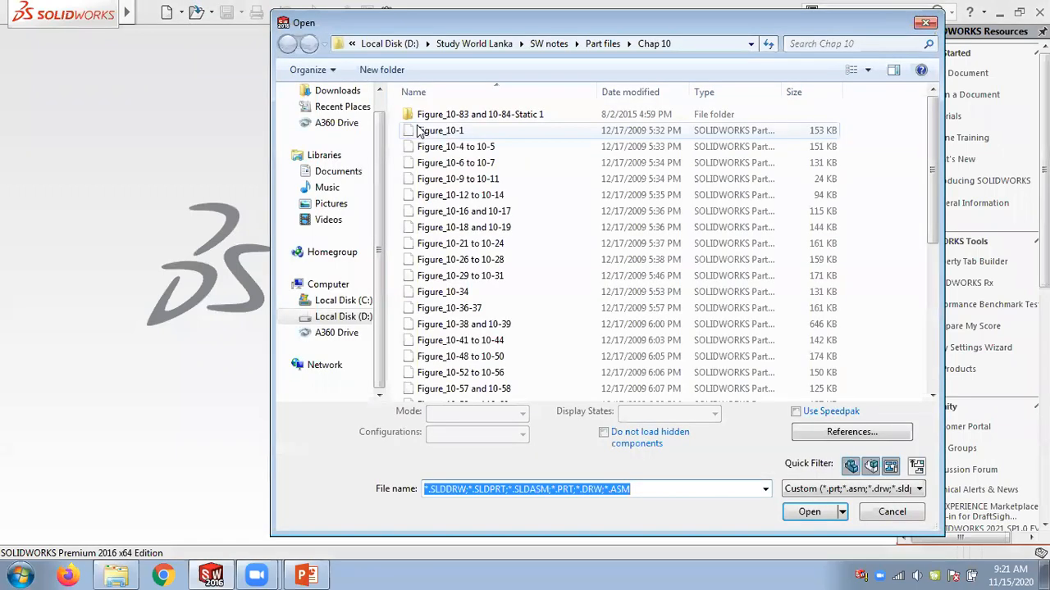
pyautogui.click(868, 71)
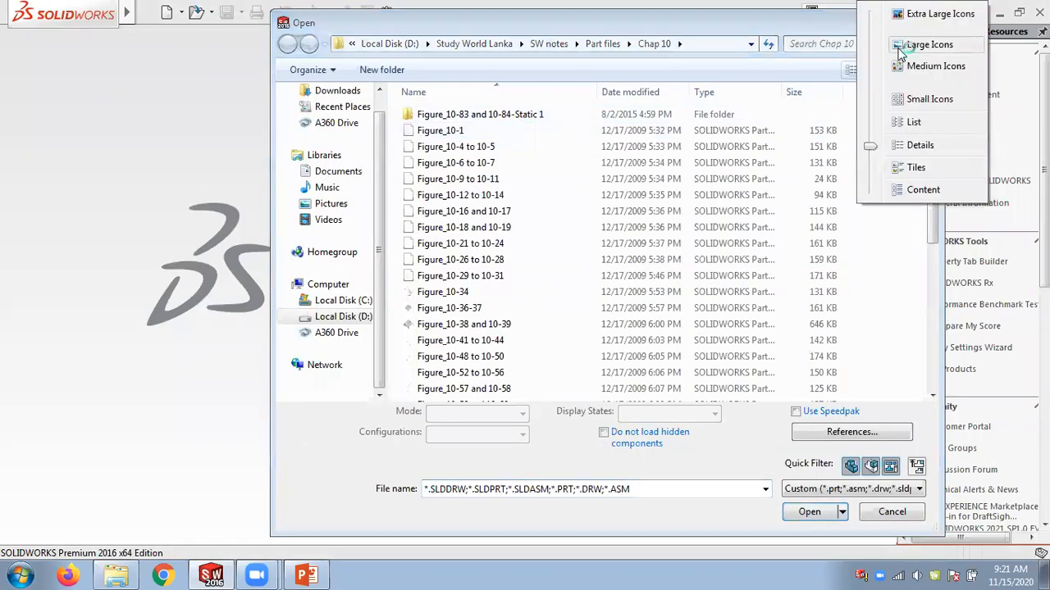
pyautogui.click(884, 43)
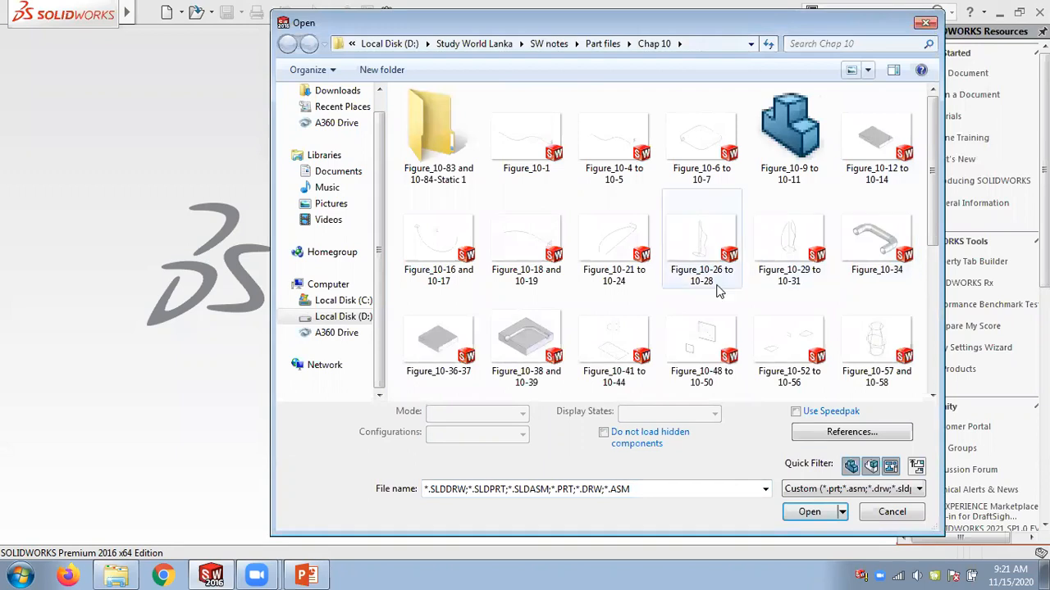
pyautogui.doubleClick(612, 227)
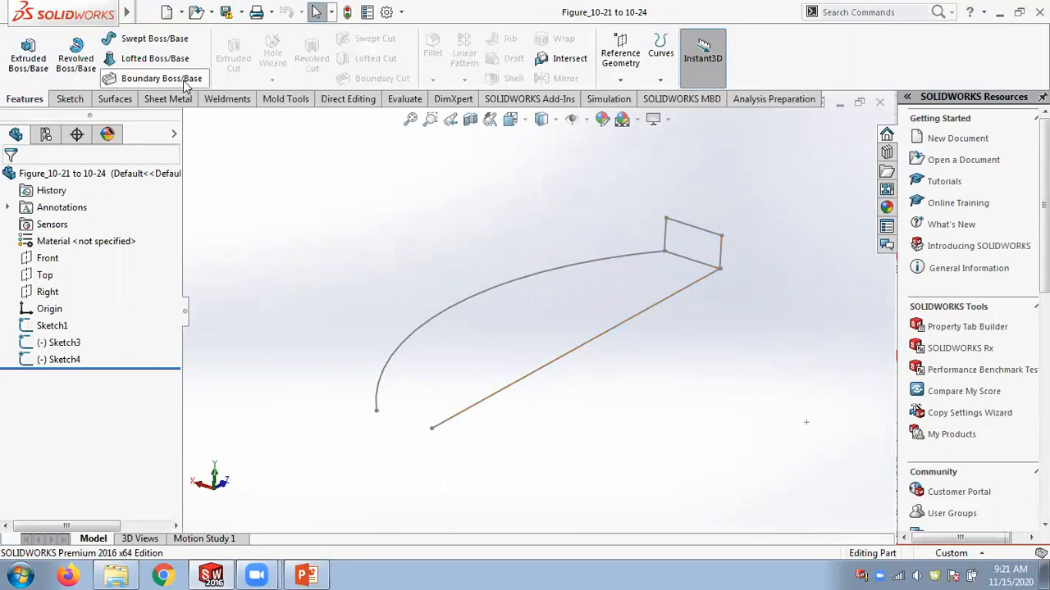
# Start a swept boss using Sketch4 as profile, the straight Sketch1 as path and the arc Sketch3 as guide curve.
pyautogui.click(169, 41)
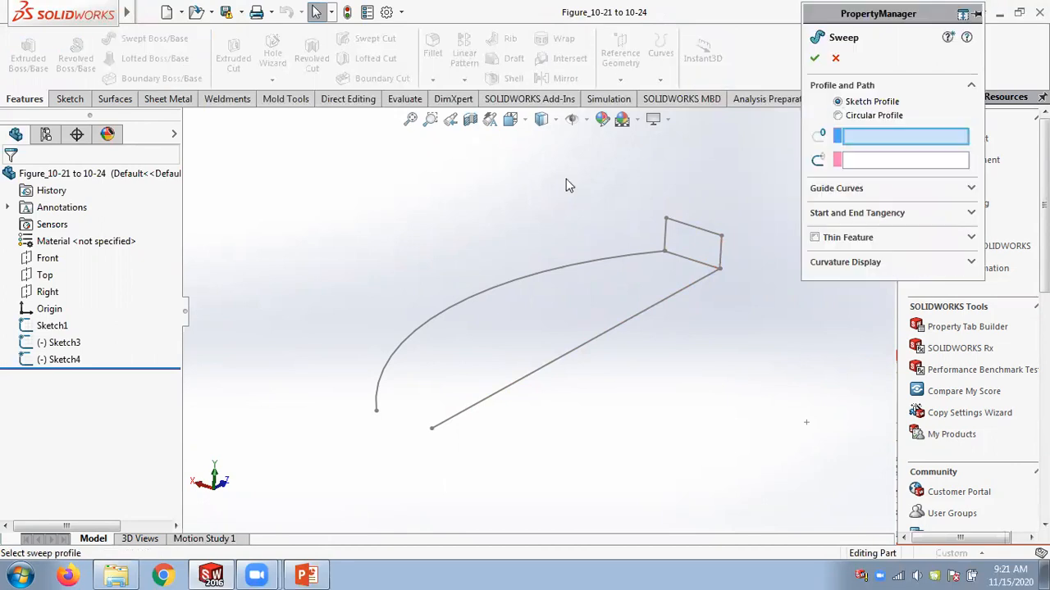
pyautogui.click(699, 244)
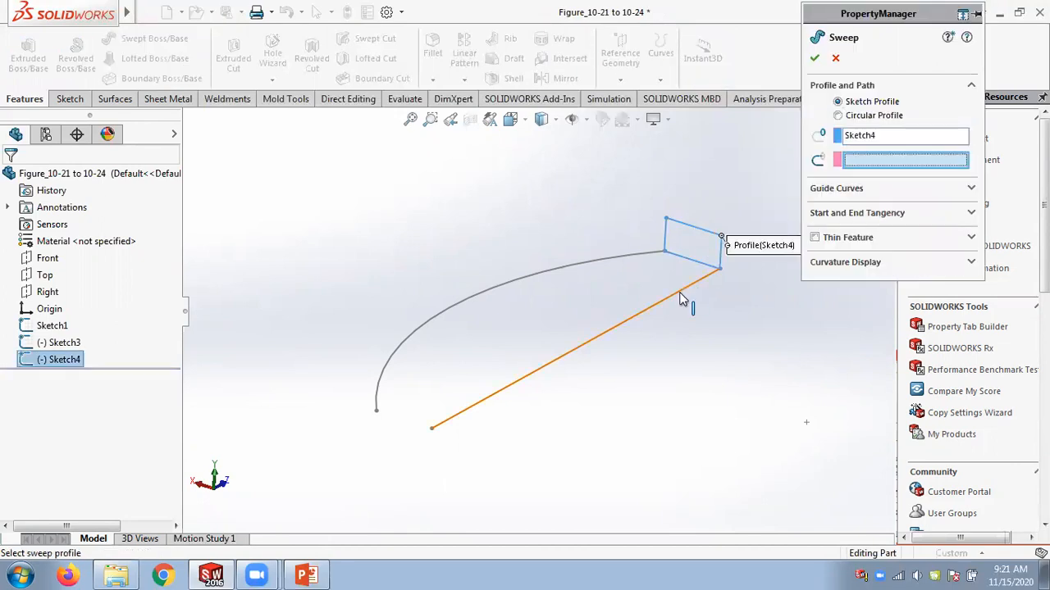
pyautogui.click(679, 299)
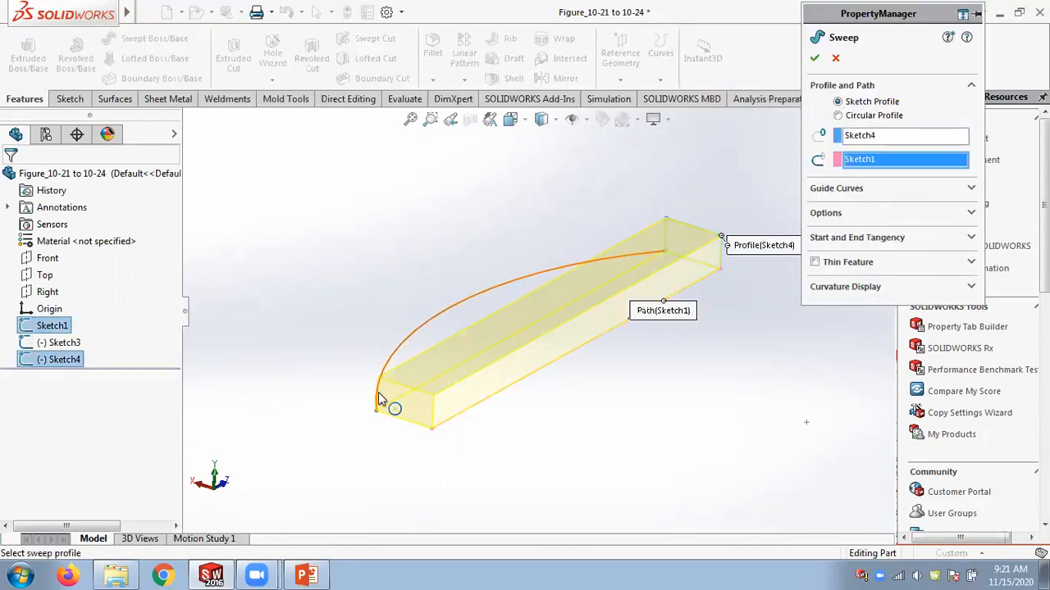
pyautogui.click(836, 190)
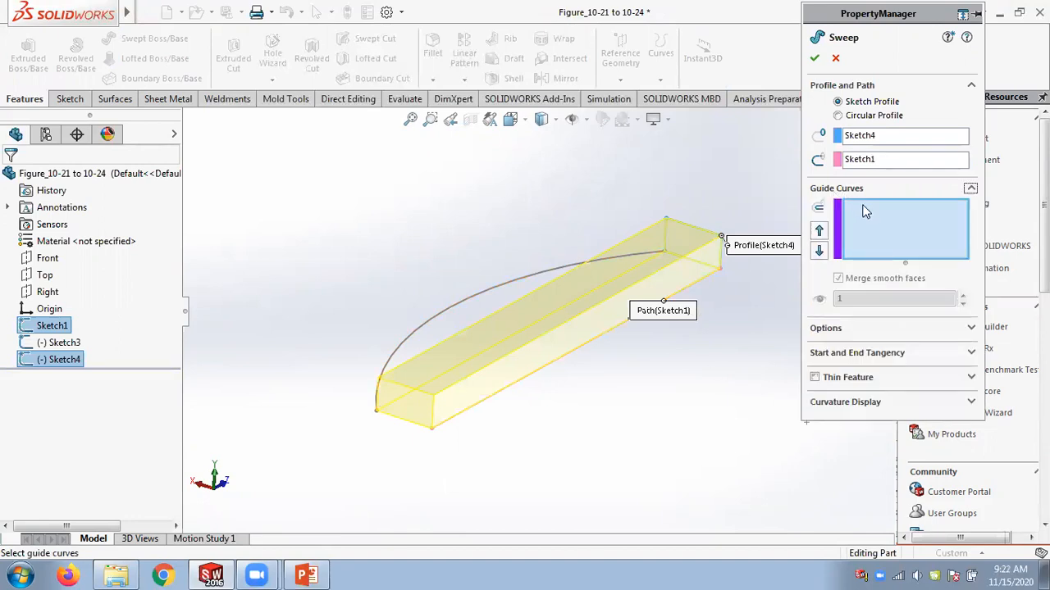
pyautogui.click(453, 303)
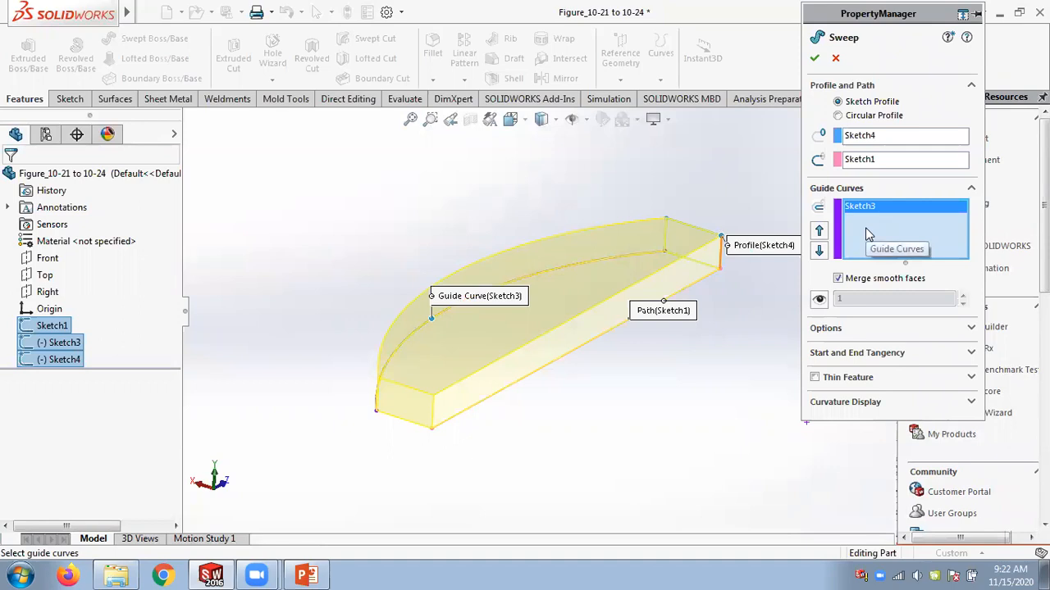
# Clear the guide curve and path, then make the arc Sketch3 the path and the line Sketch1 the guide curve.
pyautogui.click(875, 139)
pyautogui.click(875, 162)
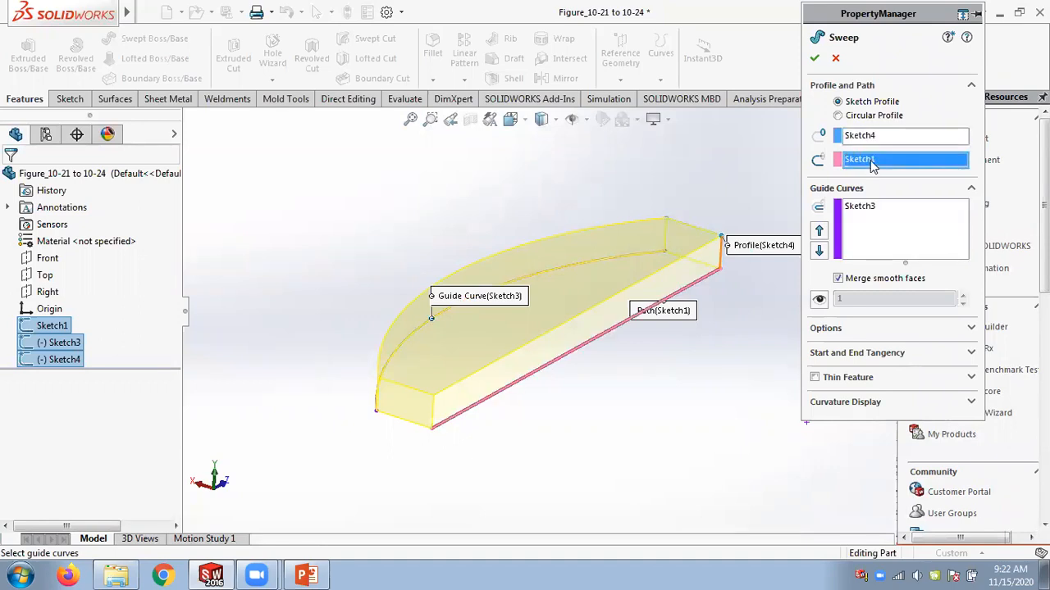
pyautogui.click(868, 207)
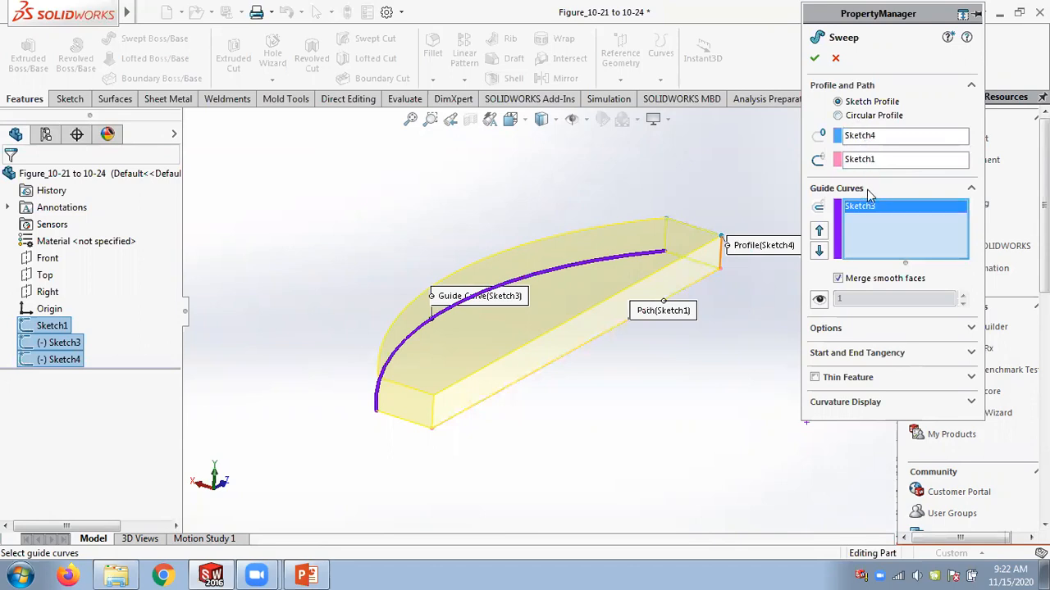
pyautogui.rightClick(868, 208)
pyautogui.click(920, 211)
pyautogui.click(867, 160)
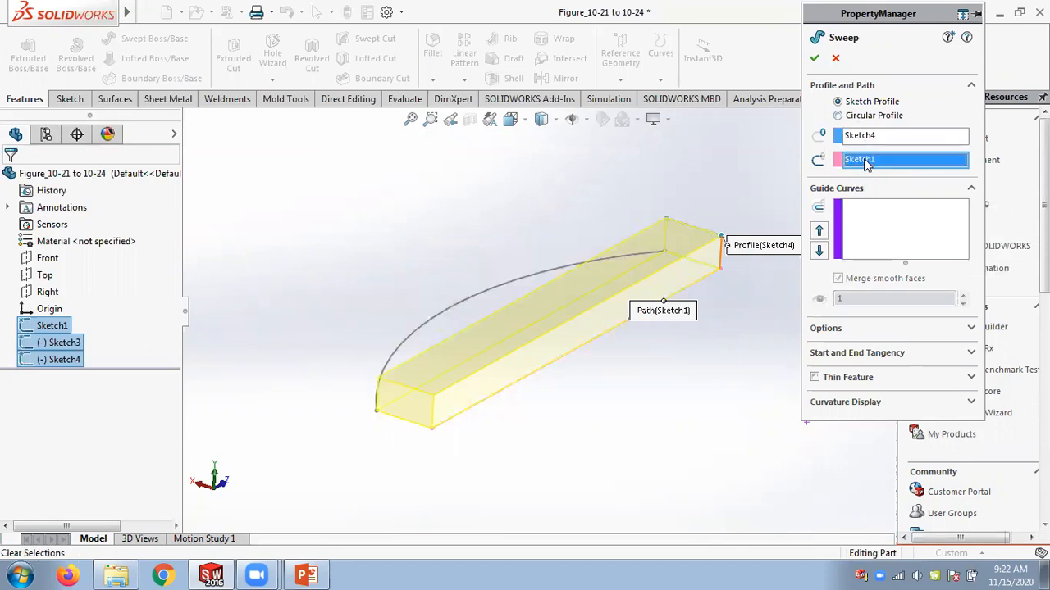
pyautogui.rightClick(867, 162)
pyautogui.click(871, 170)
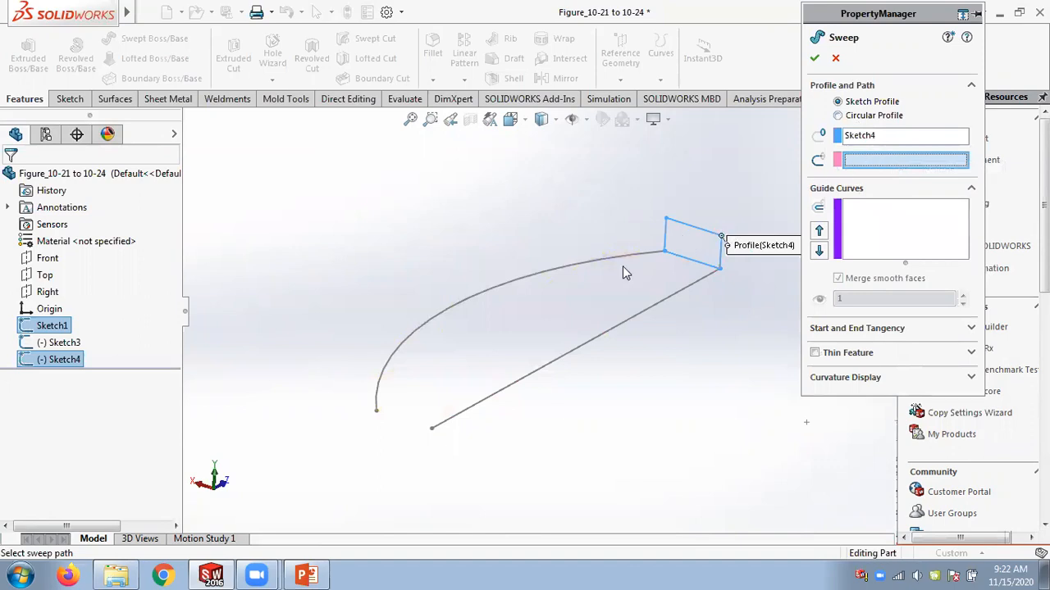
pyautogui.click(602, 262)
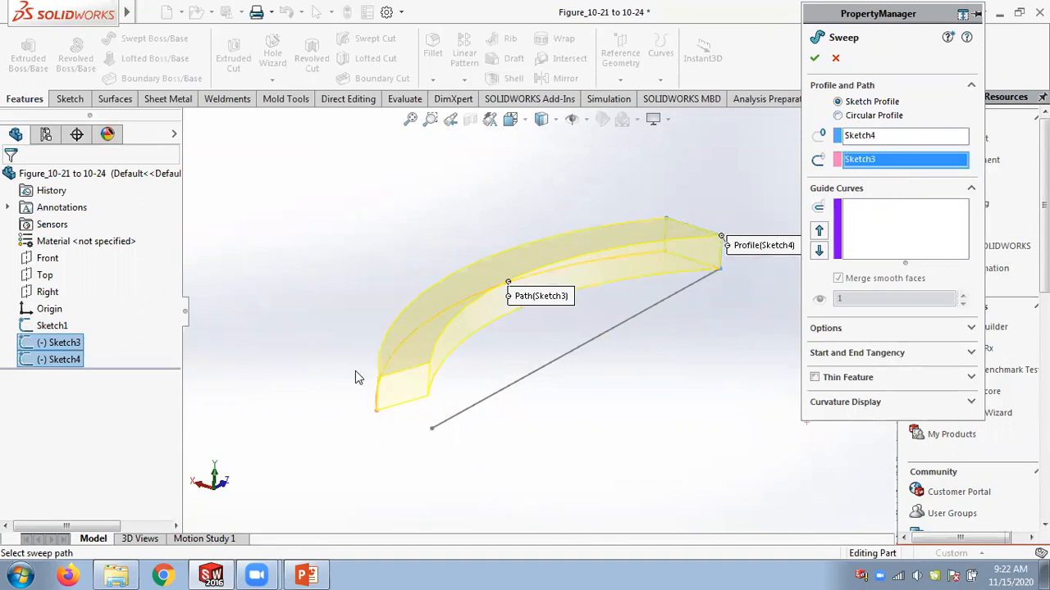
pyautogui.click(892, 232)
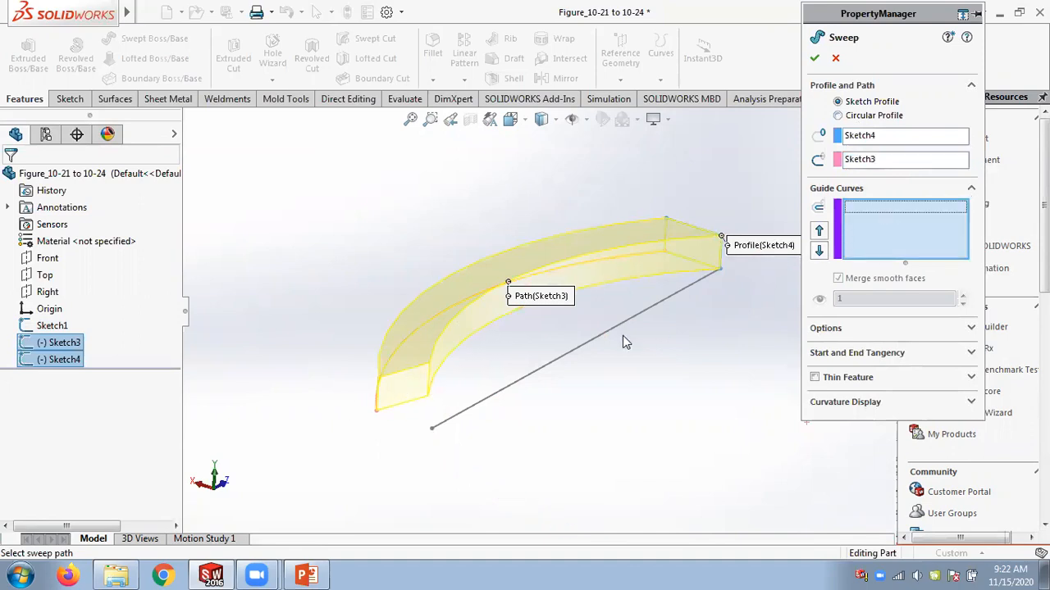
pyautogui.click(600, 336)
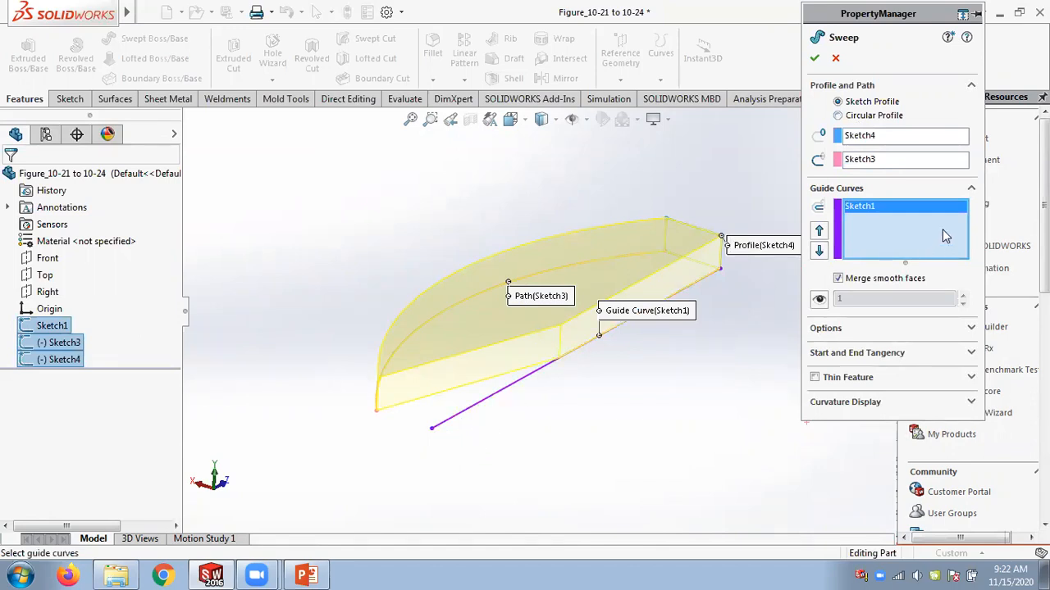
# Clear the selections again and reassign Sketch1 as the path and Sketch3 as the guide curve.
pyautogui.rightClick(876, 213)
pyautogui.click(900, 216)
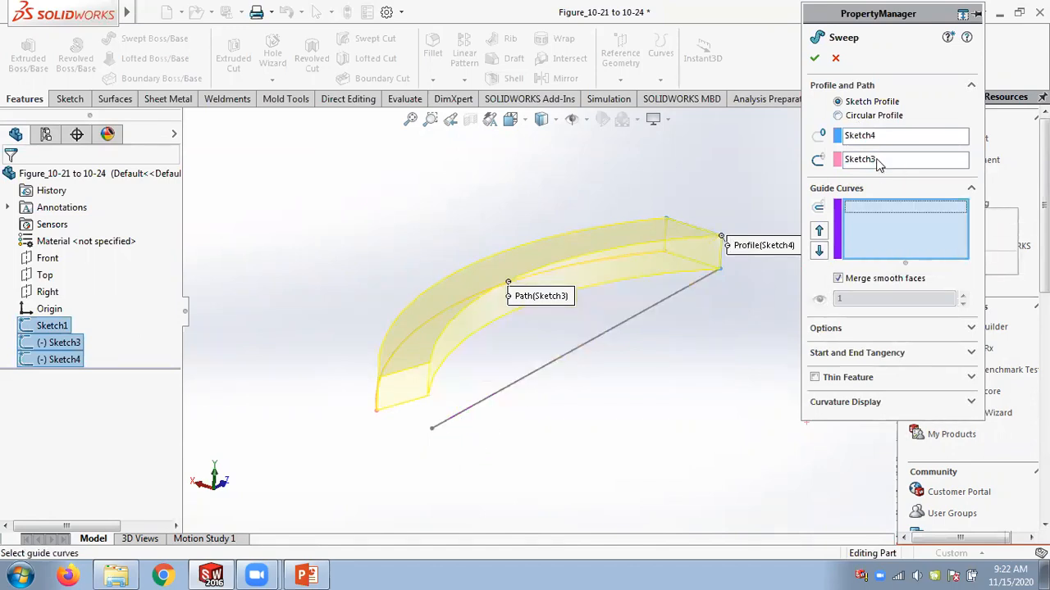
pyautogui.click(874, 161)
pyautogui.rightClick(874, 162)
pyautogui.click(902, 170)
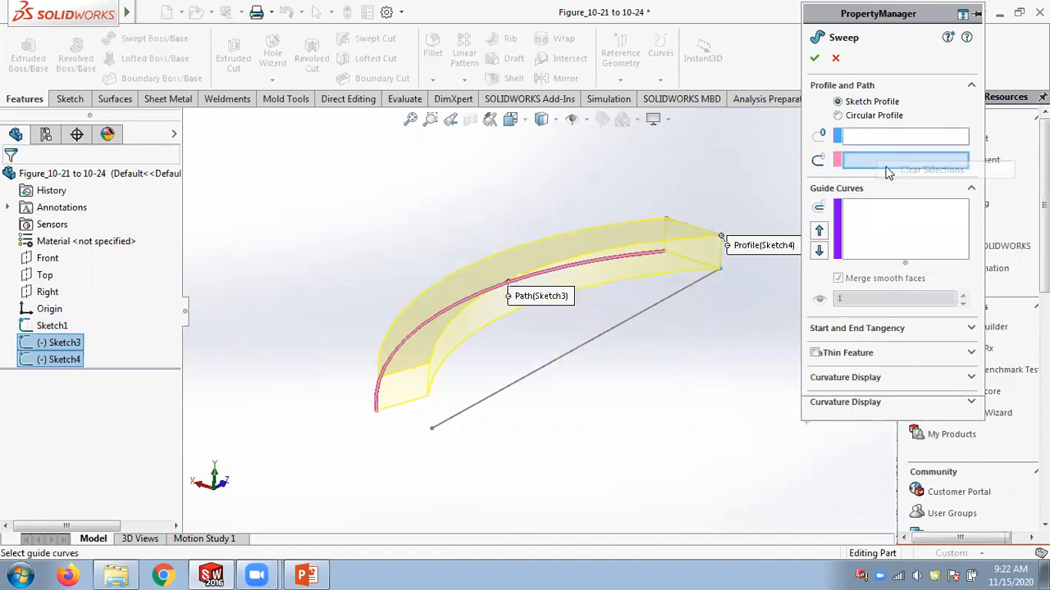
pyautogui.click(653, 306)
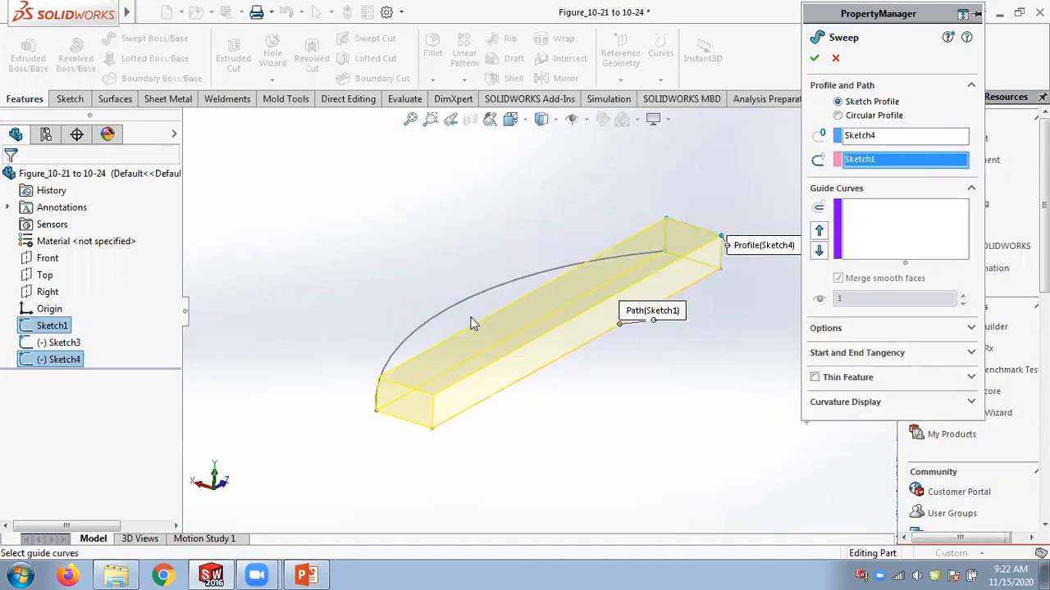
pyautogui.click(885, 206)
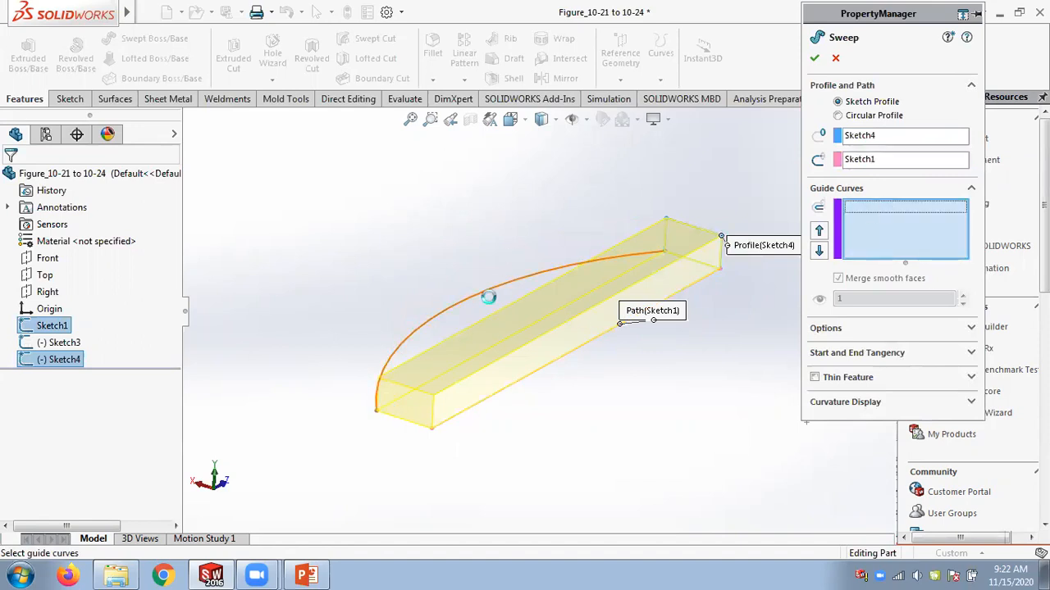
pyautogui.click(488, 290)
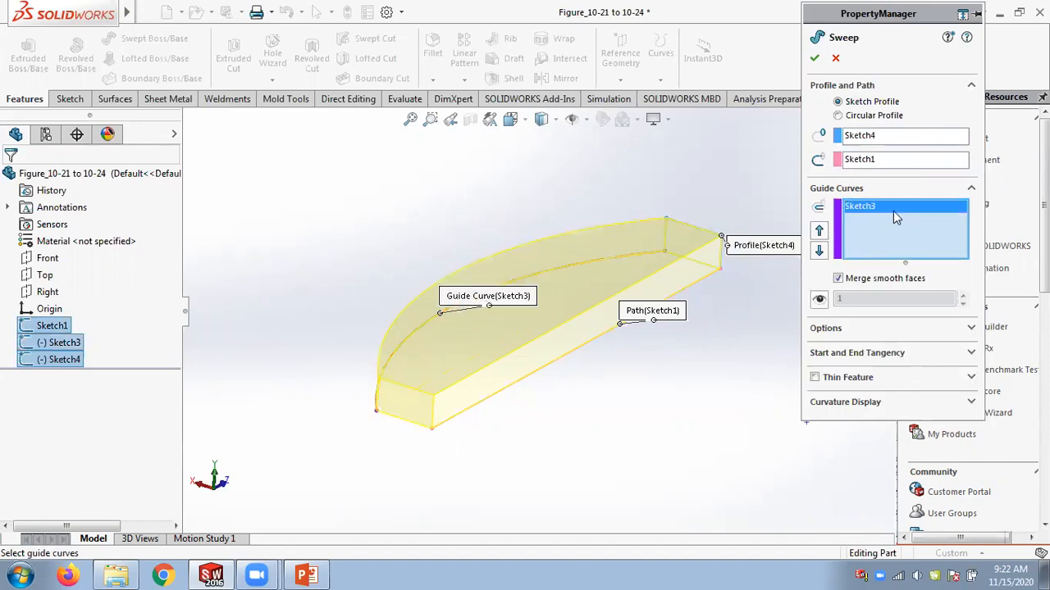
# Clear guide curve and path once more, set Sketch3 as path and Sketch1 as guide curve, and confirm the sweep.
pyautogui.rightClick(893, 209)
pyautogui.click(950, 220)
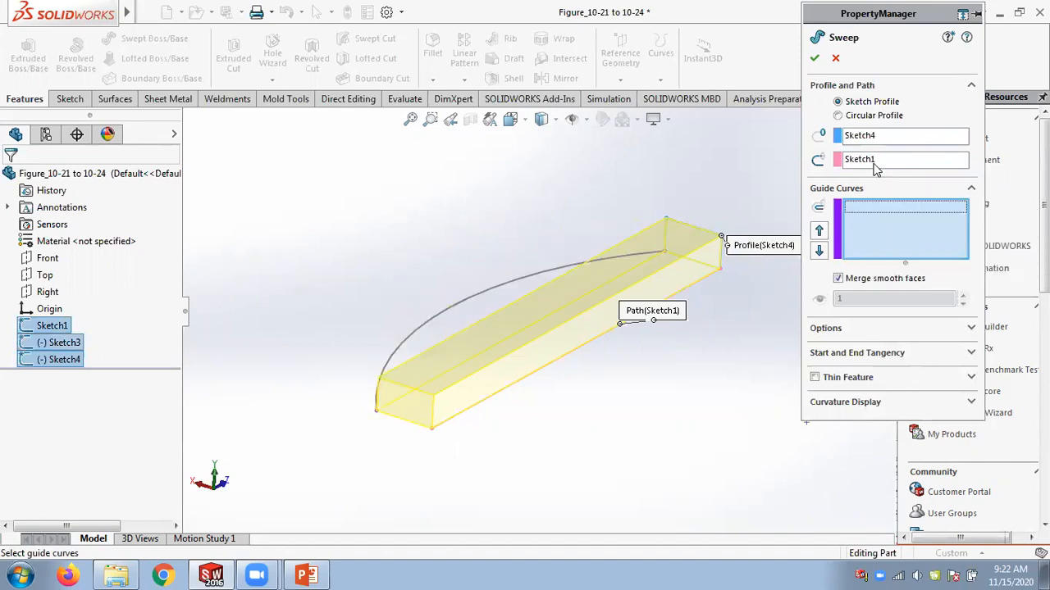
pyautogui.rightClick(875, 162)
pyautogui.click(906, 169)
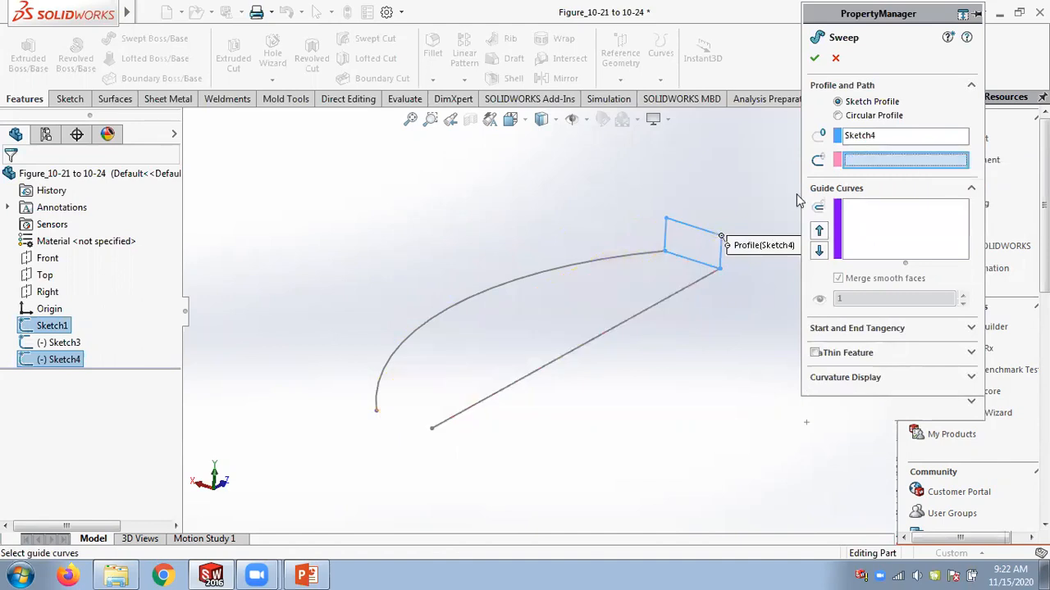
pyautogui.click(563, 268)
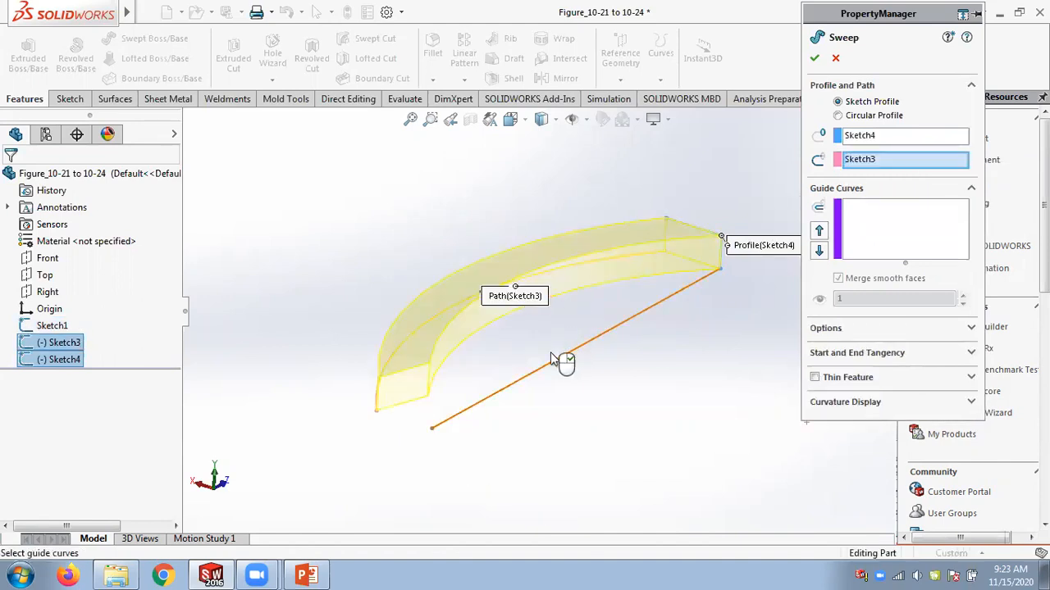
pyautogui.click(911, 197)
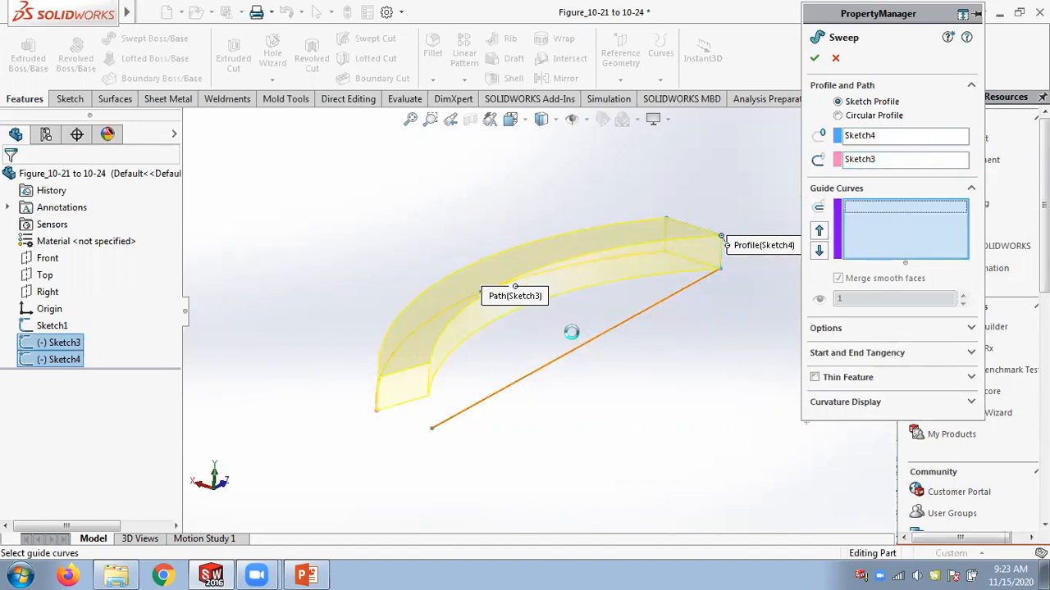
pyautogui.click(472, 415)
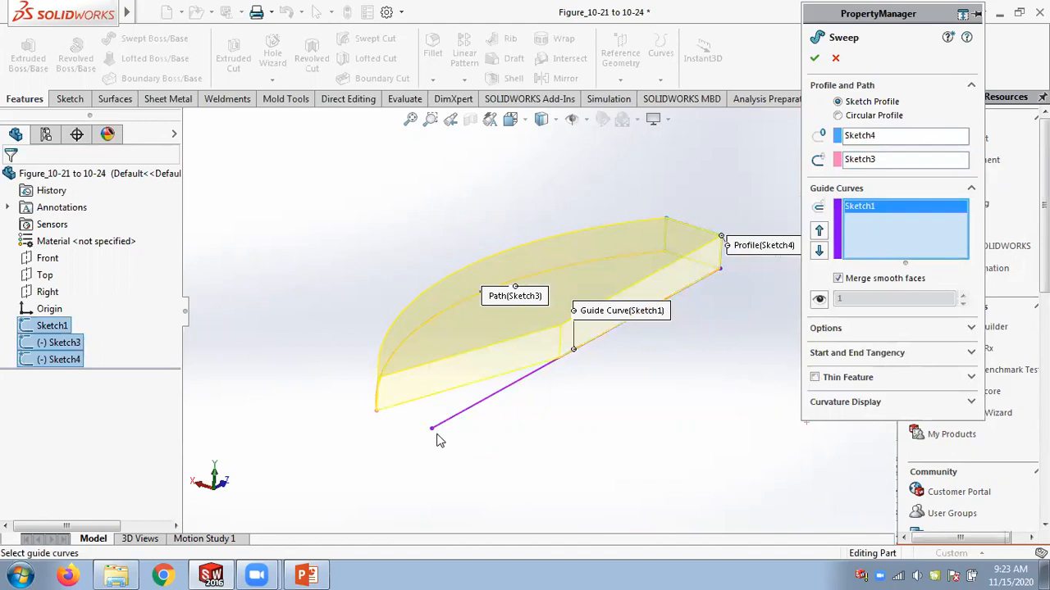
pyautogui.click(814, 58)
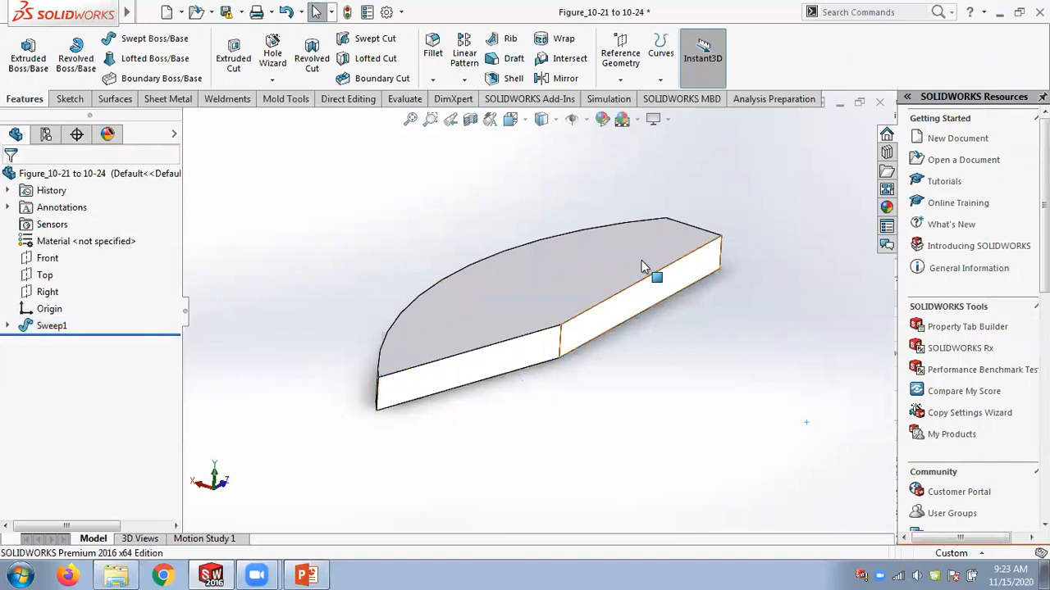
# Close the current part and open the part Figure_10-26 to 10-28 from the Chap 10 folder.
pyautogui.click(882, 103)
pyautogui.click(484, 305)
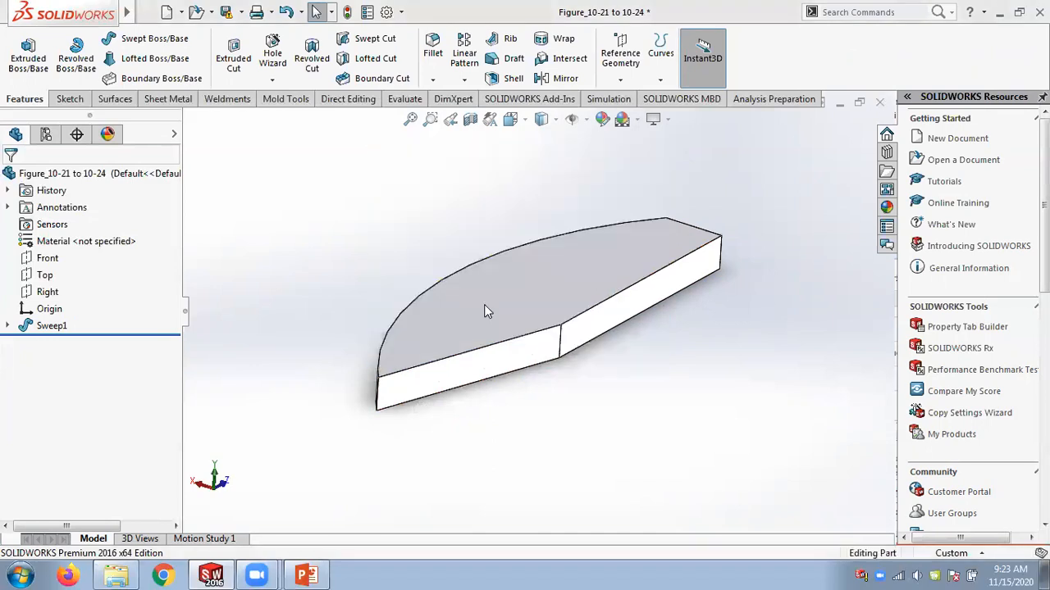
pyautogui.click(211, 12)
pyautogui.click(216, 33)
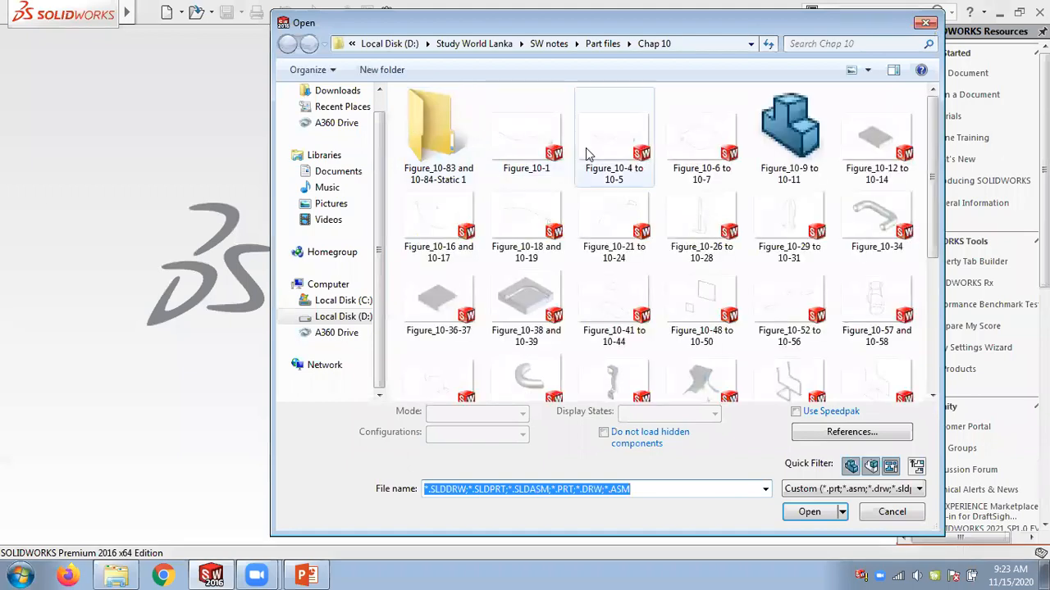
pyautogui.click(703, 212)
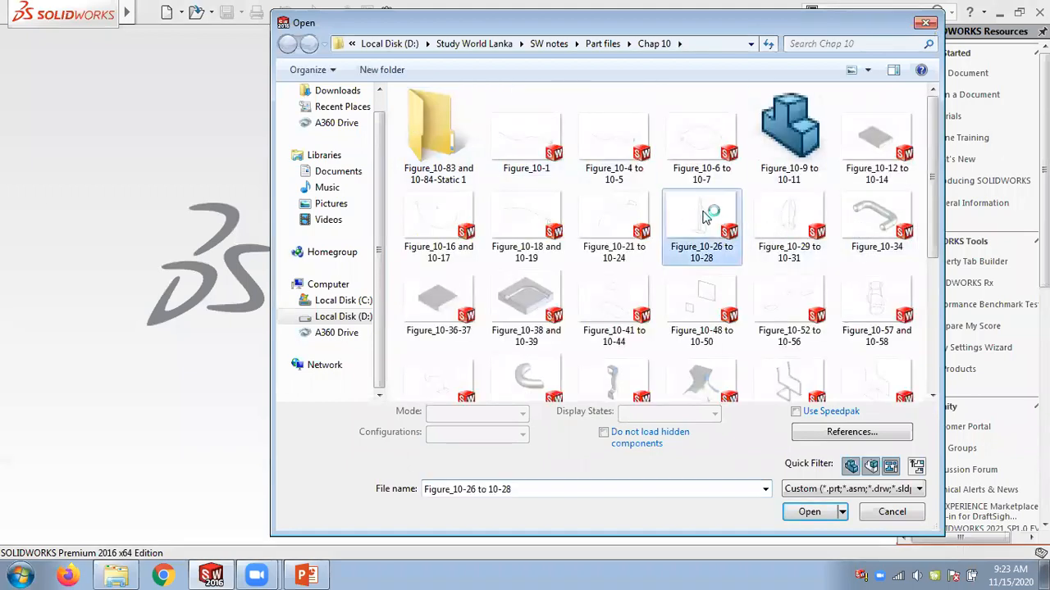
pyautogui.doubleClick(703, 214)
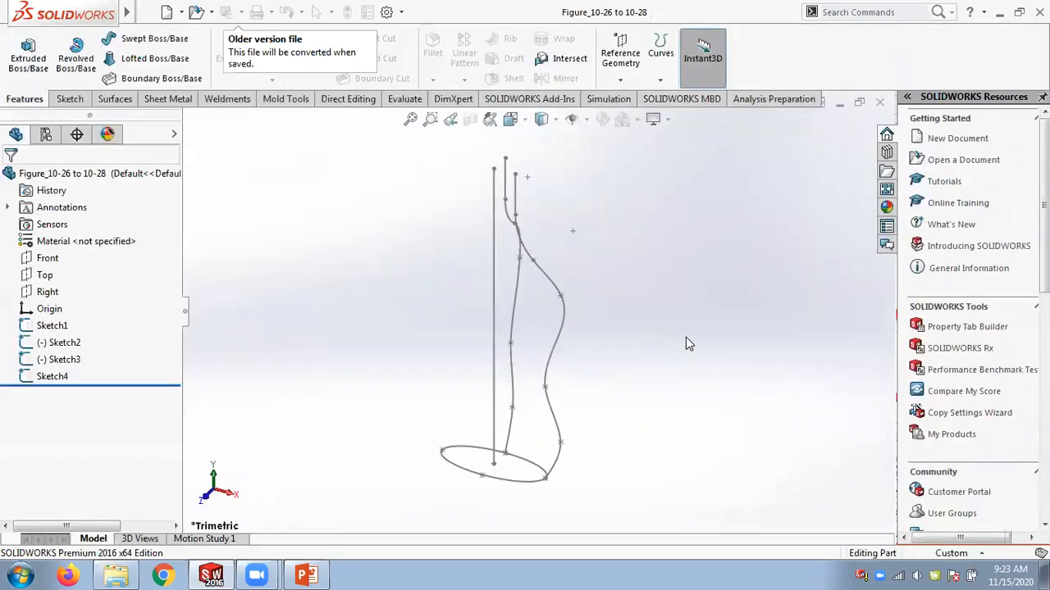
# Start a swept boss with Sketch4 as the profile and the straight line Sketch1 as the path.
pyautogui.moveTo(688, 337)
pyautogui.mouseDown(button='middle')
pyautogui.moveTo(668, 370)
pyautogui.moveTo(661, 363)
pyautogui.moveTo(674, 352)
pyautogui.moveTo(679, 361)
pyautogui.mouseUp(button='middle')
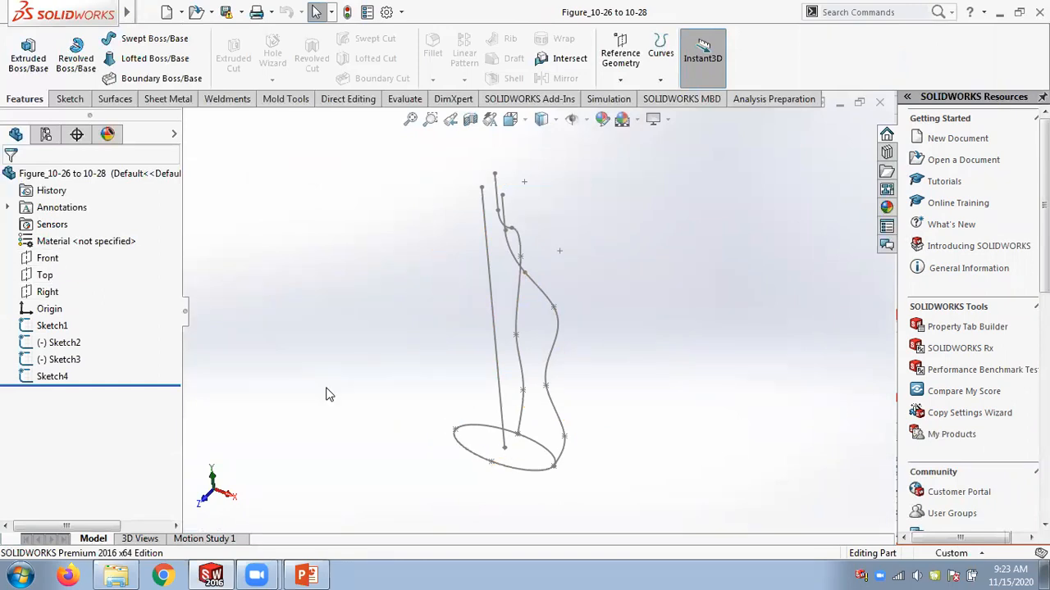
pyautogui.scroll(-3, 514, 532)
pyautogui.scroll(2, 527, 422)
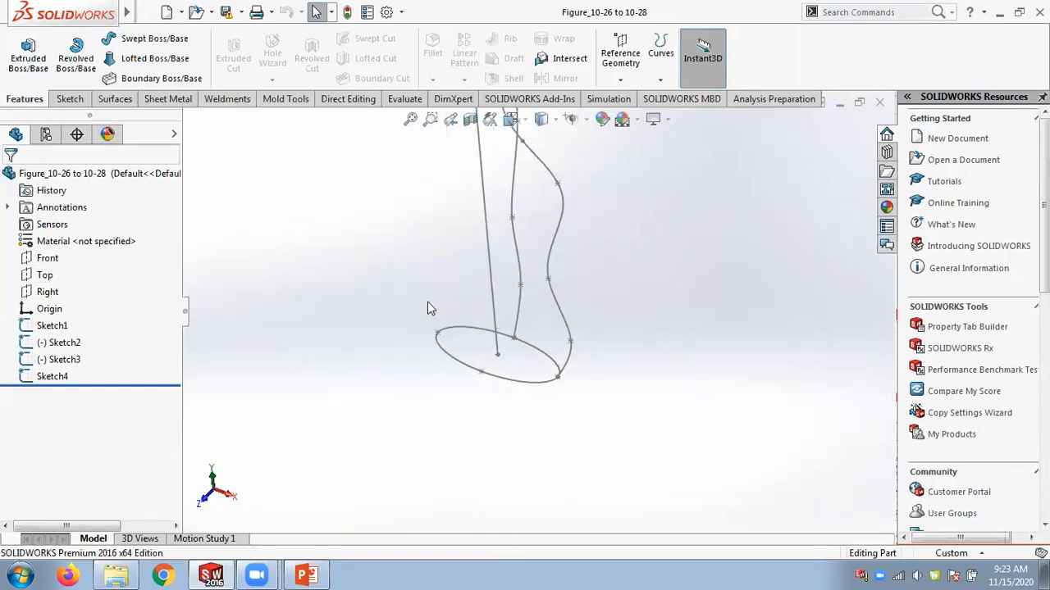
pyautogui.scroll(1, 554, 365)
pyautogui.scroll(1, 525, 303)
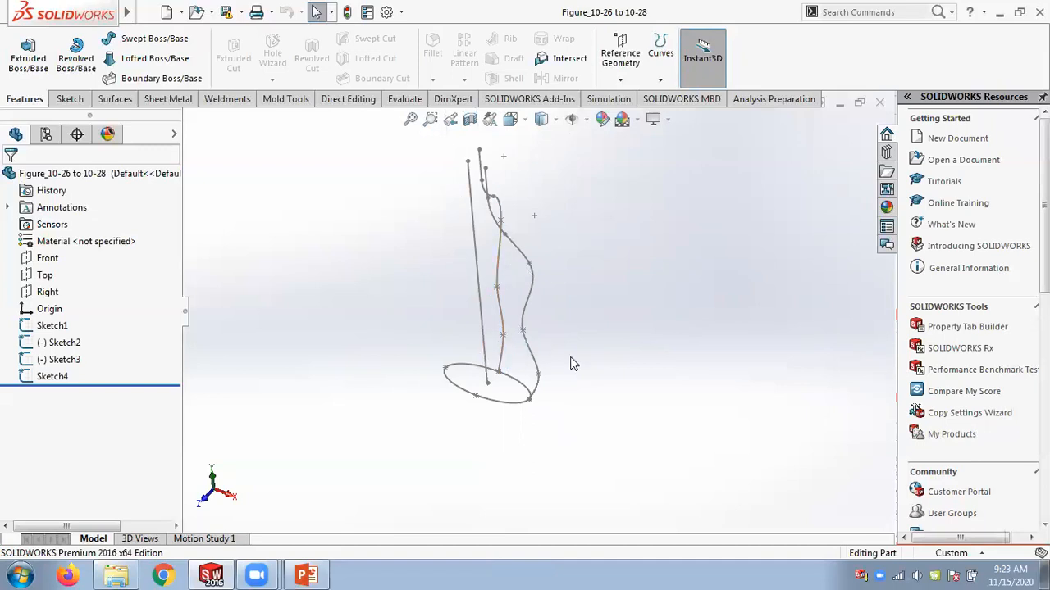
pyautogui.click(154, 38)
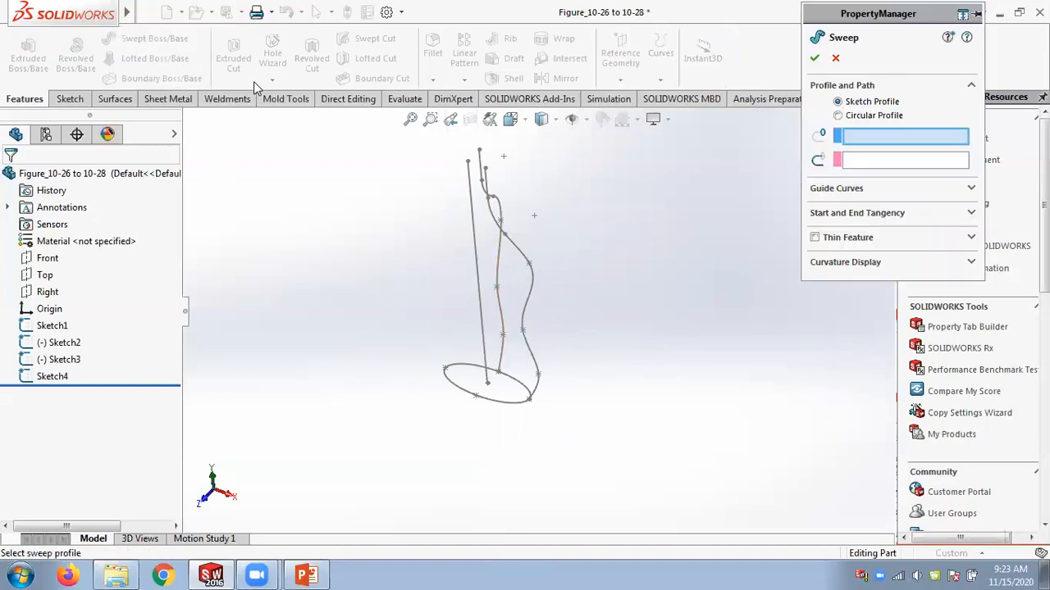
pyautogui.click(493, 403)
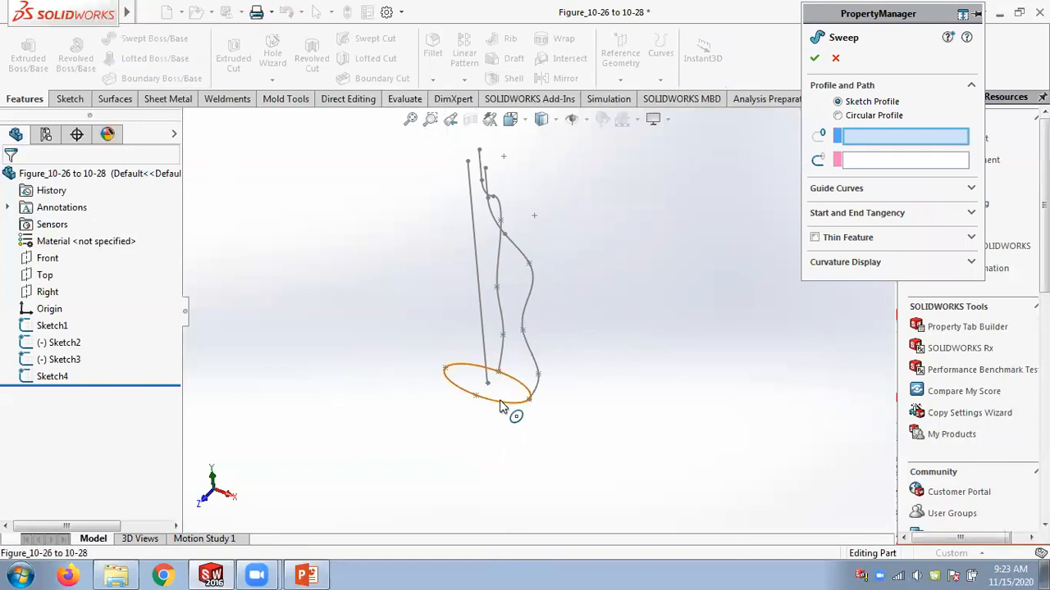
pyautogui.click(479, 300)
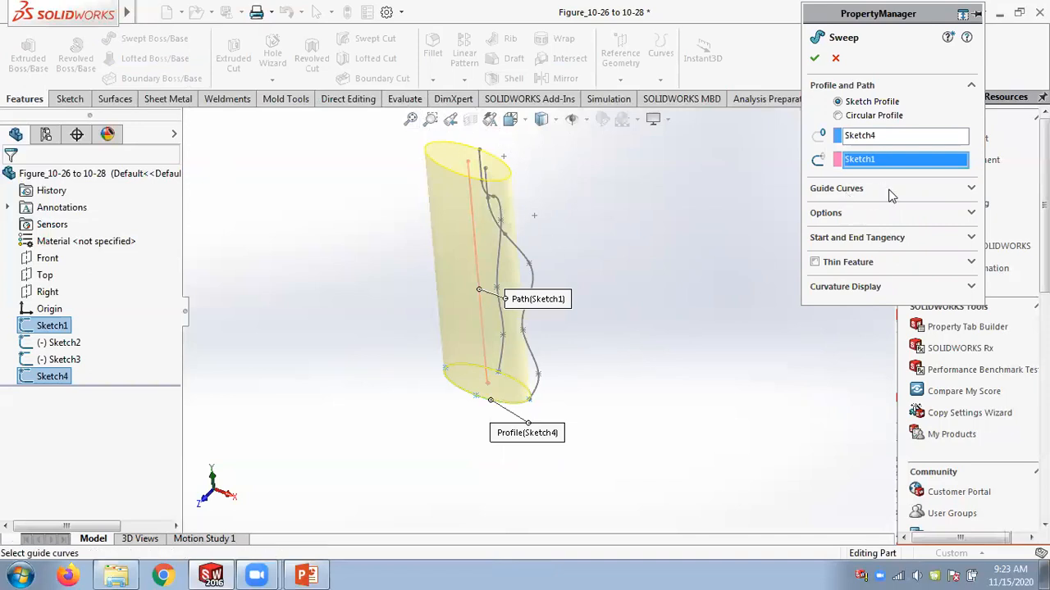
# Add Sketch2 and Sketch3 as guide curves and confirm the sweep.
pyautogui.click(971, 189)
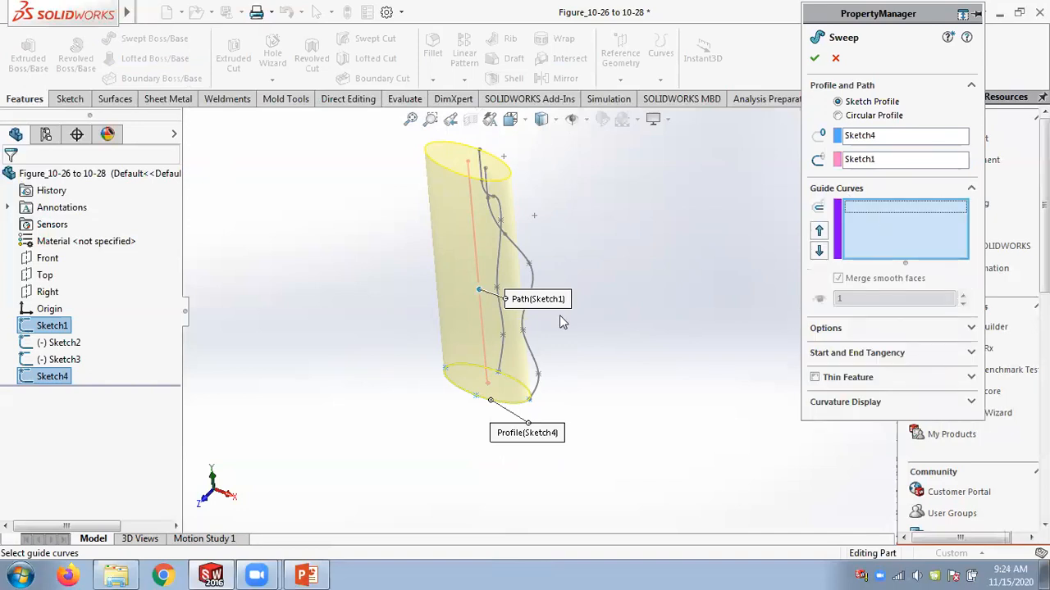
pyautogui.click(540, 368)
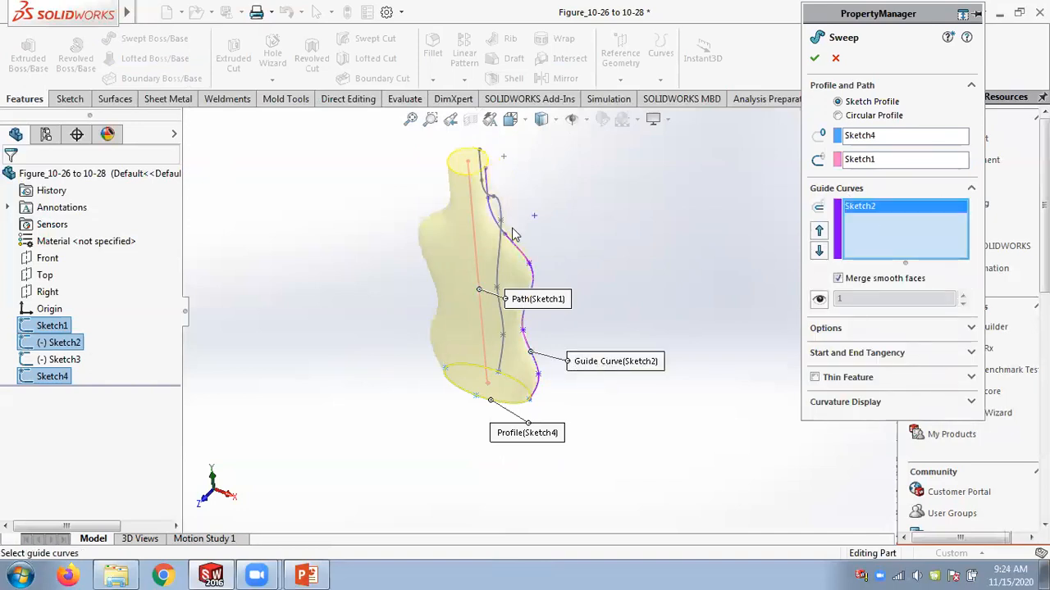
pyautogui.scroll(-3, 507, 227)
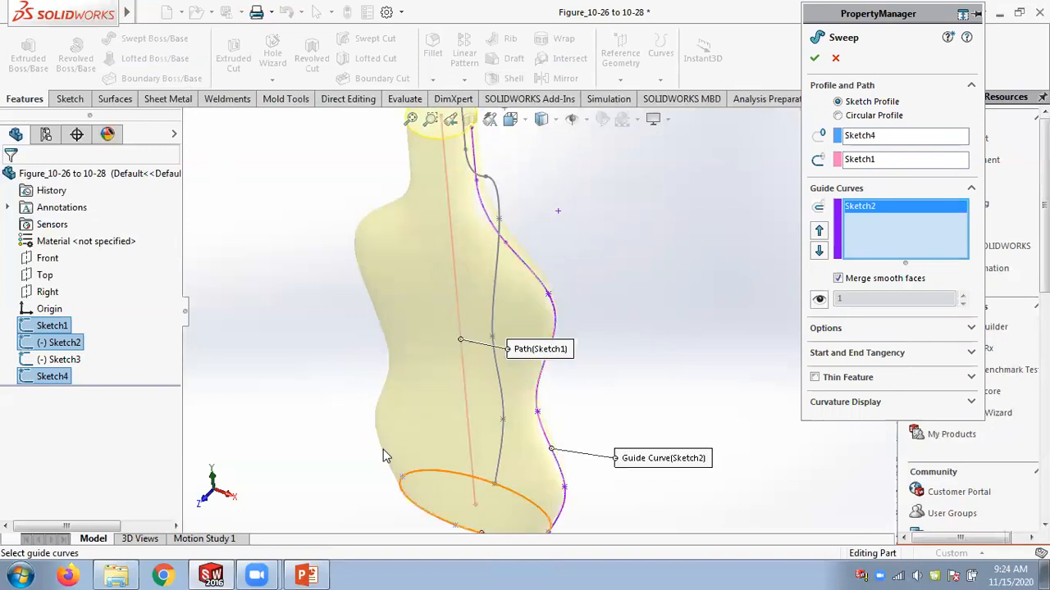
pyautogui.moveTo(644, 324); pyautogui.dragTo(634, 336, button='middle')
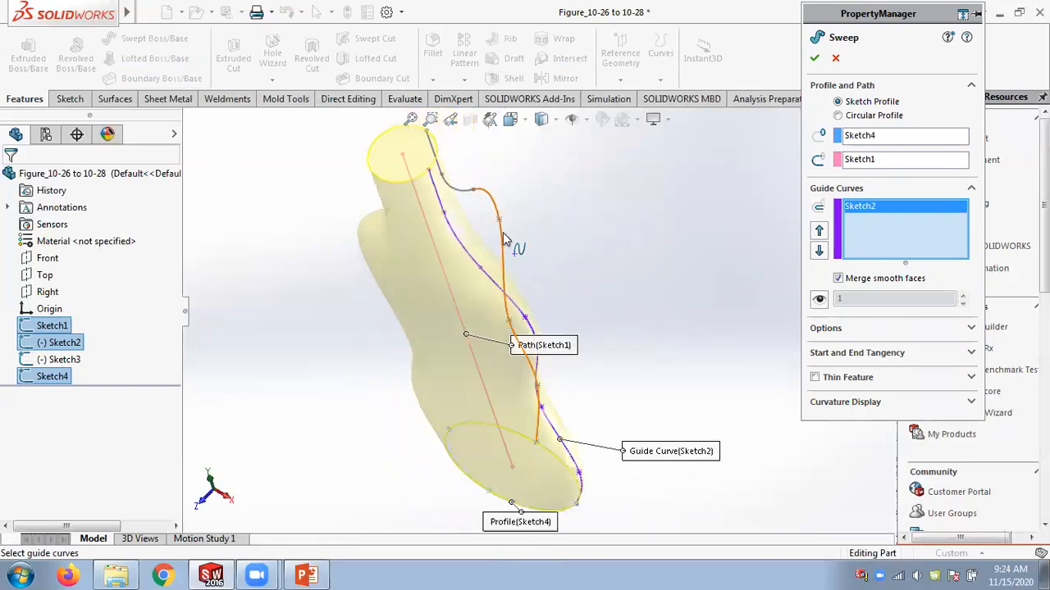
pyautogui.click(531, 237)
pyautogui.moveTo(626, 300); pyautogui.dragTo(646, 252, button='middle')
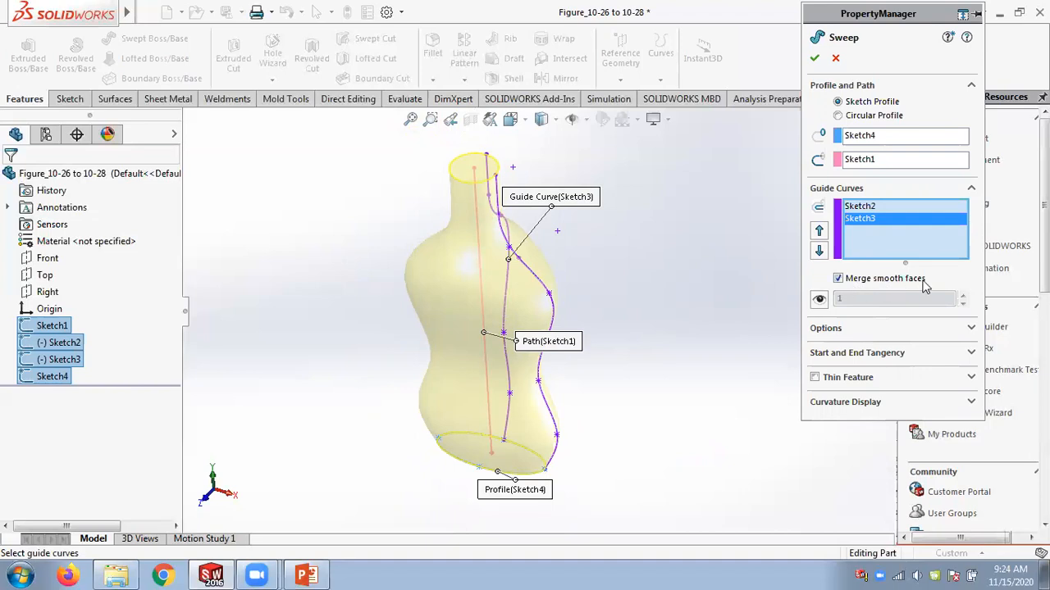
pyautogui.click(814, 58)
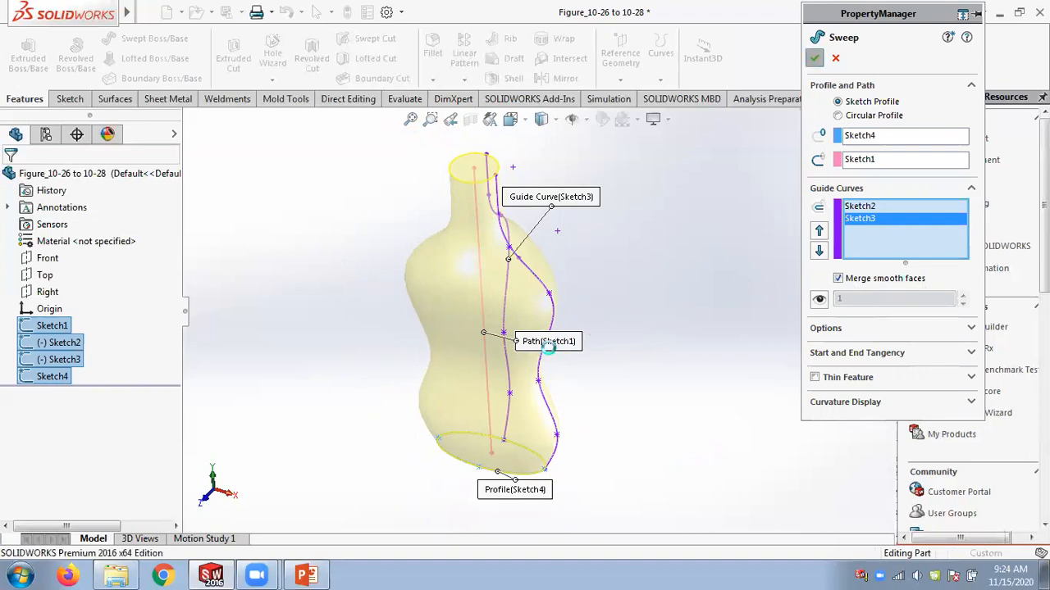
# Edit Sweep1 to turn off Merge smooth faces, accept the change and confirm the feature.
pyautogui.moveTo(675, 242); pyautogui.dragTo(681, 175, button='middle')
pyautogui.moveTo(594, 227); pyautogui.dragTo(560, 272, button='middle')
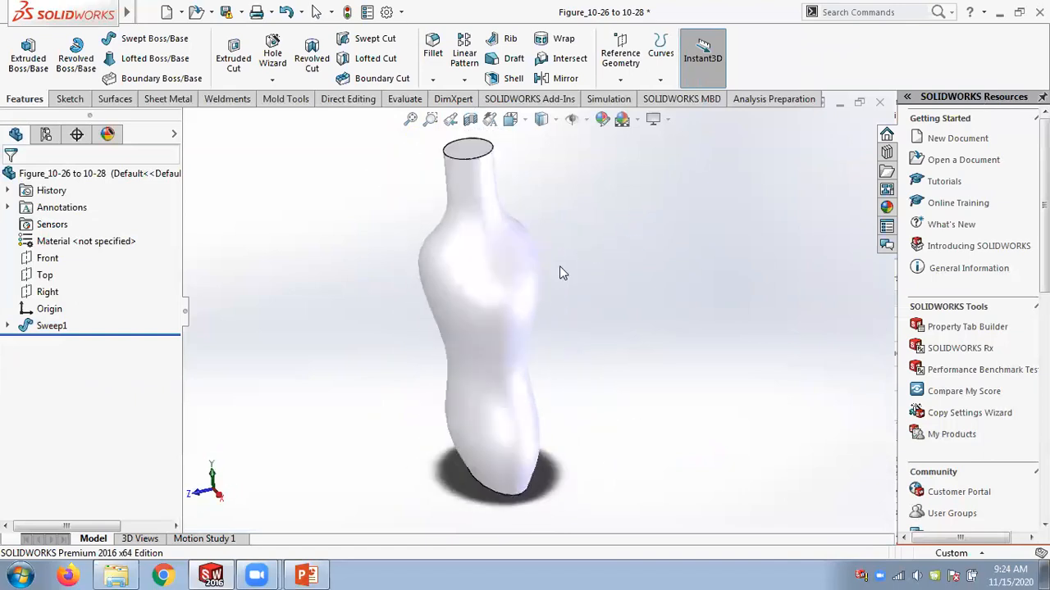
pyautogui.rightClick(58, 327)
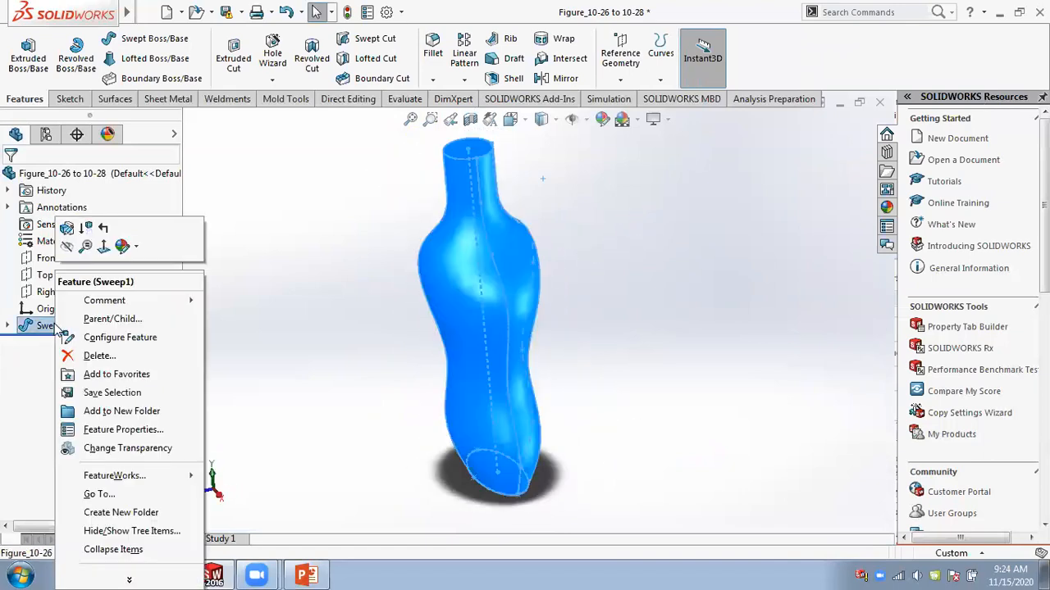
pyautogui.click(67, 228)
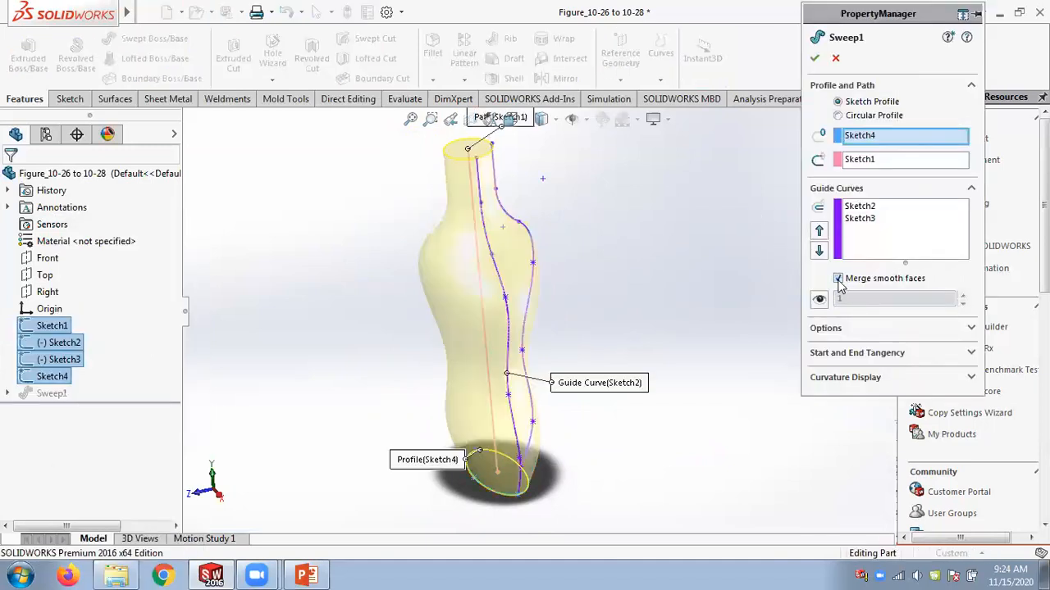
pyautogui.click(838, 280)
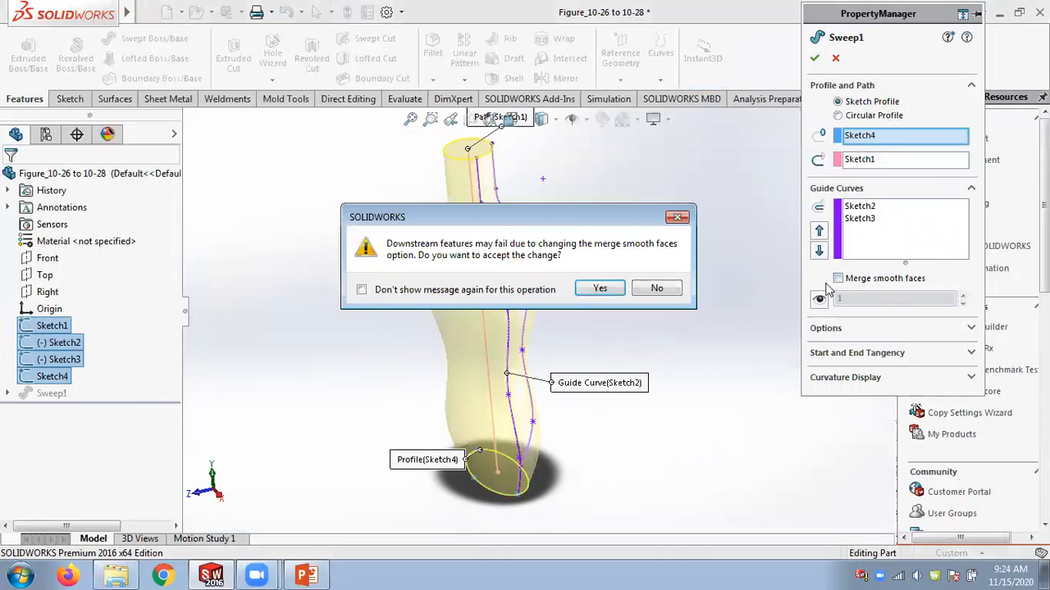
pyautogui.click(600, 288)
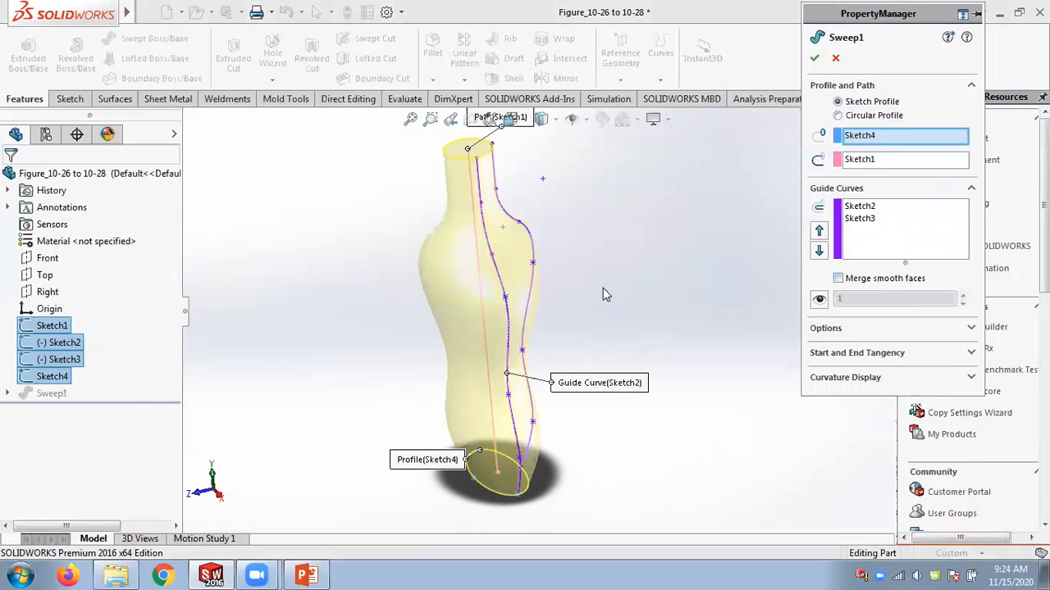
pyautogui.click(814, 58)
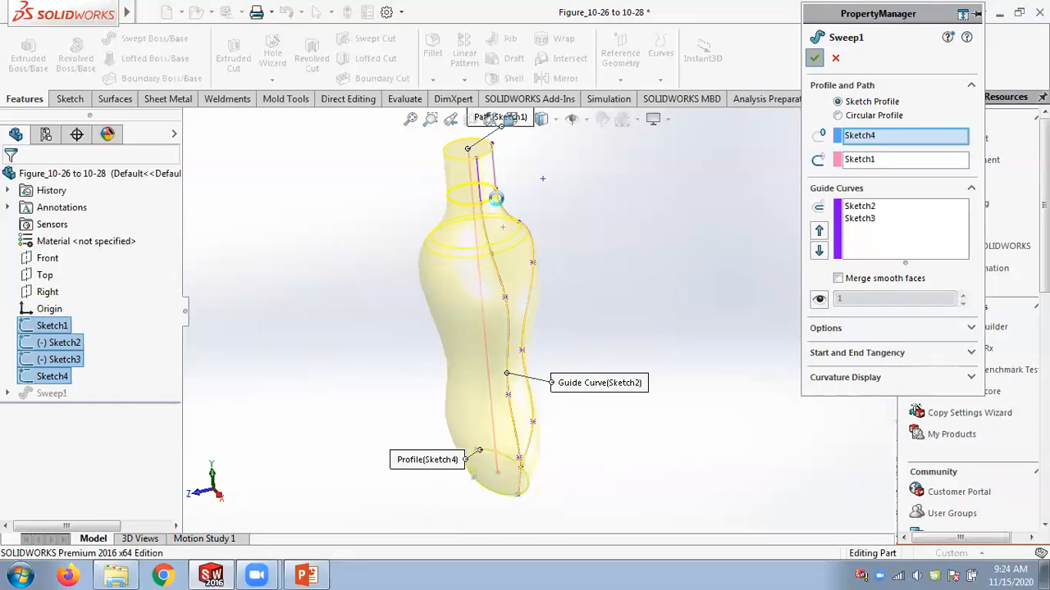
pyautogui.moveTo(401, 231); pyautogui.dragTo(477, 251, button='middle')
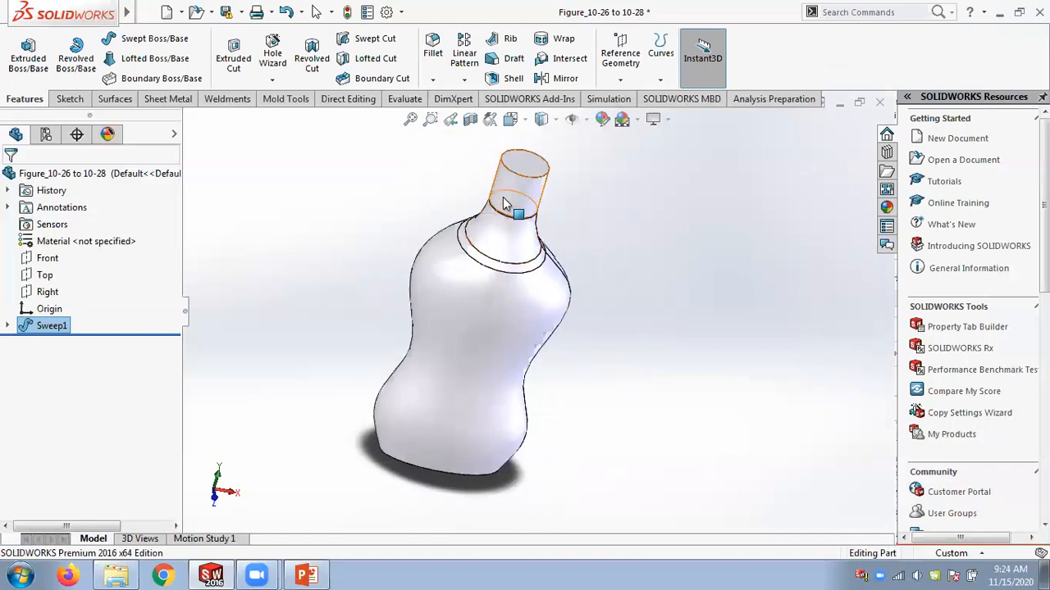
pyautogui.moveTo(559, 221)
pyautogui.mouseDown(button='middle')
pyautogui.moveTo(496, 218)
pyautogui.moveTo(449, 233)
pyautogui.moveTo(674, 194)
pyautogui.moveTo(574, 189)
pyautogui.moveTo(564, 230)
pyautogui.mouseUp(button='middle')
# Delete the Sweep1 feature.
pyautogui.rightClick(45, 328)
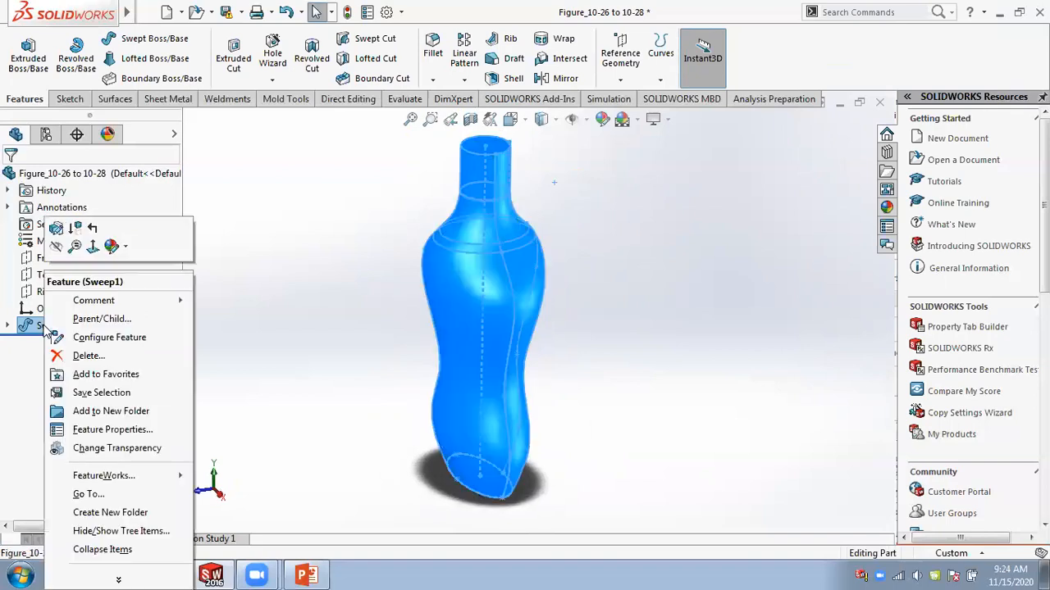
pyautogui.click(85, 355)
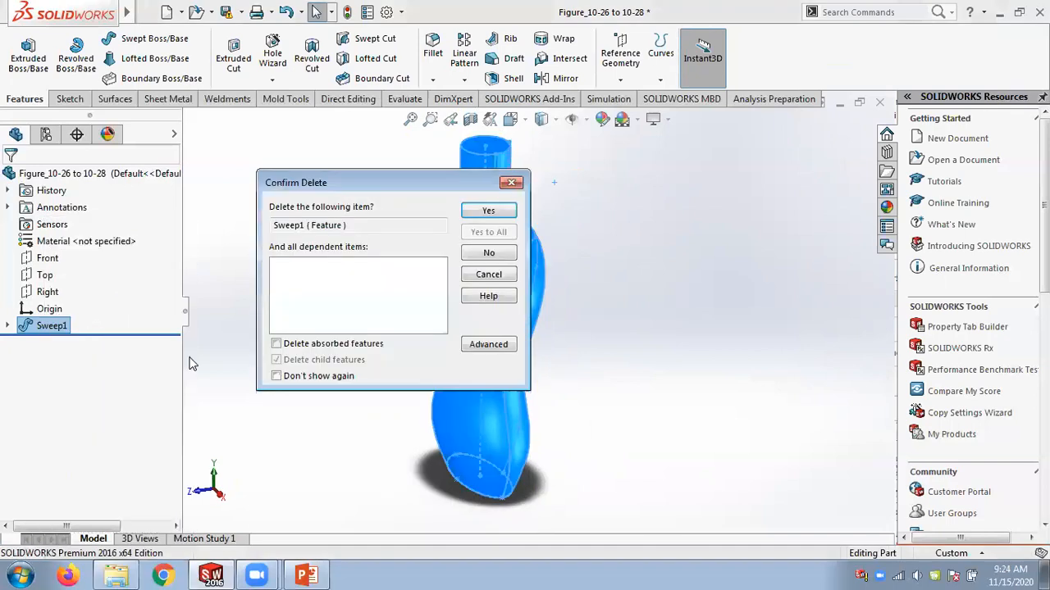
pyautogui.click(488, 210)
# Create a thin swept boss, one-direction 1.00 mm thick, with Sketch4 profile, Sketch1 path and Sketch2 and Sketch3 as guide curves.
pyautogui.moveTo(621, 261); pyautogui.dragTo(619, 287, button='middle')
pyautogui.scroll(-1, 499, 226)
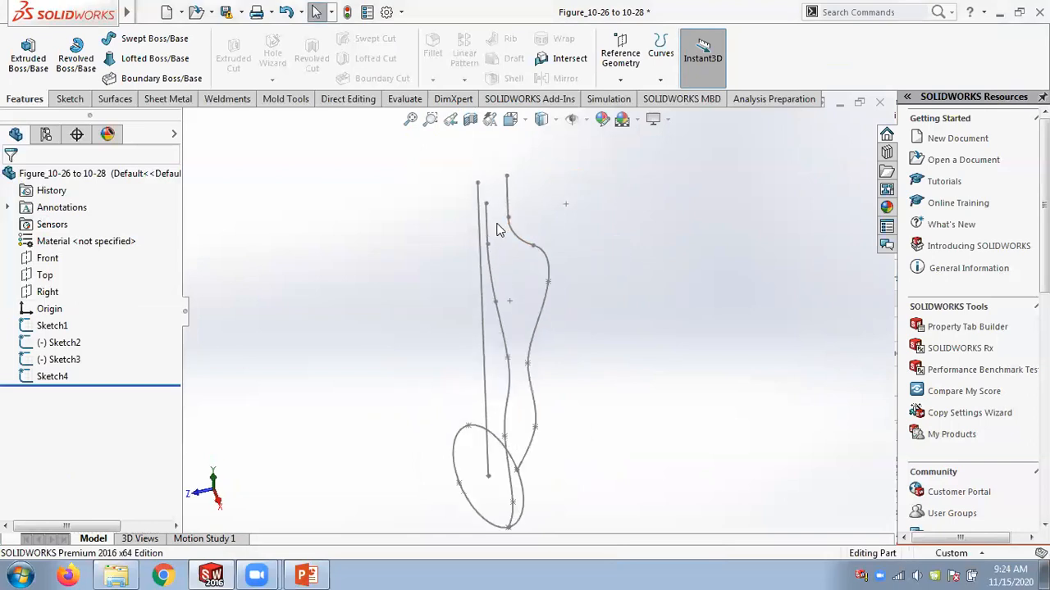
pyautogui.click(154, 39)
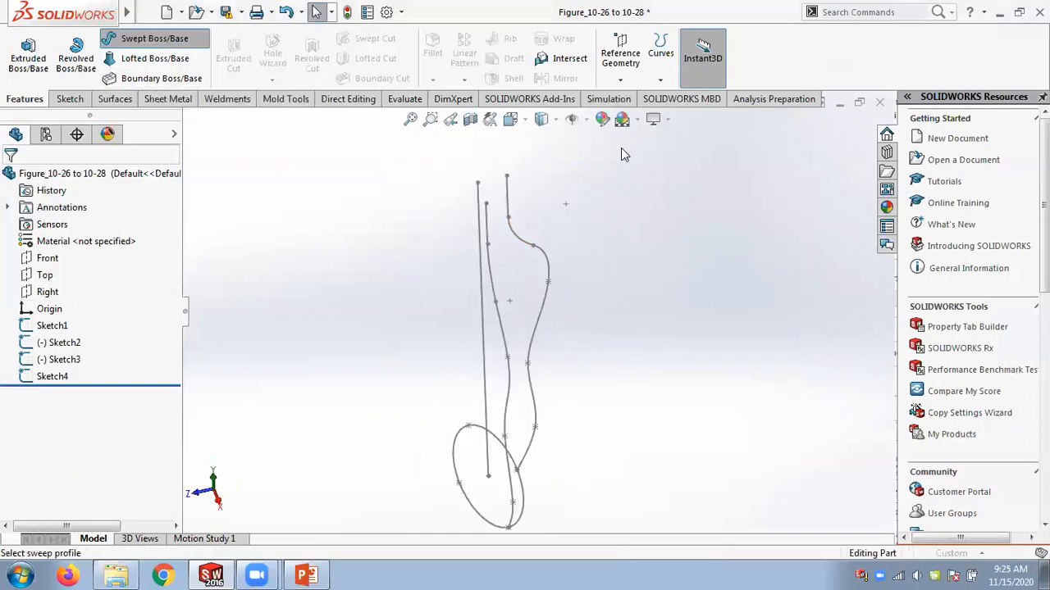
pyautogui.click(814, 238)
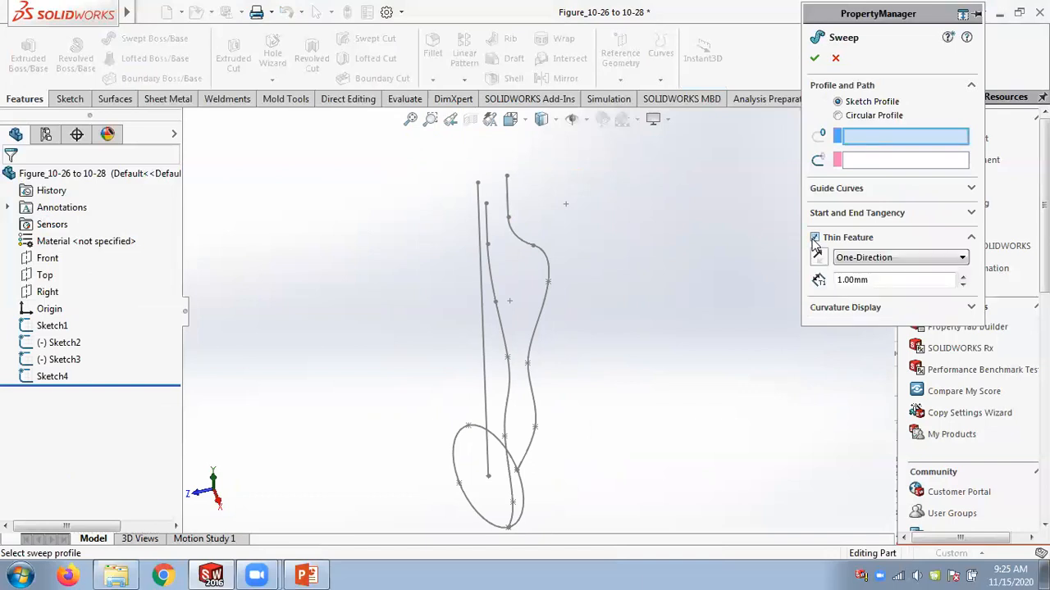
pyautogui.click(484, 525)
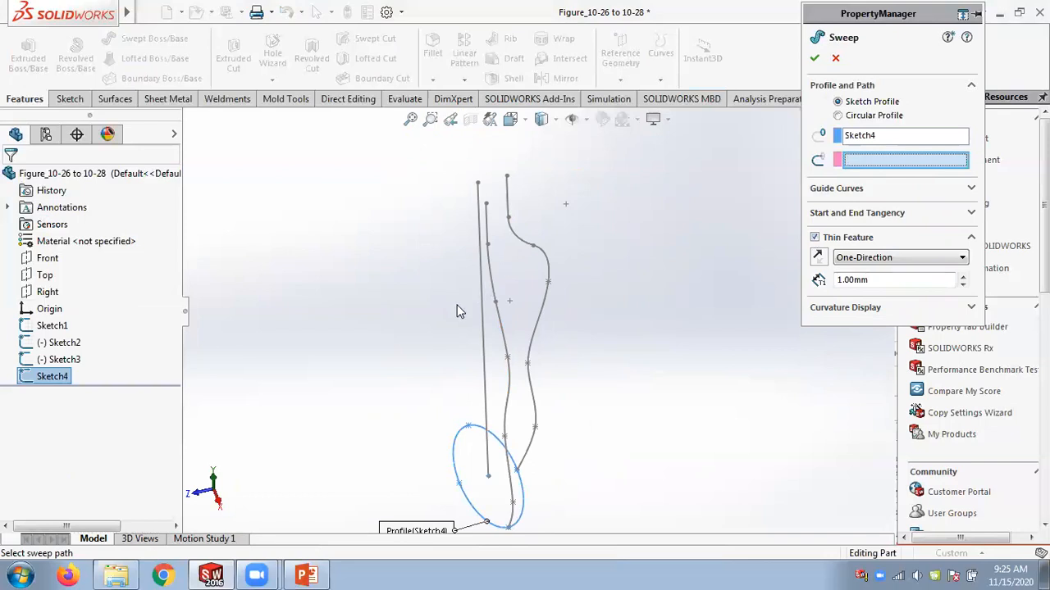
pyautogui.click(484, 328)
pyautogui.moveTo(668, 364)
pyautogui.mouseDown(button='middle')
pyautogui.moveTo(625, 256)
pyautogui.moveTo(698, 321)
pyautogui.moveTo(687, 319)
pyautogui.mouseUp(button='middle')
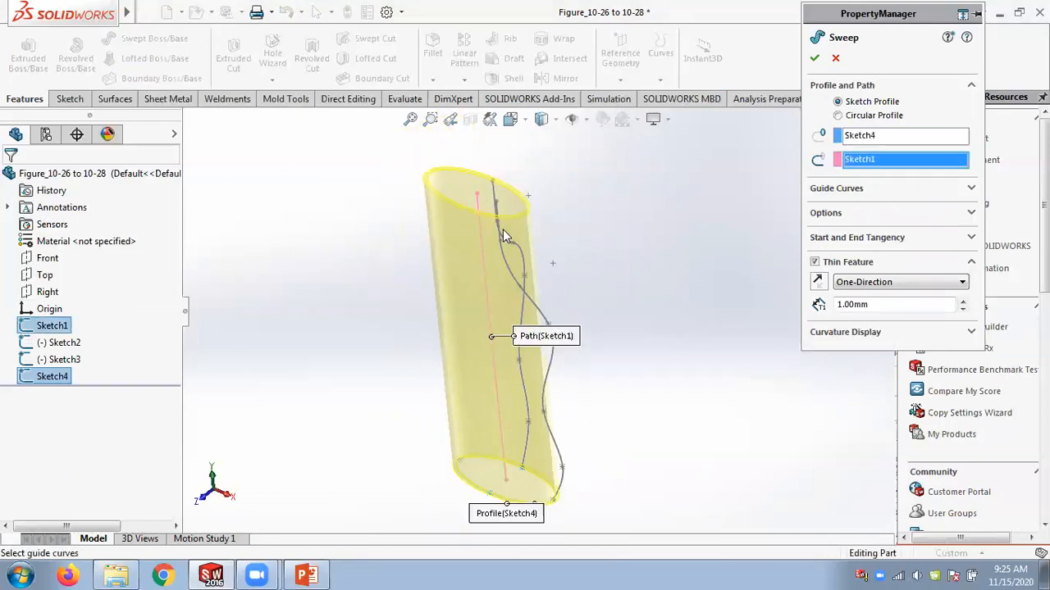
pyautogui.click(853, 190)
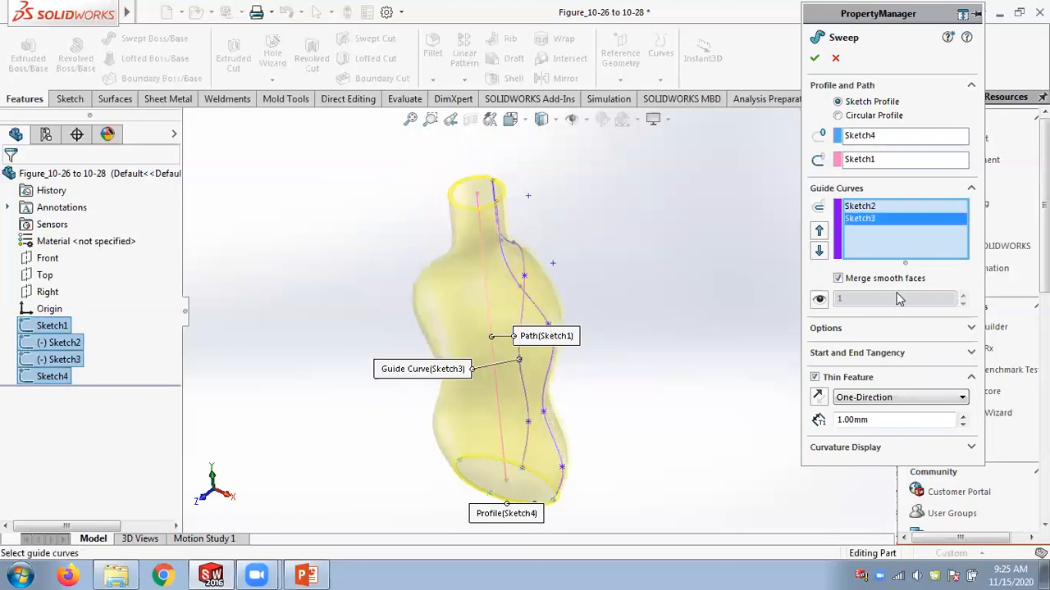
pyautogui.click(814, 58)
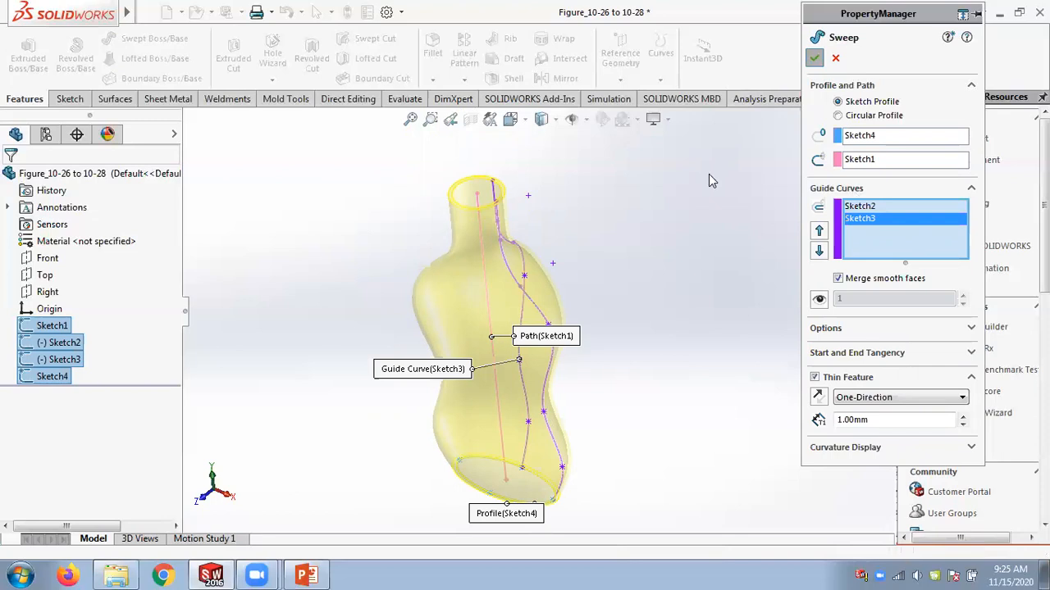
# Expand the Sweep-Thin1 feature to review the sketches it uses.
pyautogui.moveTo(647, 377); pyautogui.dragTo(694, 353, button='middle')
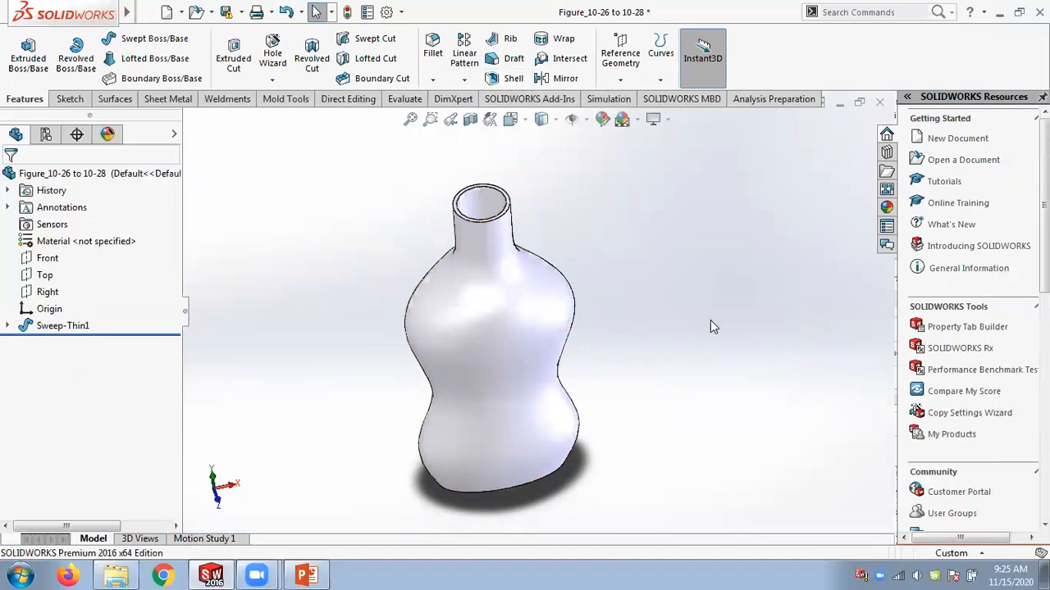
pyautogui.moveTo(710, 320)
pyautogui.mouseDown(button='middle')
pyautogui.moveTo(597, 71)
pyautogui.moveTo(602, 116)
pyautogui.moveTo(736, 333)
pyautogui.mouseUp(button='middle')
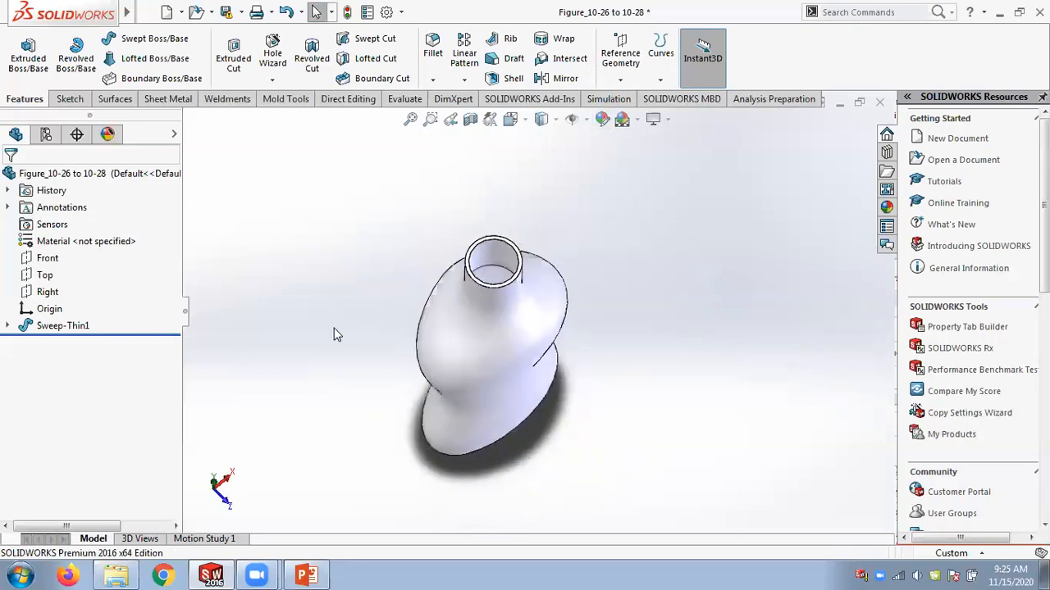
pyautogui.click(8, 327)
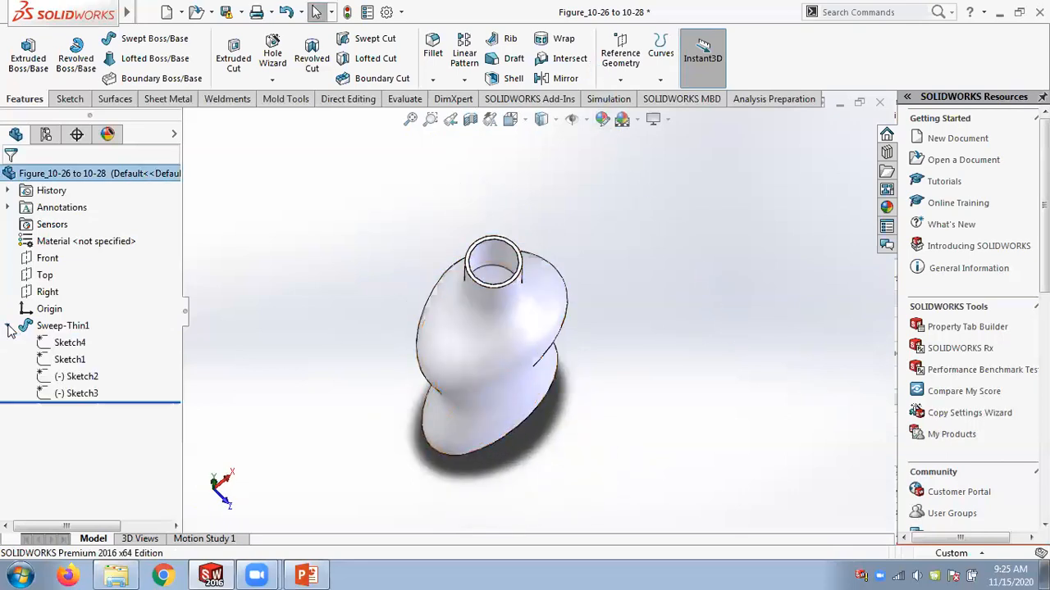
# Highlight the Sketch2 guide curve of Sweep-Thin1 and rotate the model to inspect the thin sweep.
pyautogui.click(76, 378)
pyautogui.moveTo(749, 380)
pyautogui.mouseDown(button='middle')
pyautogui.moveTo(719, 188)
pyautogui.moveTo(621, 446)
pyautogui.mouseUp(button='middle')
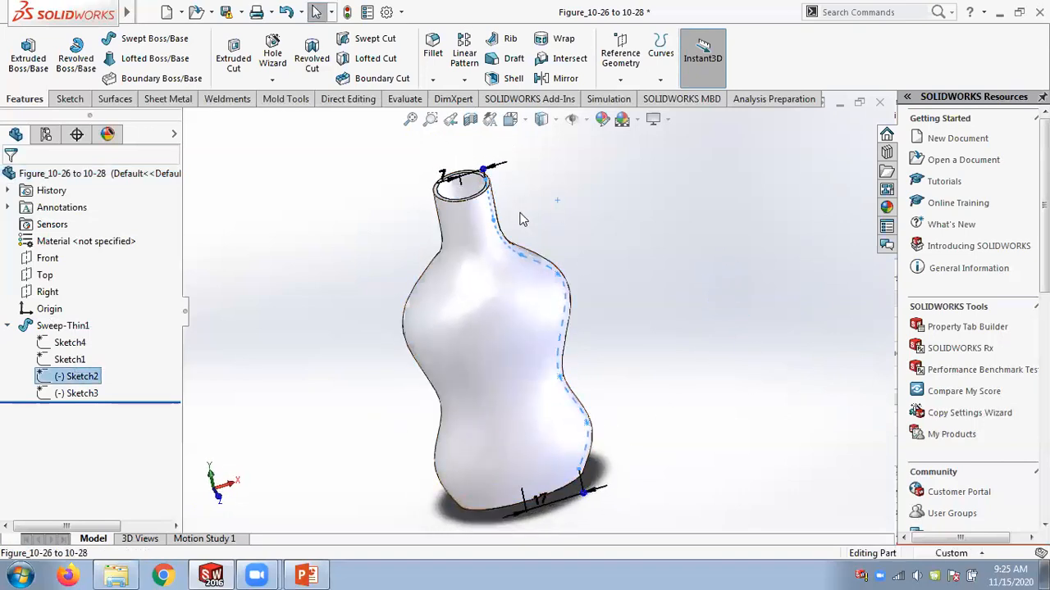
pyautogui.click(660, 80)
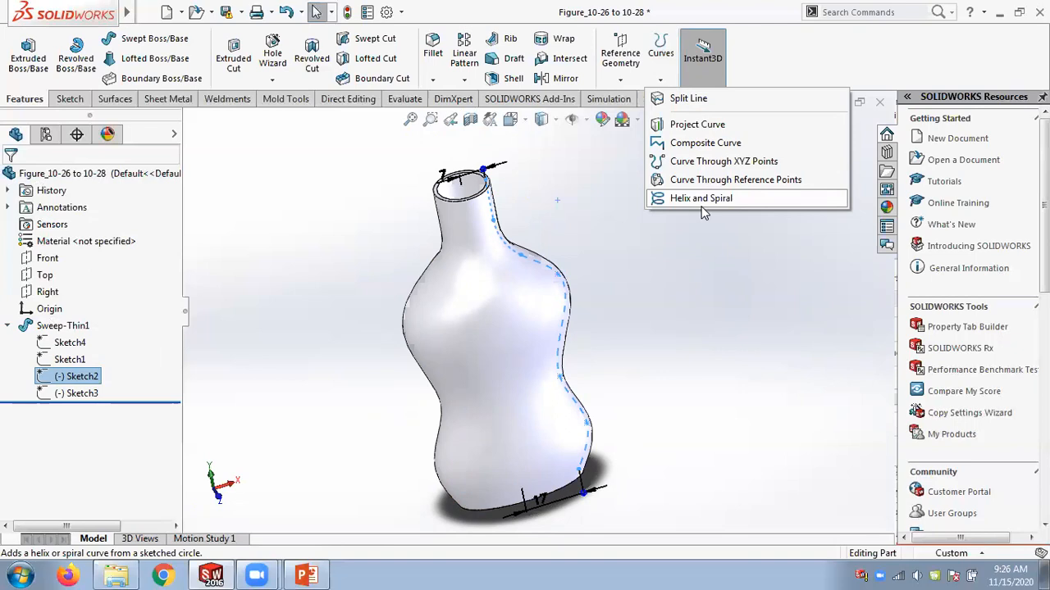
pyautogui.click(573, 231)
# Close the Figure_10-26 to 10-28 part document.
pyautogui.click(879, 101)
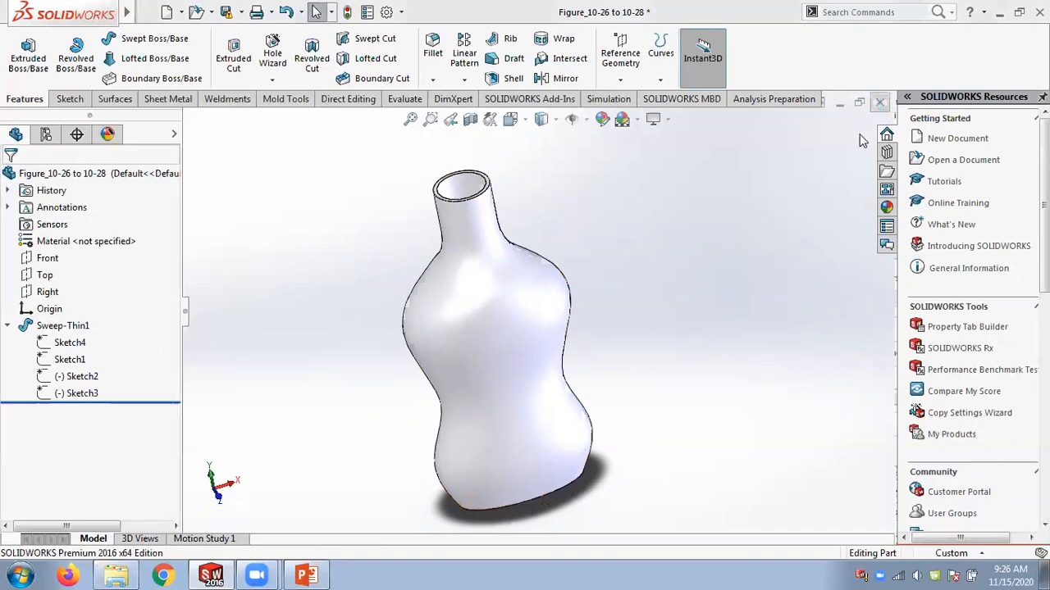
pyautogui.click(487, 310)
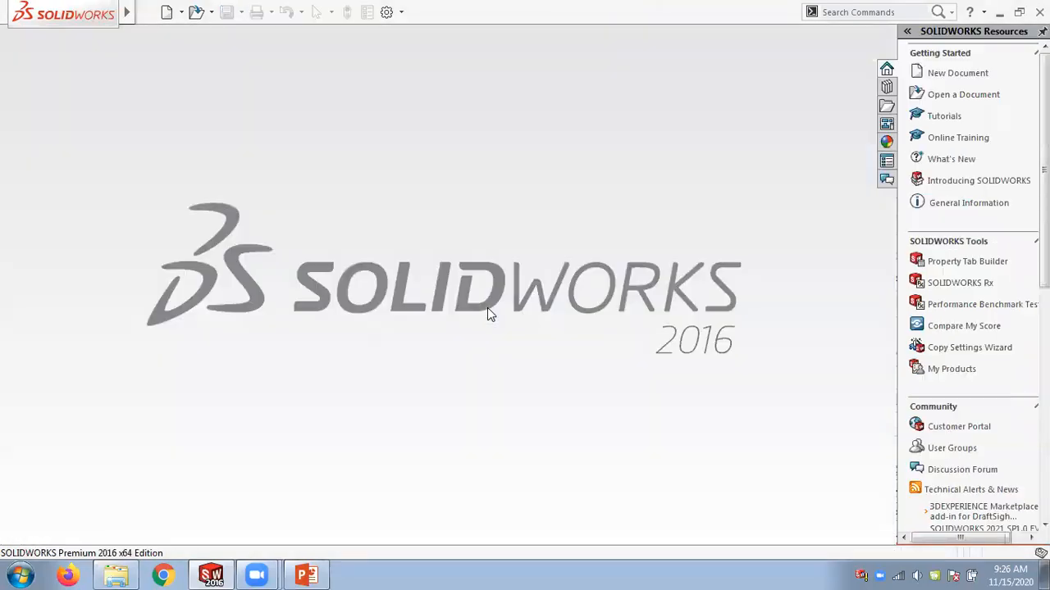
# Switch to File Explorer, browse the Chap 10 part files and change the folder view to large icons.
pyautogui.click(115, 575)
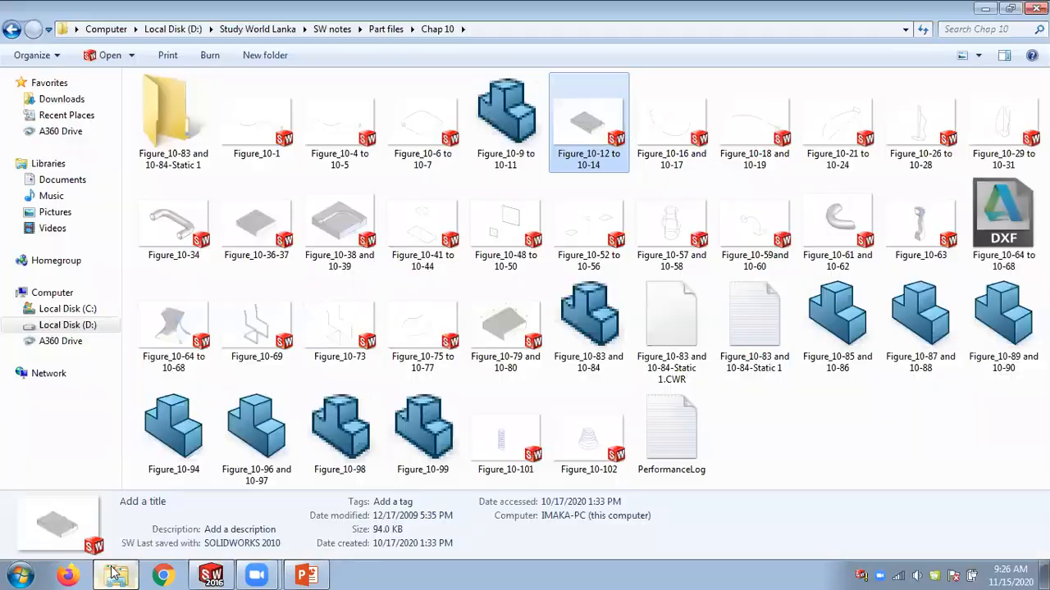
pyautogui.click(674, 234)
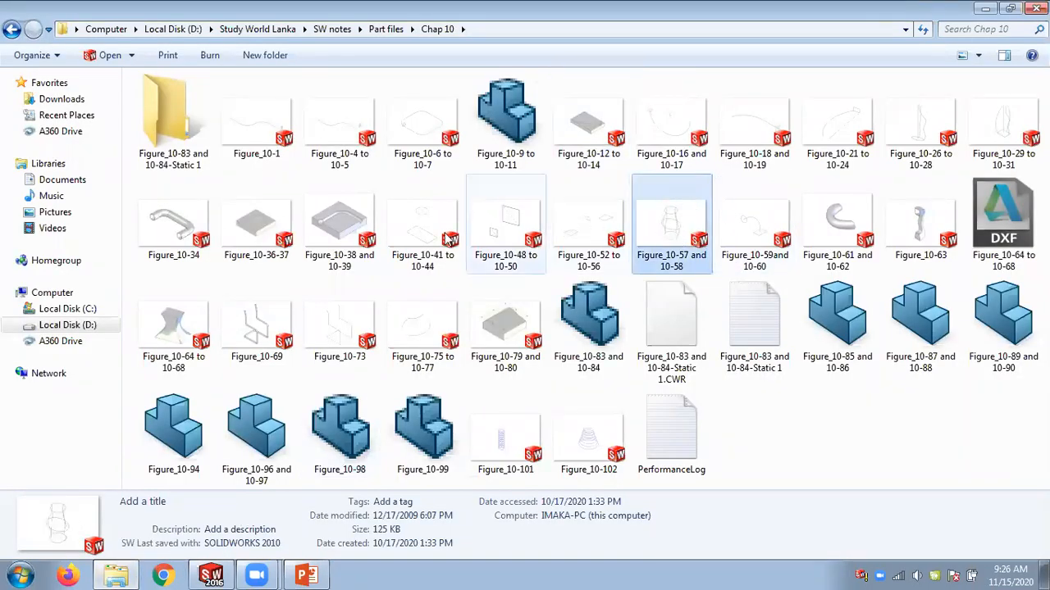
pyautogui.click(927, 131)
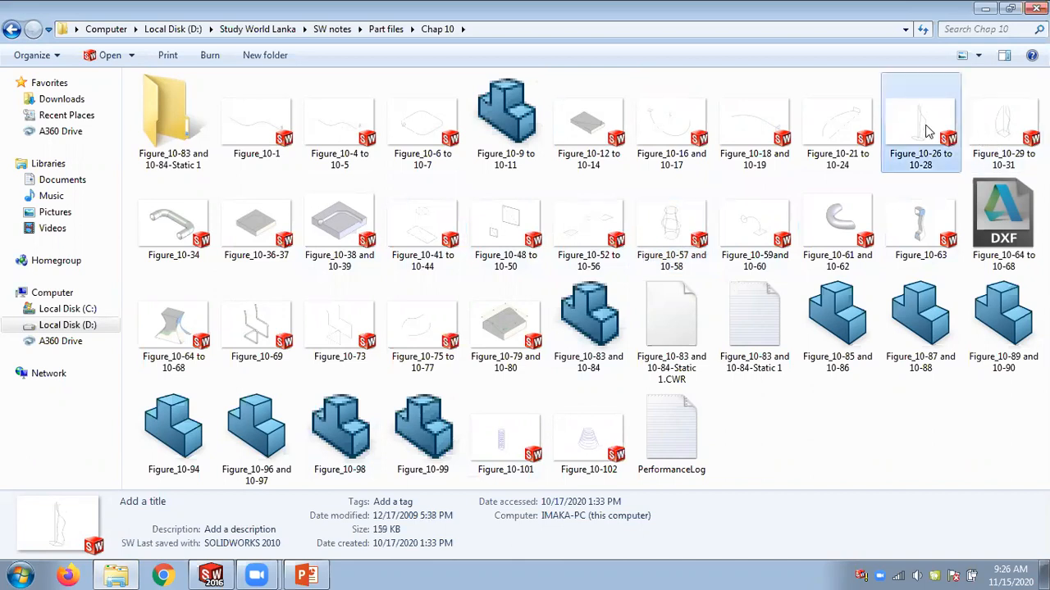
pyautogui.click(978, 55)
pyautogui.click(990, 31)
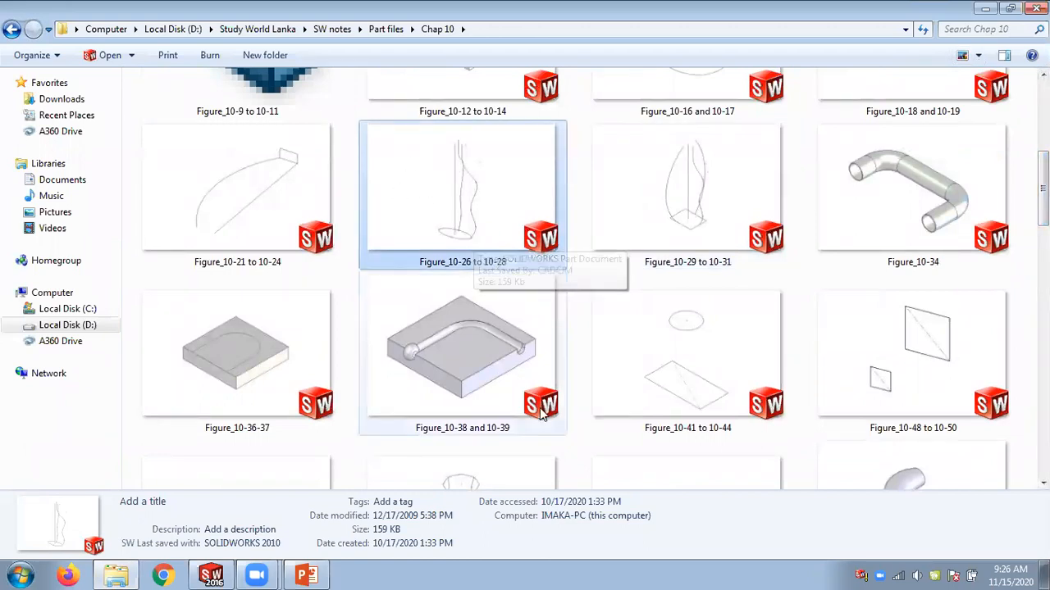
# Switch to the Chapter 10 PowerPoint presentation and scroll through the sweep feature slides.
pyautogui.click(312, 574)
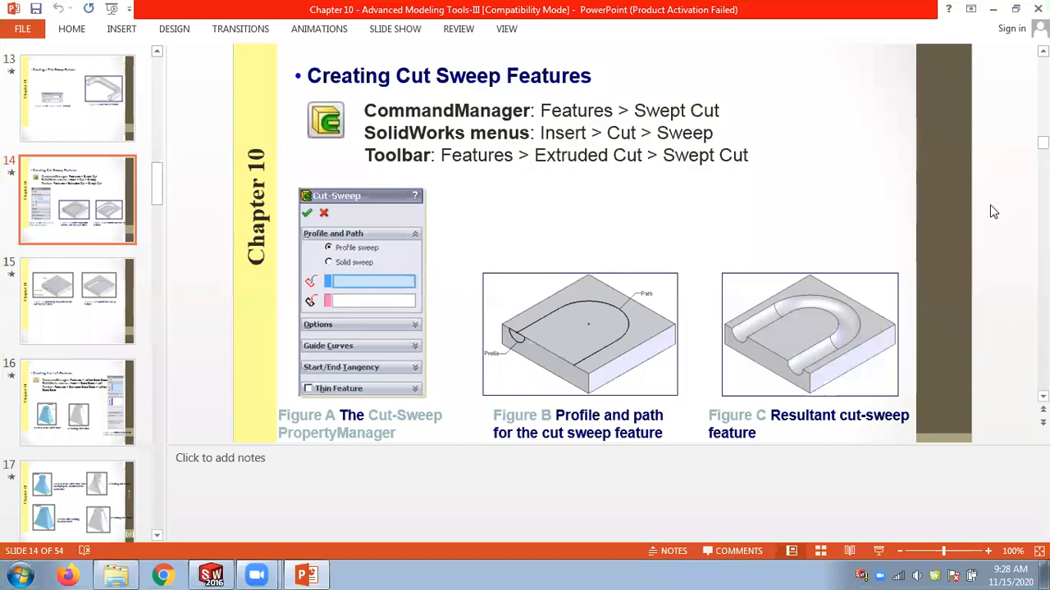
pyautogui.scroll(9, 992, 211)
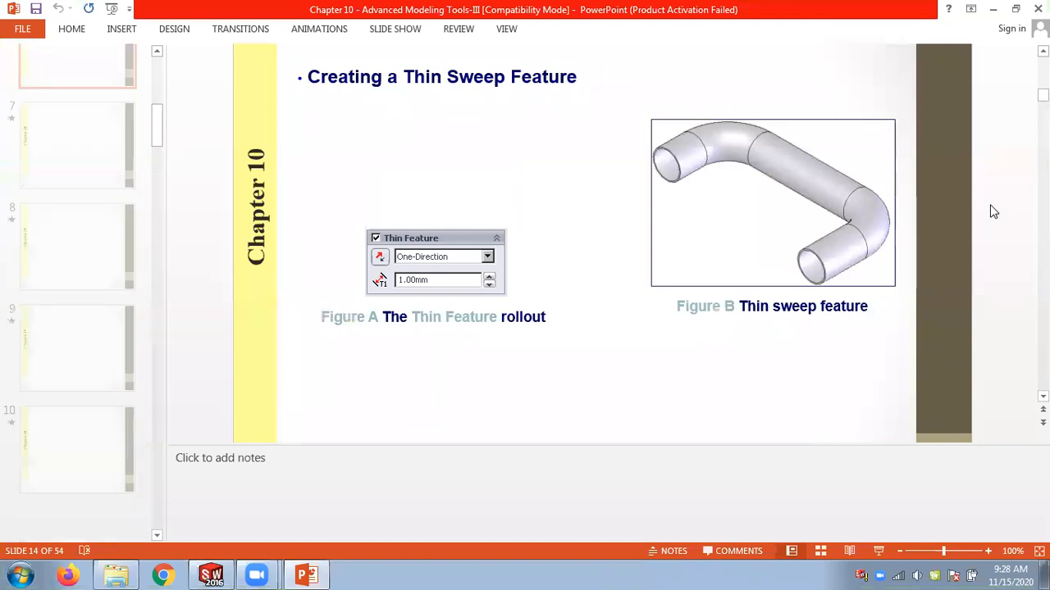
pyautogui.scroll(3, 993, 212)
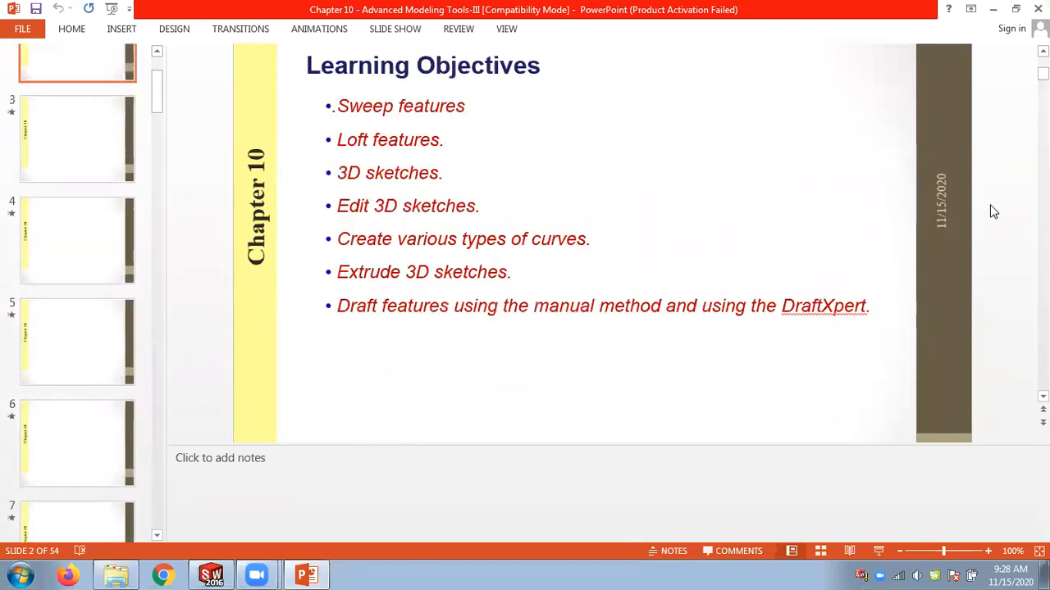
pyautogui.scroll(-1, 993, 211)
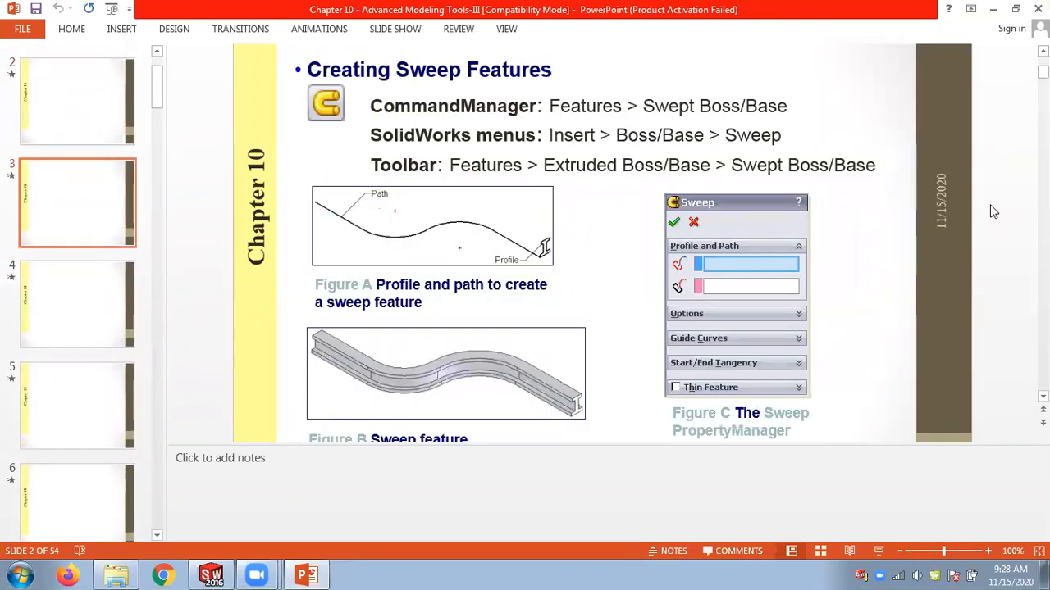
pyautogui.scroll(-1, 992, 211)
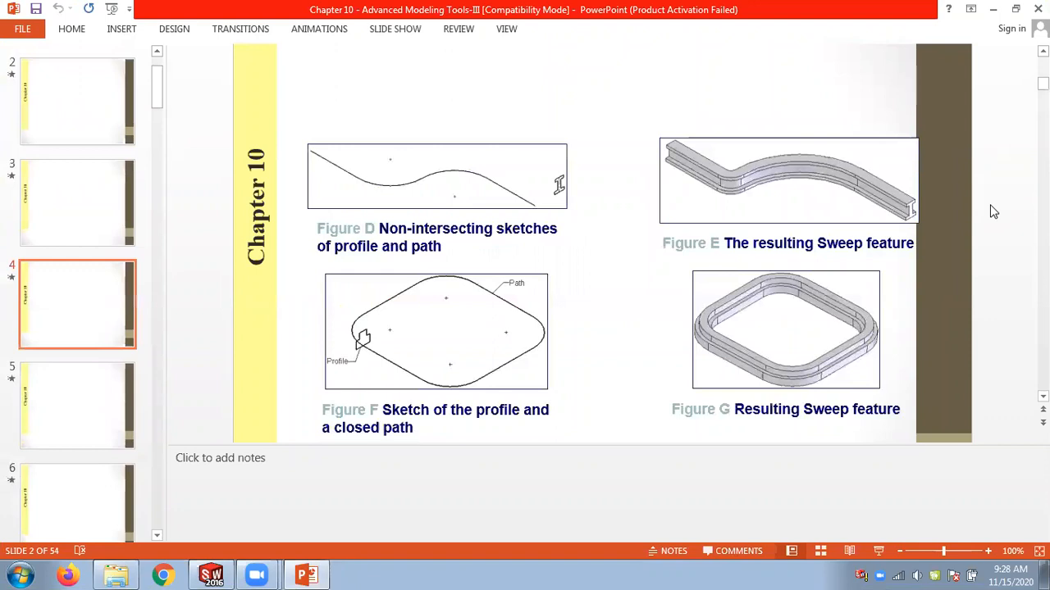
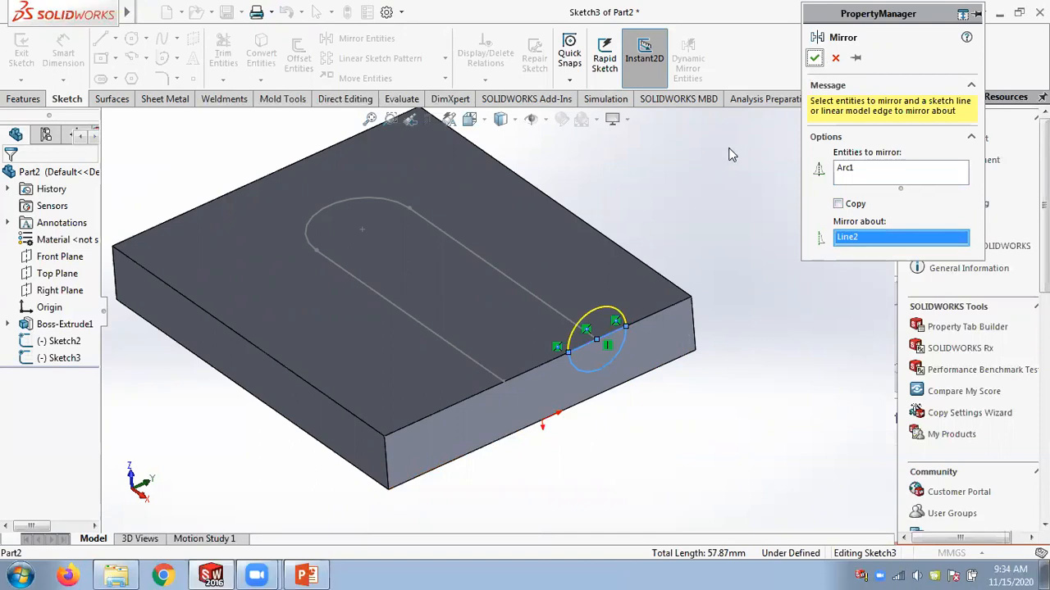
# Exit the semicircular arc profile sketch on the block's edge.
pyautogui.press('z')
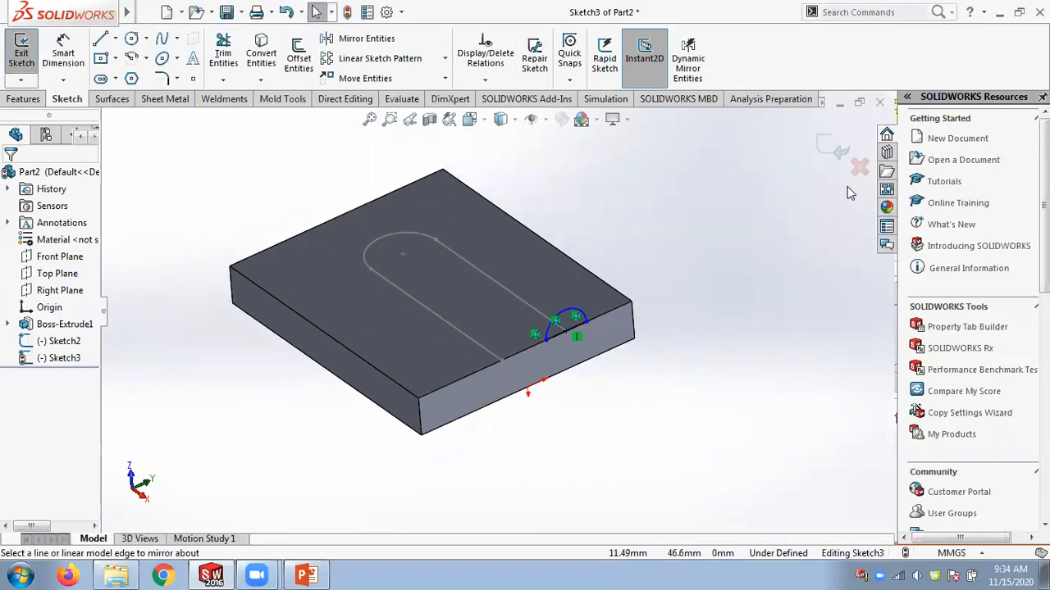
pyautogui.scroll(-2, 537, 291)
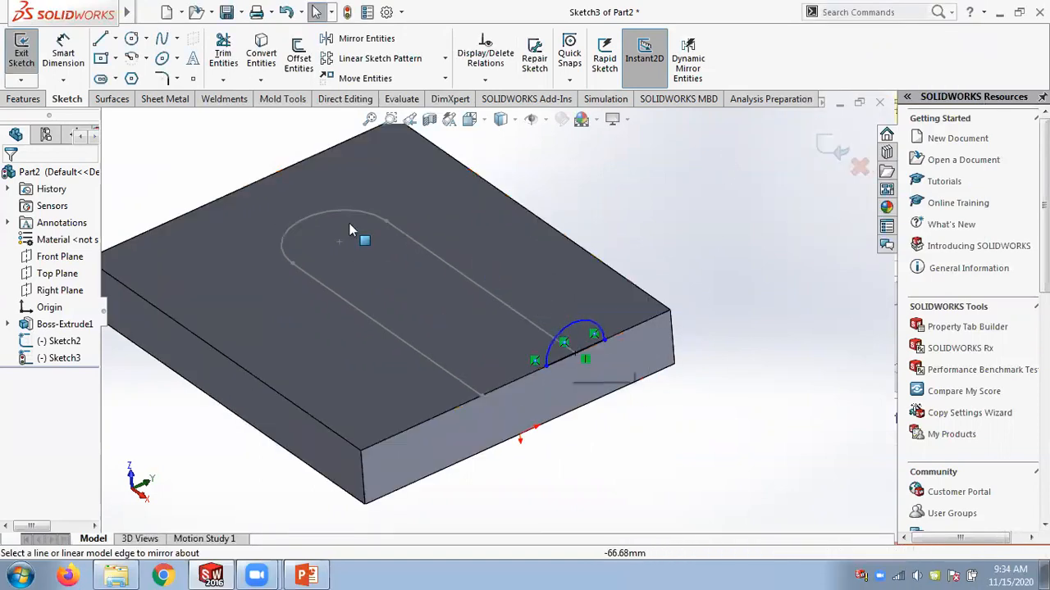
pyautogui.click(830, 158)
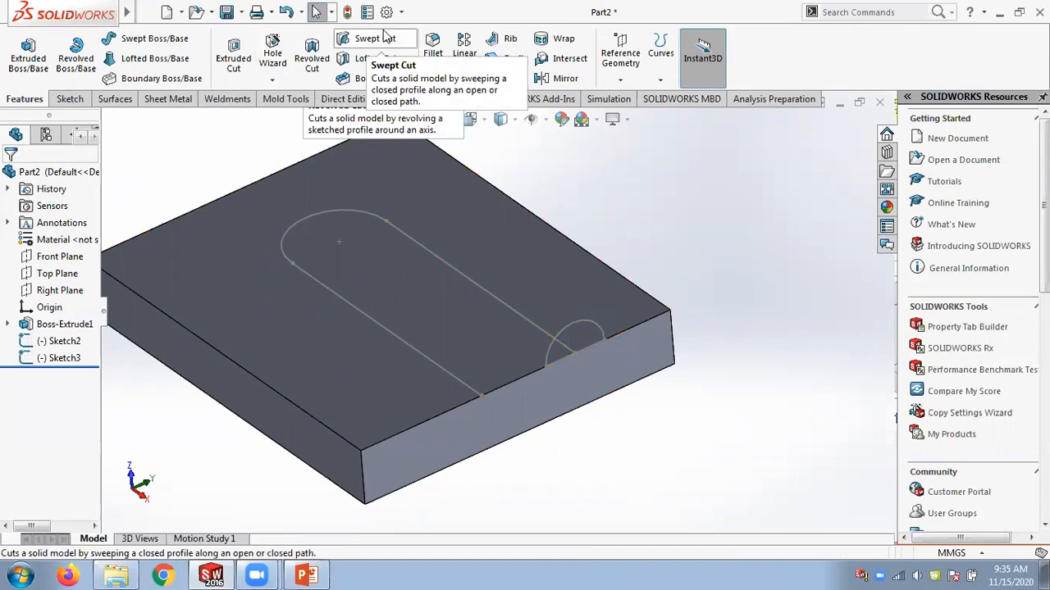
pyautogui.click(142, 43)
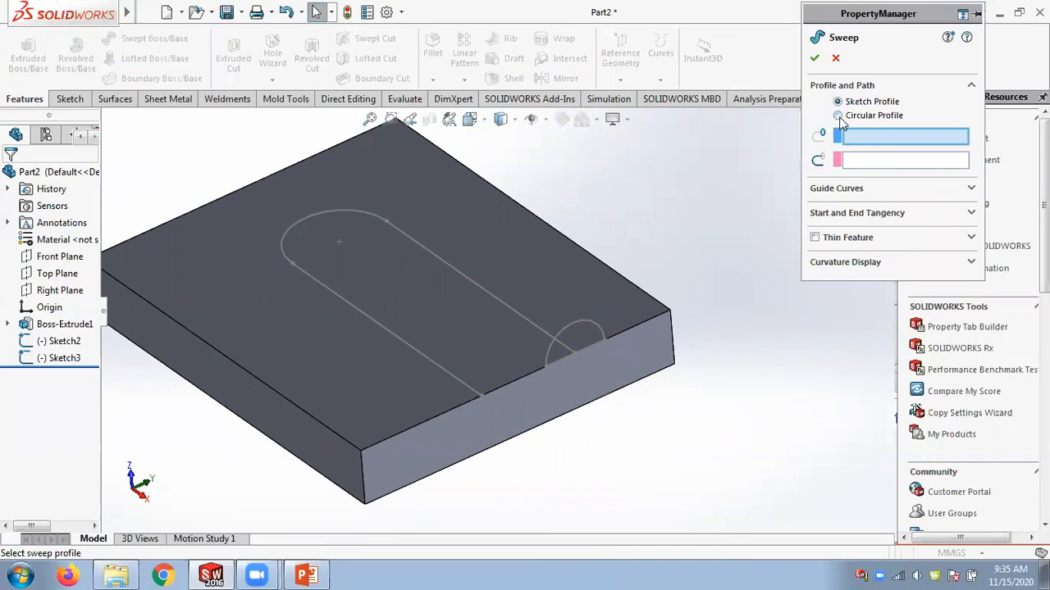
pyautogui.click(838, 115)
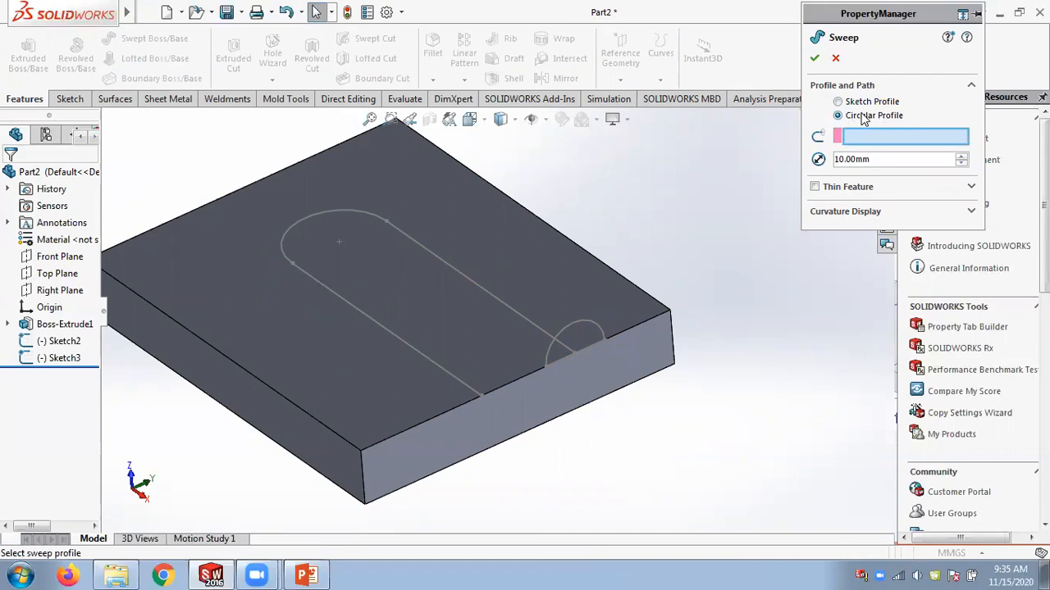
pyautogui.click(839, 57)
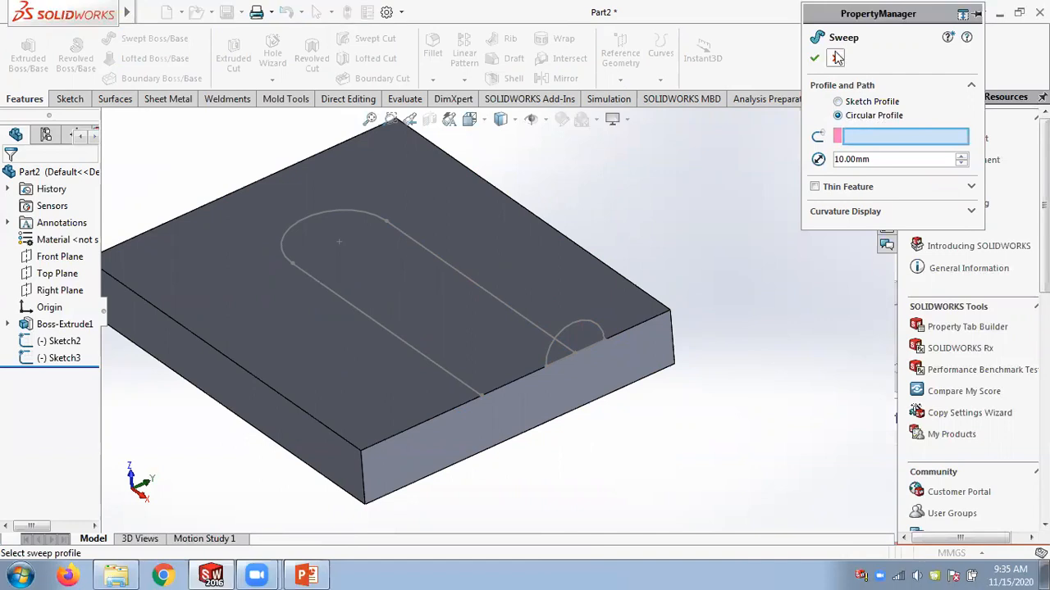
pyautogui.click(836, 57)
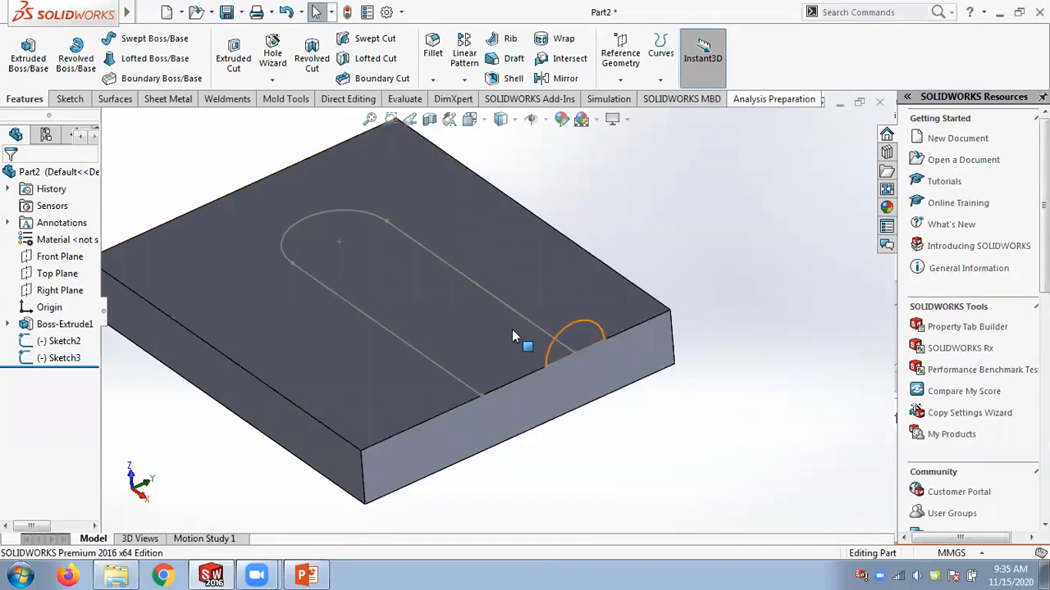
# Delete the arc profile sketch Sketch3 from the feature tree.
pyautogui.rightClick(72, 362)
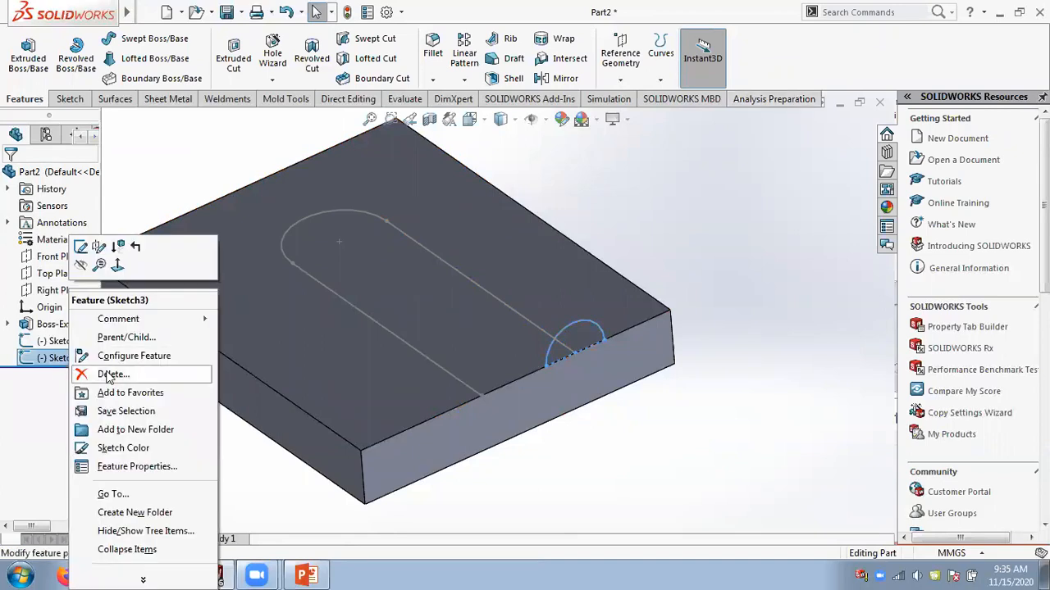
pyautogui.click(107, 370)
pyautogui.click(489, 212)
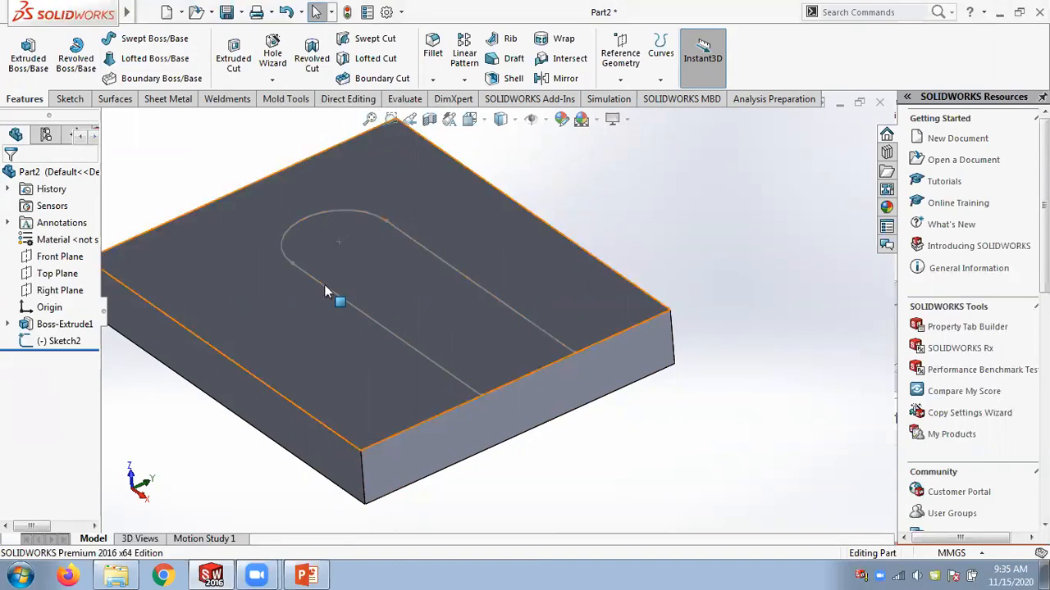
# Create a swept boss with a 20 mm circular profile along the Sketch2 slot path.
pyautogui.click(174, 40)
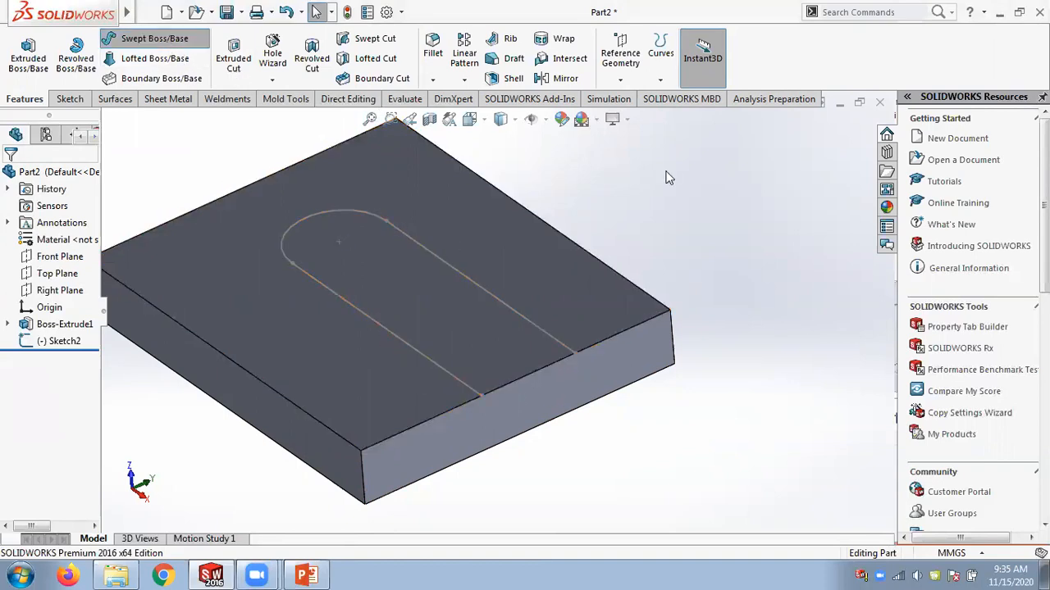
pyautogui.click(837, 116)
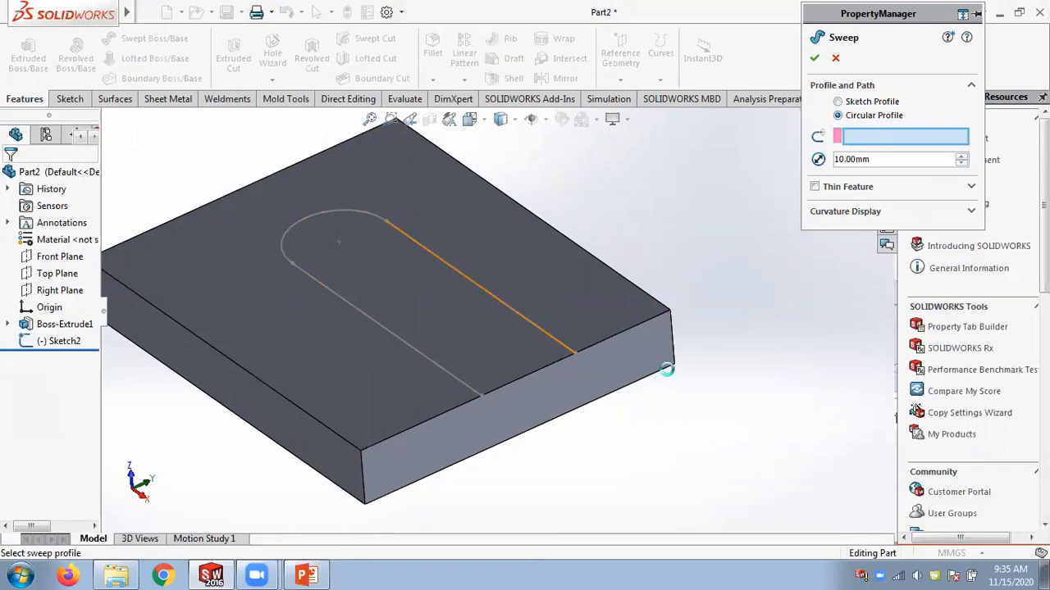
pyautogui.click(557, 339)
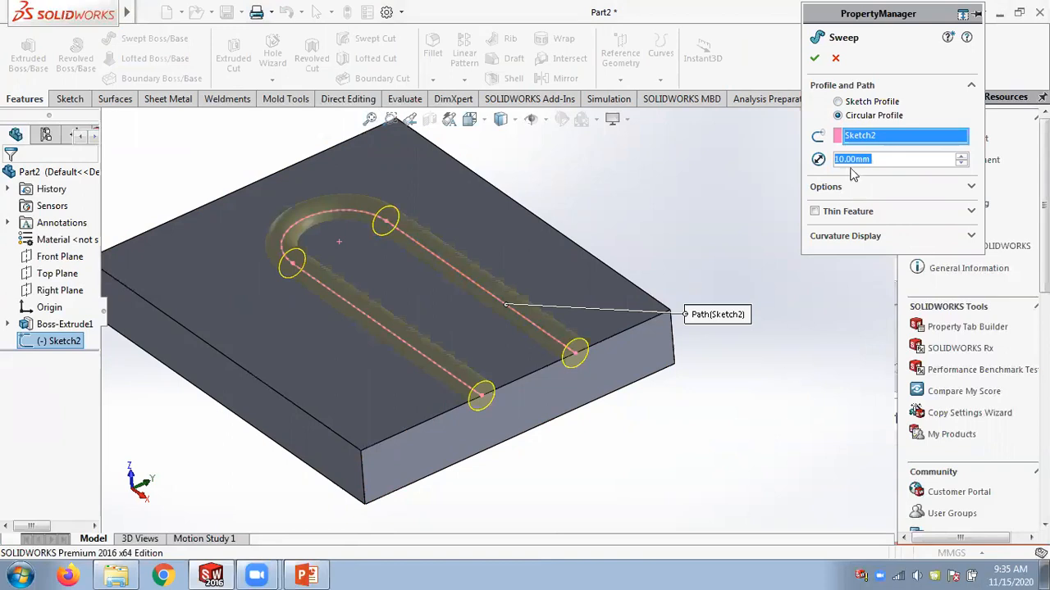
pyautogui.click(961, 156)
pyautogui.click(815, 58)
pyautogui.moveTo(686, 198); pyautogui.dragTo(674, 177, button='middle')
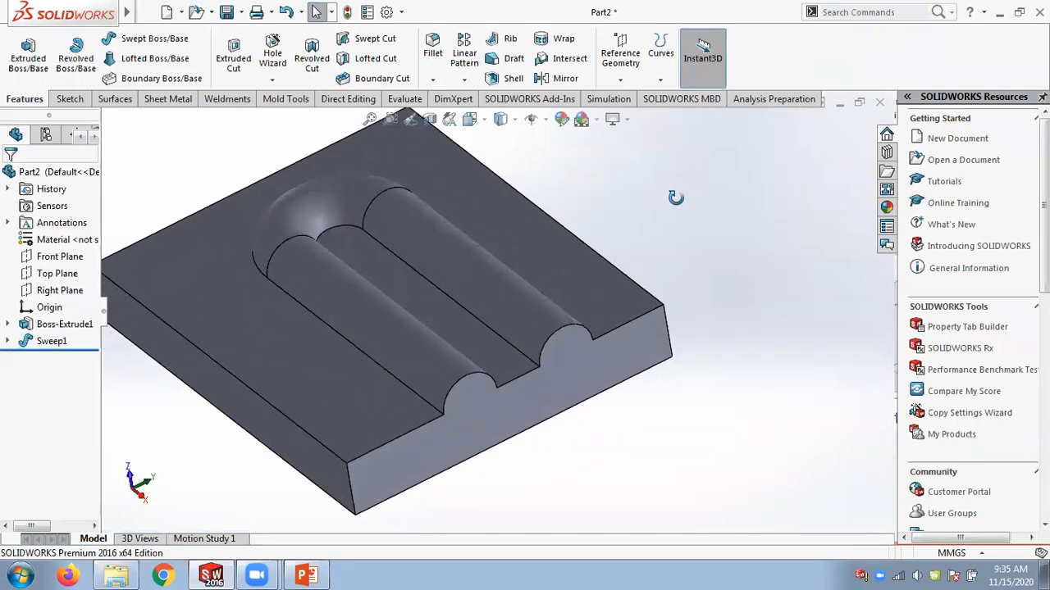
# Edit Sweep1 to a 10 mm circular profile diameter and turn off Merge result.
pyautogui.scroll(-3, 472, 350)
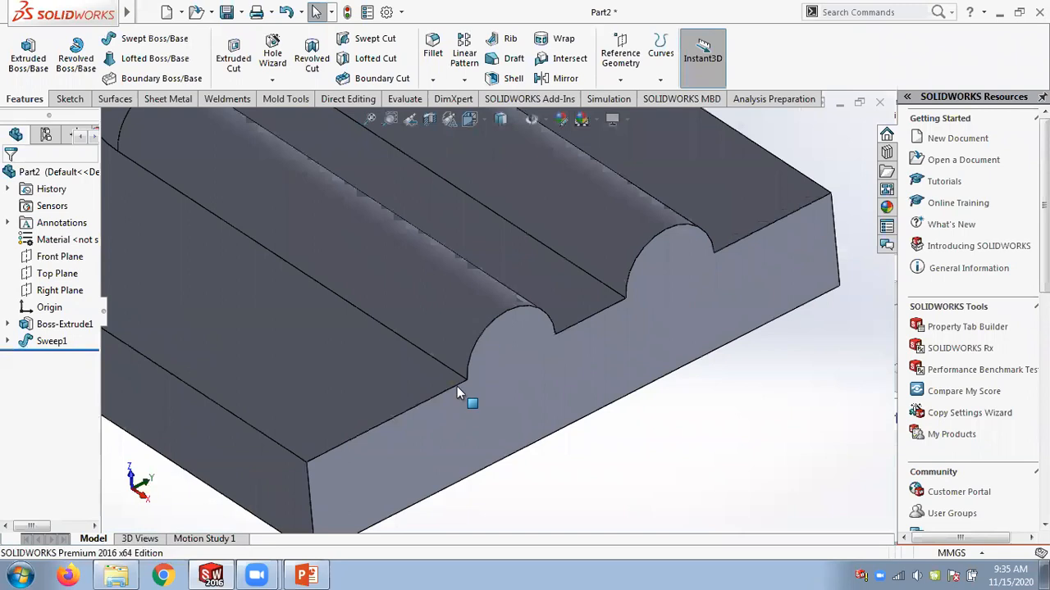
pyautogui.scroll(3, 684, 294)
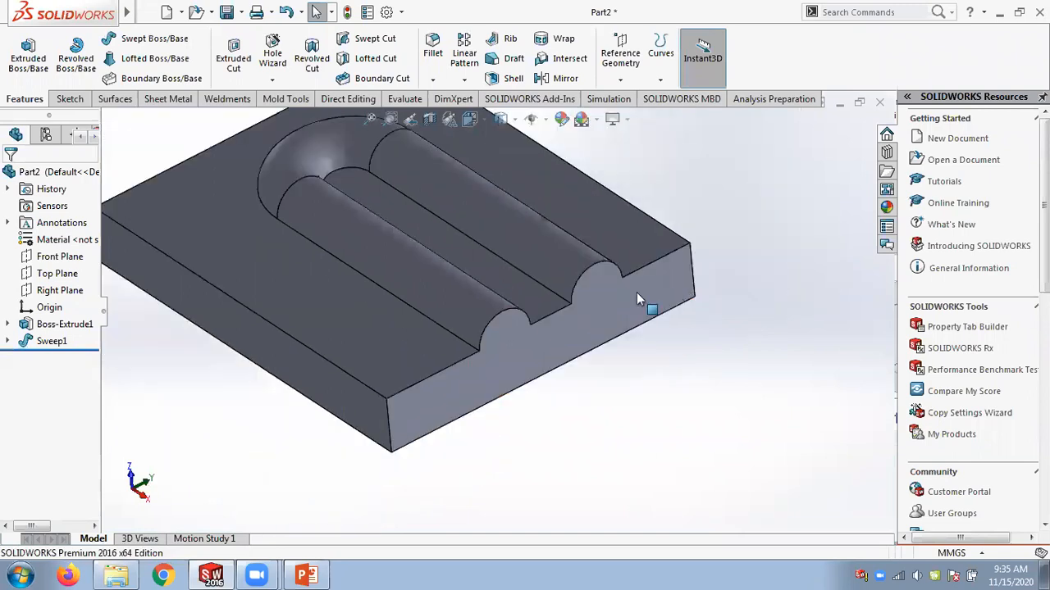
pyautogui.rightClick(57, 342)
pyautogui.click(891, 310)
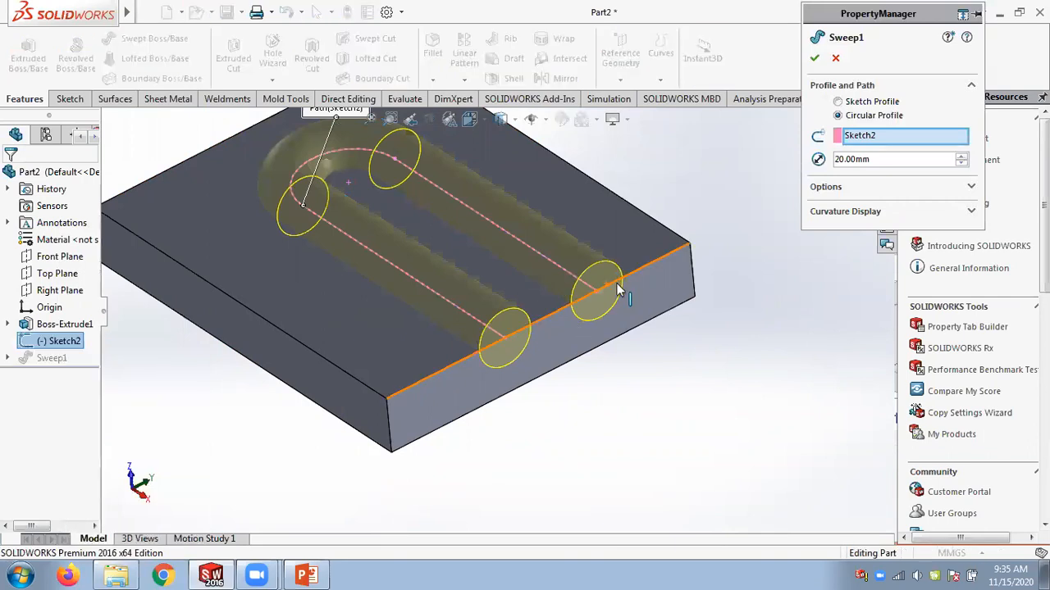
pyautogui.click(837, 102)
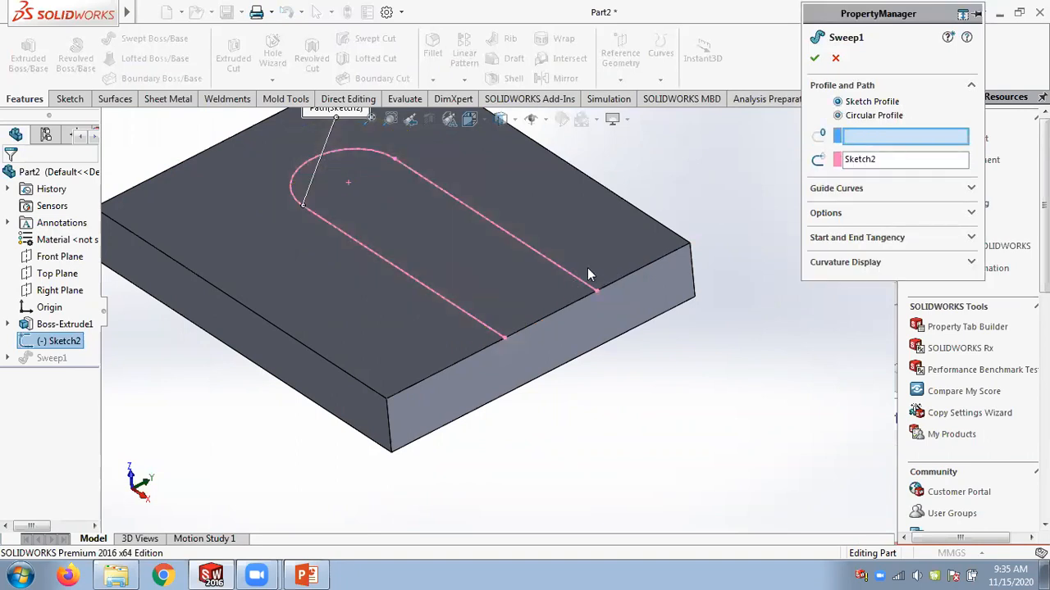
pyautogui.click(837, 115)
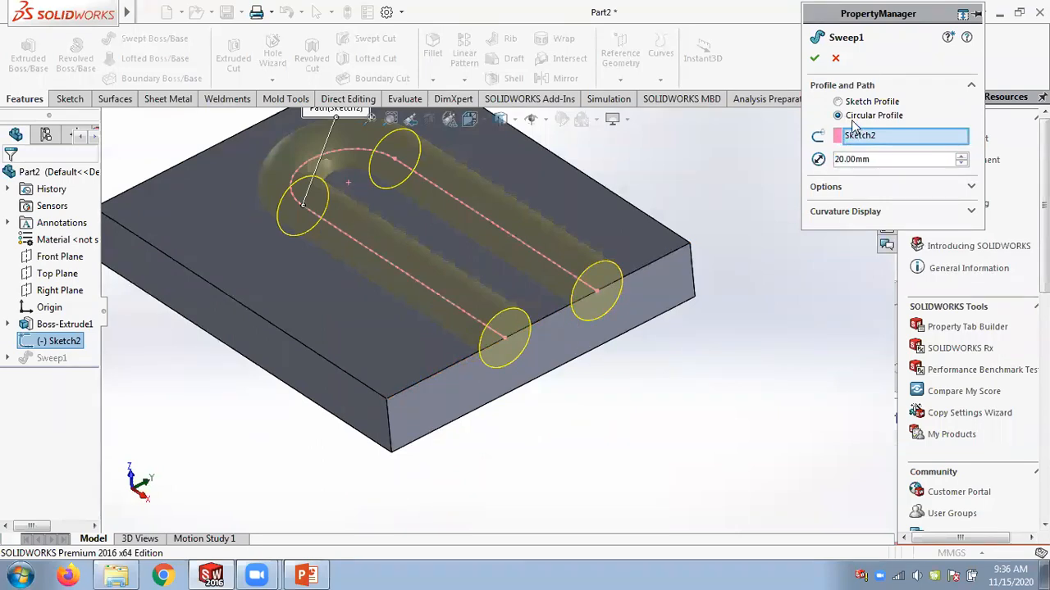
pyautogui.moveTo(878, 162); pyautogui.dragTo(796, 148)
pyautogui.write('10')
pyautogui.press('Return')
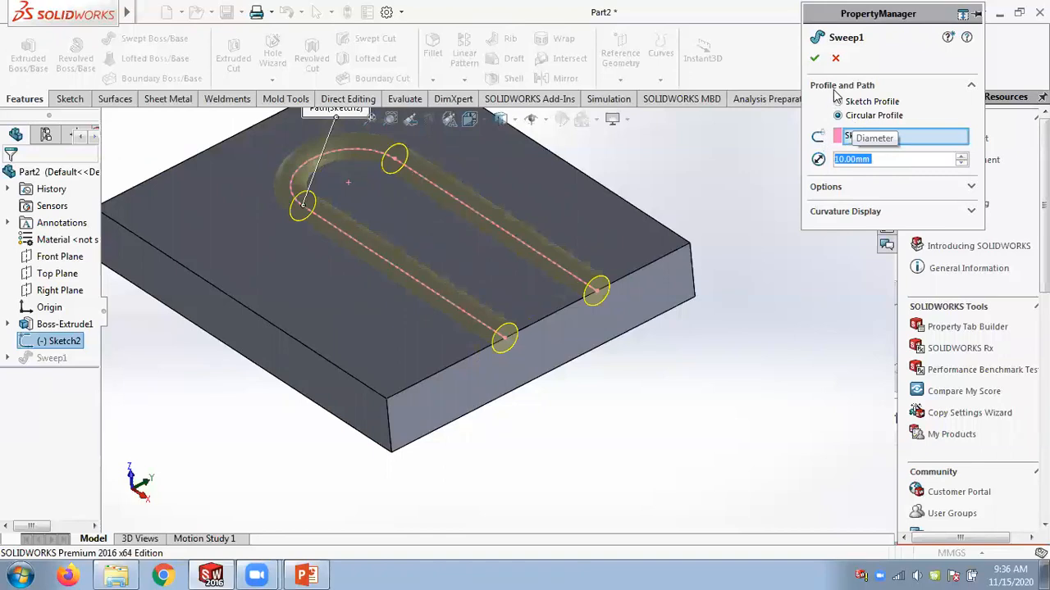
pyautogui.click(970, 188)
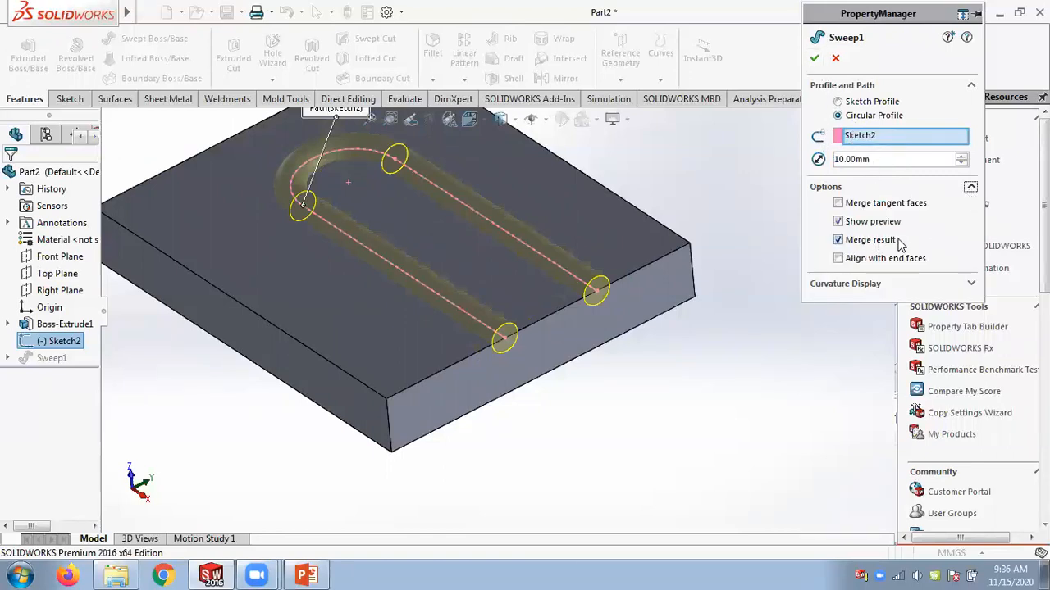
pyautogui.click(838, 239)
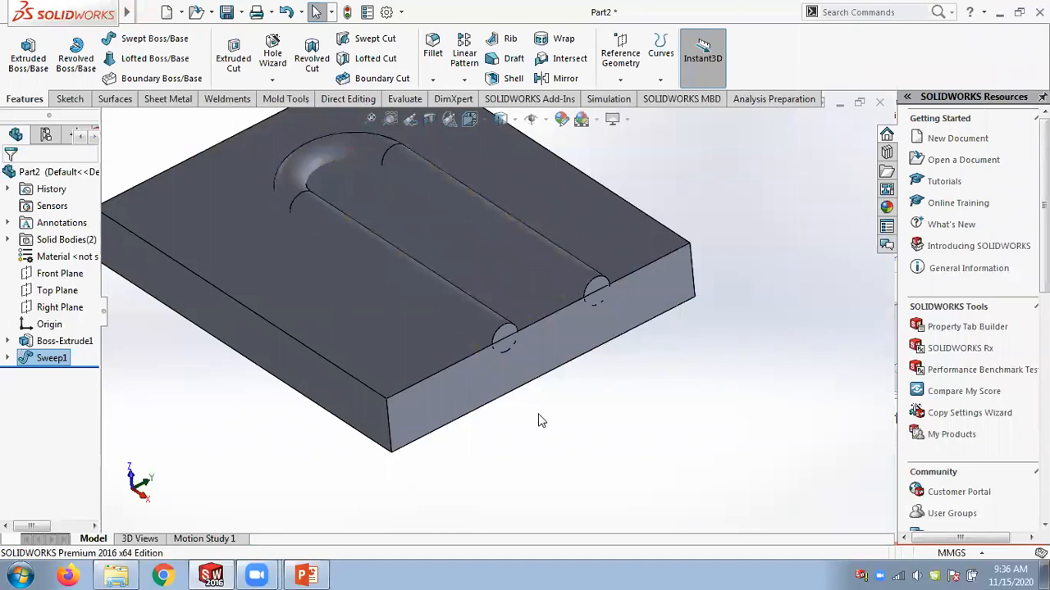
# Combine the block and sweep bodies using the Common operation.
pyautogui.scroll(-3, 537, 420)
pyautogui.scroll(3, 538, 420)
pyautogui.moveTo(578, 203); pyautogui.dragTo(681, 266, button='middle')
pyautogui.scroll(2, 544, 261)
pyautogui.scroll(-3, 459, 202)
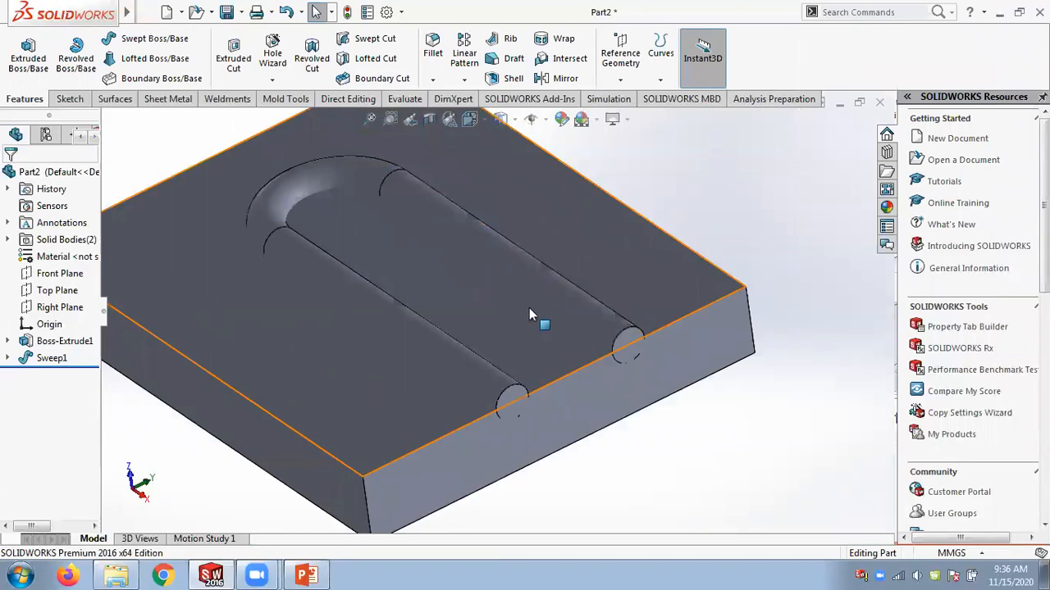
pyautogui.scroll(1, 769, 251)
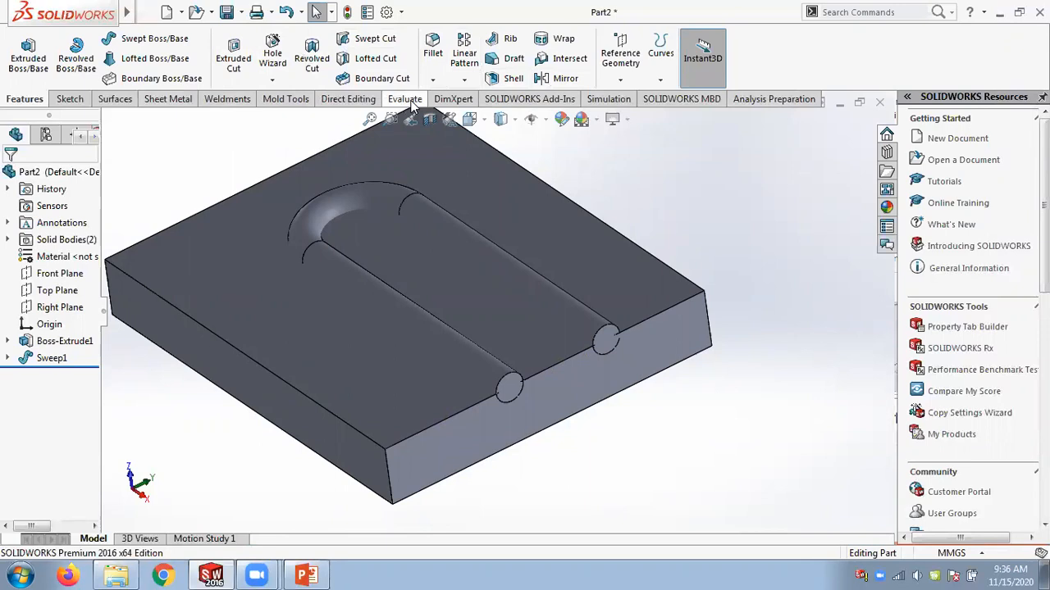
pyautogui.click(347, 98)
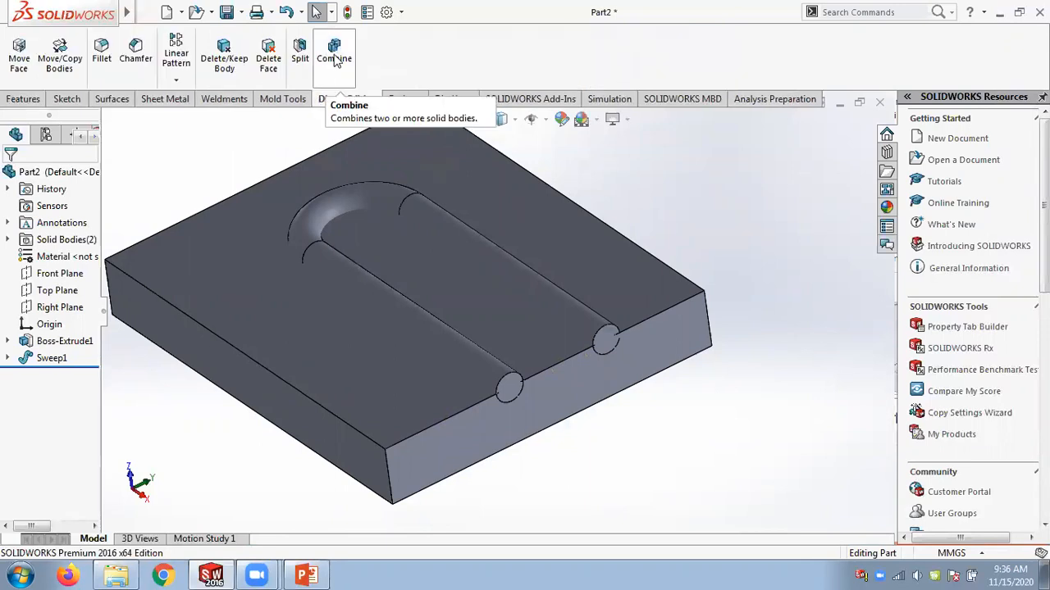
pyautogui.click(336, 65)
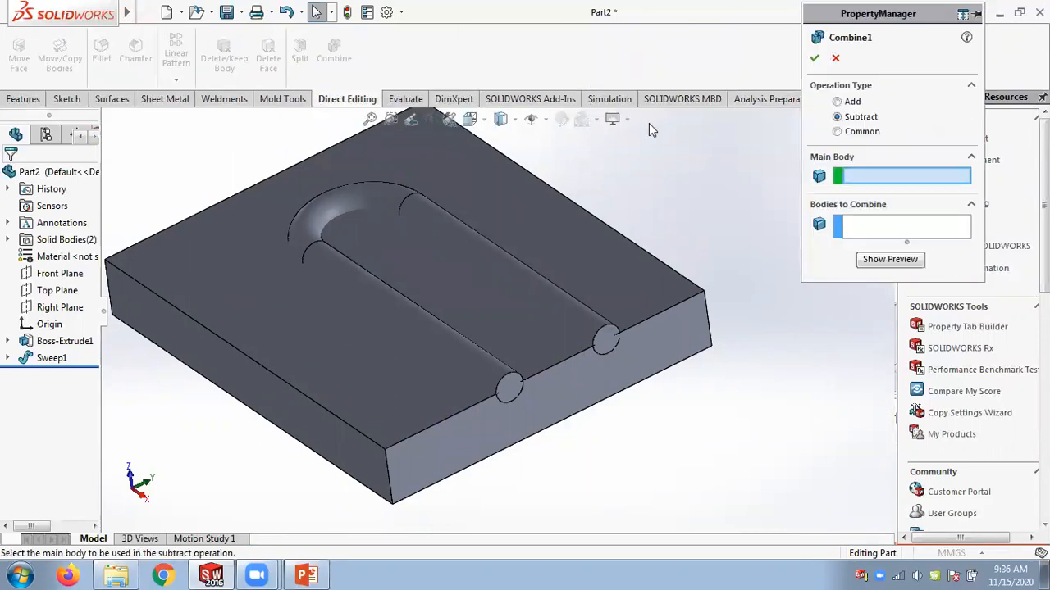
pyautogui.click(850, 133)
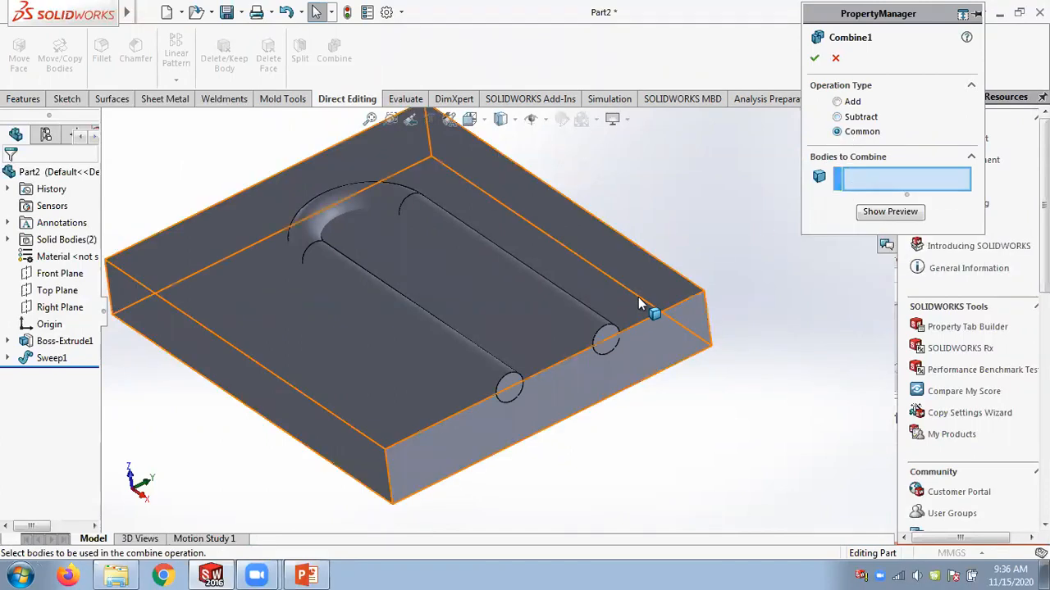
pyautogui.click(585, 313)
pyautogui.click(584, 319)
pyautogui.click(814, 57)
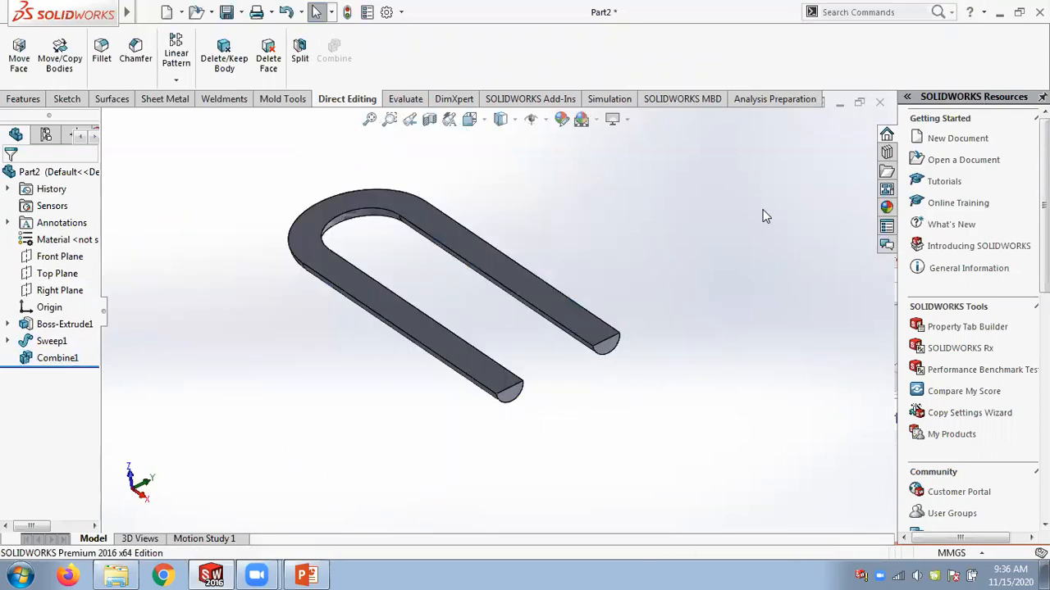
# Edit Combine1 to subtract the sweep body from the Boss-Extrude1 main body.
pyautogui.rightClick(65, 358)
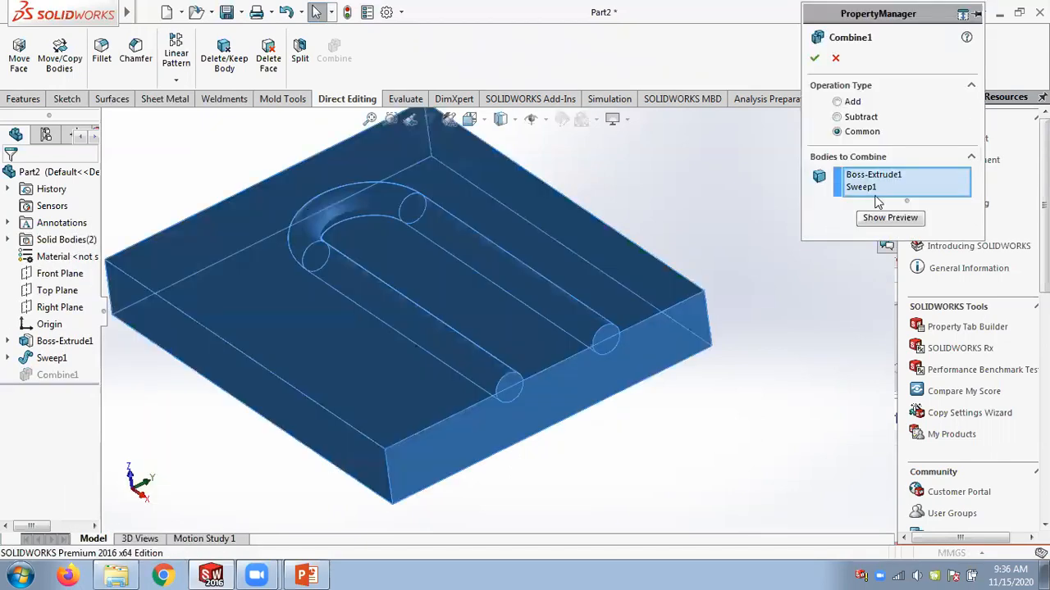
pyautogui.click(837, 116)
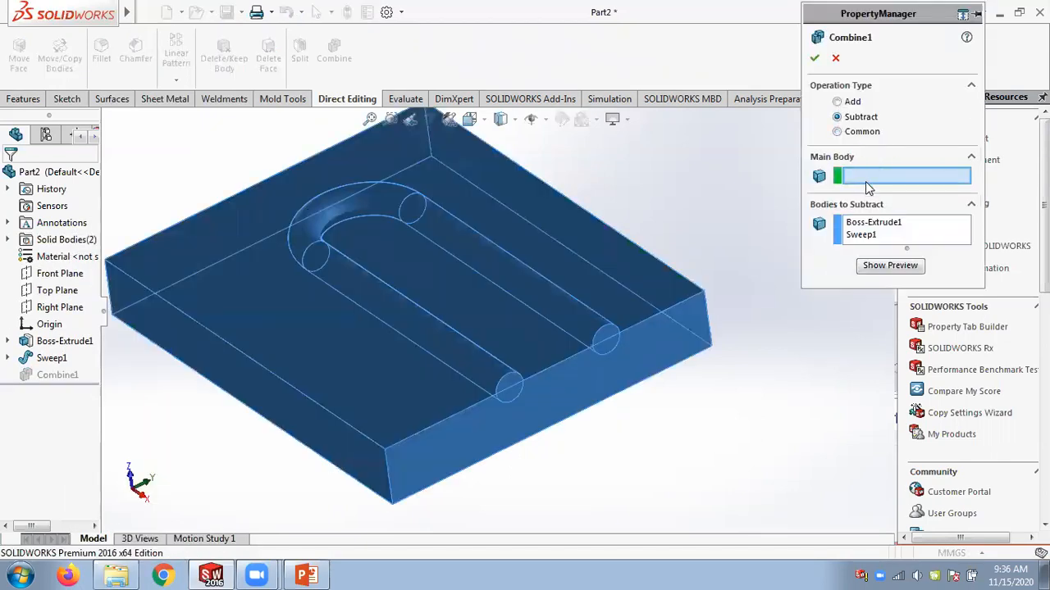
pyautogui.rightClick(909, 234)
pyautogui.click(926, 242)
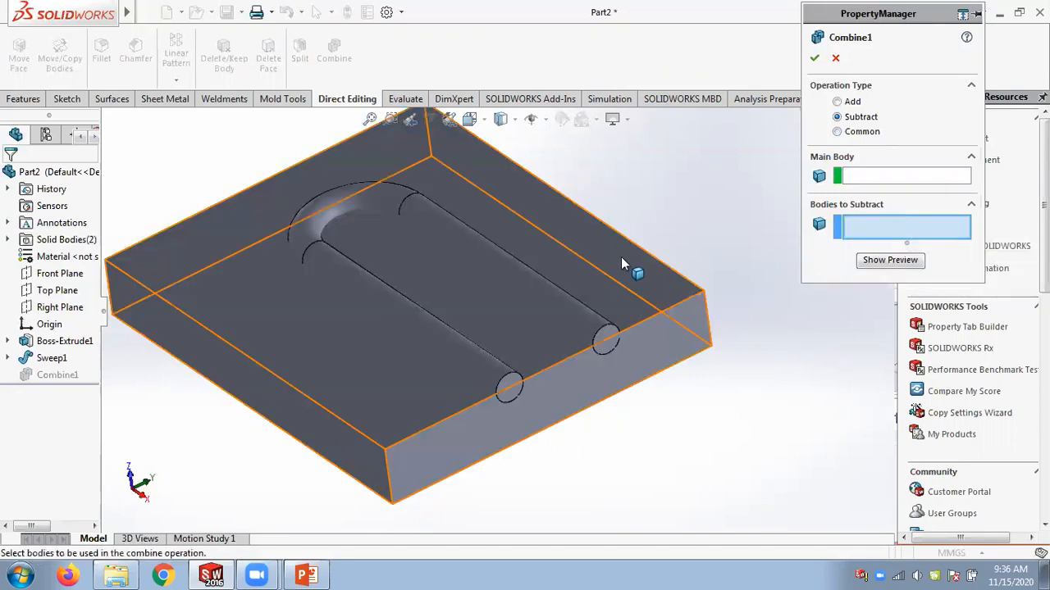
pyautogui.click(621, 257)
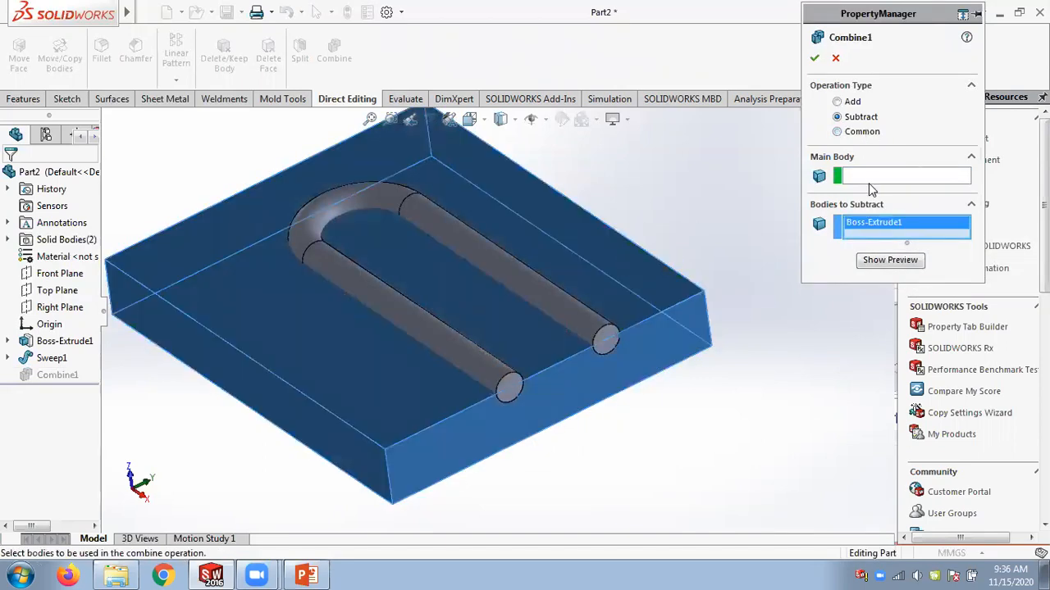
pyautogui.rightClick(876, 223)
pyautogui.click(902, 231)
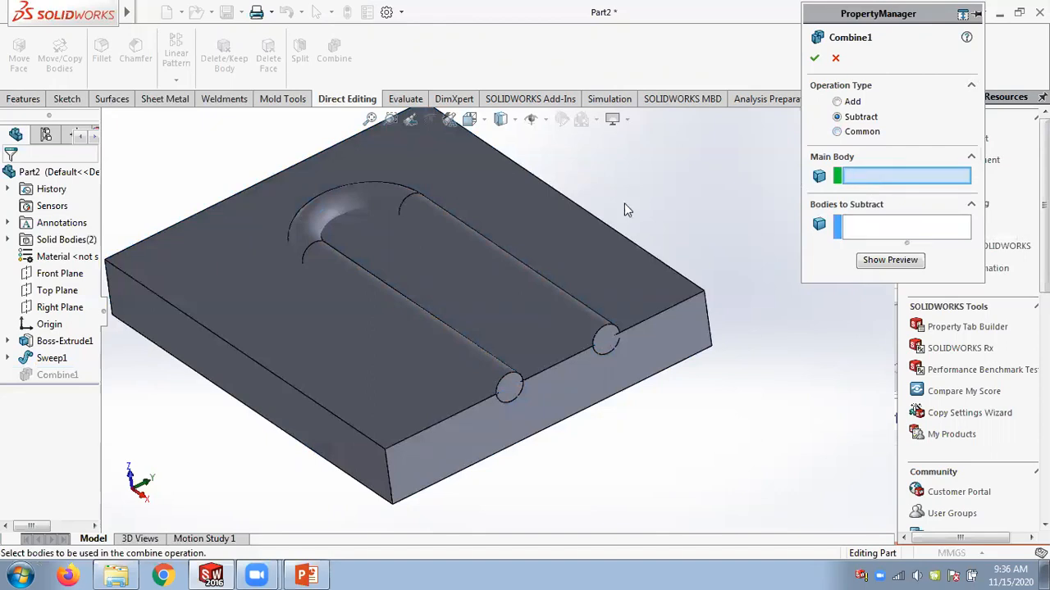
pyautogui.click(578, 217)
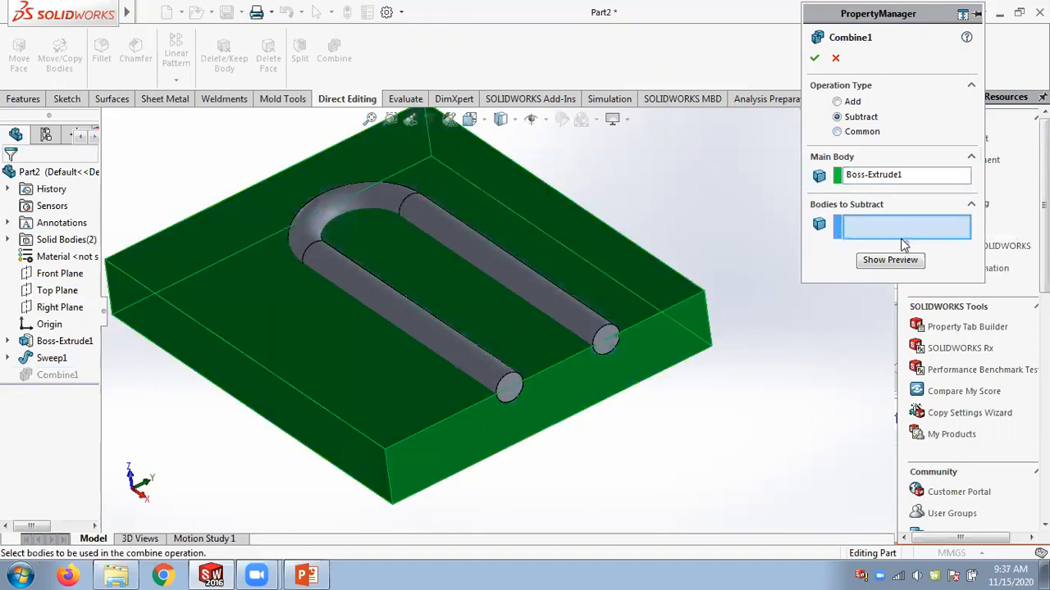
pyautogui.click(568, 308)
pyautogui.click(814, 58)
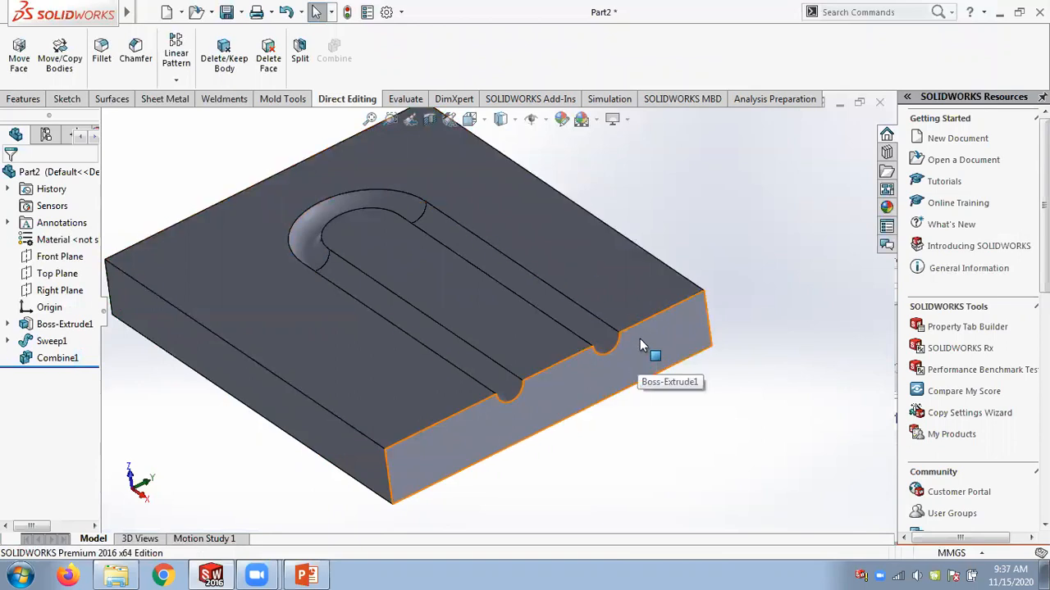
# Edit Sweep1 to turn Merge result back on.
pyautogui.rightClick(61, 342)
pyautogui.press('Return')
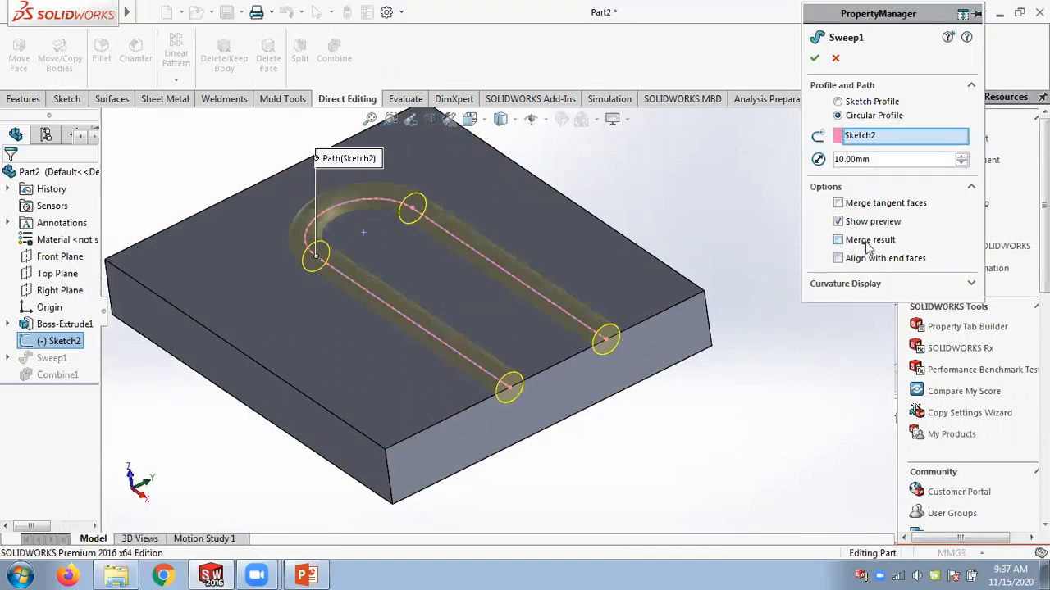
pyautogui.click(814, 57)
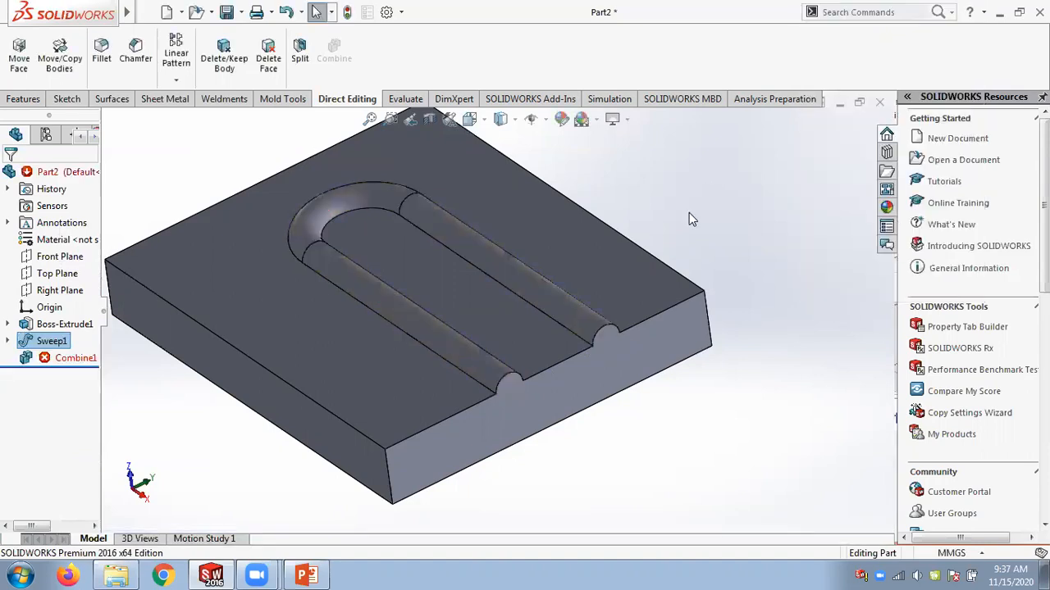
# Delete the Combine1 feature.
pyautogui.moveTo(72, 358)
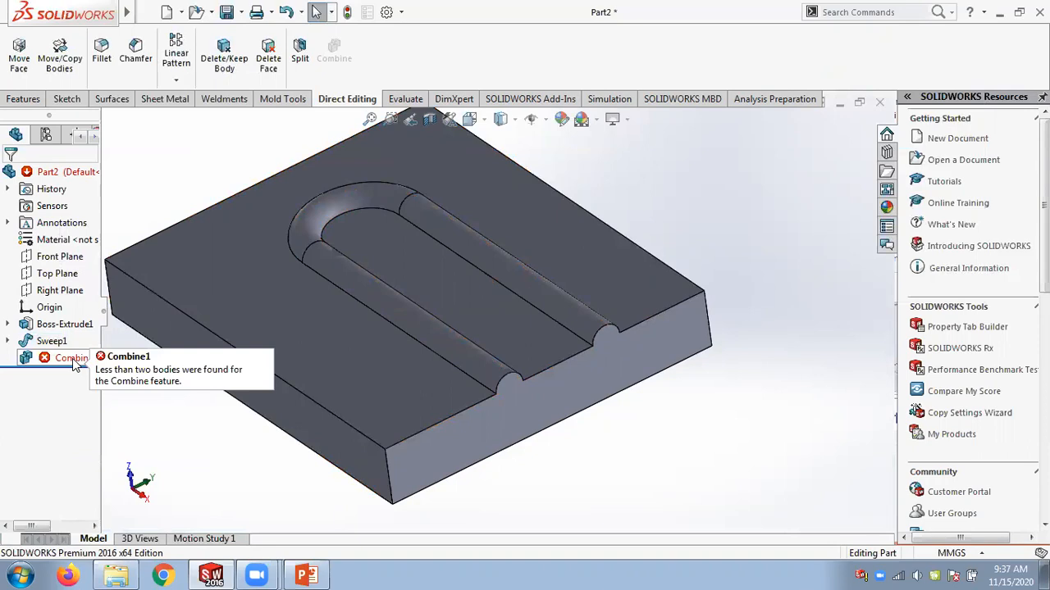
pyautogui.rightClick(73, 358)
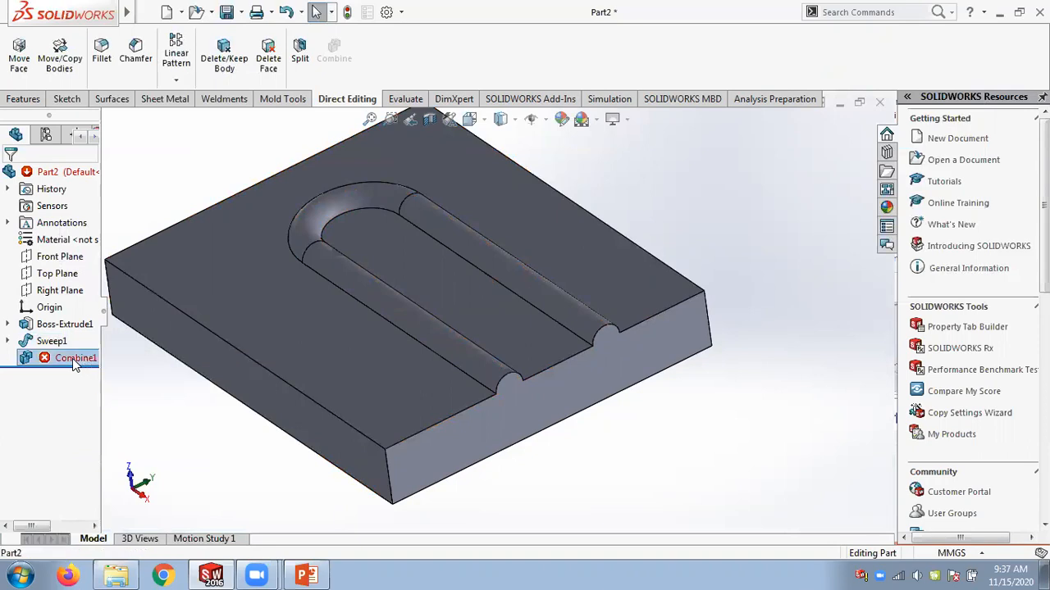
pyautogui.click(118, 356)
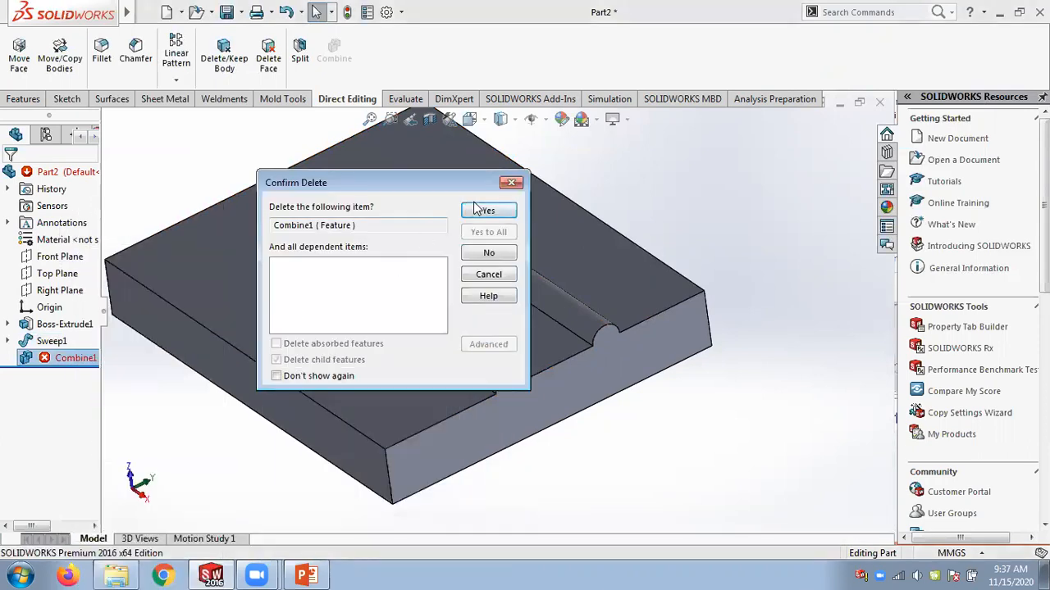
pyautogui.click(485, 213)
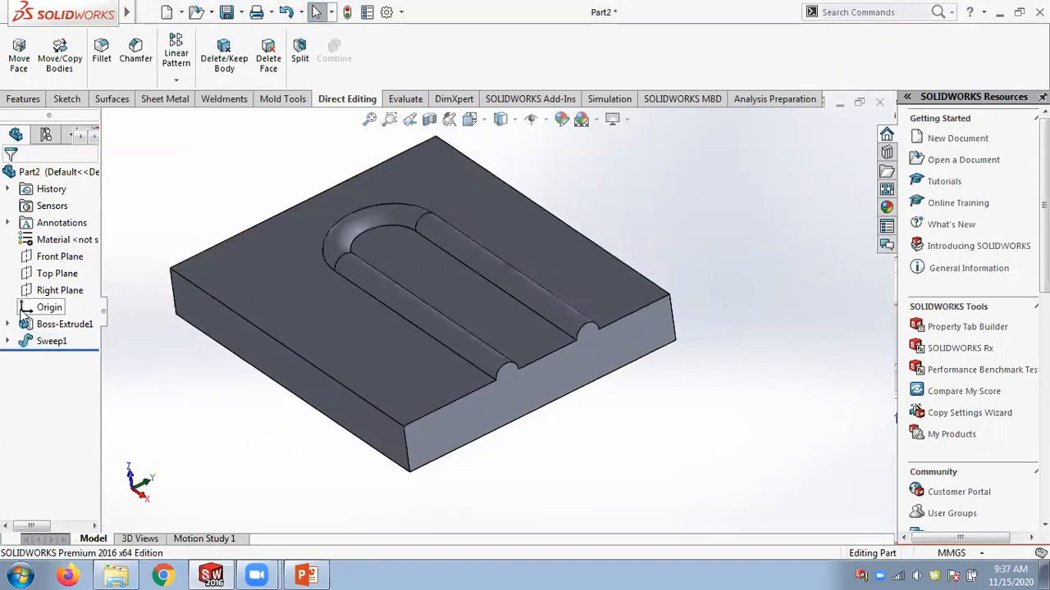
# Open Sweep1's definition for editing.
pyautogui.rightClick(49, 341)
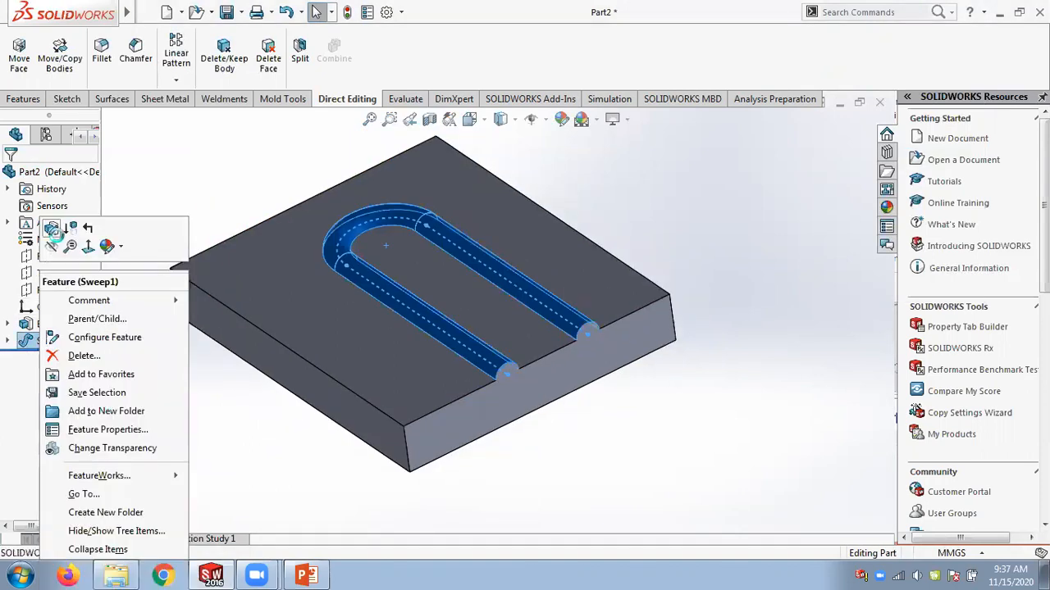
pyautogui.click(50, 228)
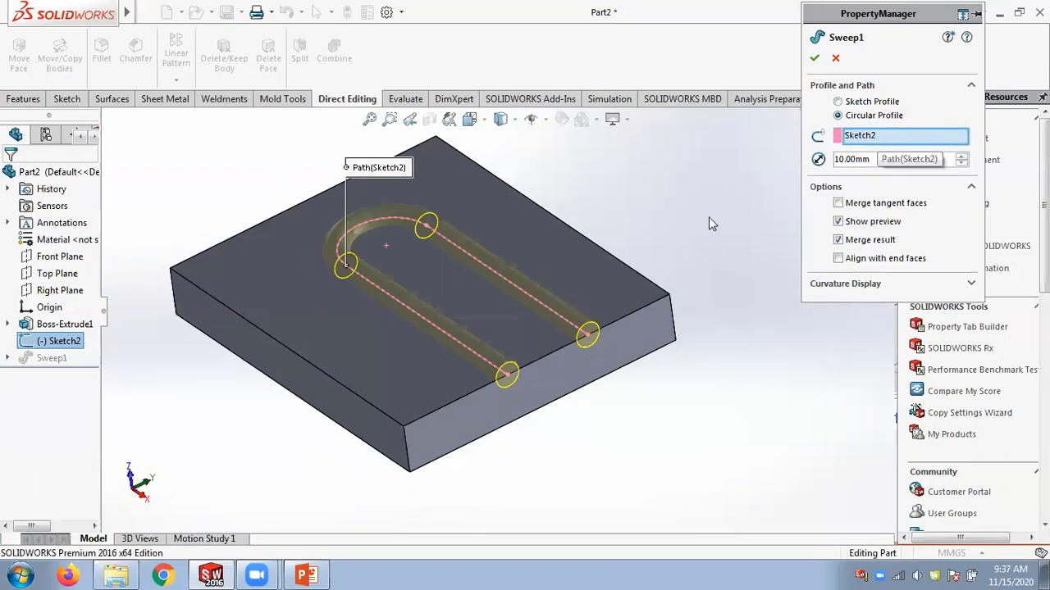
# Review the cut-sweep solid body and path figures on the Chapter 10 slides and close the Sweep1 editor.
pyautogui.click(306, 577)
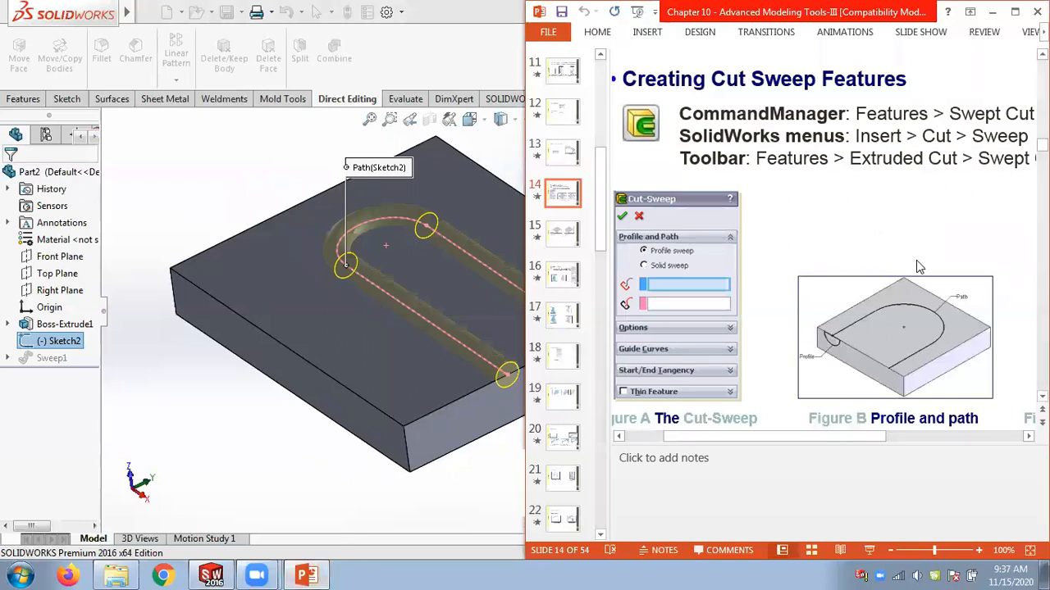
pyautogui.scroll(-5, 918, 263)
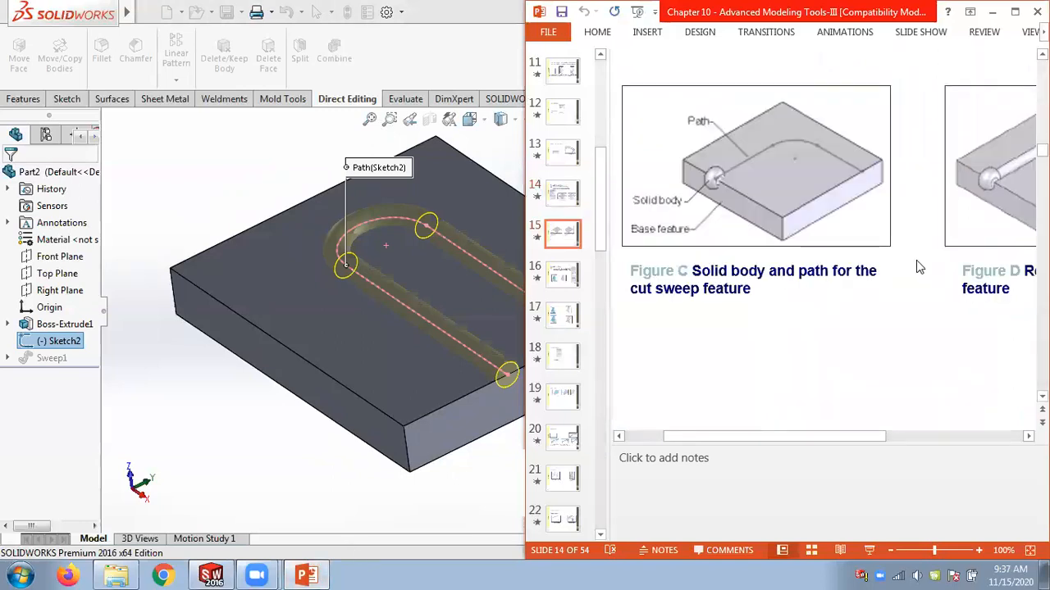
pyautogui.moveTo(862, 438); pyautogui.dragTo(909, 444)
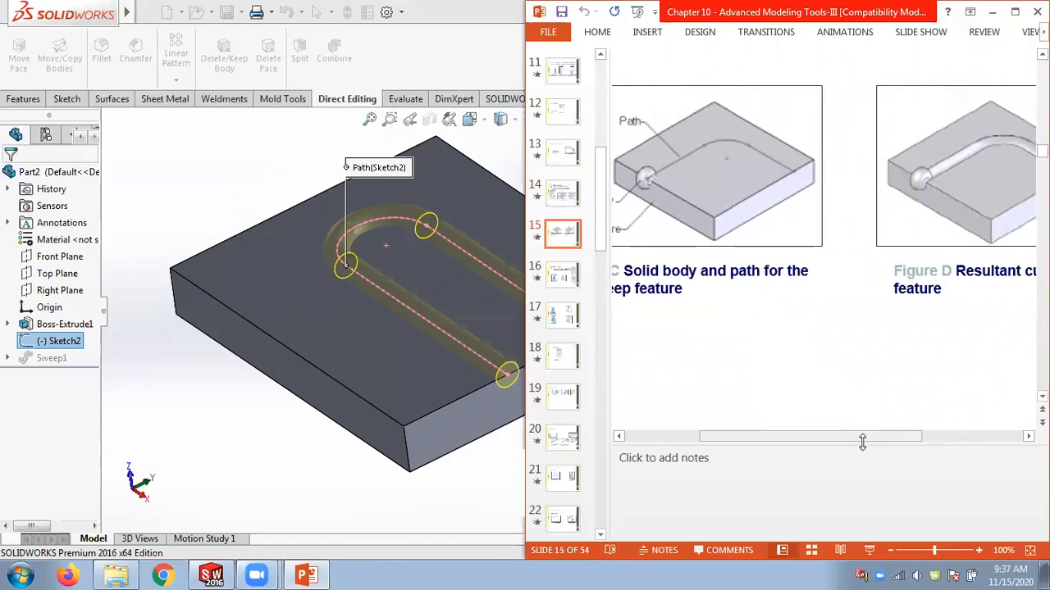
pyautogui.moveTo(845, 436); pyautogui.dragTo(804, 430)
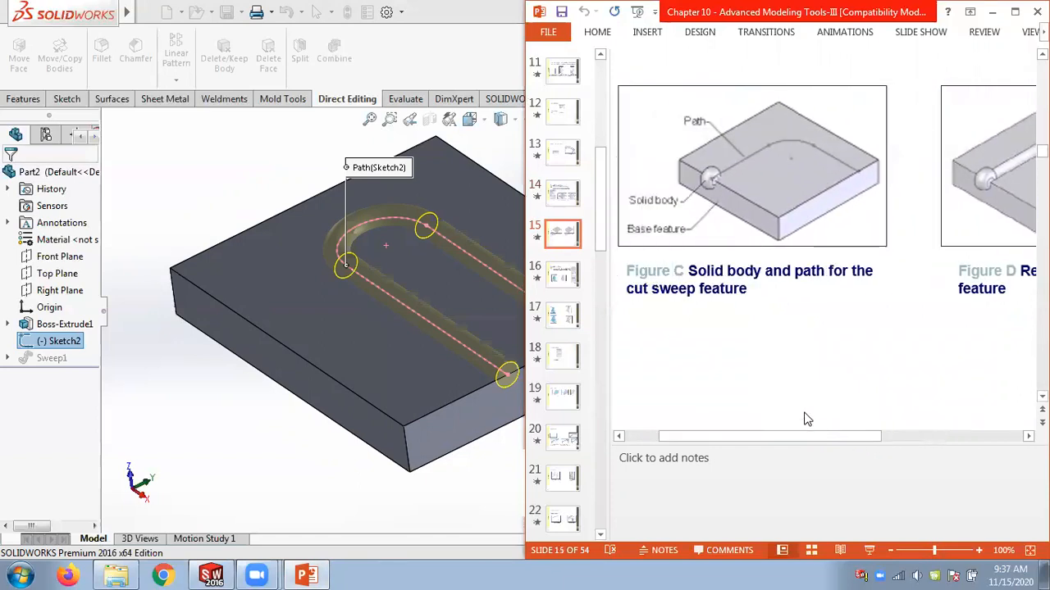
pyautogui.click(303, 168)
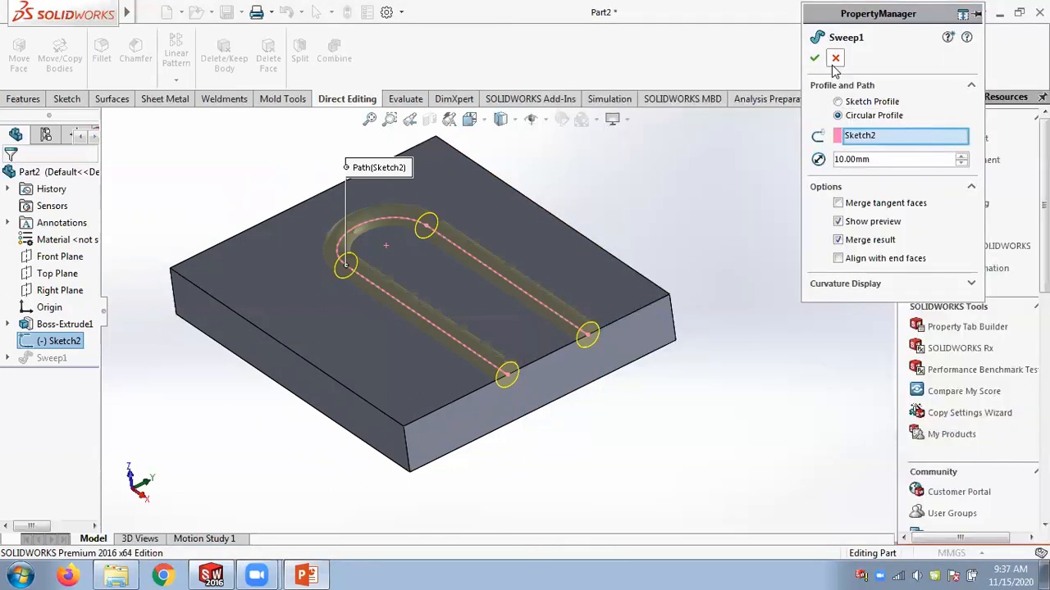
pyautogui.click(814, 57)
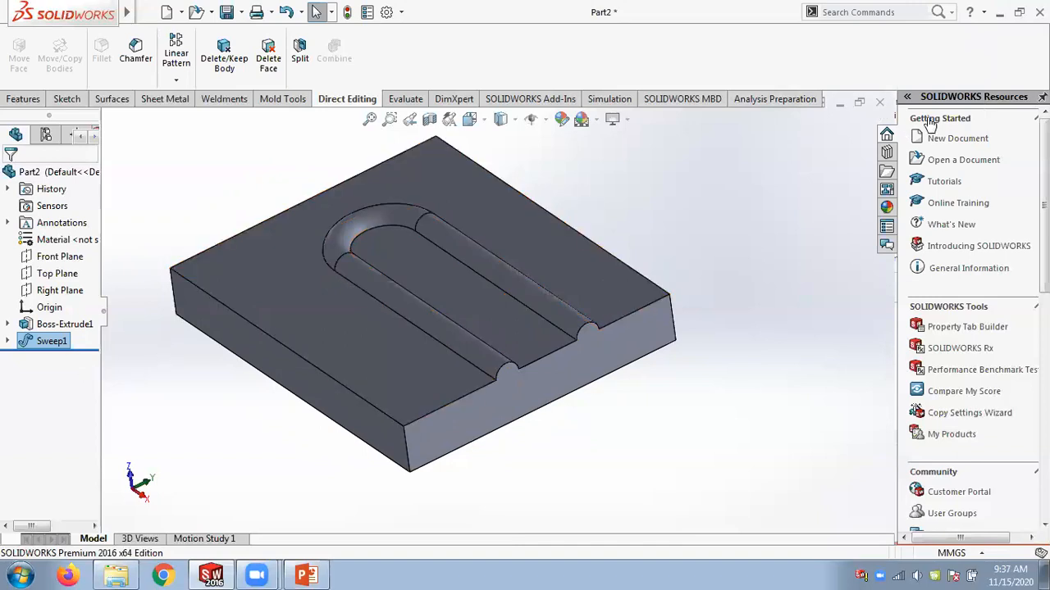
# Close the Part2 document.
pyautogui.click(477, 301)
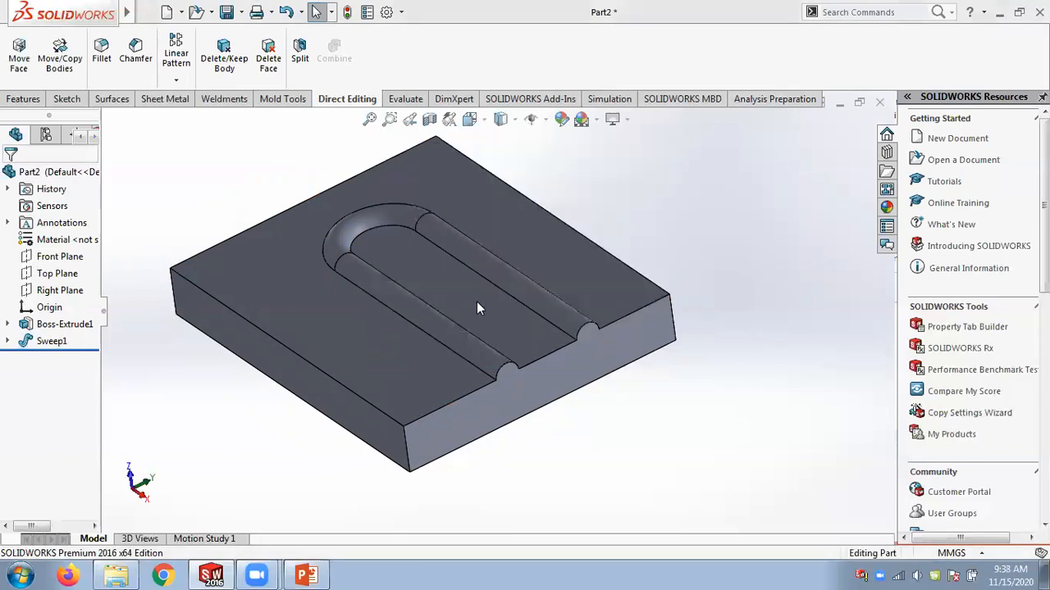
pyautogui.click(116, 575)
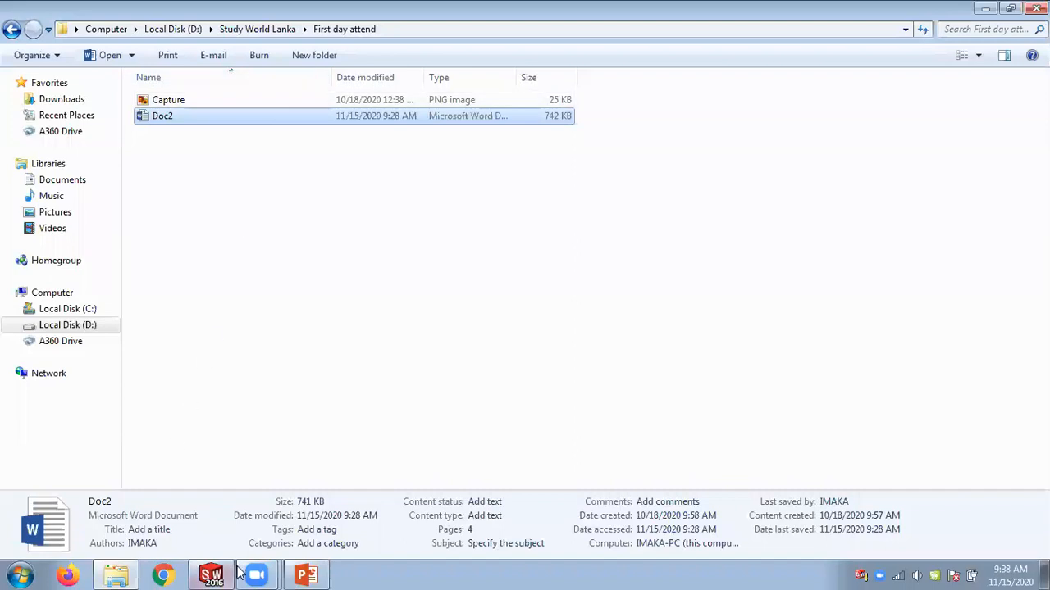
pyautogui.click(125, 573)
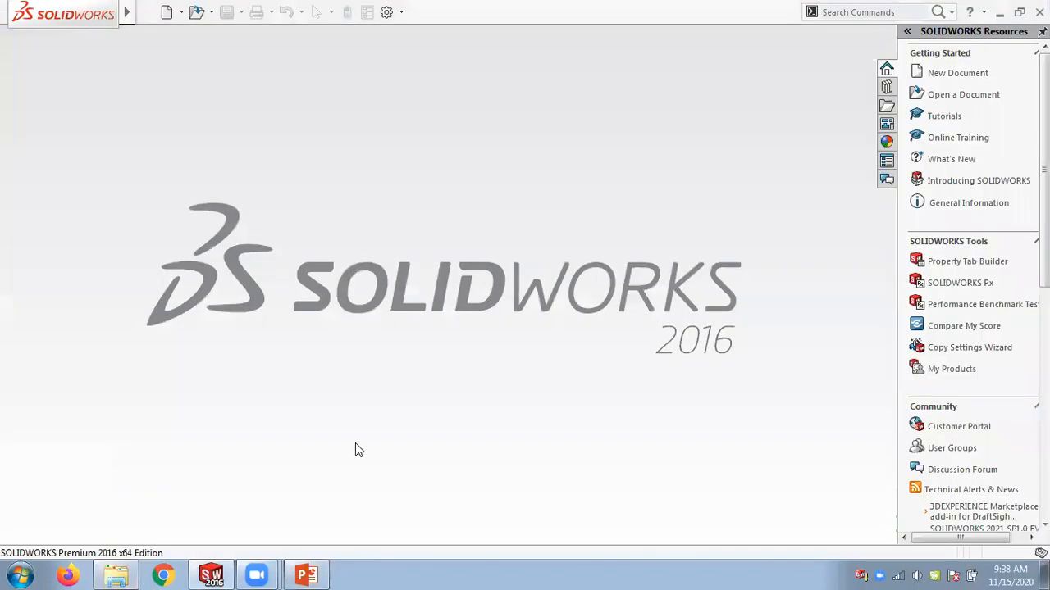
# Open the part Figure_10-38 and 10-39 from the Chap 10 folder.
pyautogui.click(211, 17)
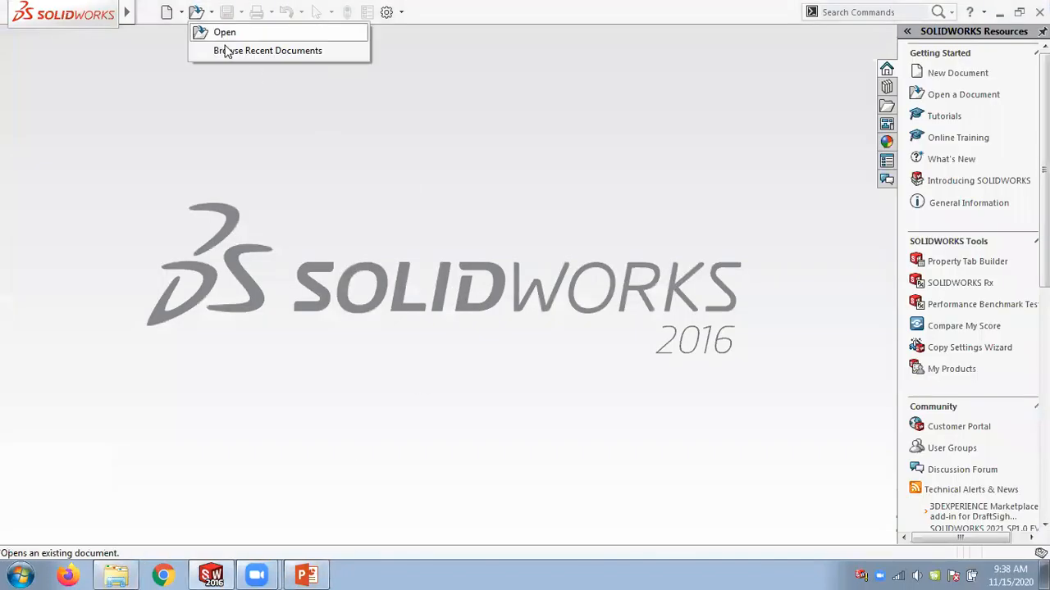
pyautogui.click(222, 31)
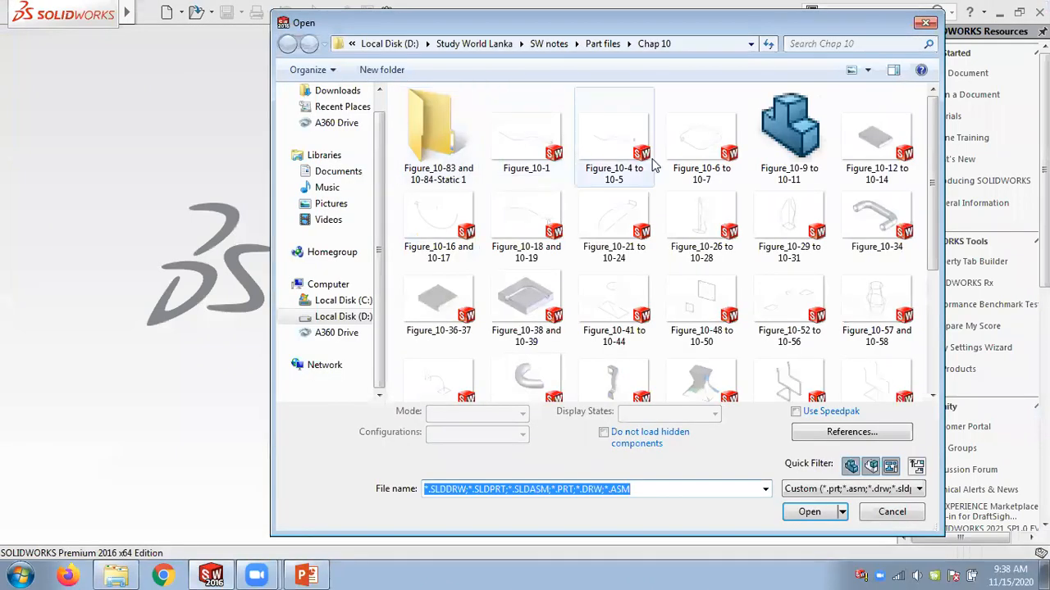
pyautogui.doubleClick(513, 291)
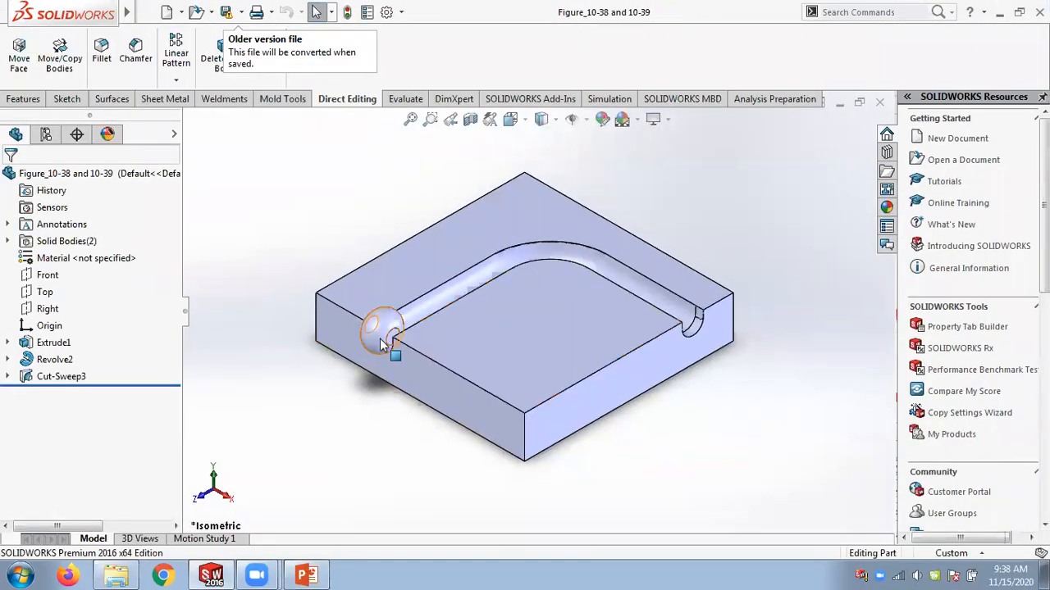
# Inspect the Revolve2 feature's definition and its Merge result option.
pyautogui.click(382, 342)
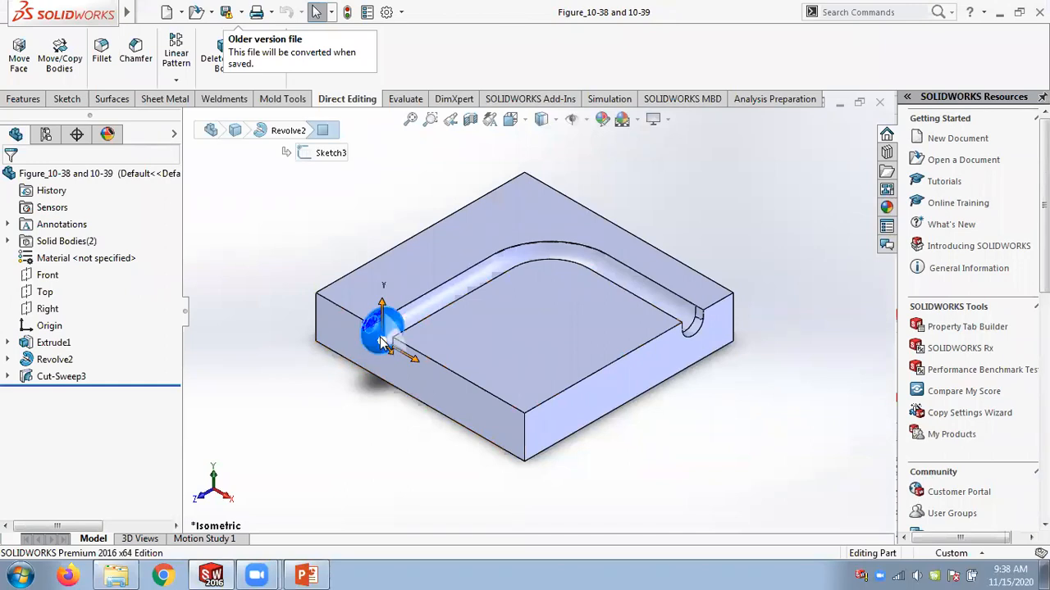
pyautogui.rightClick(65, 361)
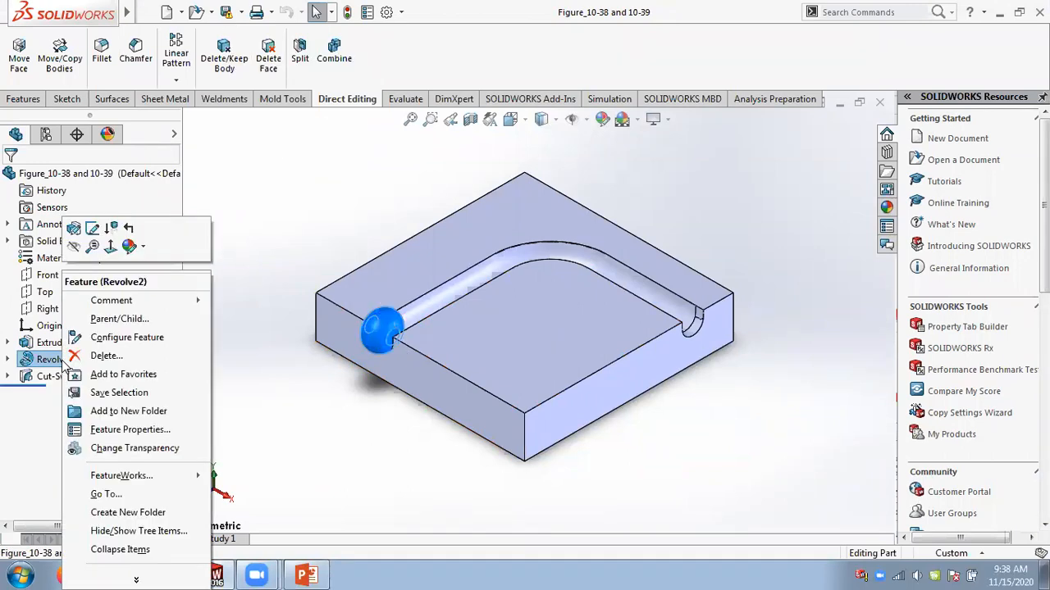
pyautogui.click(73, 229)
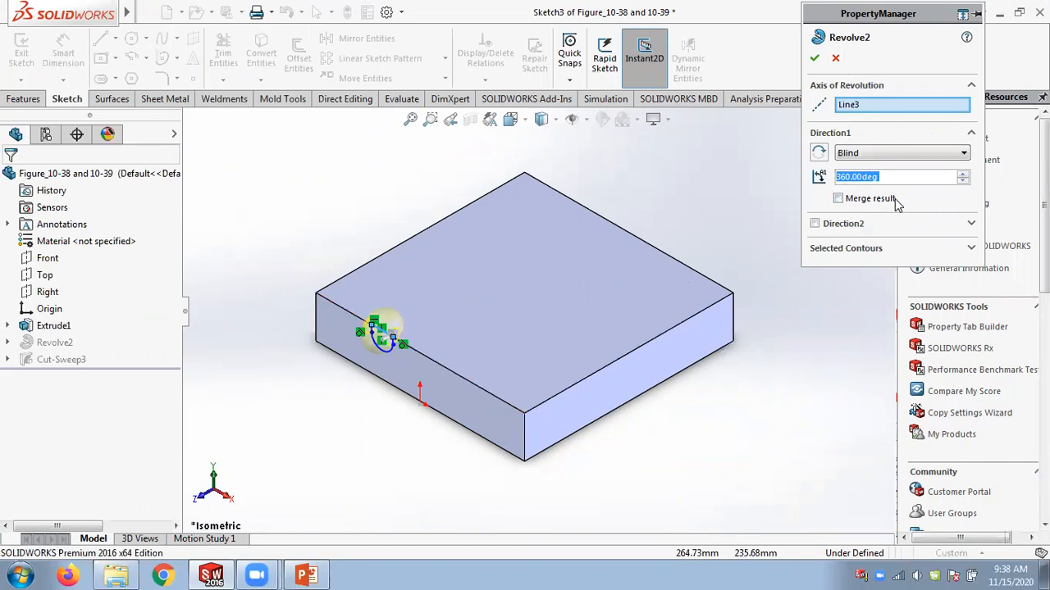
pyautogui.click(830, 66)
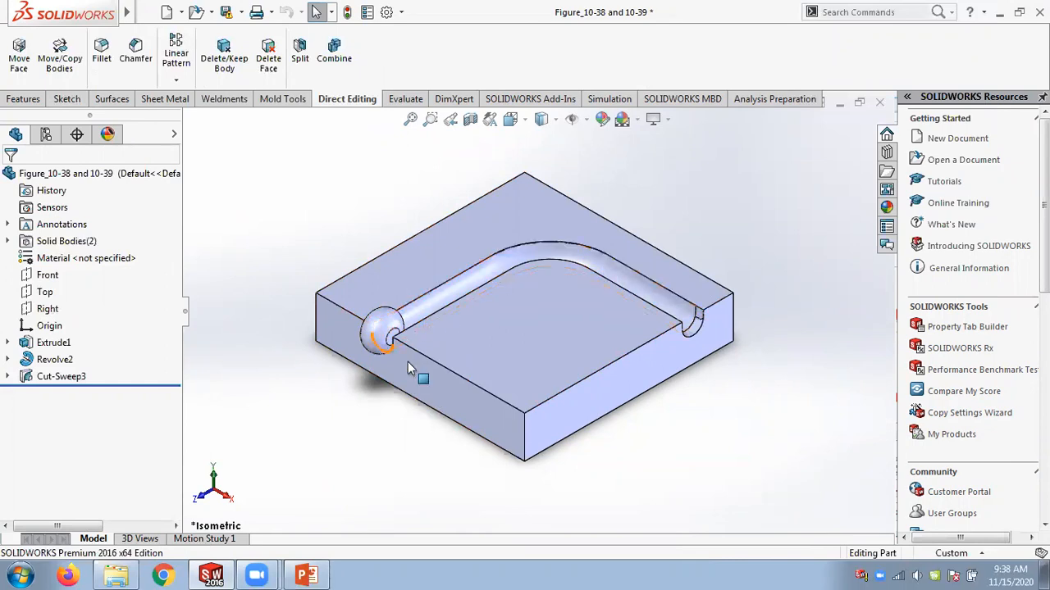
# Delete the Cut-Sweep3 feature.
pyautogui.rightClick(49, 379)
pyautogui.click(97, 356)
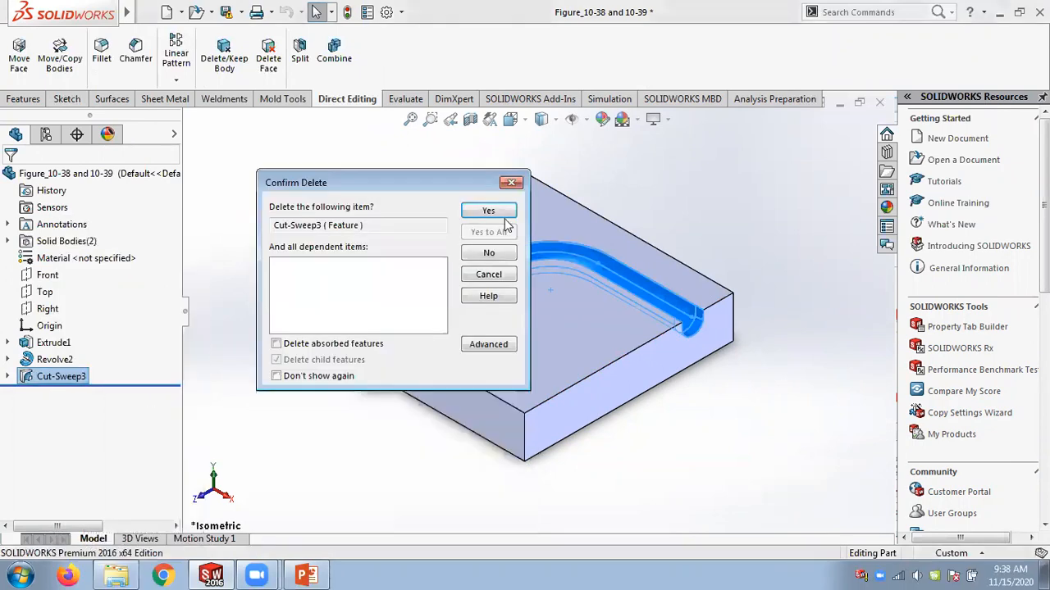
pyautogui.click(490, 211)
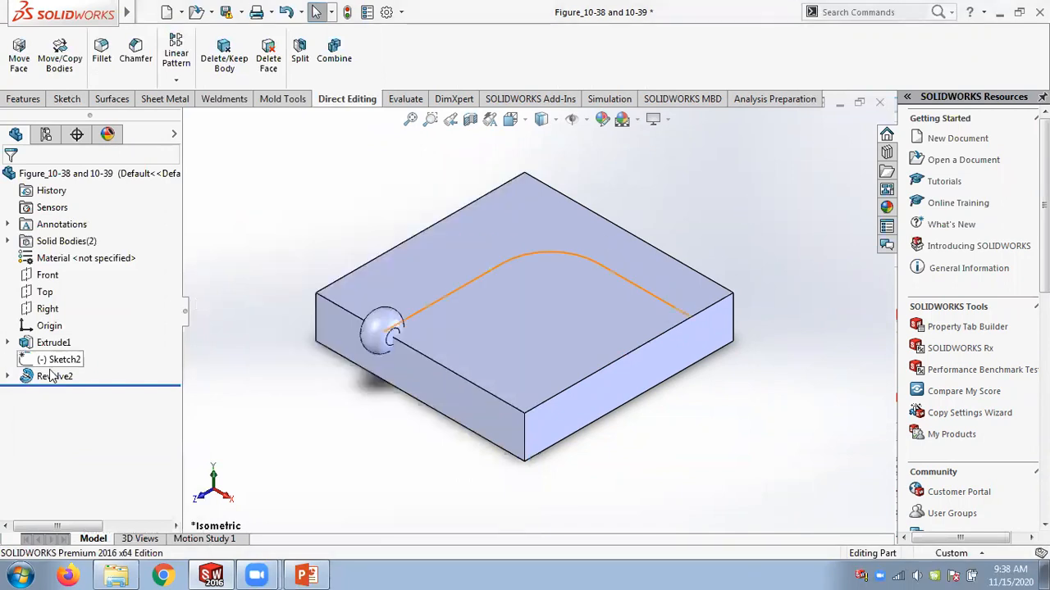
# Examine the Sketch2 path, Extrude1 block and Revolve2 ball features in the model.
pyautogui.click(56, 362)
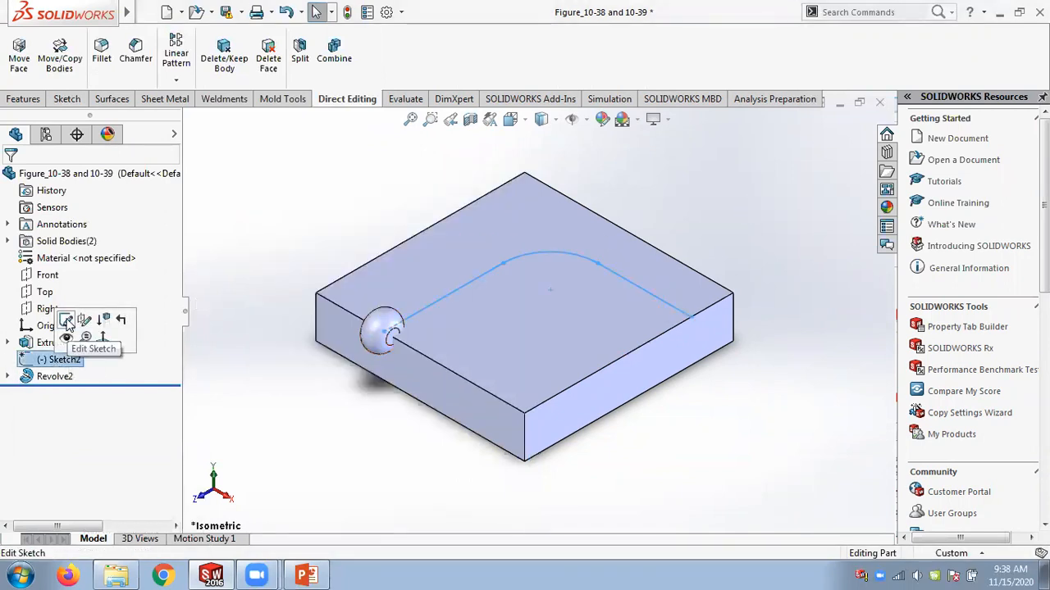
pyautogui.click(276, 250)
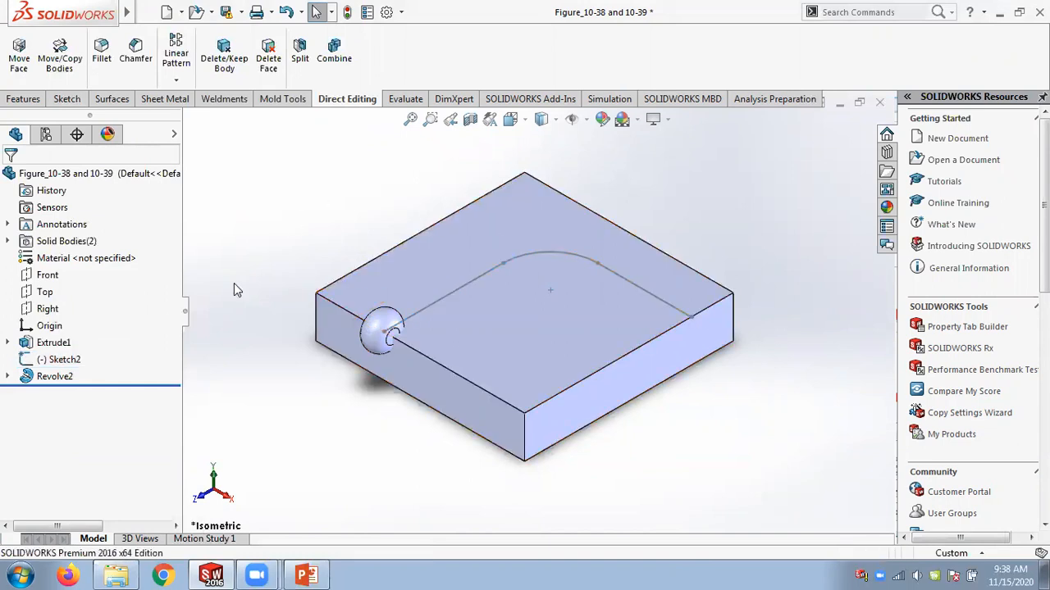
pyautogui.click(66, 344)
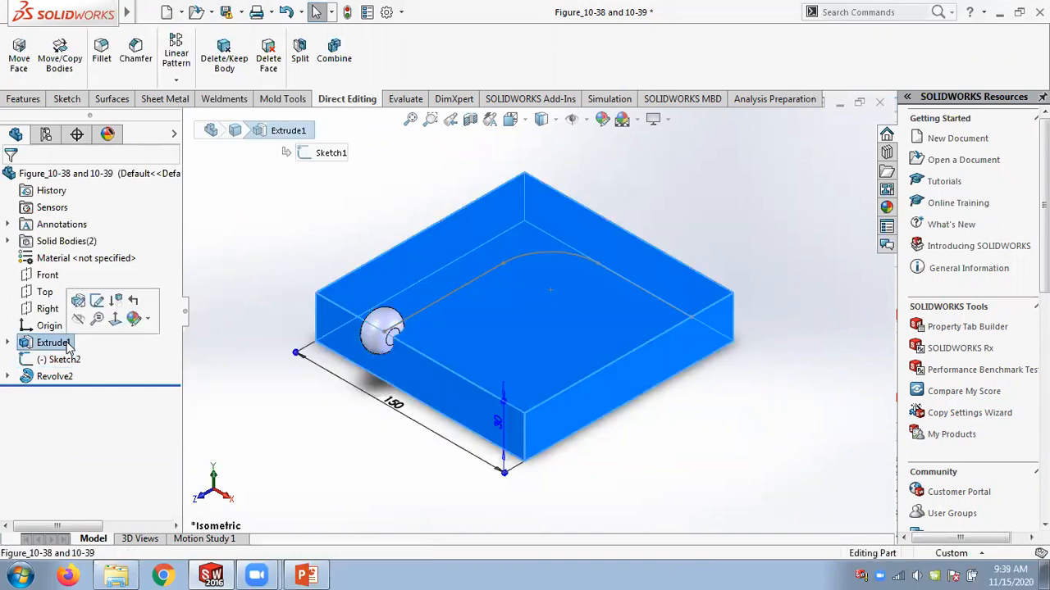
pyautogui.click(64, 377)
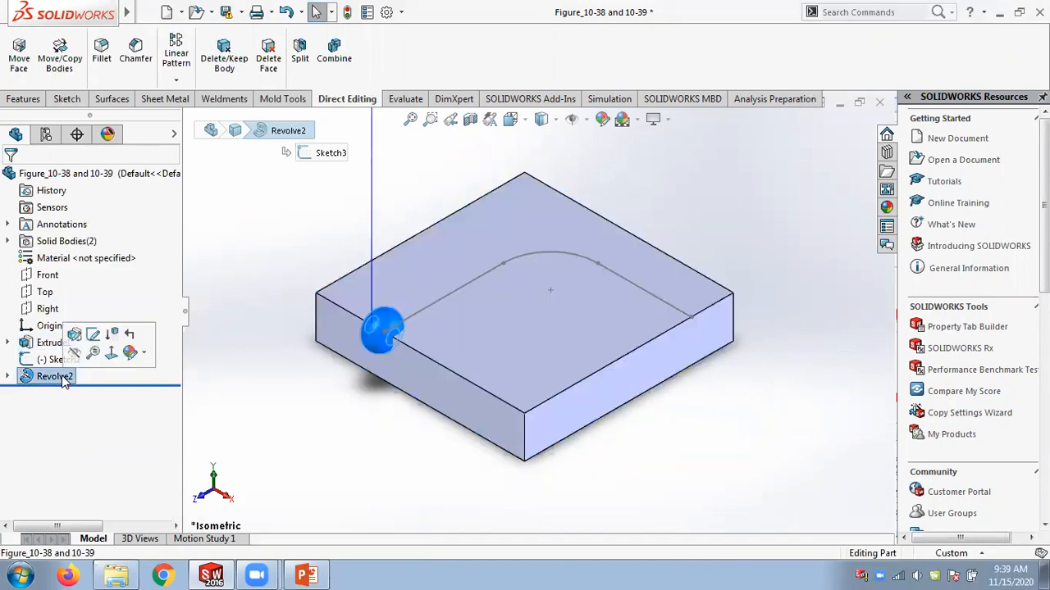
pyautogui.click(57, 360)
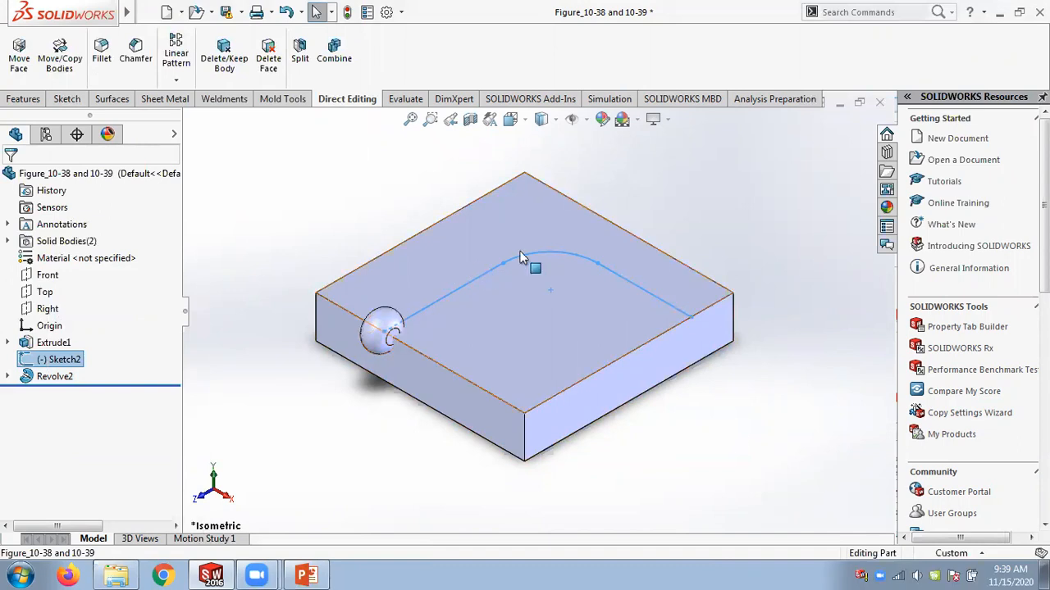
pyautogui.click(320, 215)
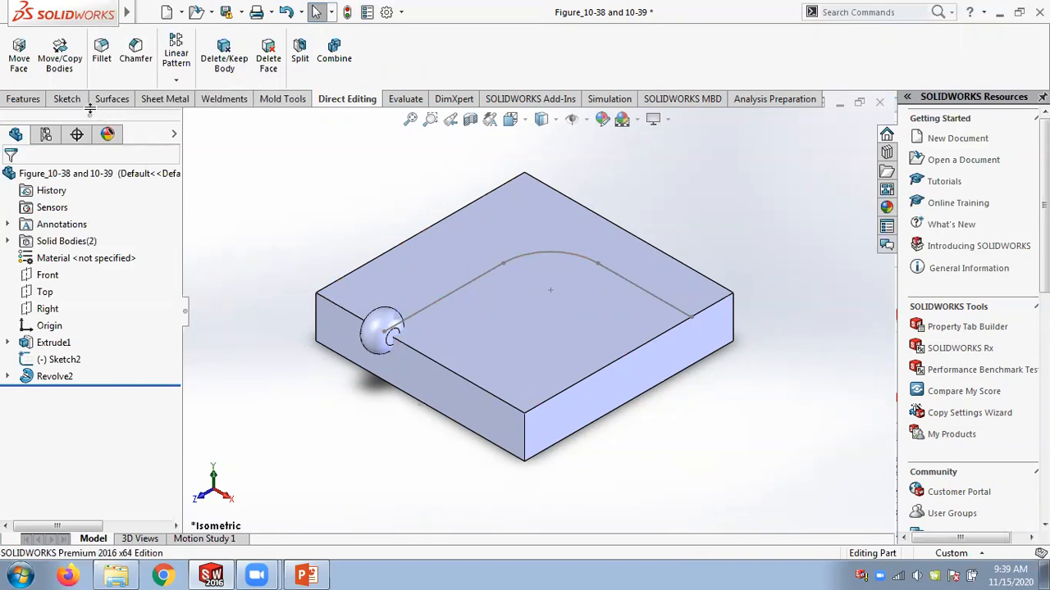
# Create a cut-sweep using the Revolve2 ball as the solid profile and Sketch2 as the path.
pyautogui.click(45, 100)
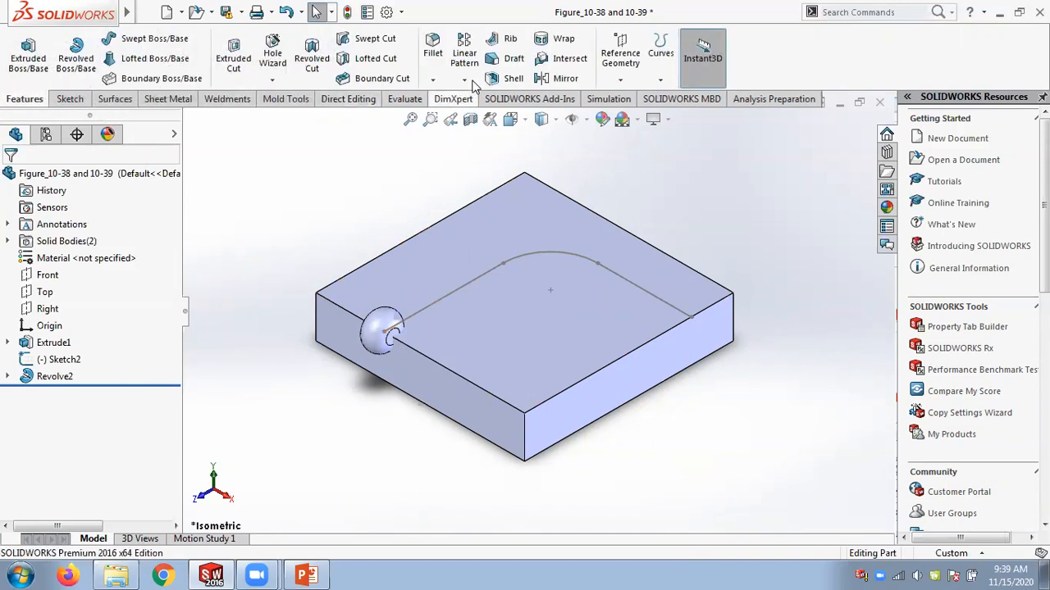
pyautogui.click(377, 41)
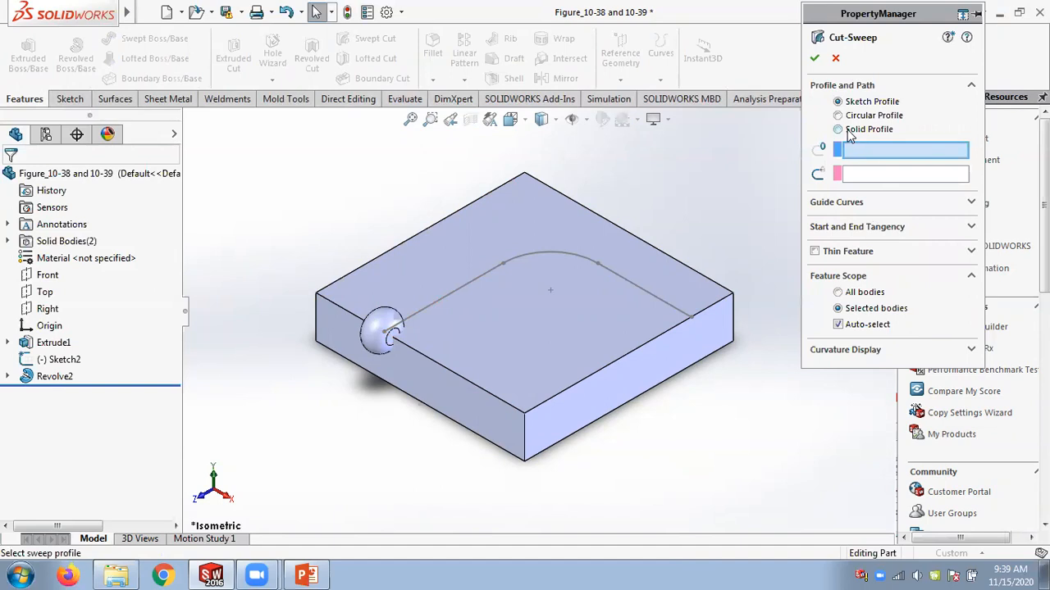
pyautogui.click(847, 130)
pyautogui.click(847, 281)
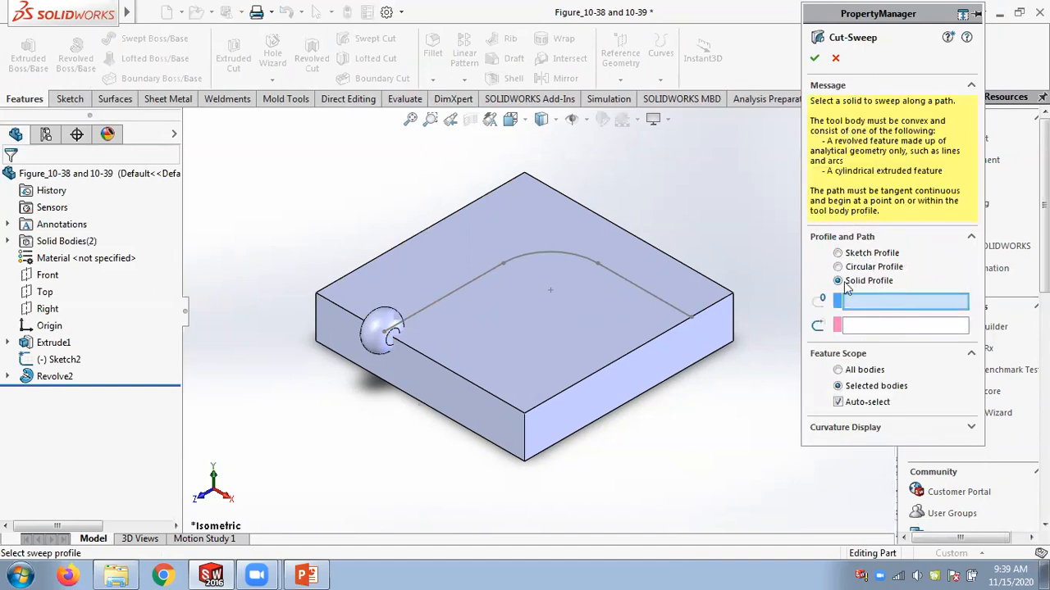
pyautogui.click(373, 341)
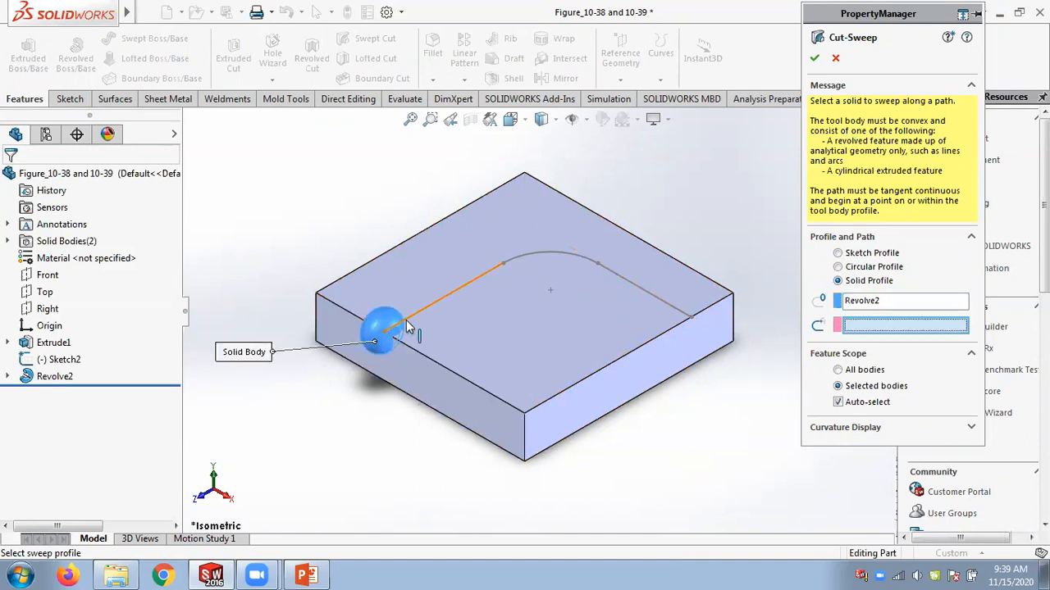
pyautogui.click(426, 310)
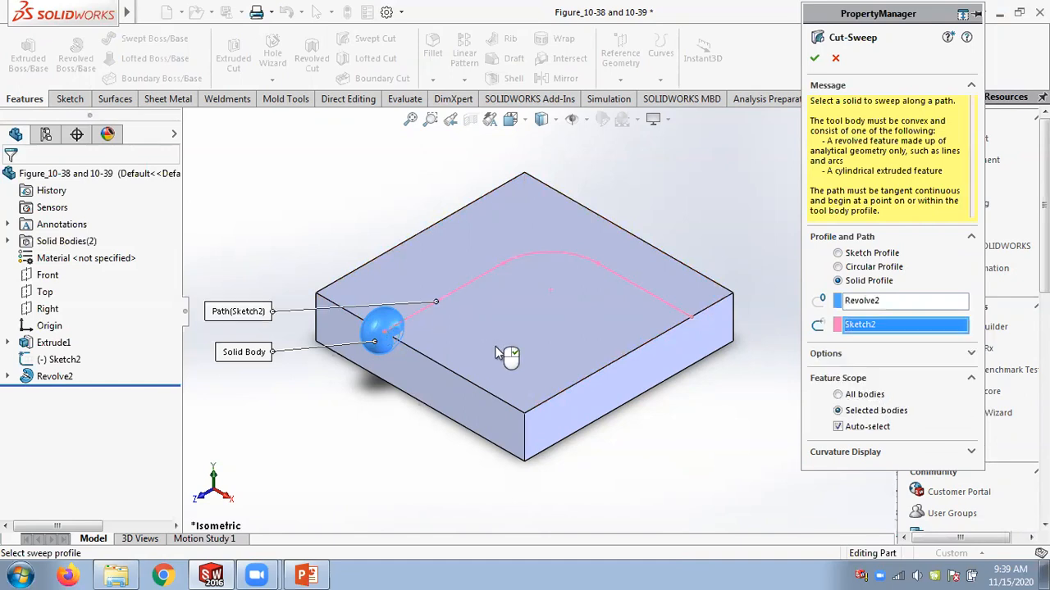
pyautogui.click(855, 303)
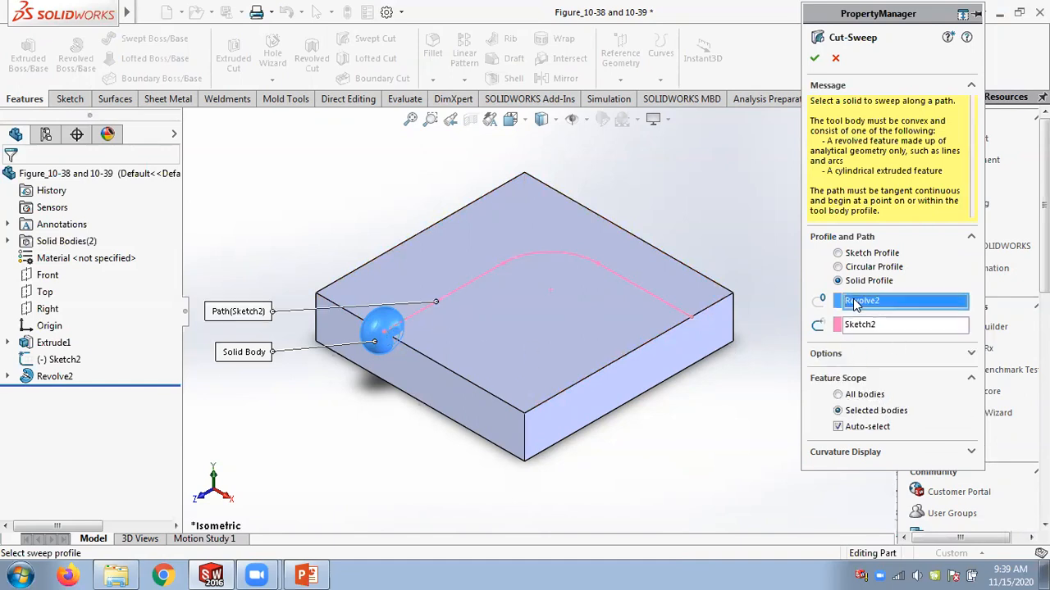
pyautogui.click(853, 326)
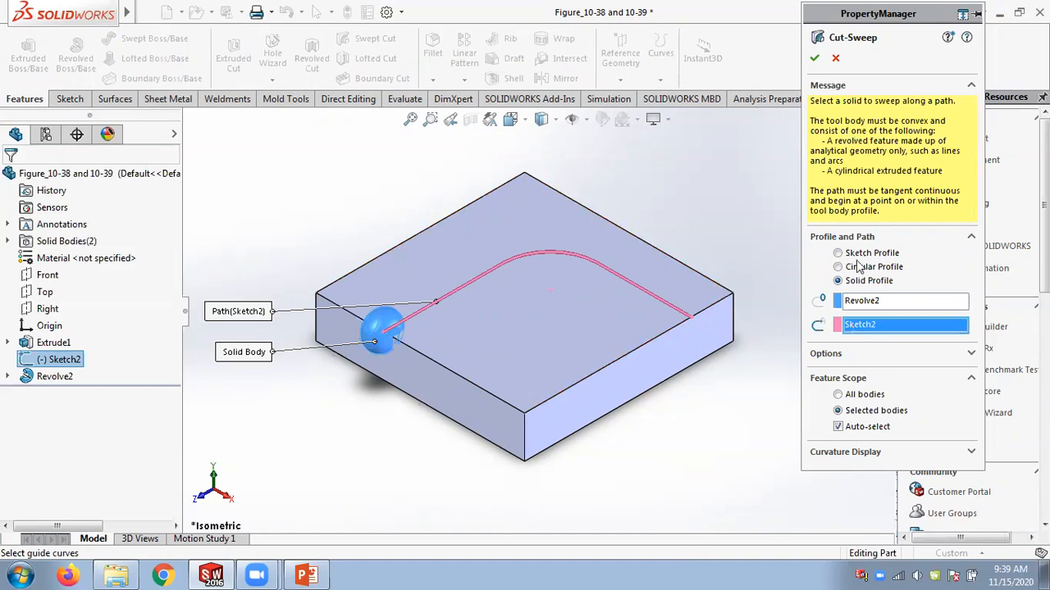
pyautogui.click(814, 58)
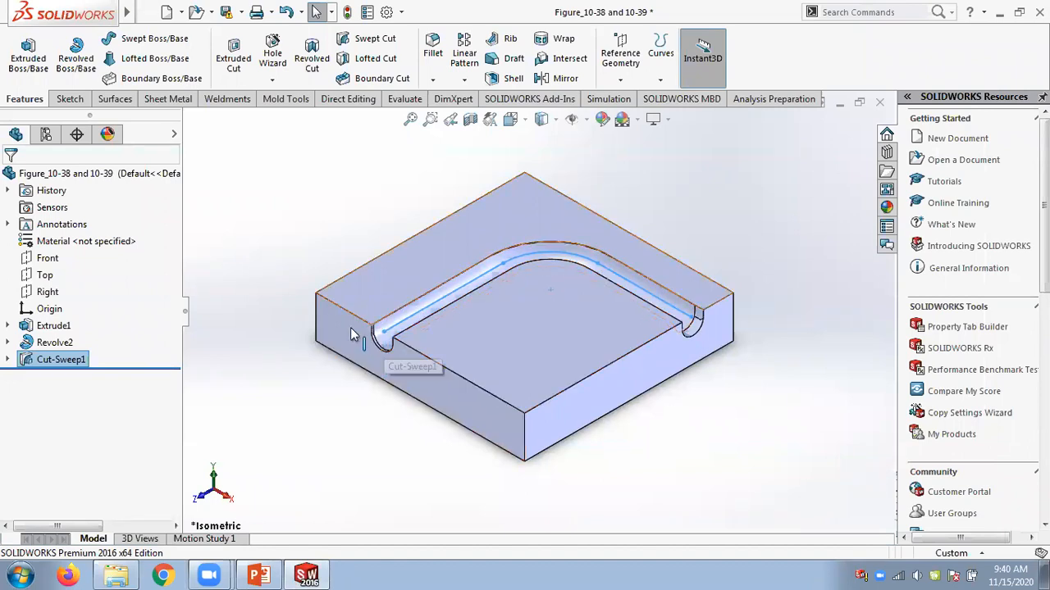
# Open the Cut-Sweep1 feature's definition for editing.
pyautogui.click(51, 344)
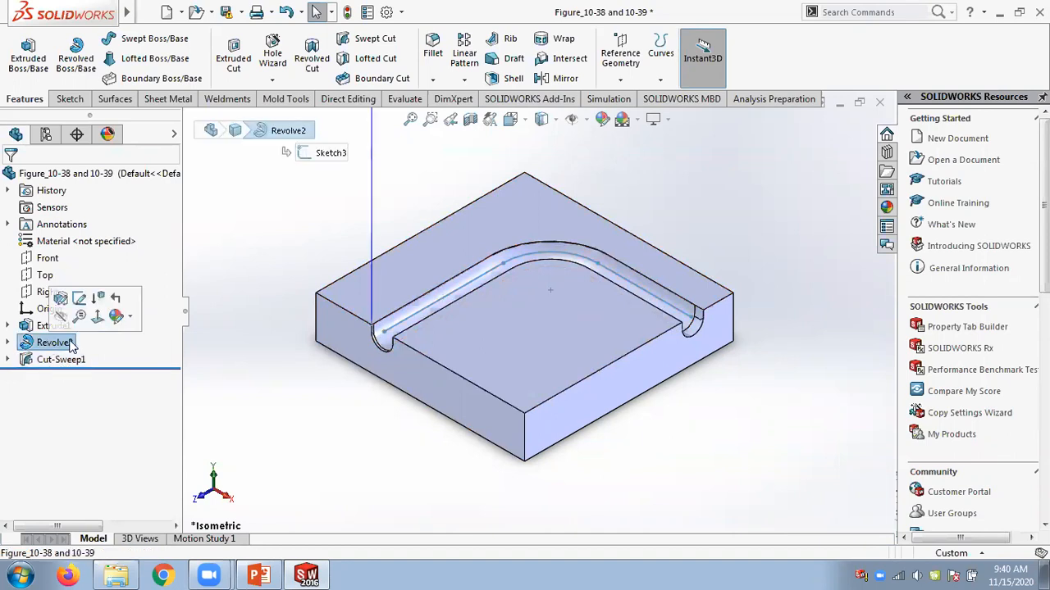
pyautogui.rightClick(58, 359)
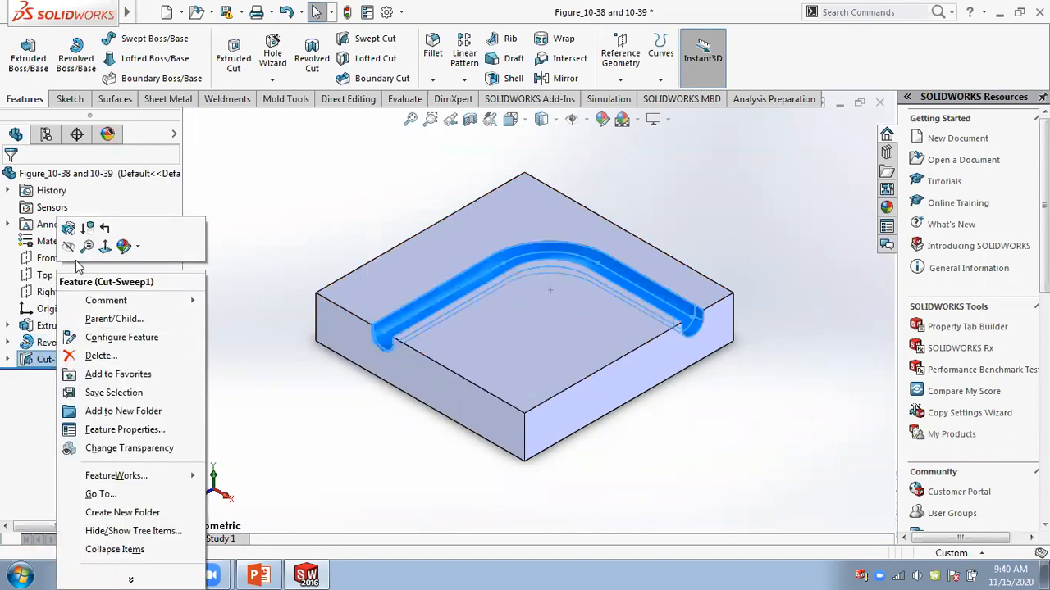
pyautogui.click(69, 229)
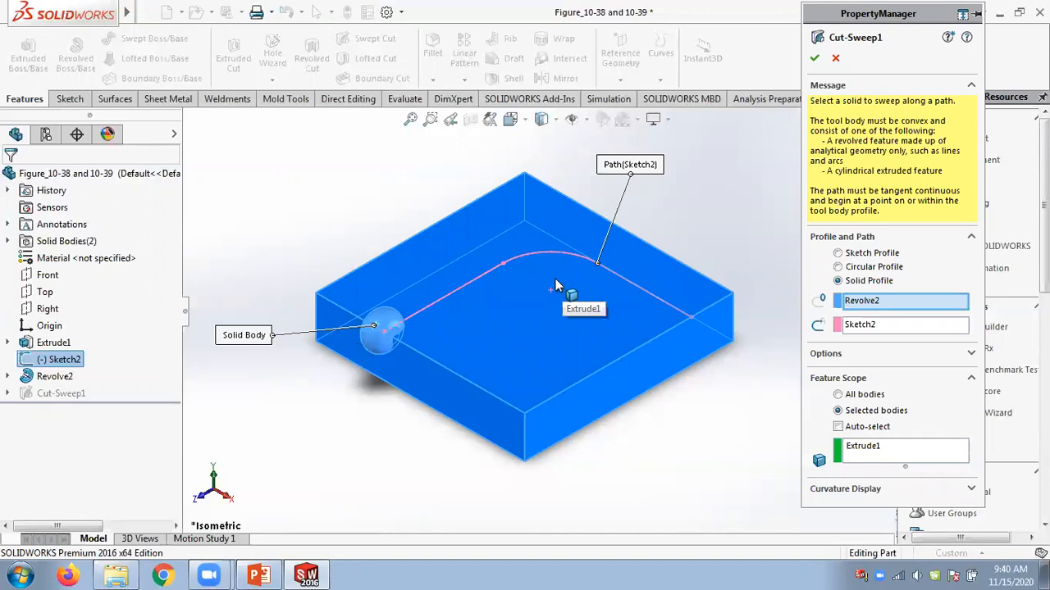
# Switch to the Chapter 10 PowerPoint slides and browse the cut-sweep figures and following tutorial slides.
pyautogui.click(262, 574)
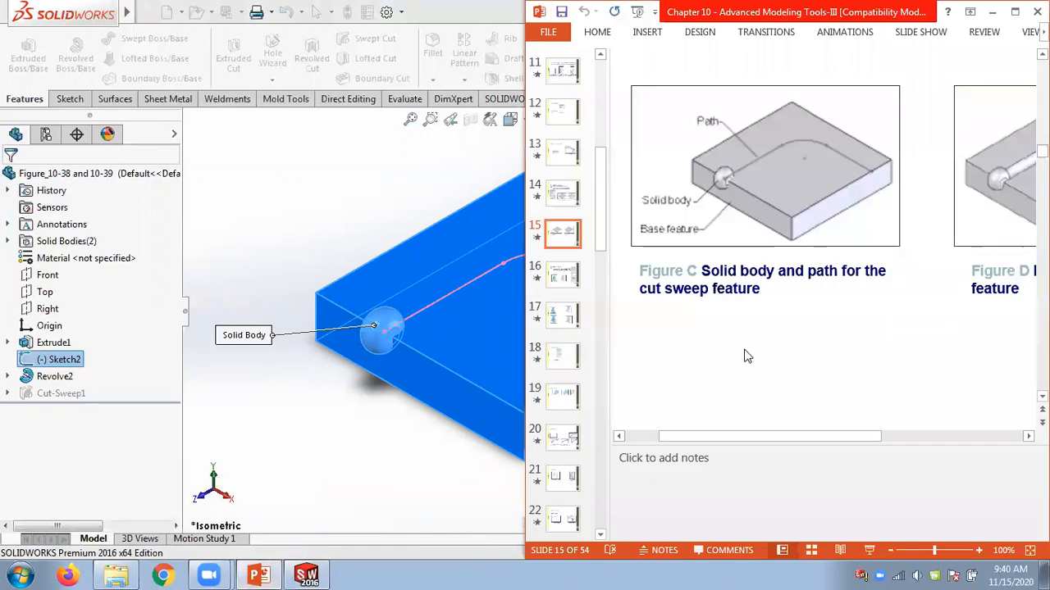
pyautogui.click(890, 551)
pyautogui.click(890, 551)
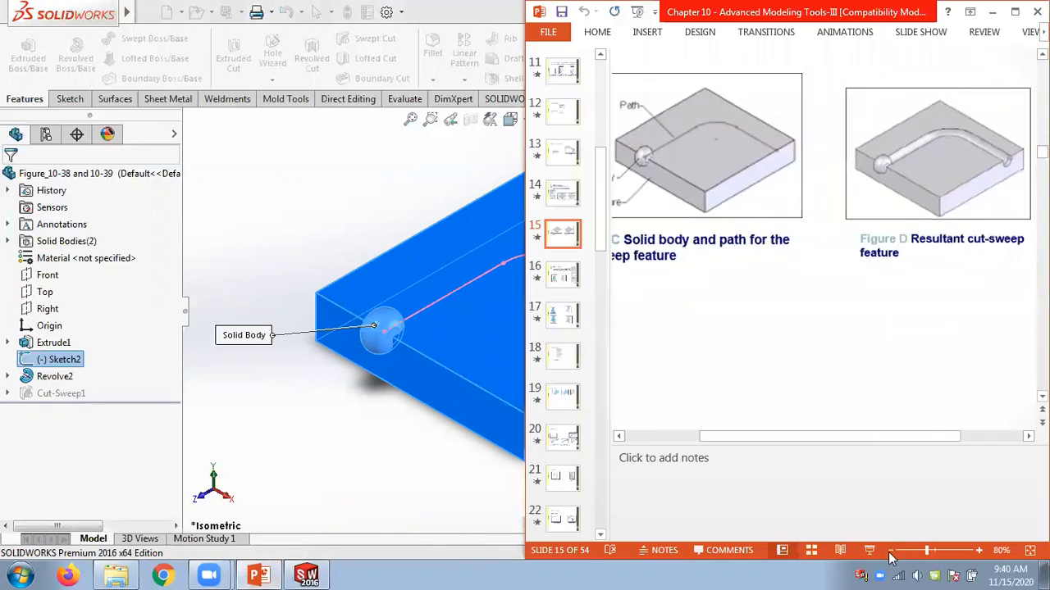
pyautogui.click(889, 551)
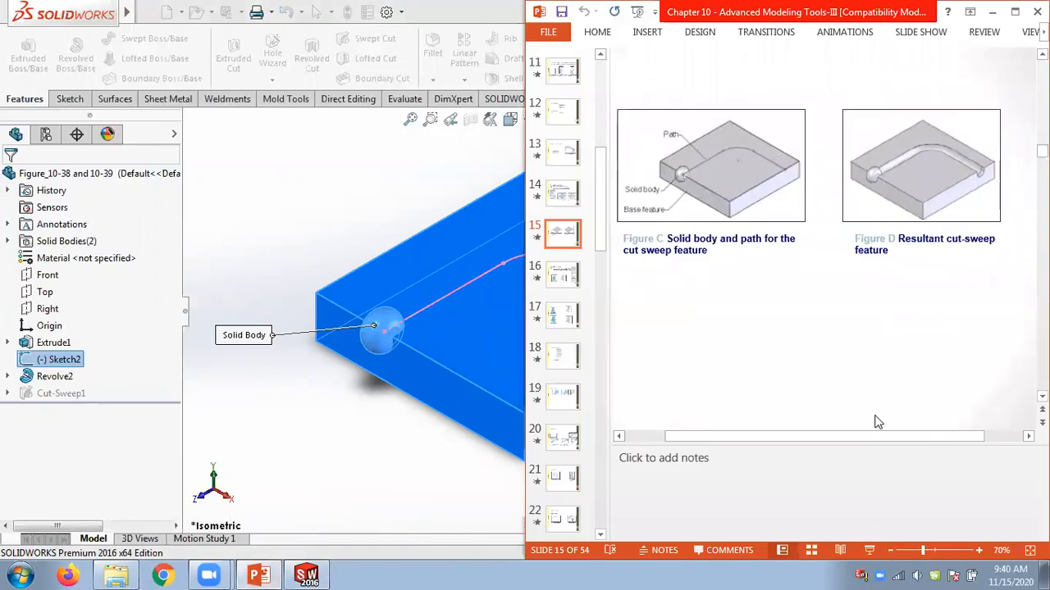
pyautogui.scroll(-2, 875, 422)
pyautogui.scroll(-4, 875, 422)
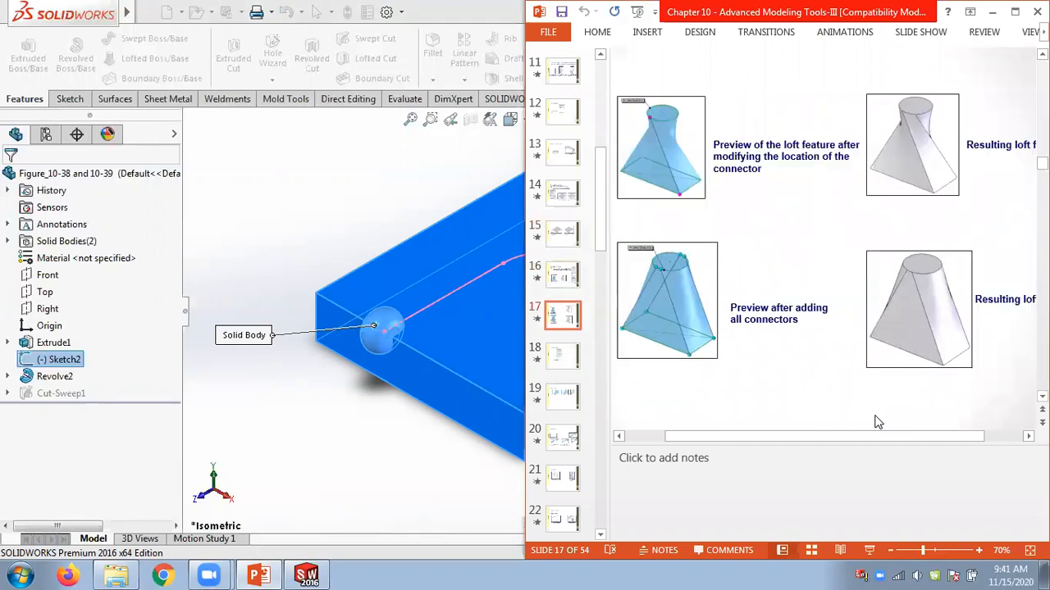
pyautogui.scroll(-4, 875, 423)
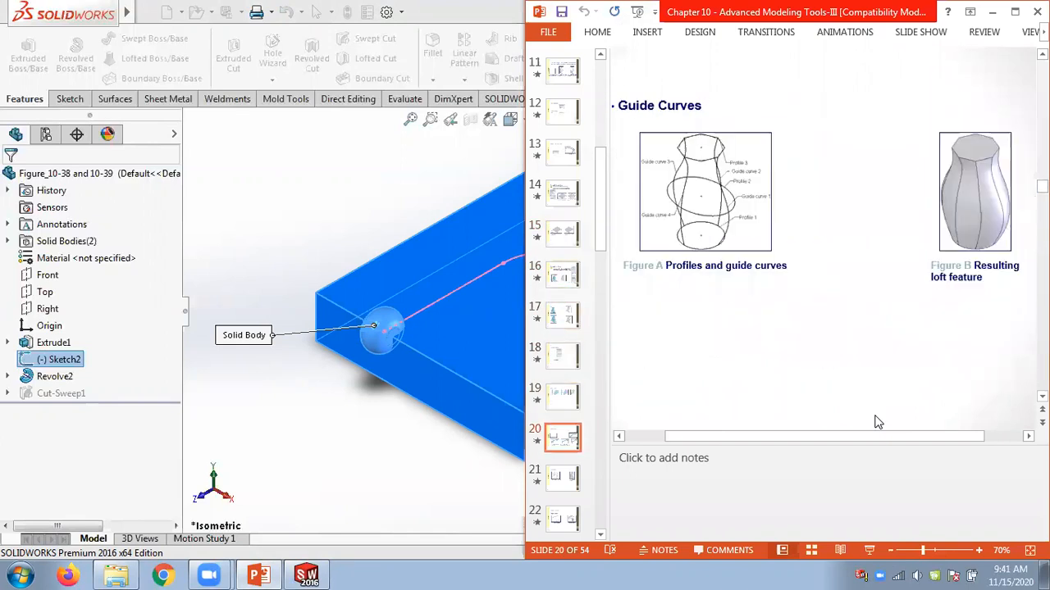
pyautogui.scroll(-4, 875, 422)
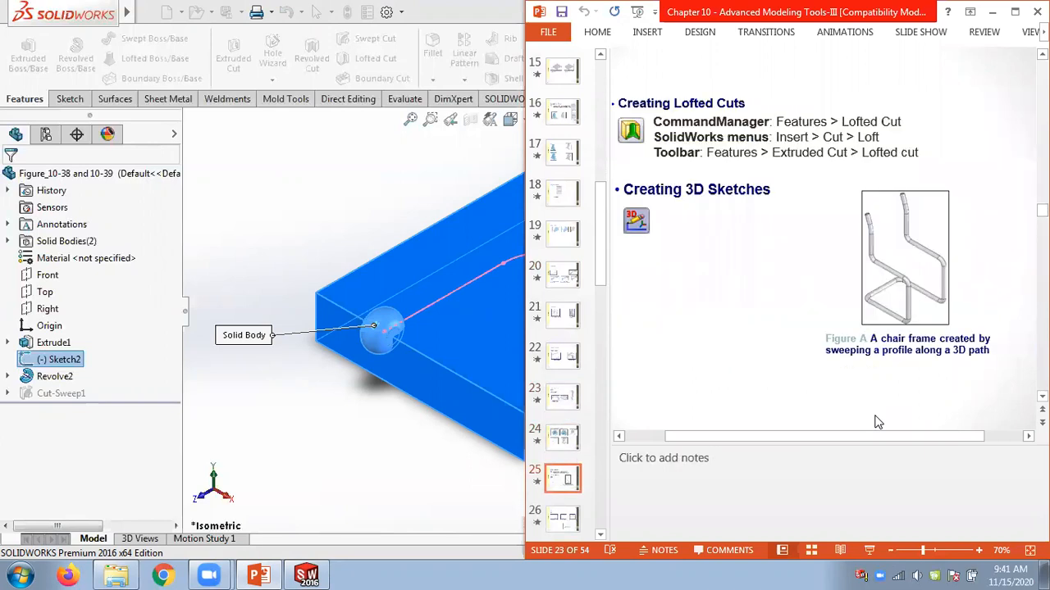
pyautogui.scroll(-1, 875, 423)
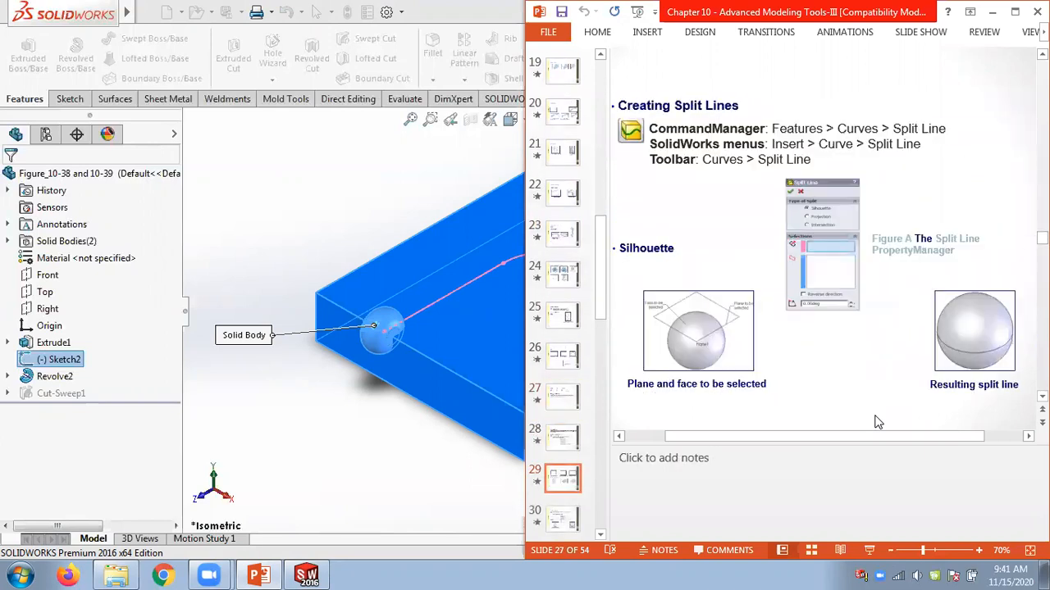
pyautogui.scroll(-4, 875, 422)
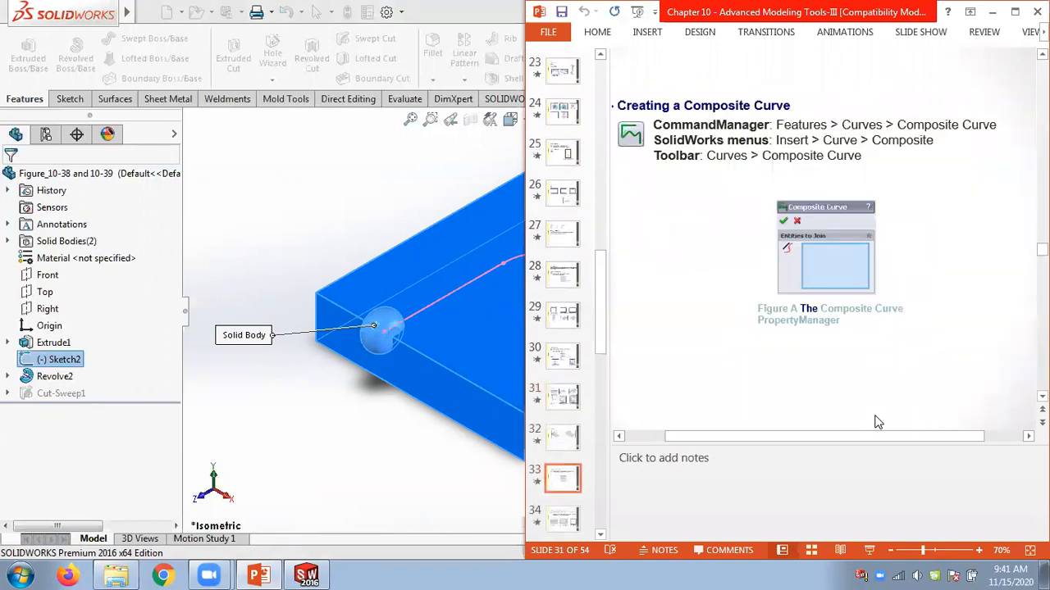
pyautogui.scroll(-4, 875, 422)
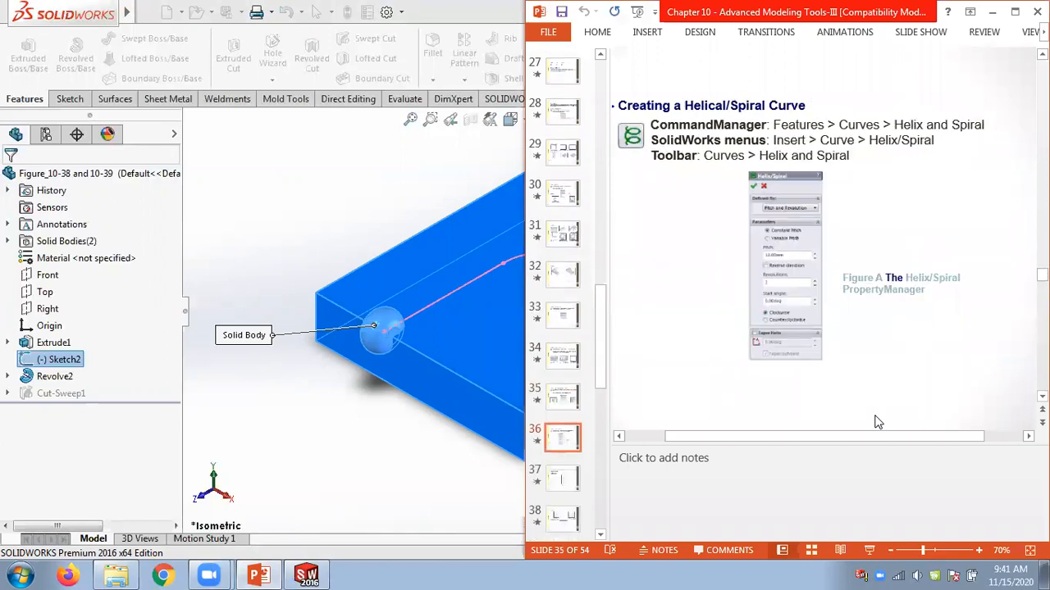
pyautogui.scroll(-5, 875, 423)
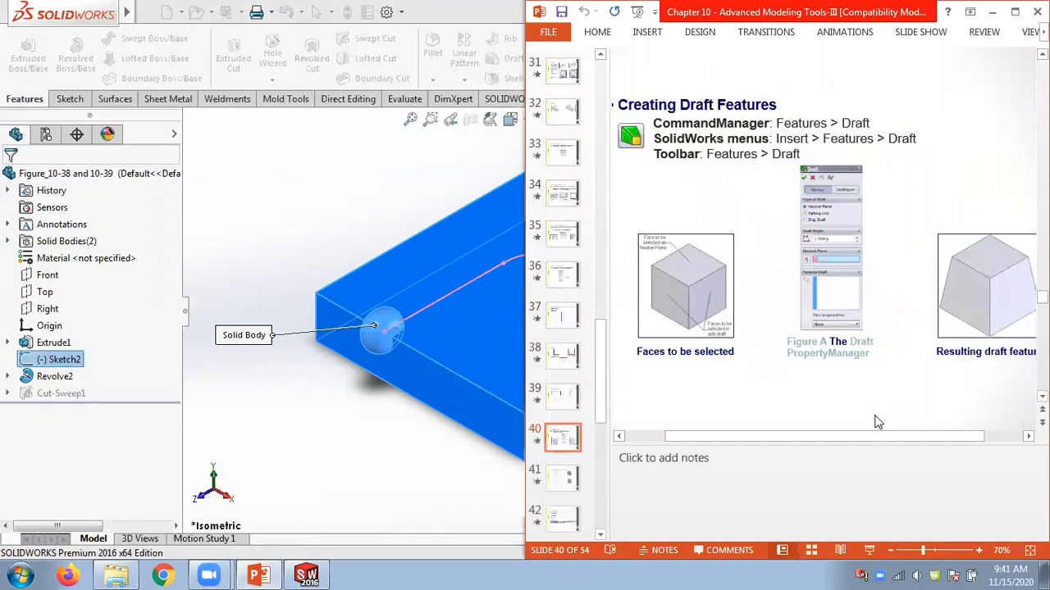
pyautogui.scroll(-4, 875, 422)
pyautogui.scroll(1, 875, 423)
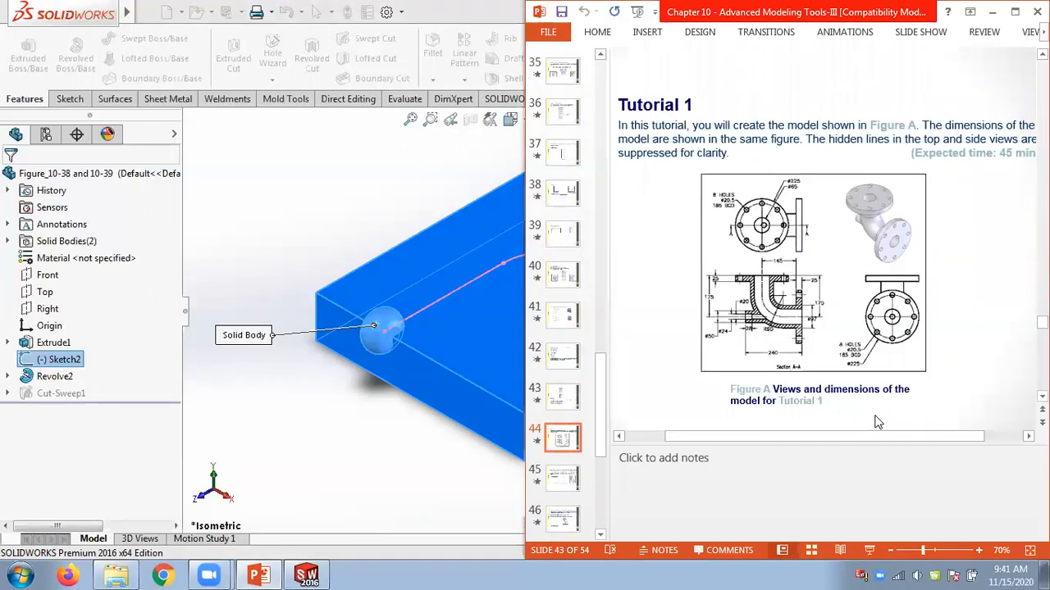
pyautogui.scroll(-1, 875, 422)
pyautogui.scroll(-4, 875, 422)
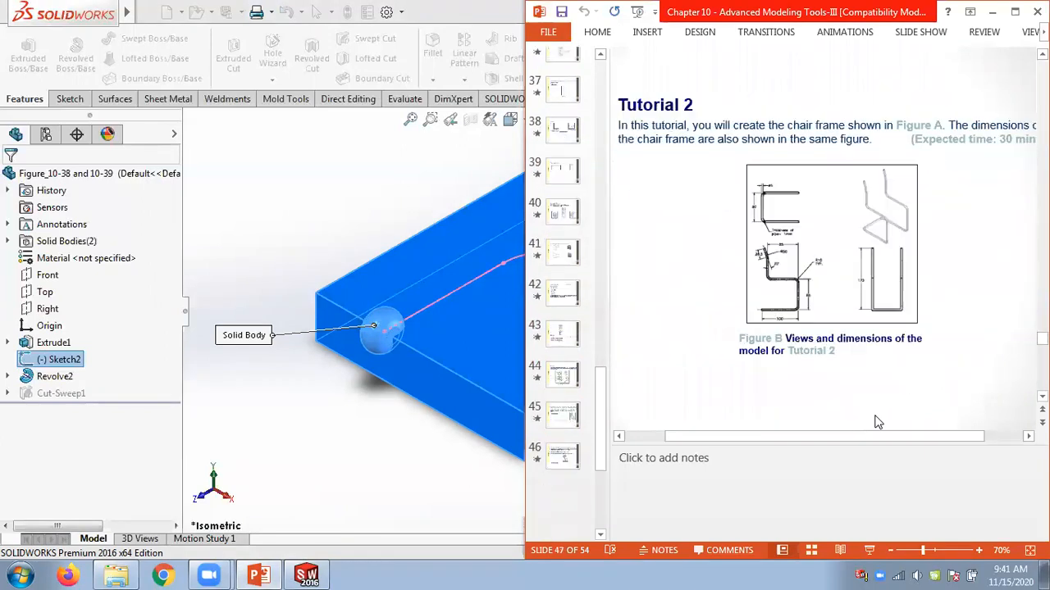
pyautogui.scroll(3, 875, 422)
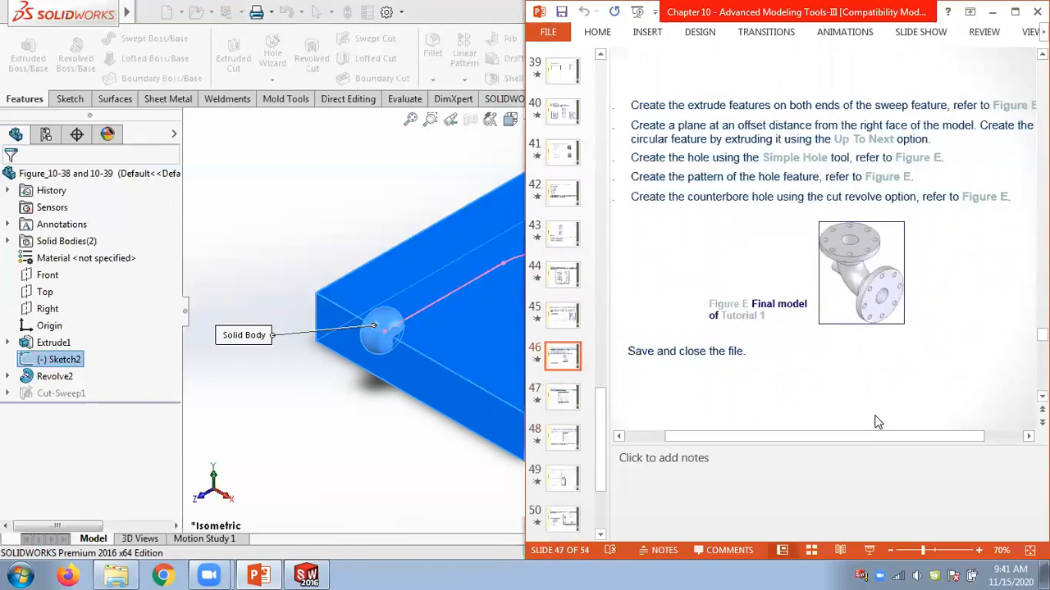
pyautogui.scroll(1, 875, 422)
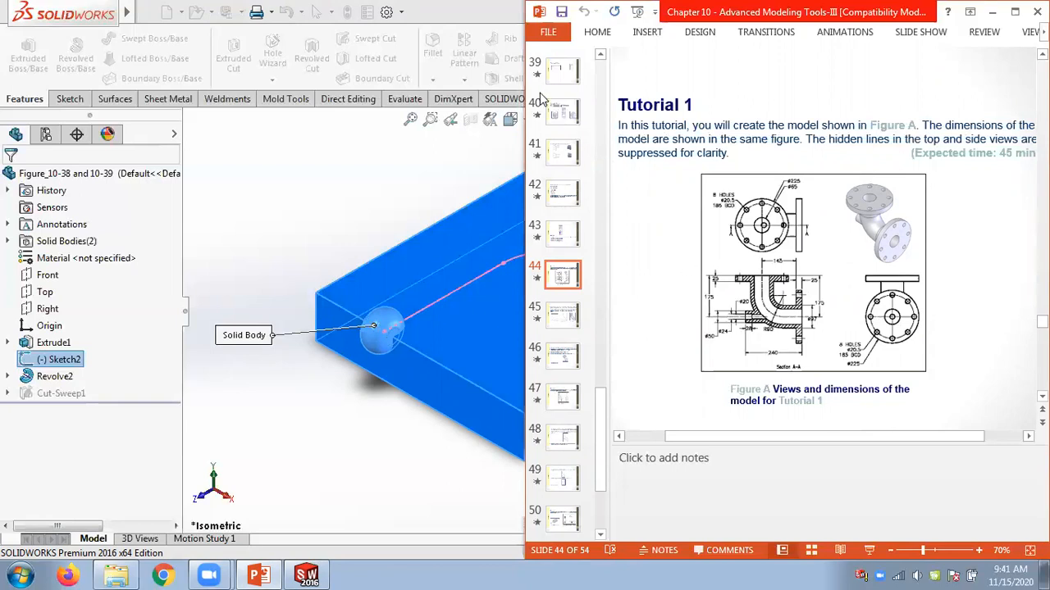
# Return to SOLIDWORKS, accept the Cut-Sweep1 definition and close the part.
pyautogui.click(432, 15)
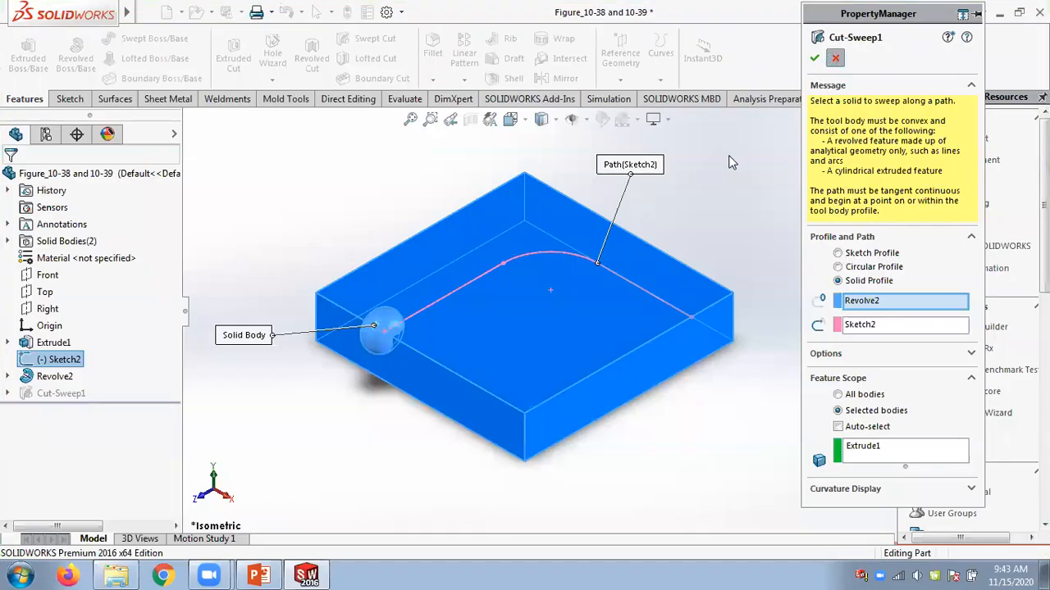
pyautogui.press('Return')
pyautogui.click(876, 105)
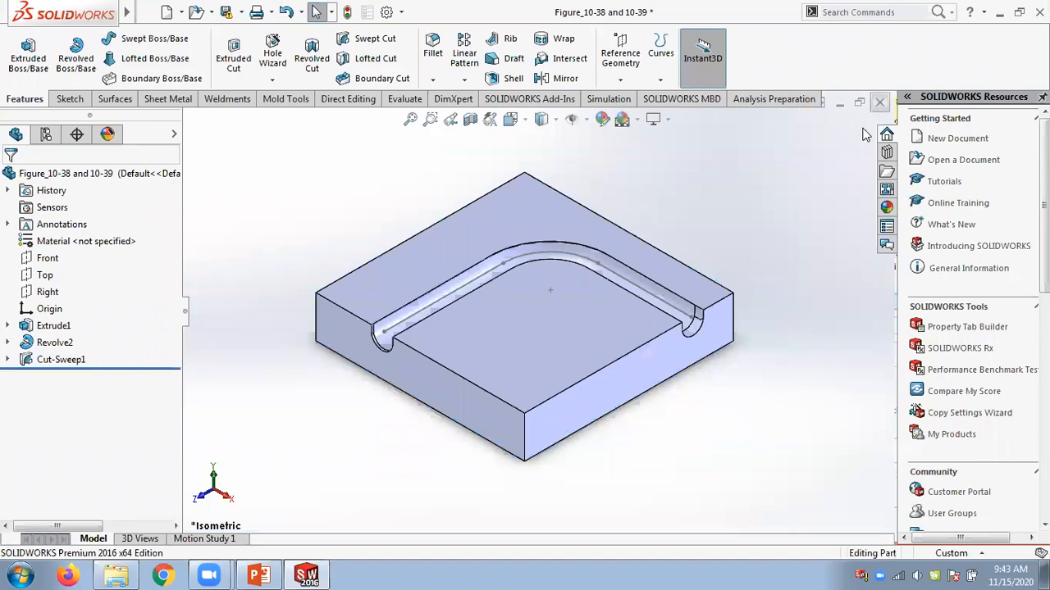
pyautogui.click(490, 311)
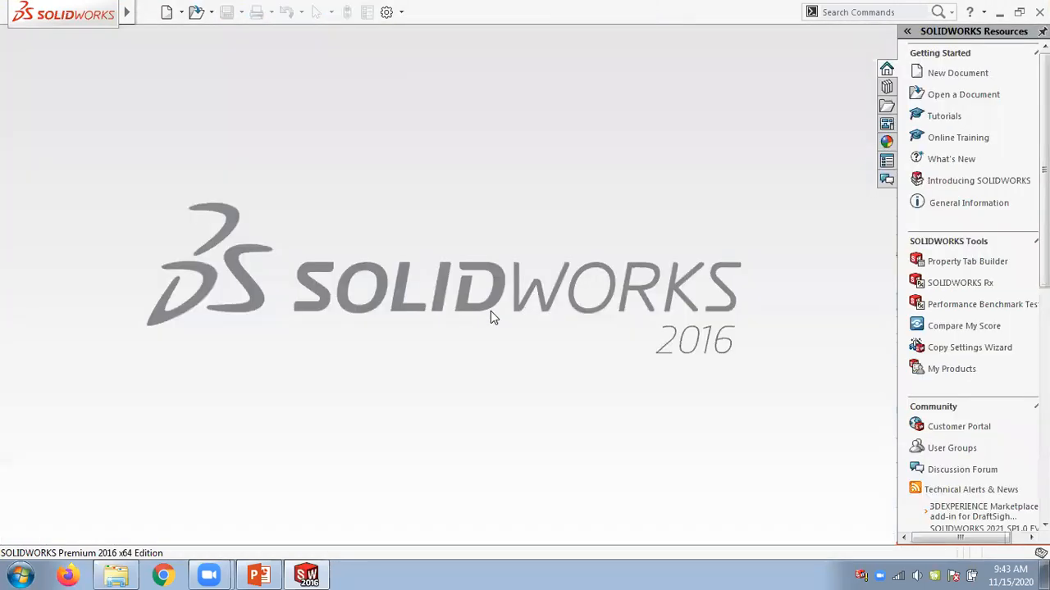
# In PowerPoint, delete the Tutorial 1 introduction text box on slide 44 and move the Figure A picture up.
pyautogui.click(257, 575)
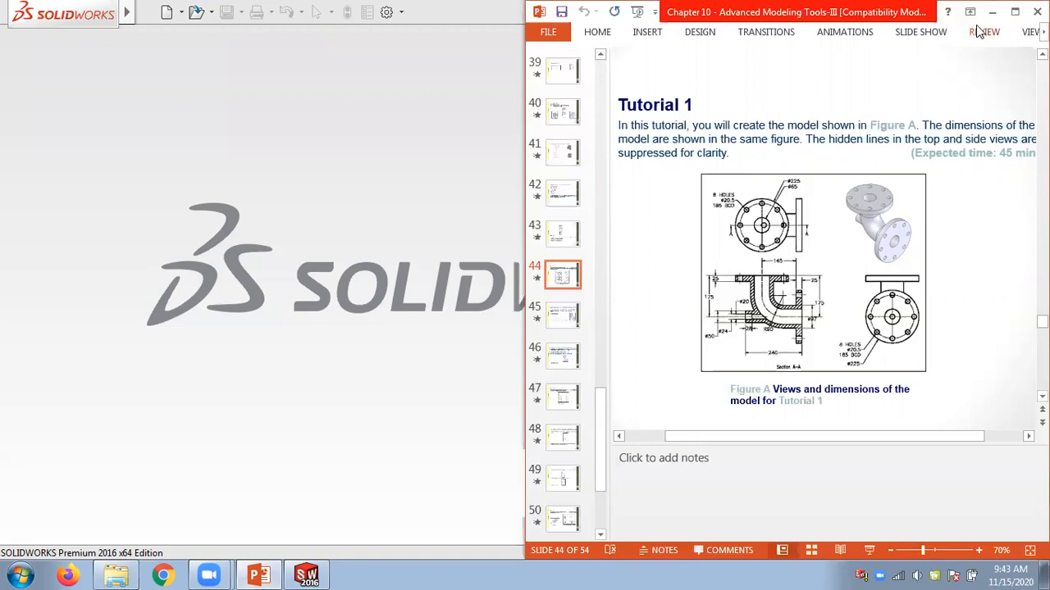
pyautogui.click(1013, 15)
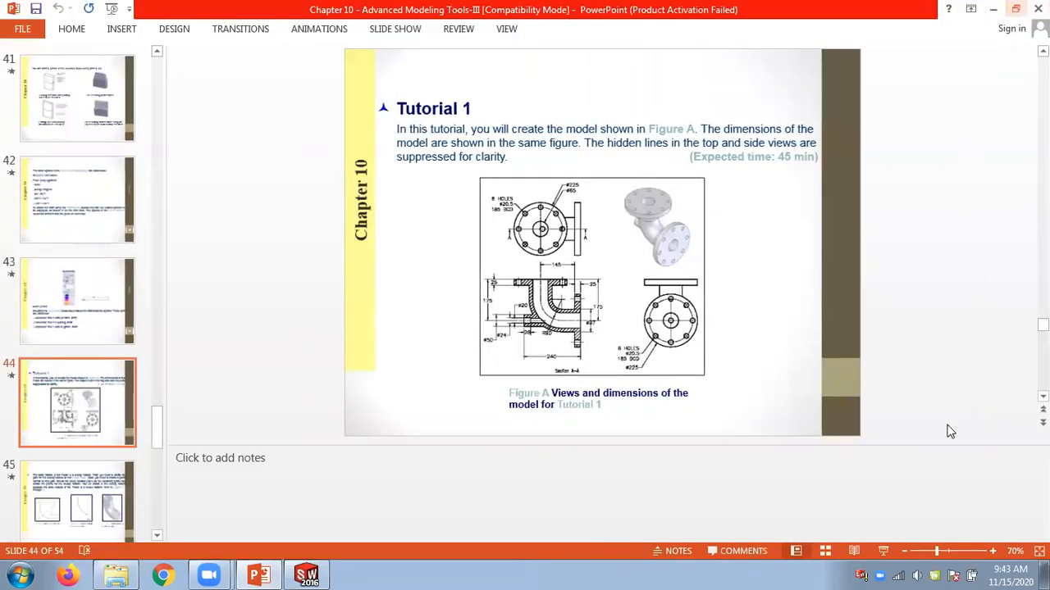
pyautogui.click(993, 553)
pyautogui.click(993, 552)
pyautogui.click(993, 553)
pyautogui.click(993, 553)
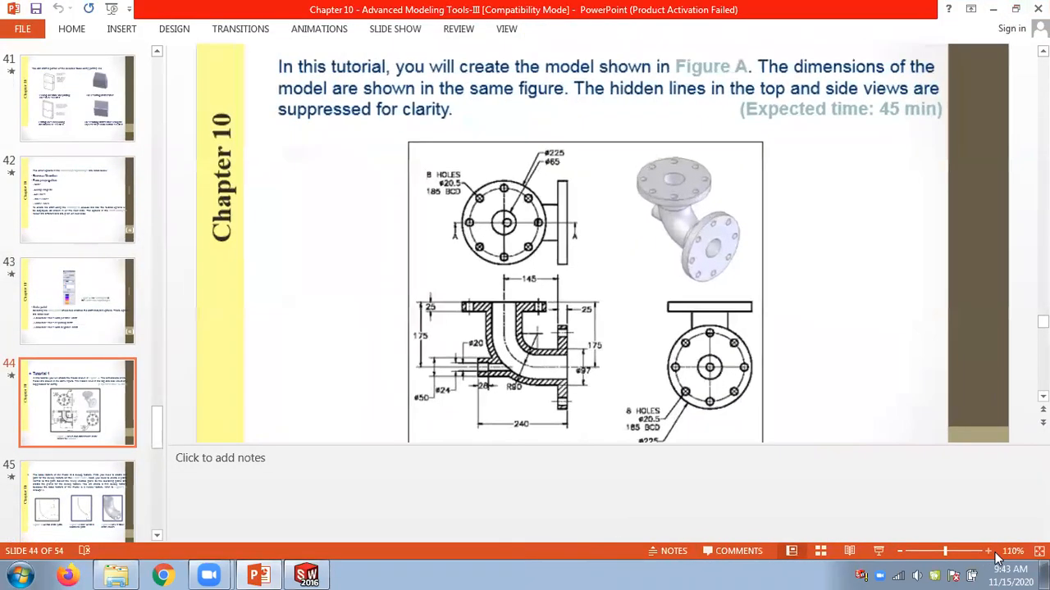
pyautogui.scroll(-1, 879, 310)
pyautogui.moveTo(833, 92); pyautogui.dragTo(933, 98)
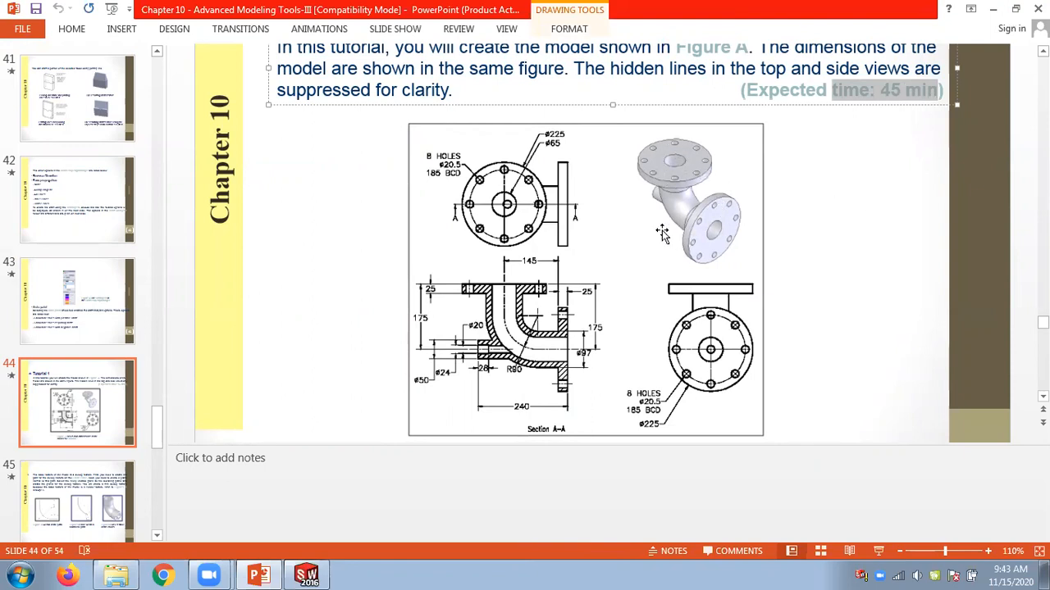
pyautogui.click(817, 192)
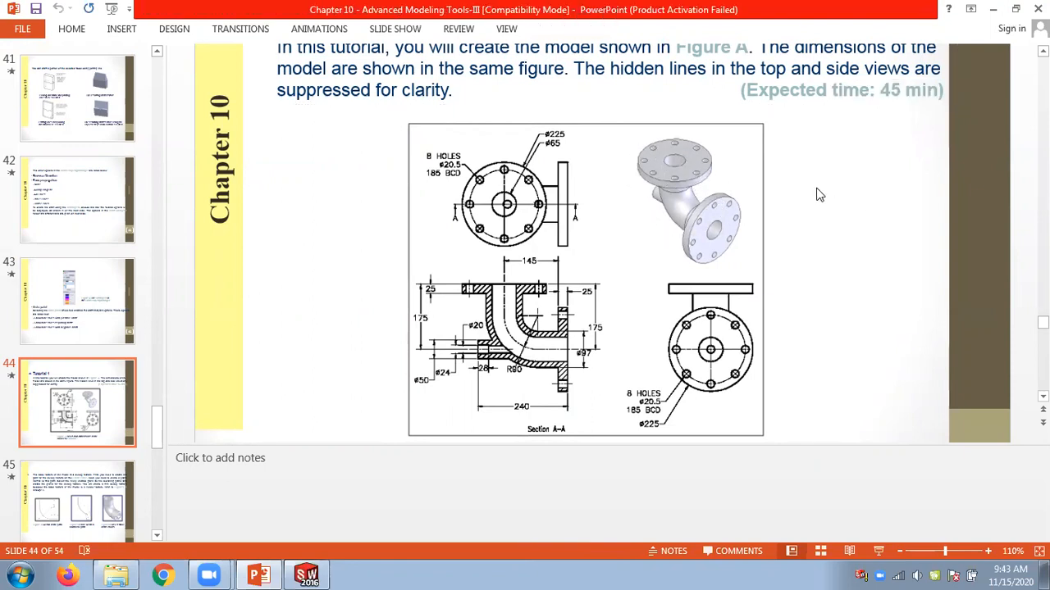
pyautogui.click(693, 108)
pyautogui.press('Delete')
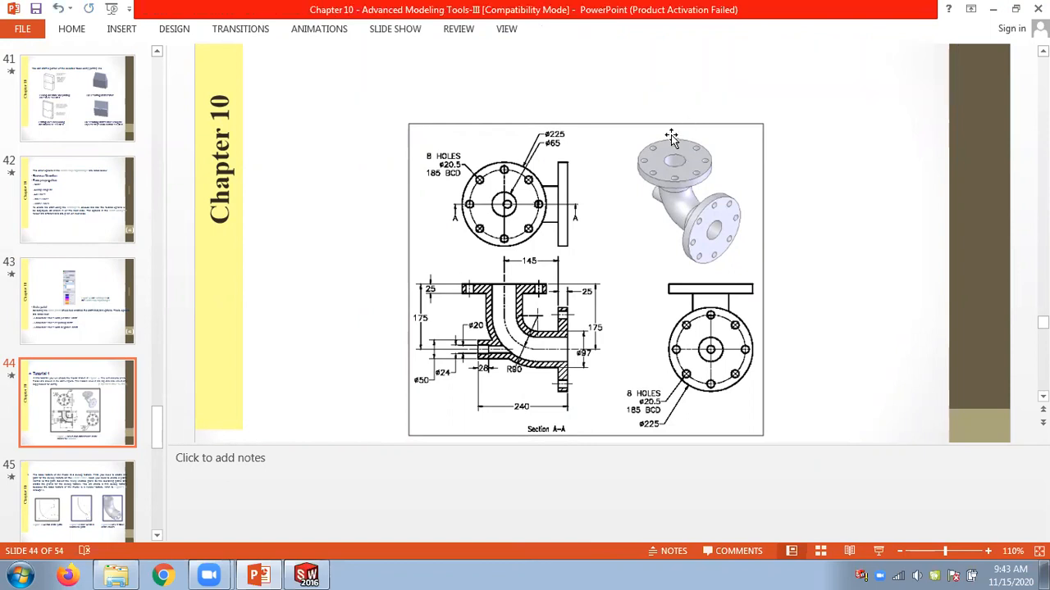
pyautogui.moveTo(656, 150); pyautogui.dragTo(640, 123)
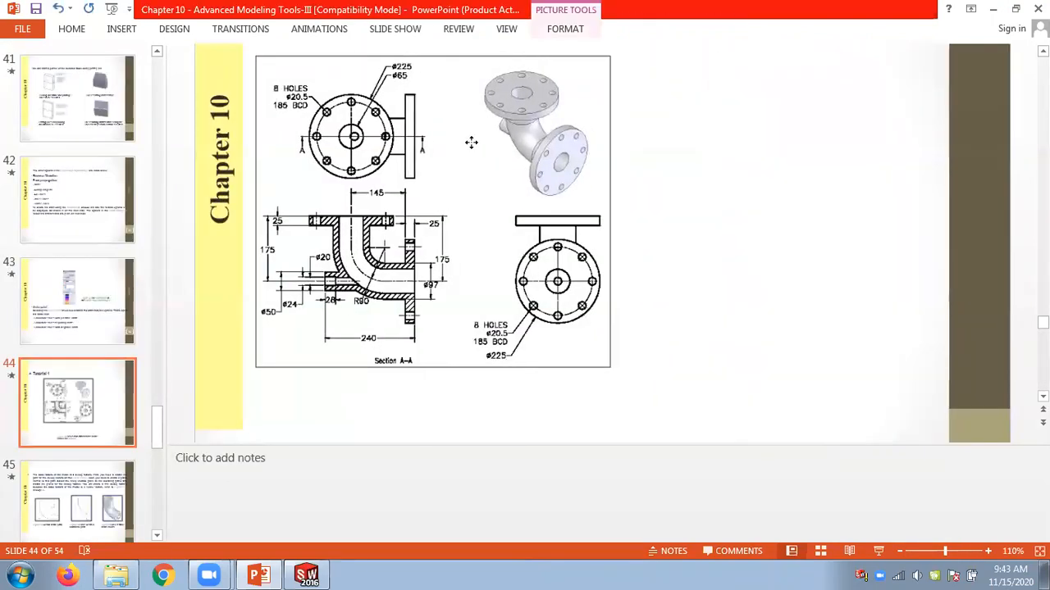
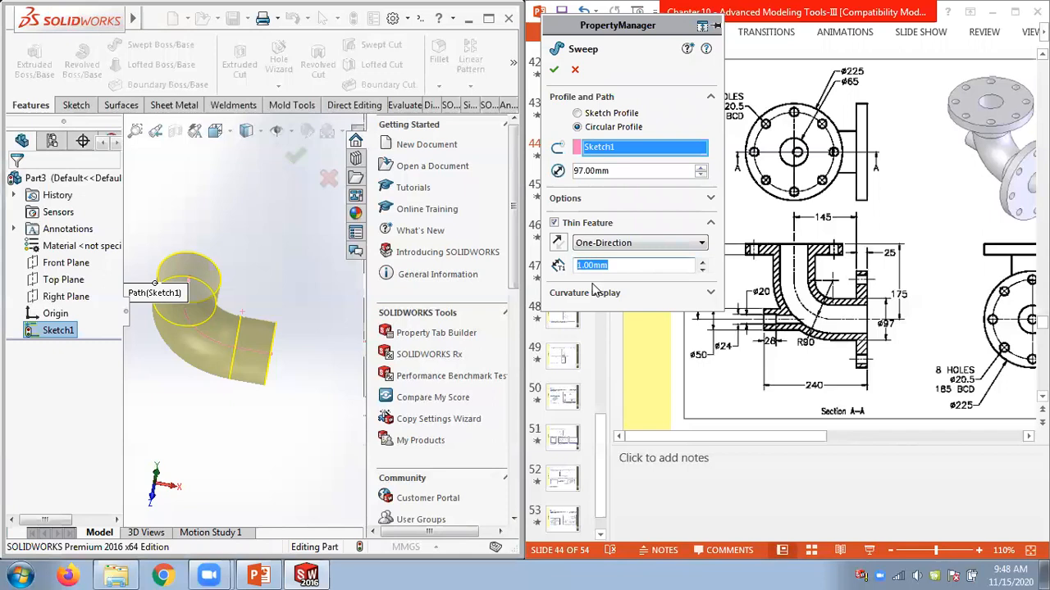
# Make the sweep a thin feature 16 mm thick, reversed to thicken inward, and complete it.
pyautogui.write('16')
pyautogui.press('Return')
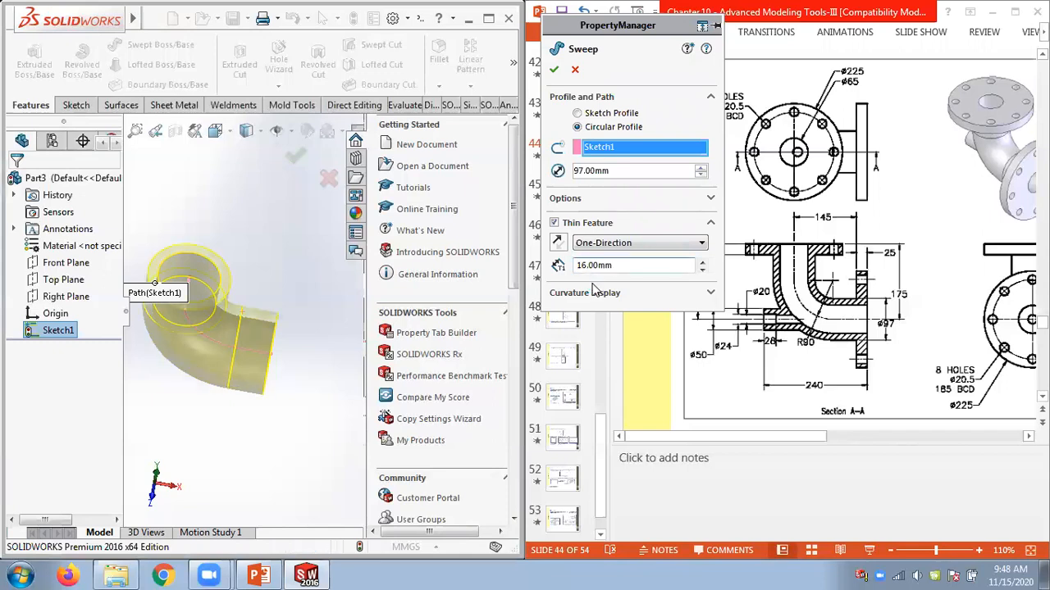
pyautogui.click(558, 244)
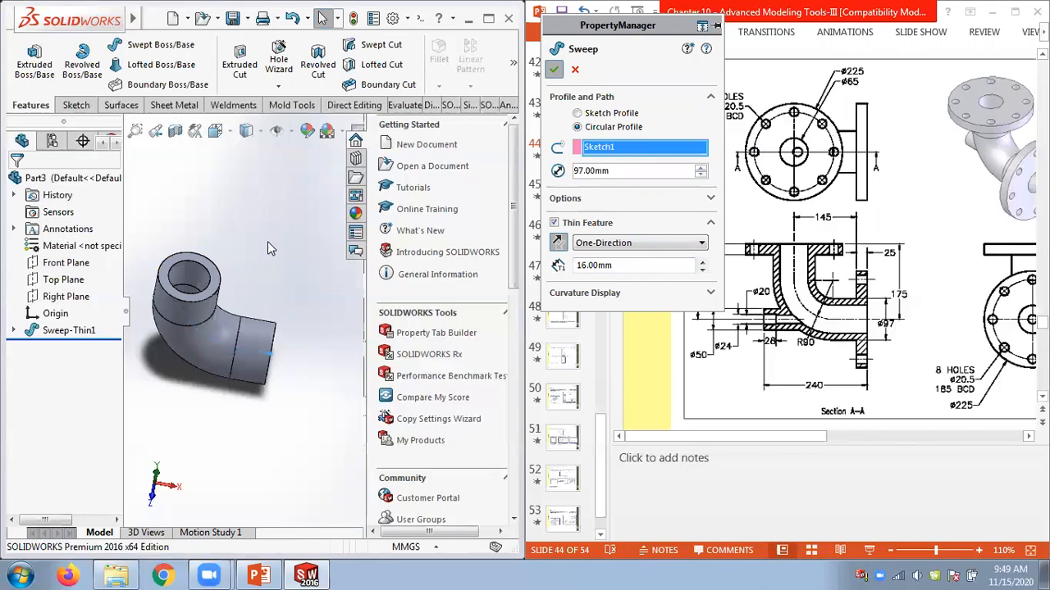
# Measure the outer and inner circular edges at the top end of the swept pipe elbow.
pyautogui.moveTo(252, 243); pyautogui.dragTo(251, 323, button='middle')
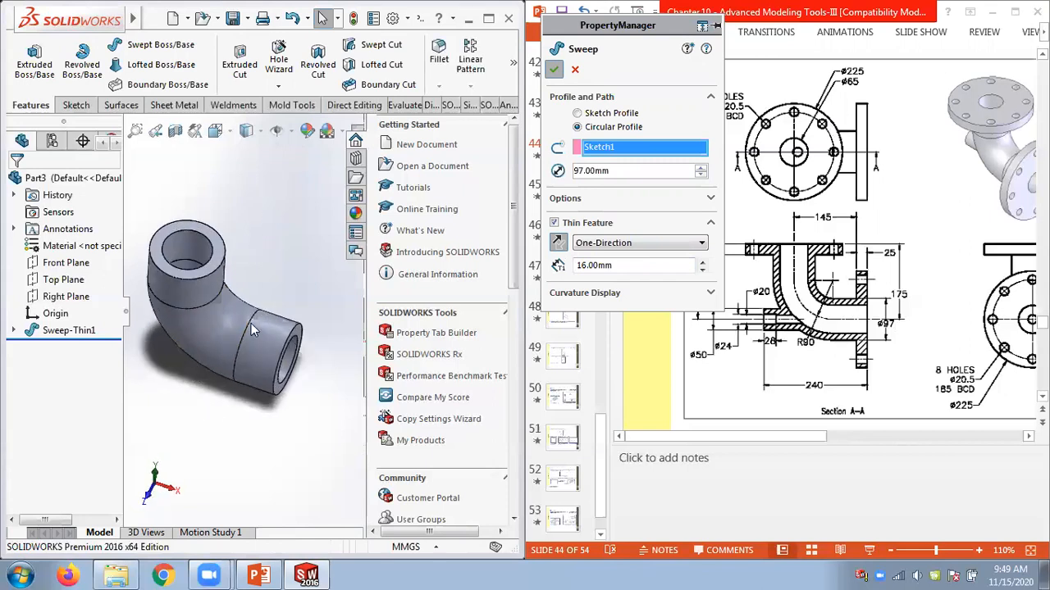
pyautogui.click(403, 106)
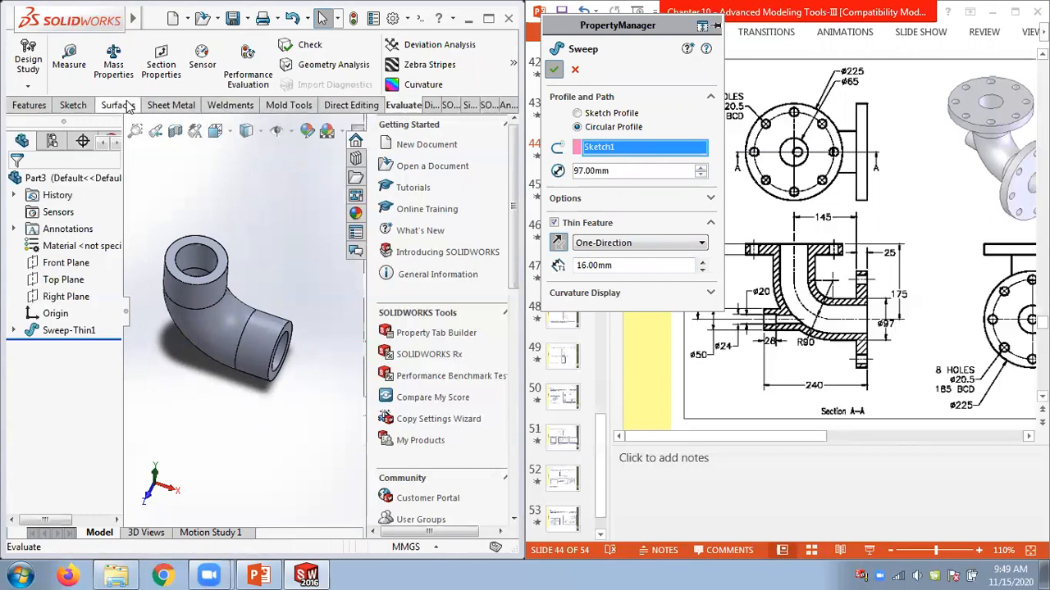
pyautogui.click(69, 59)
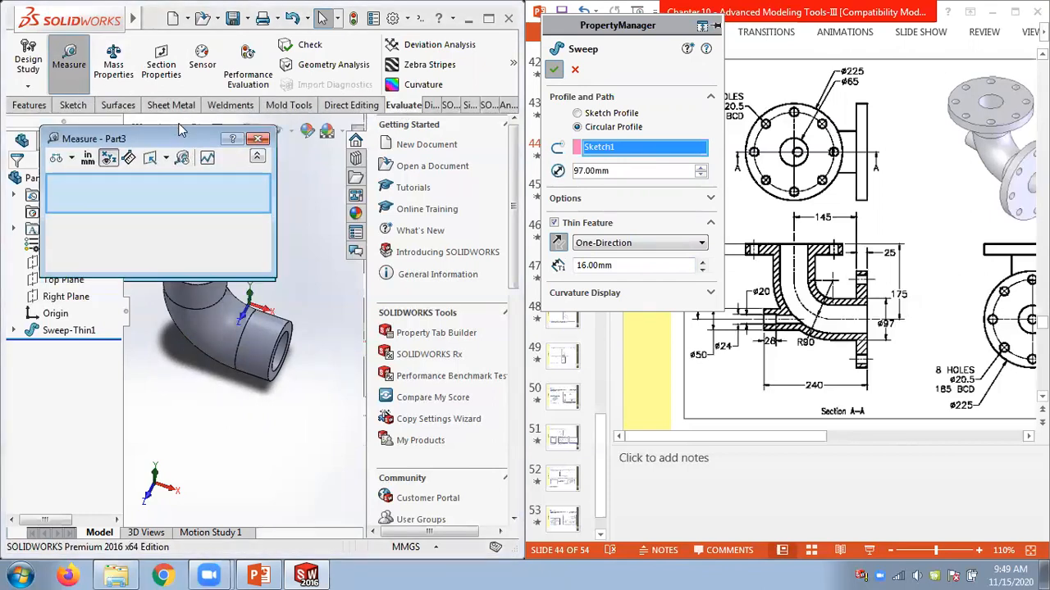
pyautogui.moveTo(131, 143); pyautogui.dragTo(174, 22)
pyautogui.click(226, 257)
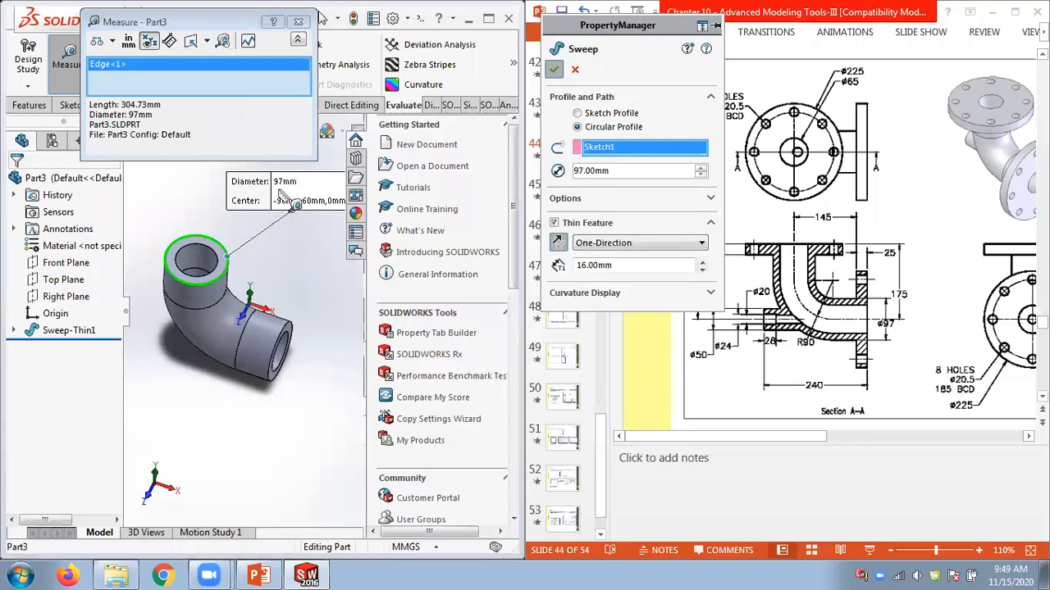
pyautogui.click(221, 260)
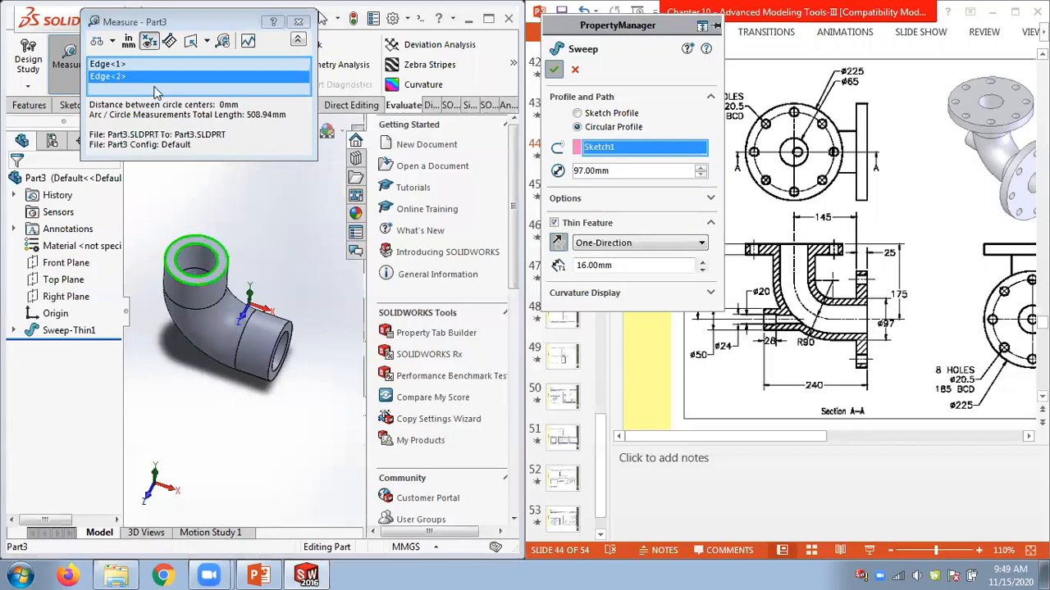
pyautogui.rightClick(156, 68)
pyautogui.click(182, 78)
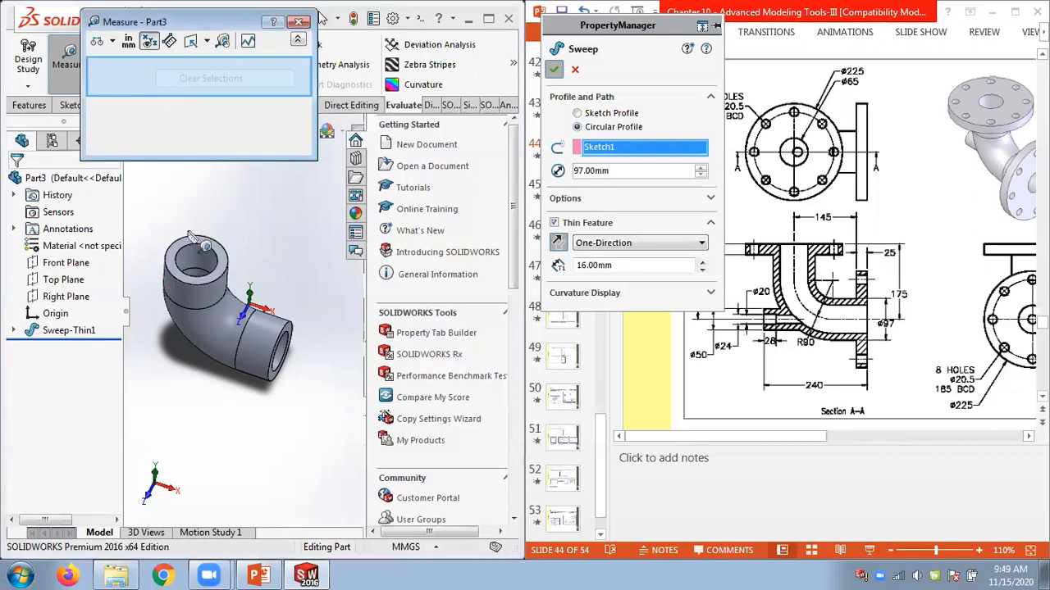
pyautogui.click(197, 248)
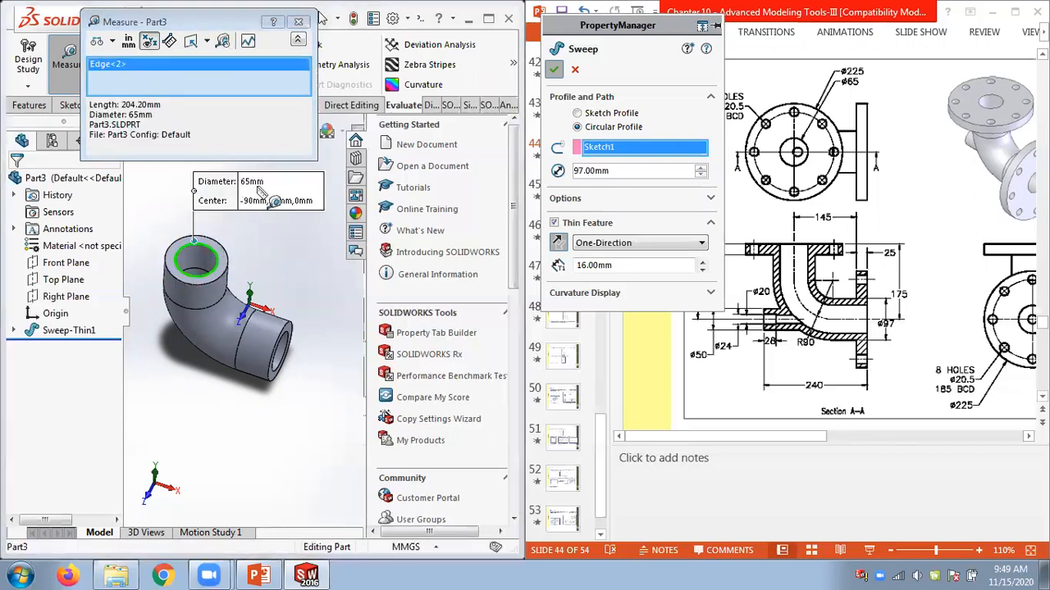
pyautogui.click(300, 21)
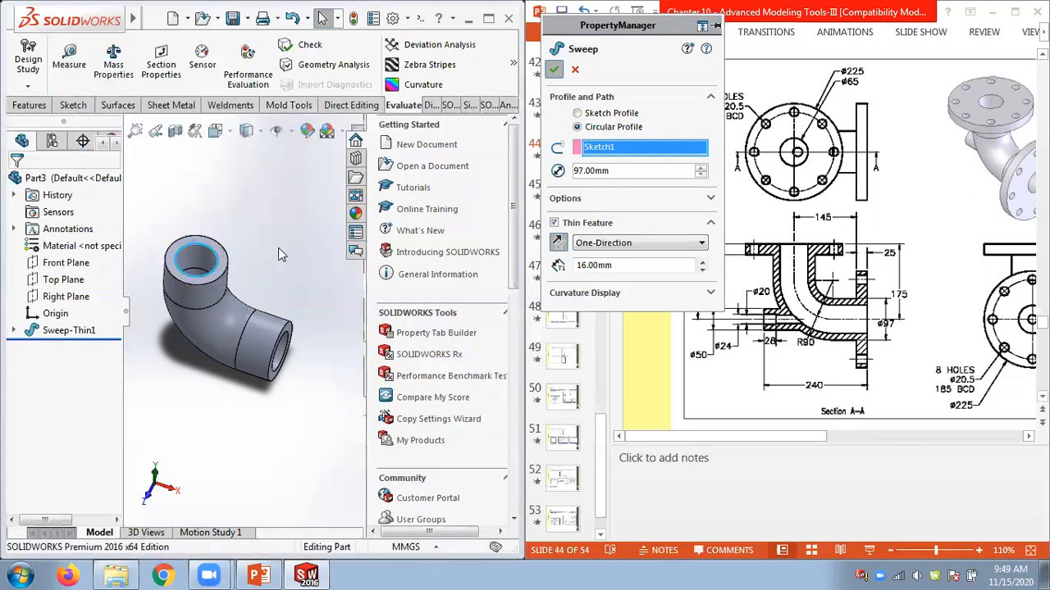
# Save the part as chapter 10 tut 1 in the Study World Lanka Tutorial folder.
pyautogui.moveTo(280, 253); pyautogui.dragTo(261, 213, button='middle')
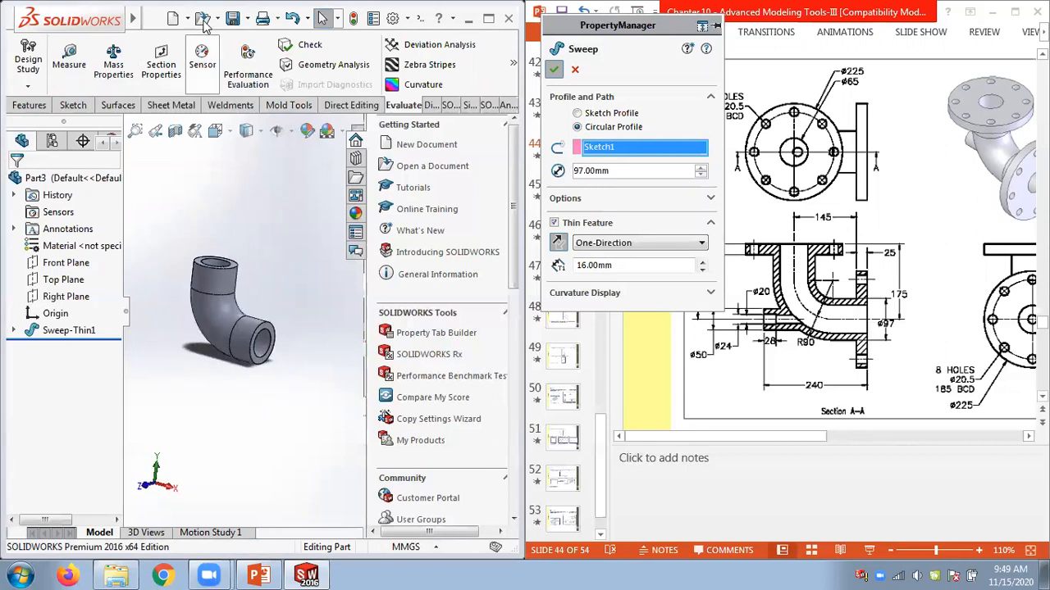
pyautogui.click(233, 19)
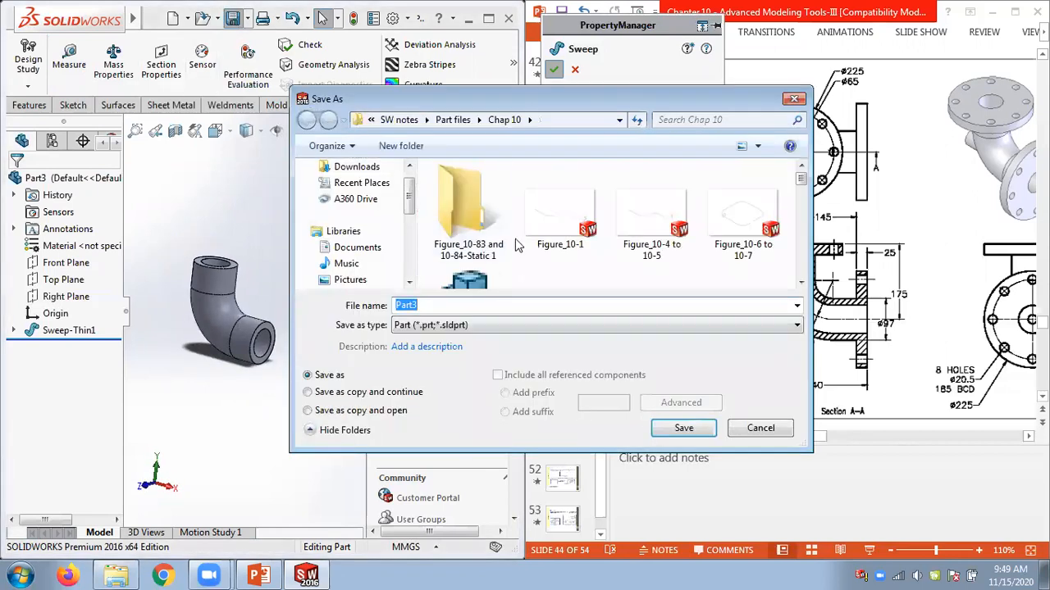
pyautogui.click(398, 119)
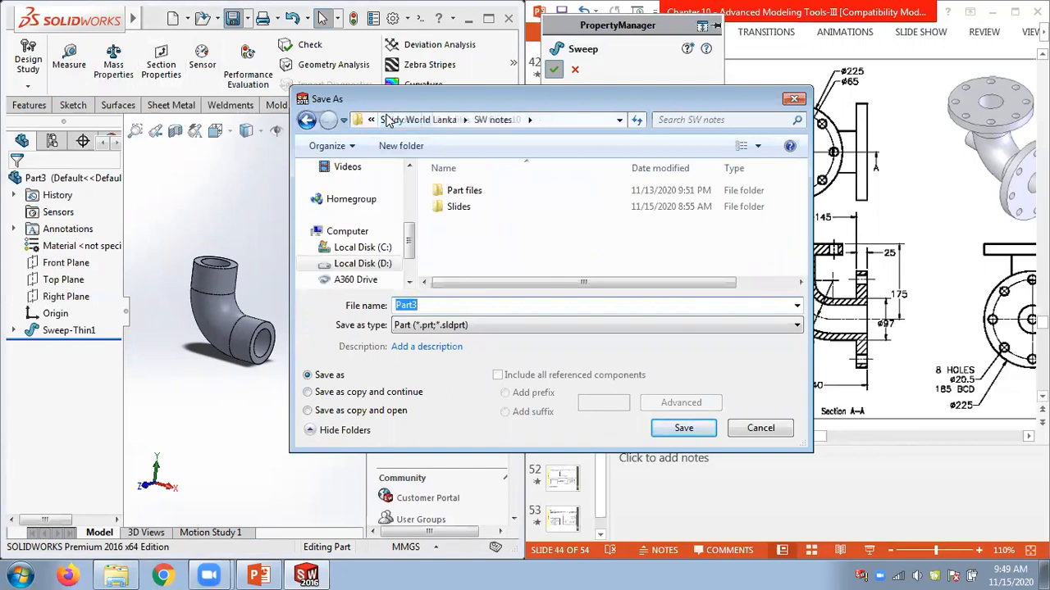
pyautogui.click(450, 121)
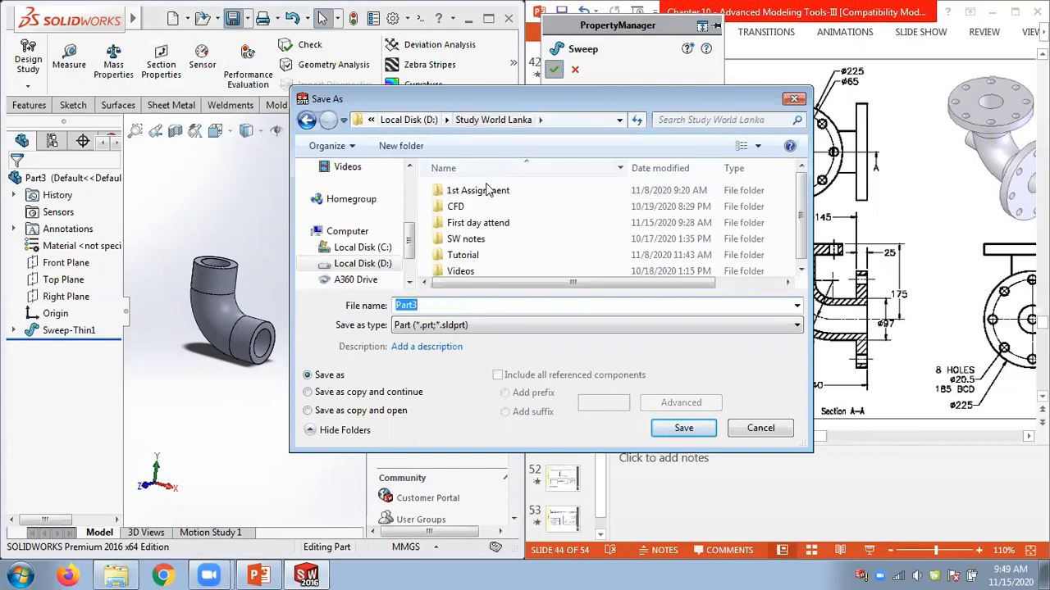
pyautogui.doubleClick(474, 260)
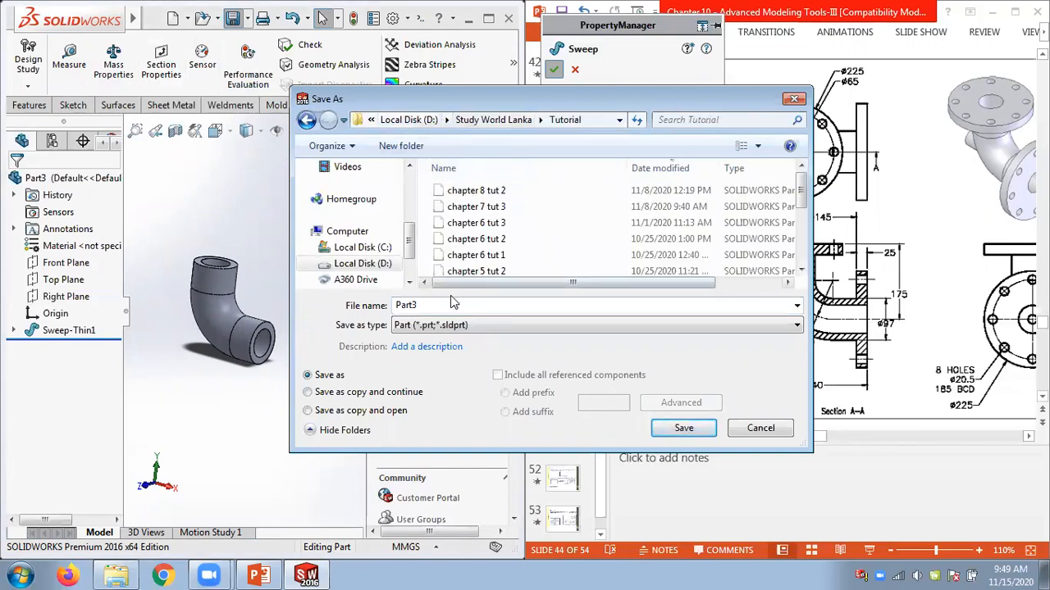
pyautogui.click(495, 259)
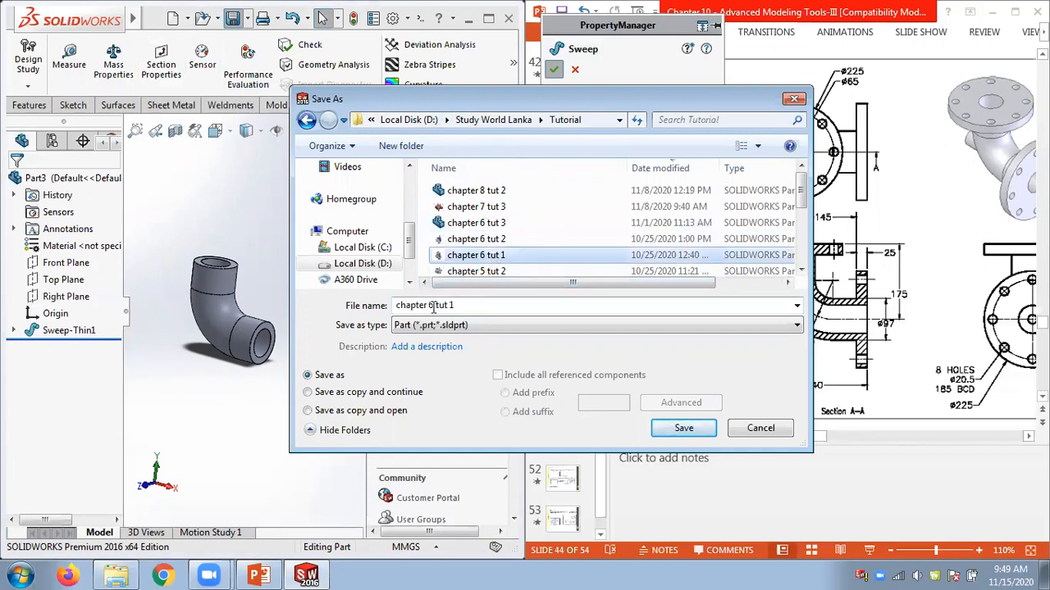
pyautogui.click(433, 307)
pyautogui.moveTo(429, 309); pyautogui.dragTo(434, 310)
pyautogui.write('10')
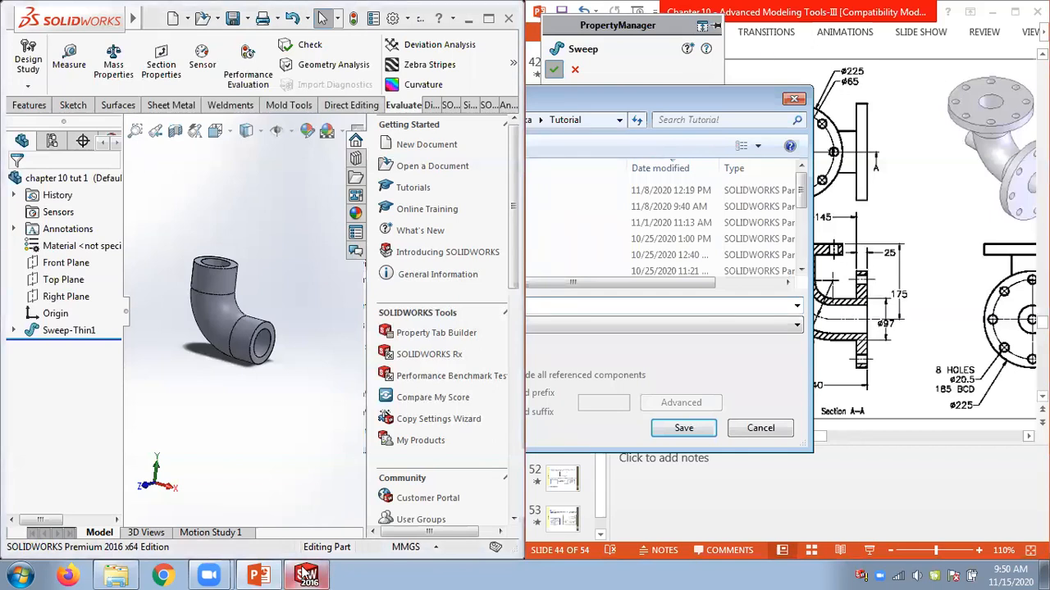
pyautogui.moveTo(304, 558)
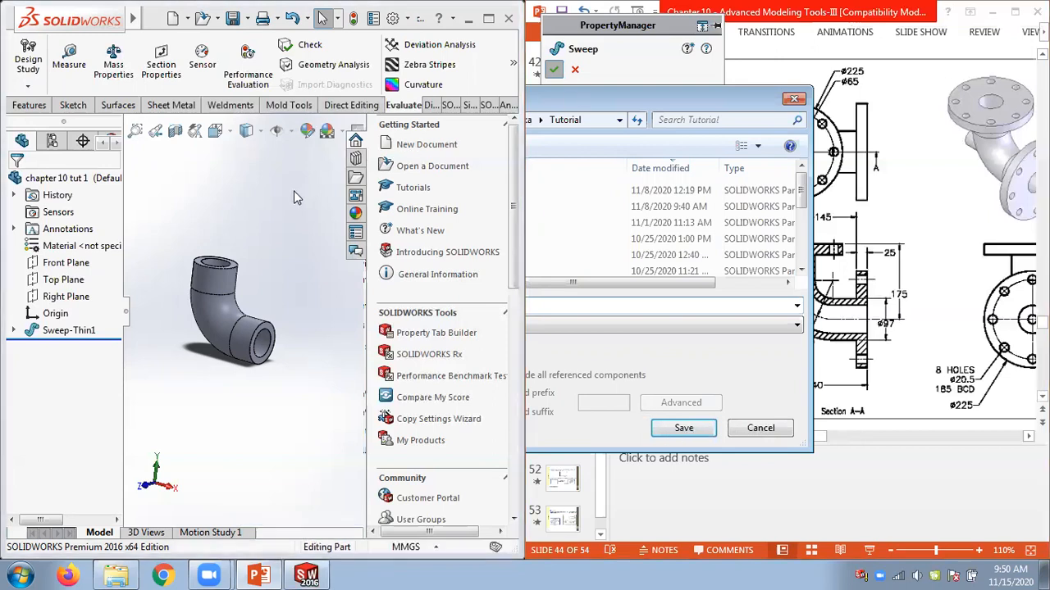
pyautogui.moveTo(283, 244); pyautogui.dragTo(283, 248, button='middle')
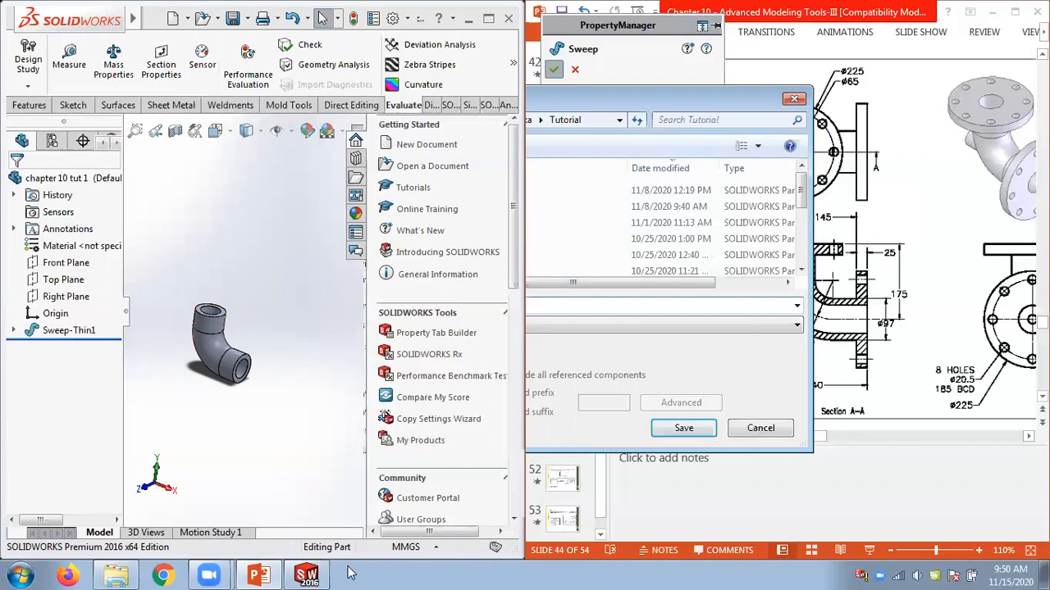
pyautogui.click(299, 569)
pyautogui.hotkey('ctrl', 'shift', 'Escape')
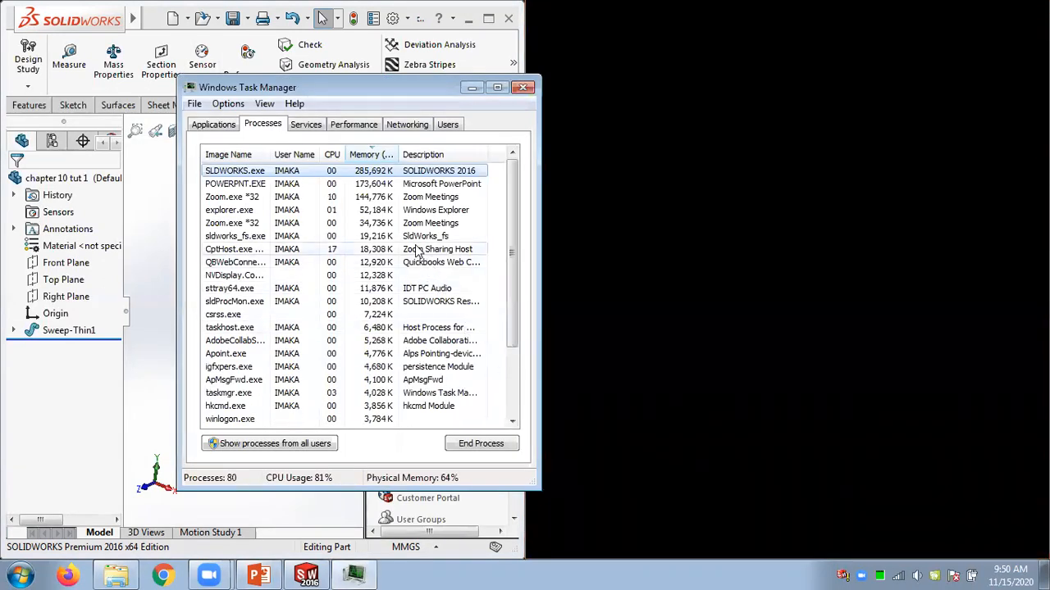
pyautogui.click(236, 185)
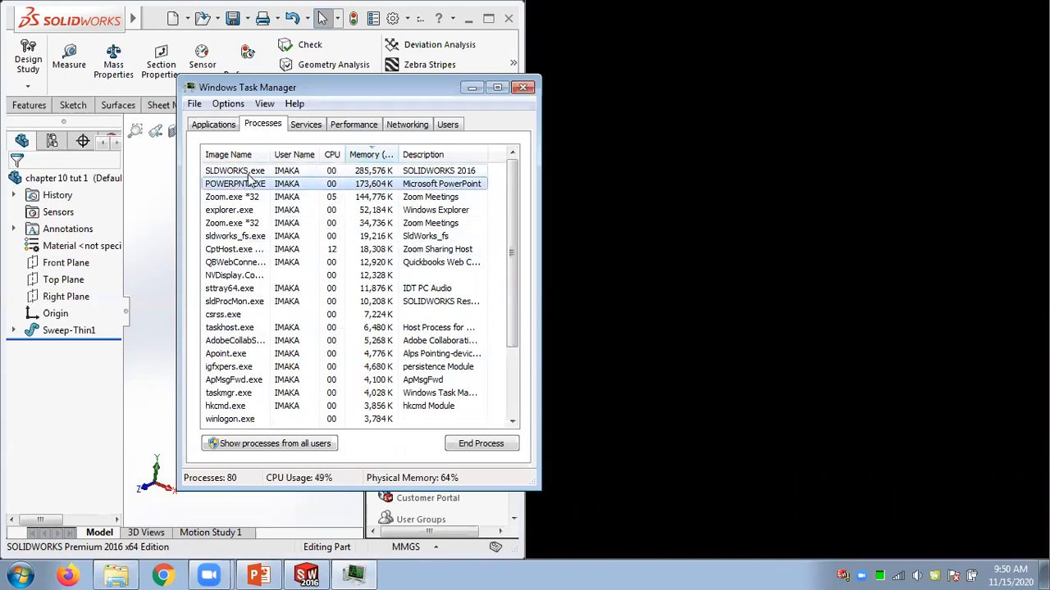
pyautogui.press('Up')
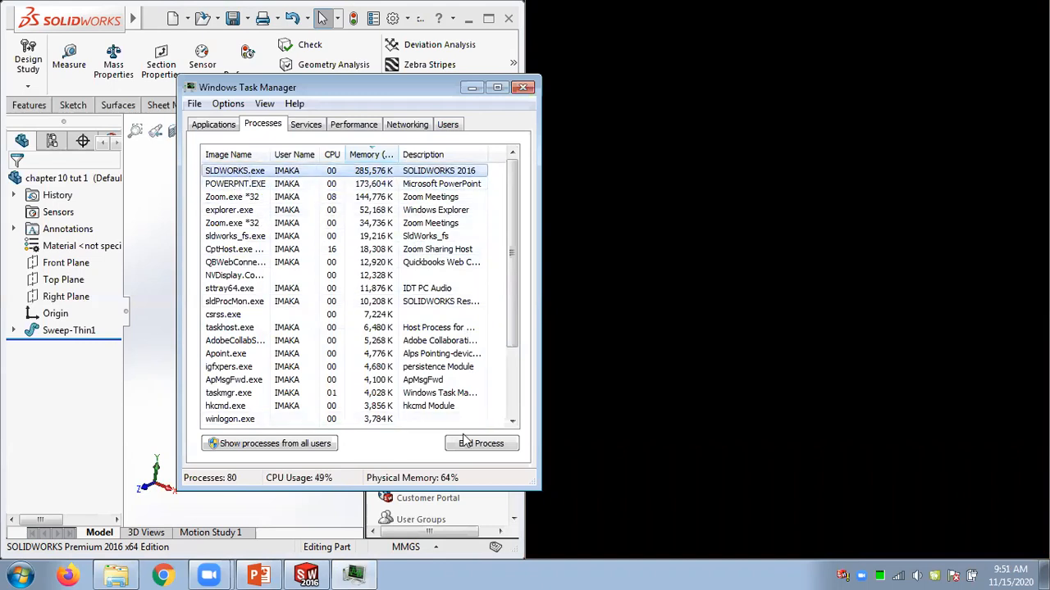
pyautogui.click(522, 88)
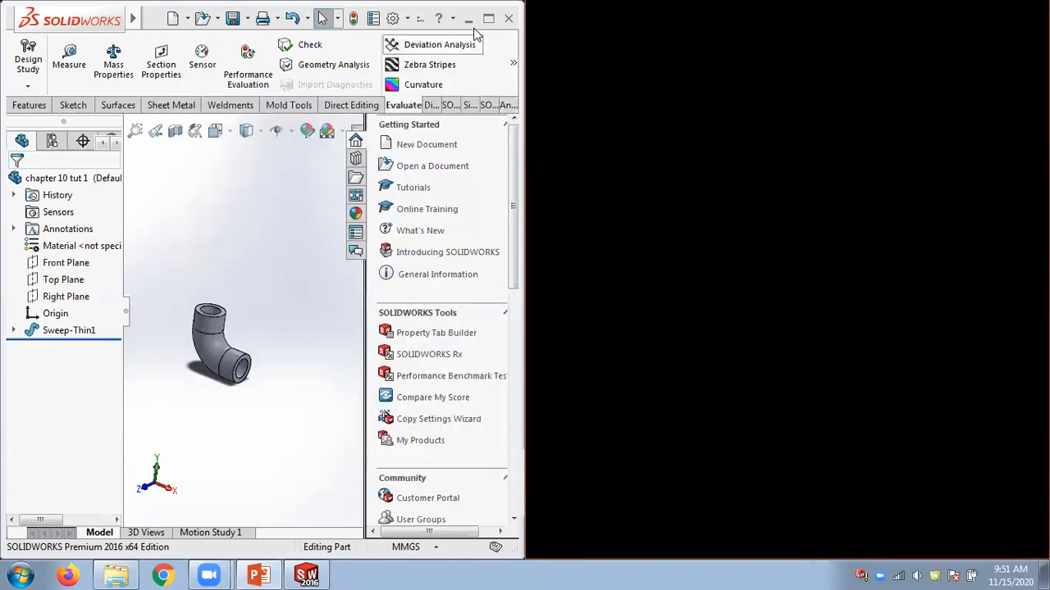
# End the unresponsive SOLIDWORKS process in Task Manager.
pyautogui.click(309, 574)
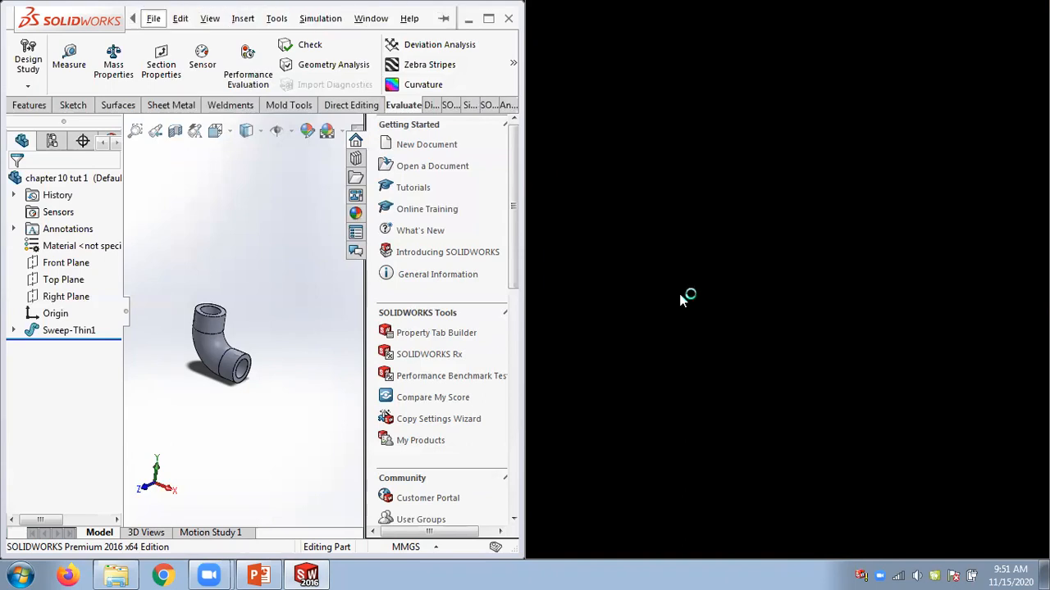
pyautogui.hotkey('ctrl', 'shift', 'Escape')
pyautogui.click(271, 170)
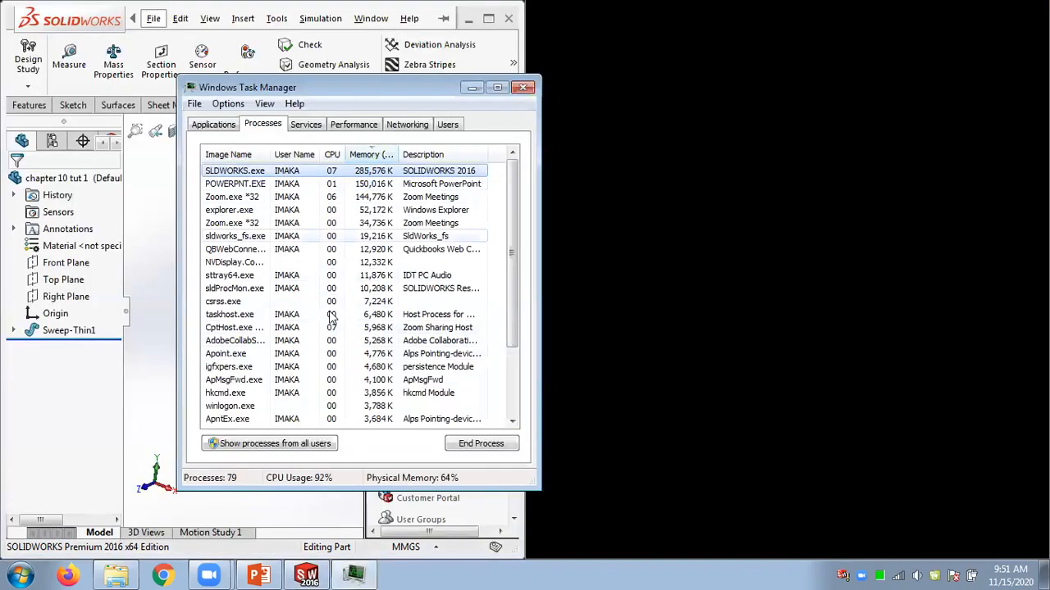
pyautogui.click(479, 444)
pyautogui.click(558, 312)
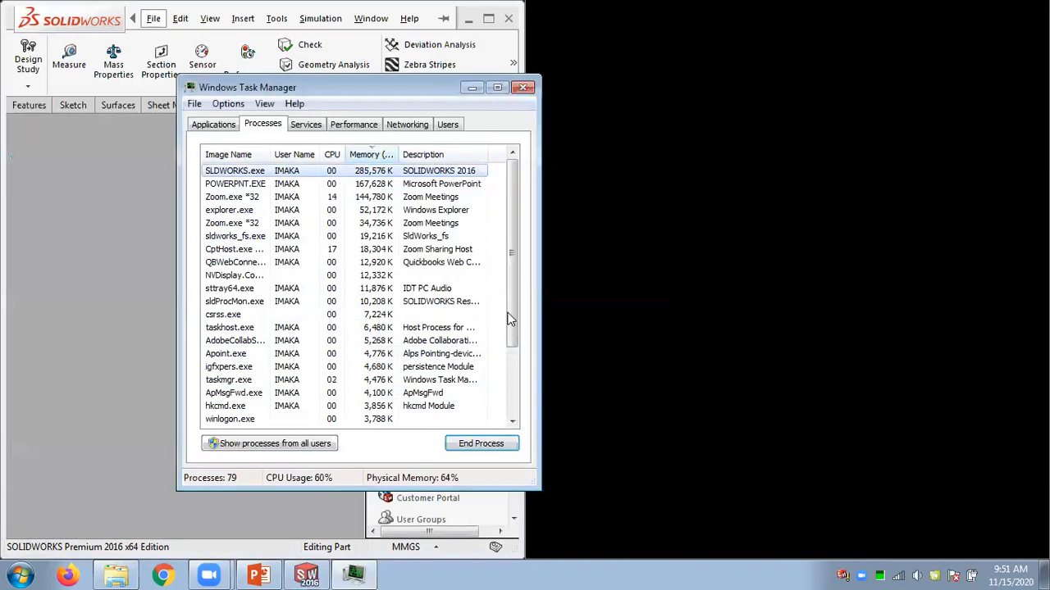
pyautogui.click(471, 86)
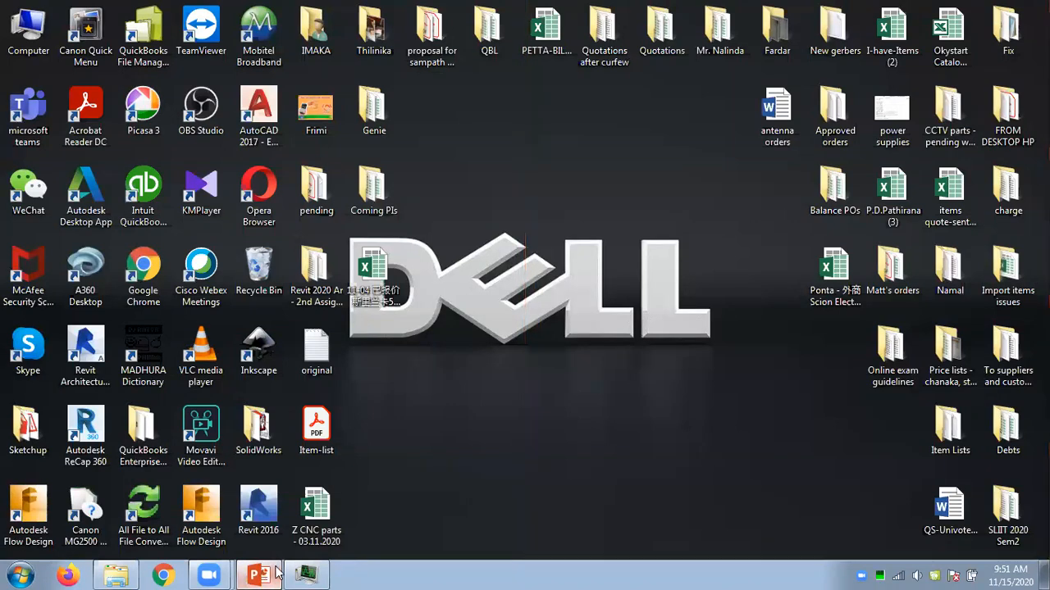
# Close PowerPoint without saving the Chapter 10 slides.
pyautogui.rightClick(253, 574)
pyautogui.click(226, 542)
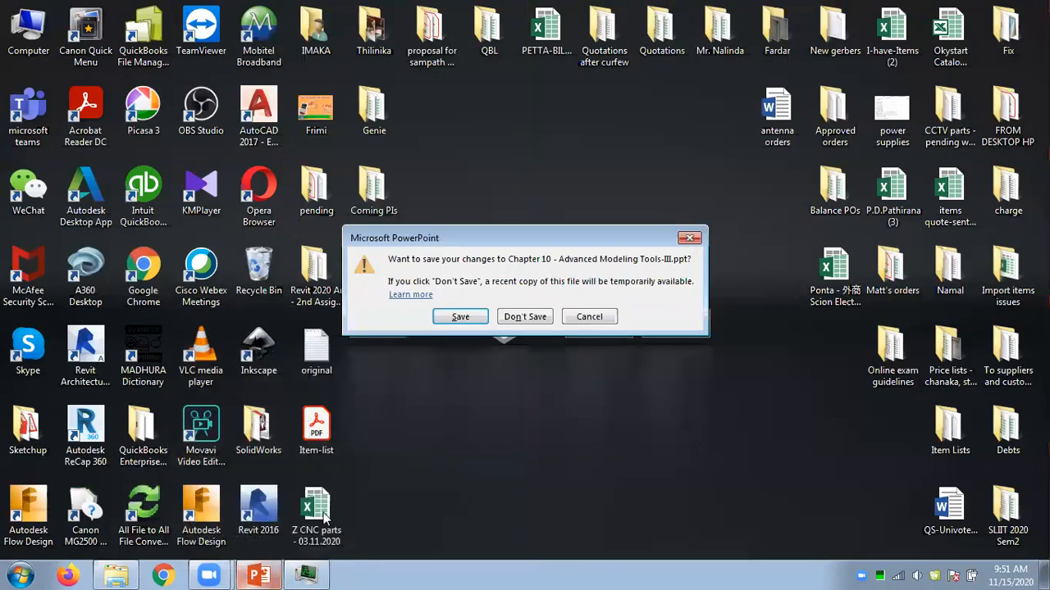
pyautogui.click(525, 316)
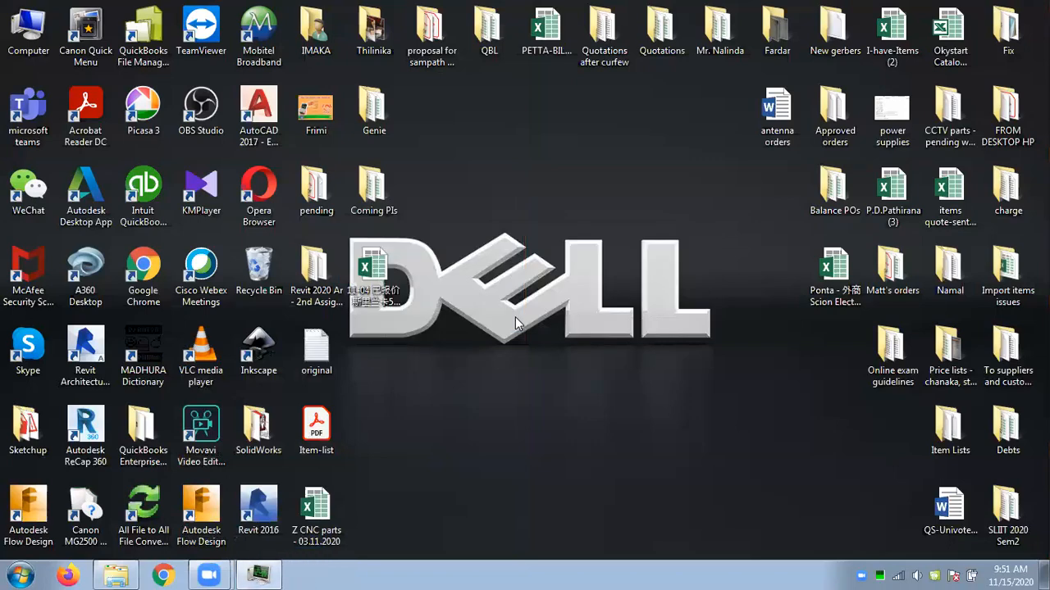
# In File Explorer, open the chapter 10 tut 1 part from the Study World Lanka Tutorial folder.
pyautogui.click(120, 572)
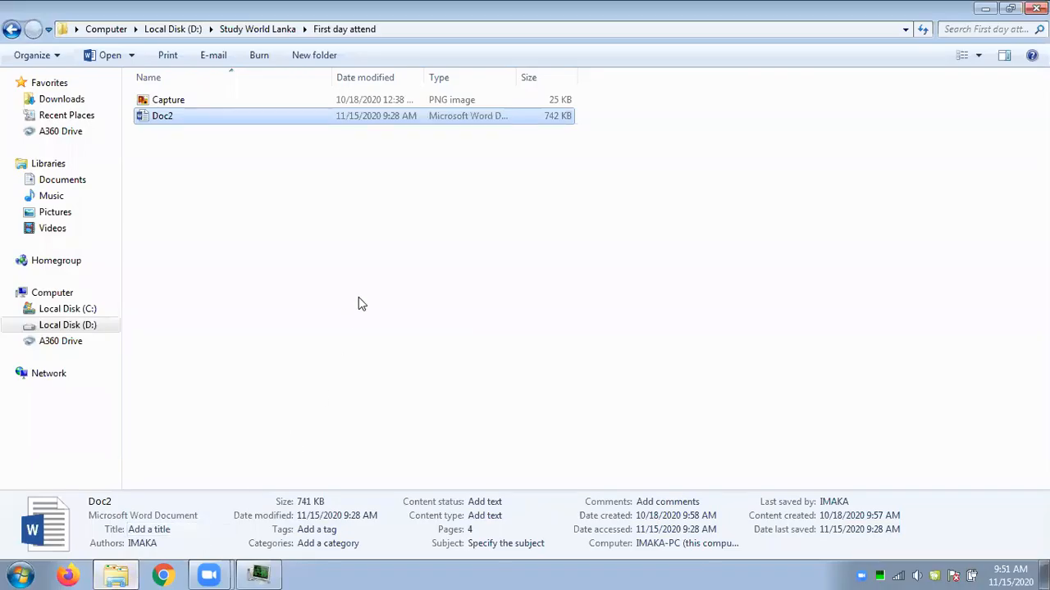
pyautogui.click(256, 28)
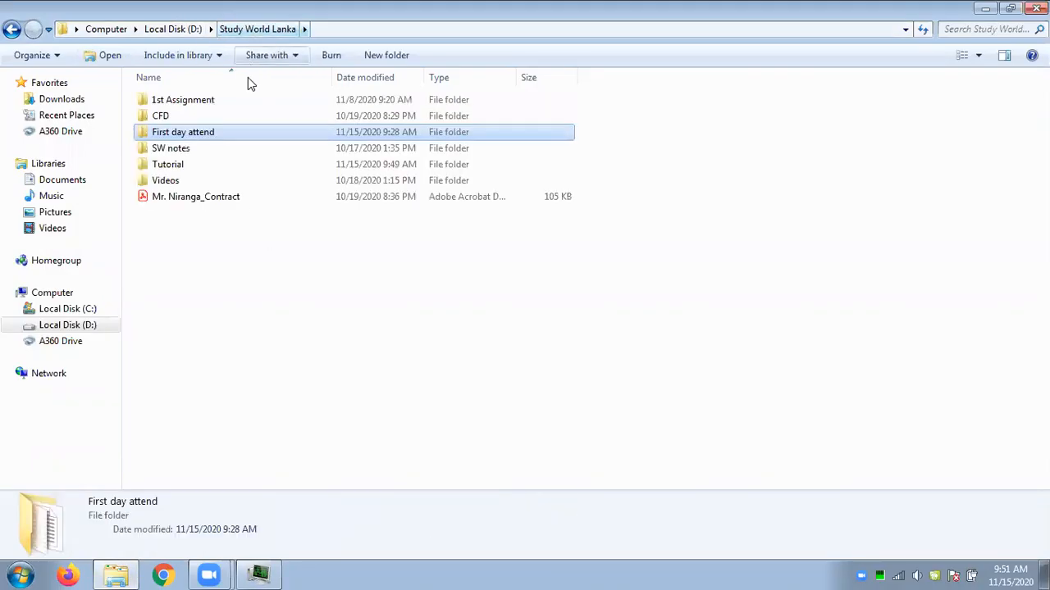
pyautogui.doubleClick(178, 165)
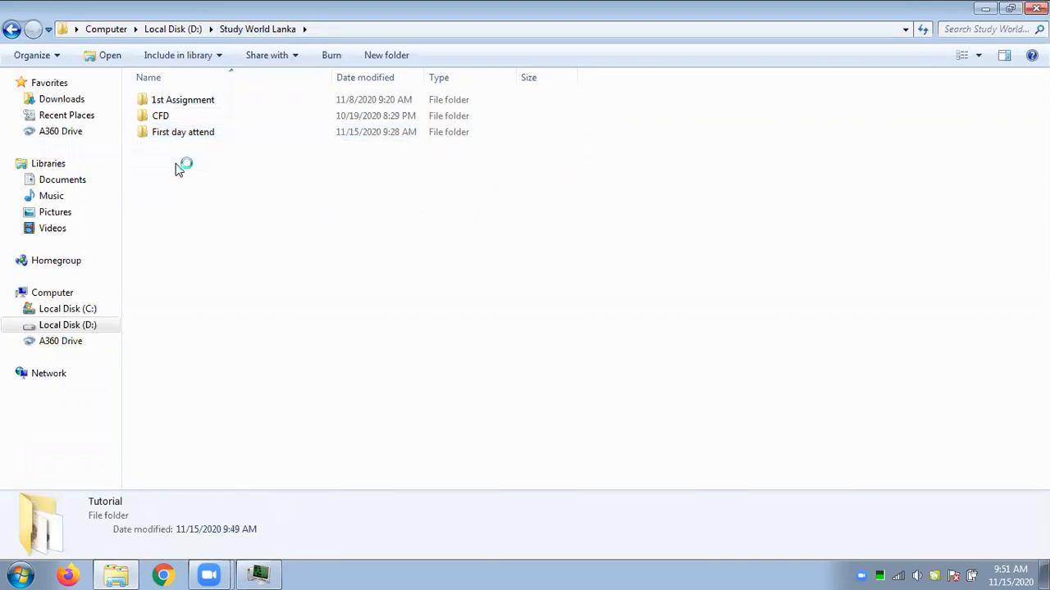
pyautogui.doubleClick(423, 209)
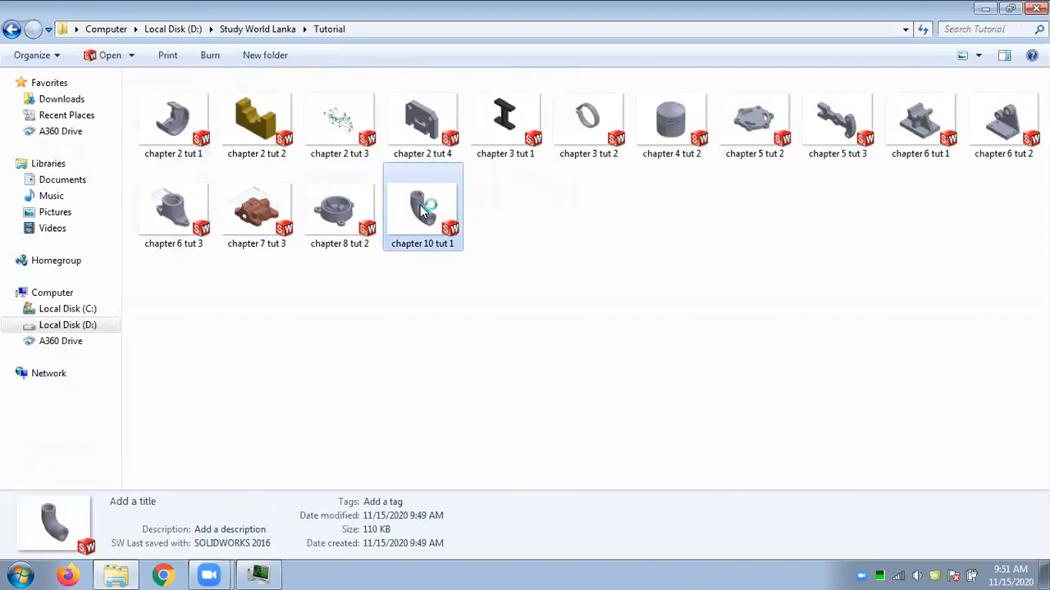
pyautogui.click(985, 8)
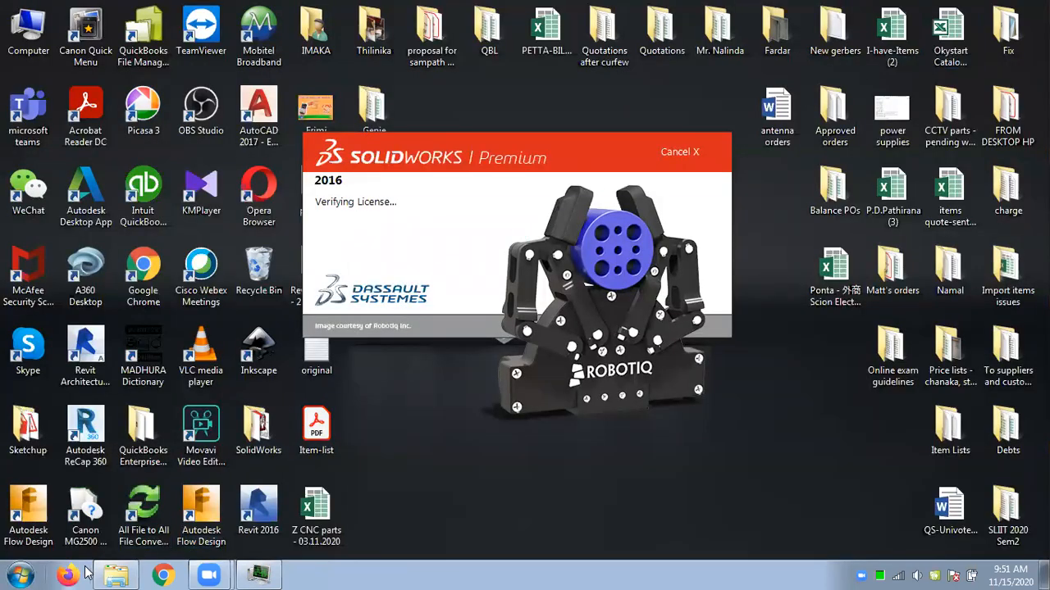
pyautogui.click(115, 575)
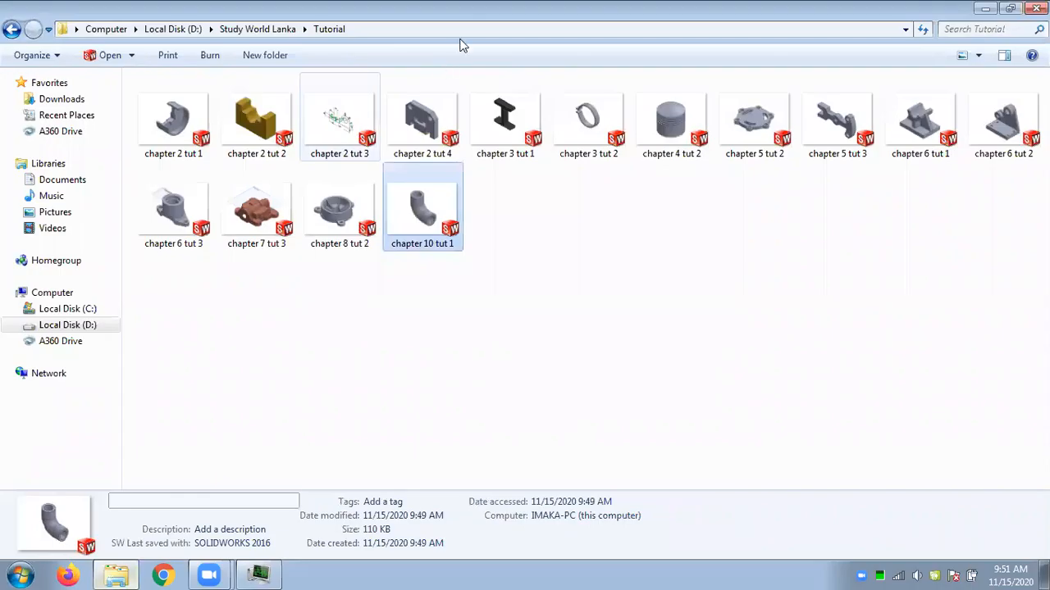
# Open the Chapter 10 - Advanced Modeling Tools-III slides, place SOLIDWORKS beside them, and close the Office activation dialog.
pyautogui.click(269, 29)
pyautogui.doubleClick(175, 148)
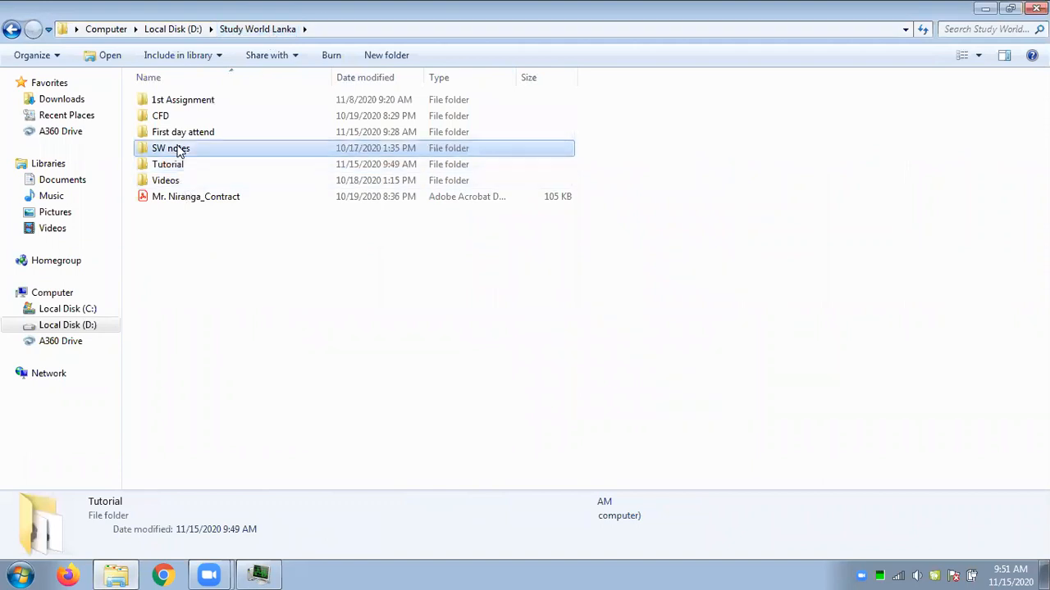
pyautogui.doubleClick(175, 119)
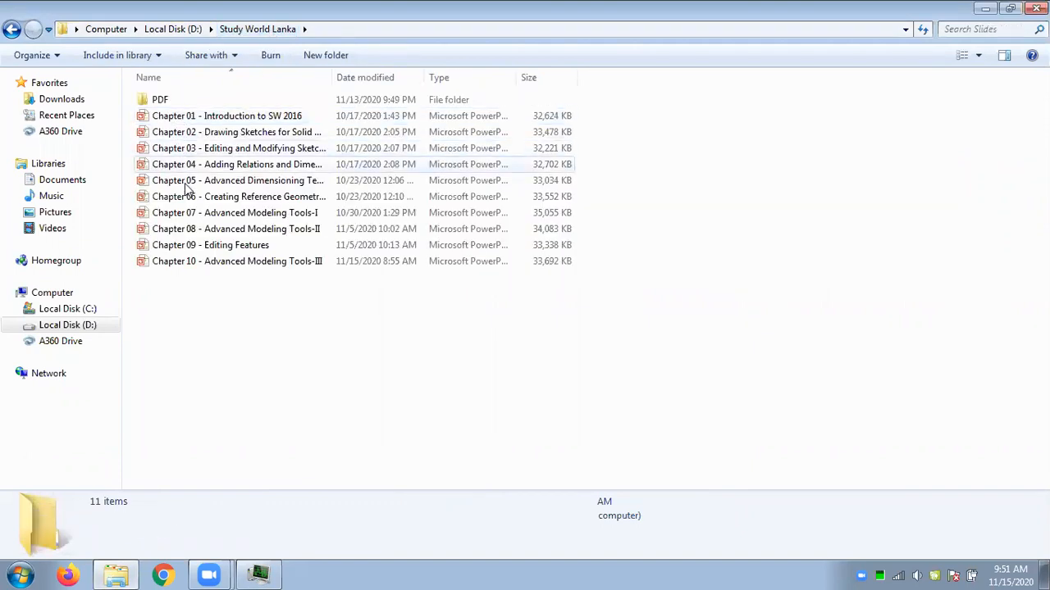
pyautogui.doubleClick(203, 263)
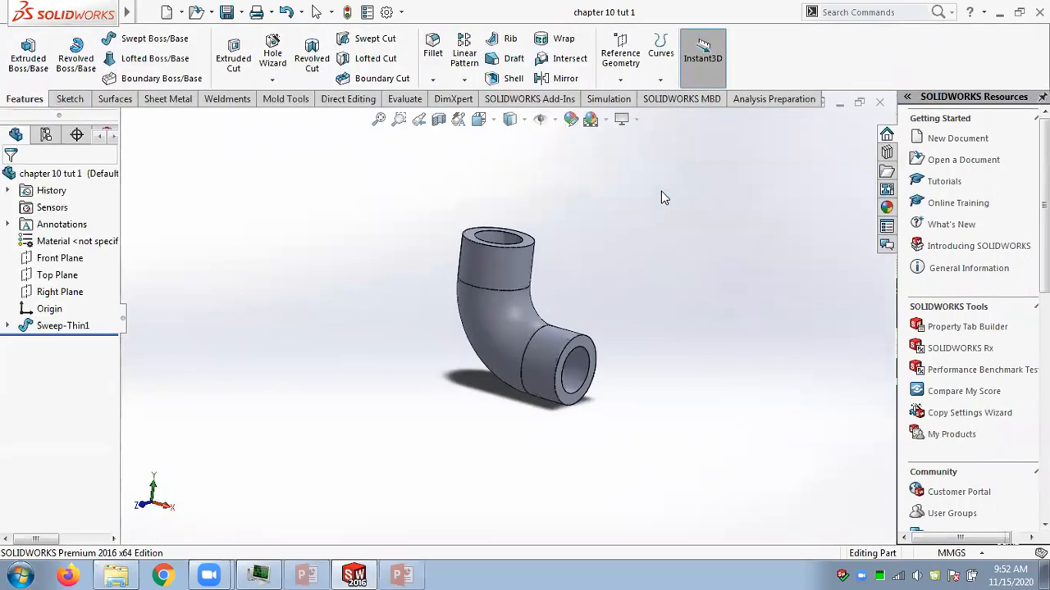
pyautogui.moveTo(474, 13); pyautogui.dragTo(1, 53)
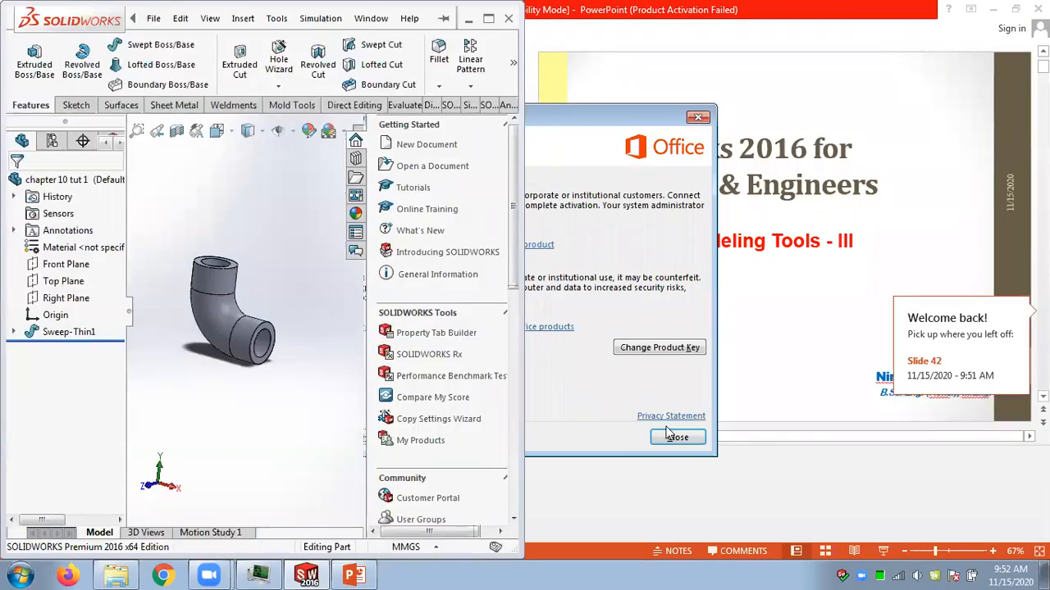
pyautogui.click(675, 437)
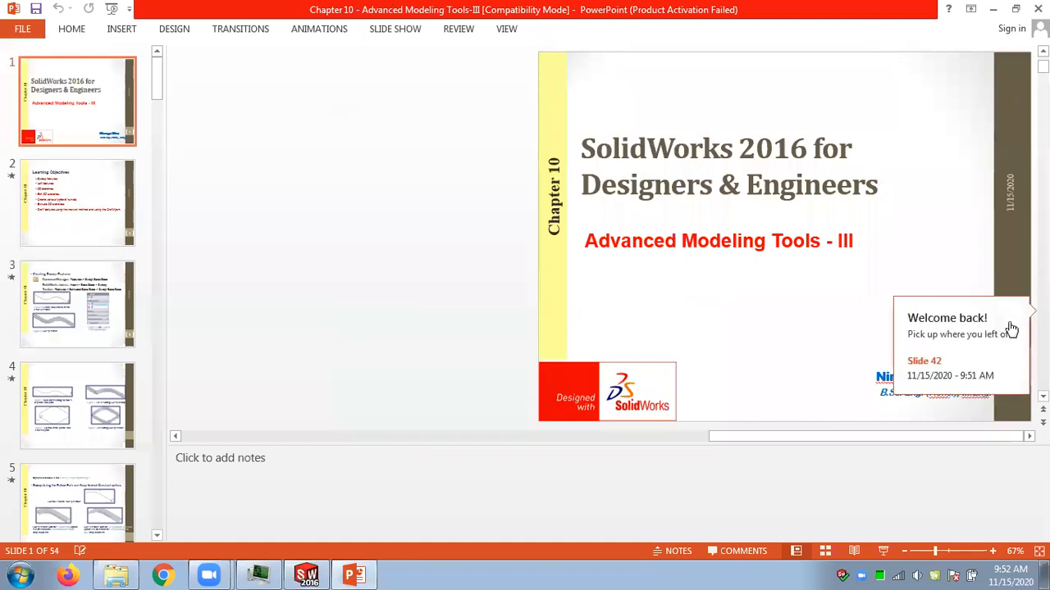
# Go to the Tutorial 1 slide and zoom in to examine the drawing's dimensions.
pyautogui.click(1011, 329)
pyautogui.scroll(-1, 943, 286)
pyautogui.scroll(-2, 942, 286)
pyautogui.scroll(1, 942, 287)
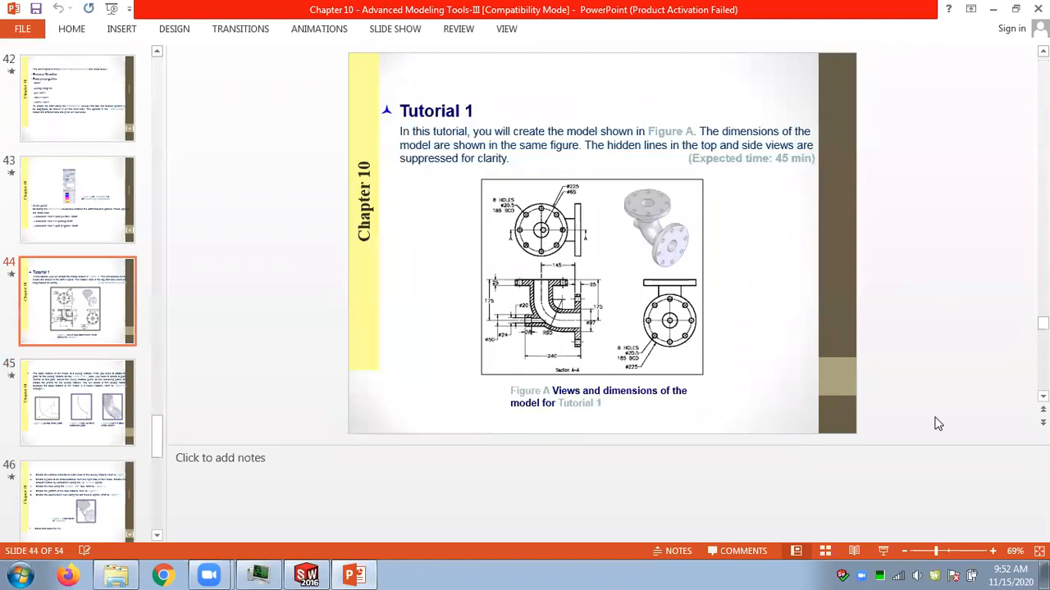
pyautogui.click(992, 551)
pyautogui.click(993, 552)
pyautogui.click(992, 551)
pyautogui.click(992, 551)
pyautogui.click(992, 551)
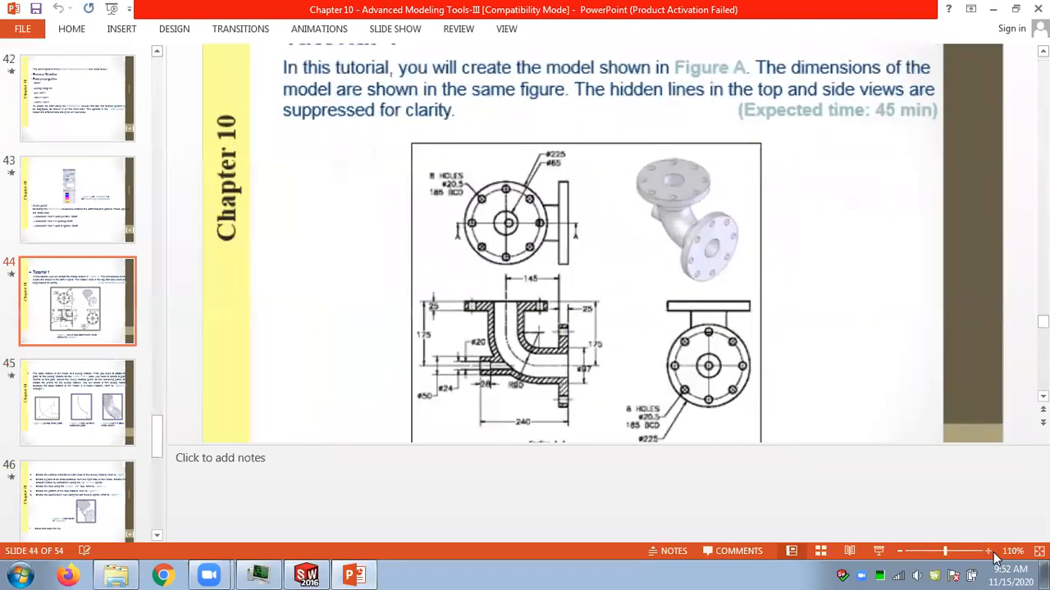
pyautogui.click(993, 551)
pyautogui.scroll(-3, 856, 301)
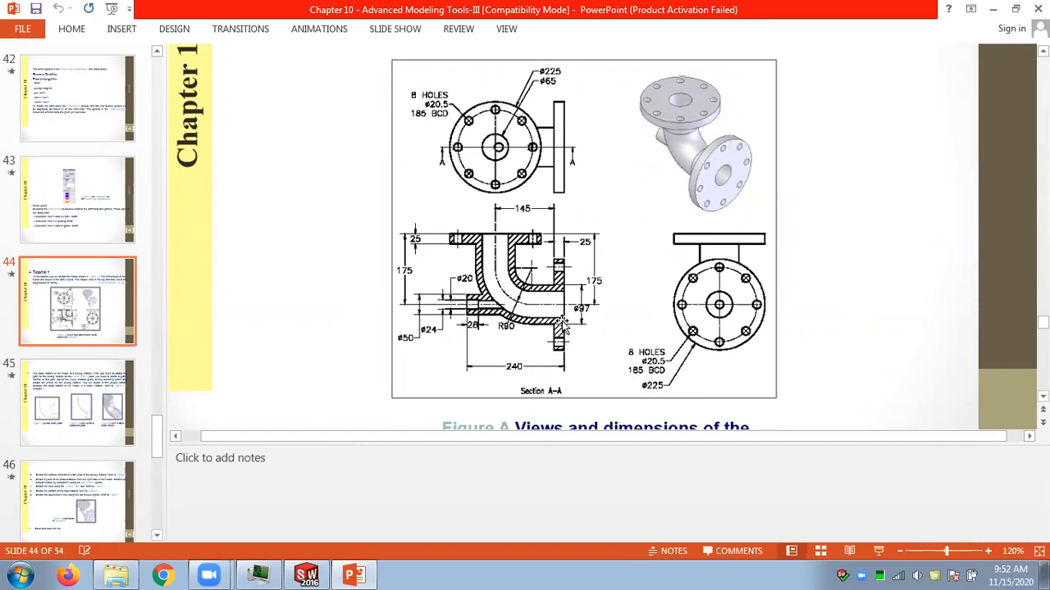
# Start a sketch on the pipe's open end face and draw a circle centred on the pipe axis.
pyautogui.click(307, 574)
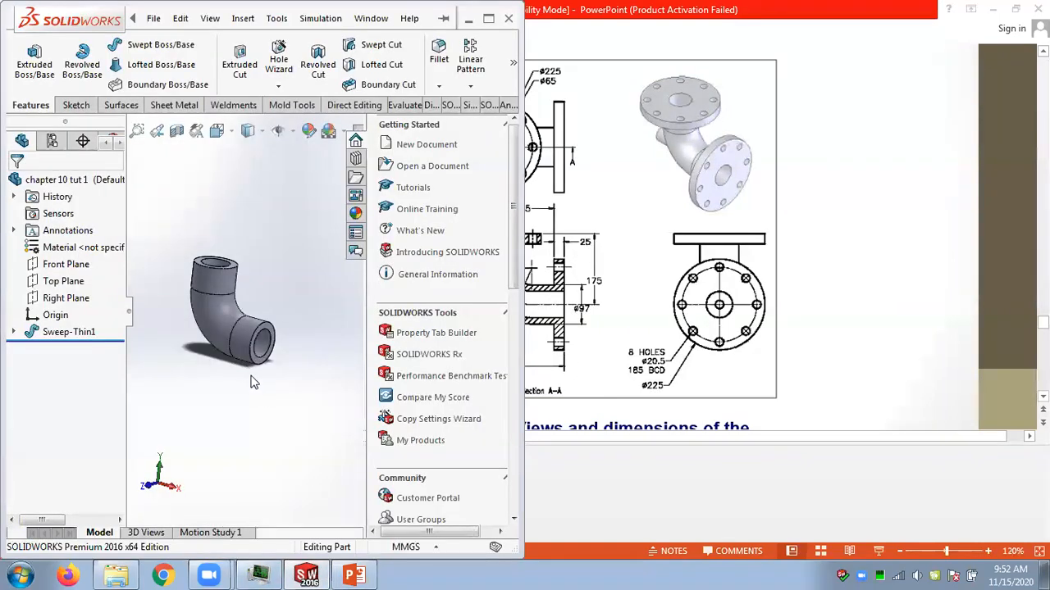
pyautogui.scroll(-3, 252, 382)
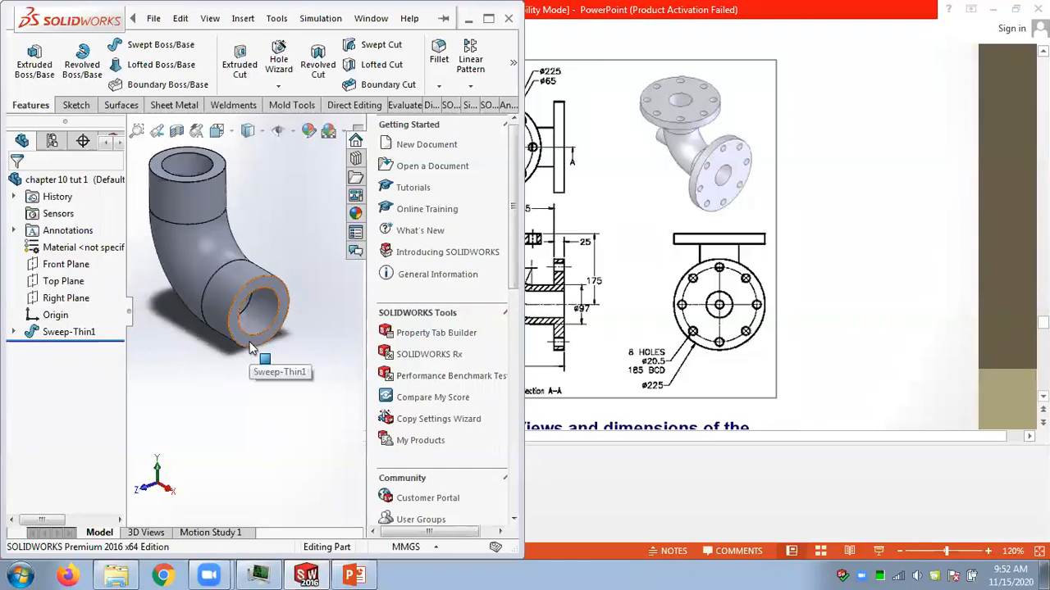
pyautogui.click(252, 347)
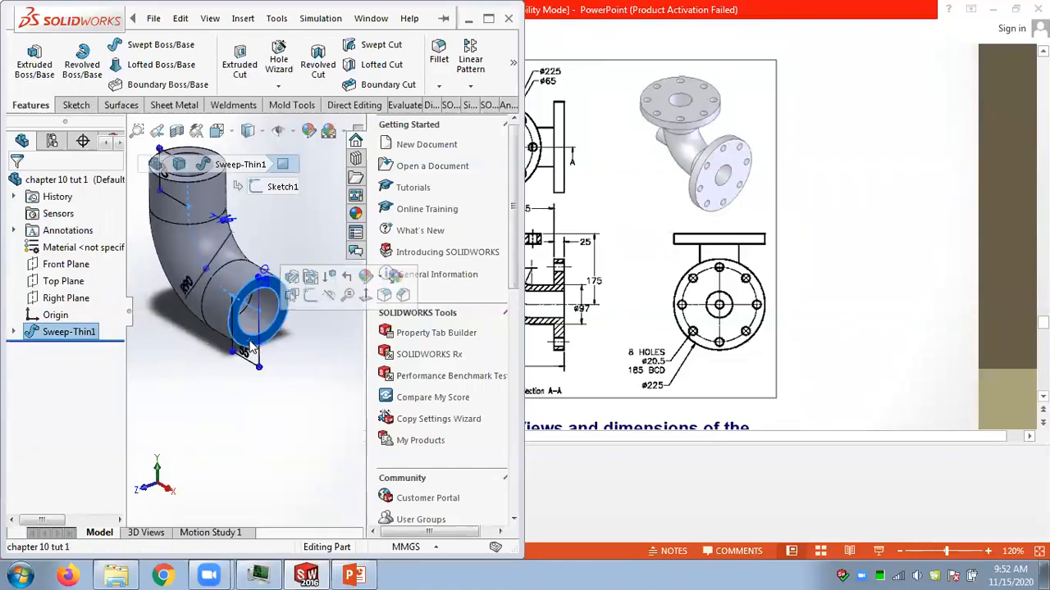
pyautogui.click(311, 297)
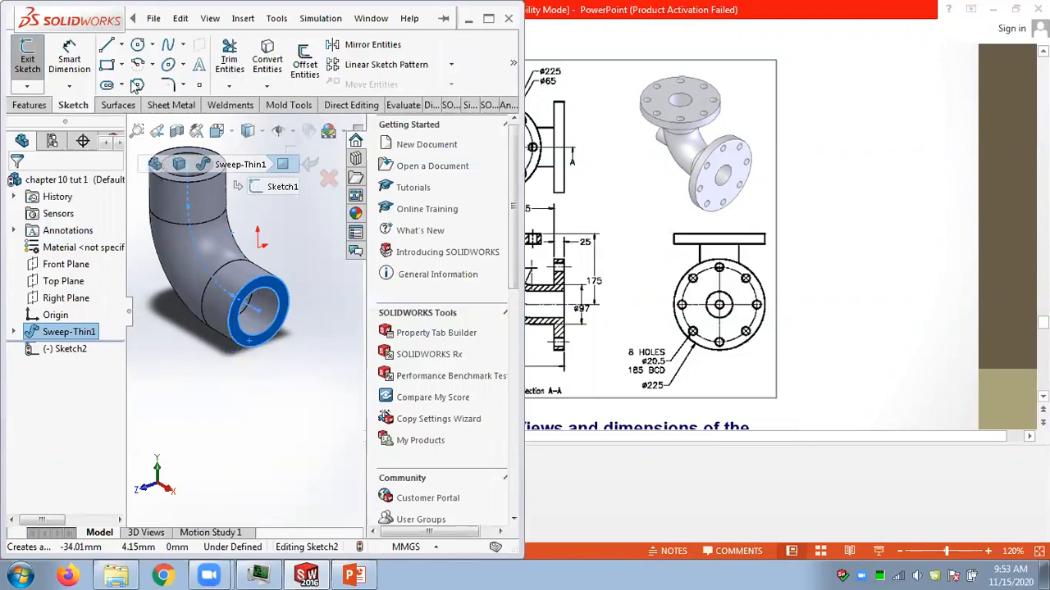
pyautogui.click(137, 47)
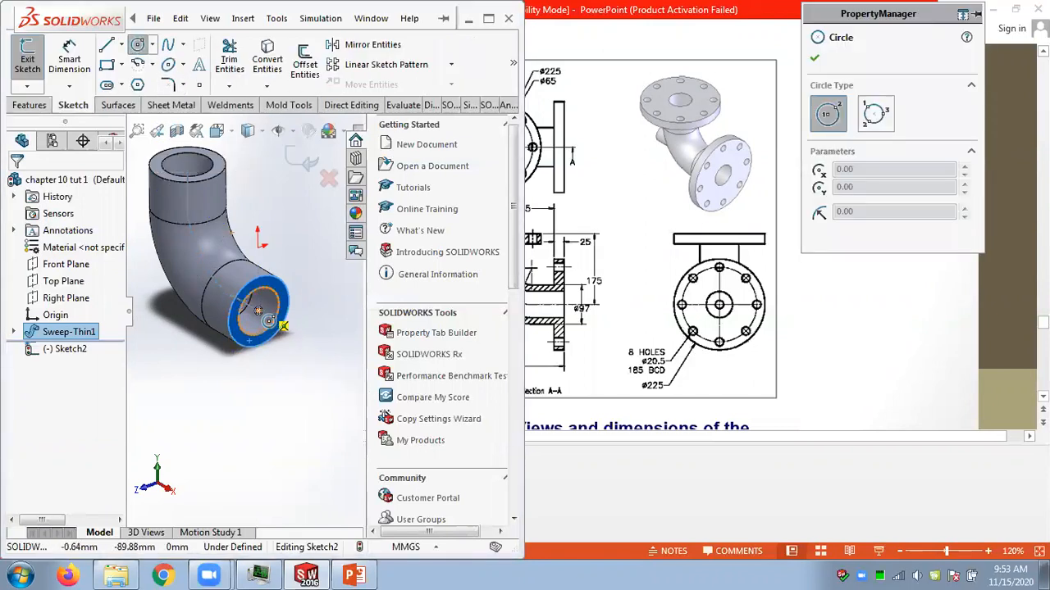
pyautogui.click(259, 311)
pyautogui.click(299, 365)
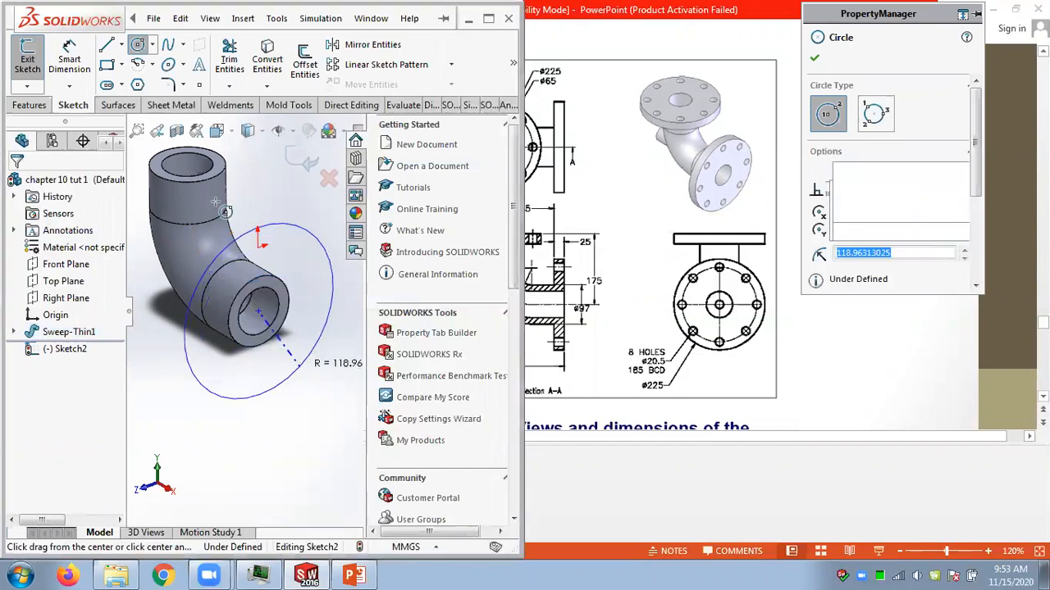
# Dimension the new circle's diameter to 225 mm.
pyautogui.click(69, 59)
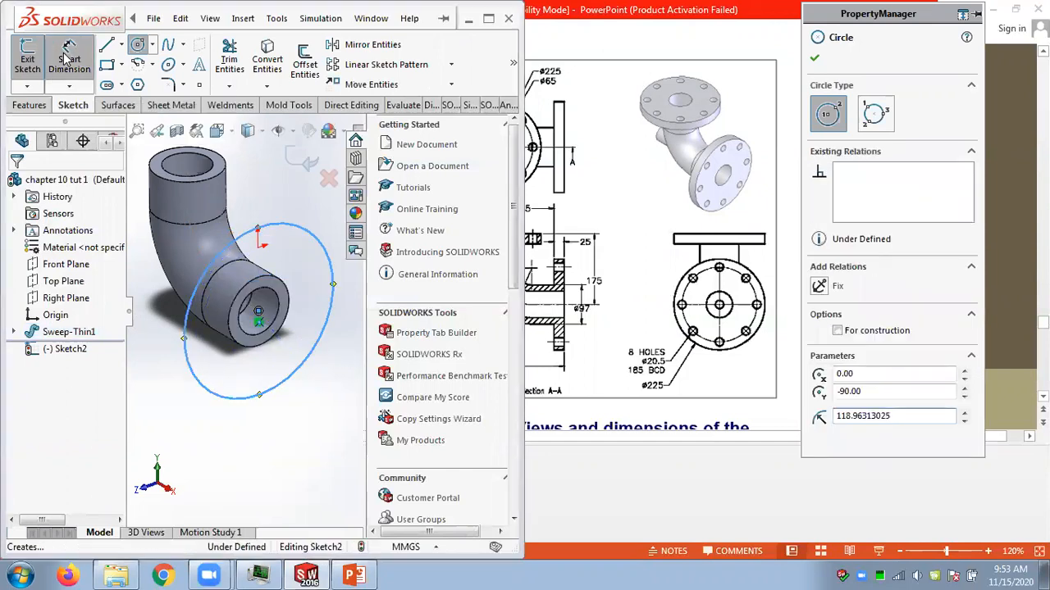
pyautogui.click(270, 396)
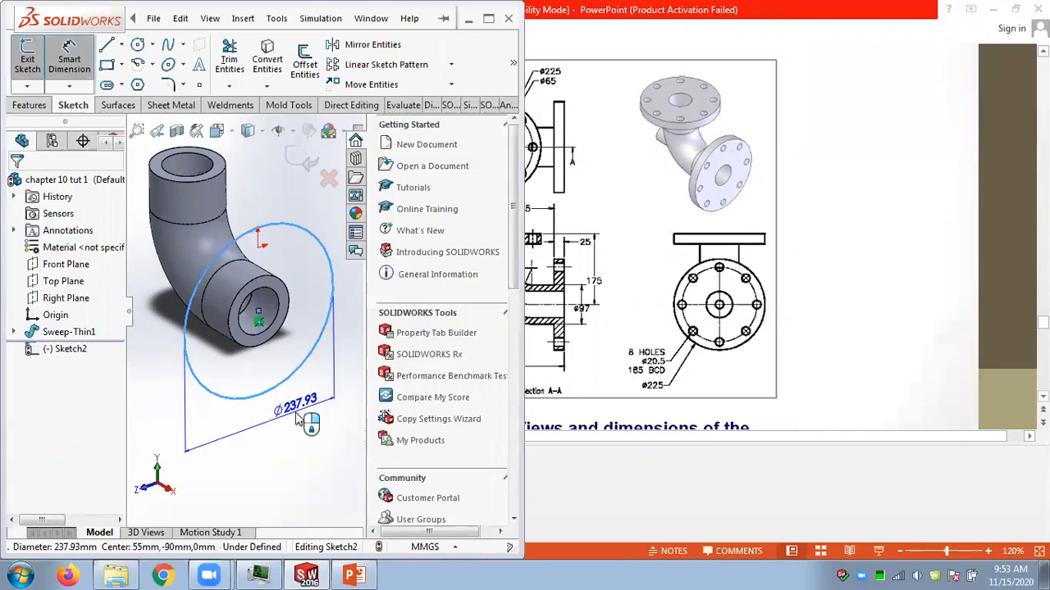
pyautogui.click(297, 417)
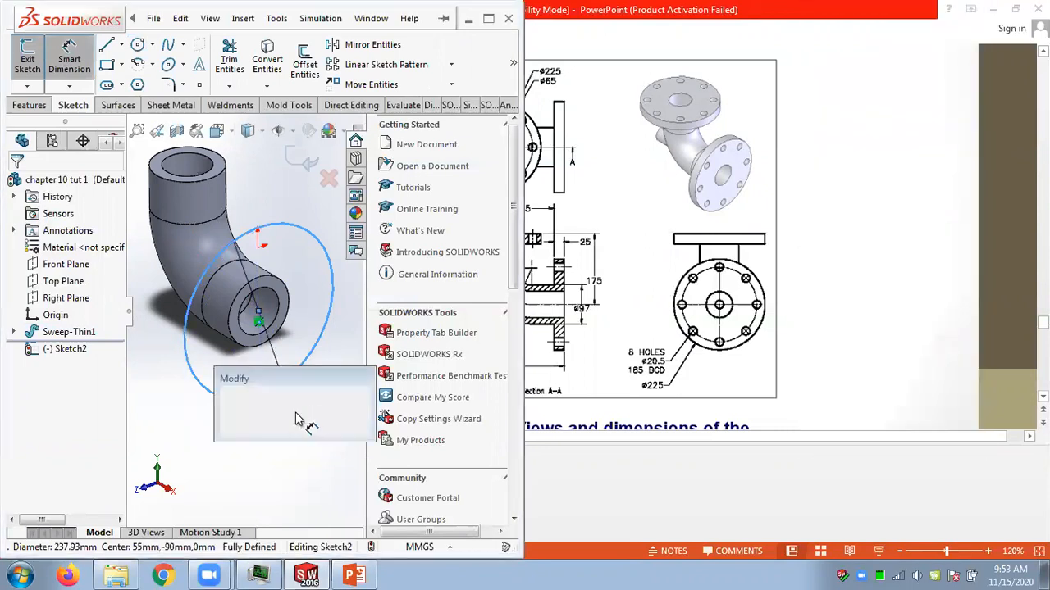
pyautogui.write('225')
pyautogui.press('Return')
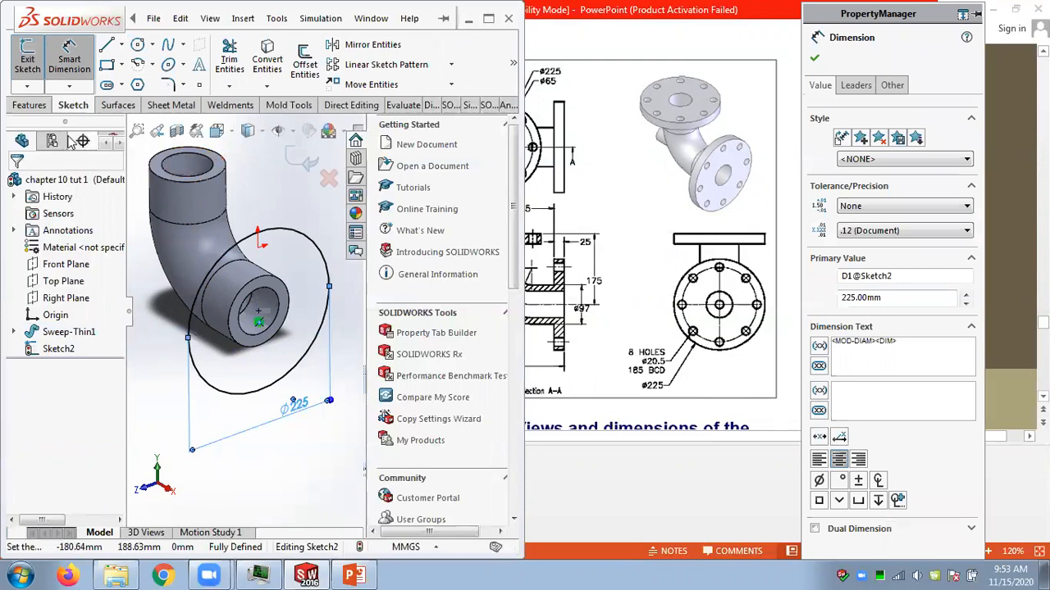
# Extrude the 225 mm circle 25 mm in the reversed direction to form the flange.
pyautogui.click(28, 105)
pyautogui.click(34, 64)
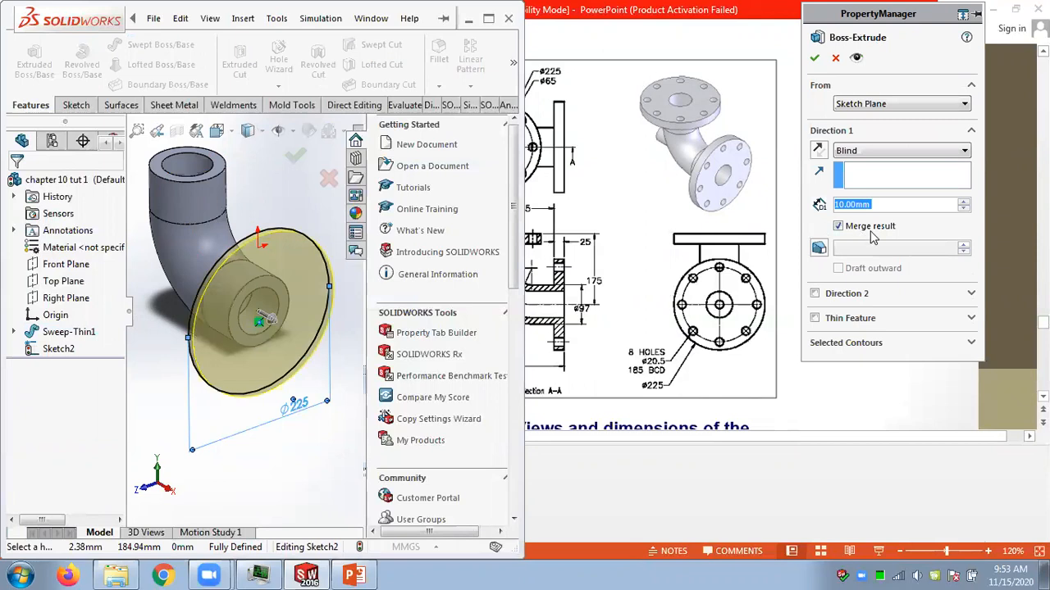
pyautogui.click(818, 151)
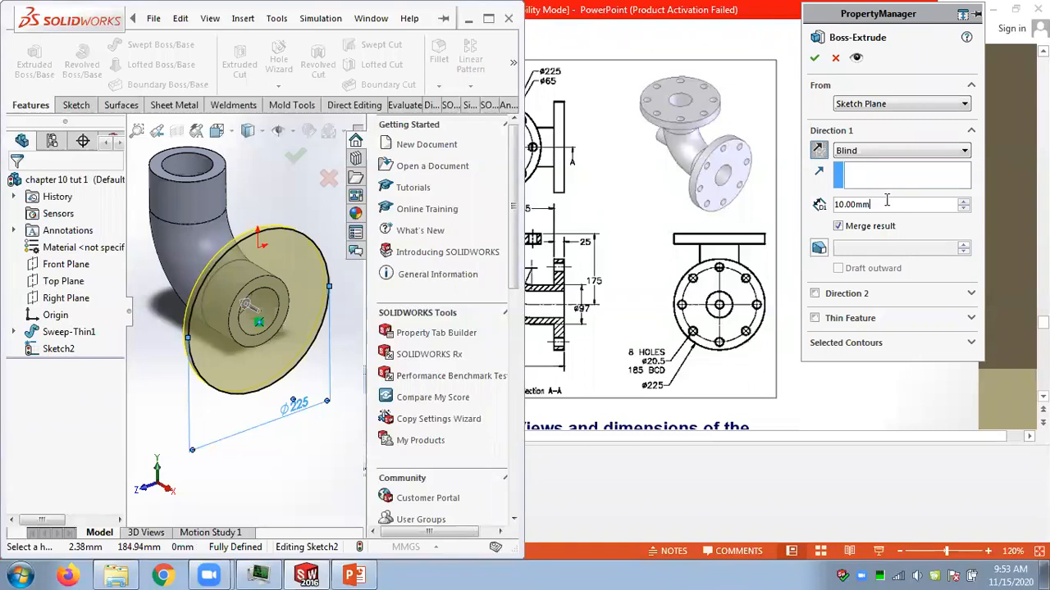
pyautogui.write('25')
pyautogui.press('Return')
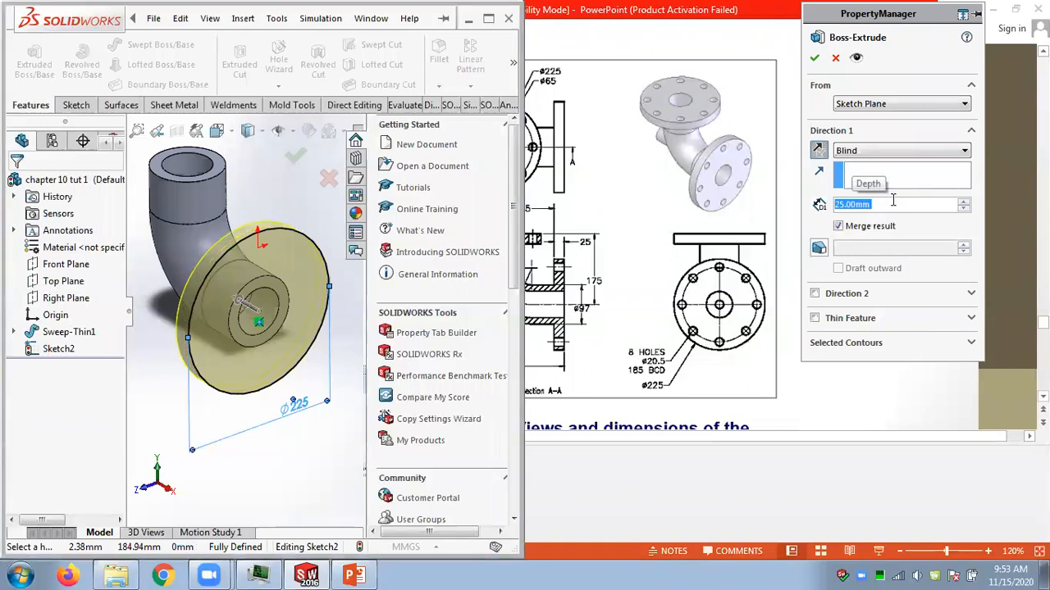
pyautogui.click(814, 58)
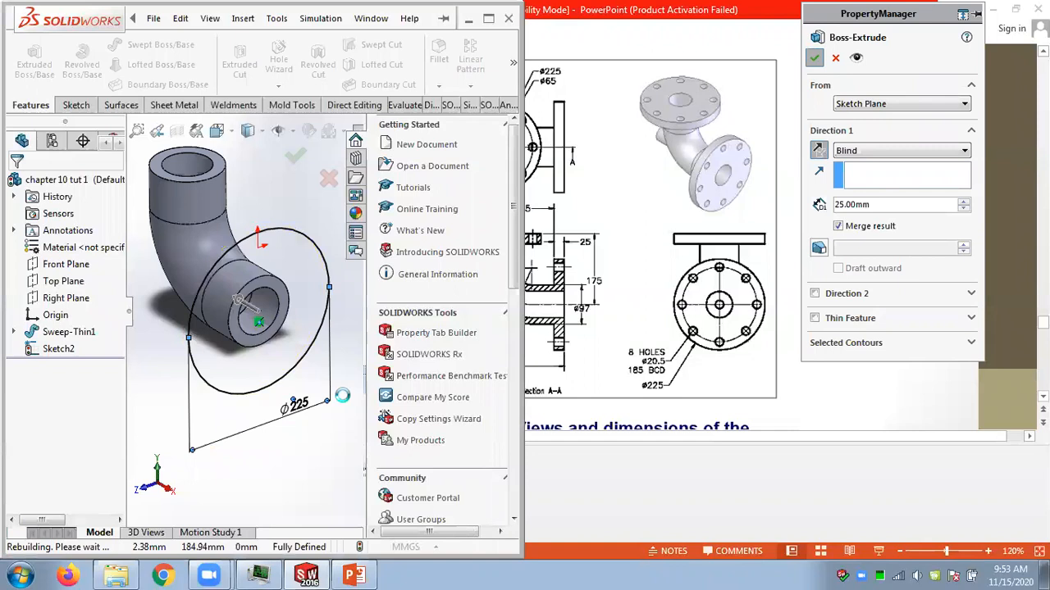
pyautogui.click(332, 440)
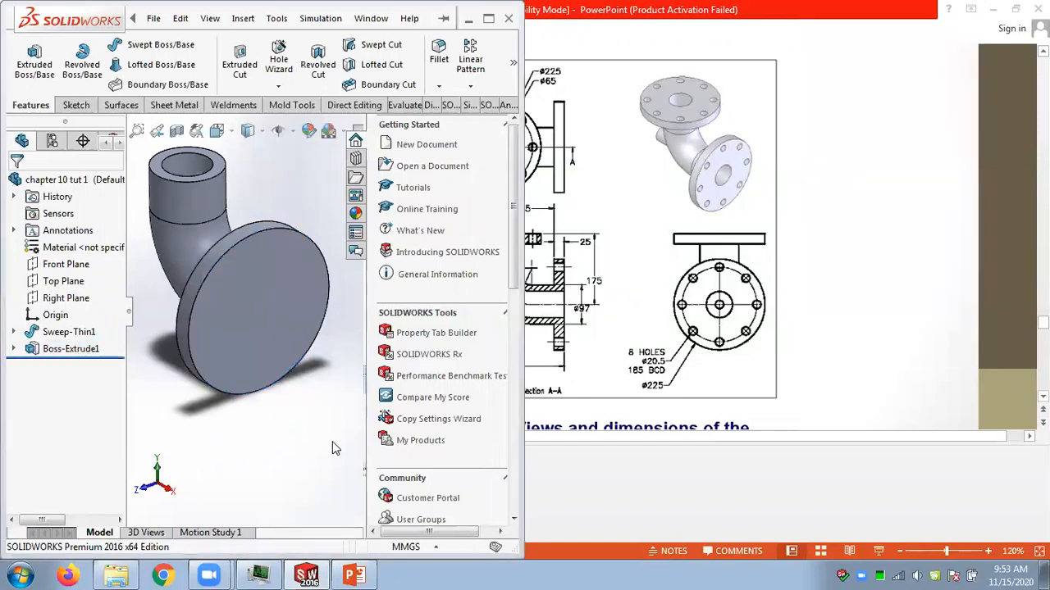
pyautogui.scroll(2, 324, 406)
pyautogui.moveTo(340, 353)
pyautogui.mouseDown(button='middle')
pyautogui.moveTo(388, 308)
pyautogui.moveTo(330, 391)
pyautogui.moveTo(342, 365)
pyautogui.moveTo(329, 380)
pyautogui.mouseUp(button='middle')
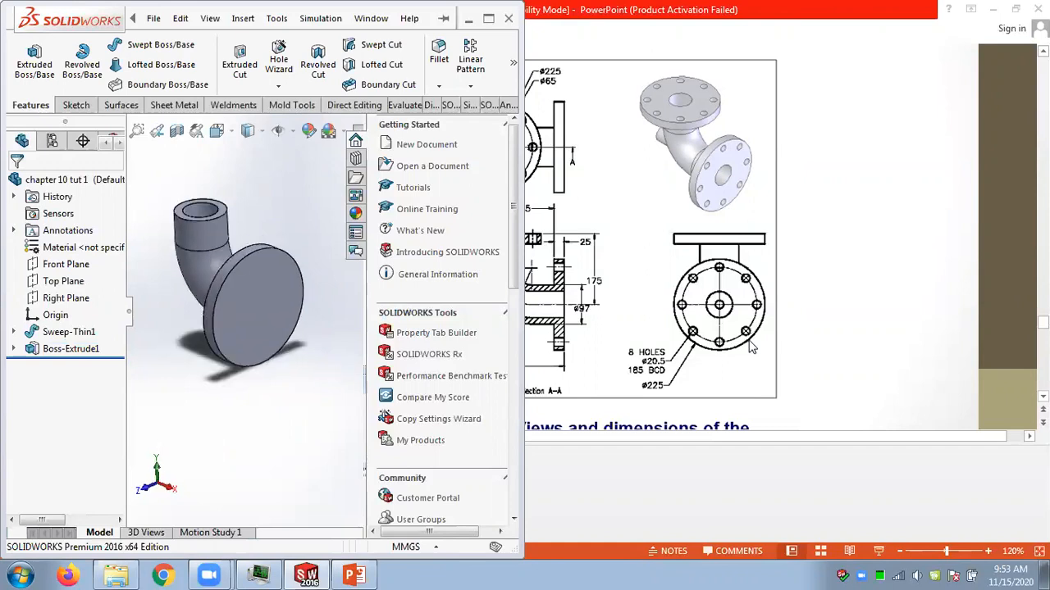
pyautogui.click(656, 203)
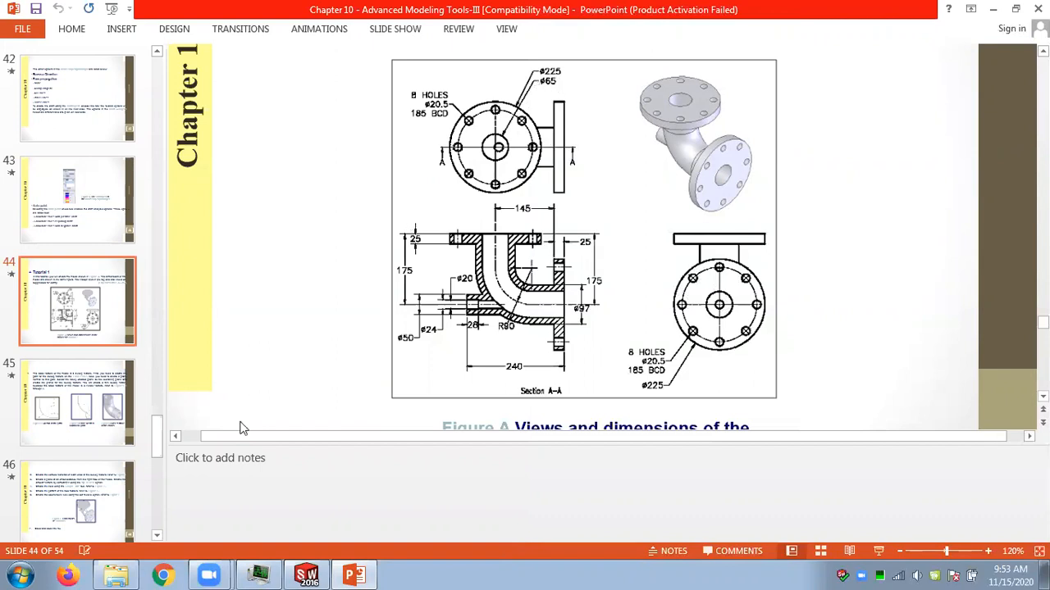
pyautogui.click(320, 574)
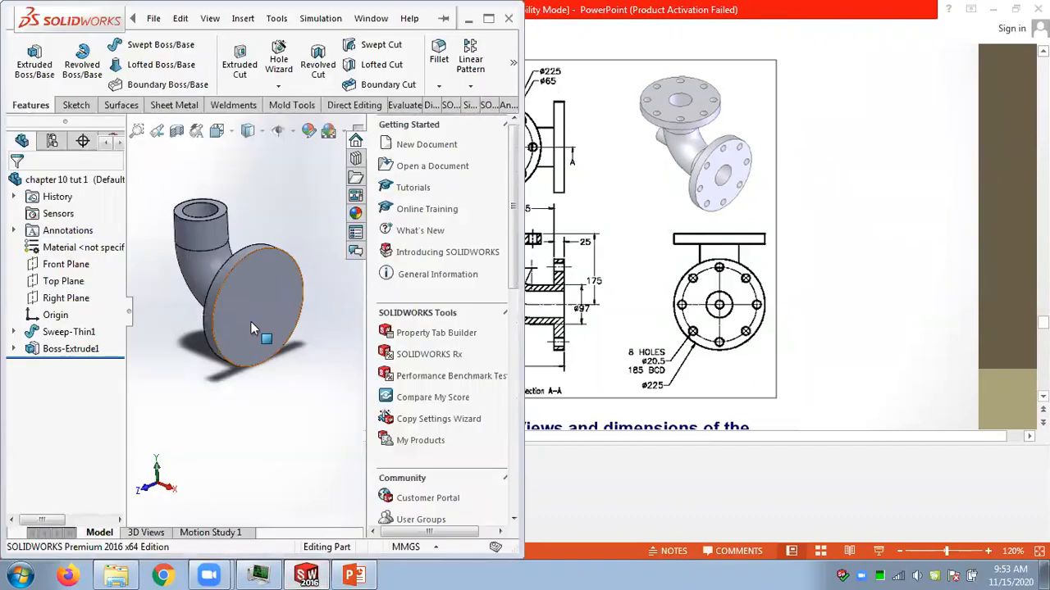
pyautogui.click(251, 322)
pyautogui.click(309, 274)
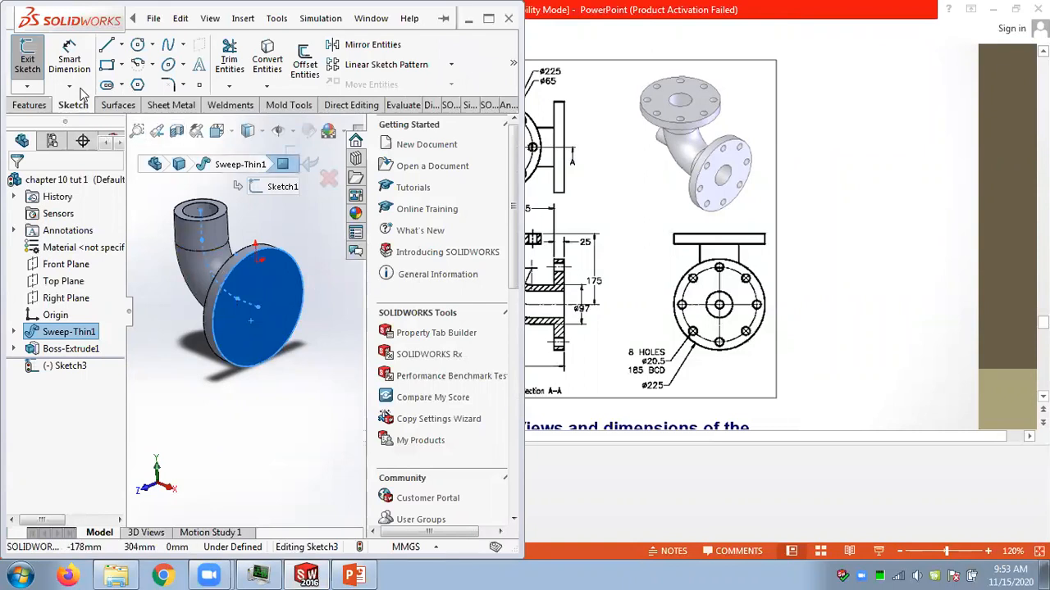
pyautogui.click(28, 64)
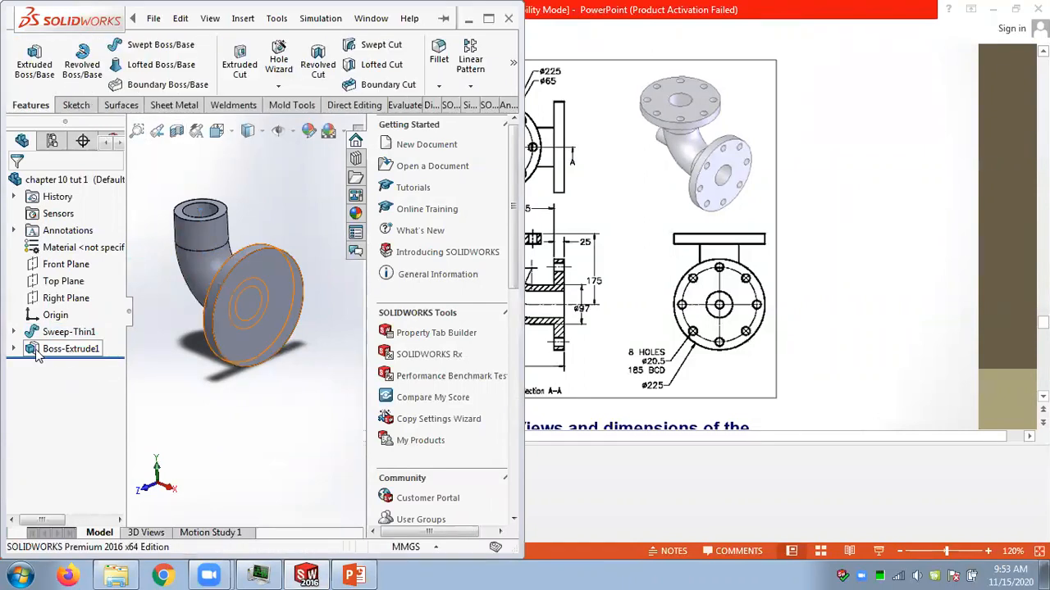
# Edit the flange's sketch and add a concentric circle about 152 mm in diameter for the bolt circle.
pyautogui.click(14, 349)
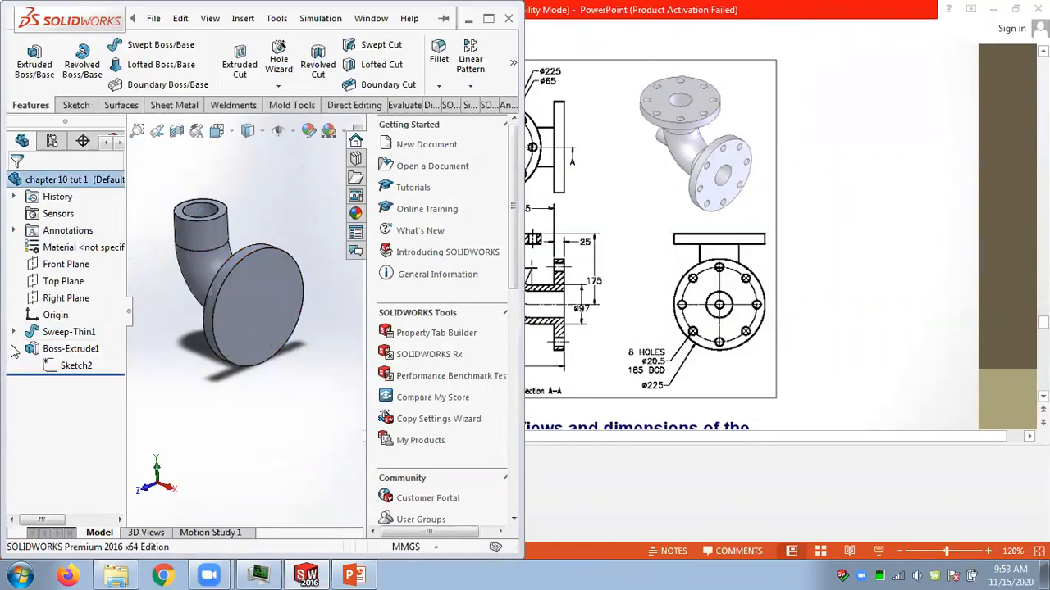
pyautogui.click(73, 366)
pyautogui.click(79, 325)
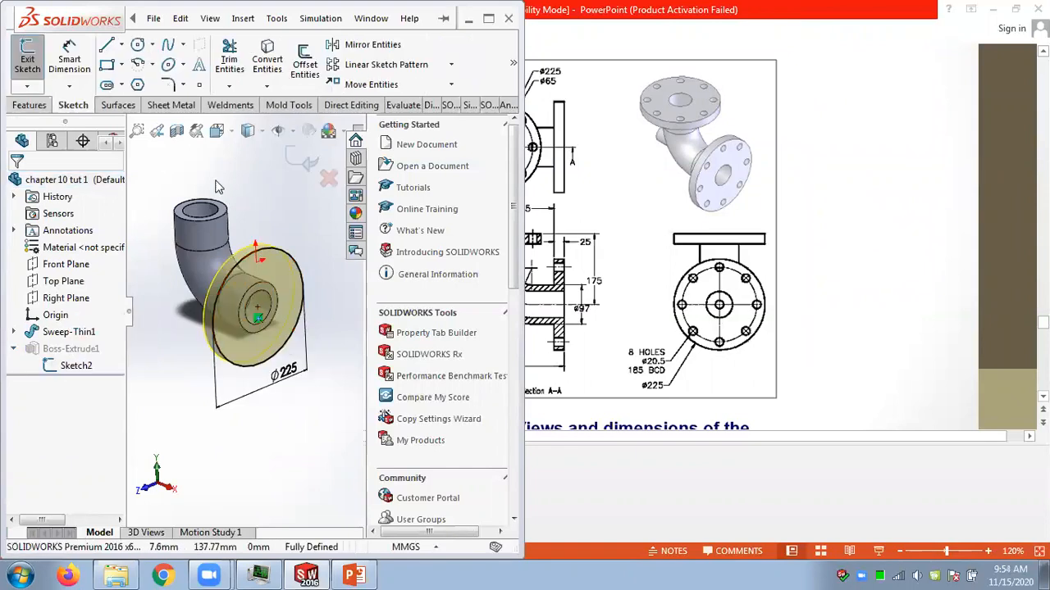
pyautogui.click(138, 44)
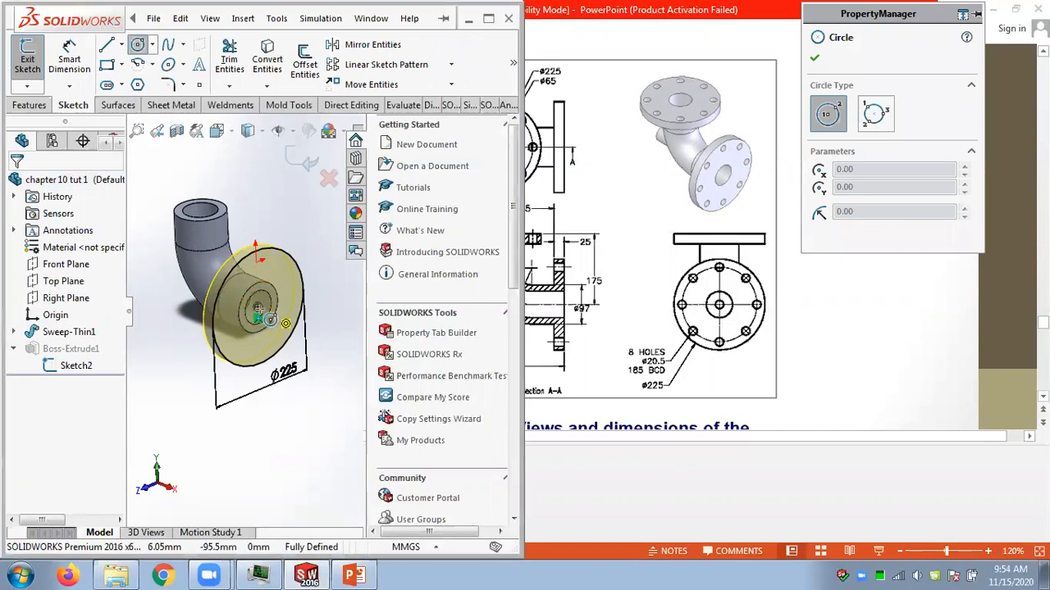
pyautogui.click(257, 315)
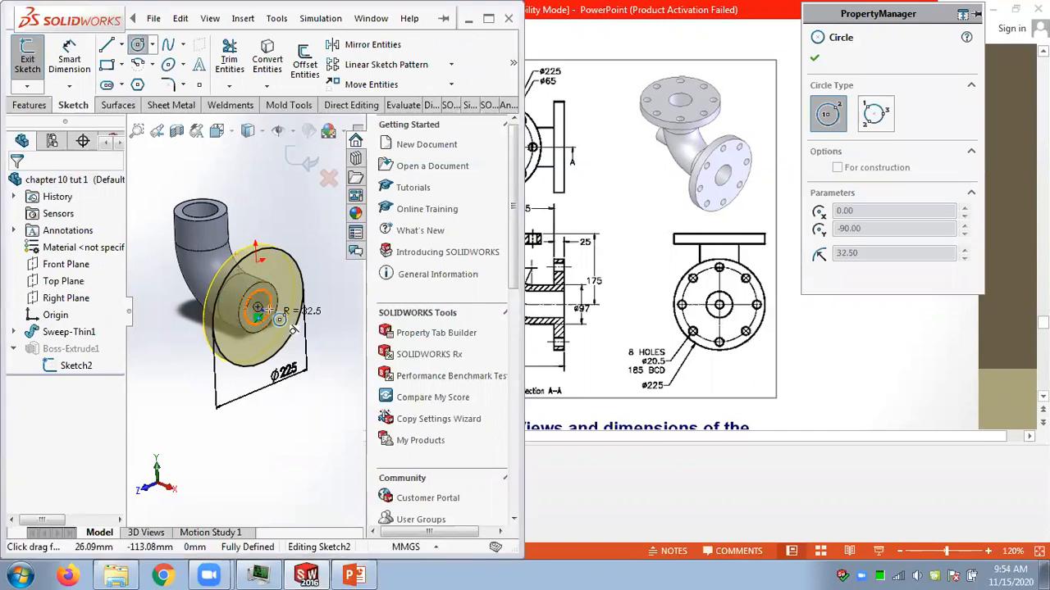
pyautogui.click(283, 323)
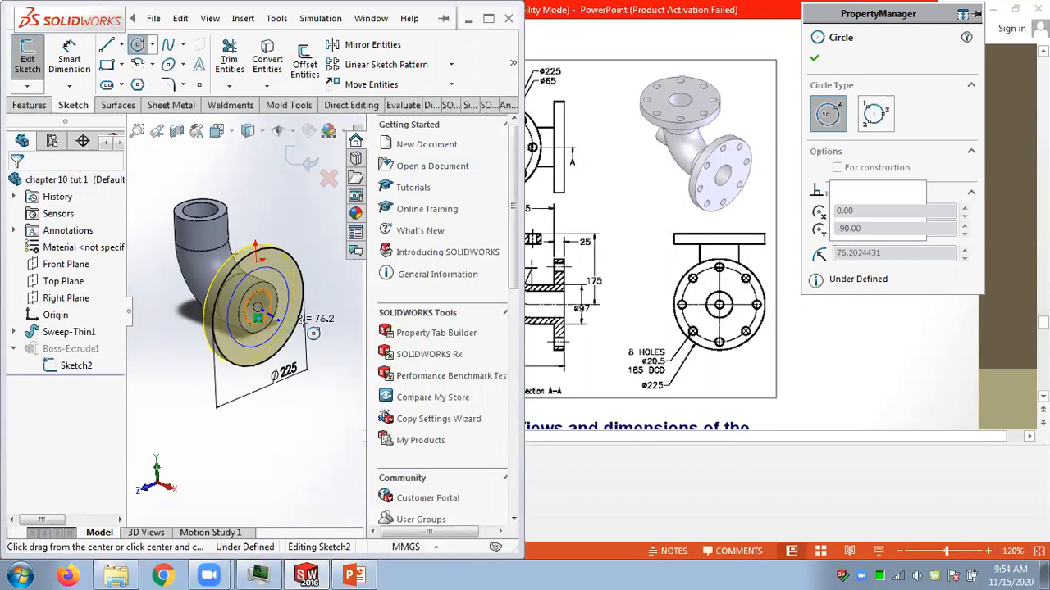
# Dimension the flange sketch's inner circle to 65 mm diameter and exit the sketch to rebuild the flange.
pyautogui.click(74, 64)
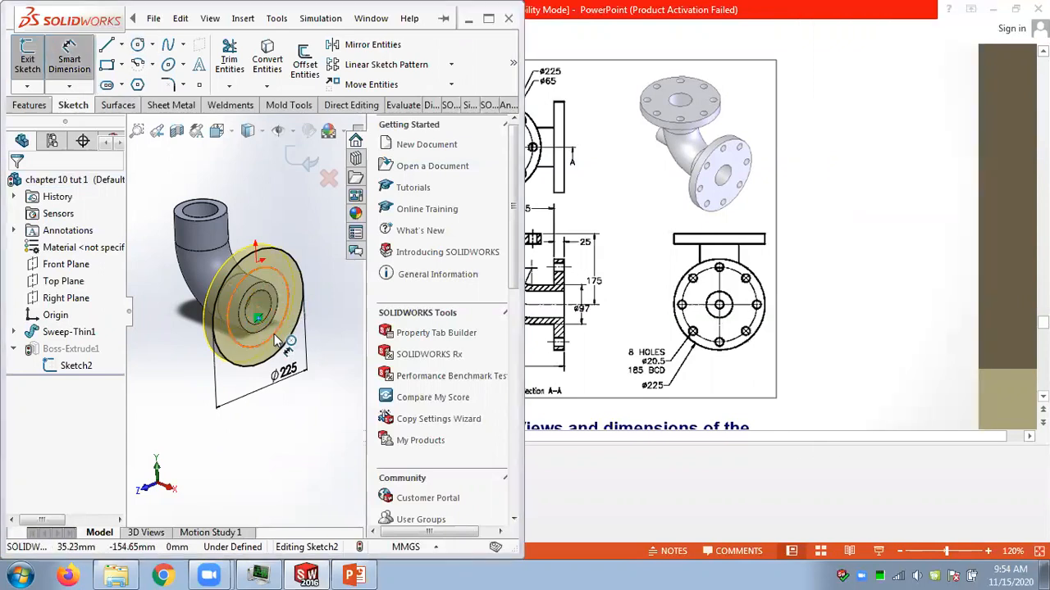
pyautogui.click(274, 334)
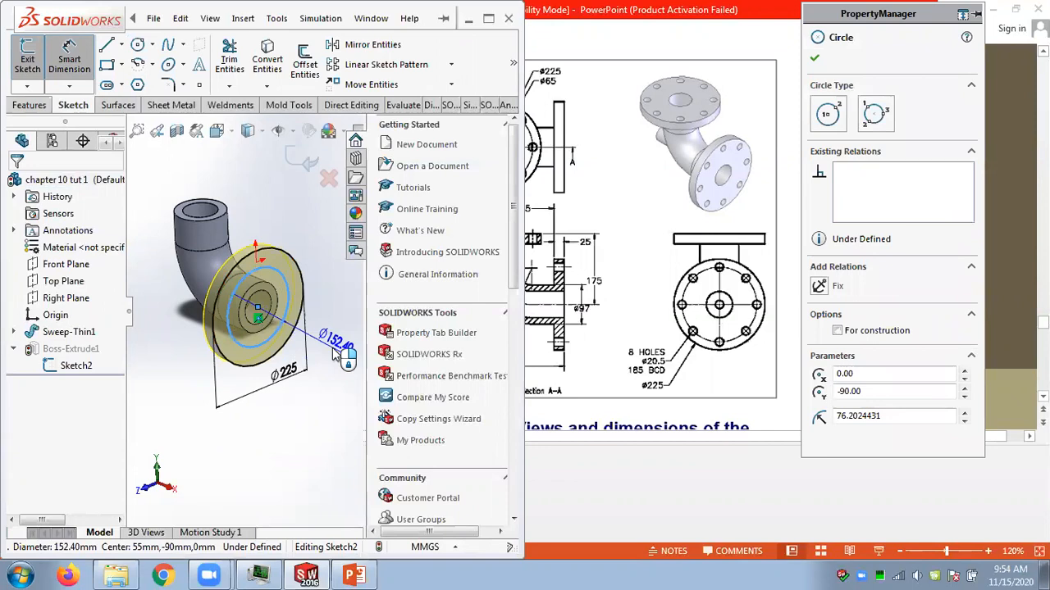
pyautogui.click(334, 353)
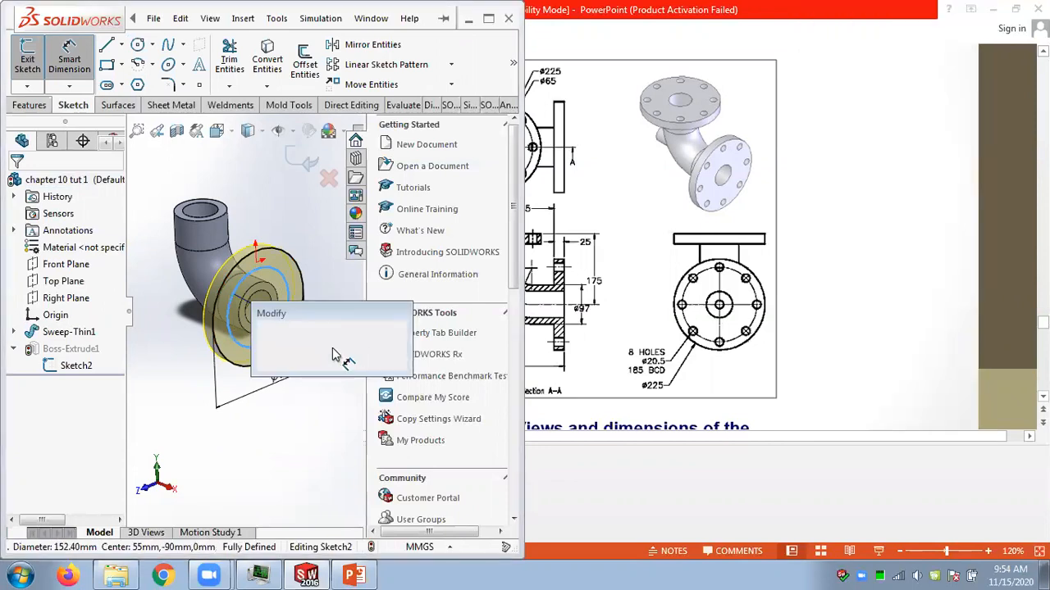
pyautogui.write('65')
pyautogui.press('Return')
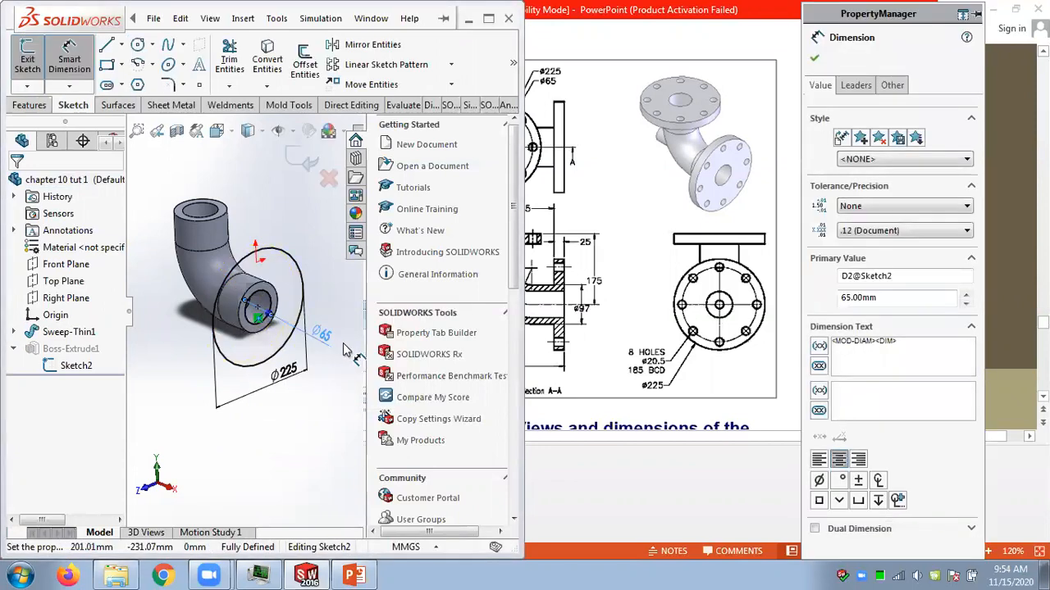
pyautogui.click(301, 164)
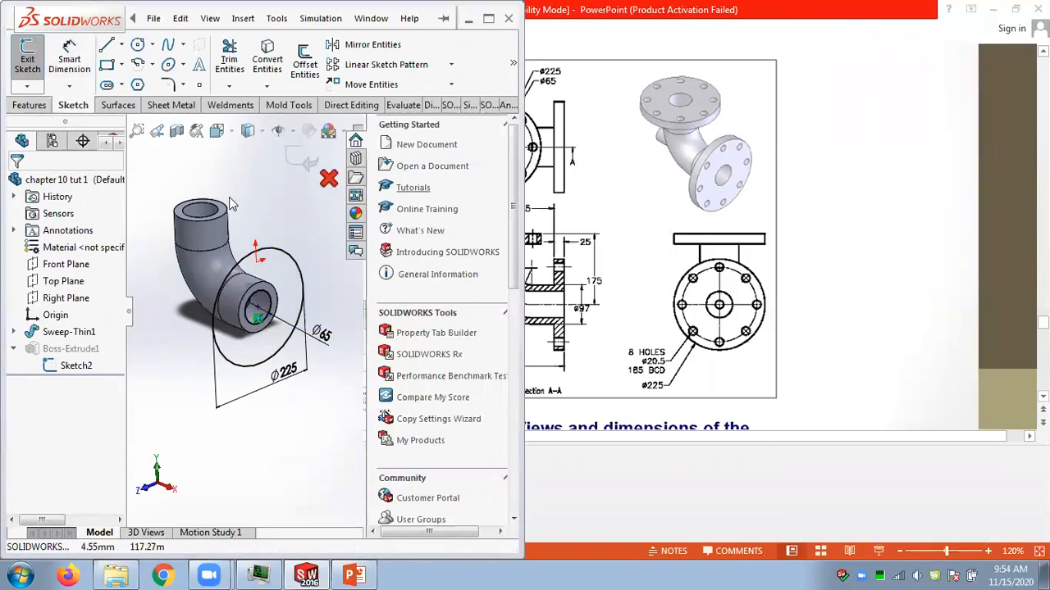
pyautogui.click(302, 162)
pyautogui.moveTo(262, 215)
pyautogui.mouseDown(button='middle')
pyautogui.moveTo(247, 152)
pyautogui.moveTo(268, 176)
pyautogui.moveTo(306, 133)
pyautogui.moveTo(288, 177)
pyautogui.mouseUp(button='middle')
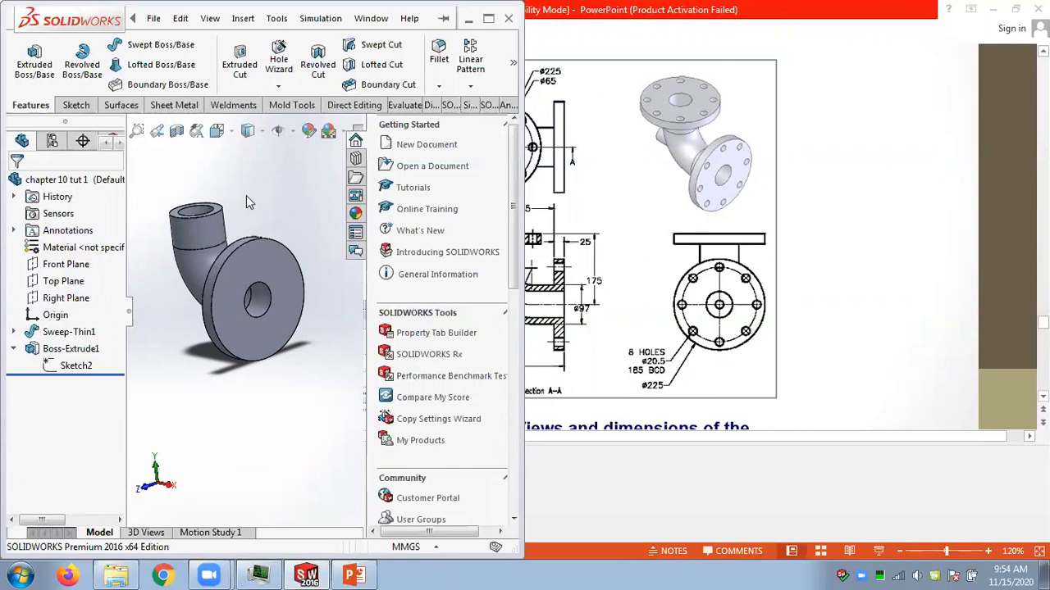
# Start a sketch on the flange's front face and draw a construction circle about 176 mm in diameter centred on the pipe axis.
pyautogui.click(283, 264)
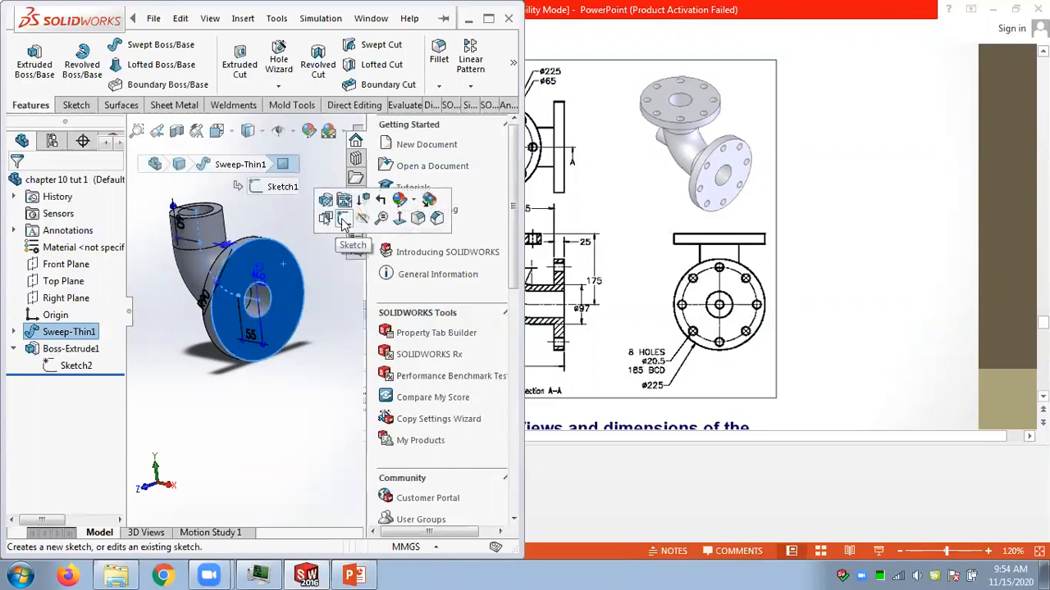
pyautogui.click(343, 223)
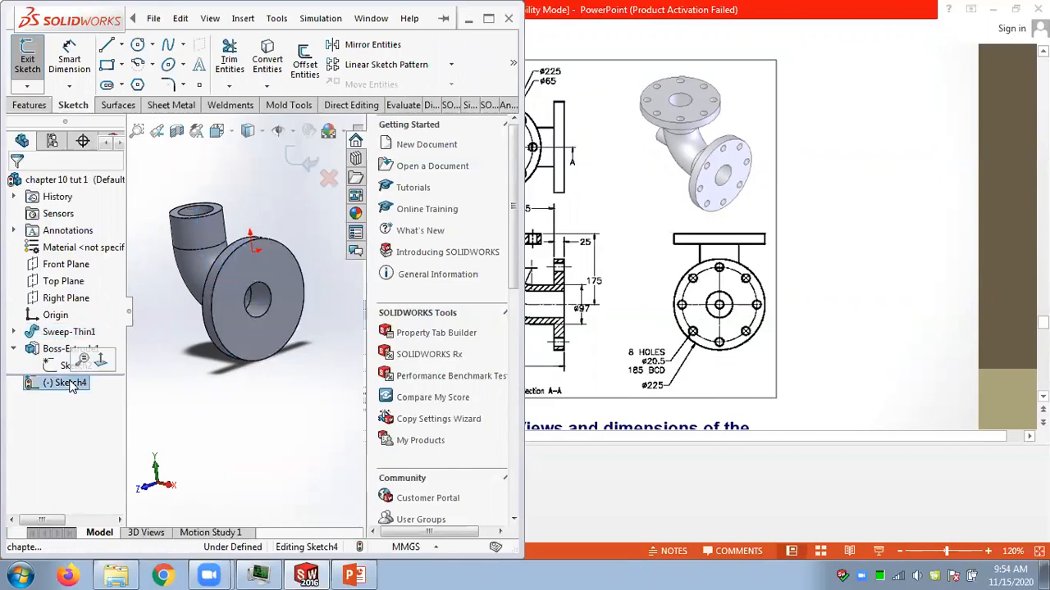
pyautogui.click(99, 360)
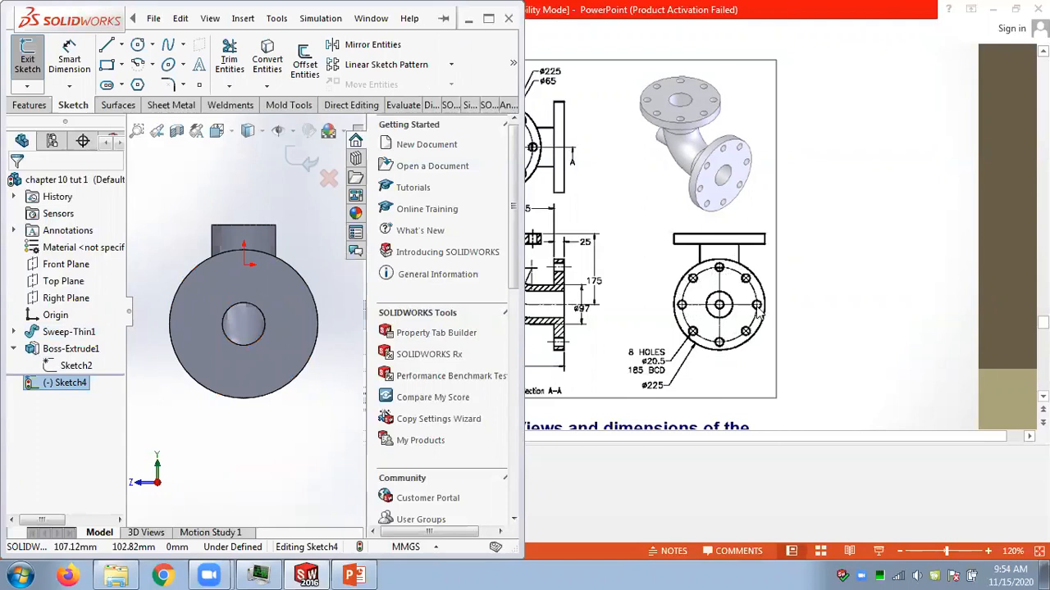
pyautogui.click(153, 46)
pyautogui.click(160, 64)
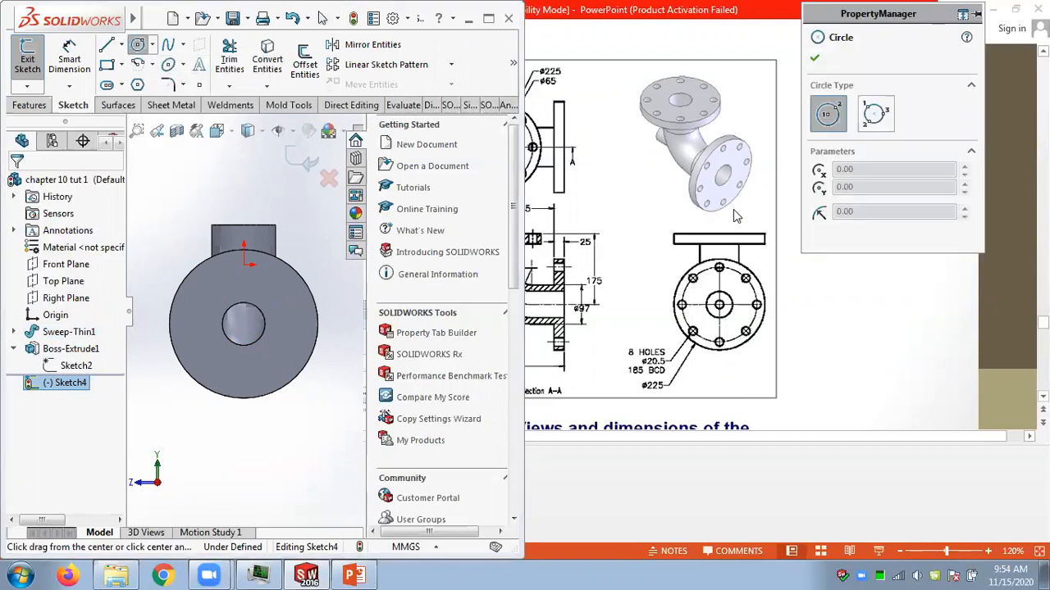
pyautogui.click(244, 324)
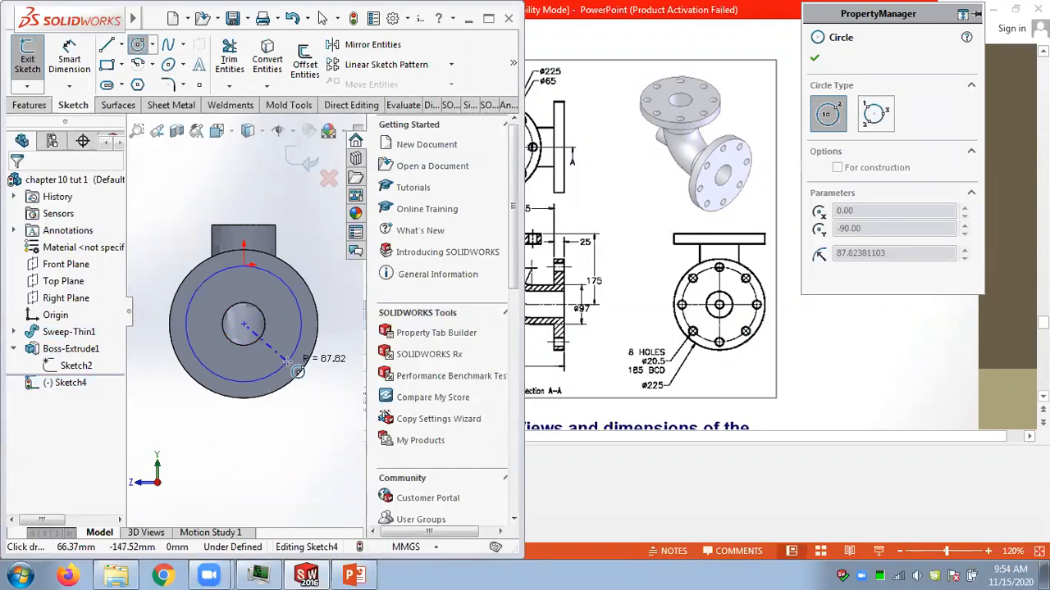
pyautogui.click(287, 360)
pyautogui.click(838, 333)
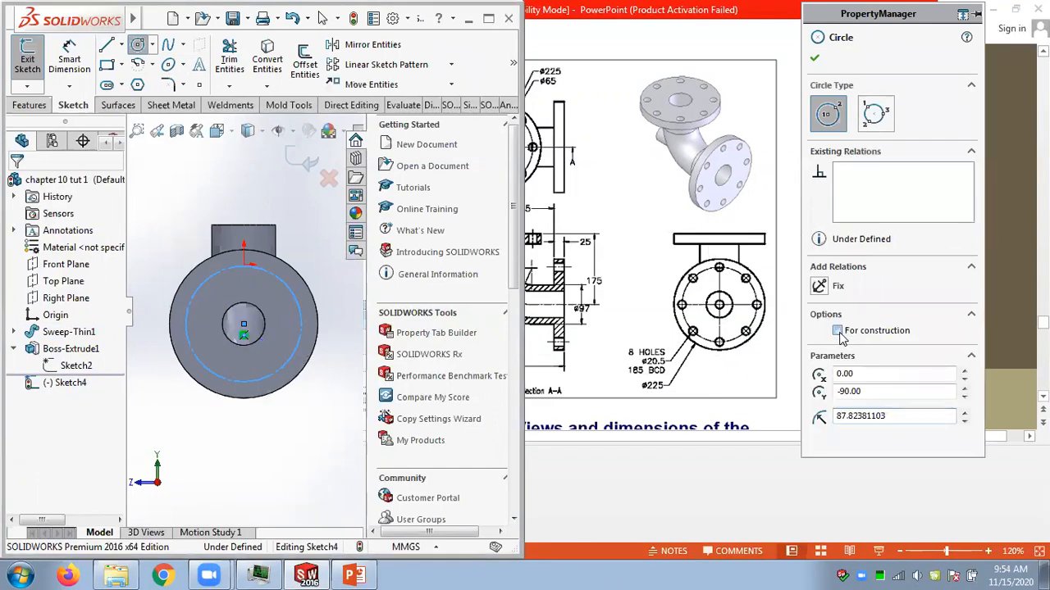
# Dimension the construction circle's diameter to 185 mm as the bolt circle.
pyautogui.click(69, 60)
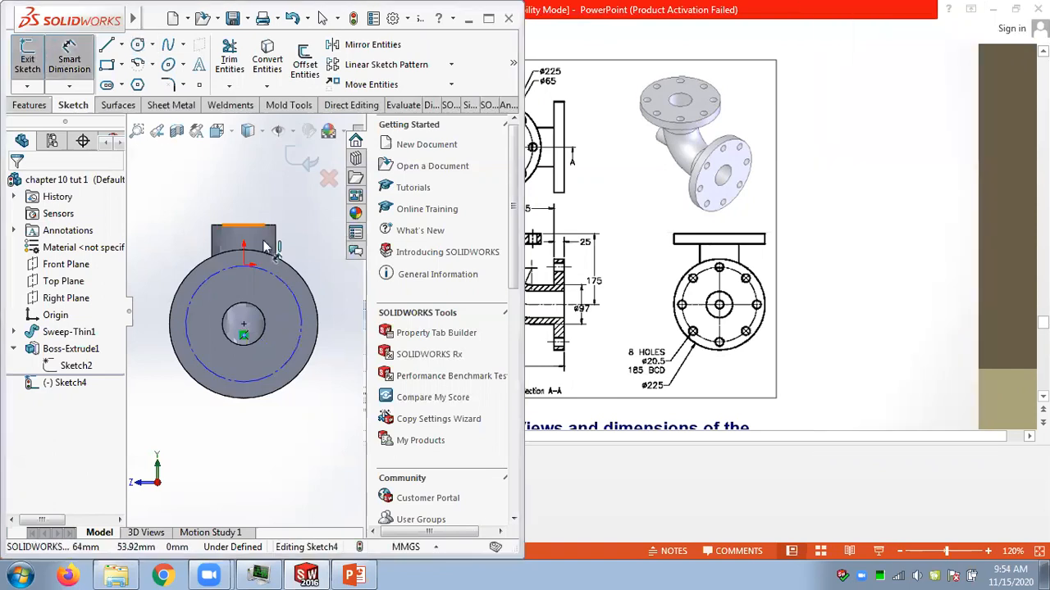
pyautogui.click(289, 281)
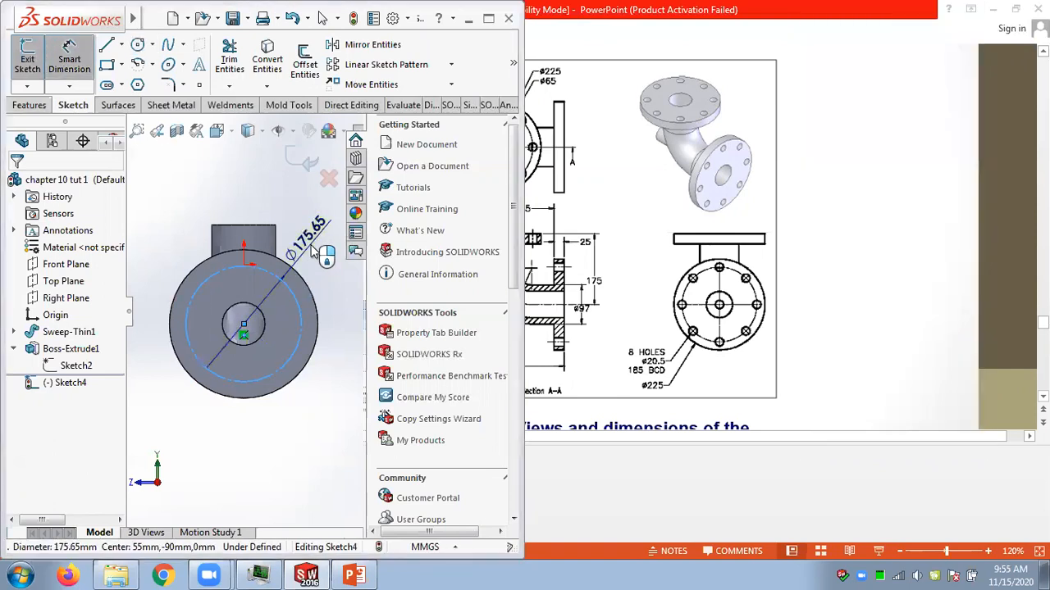
pyautogui.click(312, 252)
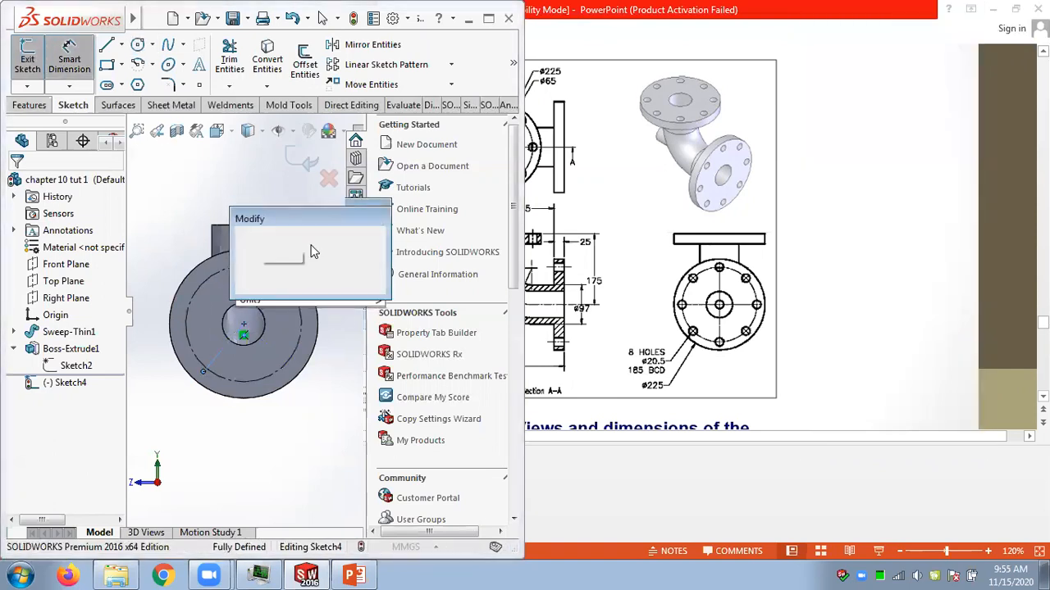
pyautogui.write('185')
pyautogui.press('Return')
pyautogui.click(815, 59)
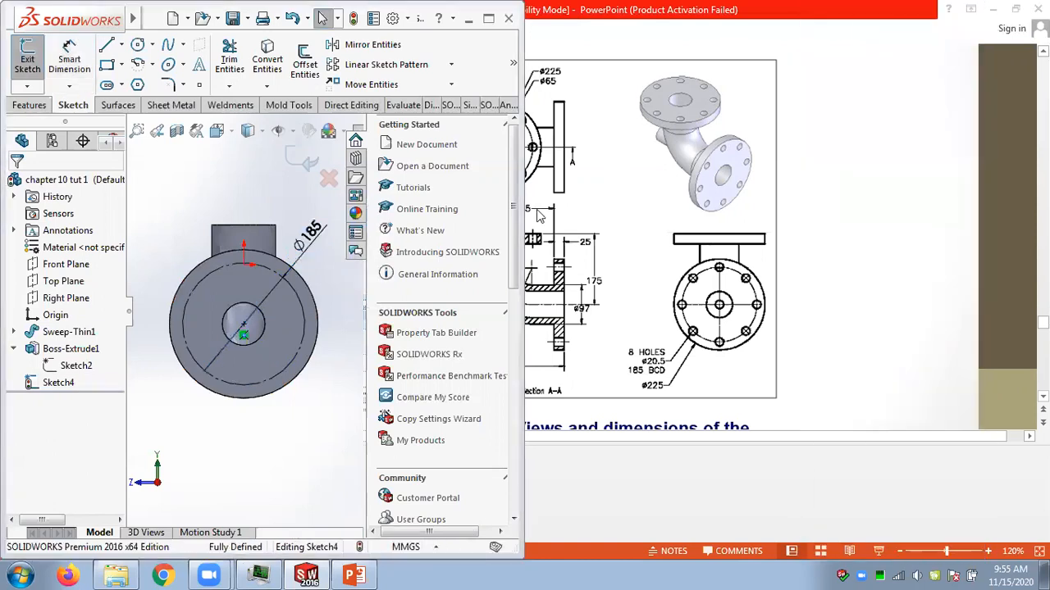
# Draw a small circle centred on the bolt circle's right quadrant point for a bolt hole.
pyautogui.click(153, 45)
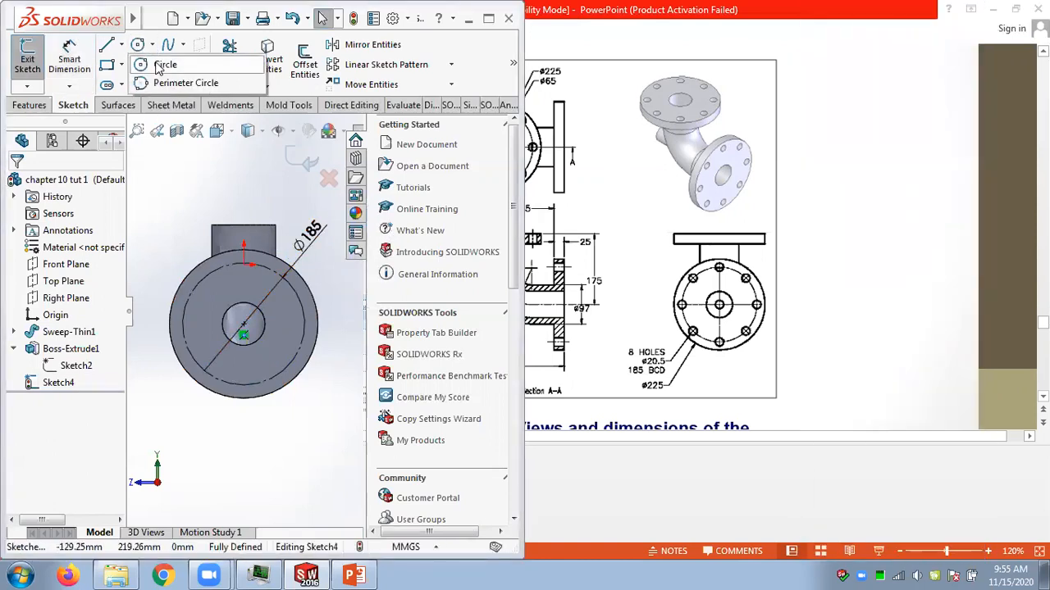
pyautogui.click(164, 64)
pyautogui.click(244, 327)
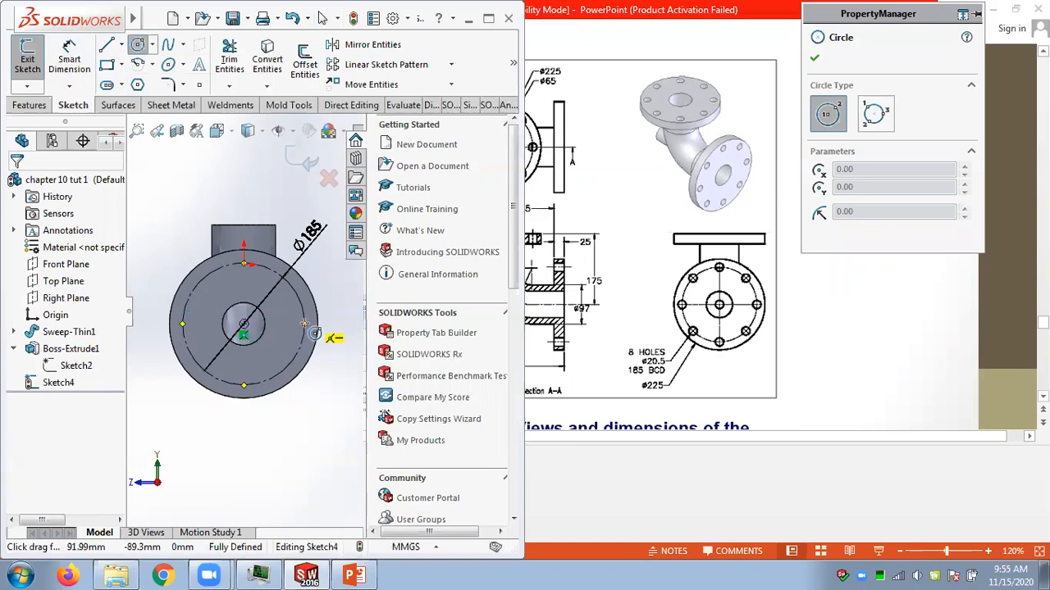
pyautogui.click(305, 325)
pyautogui.click(314, 330)
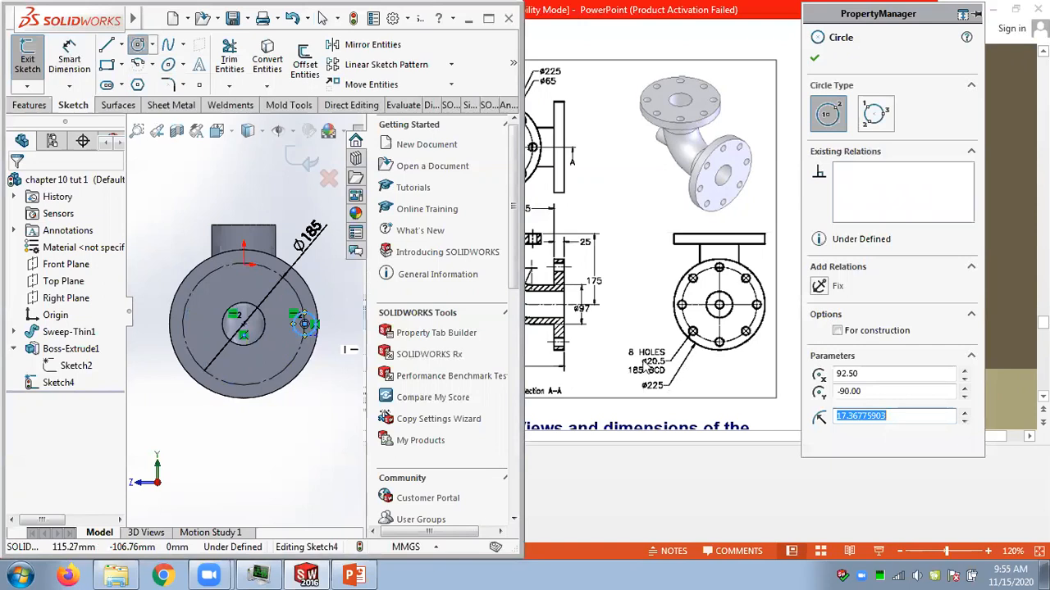
# Dimension the bolt hole circle's diameter to 20.5 mm and close the dimension.
pyautogui.click(69, 59)
pyautogui.click(312, 321)
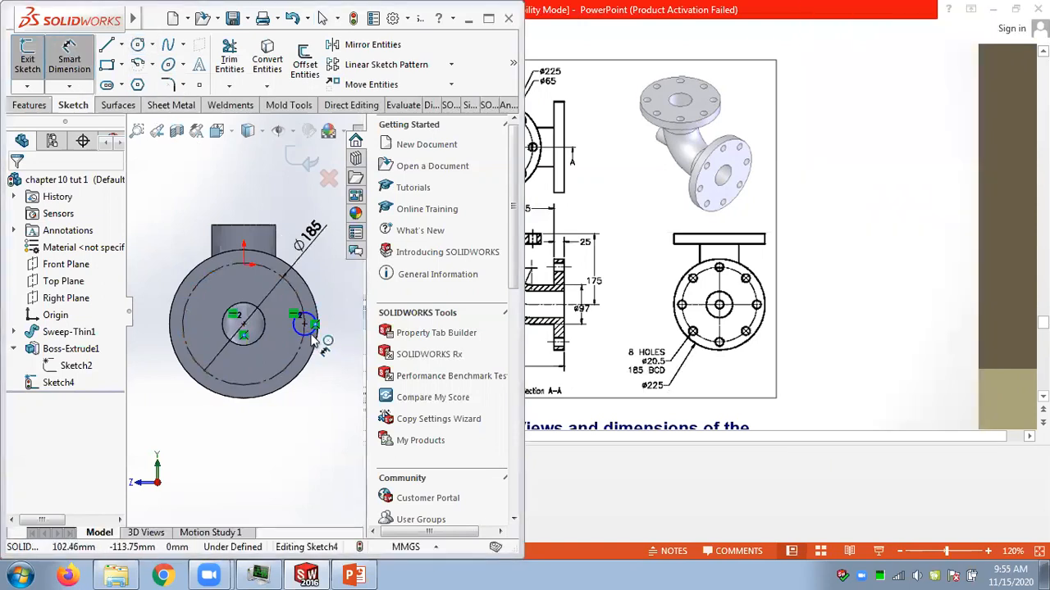
pyautogui.click(332, 349)
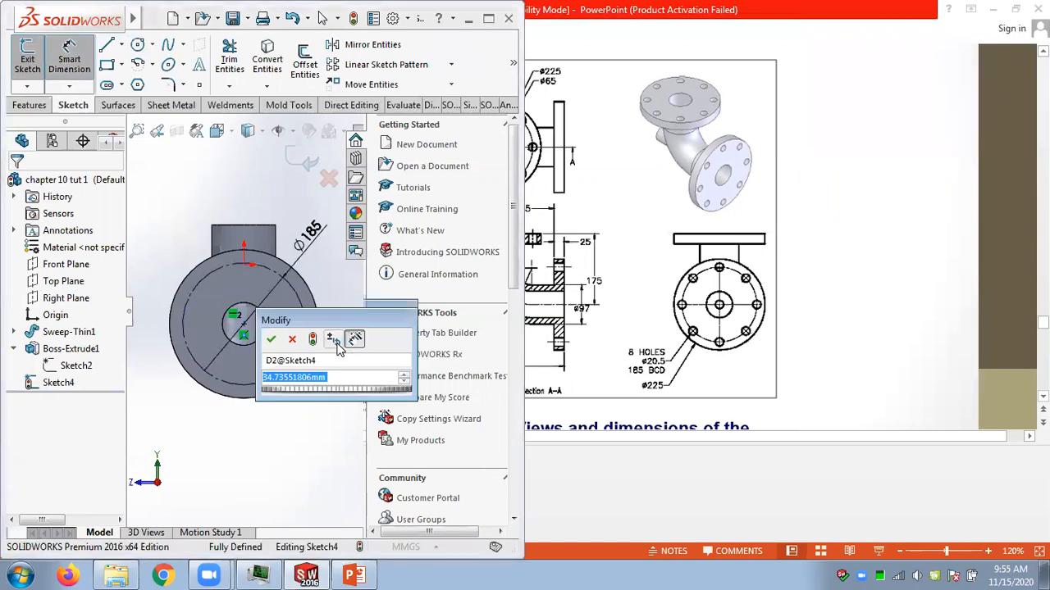
pyautogui.write('20.5')
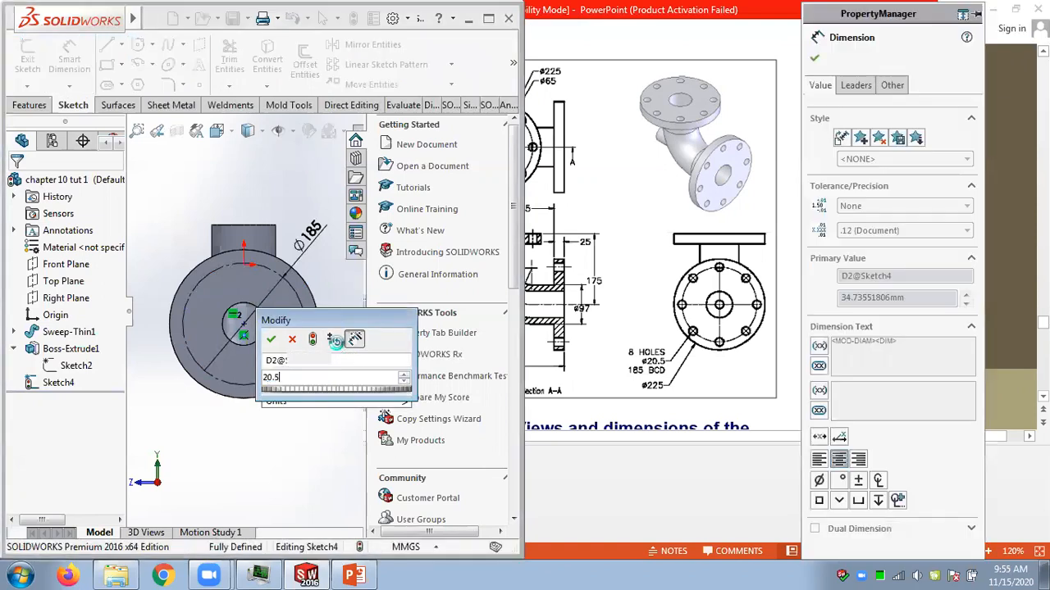
pyautogui.press('Return')
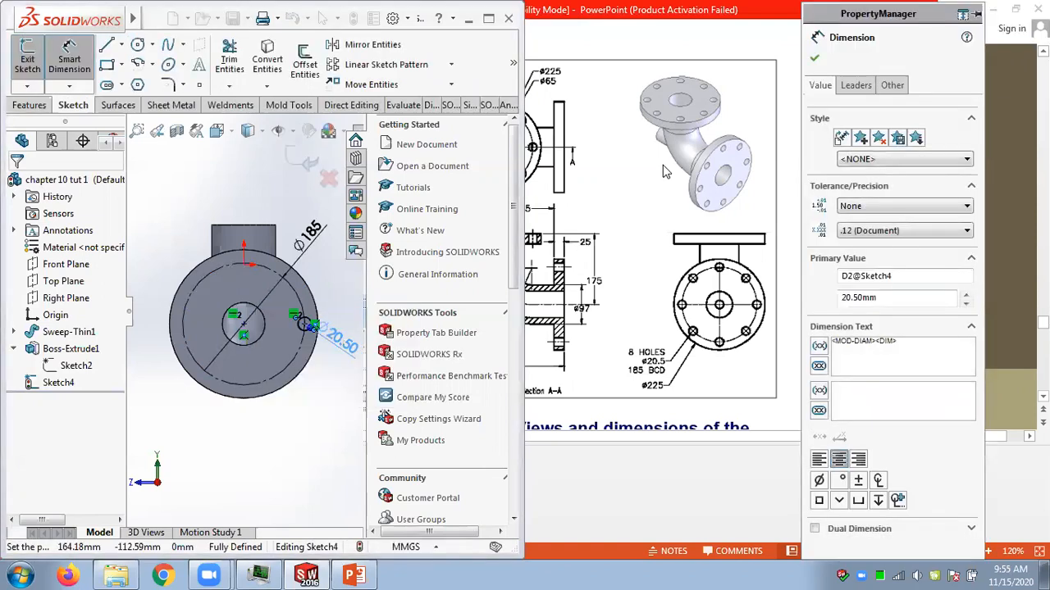
pyautogui.click(814, 57)
# Cut the 20.5 mm bolt hole through the flange with Extruded Cut.
pyautogui.moveTo(194, 241); pyautogui.dragTo(304, 325, button='middle')
pyautogui.scroll(-3, 304, 325)
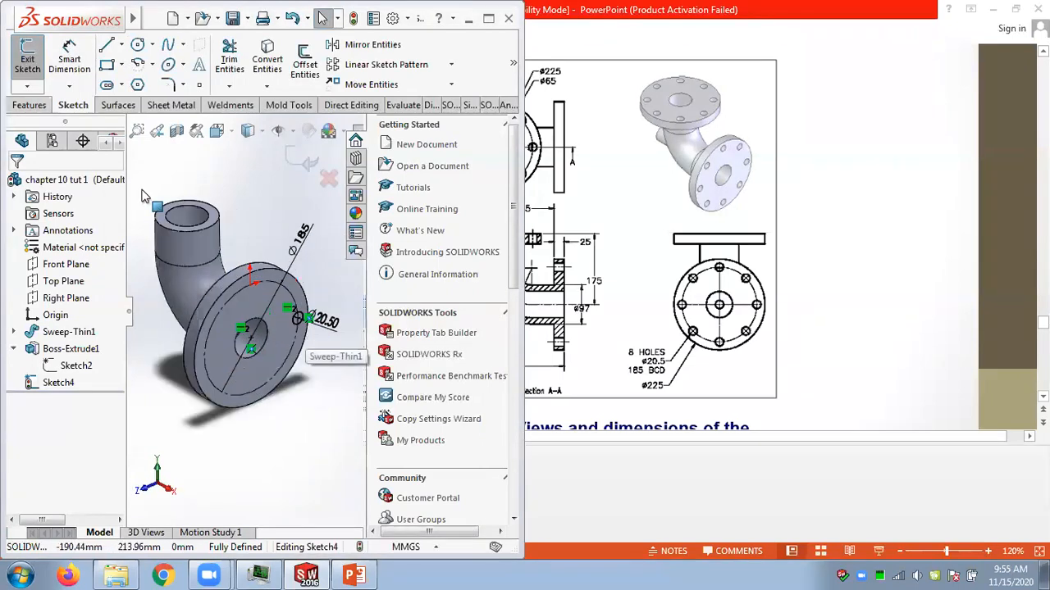
pyautogui.click(30, 105)
pyautogui.click(251, 78)
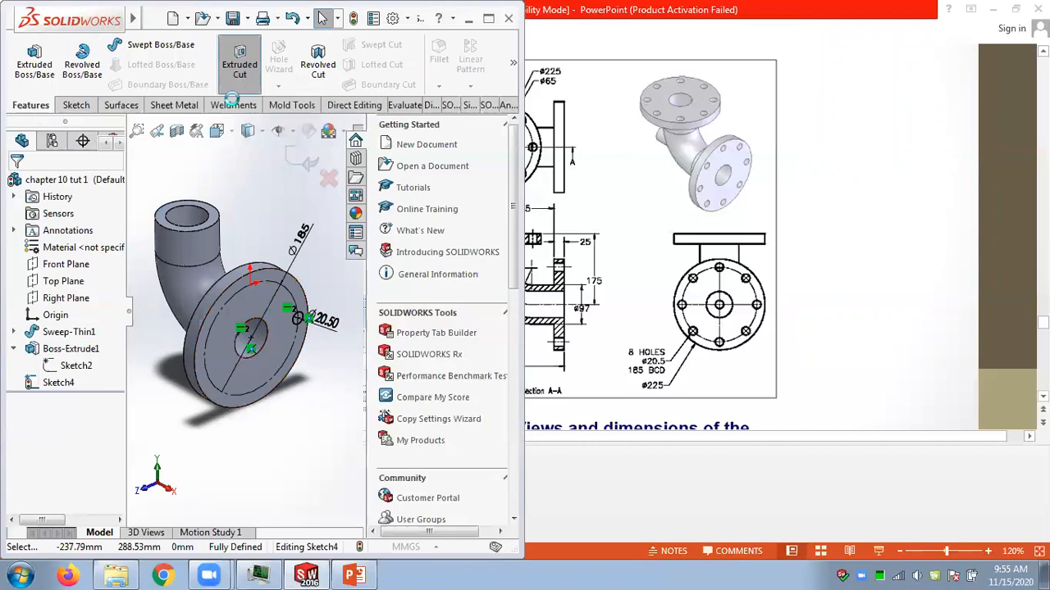
pyautogui.click(875, 151)
pyautogui.click(867, 200)
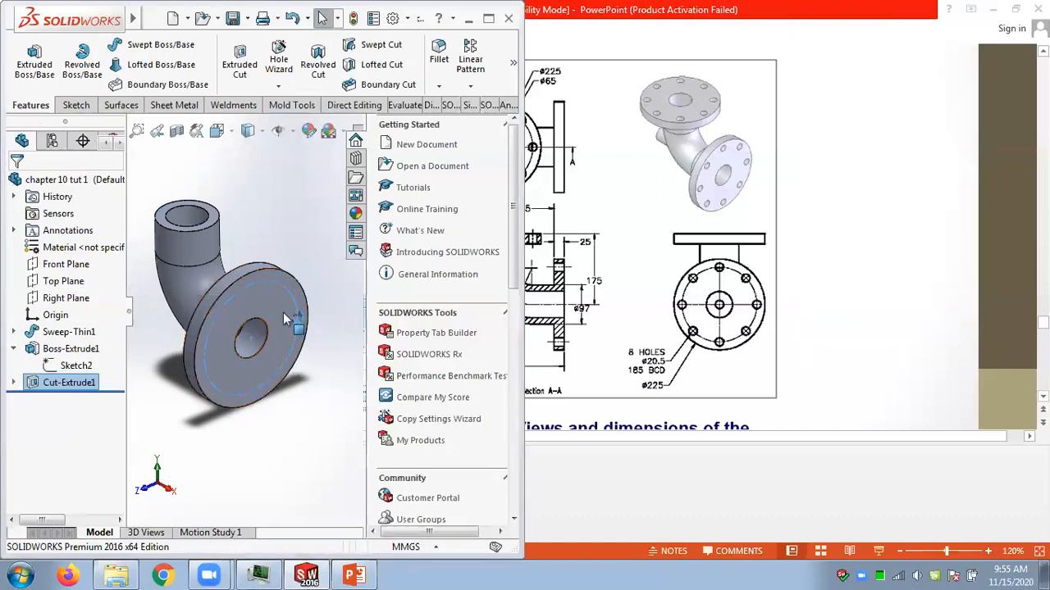
pyautogui.click(251, 420)
pyautogui.moveTo(251, 414)
pyautogui.mouseDown(button='middle')
pyautogui.moveTo(228, 392)
pyautogui.moveTo(246, 410)
pyautogui.mouseUp(button='middle')
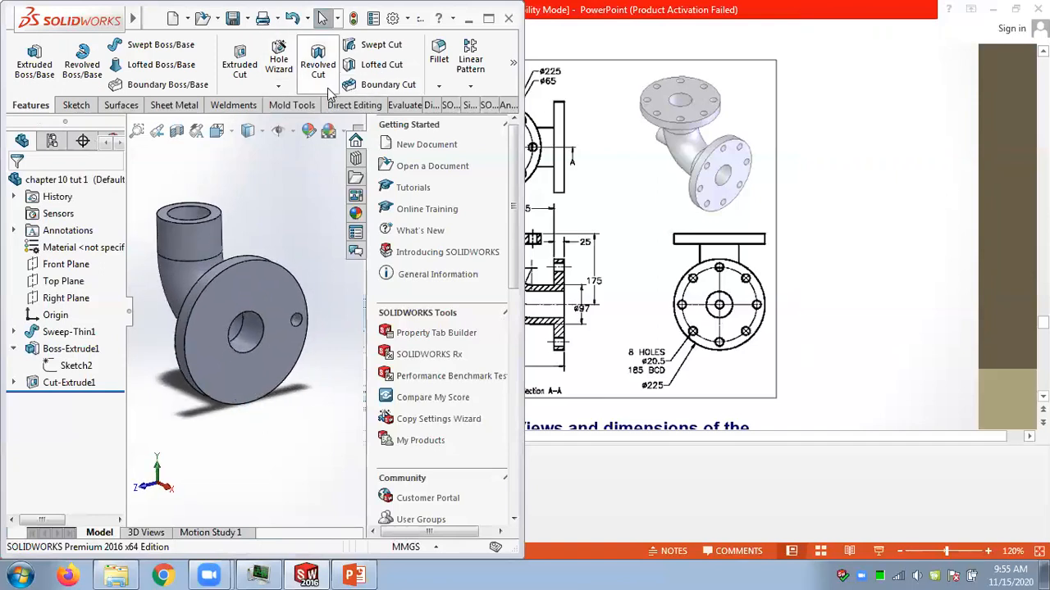
# Circular-pattern the bolt hole cut around the pipe's bore face with 8 equally spaced instances over 360 degrees.
pyautogui.click(469, 90)
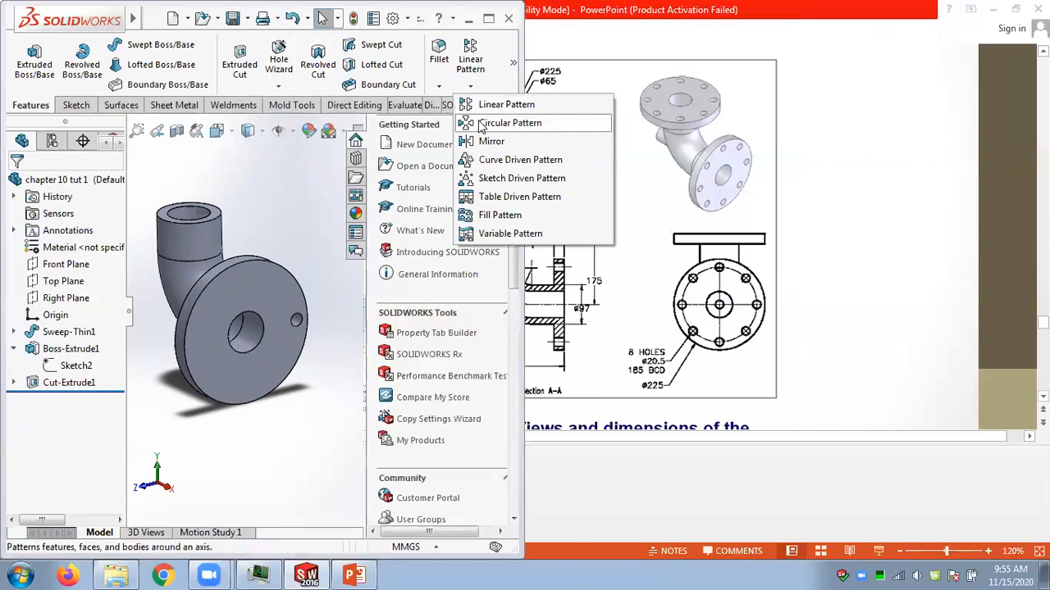
pyautogui.click(509, 123)
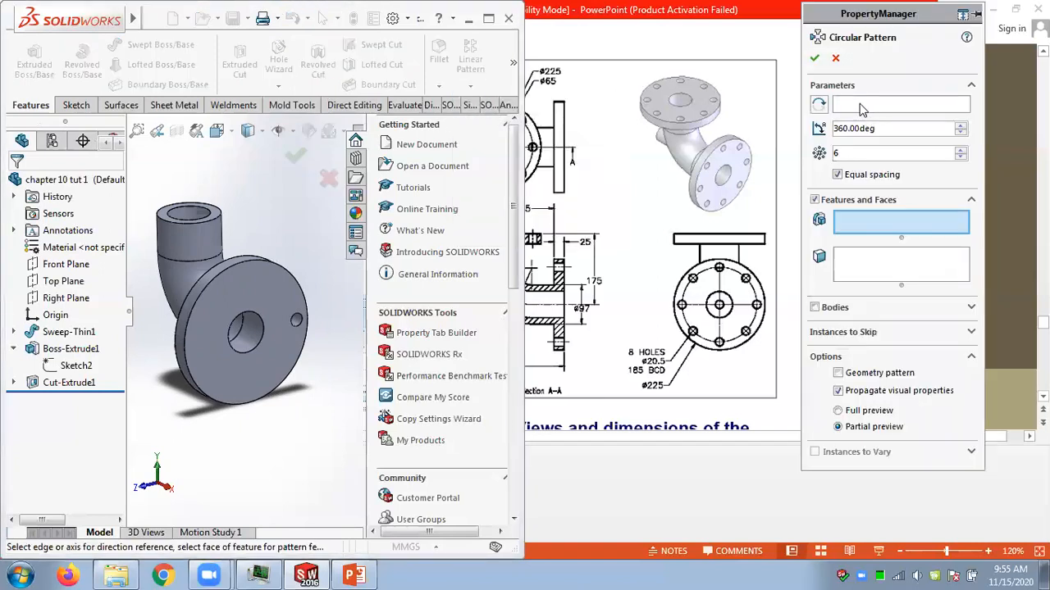
pyautogui.click(862, 106)
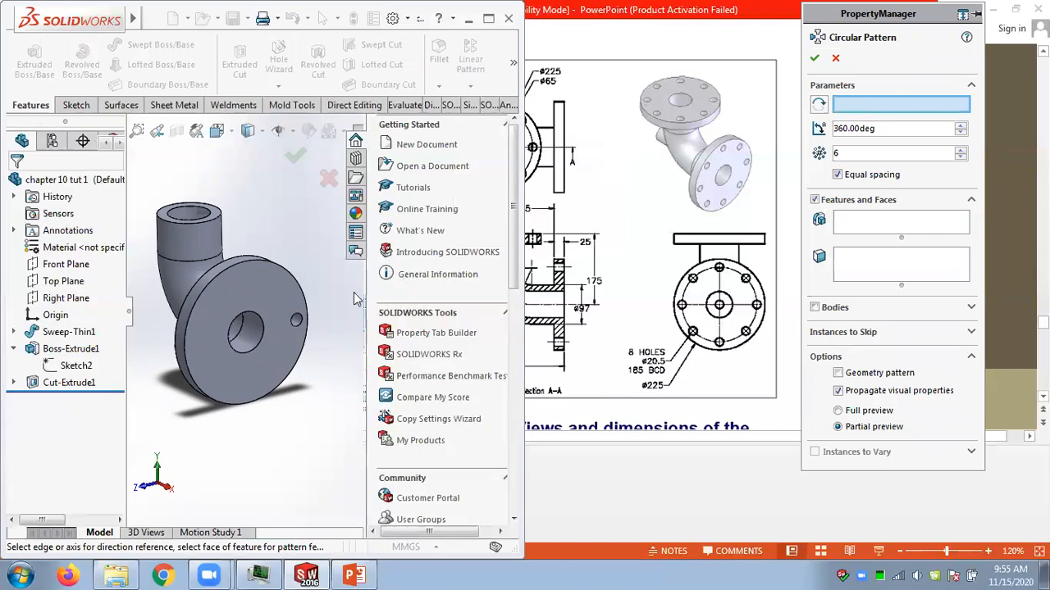
pyautogui.click(254, 336)
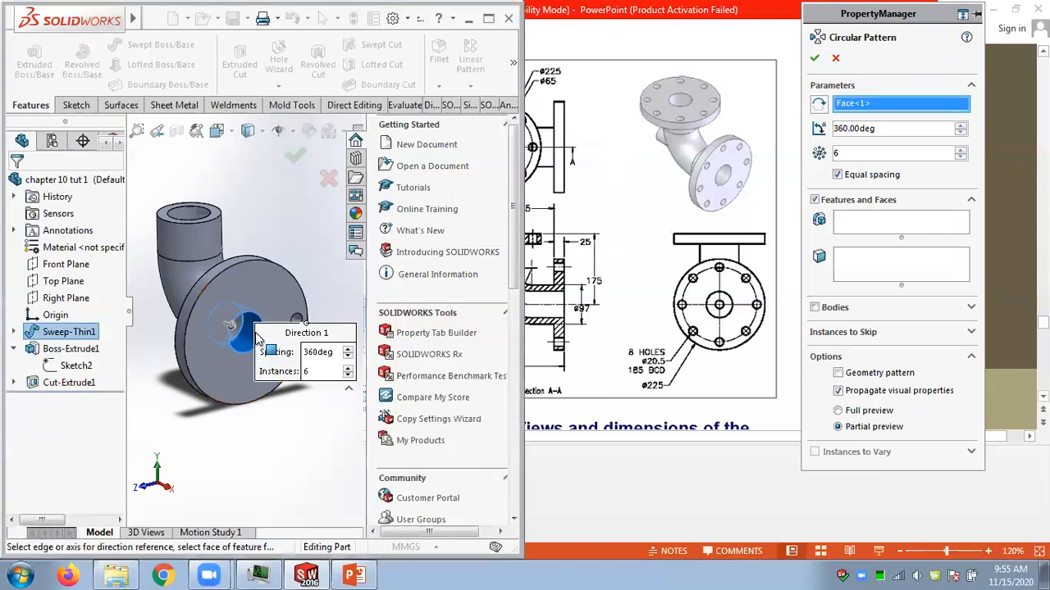
pyautogui.click(862, 229)
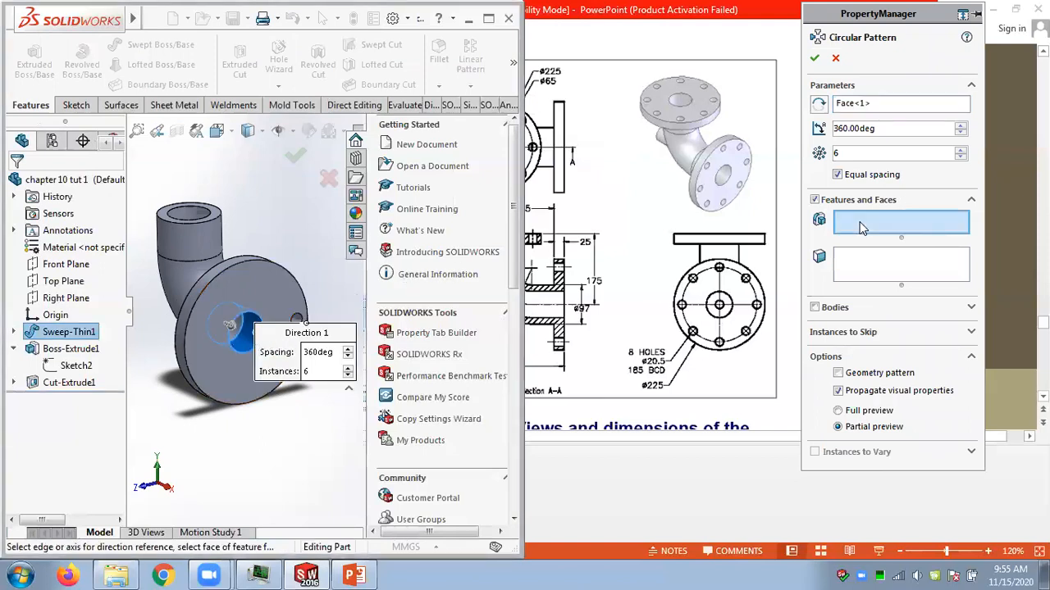
pyautogui.click(69, 382)
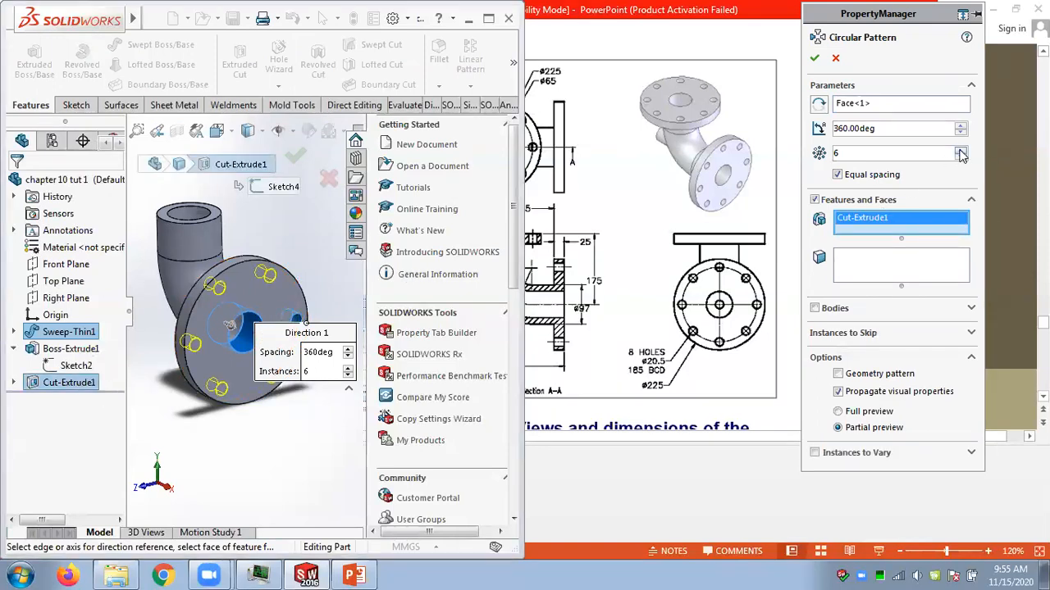
pyautogui.click(960, 152)
pyautogui.click(960, 152)
pyautogui.click(815, 58)
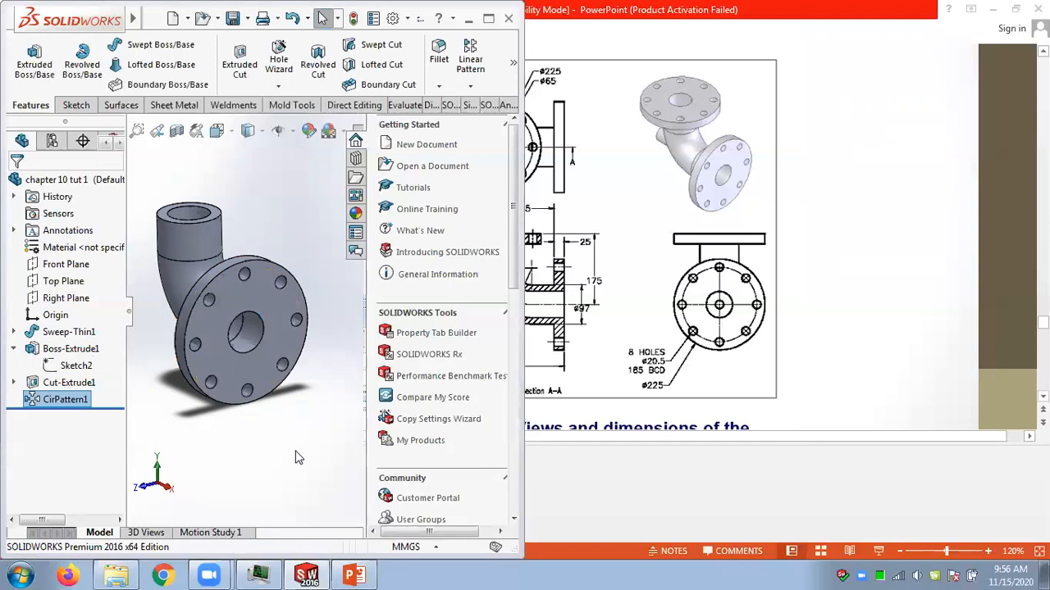
# Save the part.
pyautogui.moveTo(253, 427); pyautogui.dragTo(246, 420, button='middle')
pyautogui.click(233, 18)
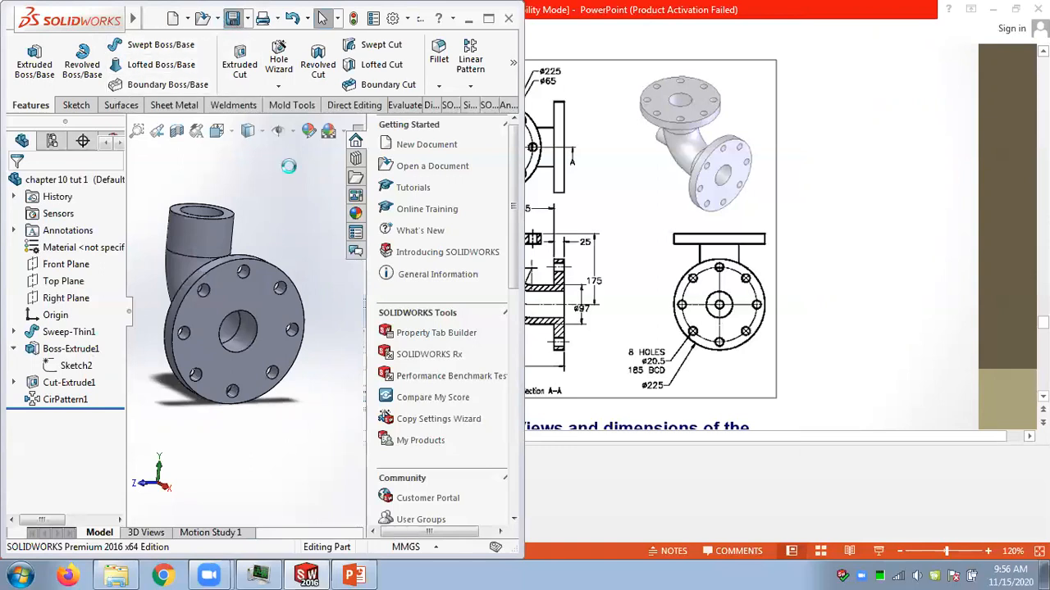
# Place the Chapter 10 slide drawing beside the model and orbit the elbow to compare it with the drawing.
pyautogui.click(720, 10)
pyautogui.moveTo(654, 8); pyautogui.dragTo(1049, 18)
pyautogui.moveTo(810, 437)
pyautogui.mouseDown()
pyautogui.moveTo(911, 442)
pyautogui.moveTo(885, 445)
pyautogui.mouseUp()
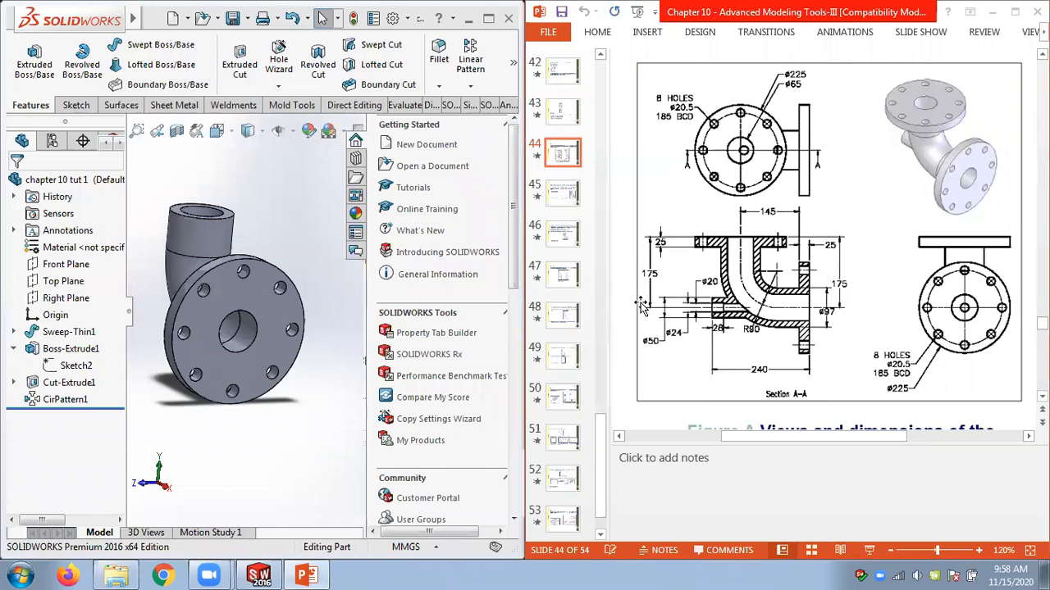
pyautogui.moveTo(322, 386); pyautogui.dragTo(221, 238, button='middle')
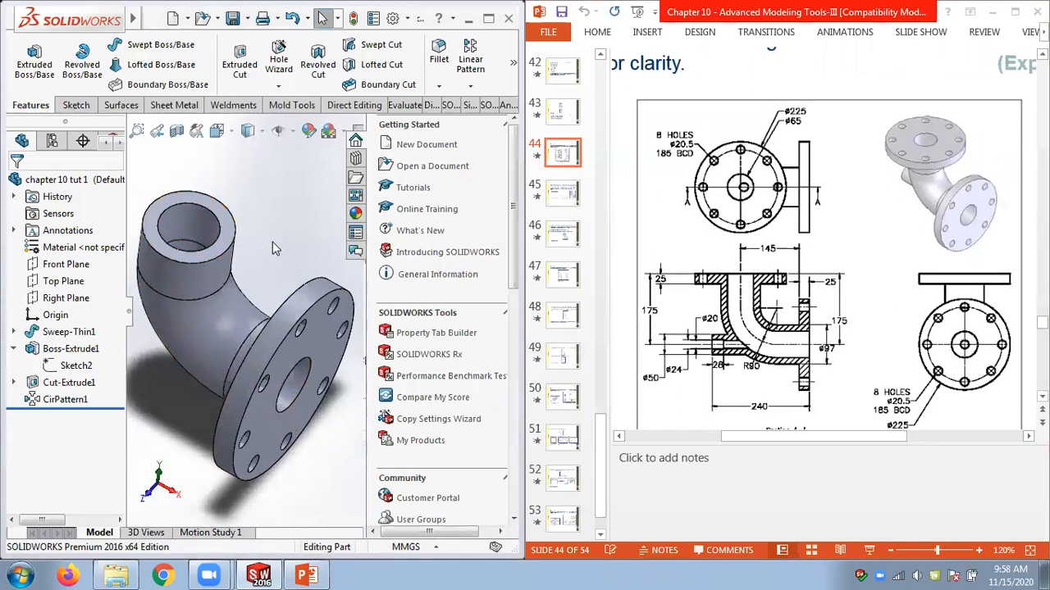
pyautogui.scroll(1, 236, 241)
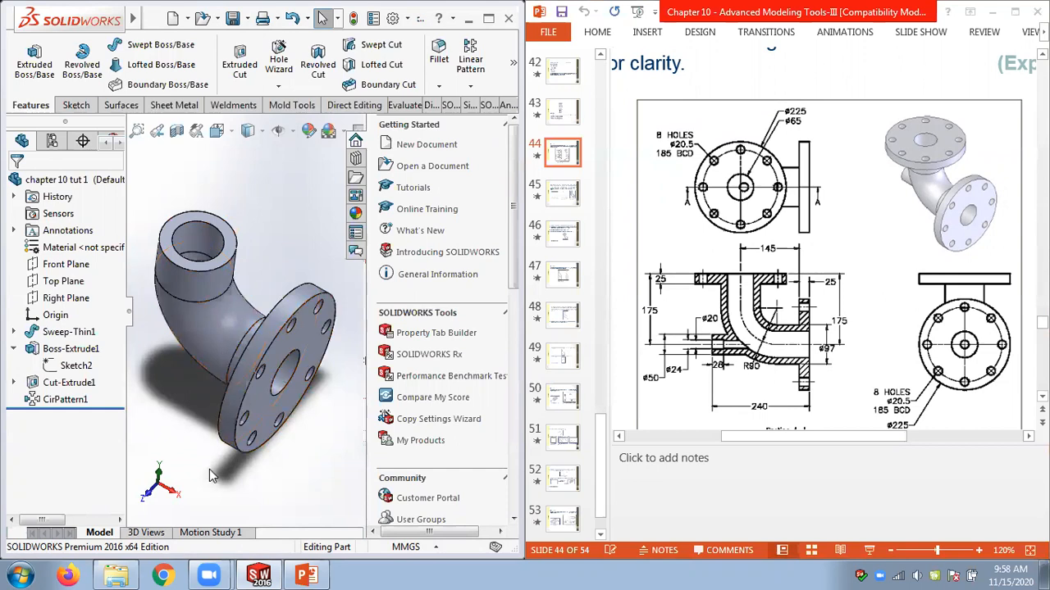
pyautogui.moveTo(209, 425); pyautogui.dragTo(256, 371, button='middle')
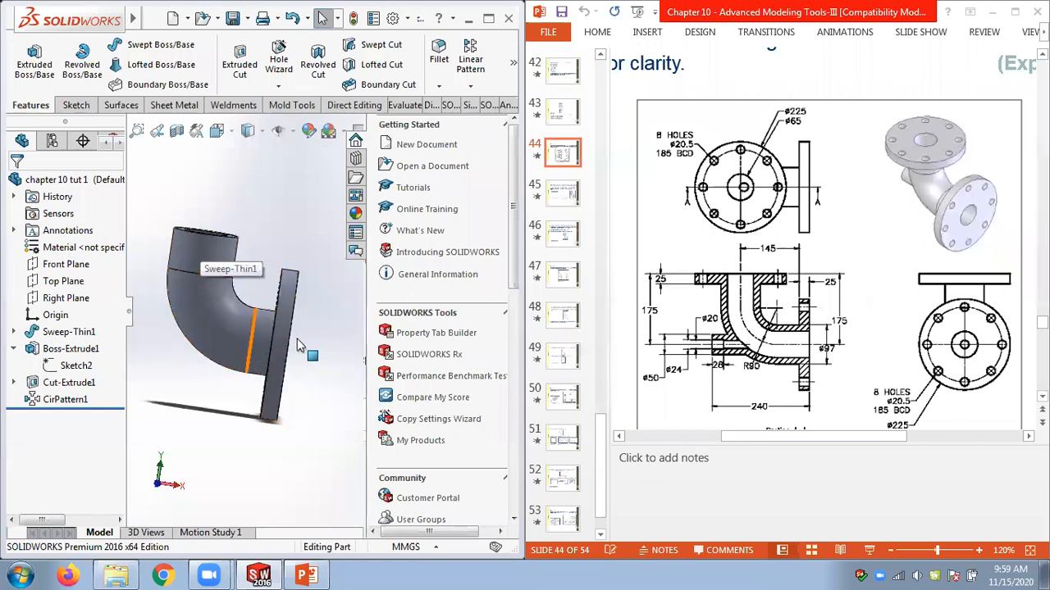
pyautogui.moveTo(292, 226); pyautogui.dragTo(255, 239, button='middle')
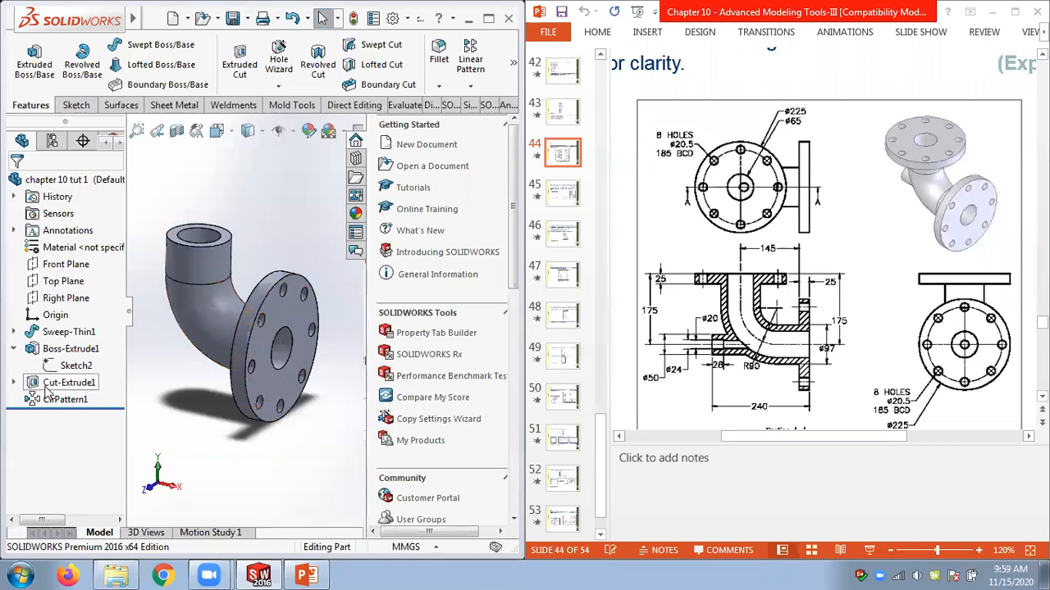
# Try editing the flange extrusion with Merge result turned off.
pyautogui.rightClick(55, 351)
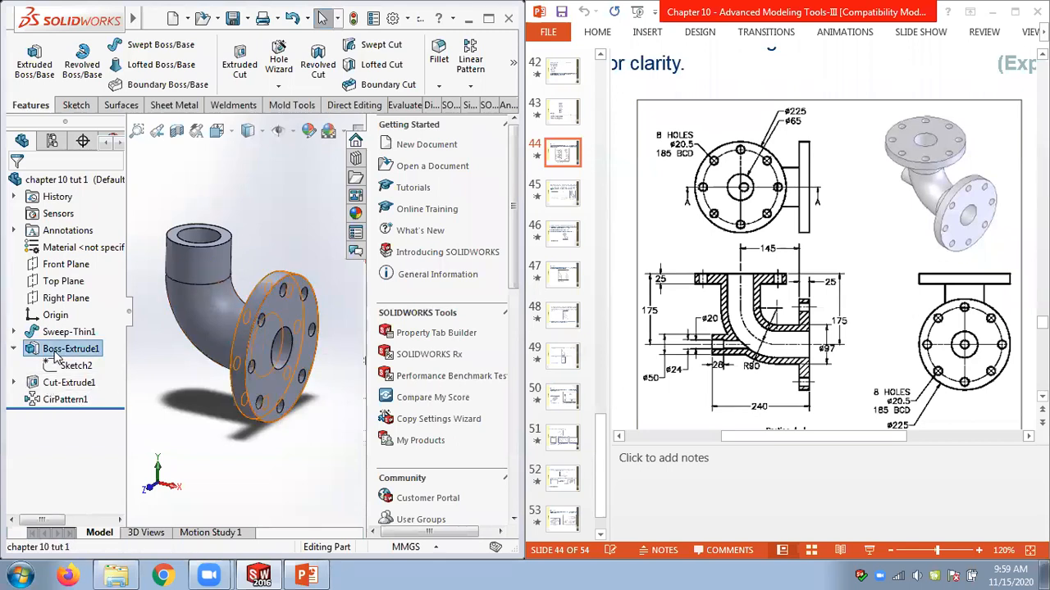
pyautogui.click(67, 229)
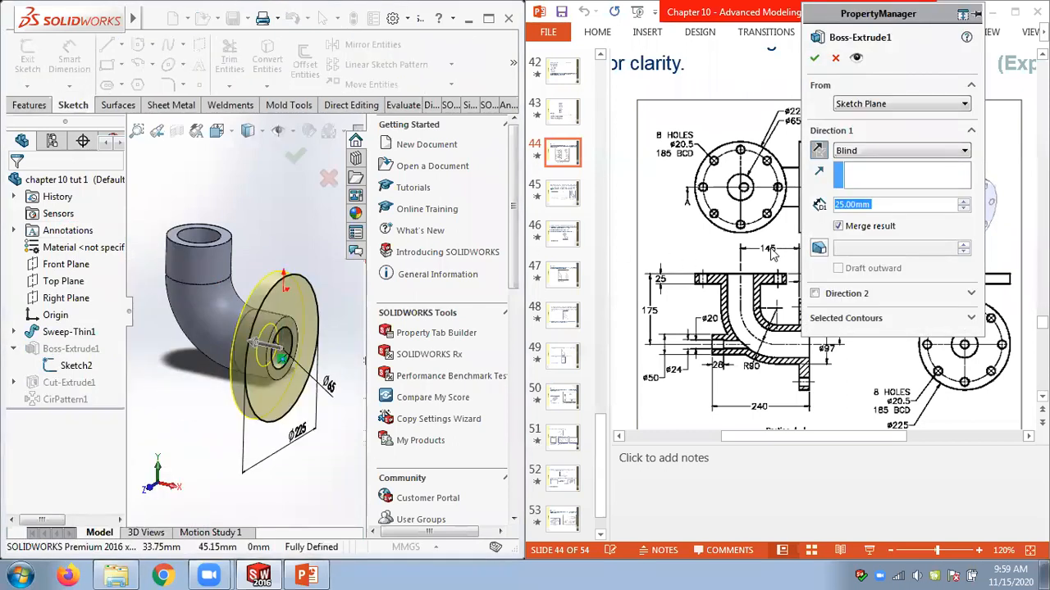
pyautogui.click(837, 226)
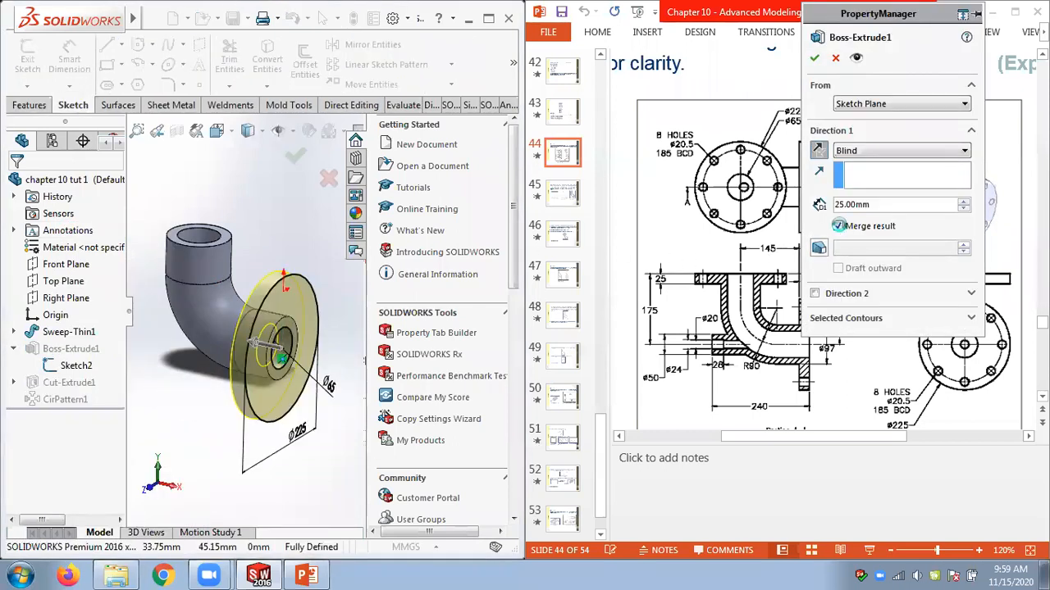
pyautogui.click(814, 58)
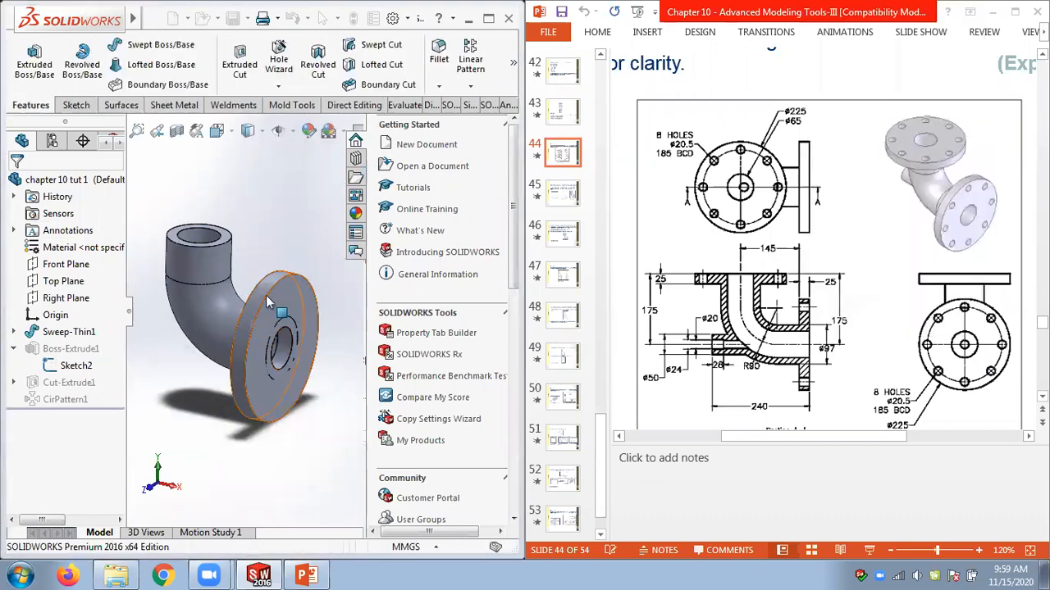
pyautogui.moveTo(326, 322); pyautogui.dragTo(317, 220, button='middle')
pyautogui.moveTo(84, 406)
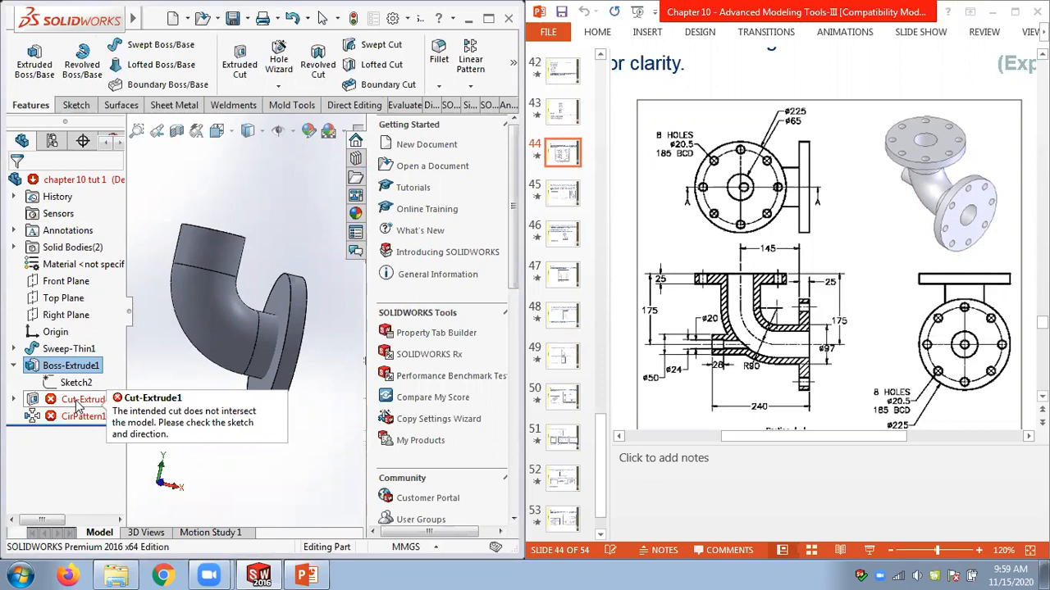
# Edit the flange extrusion again and turn Merge result back on.
pyautogui.rightClick(69, 369)
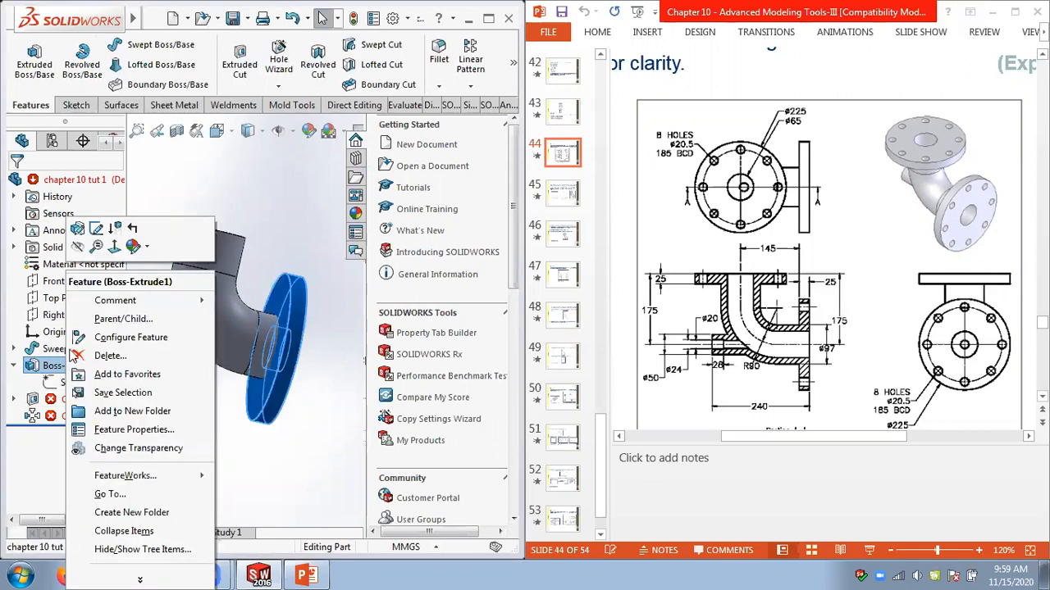
pyautogui.click(72, 232)
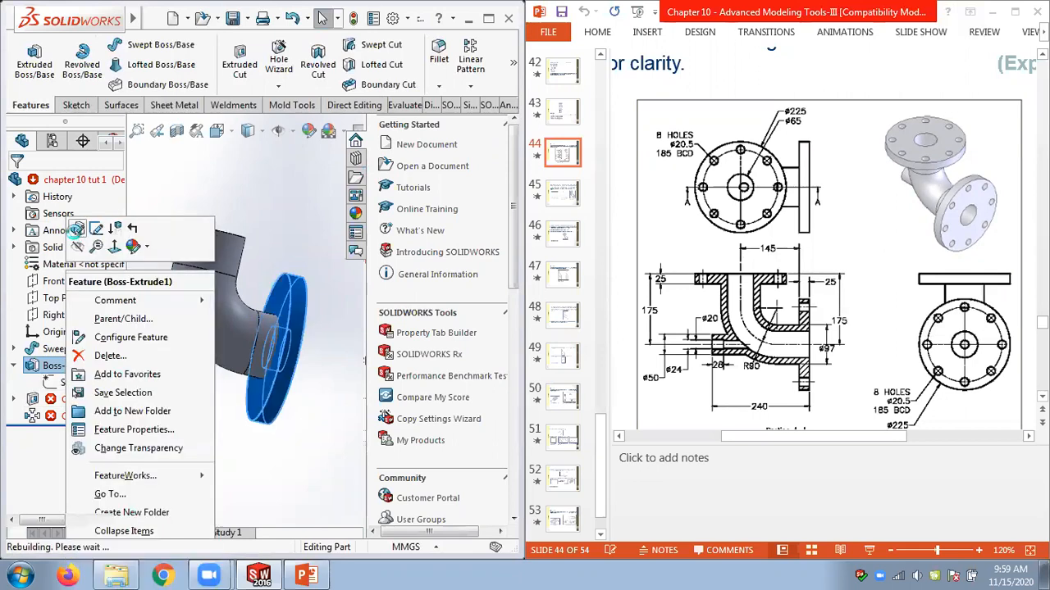
pyautogui.click(837, 228)
pyautogui.click(815, 58)
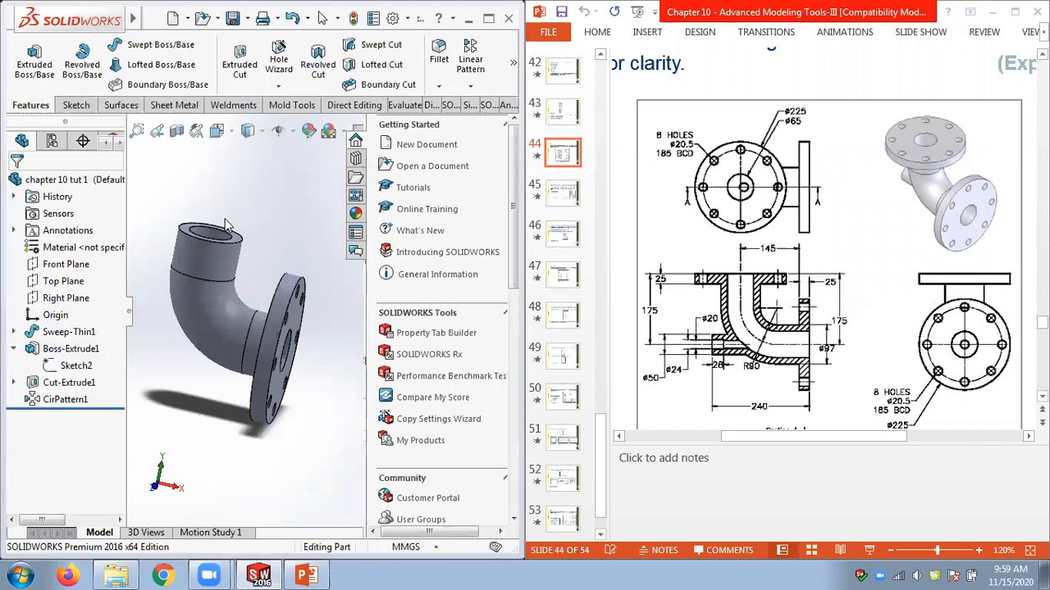
pyautogui.moveTo(225, 219); pyautogui.dragTo(190, 249, button='middle')
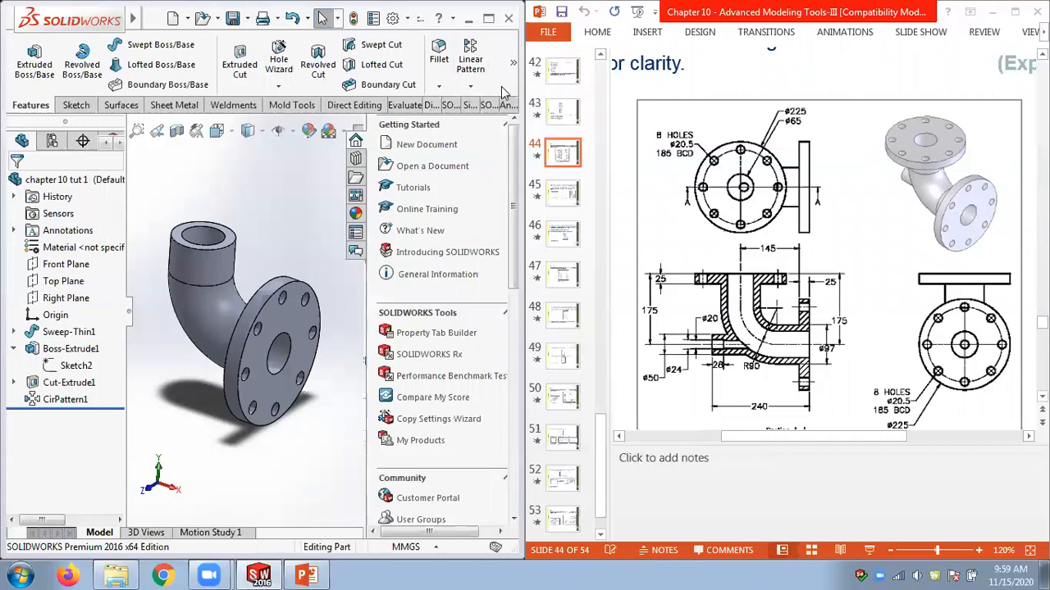
pyautogui.click(361, 106)
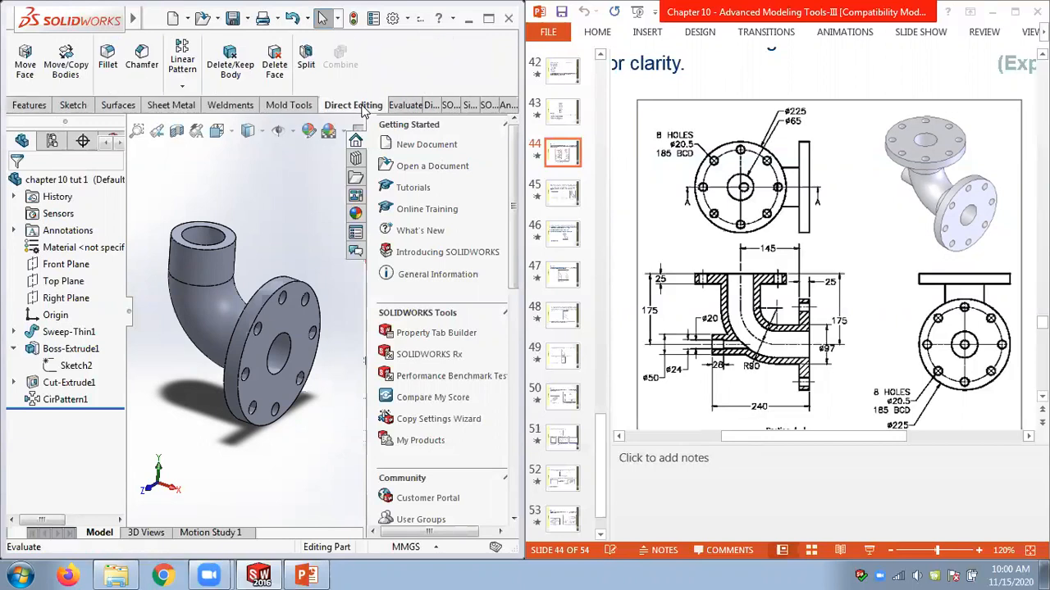
pyautogui.click(71, 86)
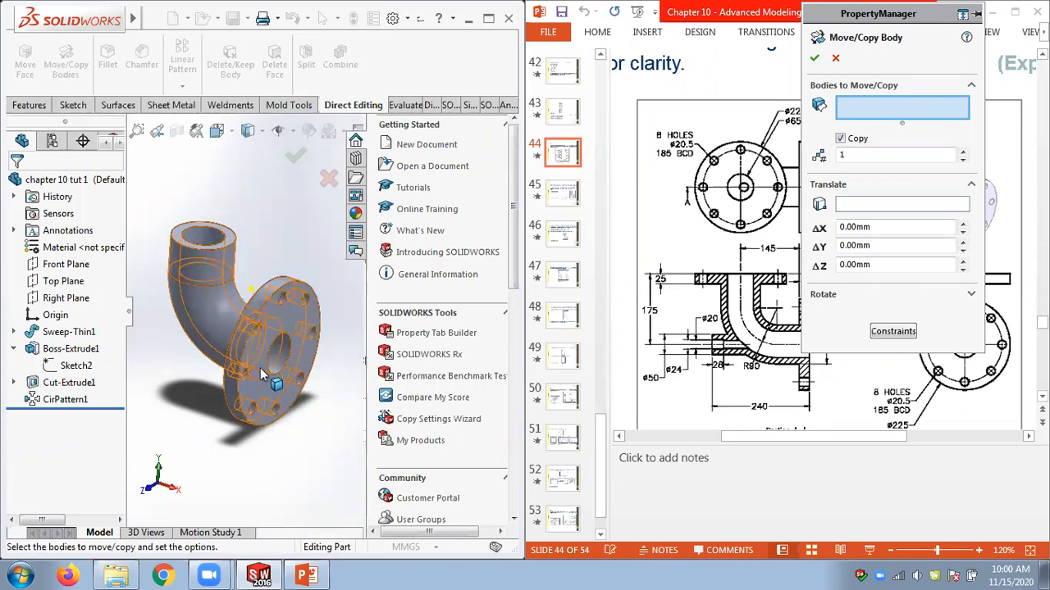
pyautogui.click(835, 59)
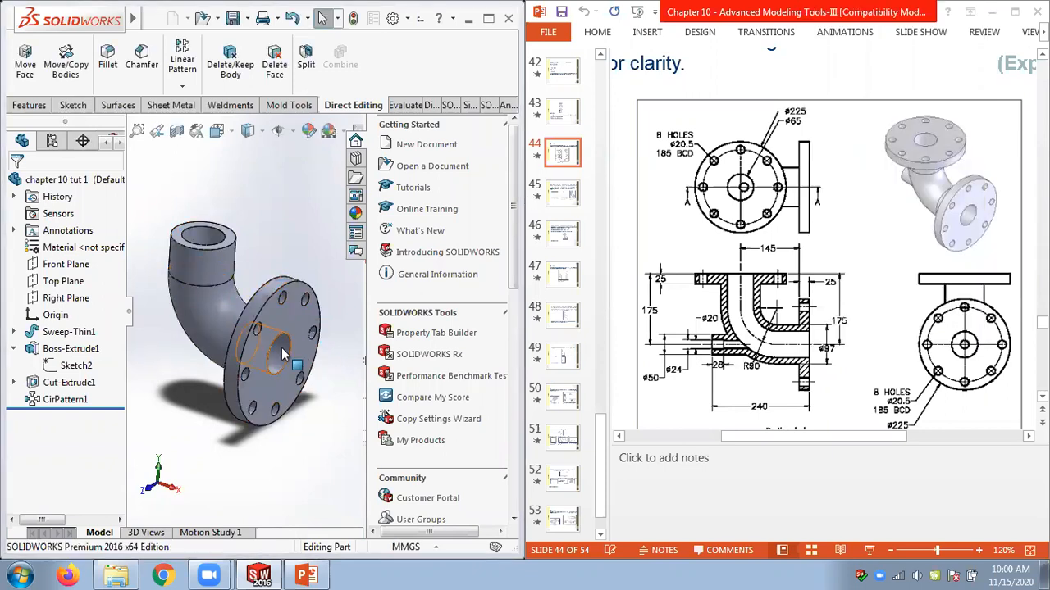
# Try copying the flange extrusion onto the top end face of the pipe, deleting its external relations.
pyautogui.click(64, 399)
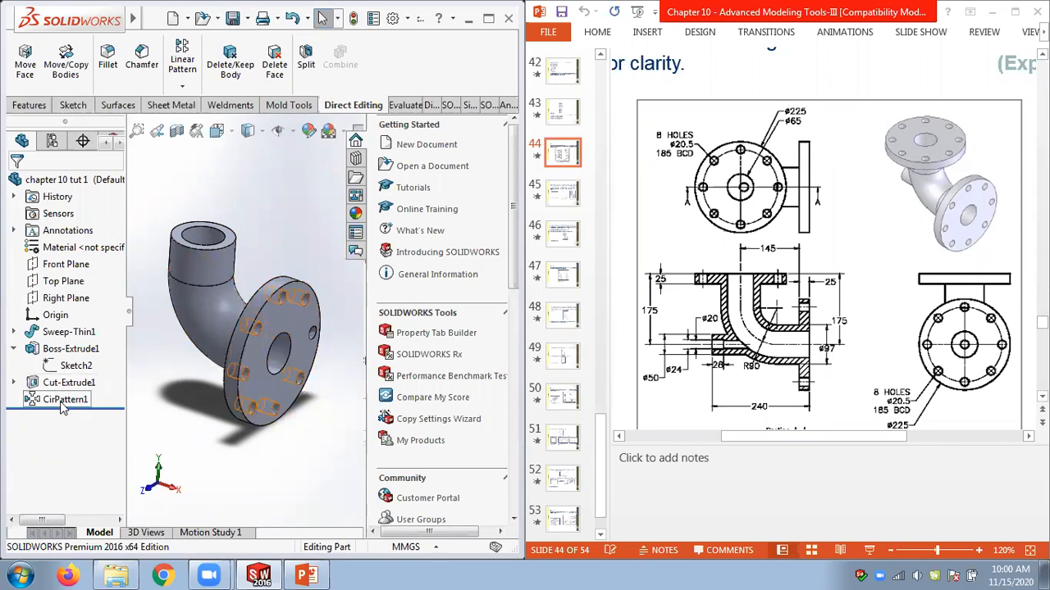
pyautogui.click(264, 237)
pyautogui.scroll(2, 259, 232)
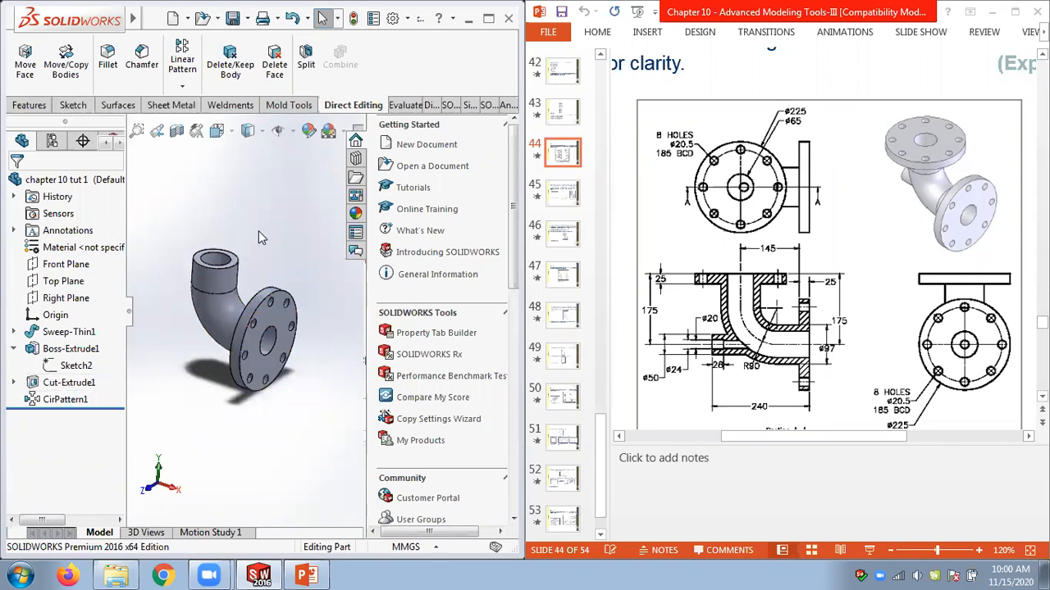
pyautogui.click(13, 349)
pyautogui.click(72, 351)
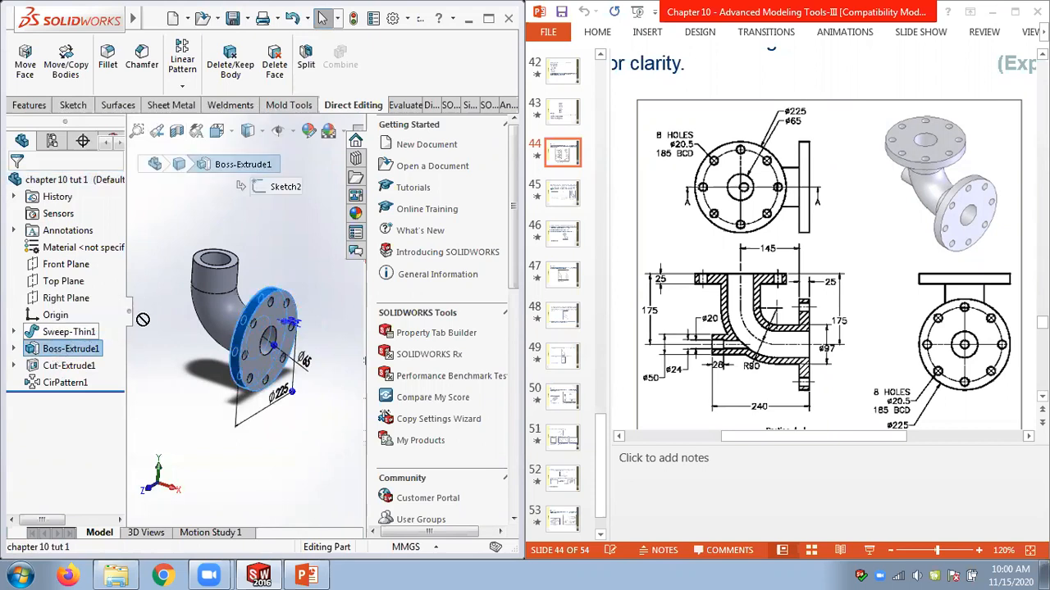
pyautogui.keyDown('ctrl'); pyautogui.moveTo(232, 263); pyautogui.dragTo(235, 263); pyautogui.keyUp('ctrl')
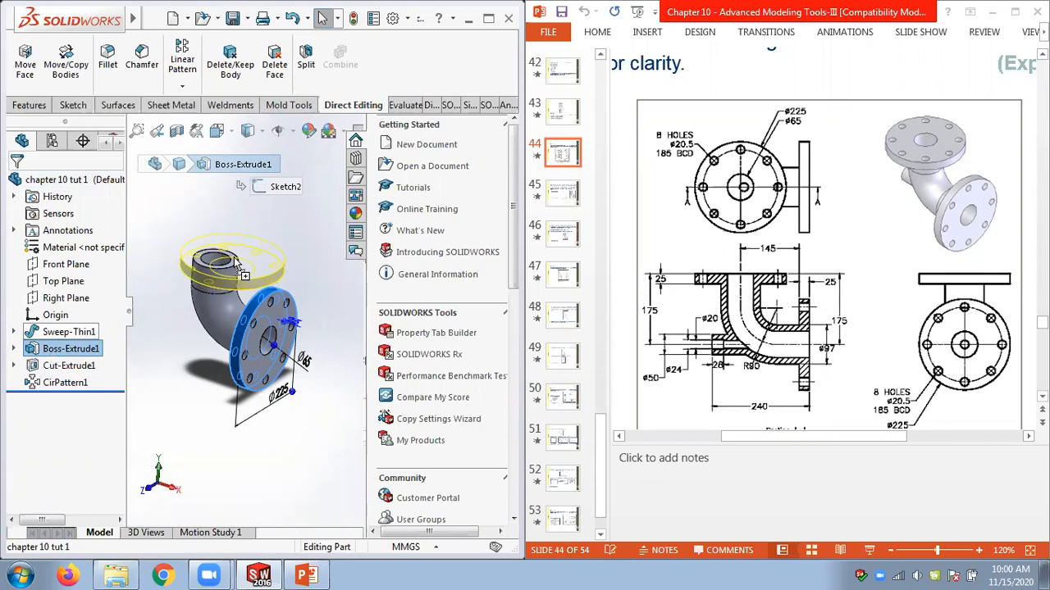
pyautogui.keyDown('ctrl'); pyautogui.moveTo(234, 262); pyautogui.dragTo(235, 262); pyautogui.keyUp('ctrl')
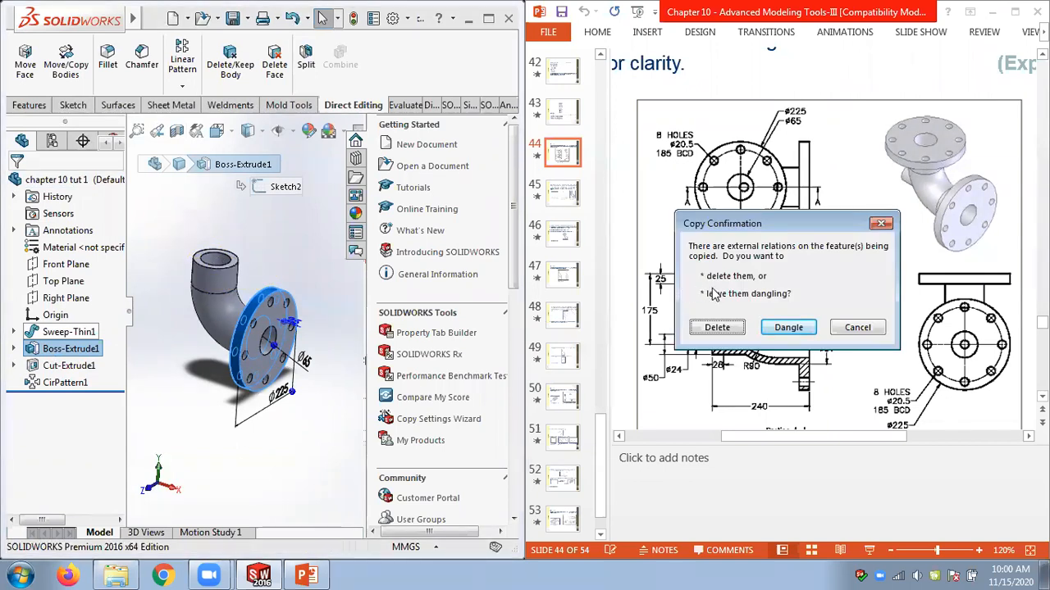
pyautogui.click(740, 328)
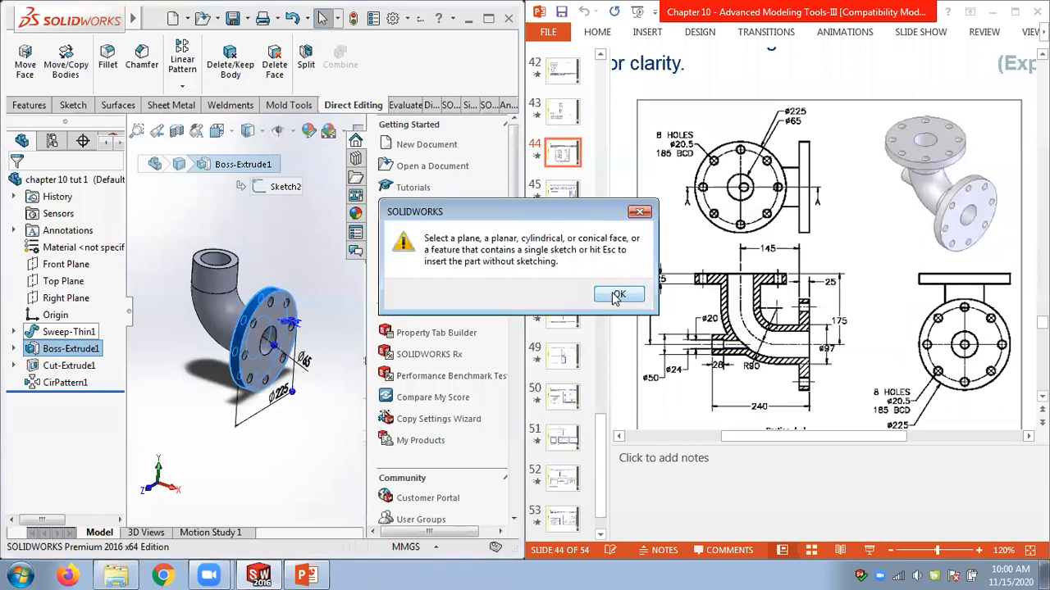
pyautogui.click(618, 295)
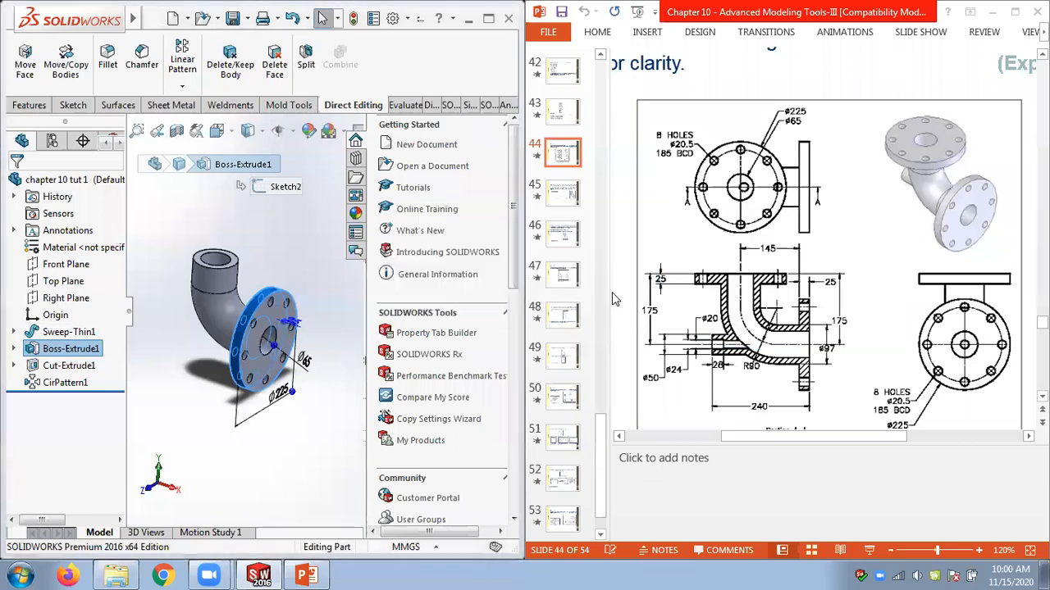
# Copy the flange extrusion, bolt hole cut and circular pattern onto the top pipe end face, deleting external relations.
pyautogui.click(488, 18)
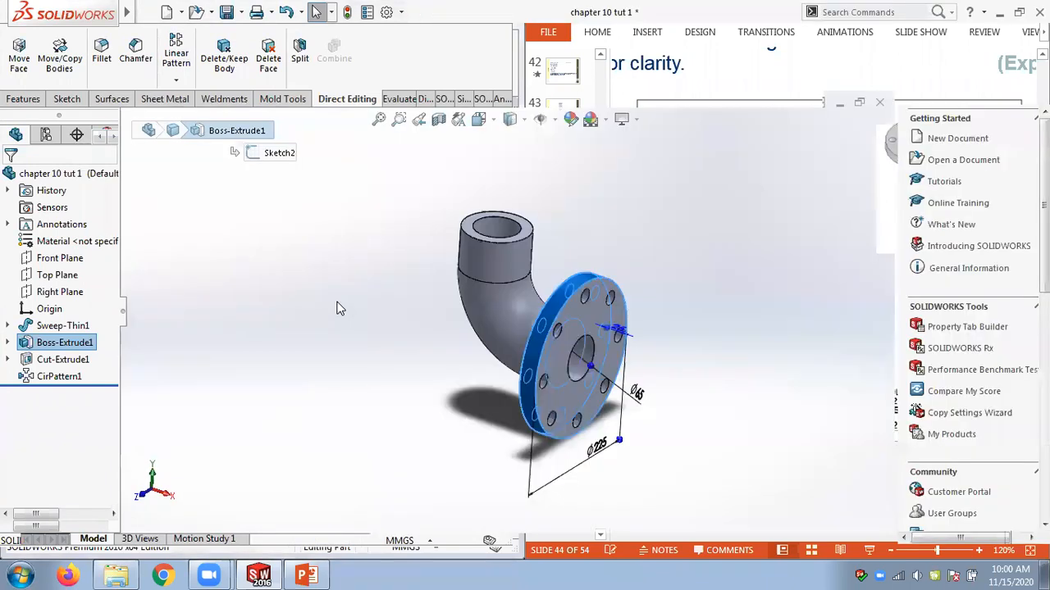
pyautogui.click(556, 367)
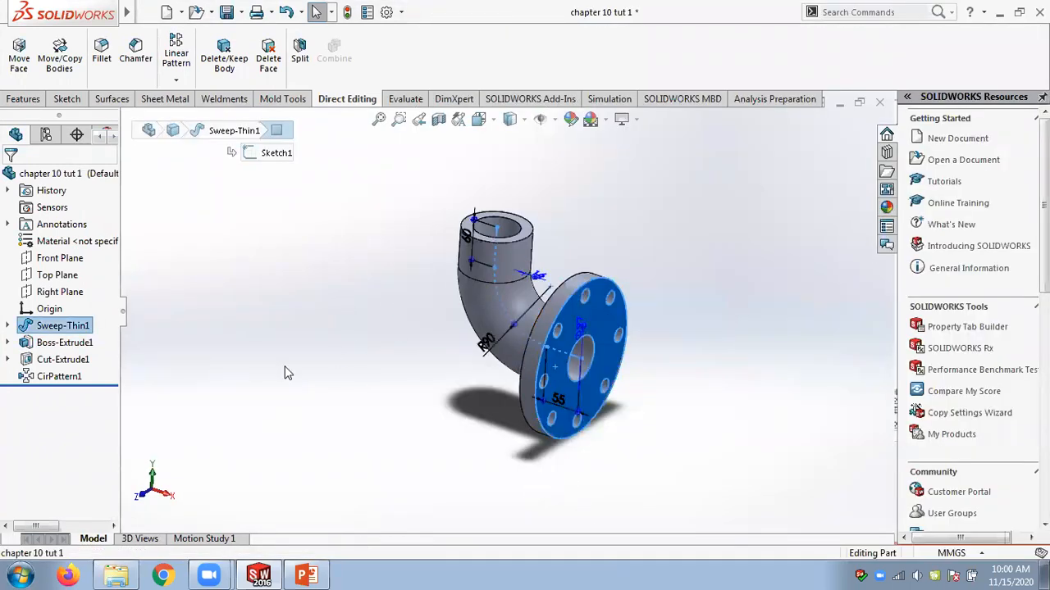
pyautogui.click(59, 376)
pyautogui.keyDown('ctrl'); pyautogui.click(43, 363); pyautogui.keyUp('ctrl')
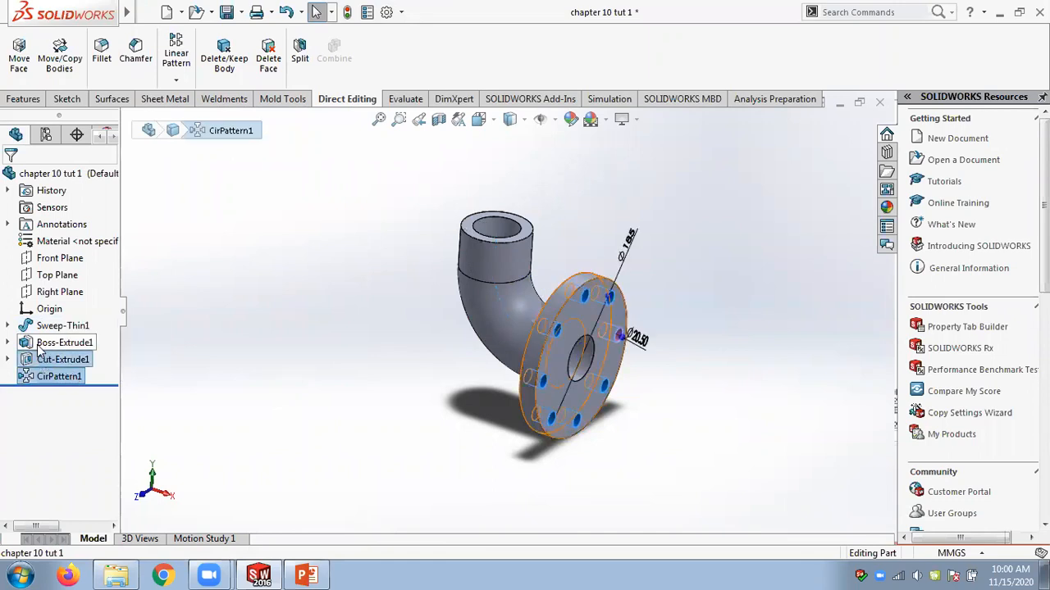
pyautogui.keyDown('ctrl'); pyautogui.click(52, 344); pyautogui.keyUp('ctrl')
pyautogui.keyDown('ctrl'); pyautogui.moveTo(189, 324); pyautogui.dragTo(469, 228); pyautogui.keyUp('ctrl')
pyautogui.click(716, 328)
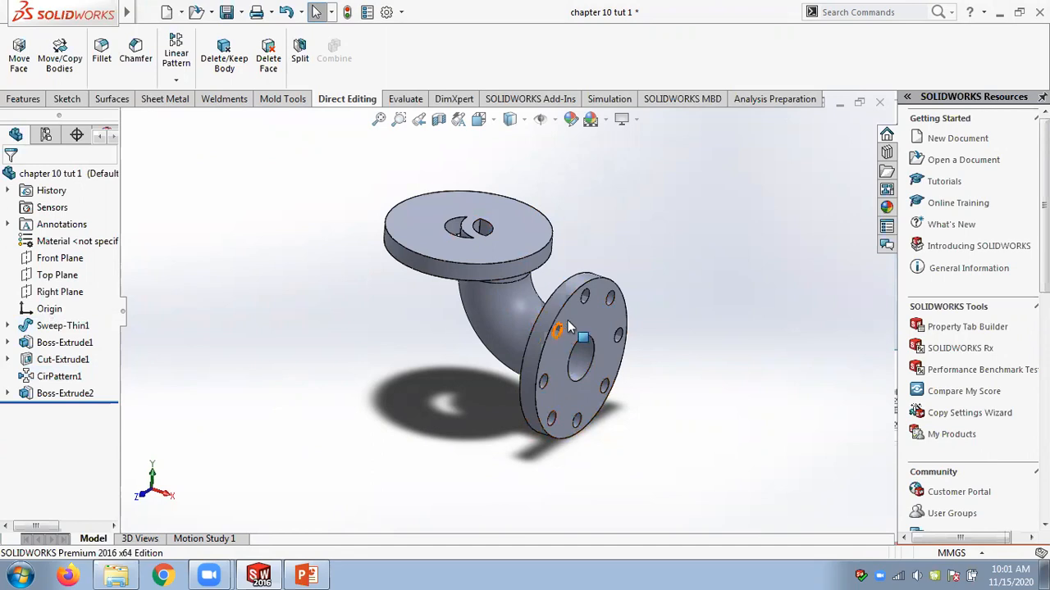
# Edit the copied flange's sketch and make its circle centre coincident with the top pipe's centre.
pyautogui.click(7, 394)
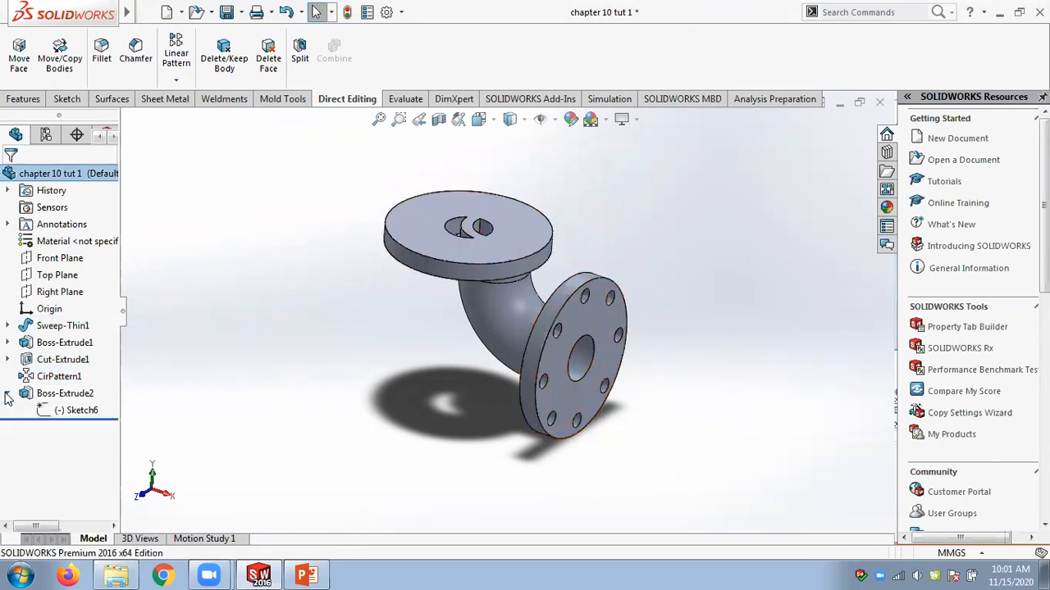
pyautogui.click(74, 410)
pyautogui.rightClick(78, 413)
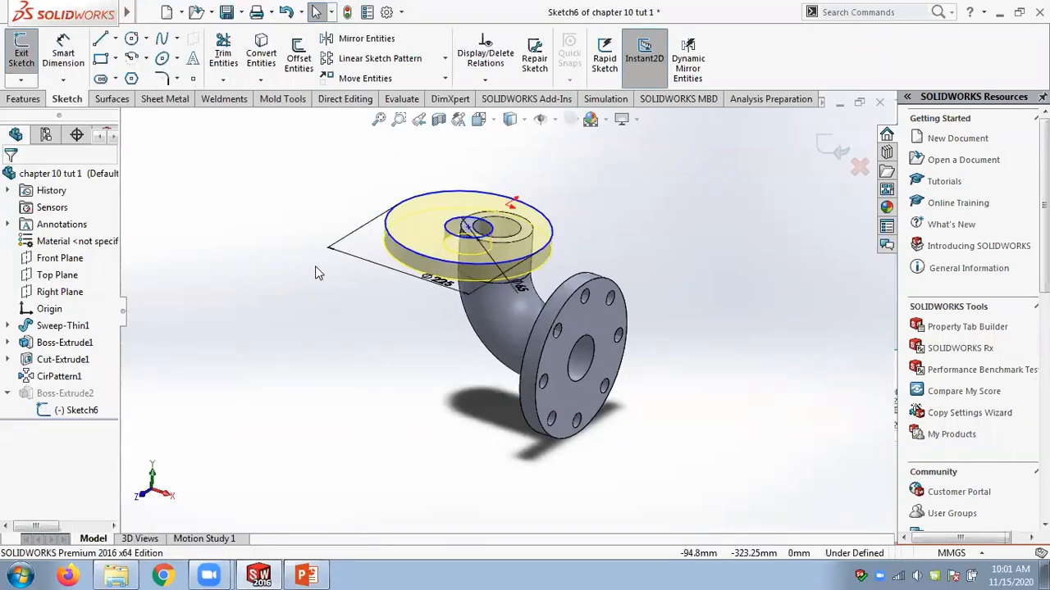
pyautogui.moveTo(419, 159); pyautogui.dragTo(416, 187, button='middle')
pyautogui.scroll(-3, 420, 210)
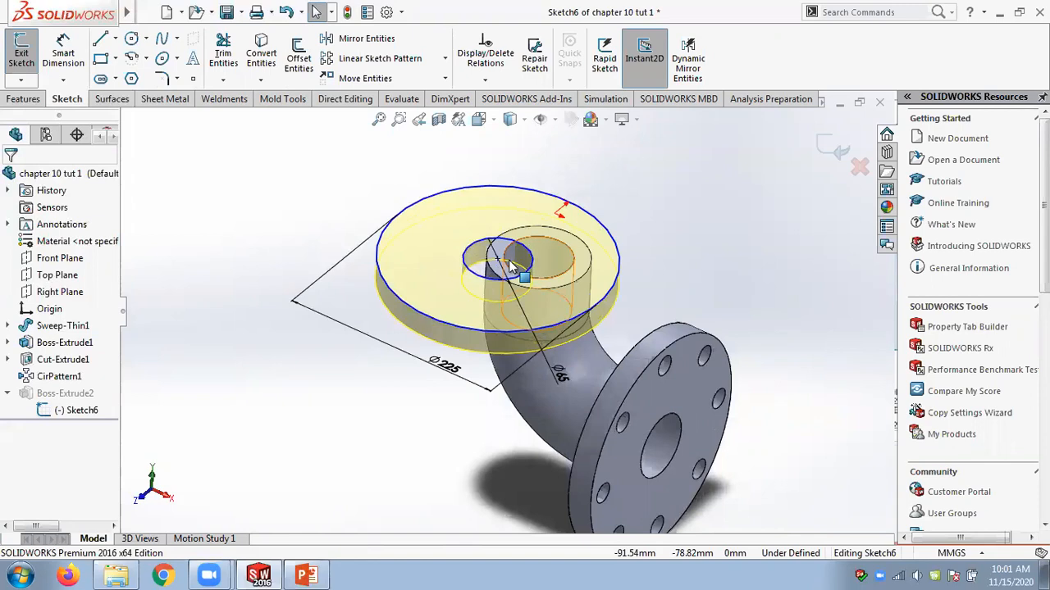
pyautogui.moveTo(498, 260); pyautogui.dragTo(547, 258, button='middle')
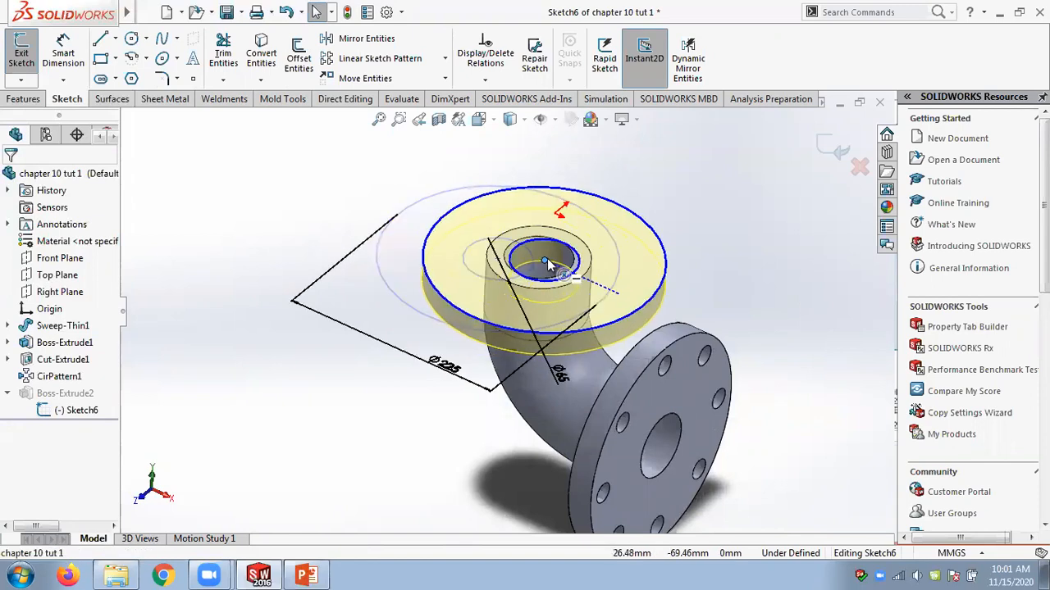
pyautogui.click(546, 258)
pyautogui.moveTo(553, 239); pyautogui.dragTo(538, 258)
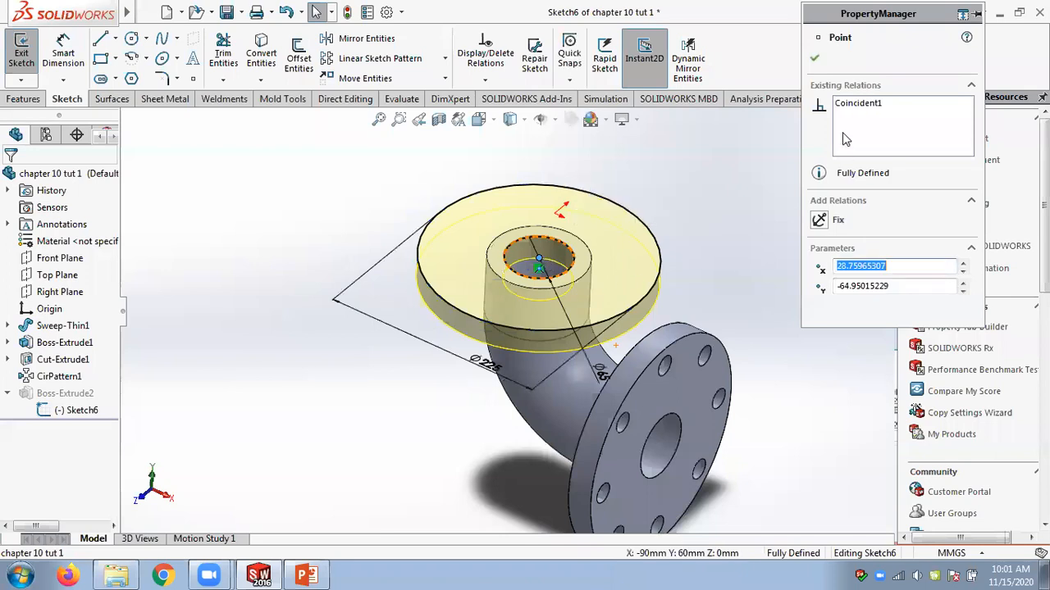
pyautogui.click(814, 59)
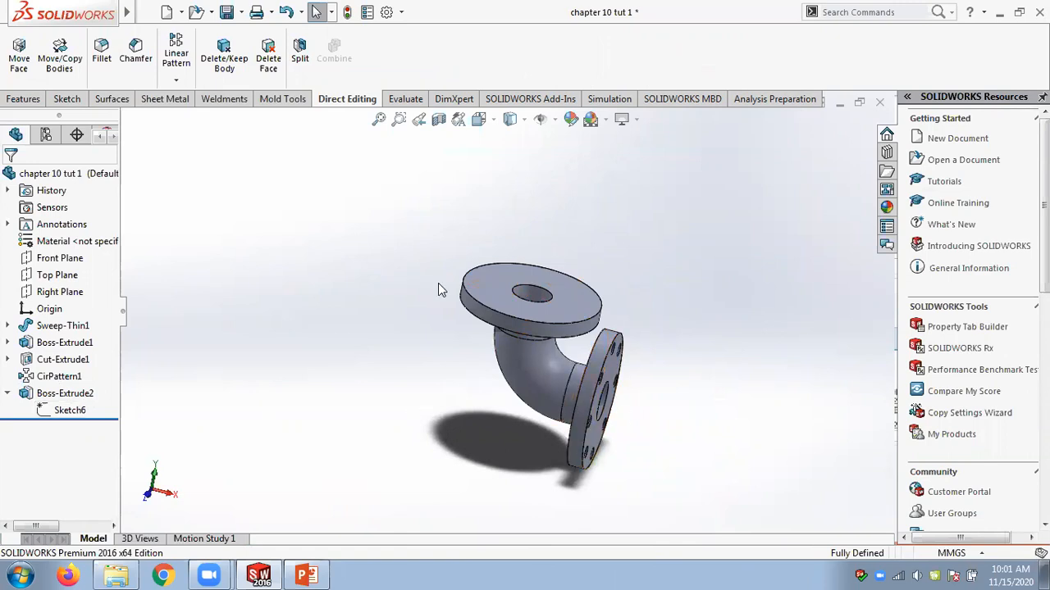
# Try moving the bolt hole cut and circular pattern onto the top flange face, deleting external relations.
pyautogui.click(70, 360)
pyautogui.moveTo(278, 344)
pyautogui.mouseDown(button='middle')
pyautogui.moveTo(247, 325)
pyautogui.moveTo(258, 345)
pyautogui.mouseUp(button='middle')
pyautogui.keyDown('ctrl'); pyautogui.click(81, 378); pyautogui.keyUp('ctrl')
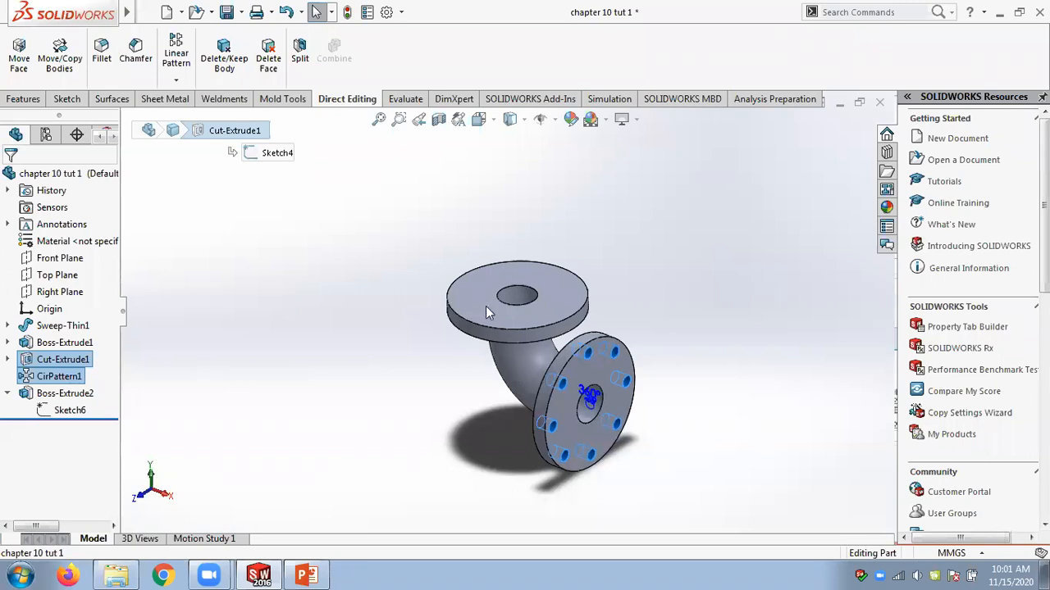
pyautogui.click(229, 395)
pyautogui.click(60, 360)
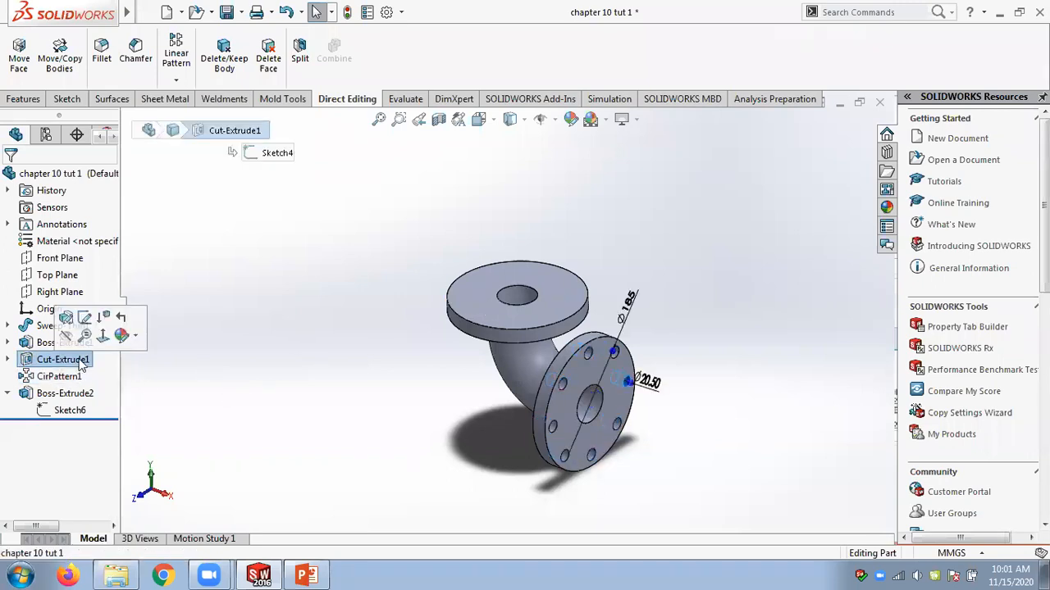
pyautogui.moveTo(549, 307); pyautogui.dragTo(524, 312)
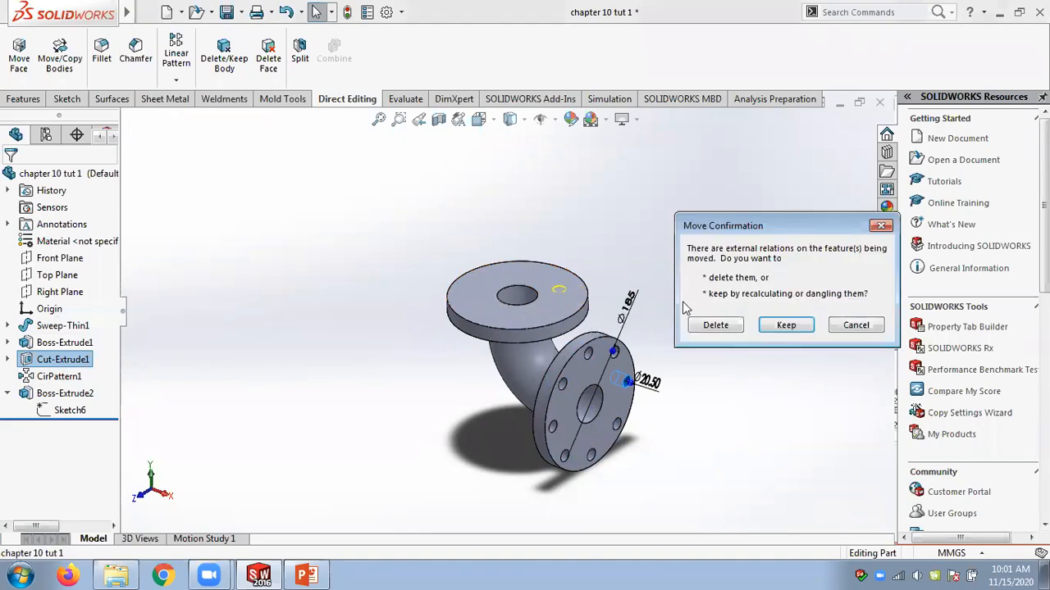
pyautogui.click(716, 325)
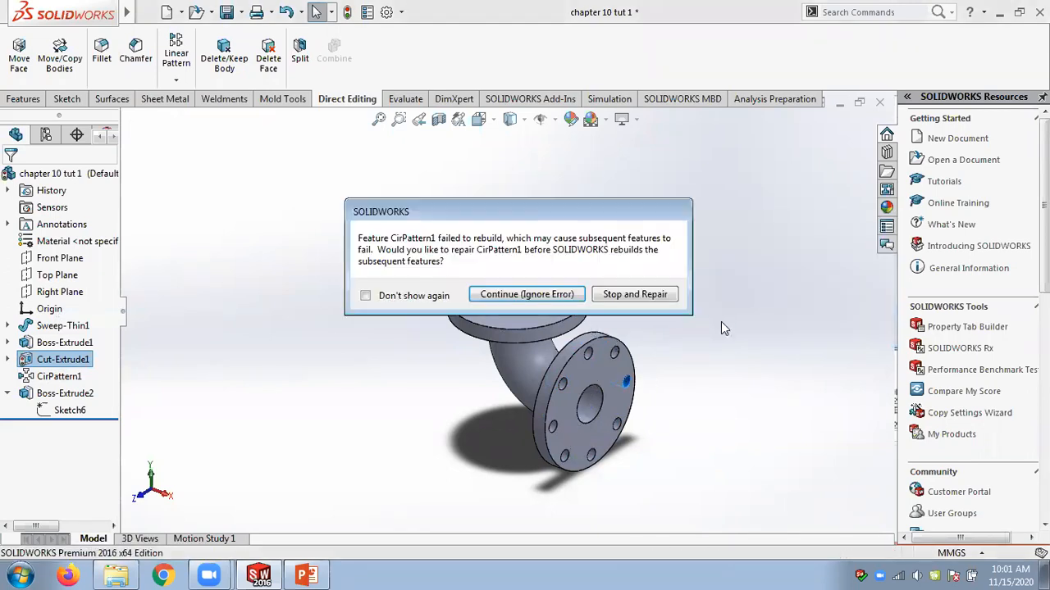
pyautogui.click(526, 300)
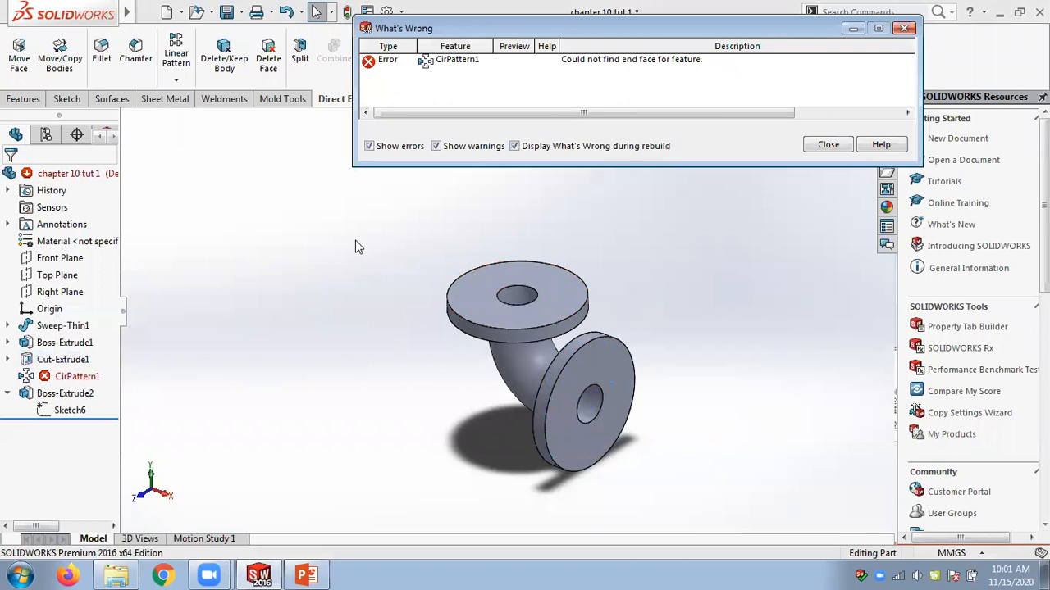
pyautogui.click(848, 146)
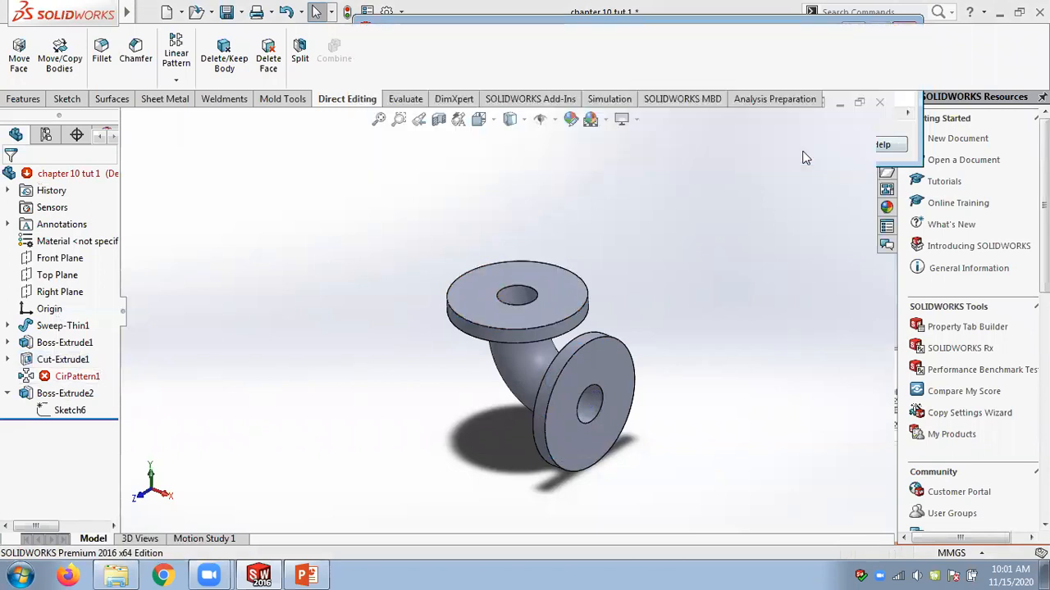
# Undo the move and the earlier copied flange.
pyautogui.hotkey('ctrl', 'z')
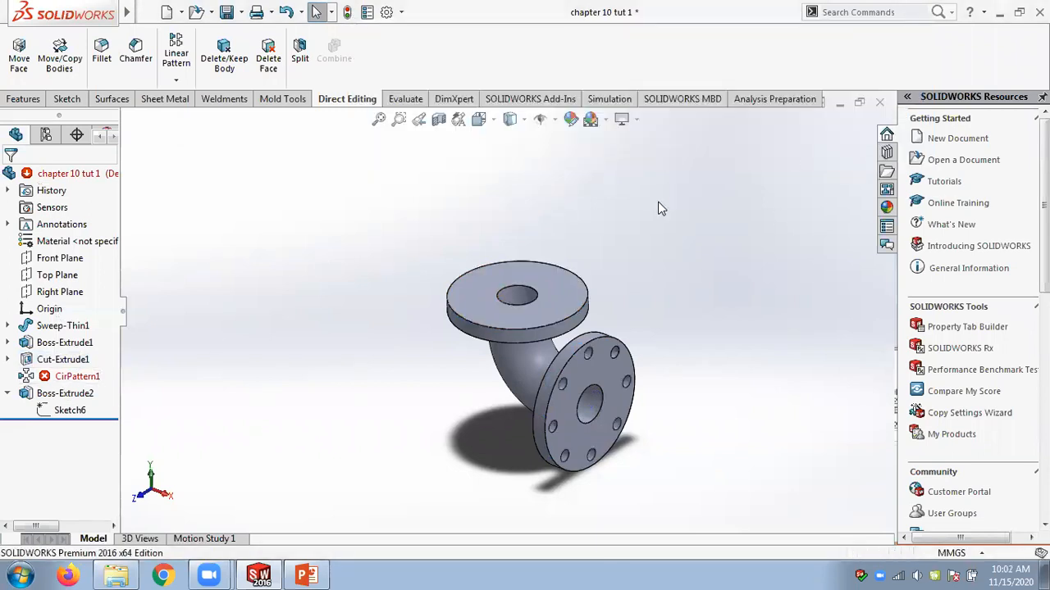
pyautogui.hotkey('ctrl', 'z')
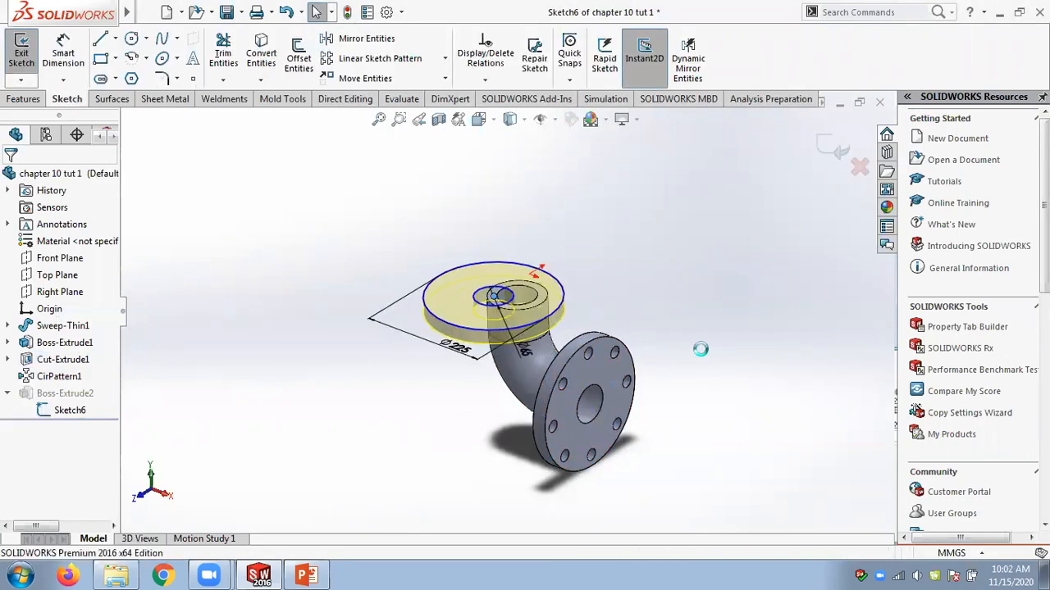
pyautogui.hotkey('ctrl', 'z')
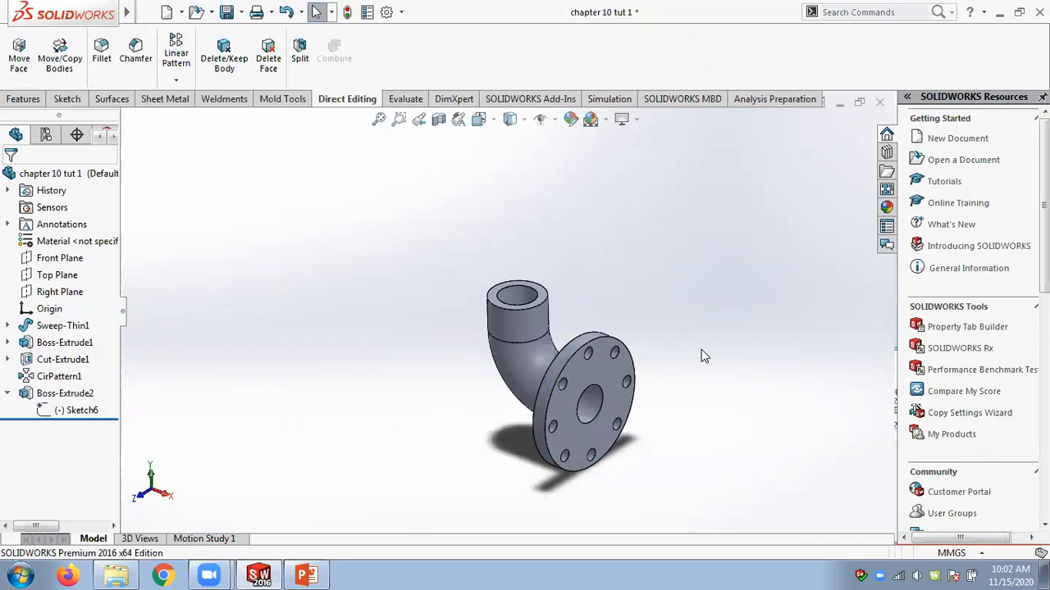
# Copy the flange extrusion together with its bolt hole cut and circular pattern onto the top pipe end face, deleting external relations.
pyautogui.click(61, 343)
pyautogui.keyDown('shift'); pyautogui.click(57, 377); pyautogui.keyUp('shift')
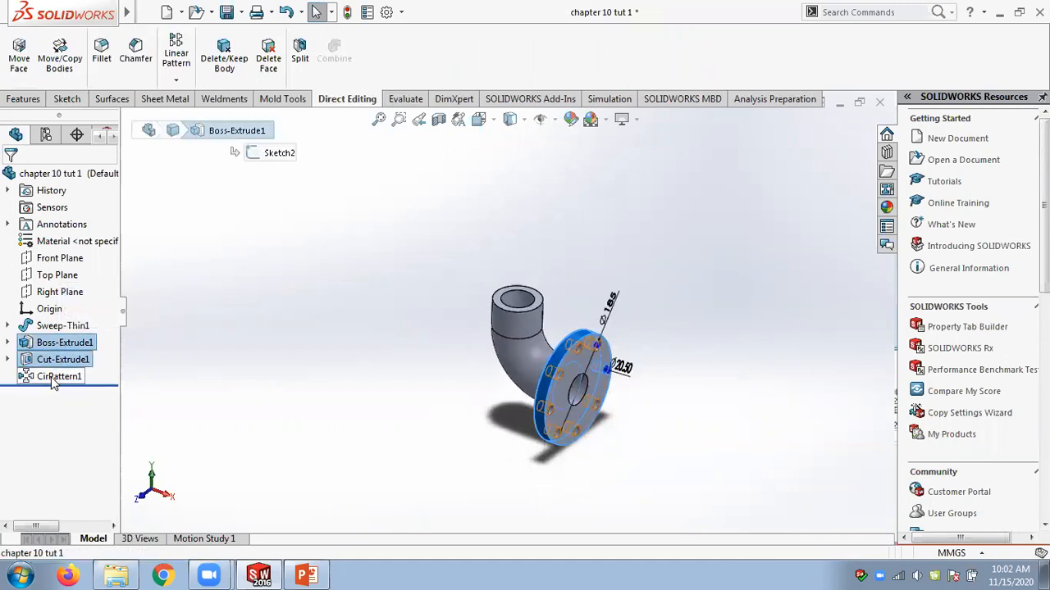
pyautogui.moveTo(33, 342); pyautogui.dragTo(434, 276)
pyautogui.moveTo(508, 287); pyautogui.dragTo(498, 295)
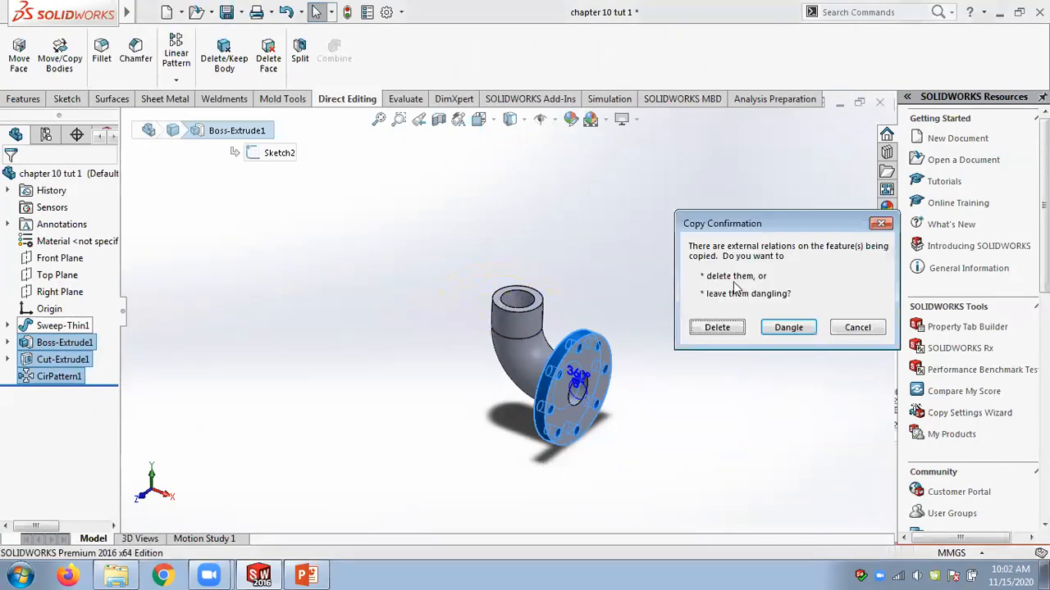
pyautogui.click(727, 332)
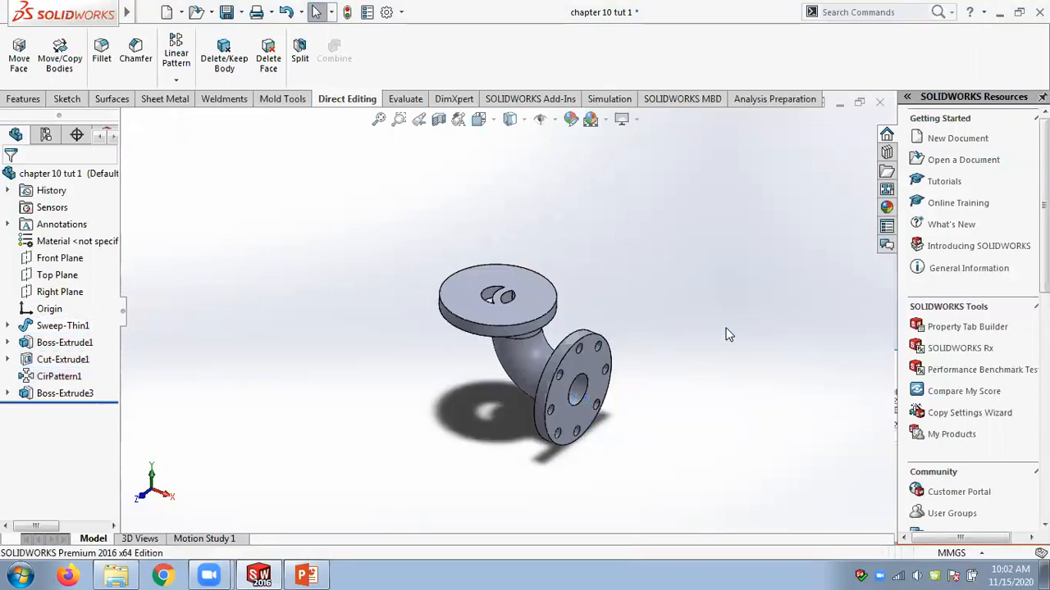
# Edit the new flange's sketch and drag its circle centre onto the top pipe's centre point.
pyautogui.scroll(-2, 494, 371)
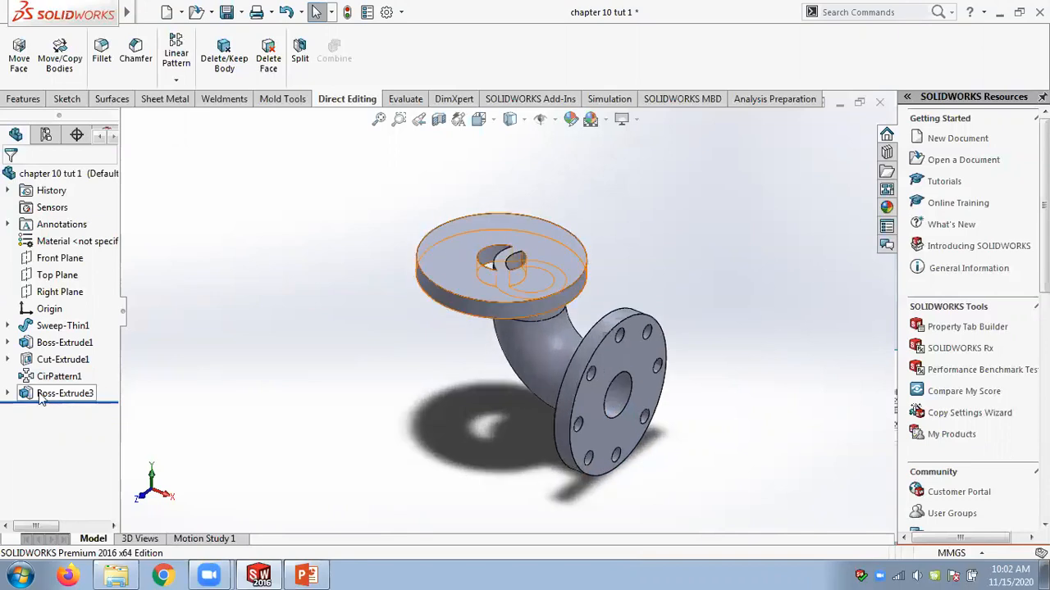
pyautogui.click(7, 393)
pyautogui.click(69, 411)
pyautogui.click(79, 367)
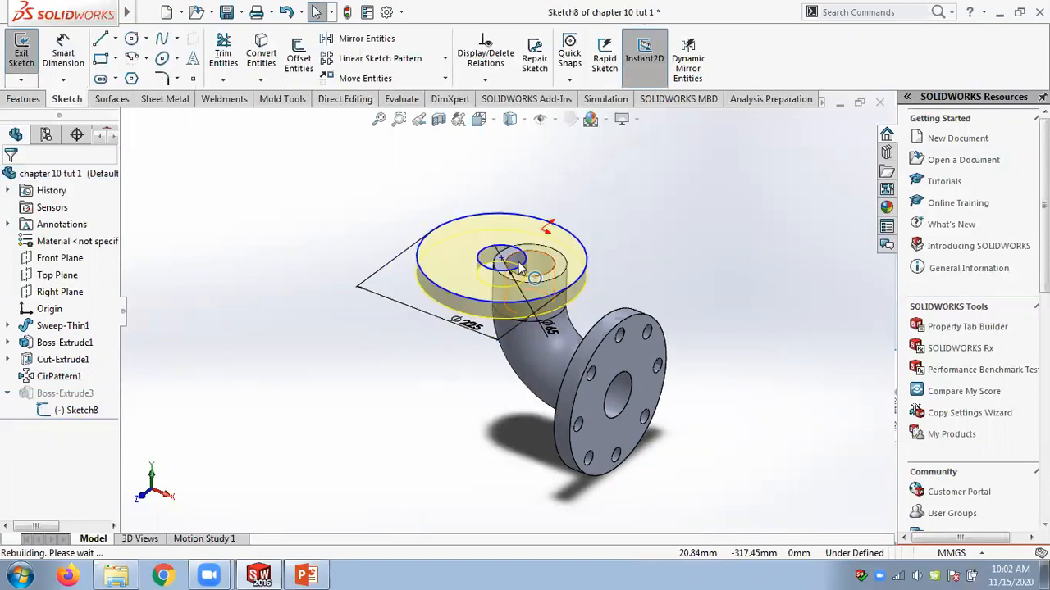
pyautogui.moveTo(509, 264)
pyautogui.mouseDown()
pyautogui.moveTo(558, 271)
pyautogui.moveTo(544, 255)
pyautogui.moveTo(529, 264)
pyautogui.mouseUp()
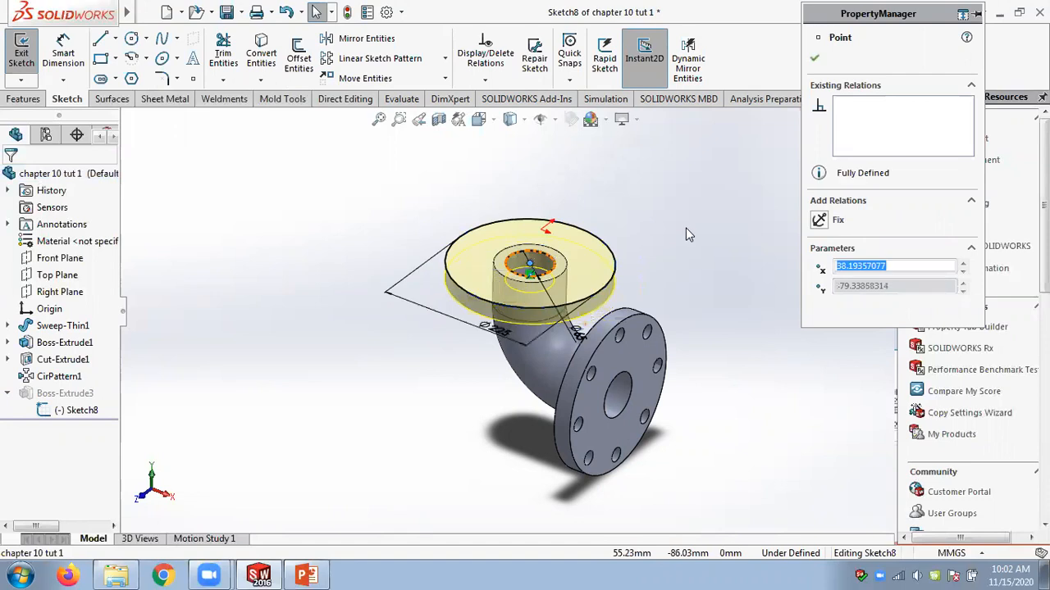
pyautogui.click(815, 57)
pyautogui.click(828, 156)
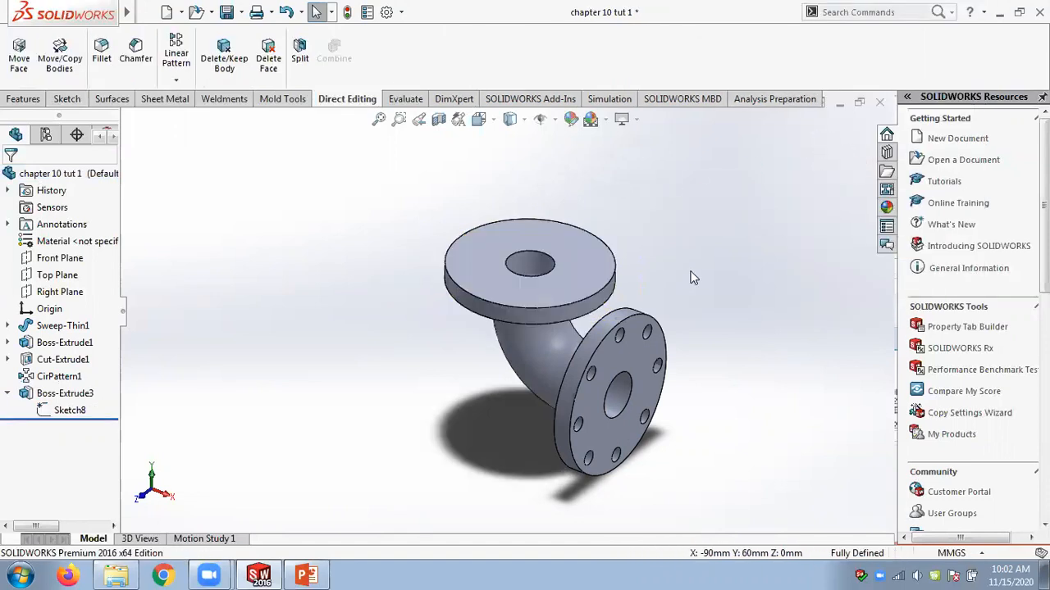
# Open a new sketch on the top flange face and orient the view normal to it.
pyautogui.scroll(2, 696, 286)
pyautogui.moveTo(697, 286); pyautogui.dragTo(690, 324, button='middle')
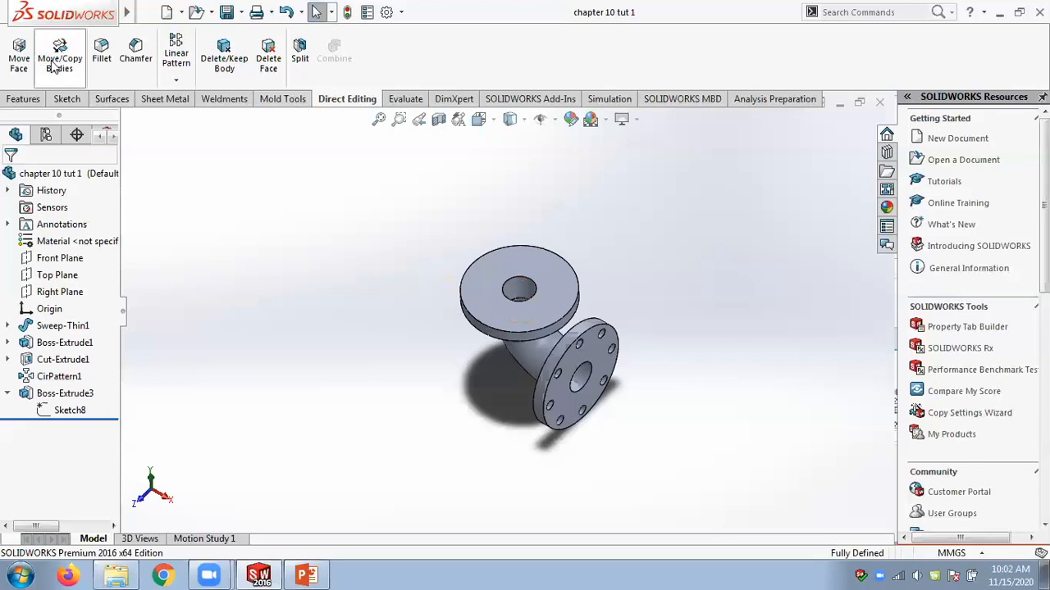
pyautogui.moveTo(549, 364); pyautogui.dragTo(582, 384, button='middle')
pyautogui.moveTo(637, 410); pyautogui.dragTo(617, 409, button='middle')
pyautogui.scroll(-3, 616, 409)
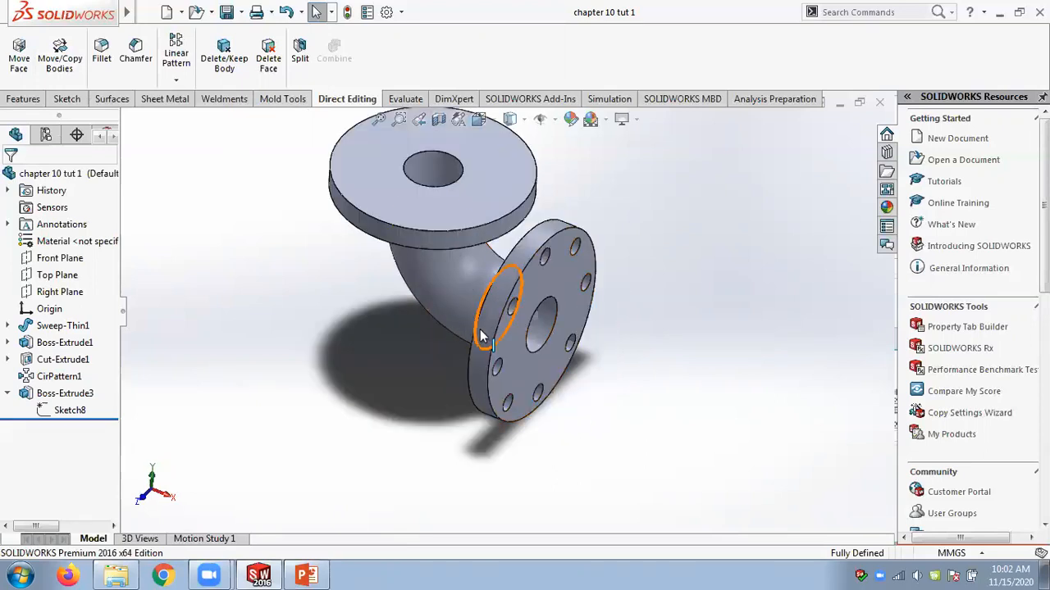
pyautogui.scroll(2, 460, 337)
pyautogui.scroll(1, 460, 336)
pyautogui.scroll(-1, 406, 188)
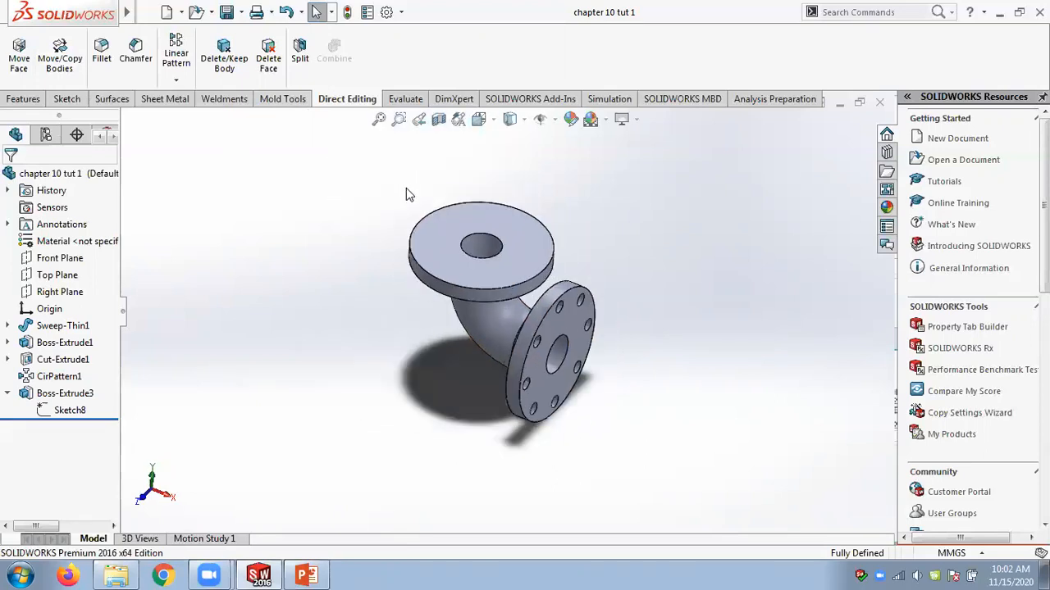
pyautogui.click(433, 235)
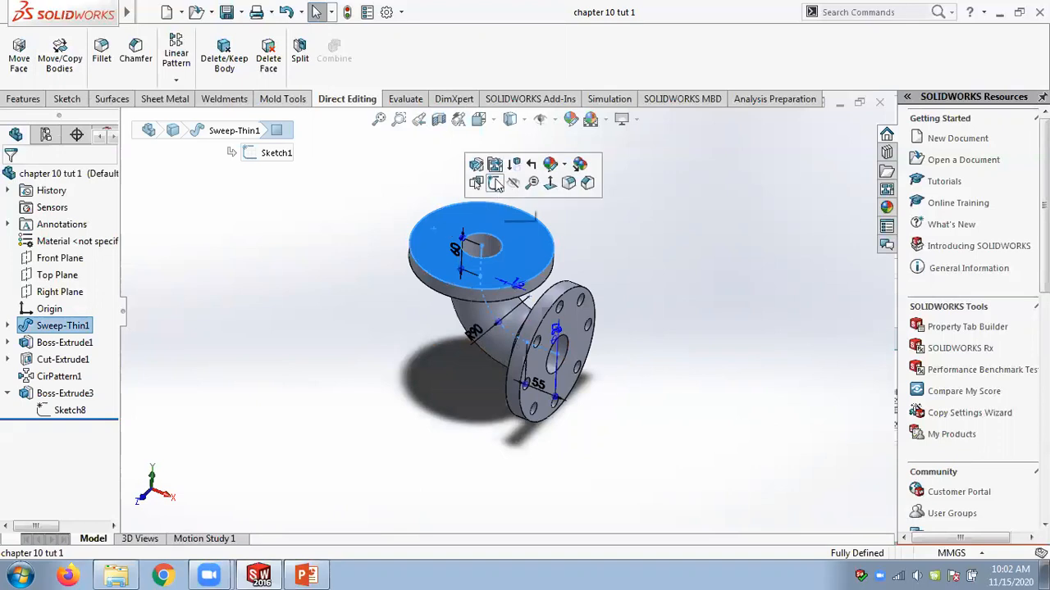
pyautogui.click(496, 185)
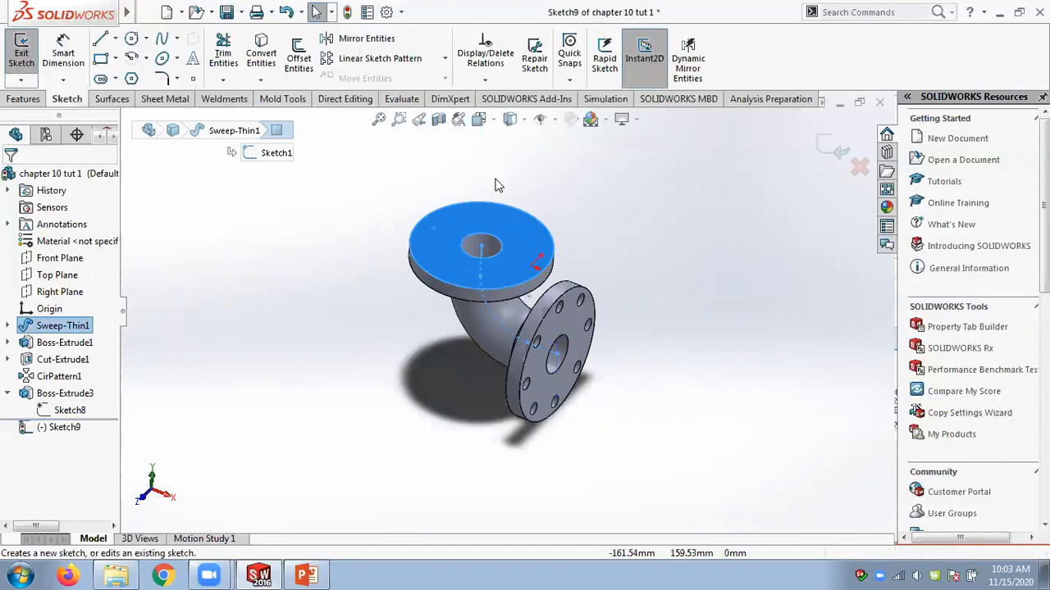
pyautogui.click(71, 430)
pyautogui.click(105, 416)
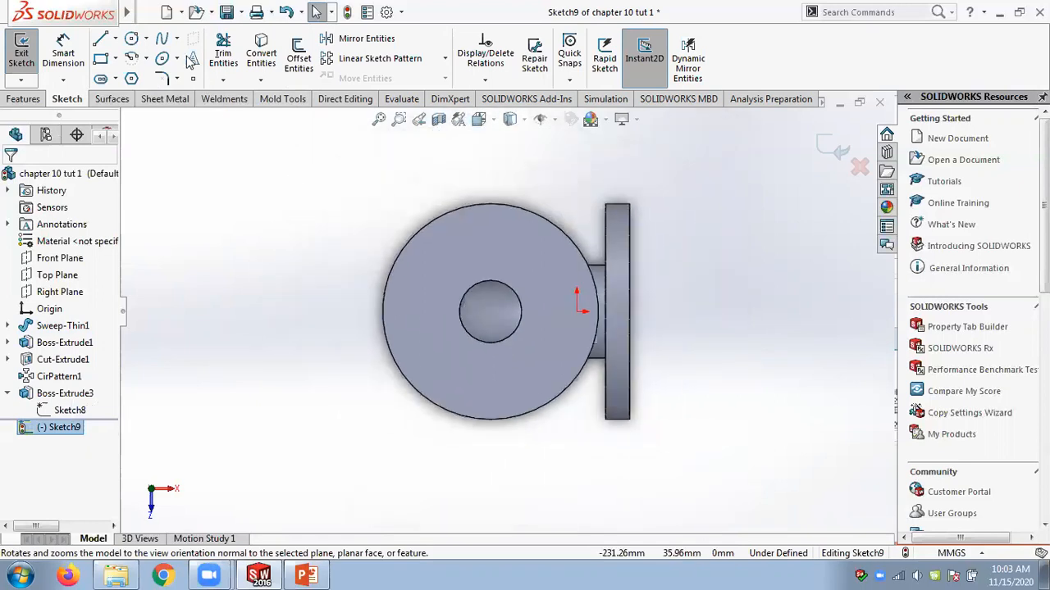
# Draw a construction circle centred on the top flange's centre.
pyautogui.click(149, 39)
pyautogui.click(156, 57)
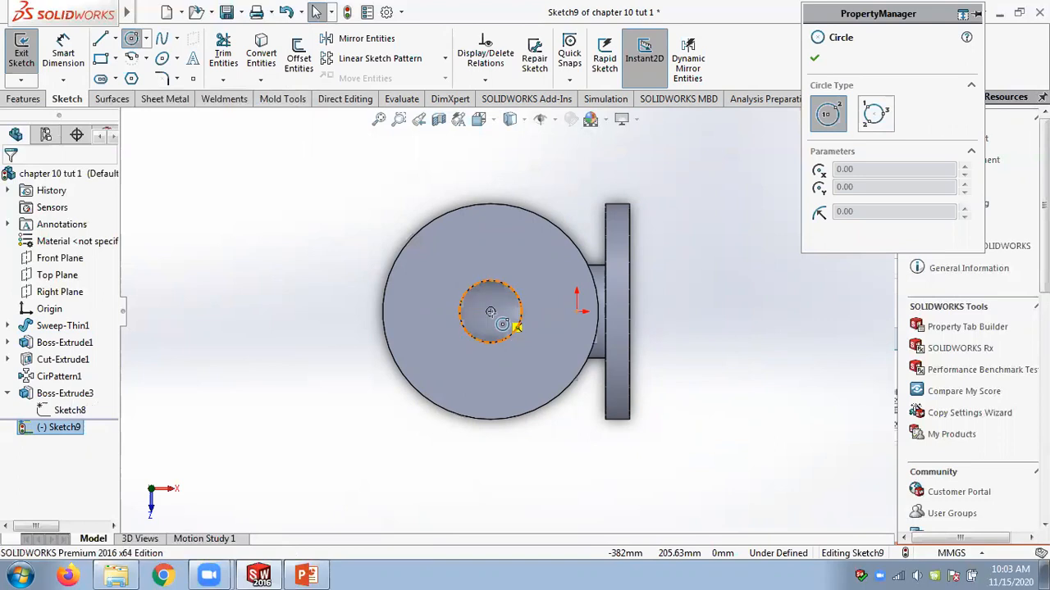
pyautogui.click(491, 312)
pyautogui.click(551, 365)
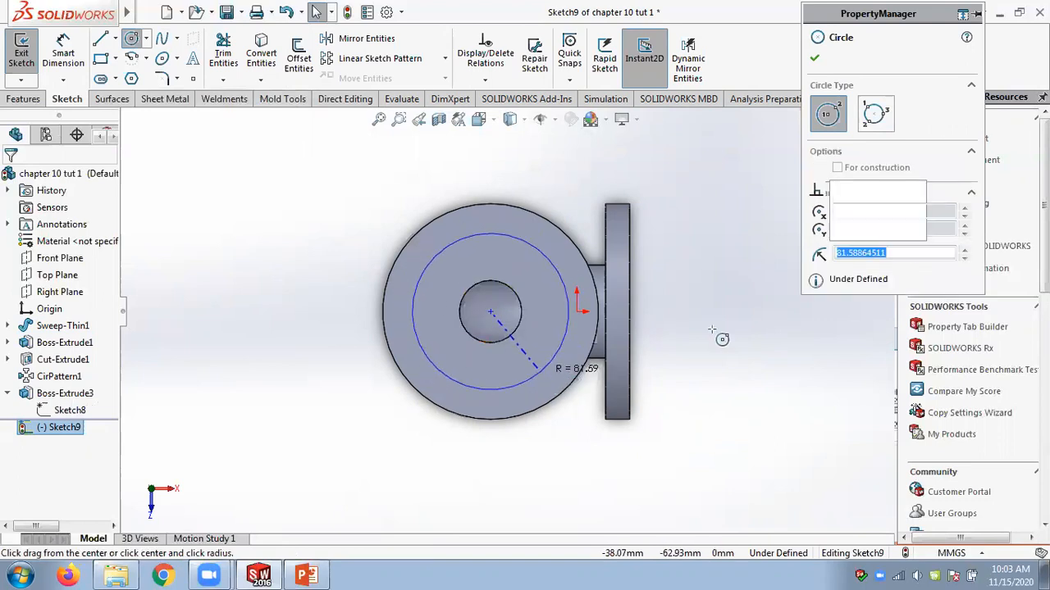
pyautogui.click(837, 331)
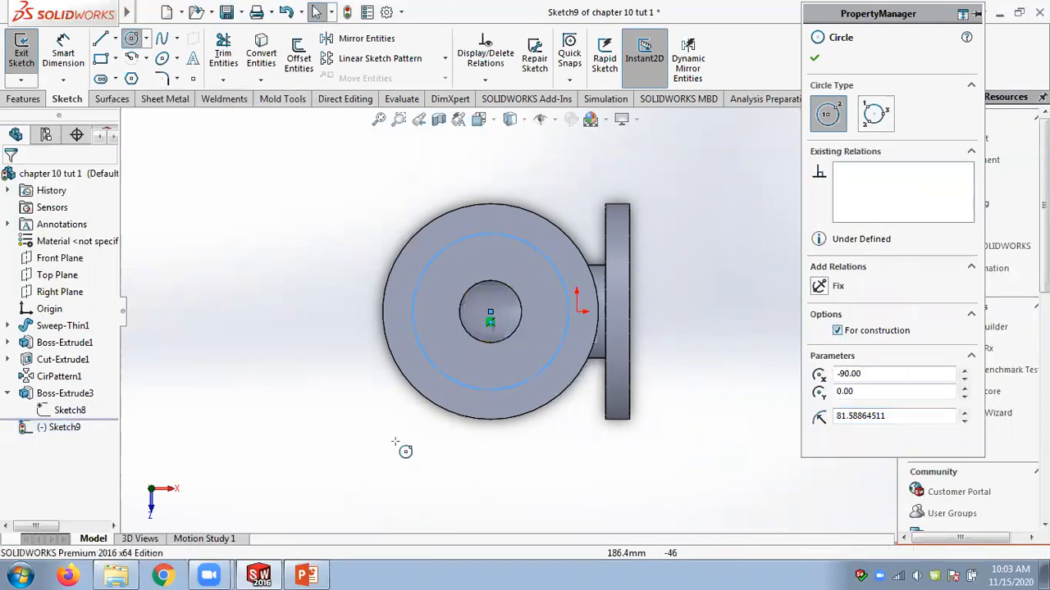
# Switch to the slide drawing to check the bolt-hole dimensions, then return to the sketch.
pyautogui.click(297, 575)
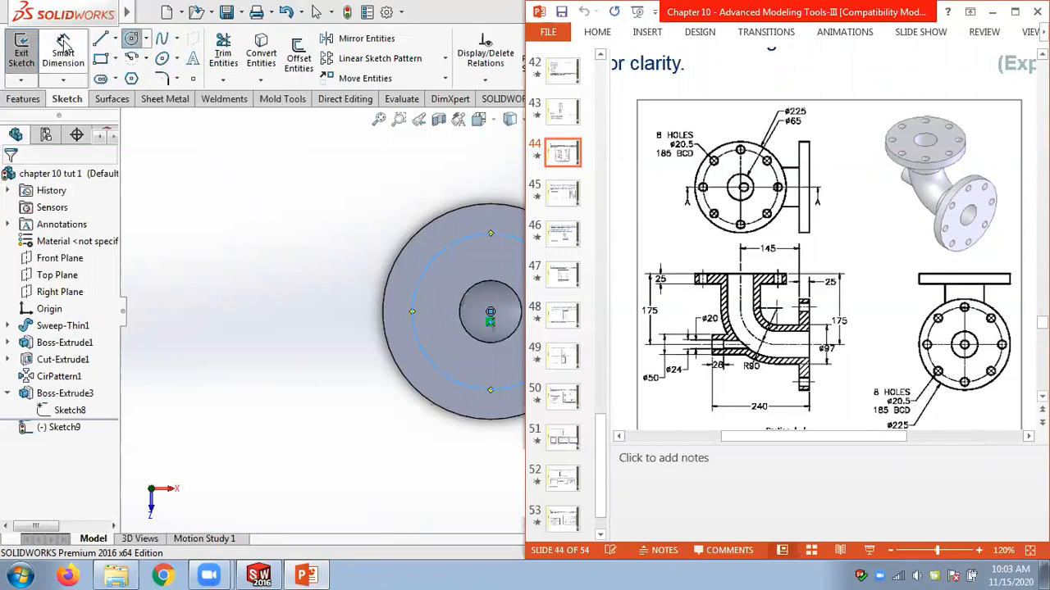
pyautogui.click(259, 189)
pyautogui.click(419, 277)
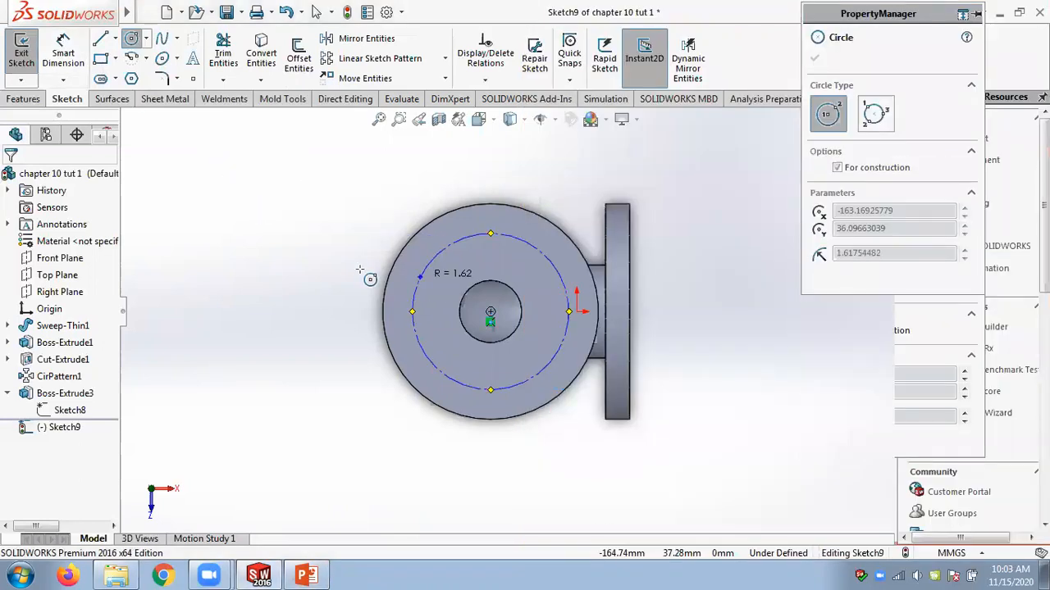
pyautogui.press('Escape')
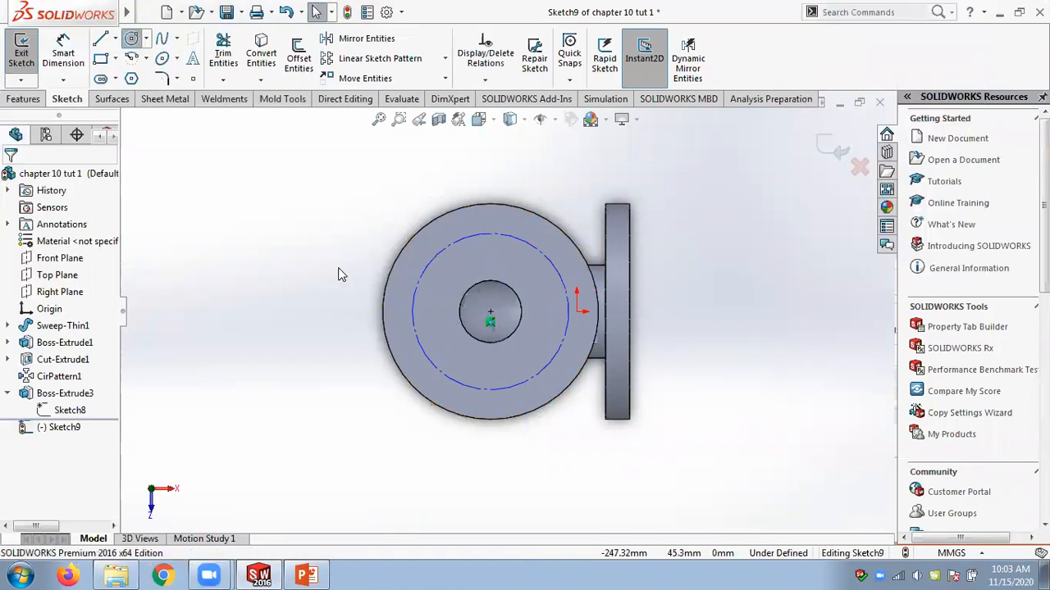
# Dimension the construction circle's diameter as 185 mm.
pyautogui.click(426, 266)
pyautogui.click(340, 259)
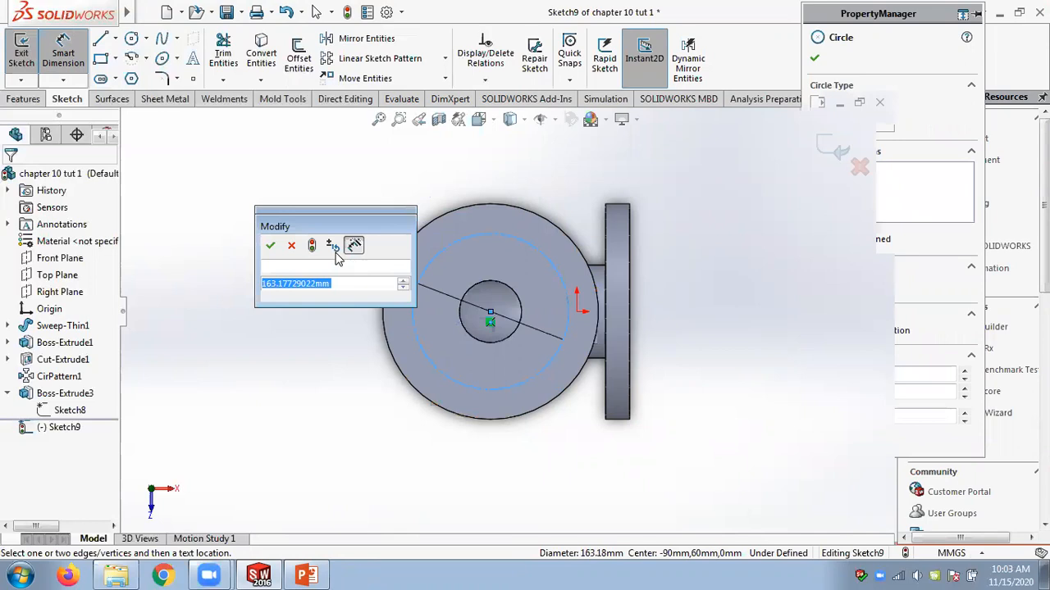
pyautogui.write('185')
pyautogui.press('Return')
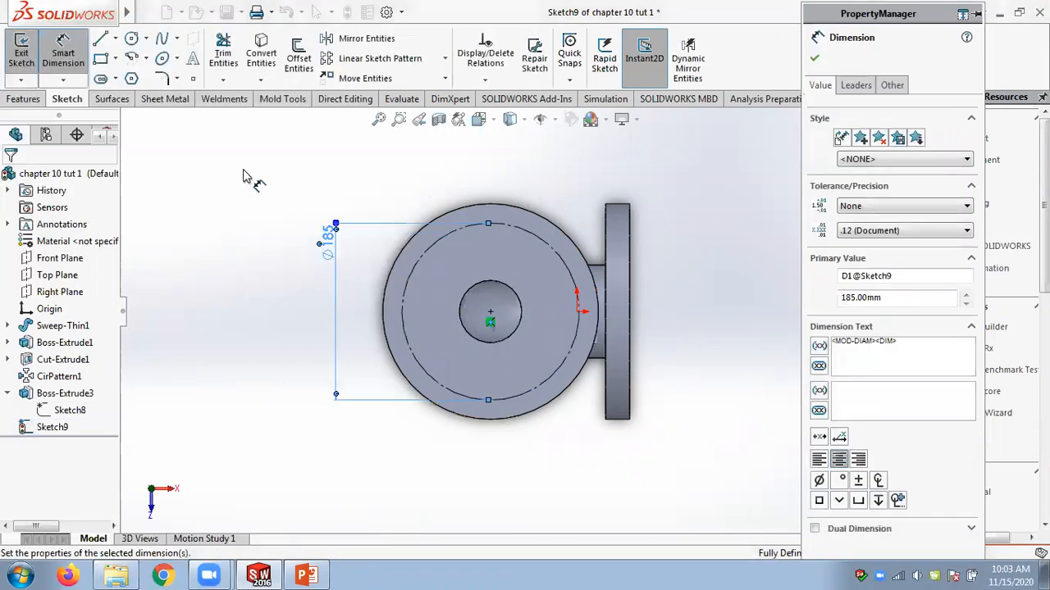
# Draw a bolt-hole circle on the construction circle's top point and set its diameter to 20.5 mm.
pyautogui.click(132, 39)
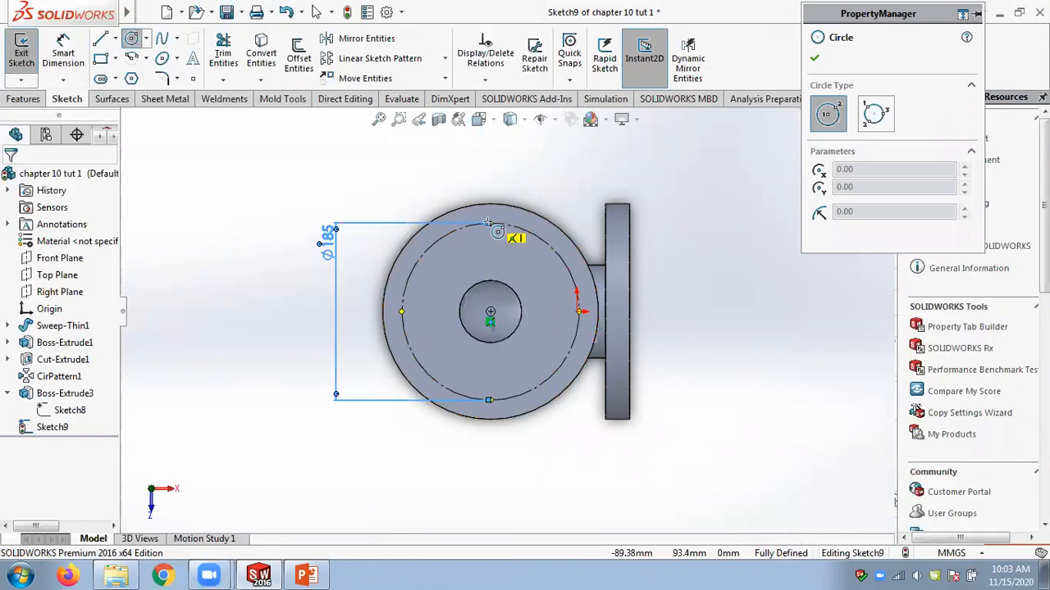
pyautogui.click(488, 222)
pyautogui.click(506, 223)
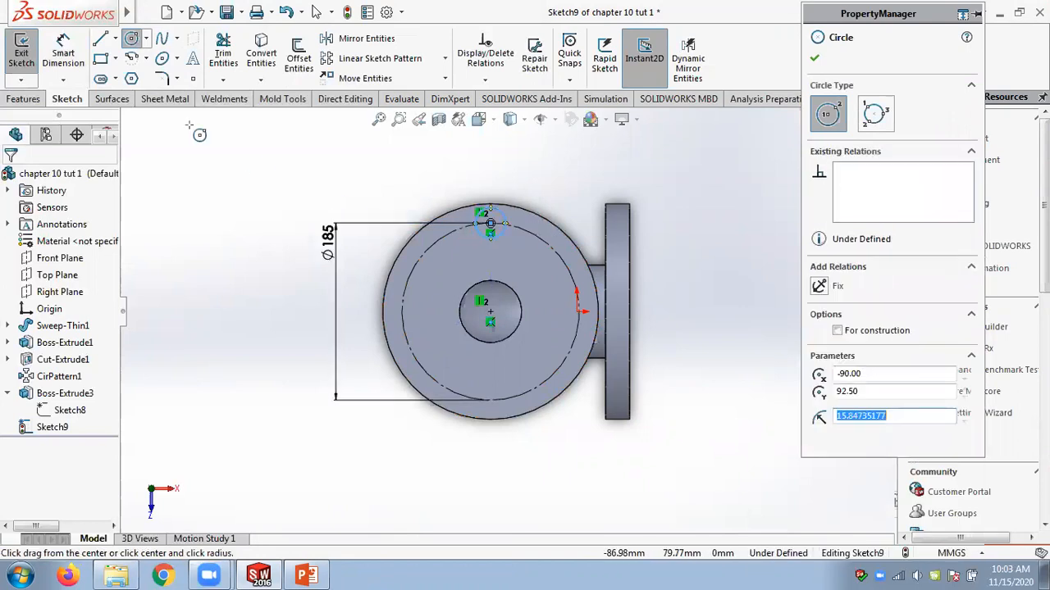
pyautogui.press('Escape')
pyautogui.click(516, 211)
pyautogui.click(536, 203)
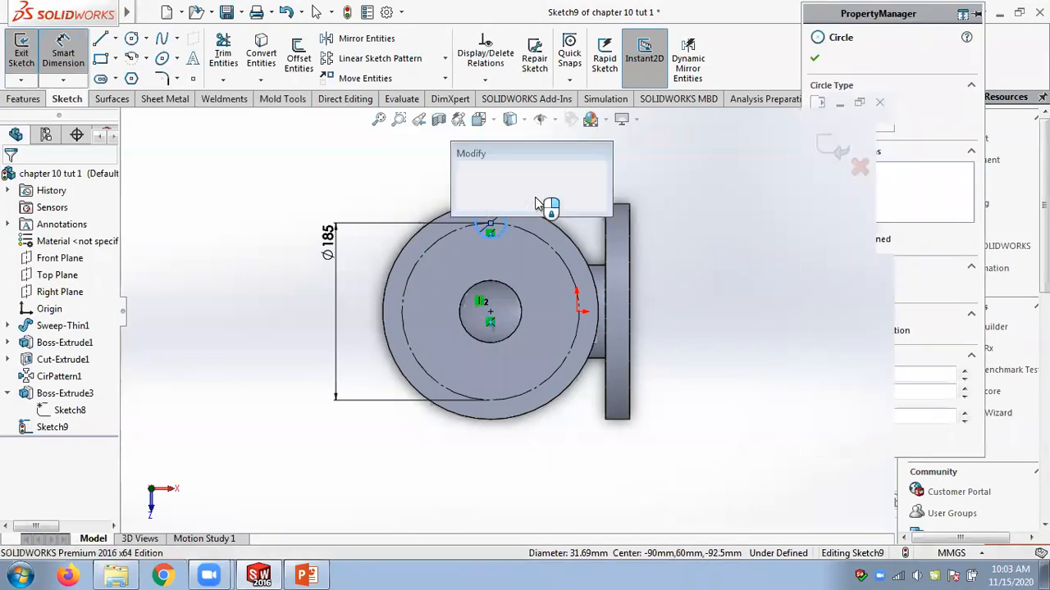
pyautogui.write('20.5')
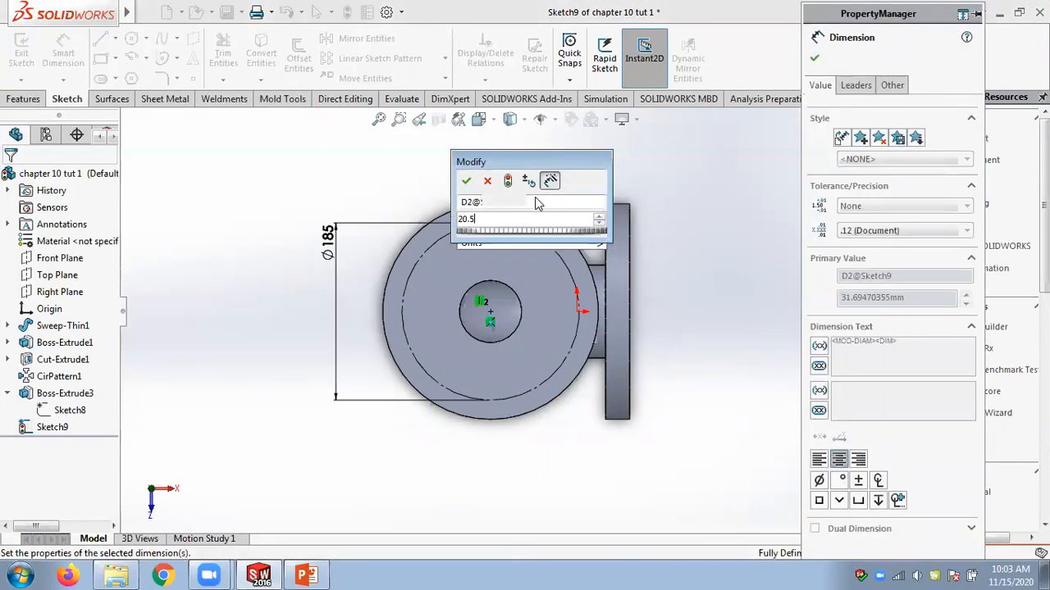
pyautogui.press('Return')
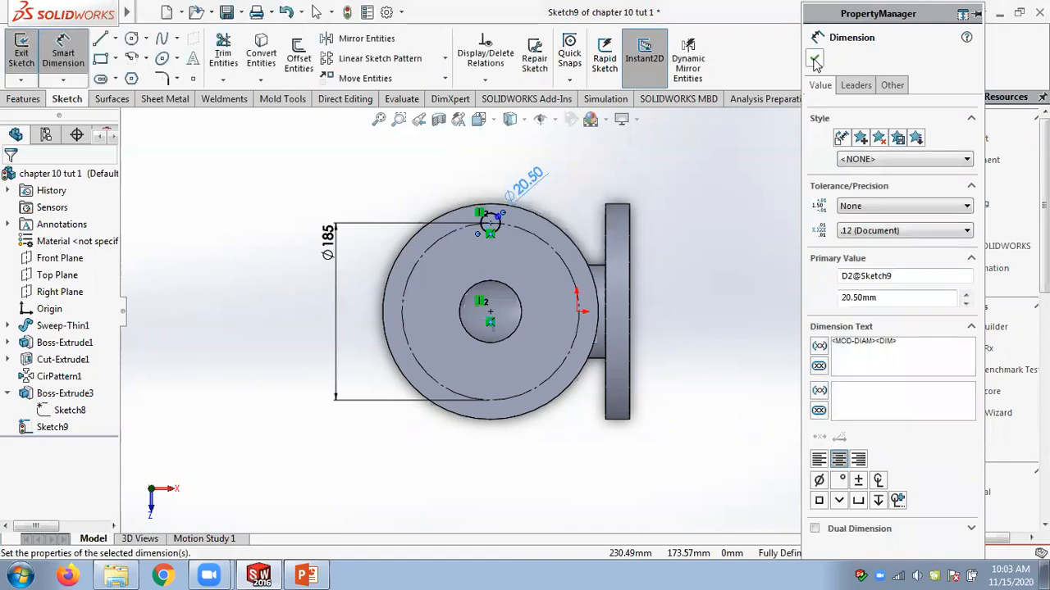
# Cut the 20.5 mm bolt-hole sketch through the top flange with the Up To Next end condition.
pyautogui.press('Escape')
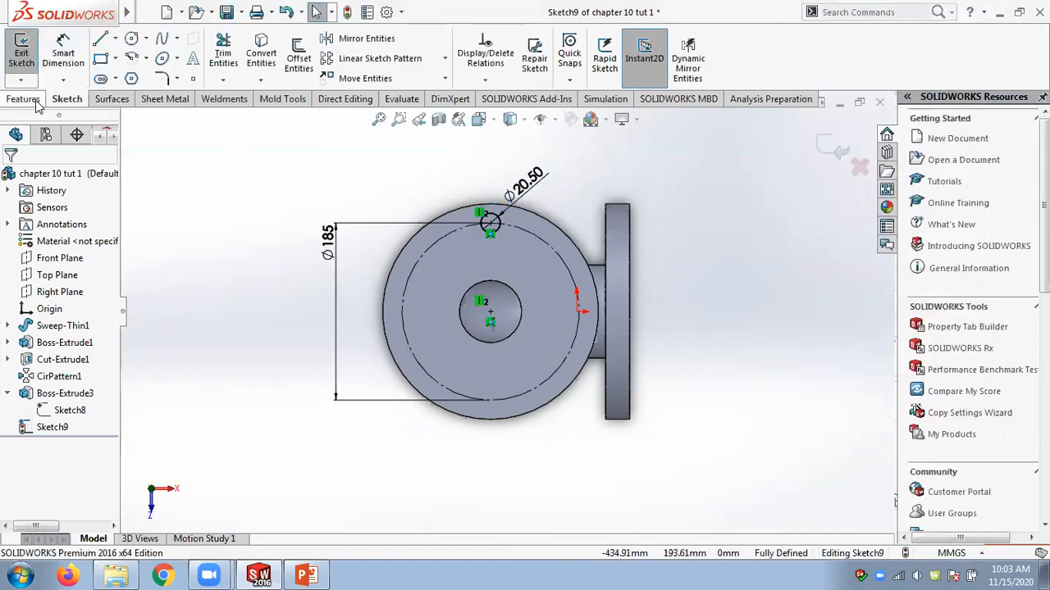
pyautogui.click(25, 98)
pyautogui.click(233, 58)
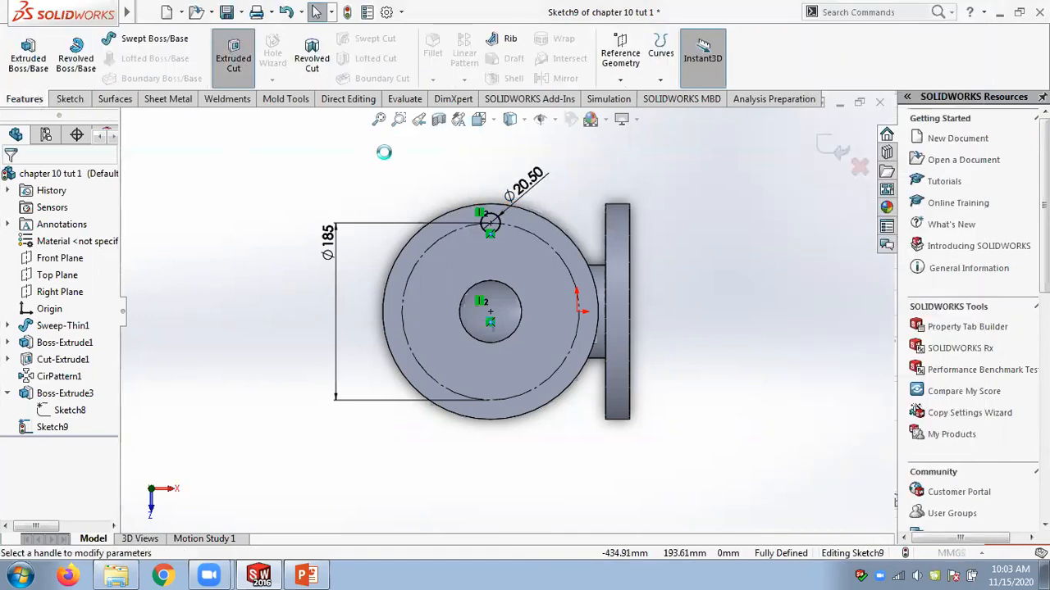
pyautogui.click(875, 150)
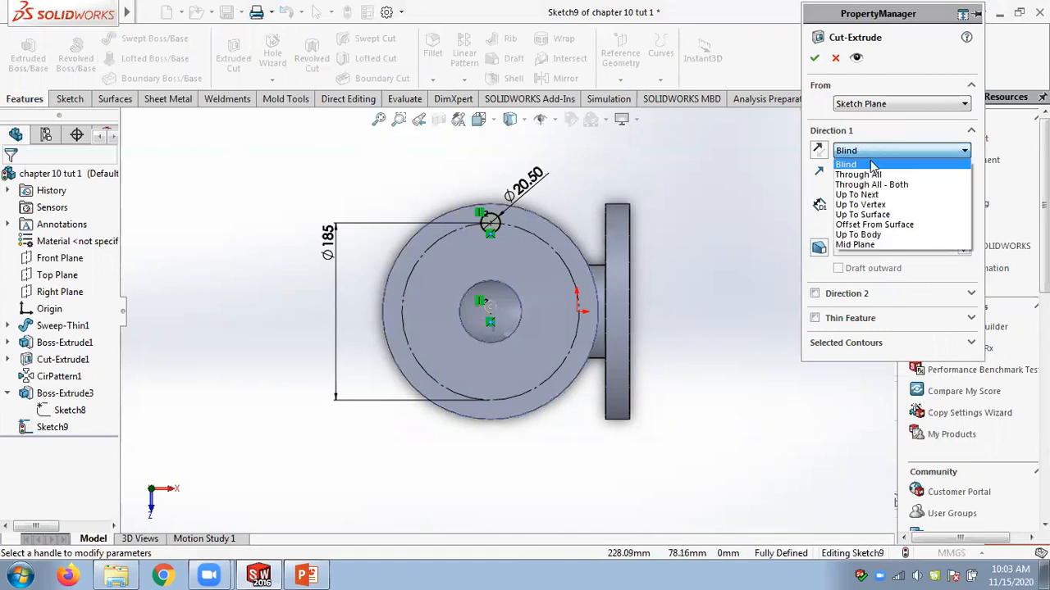
pyautogui.click(856, 187)
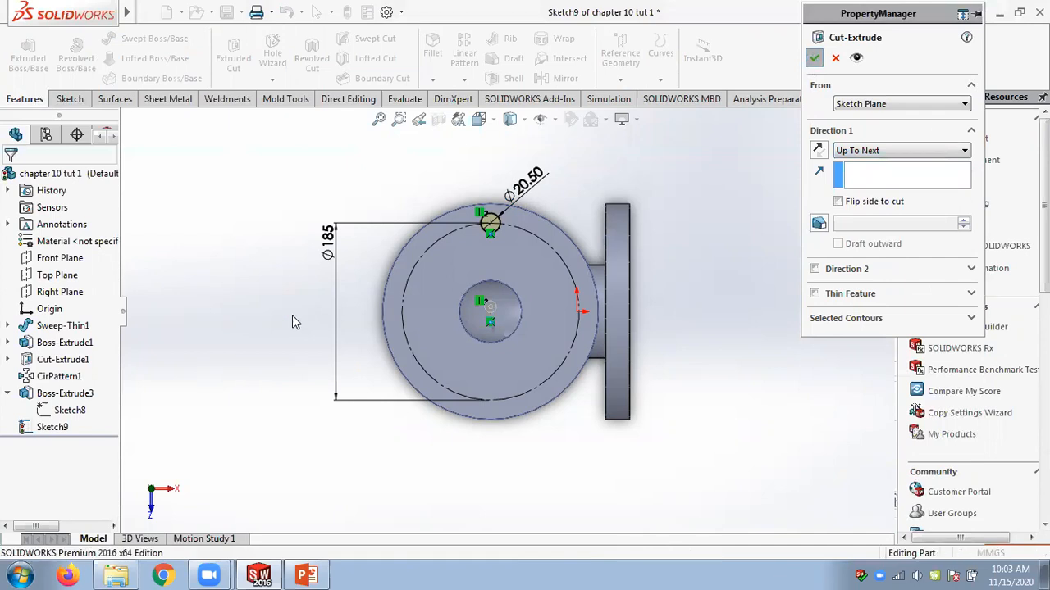
pyautogui.press('Return')
# Circular-pattern the bolt-hole cut eight times with equal spacing over 360° around the top flange's bore.
pyautogui.moveTo(292, 315); pyautogui.dragTo(283, 243, button='middle')
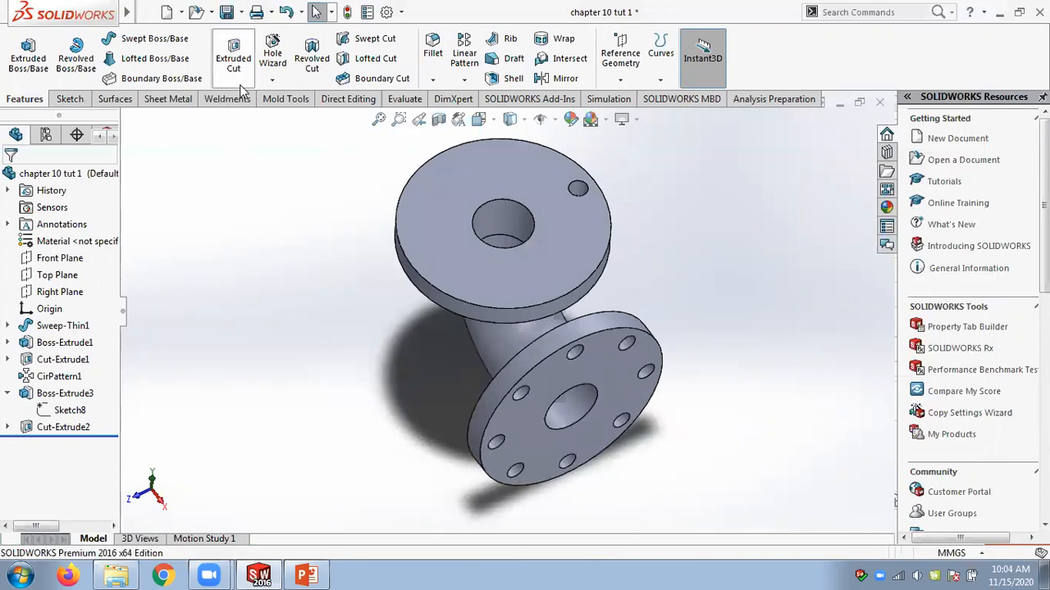
pyautogui.click(463, 83)
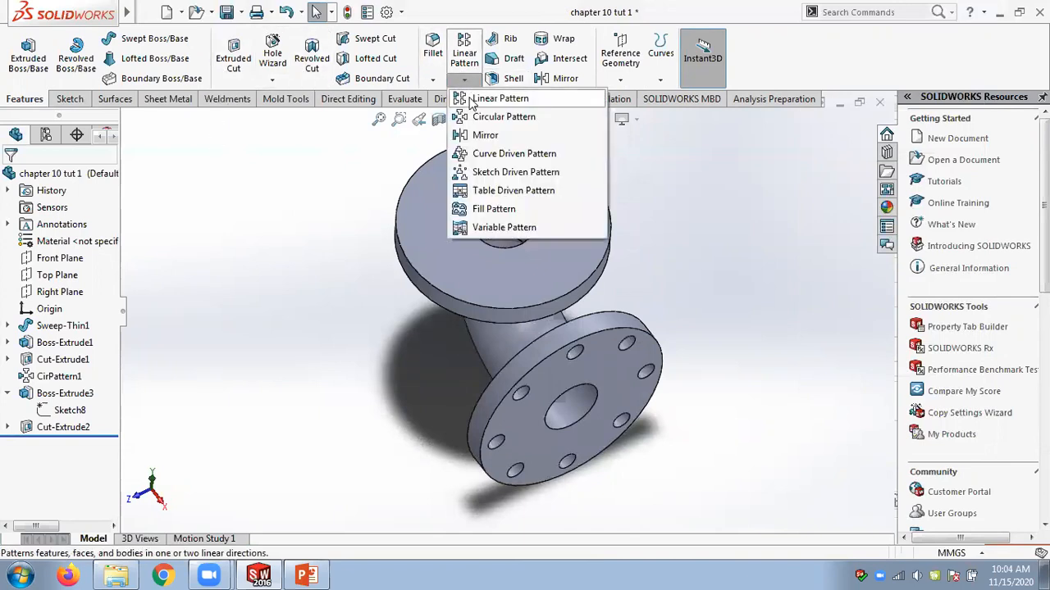
pyautogui.click(485, 116)
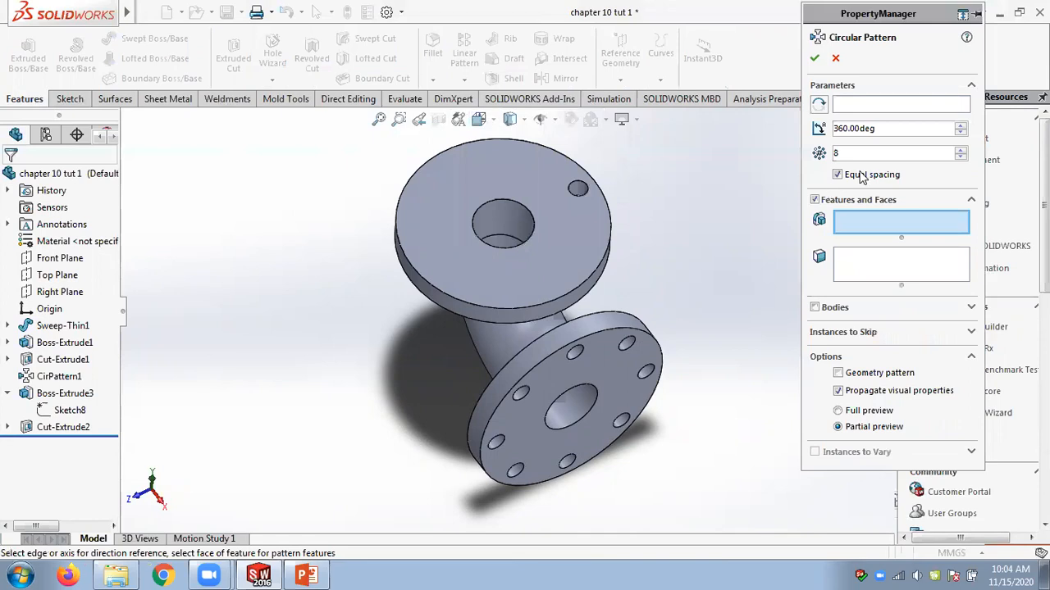
pyautogui.click(837, 107)
pyautogui.click(501, 215)
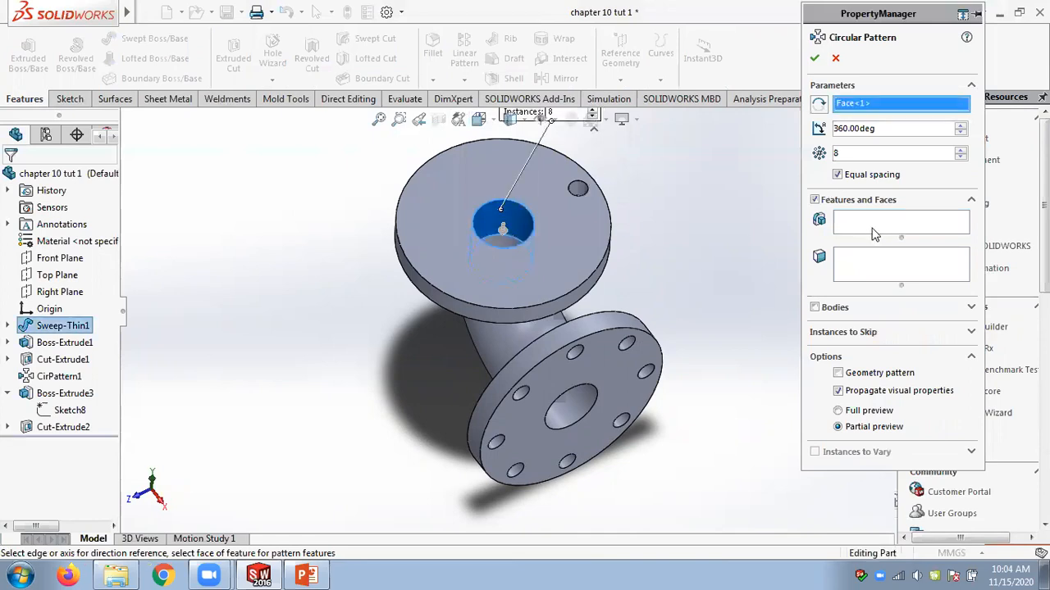
pyautogui.click(578, 190)
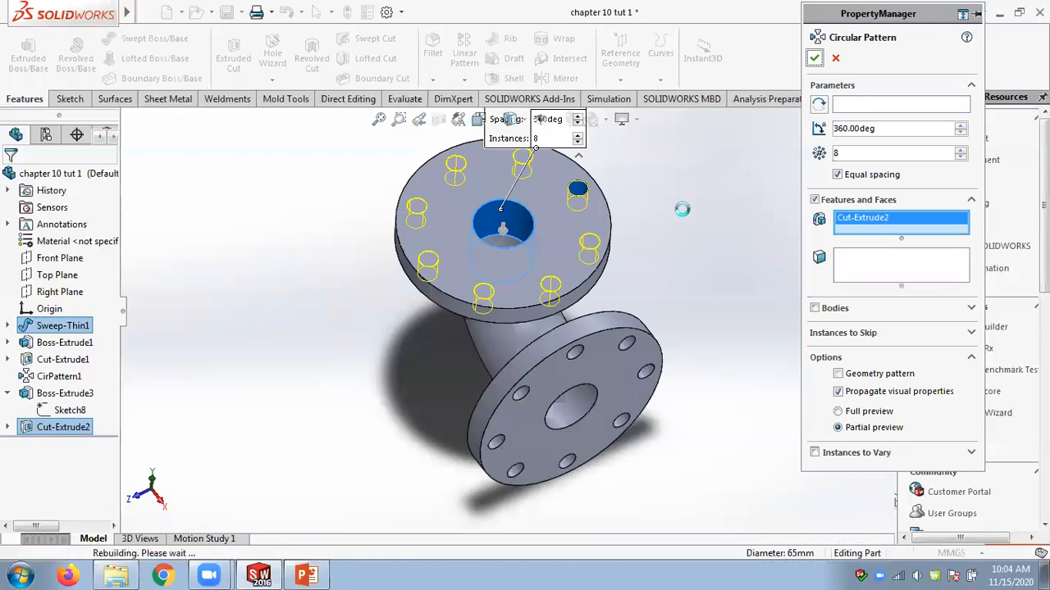
pyautogui.moveTo(699, 312); pyautogui.dragTo(754, 342, button='middle')
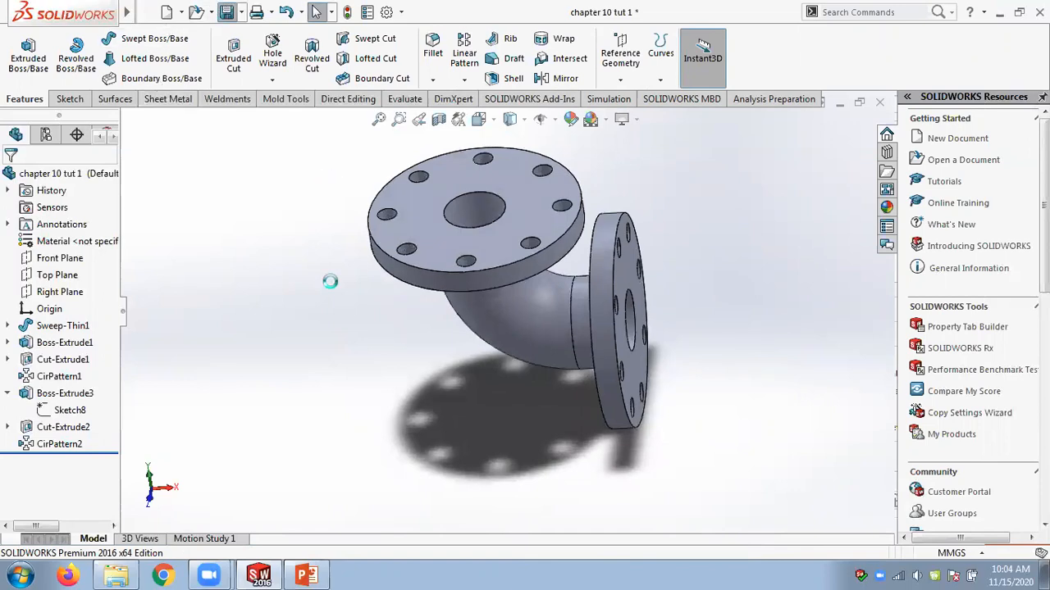
# Switch to the slide drawing to check the pipe dimensions, then return to the model.
pyautogui.click(306, 575)
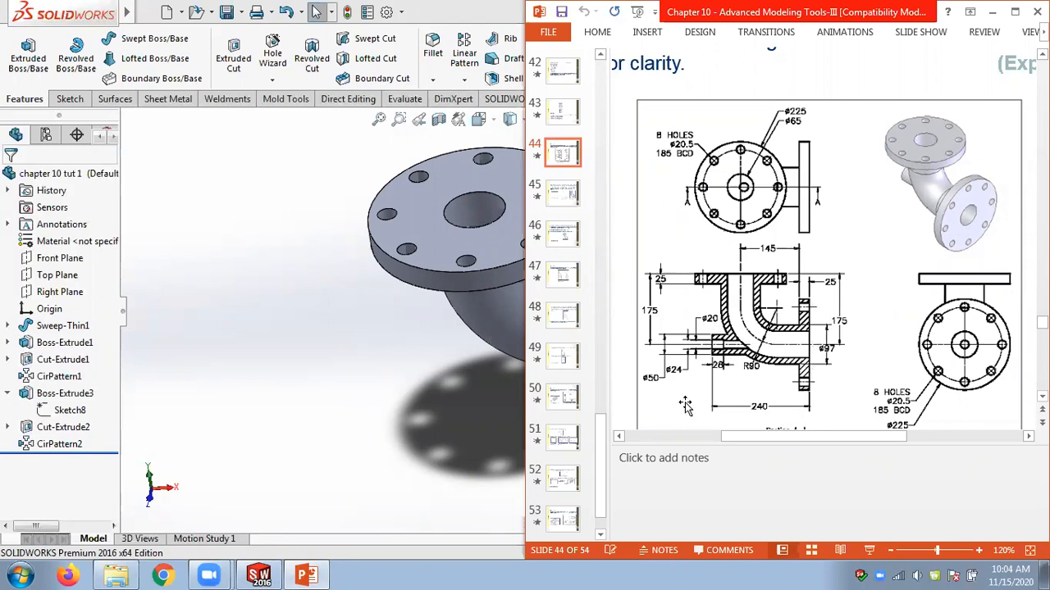
pyautogui.click(410, 395)
pyautogui.moveTo(410, 395); pyautogui.dragTo(396, 335, button='middle')
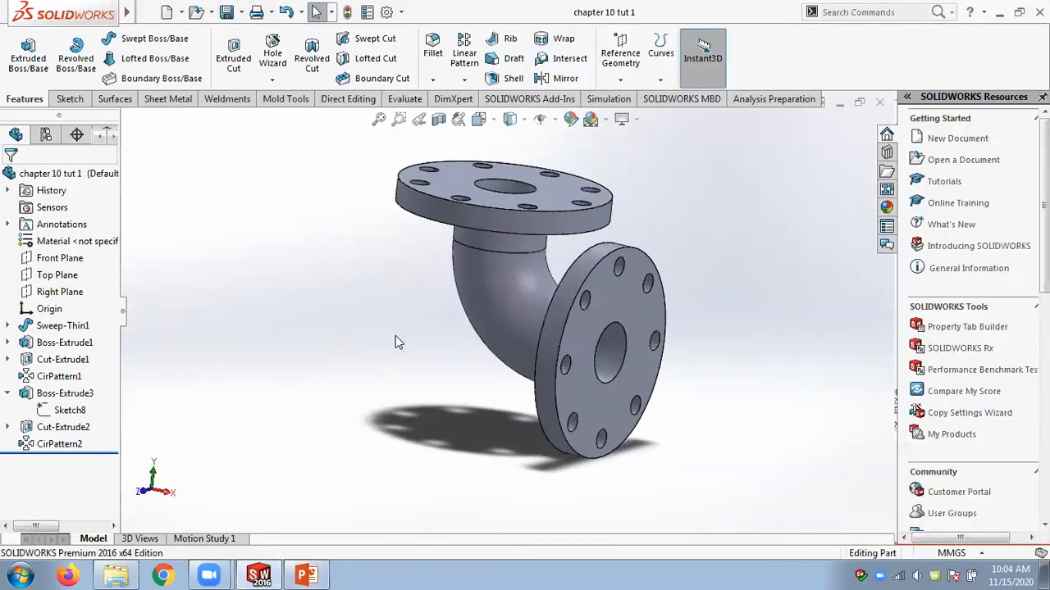
# Create a reference plane offset 240 mm from the side flange's outer face, flipped toward the top flange.
pyautogui.click(620, 79)
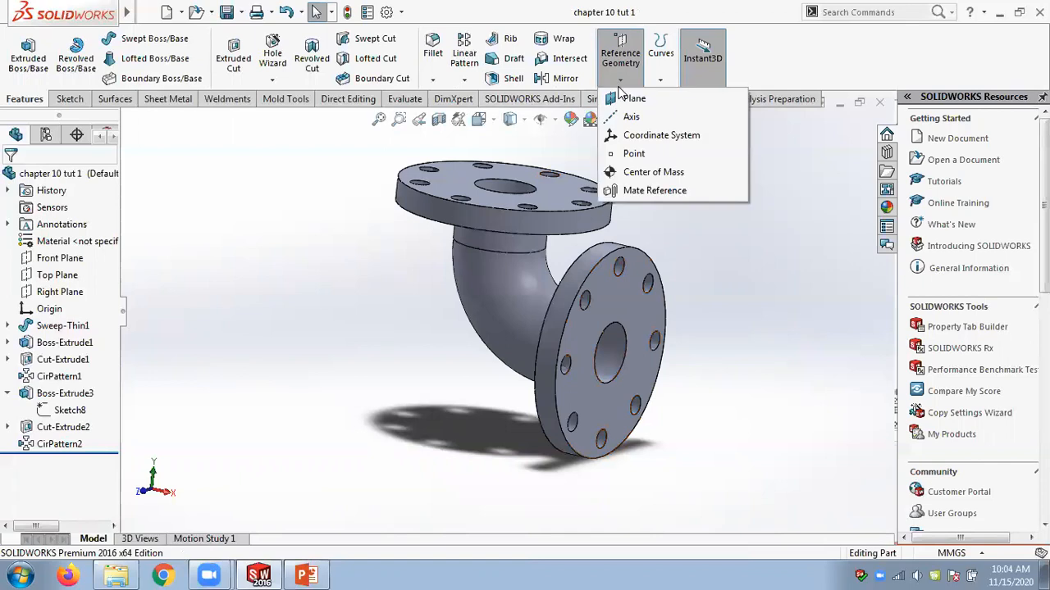
pyautogui.click(628, 101)
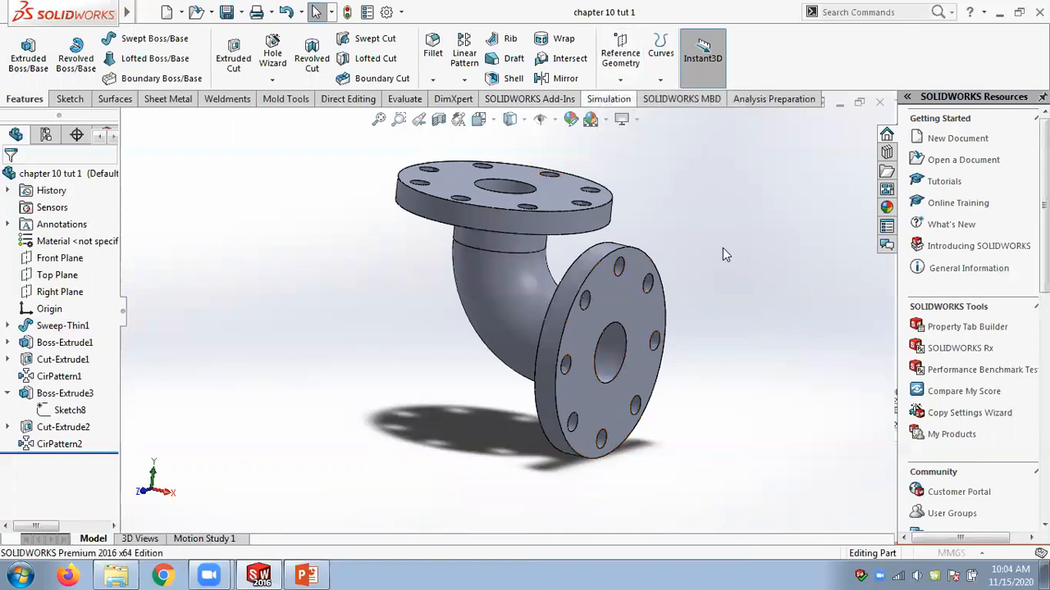
pyautogui.click(633, 371)
pyautogui.write('240')
pyautogui.press('Return')
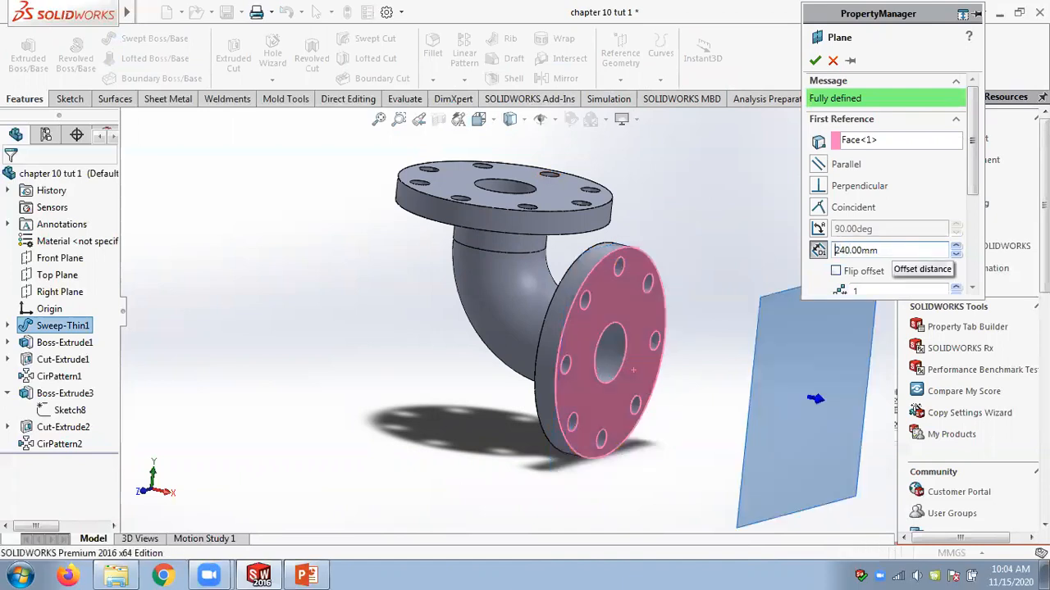
pyautogui.click(835, 271)
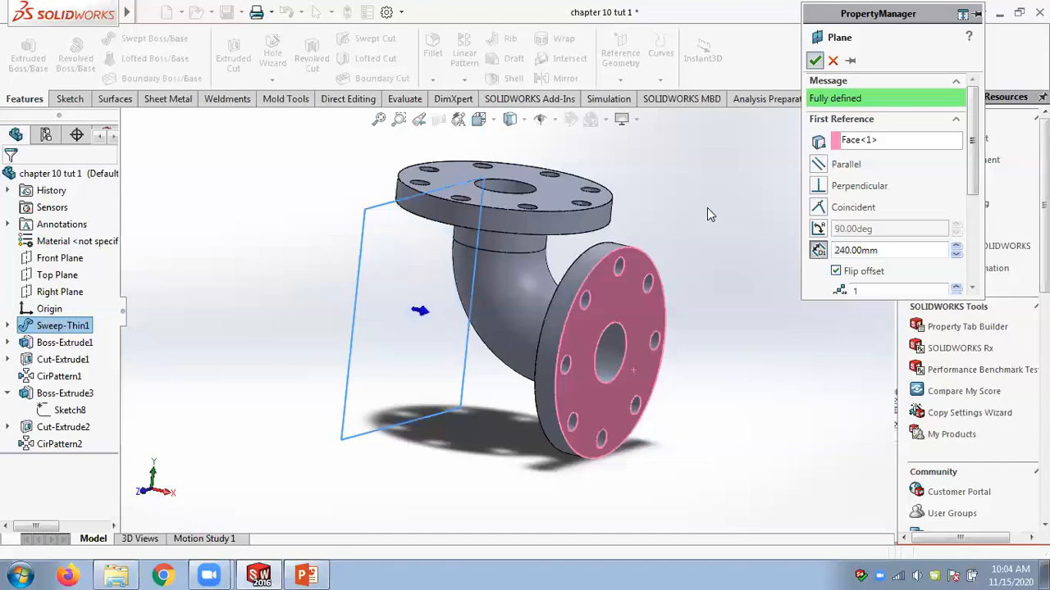
pyautogui.press('Return')
# Start a new sketch on the offset plane and orient the view normal to it.
pyautogui.moveTo(386, 323)
pyautogui.mouseDown(button='middle')
pyautogui.moveTo(370, 236)
pyautogui.moveTo(365, 252)
pyautogui.moveTo(402, 235)
pyautogui.moveTo(422, 281)
pyautogui.moveTo(375, 309)
pyautogui.mouseUp(button='middle')
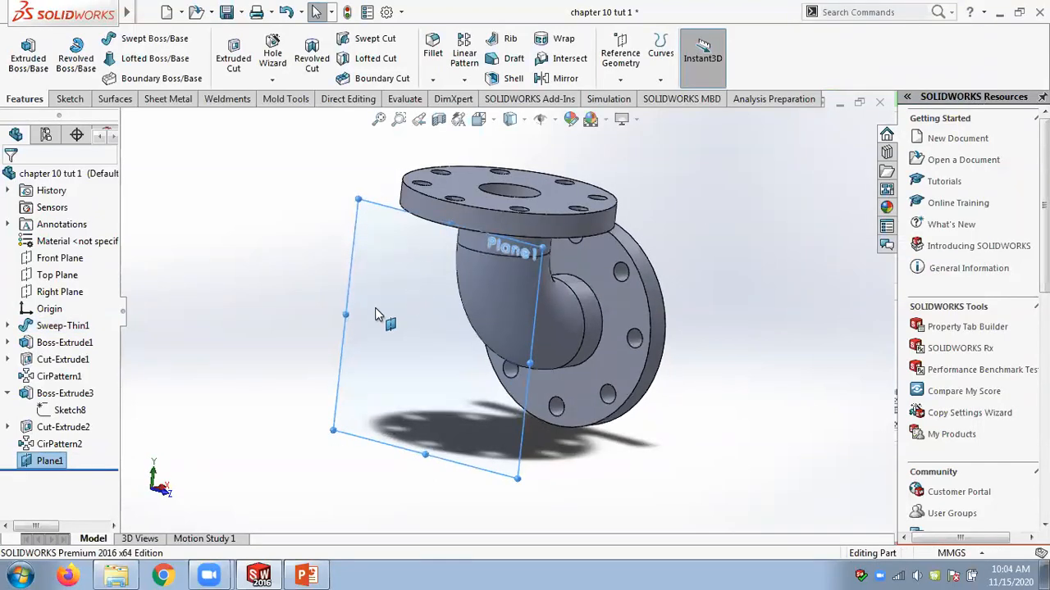
pyautogui.click(374, 310)
pyautogui.click(433, 261)
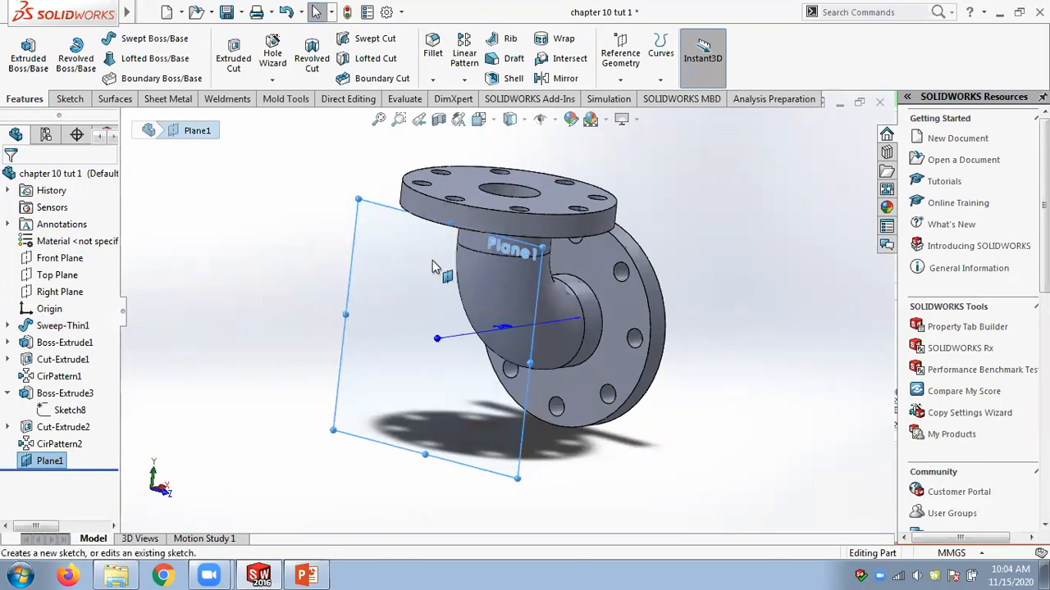
pyautogui.click(70, 478)
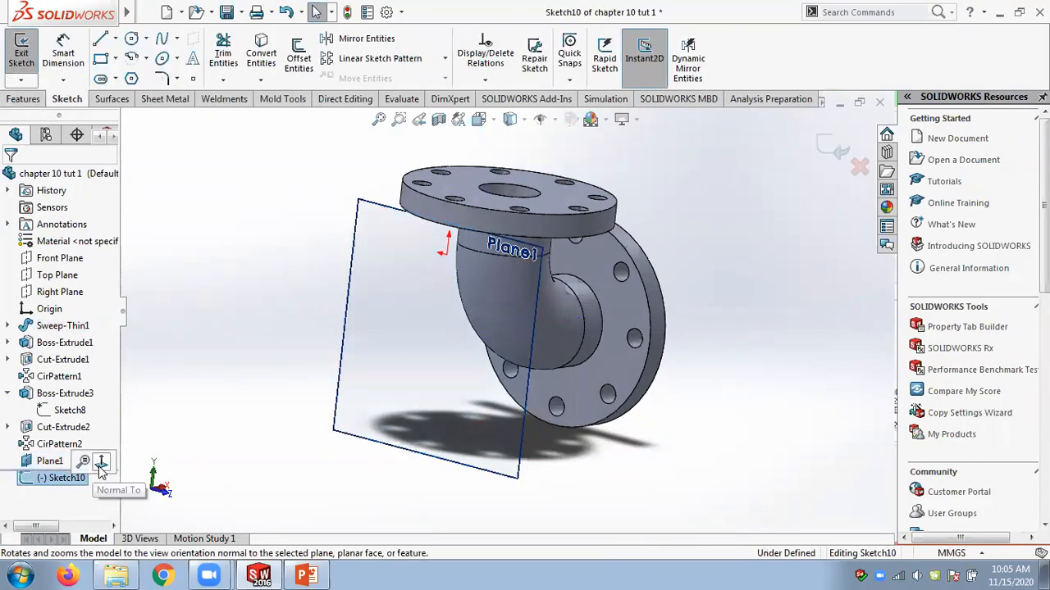
pyautogui.click(100, 474)
pyautogui.click(79, 479)
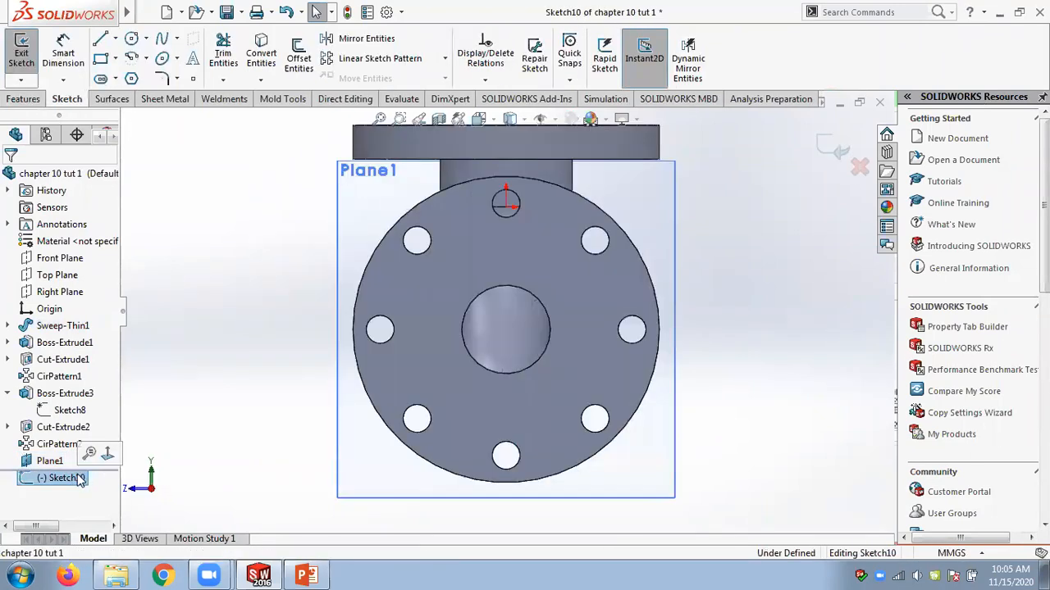
pyautogui.click(29, 482)
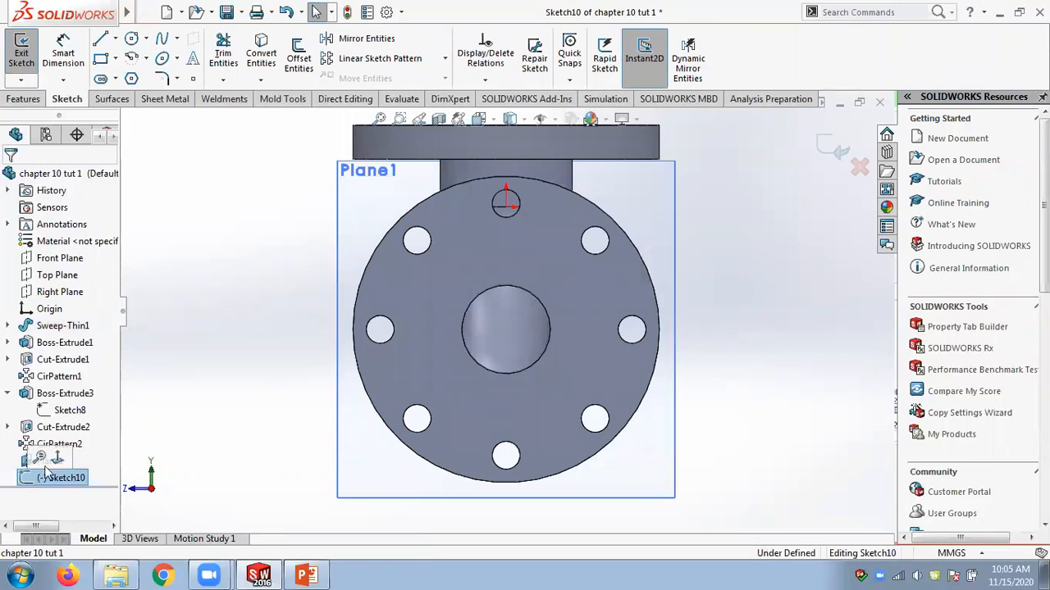
pyautogui.click(58, 468)
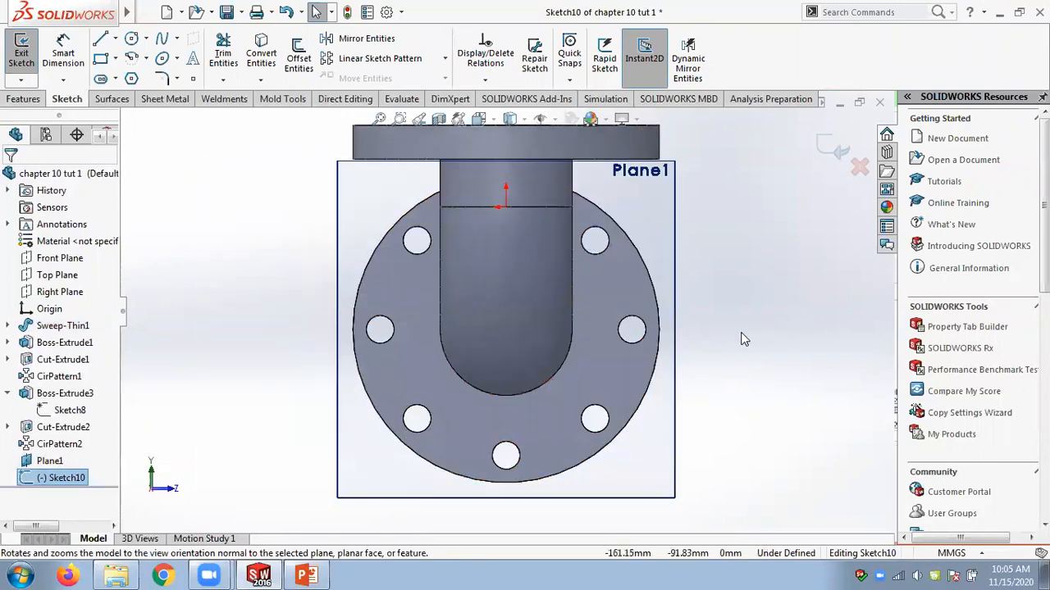
# Draw a circle centred below the sketch origin on the plane and set its diameter to 50 mm.
pyautogui.click(306, 577)
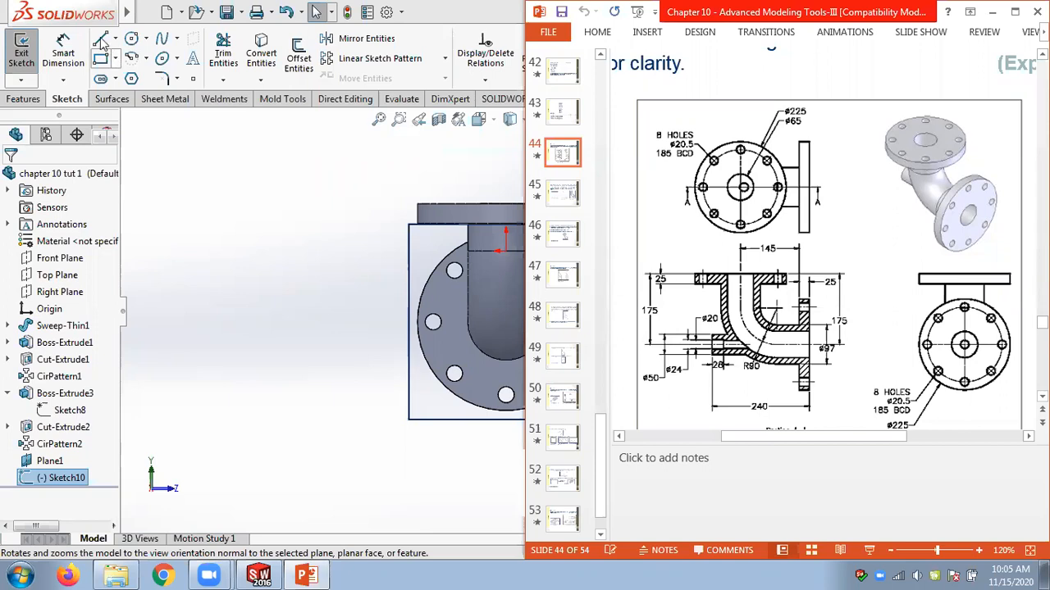
pyautogui.click(131, 39)
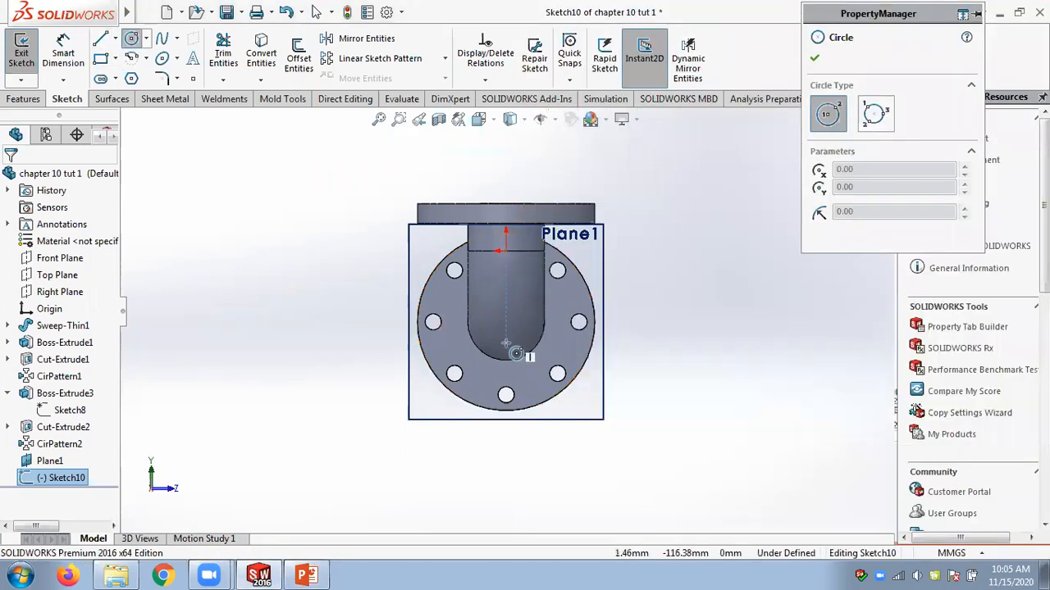
pyautogui.click(506, 322)
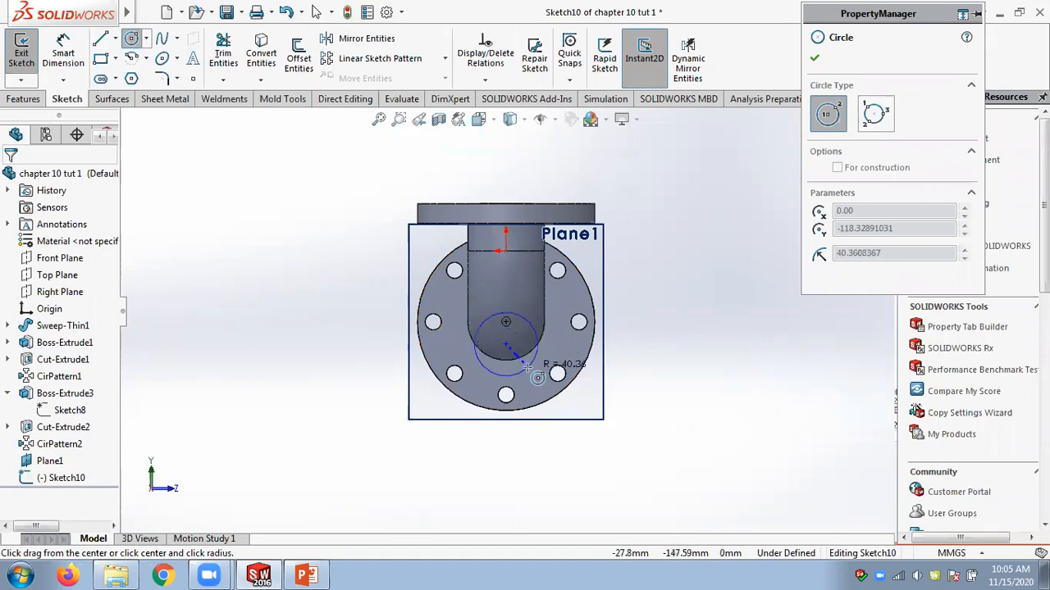
pyautogui.click(529, 368)
pyautogui.click(78, 50)
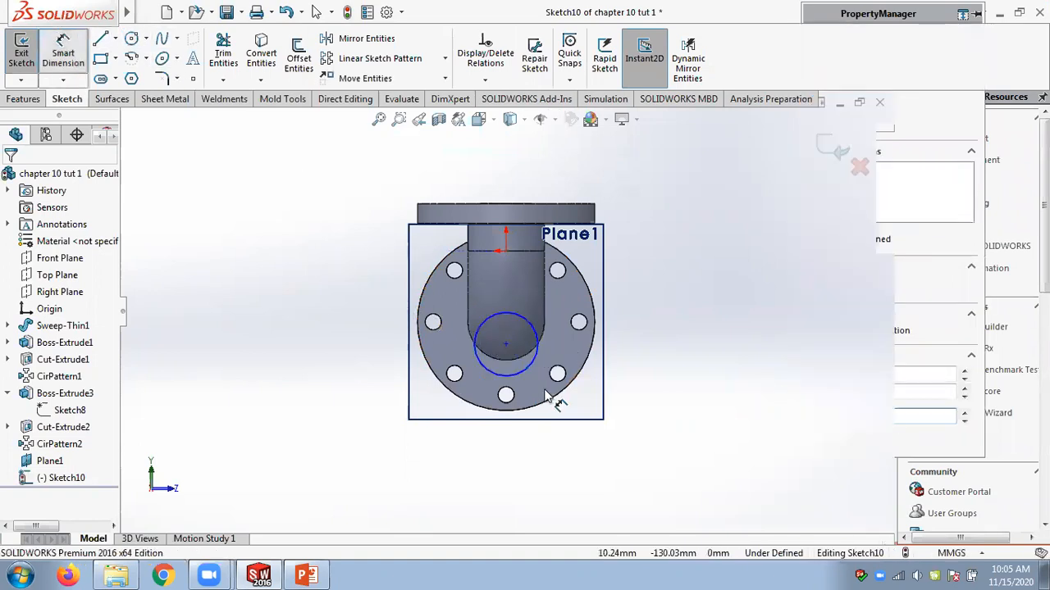
pyautogui.click(529, 367)
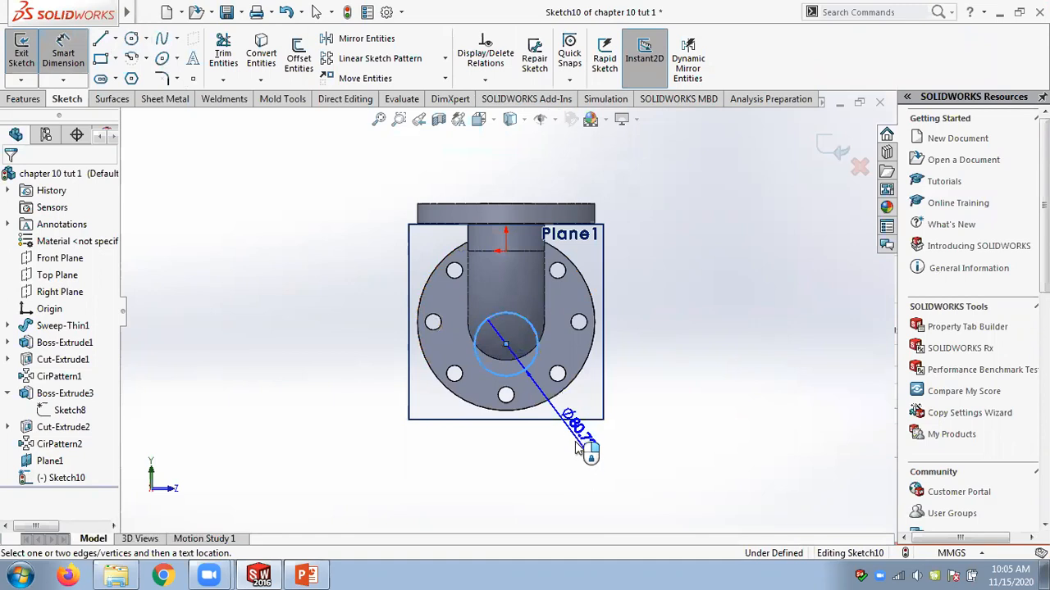
pyautogui.click(577, 437)
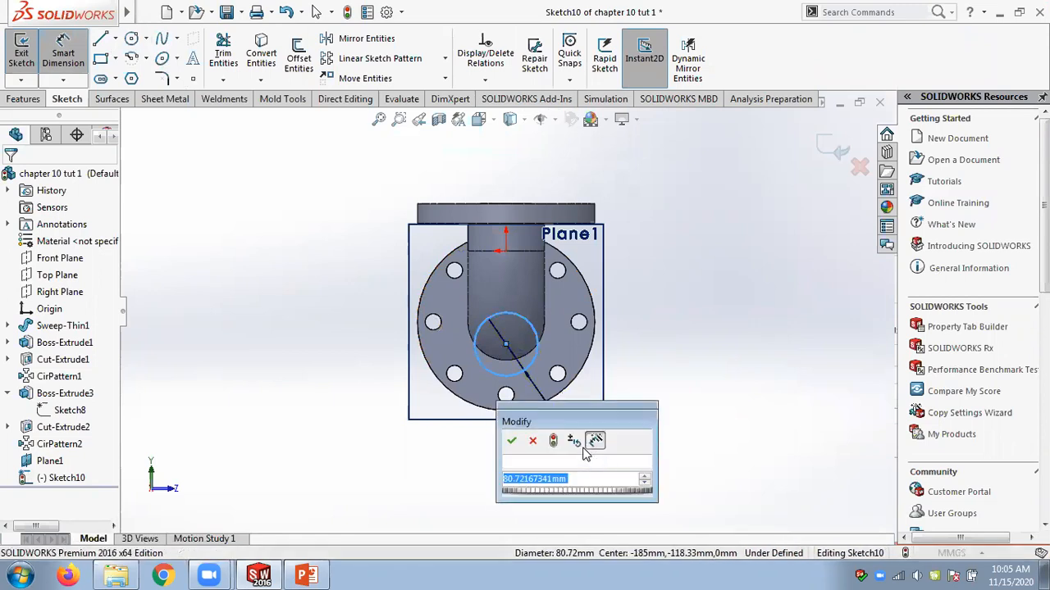
pyautogui.write('50')
pyautogui.press('Return')
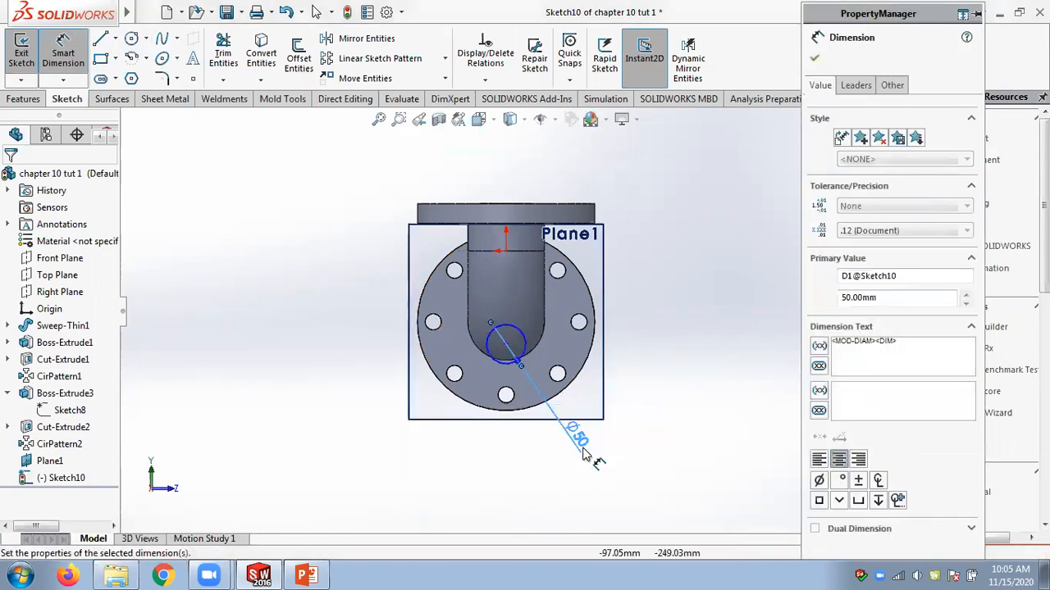
# Dimension the vertical distance from the top flange's face to the circle's centre as 175 mm.
pyautogui.click(478, 228)
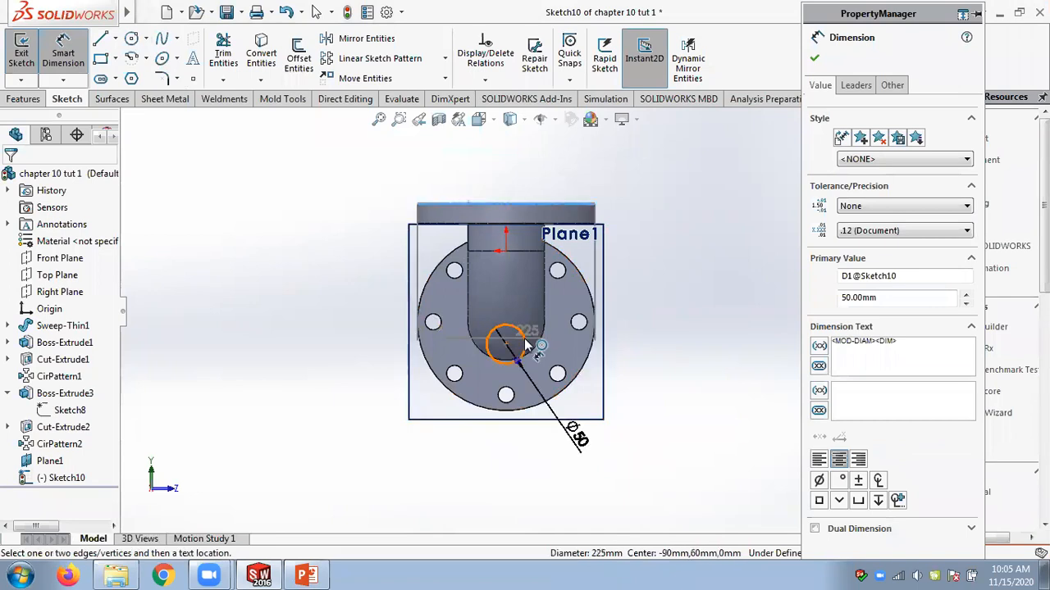
pyautogui.click(504, 345)
pyautogui.click(368, 296)
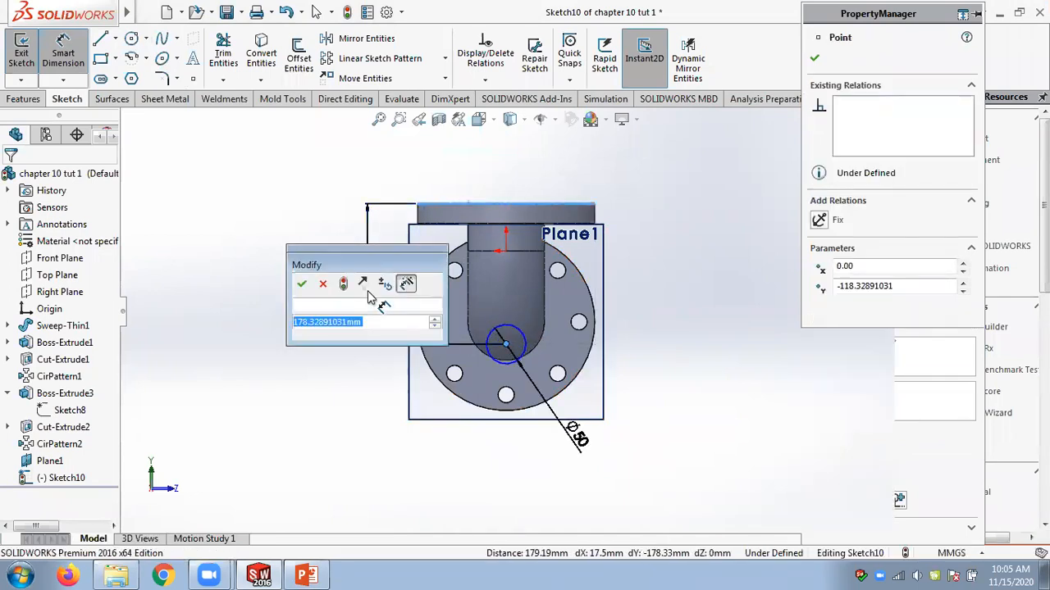
pyautogui.write('175')
pyautogui.press('Return')
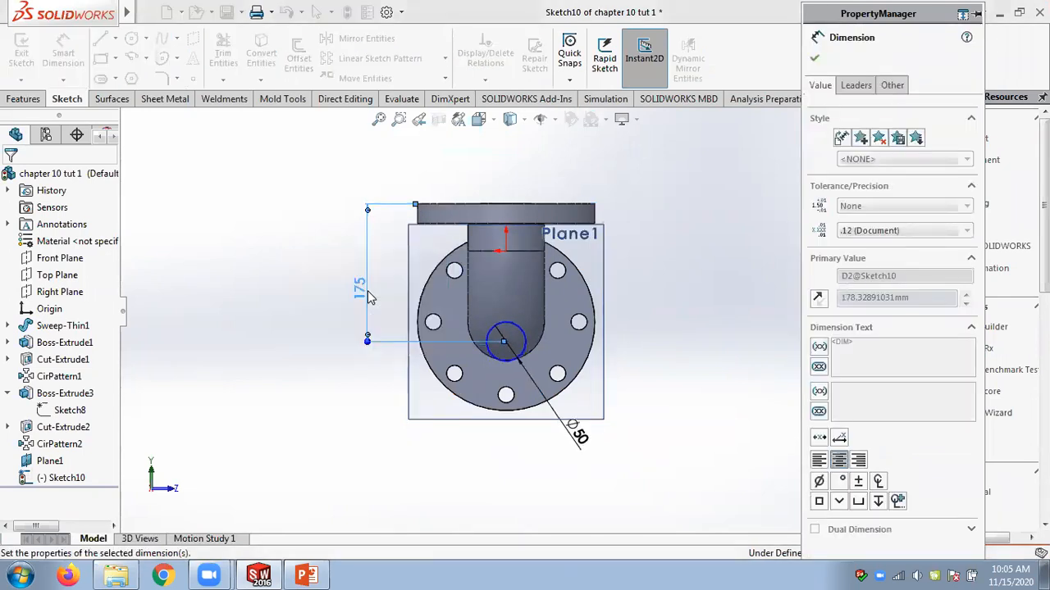
pyautogui.press('Escape')
# Compare the sketched circle with the slide drawing's section view.
pyautogui.moveTo(696, 249); pyautogui.dragTo(625, 268, button='middle')
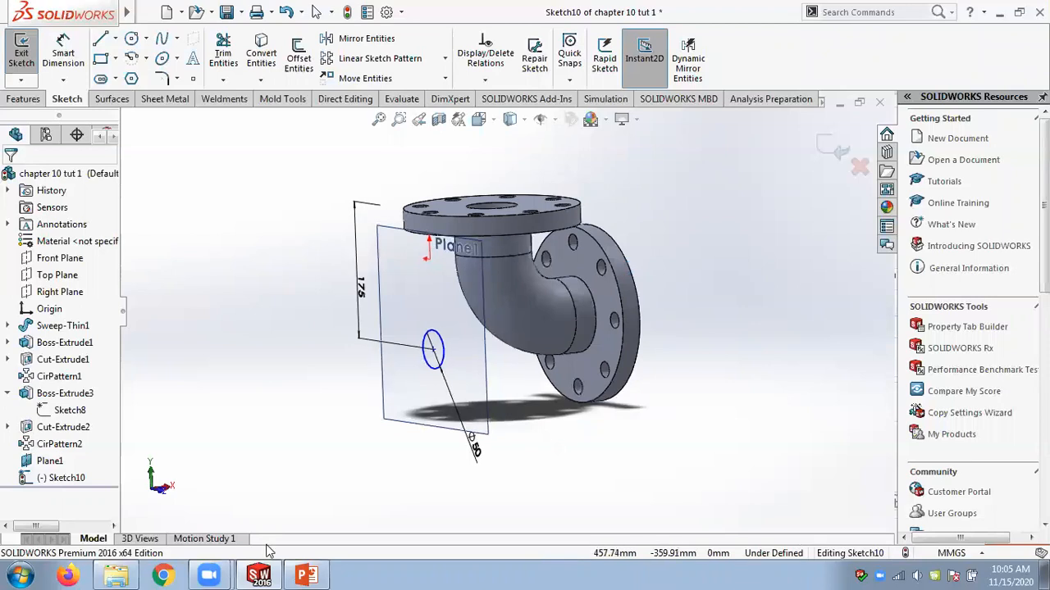
pyautogui.click(308, 574)
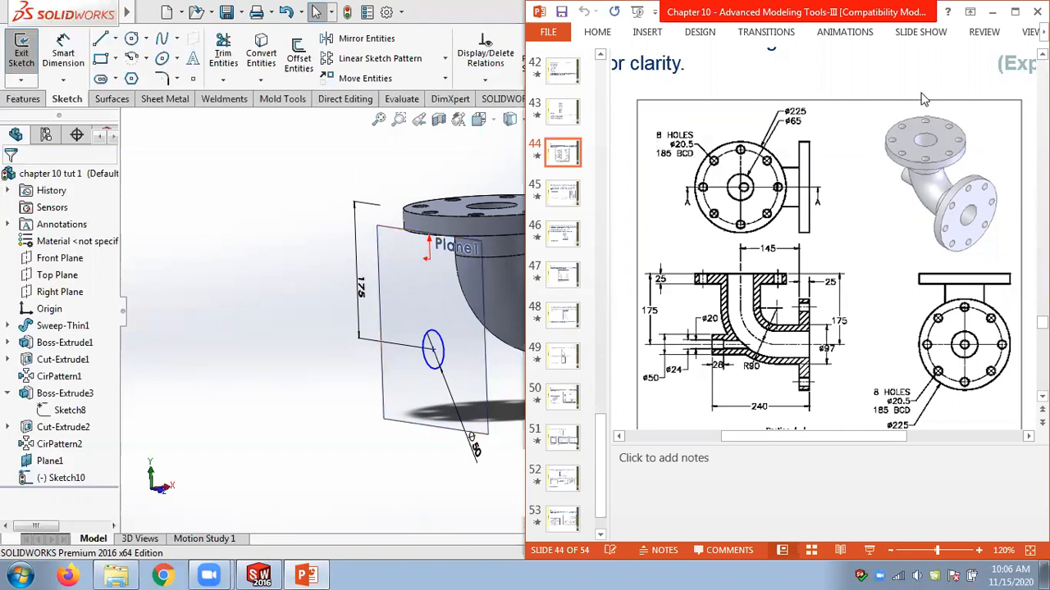
pyautogui.click(318, 237)
pyautogui.scroll(3, 320, 237)
pyautogui.moveTo(320, 237)
pyautogui.mouseDown(button='middle')
pyautogui.moveTo(319, 223)
pyautogui.moveTo(281, 209)
pyautogui.moveTo(271, 231)
pyautogui.moveTo(300, 211)
pyautogui.moveTo(258, 369)
pyautogui.mouseUp(button='middle')
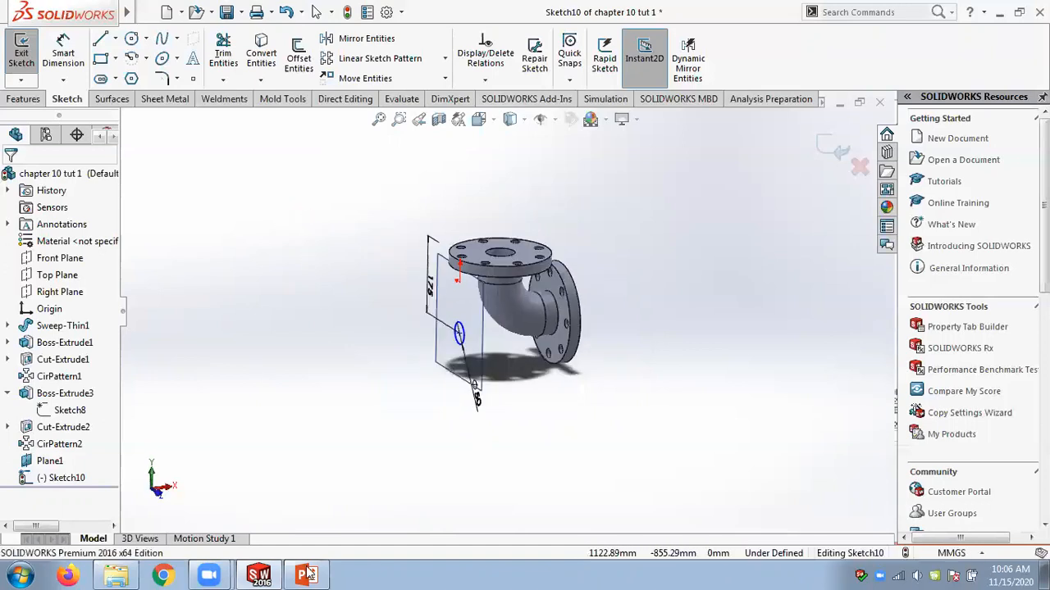
# Exit the circle sketch on the offset plane.
pyautogui.click(308, 574)
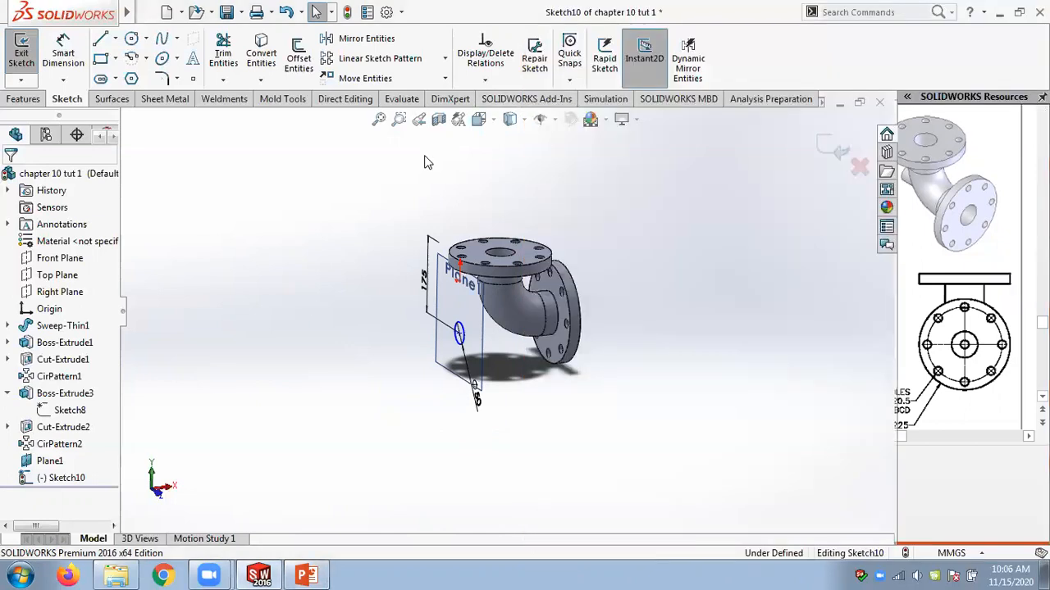
pyautogui.click(426, 162)
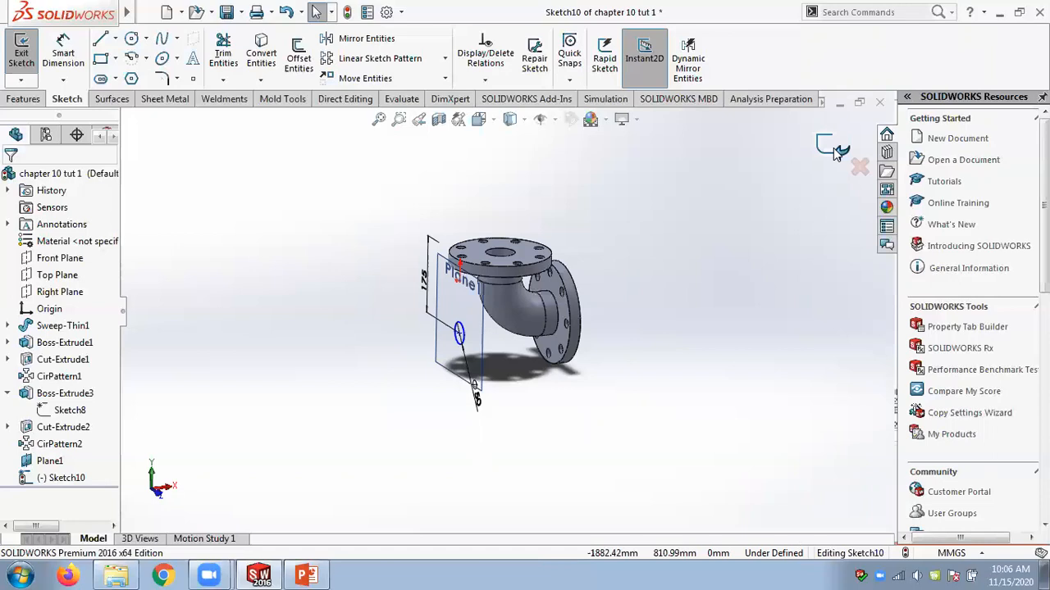
pyautogui.click(835, 150)
pyautogui.moveTo(625, 198)
pyautogui.mouseDown(button='middle')
pyautogui.moveTo(618, 178)
pyautogui.moveTo(620, 187)
pyautogui.mouseUp(button='middle')
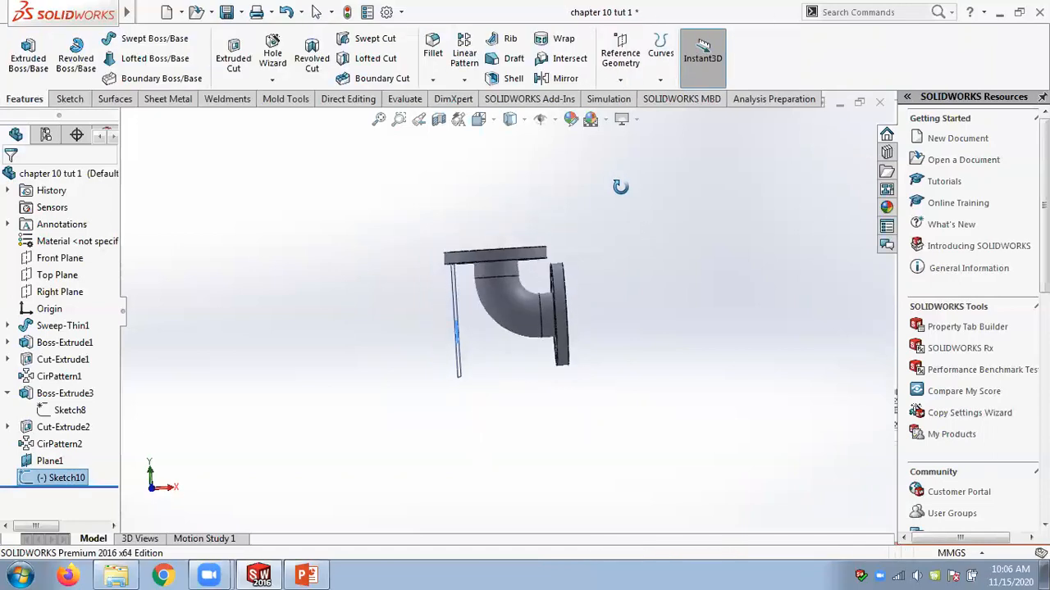
# Inspect the elbow, top flange and sketched circle in wireframe and shaded styles, comparing them with the slide drawing.
pyautogui.click(518, 261)
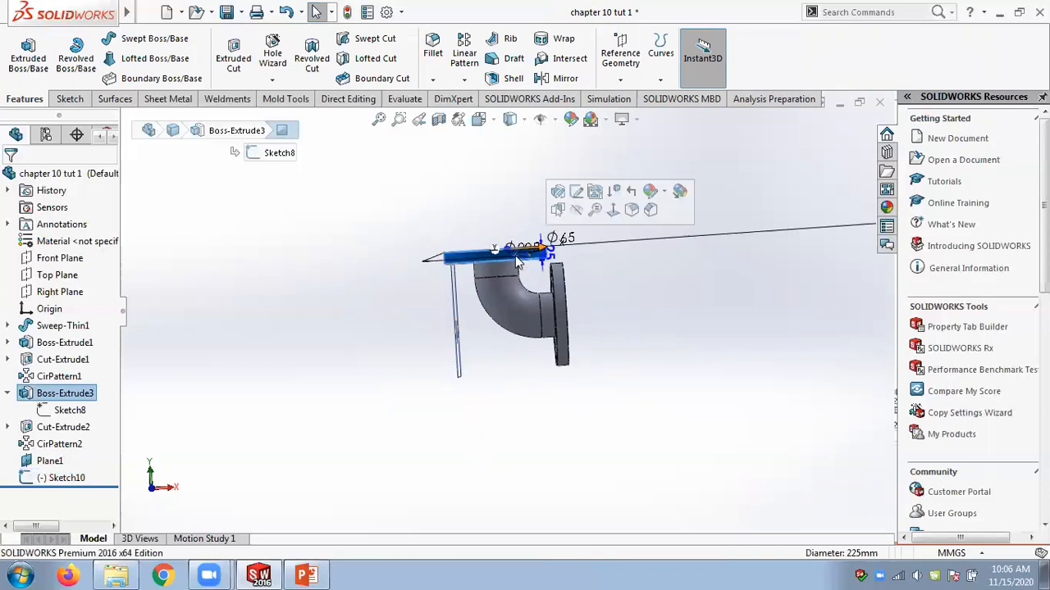
pyautogui.moveTo(475, 212)
pyautogui.mouseDown(button='middle')
pyautogui.moveTo(492, 184)
pyautogui.moveTo(496, 215)
pyautogui.moveTo(490, 201)
pyautogui.mouseUp(button='middle')
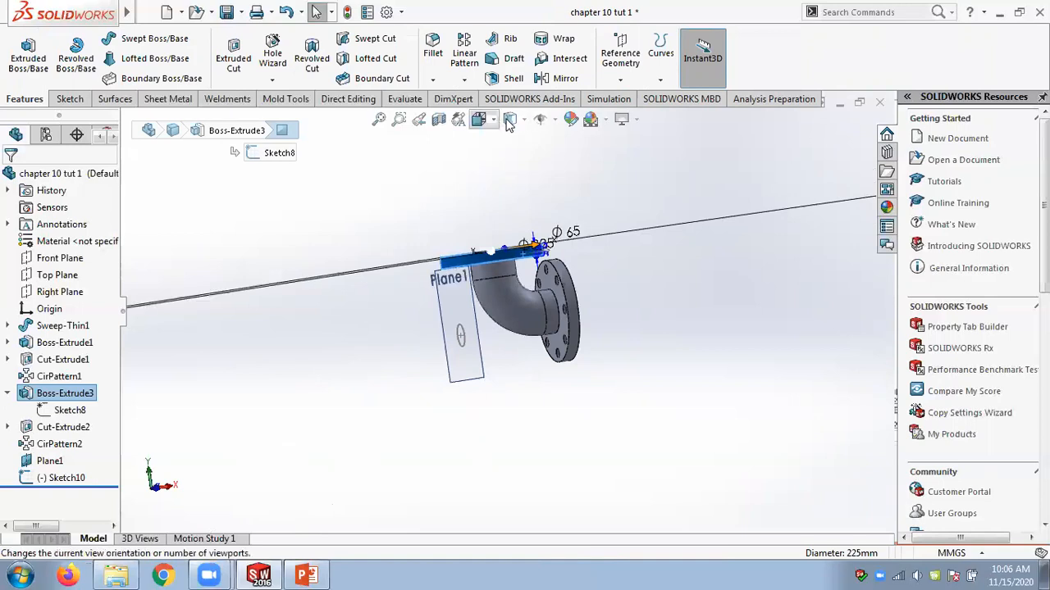
pyautogui.click(523, 122)
pyautogui.click(511, 205)
pyautogui.moveTo(598, 218)
pyautogui.mouseDown(button='middle')
pyautogui.moveTo(581, 215)
pyautogui.moveTo(550, 135)
pyautogui.mouseUp(button='middle')
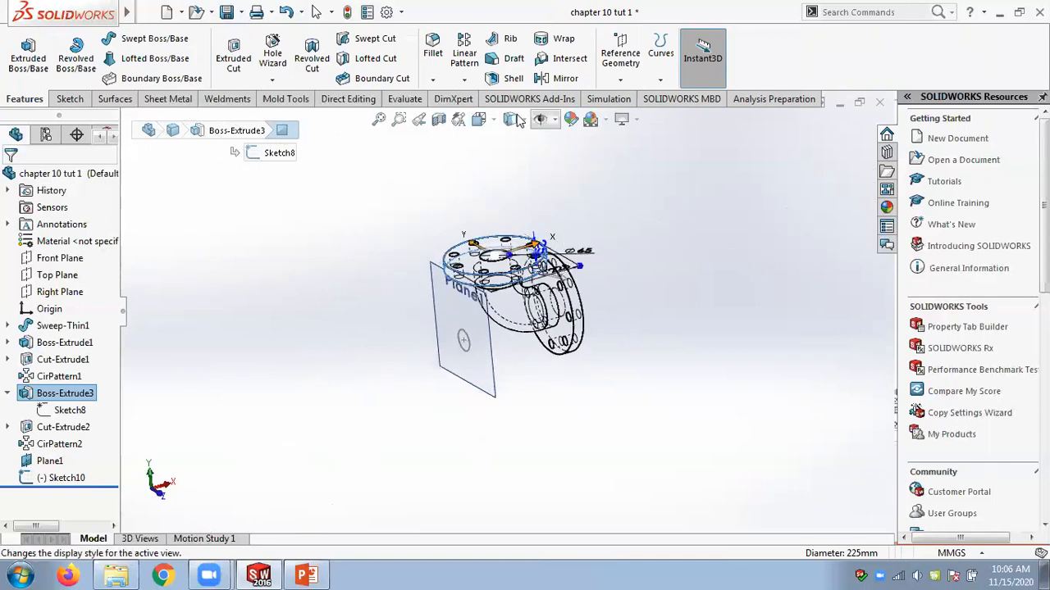
pyautogui.click(518, 120)
pyautogui.click(517, 231)
pyautogui.moveTo(633, 238); pyautogui.dragTo(632, 195, button='middle')
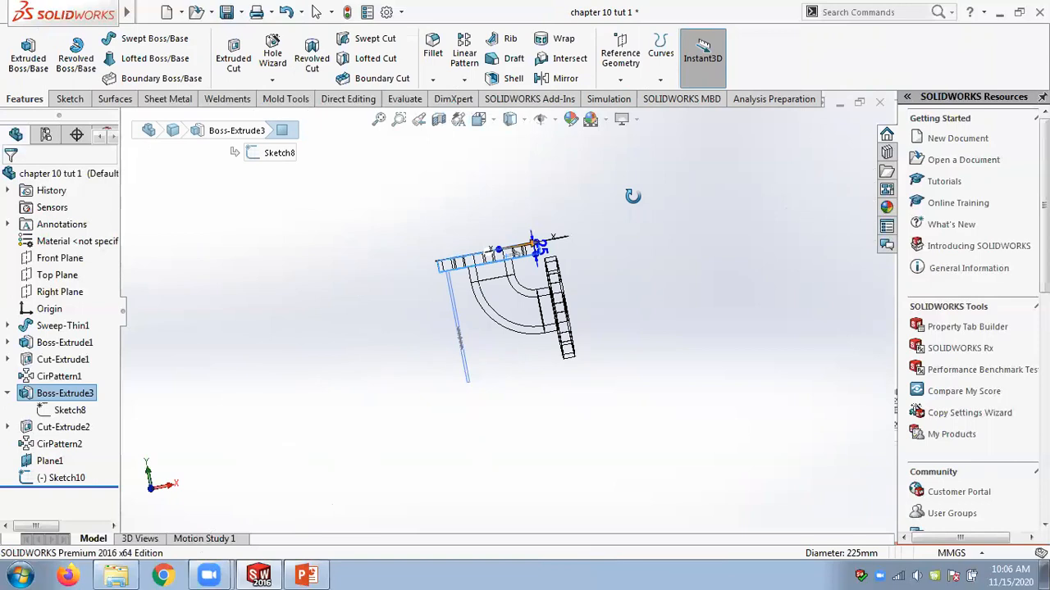
pyautogui.click(307, 574)
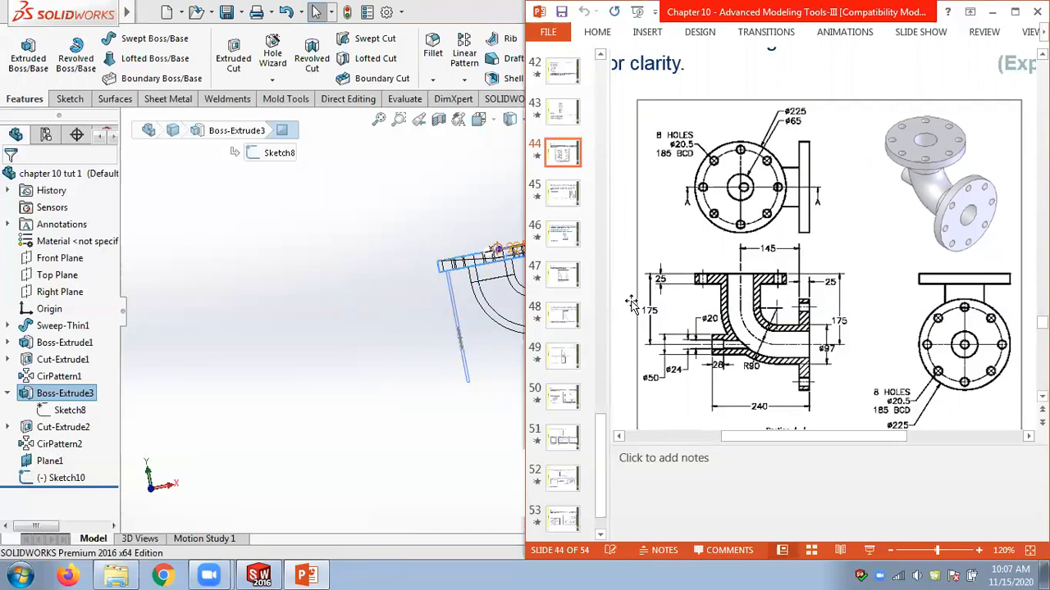
pyautogui.click(379, 273)
pyautogui.moveTo(380, 273); pyautogui.dragTo(465, 343, button='middle')
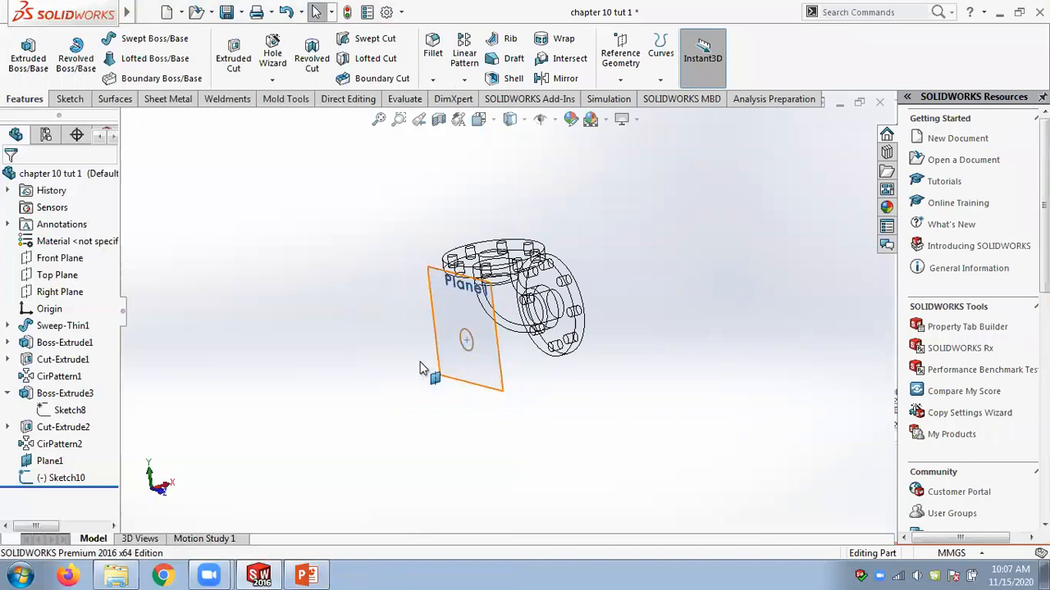
pyautogui.click(523, 119)
pyautogui.click(510, 141)
pyautogui.moveTo(659, 227); pyautogui.dragTo(470, 255, button='middle')
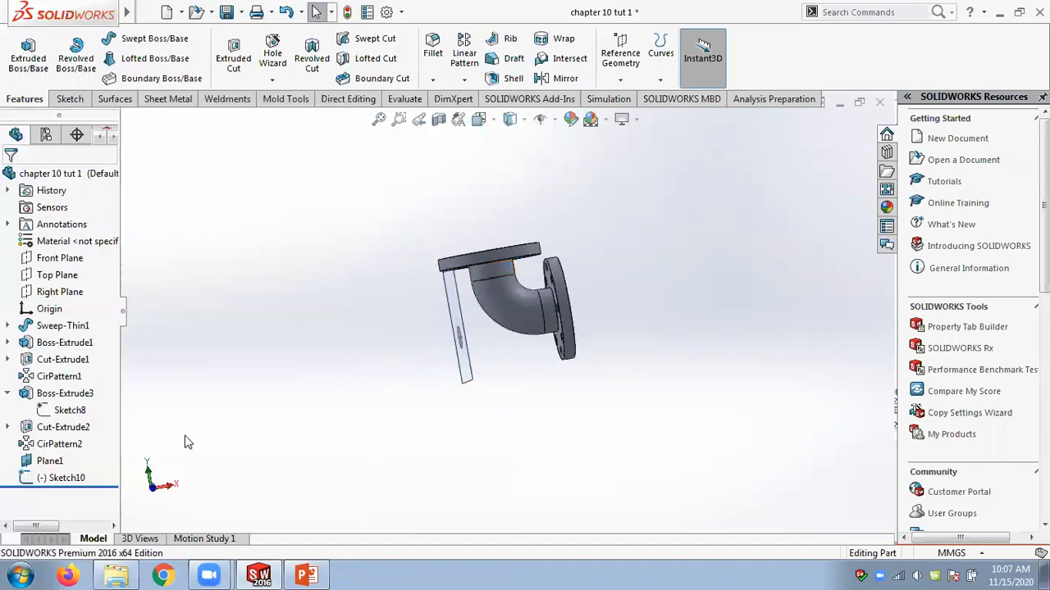
# Edit the top flange's Boss-Extrude3 feature, reverse its extrusion direction, and confirm.
pyautogui.click(65, 393)
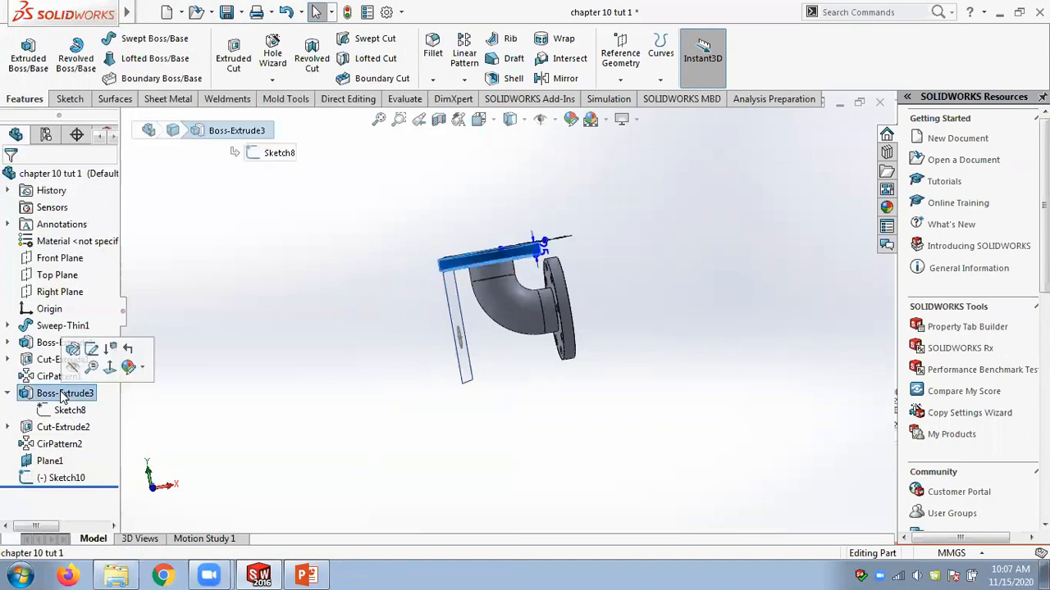
pyautogui.rightClick(68, 393)
pyautogui.click(90, 228)
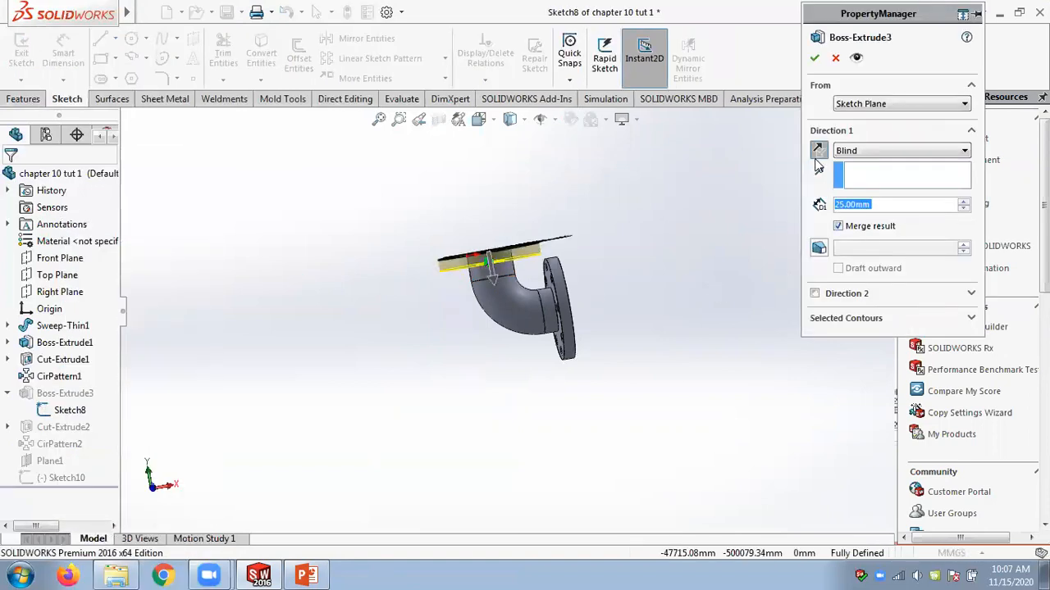
pyautogui.click(817, 153)
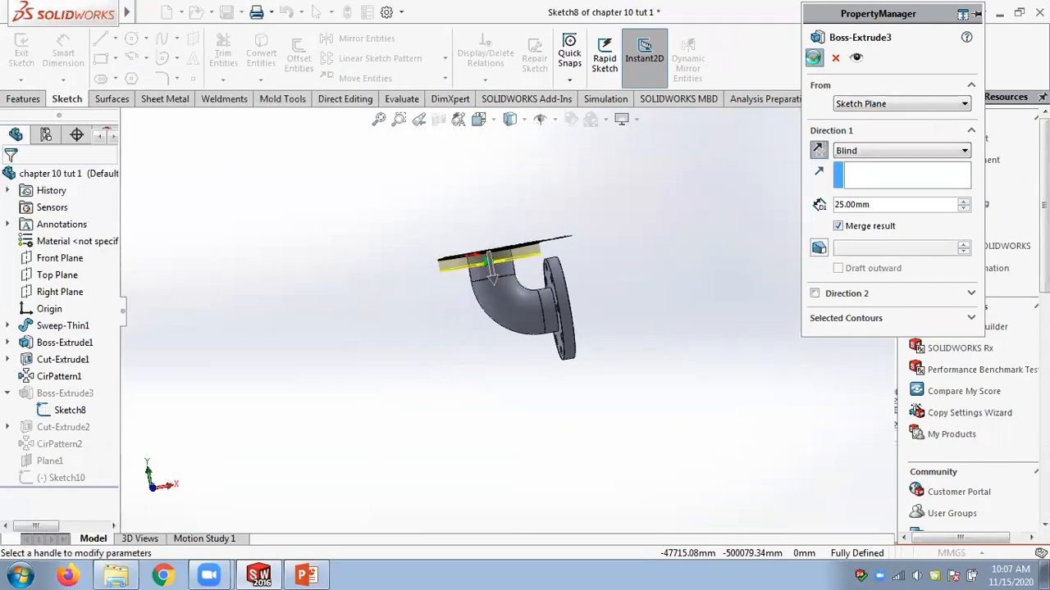
pyautogui.click(813, 57)
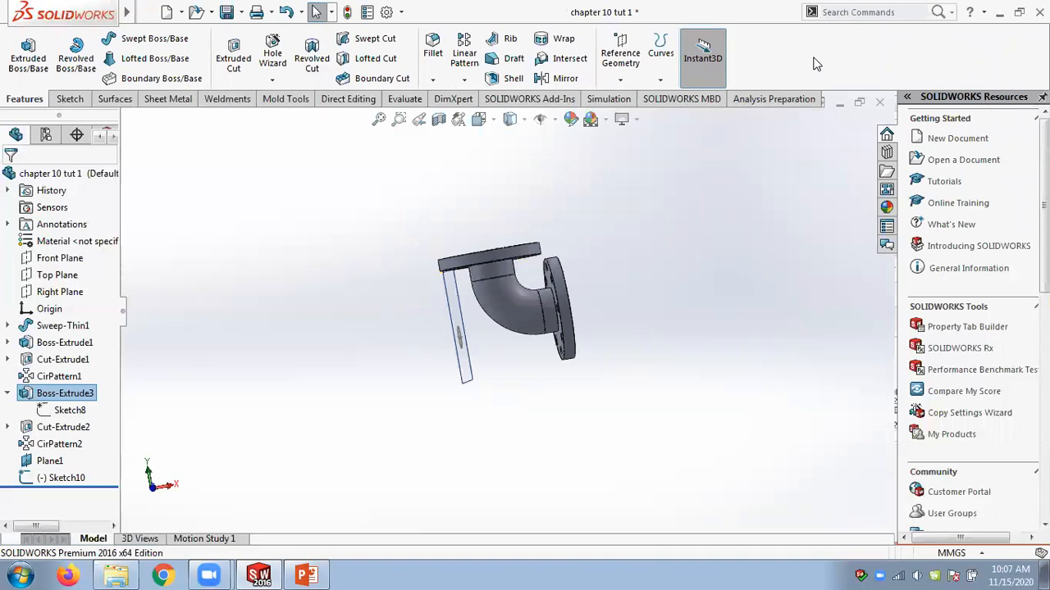
# View the circle sketch normal to its plane and compare it with the slide's section view.
pyautogui.click(726, 174)
pyautogui.moveTo(721, 171)
pyautogui.mouseDown(button='middle')
pyautogui.moveTo(741, 188)
pyautogui.moveTo(719, 176)
pyautogui.mouseUp(button='middle')
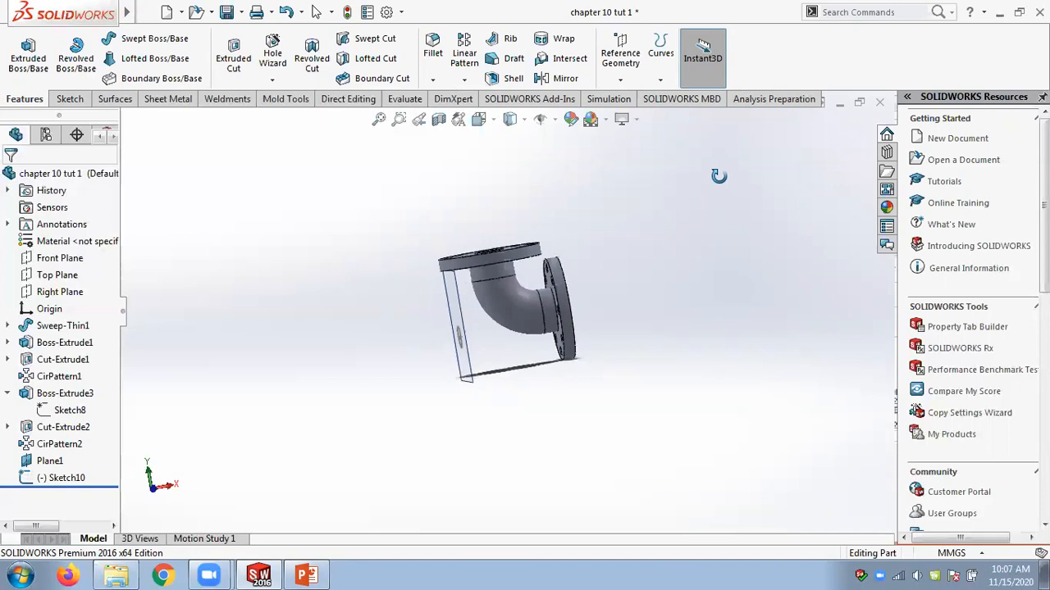
pyautogui.click(54, 479)
pyautogui.hotkey('ctrl', '8')
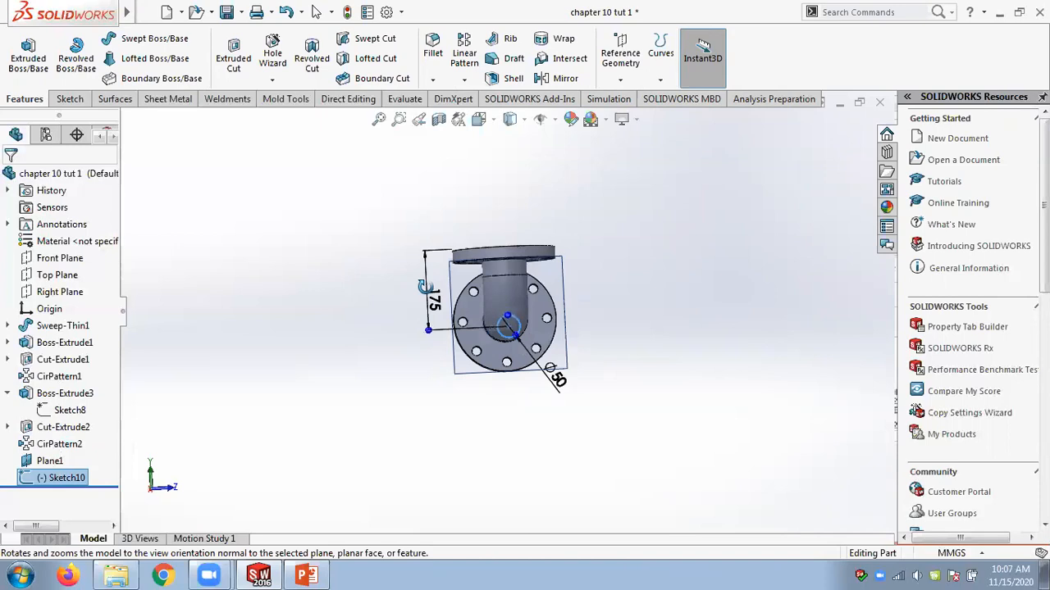
pyautogui.click(310, 576)
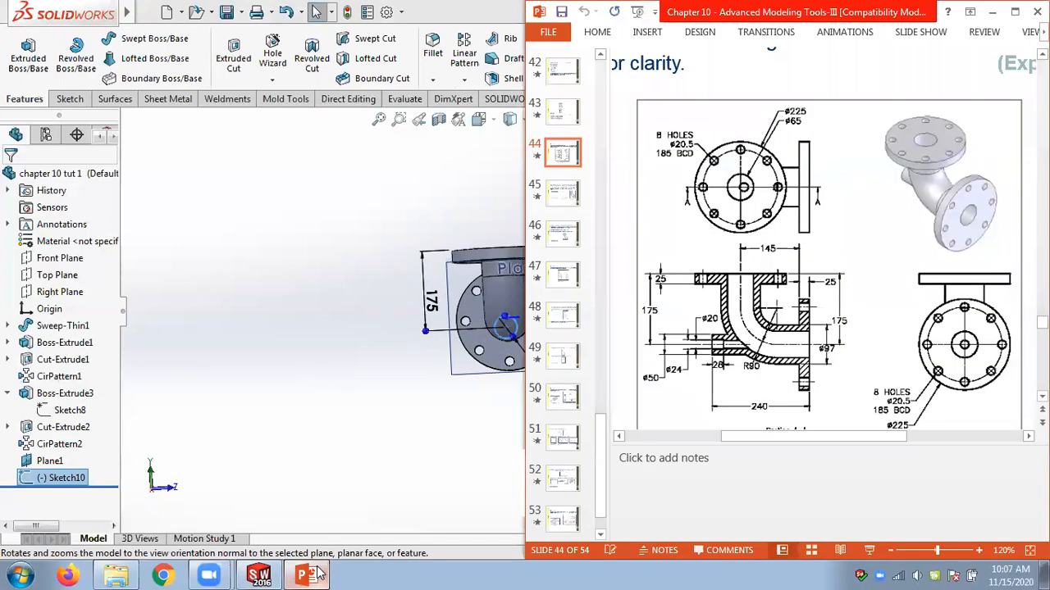
pyautogui.moveTo(306, 303); pyautogui.dragTo(167, 338, button='middle')
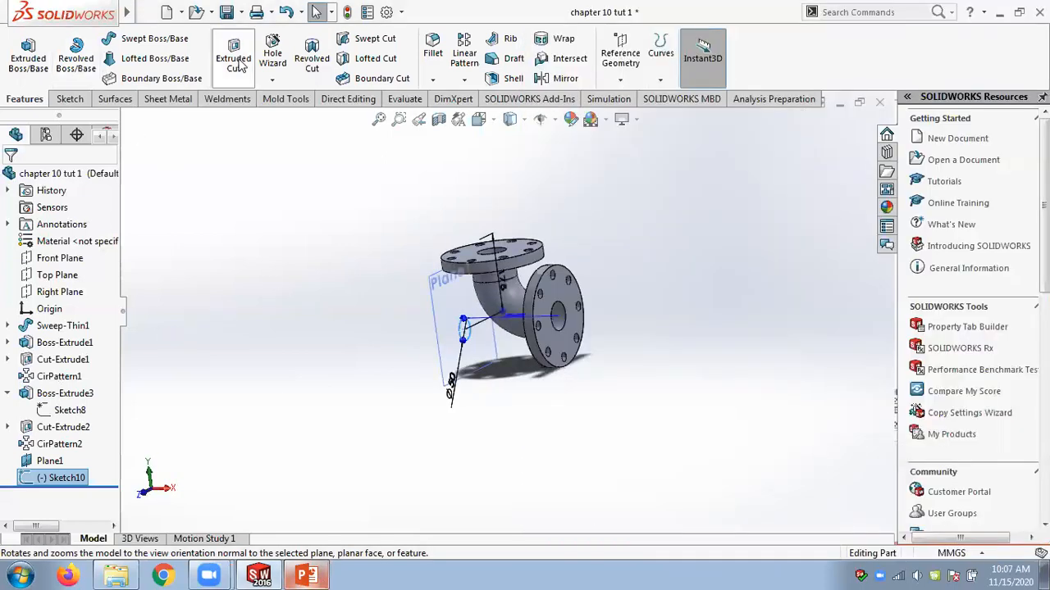
# Extrude the 50 mm circle as a boss with the Up To Next end condition into the elbow.
pyautogui.click(28, 54)
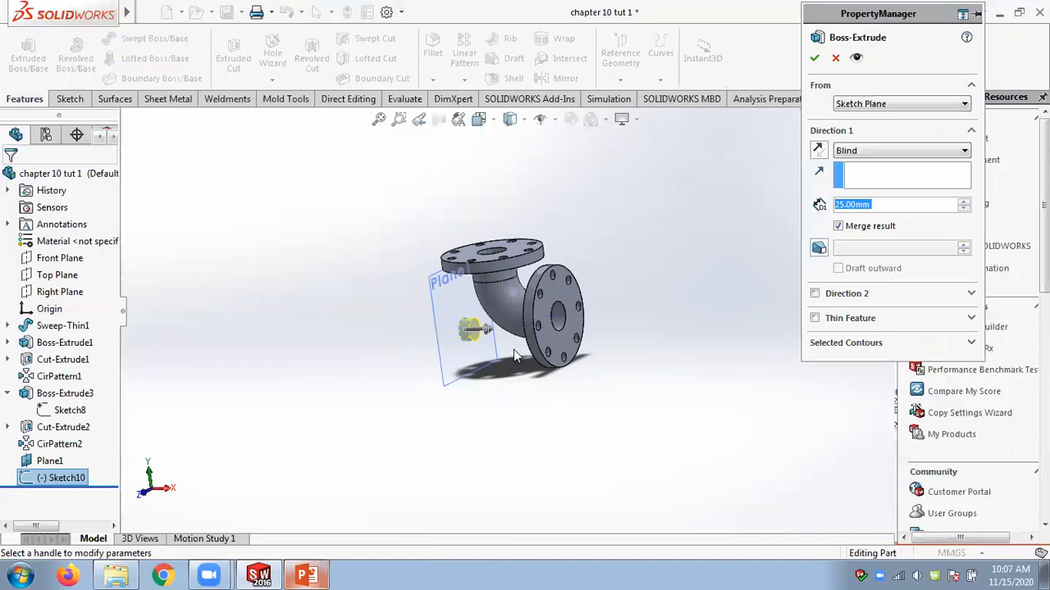
pyautogui.click(876, 154)
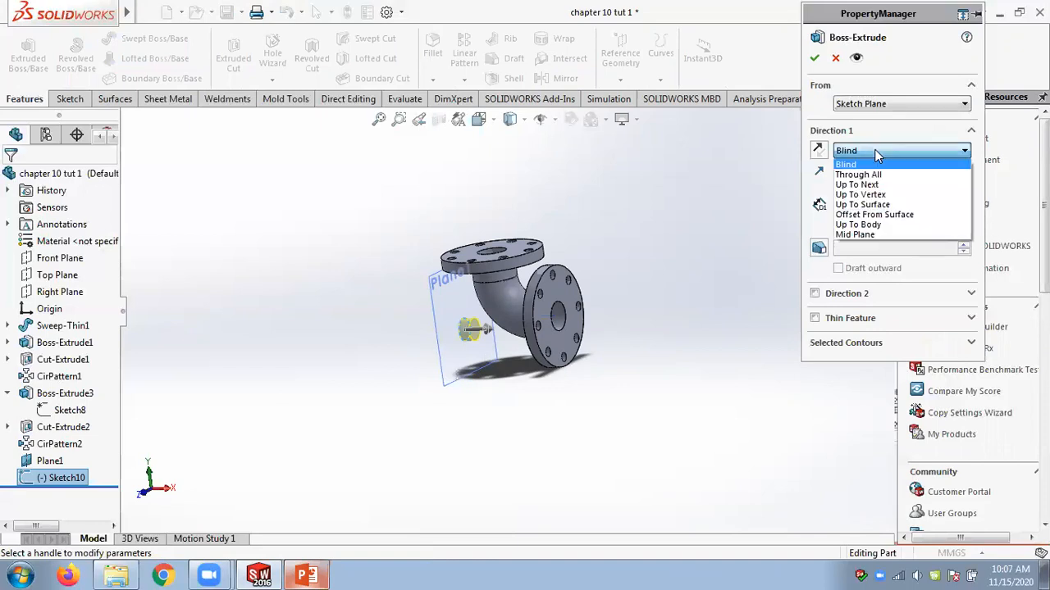
pyautogui.click(876, 186)
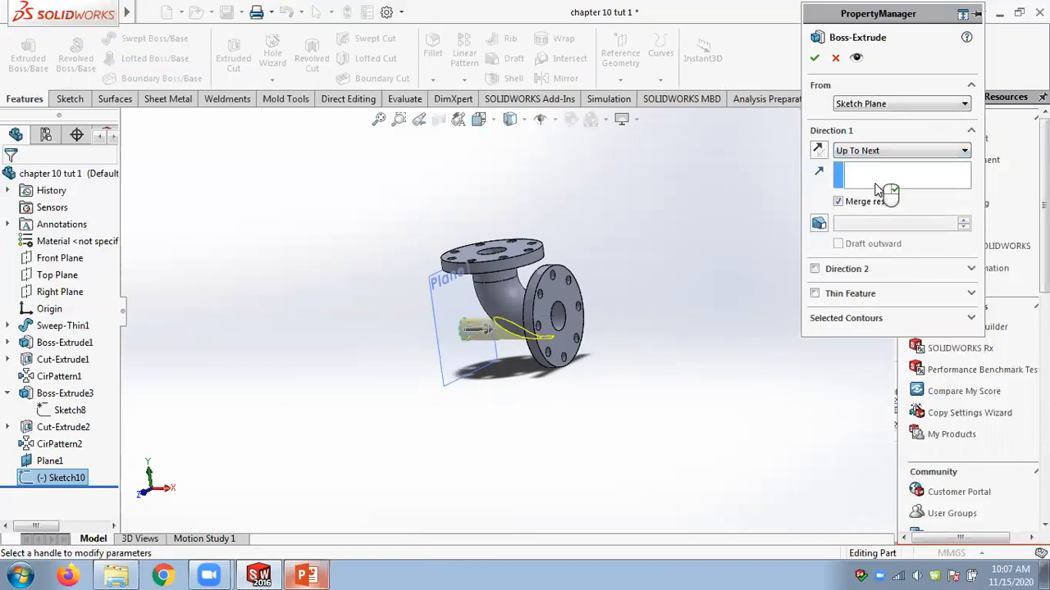
pyautogui.moveTo(718, 204); pyautogui.dragTo(753, 188, button='middle')
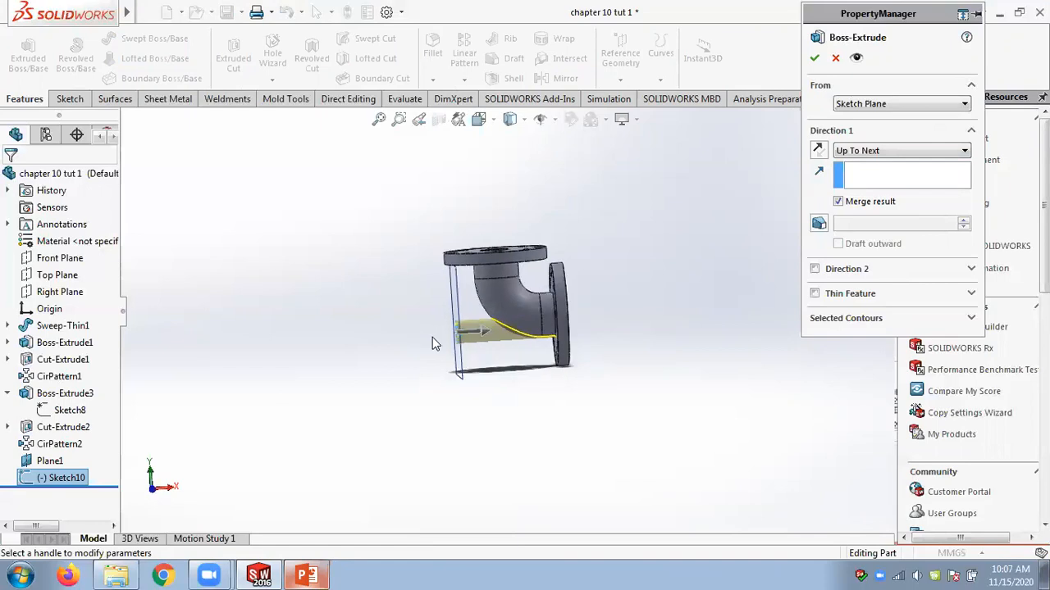
pyautogui.scroll(-3, 437, 344)
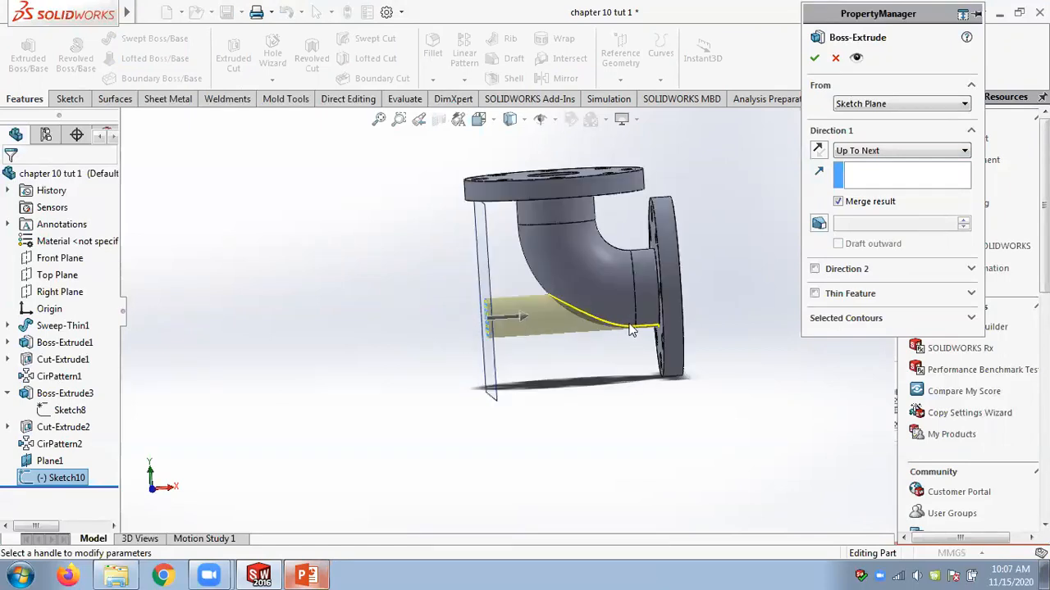
pyautogui.click(307, 574)
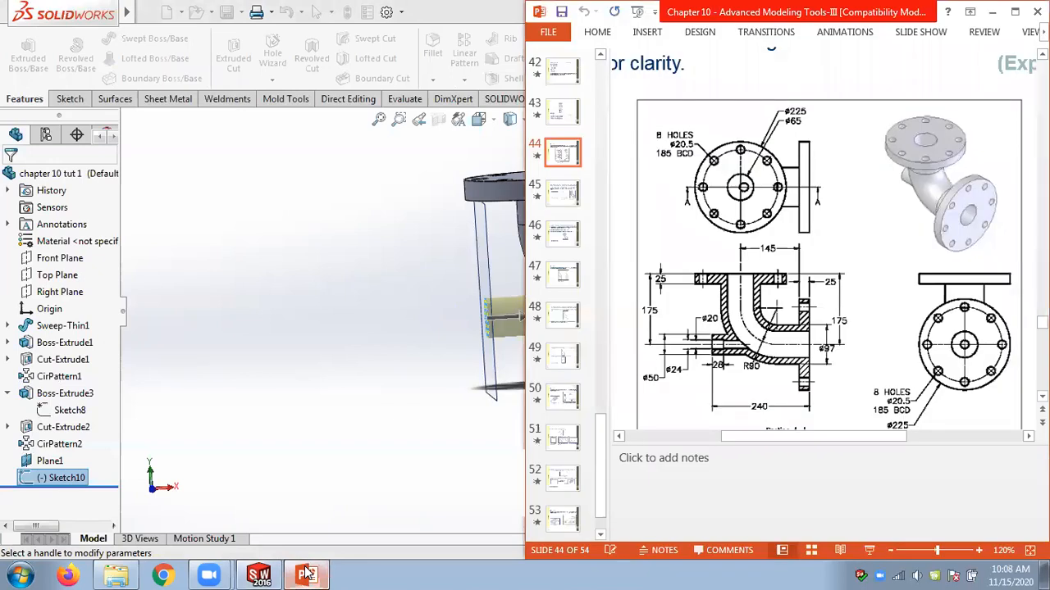
pyautogui.click(306, 574)
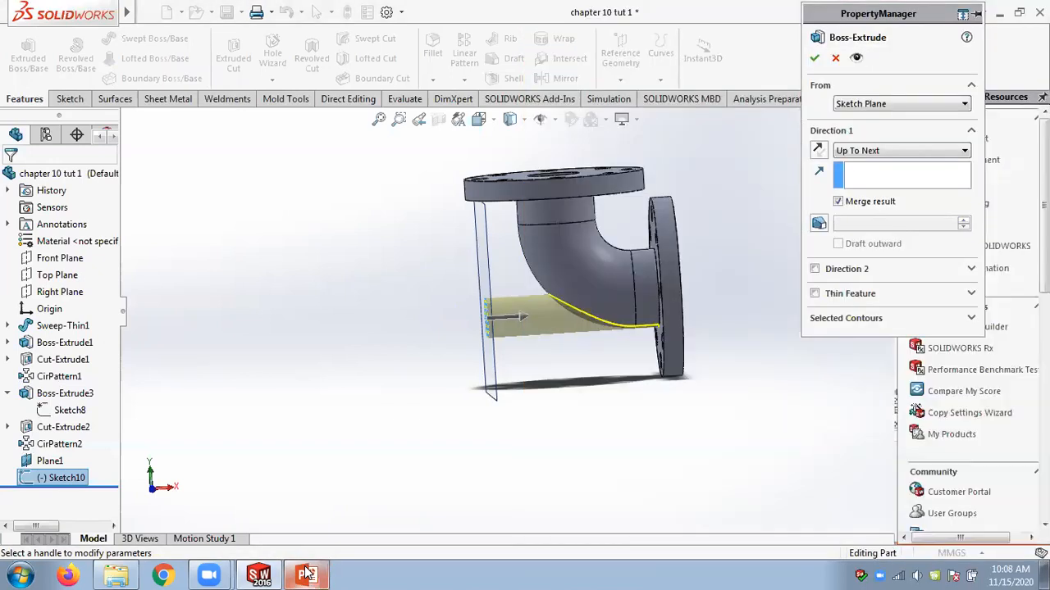
pyautogui.click(814, 57)
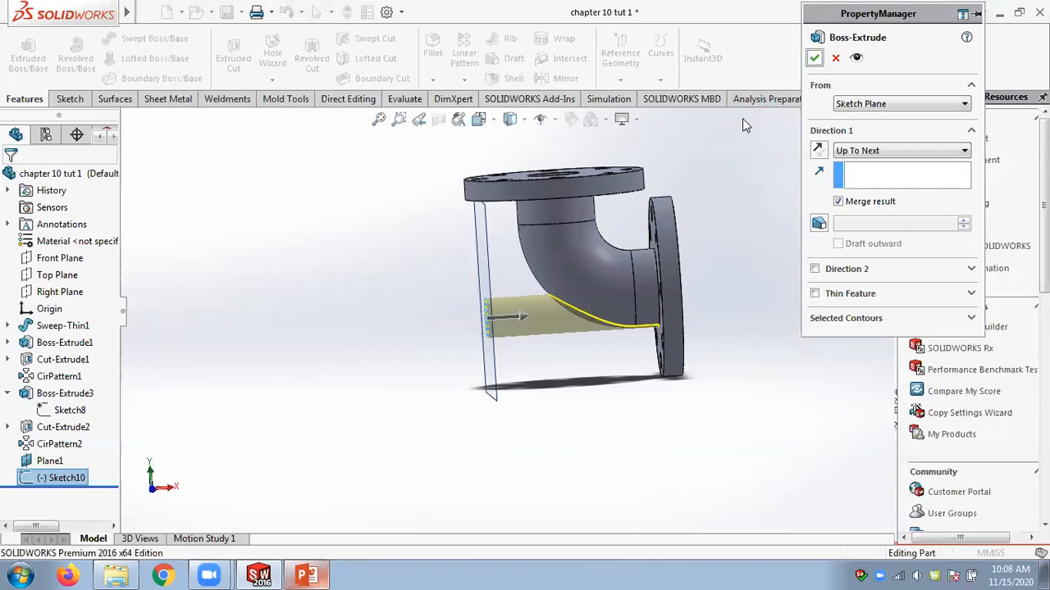
# Arrange the SOLIDWORKS window on the left half of the screen beside the slide presentation.
pyautogui.moveTo(730, 230)
pyautogui.mouseDown(button='middle')
pyautogui.moveTo(774, 222)
pyautogui.moveTo(766, 229)
pyautogui.moveTo(737, 218)
pyautogui.mouseUp(button='middle')
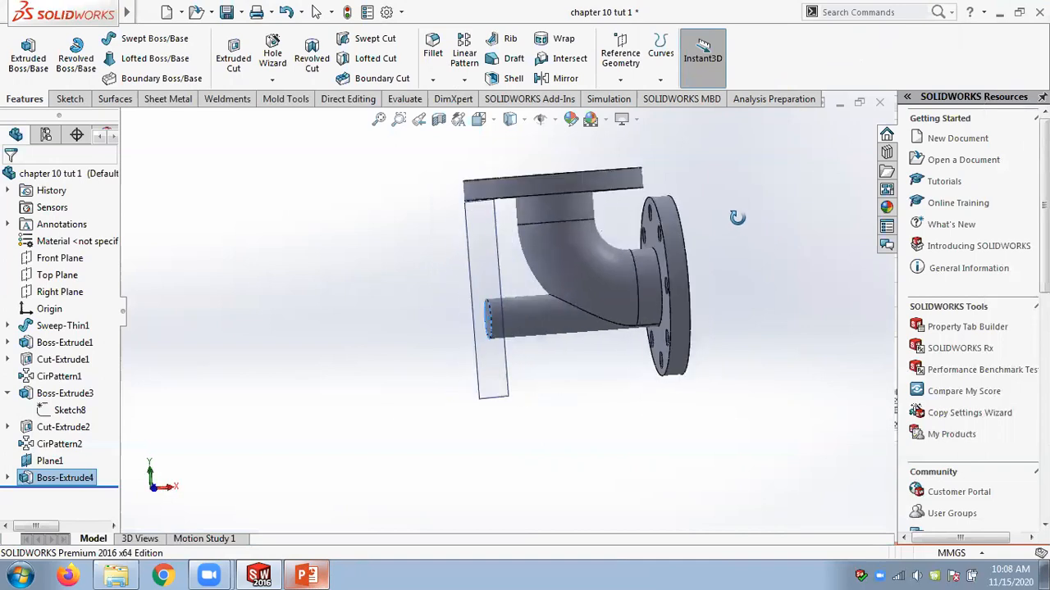
pyautogui.click(306, 575)
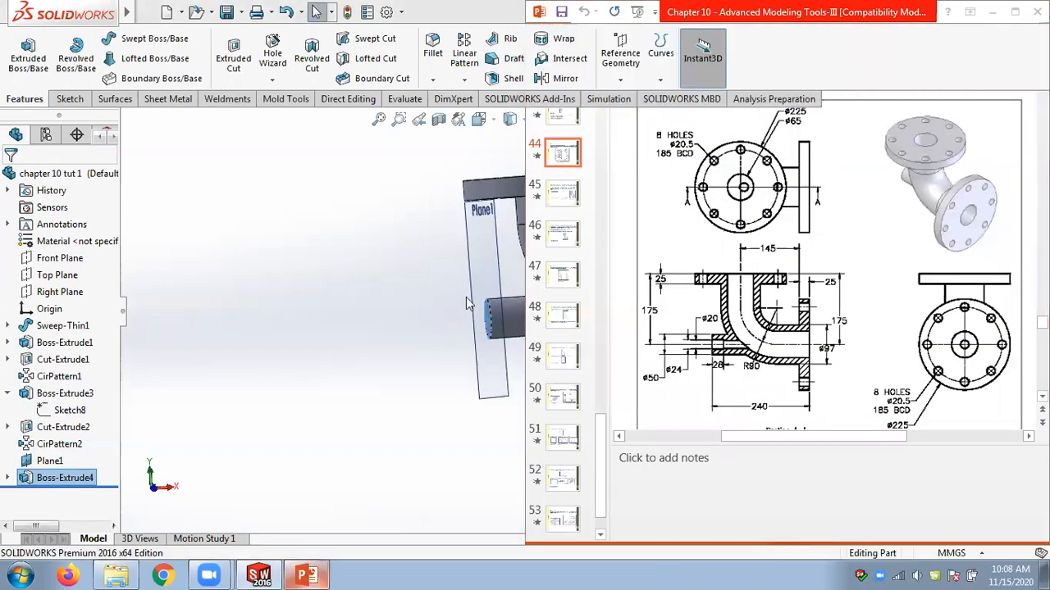
pyautogui.click(467, 303)
pyautogui.moveTo(431, 22); pyautogui.dragTo(0, 27)
pyautogui.click(306, 575)
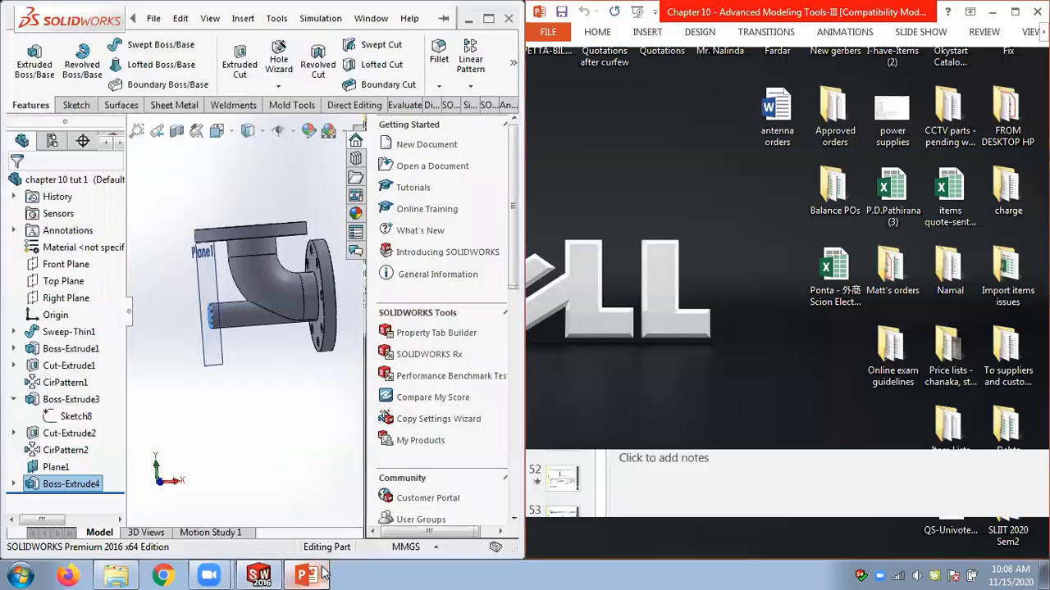
pyautogui.moveTo(288, 389); pyautogui.dragTo(309, 375, button='middle')
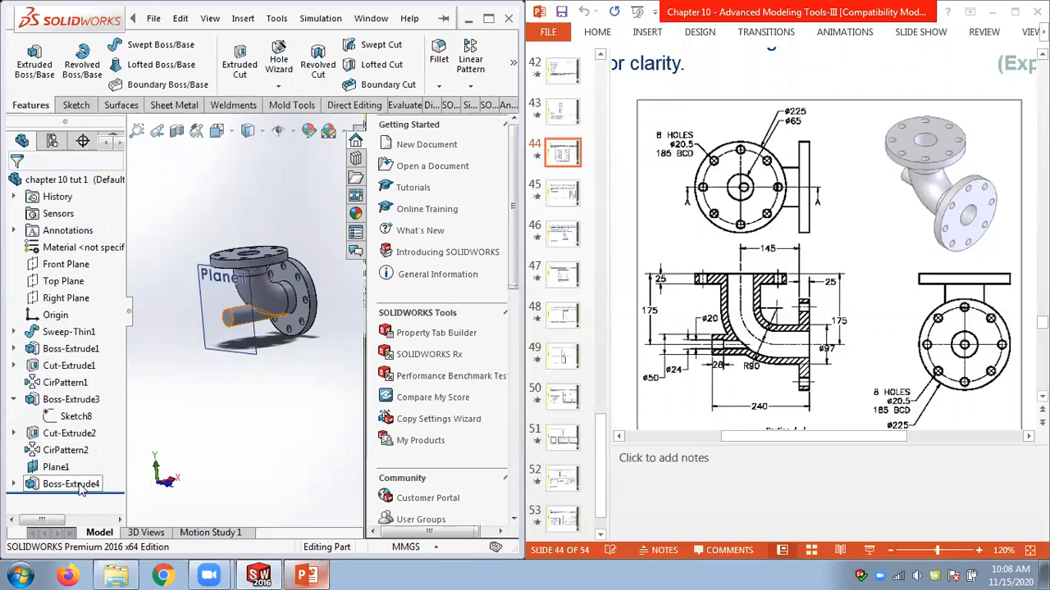
# Inspect Plane1 and the side branch's Sketch10 from several orientations, opening the sketch for editing and leaving it unchanged.
pyautogui.click(56, 467)
pyautogui.moveTo(230, 403); pyautogui.dragTo(185, 394, button='middle')
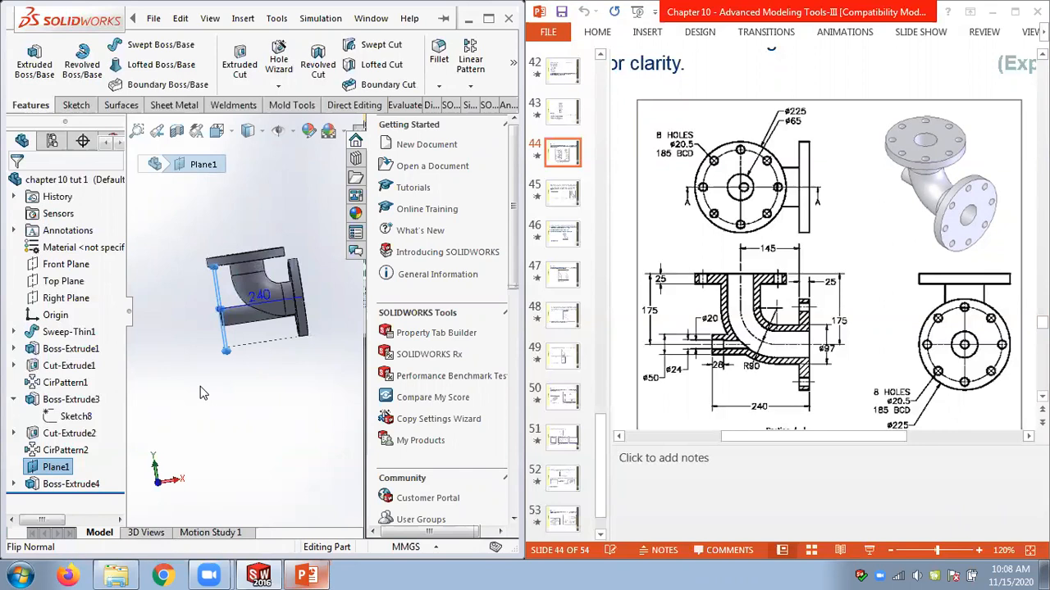
pyautogui.moveTo(310, 368); pyautogui.dragTo(310, 370, button='middle')
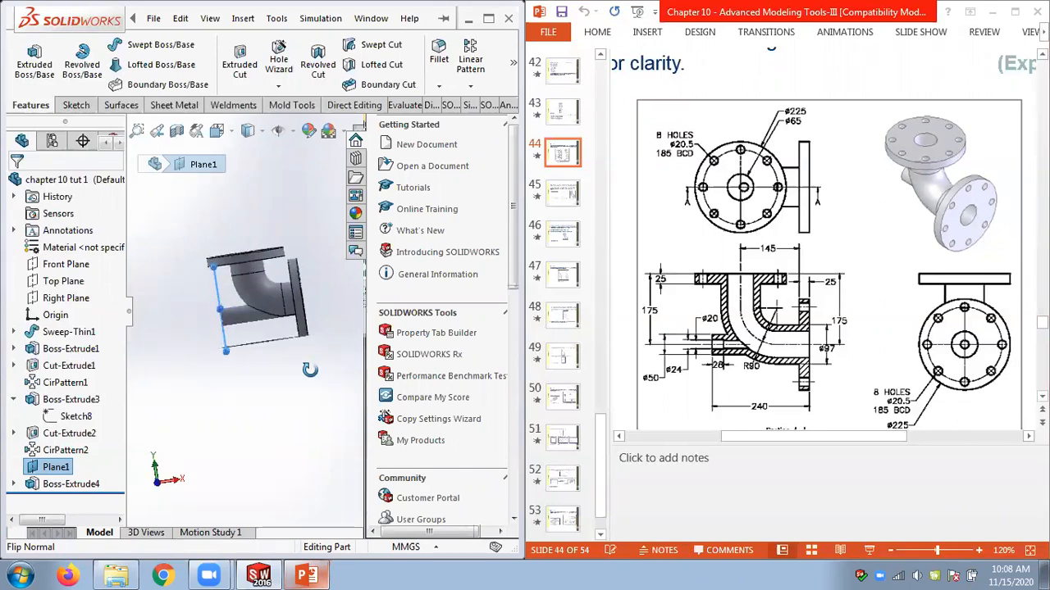
pyautogui.moveTo(310, 370); pyautogui.dragTo(317, 377, button='middle')
pyautogui.click(13, 483)
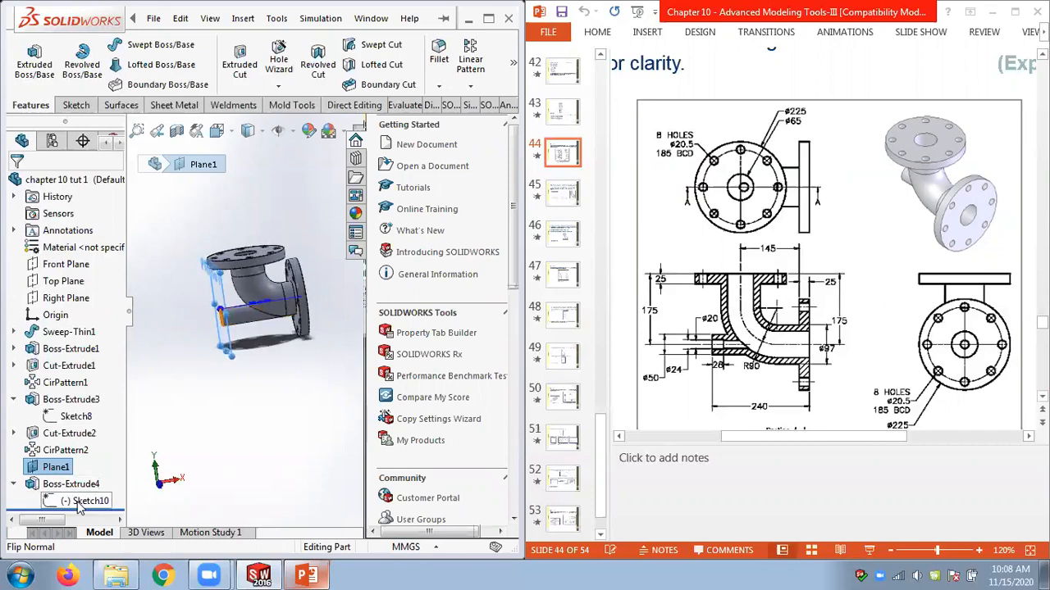
pyautogui.click(82, 500)
pyautogui.click(156, 469)
pyautogui.moveTo(355, 393)
pyautogui.mouseDown(button='middle')
pyautogui.moveTo(389, 384)
pyautogui.moveTo(383, 407)
pyautogui.mouseUp(button='middle')
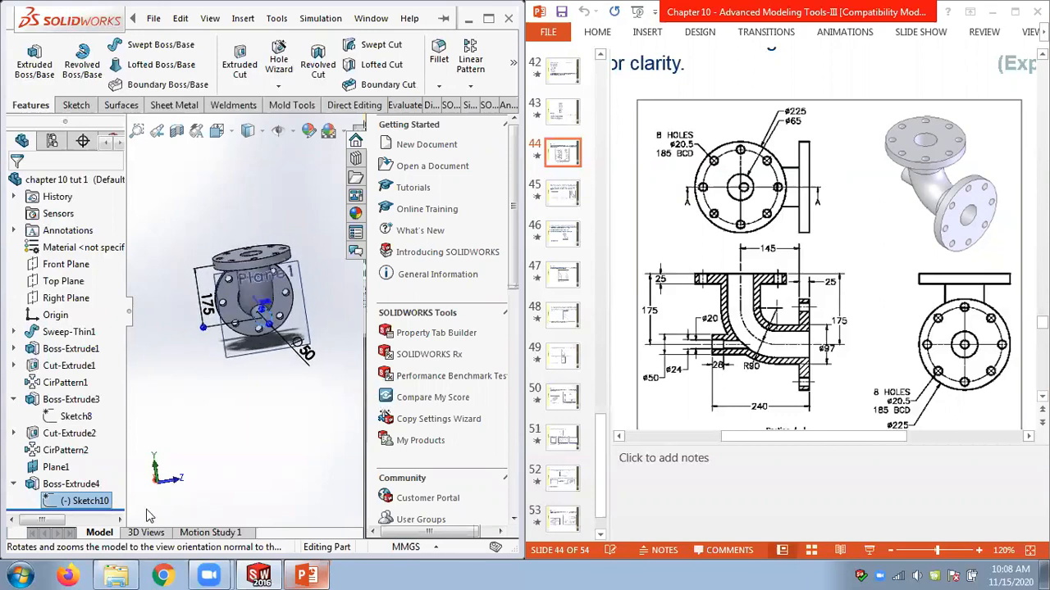
pyautogui.rightClick(88, 502)
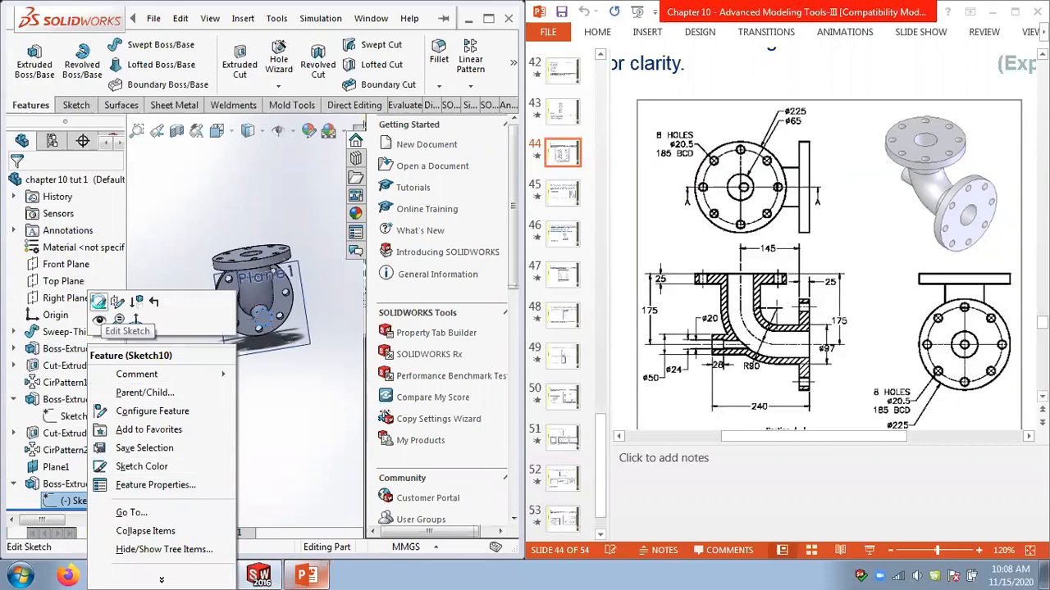
pyautogui.click(99, 302)
pyautogui.moveTo(205, 340)
pyautogui.mouseDown(button='middle')
pyautogui.moveTo(187, 309)
pyautogui.moveTo(184, 322)
pyautogui.moveTo(82, 332)
pyautogui.mouseUp(button='middle')
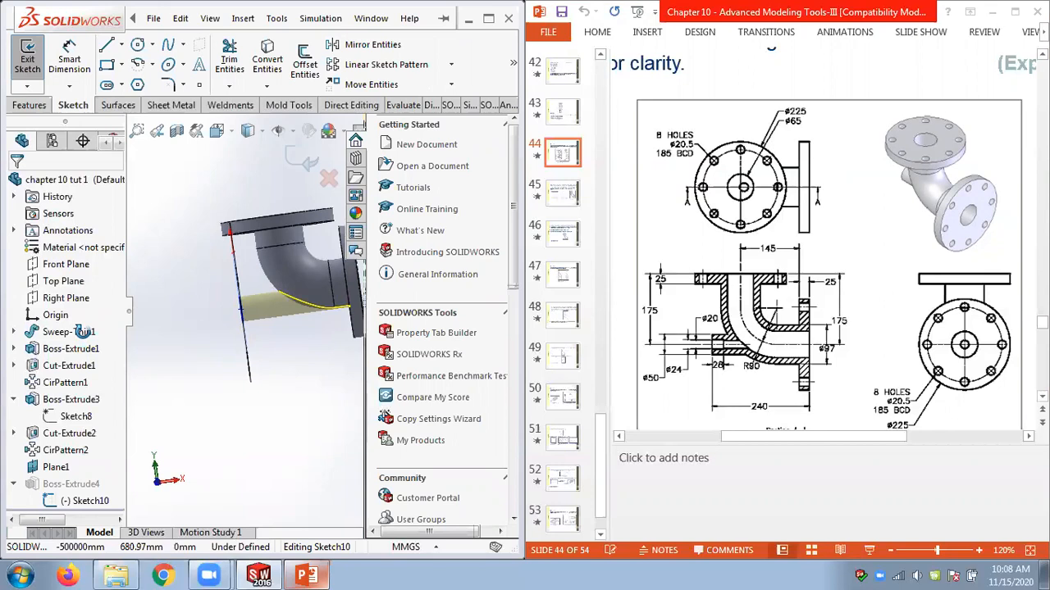
pyautogui.moveTo(84, 331); pyautogui.dragTo(120, 353, button='middle')
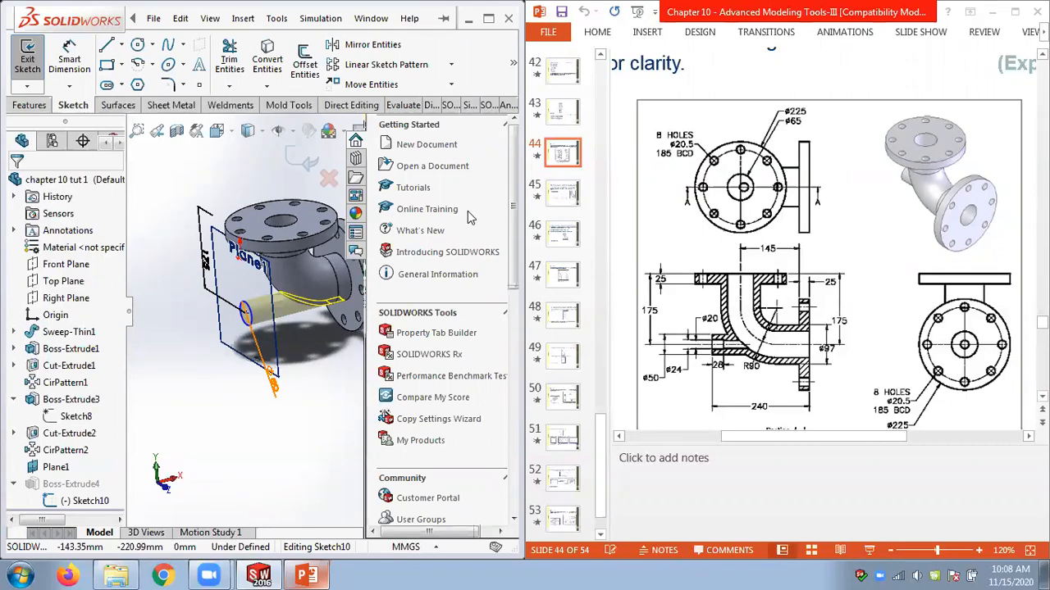
pyautogui.click(305, 161)
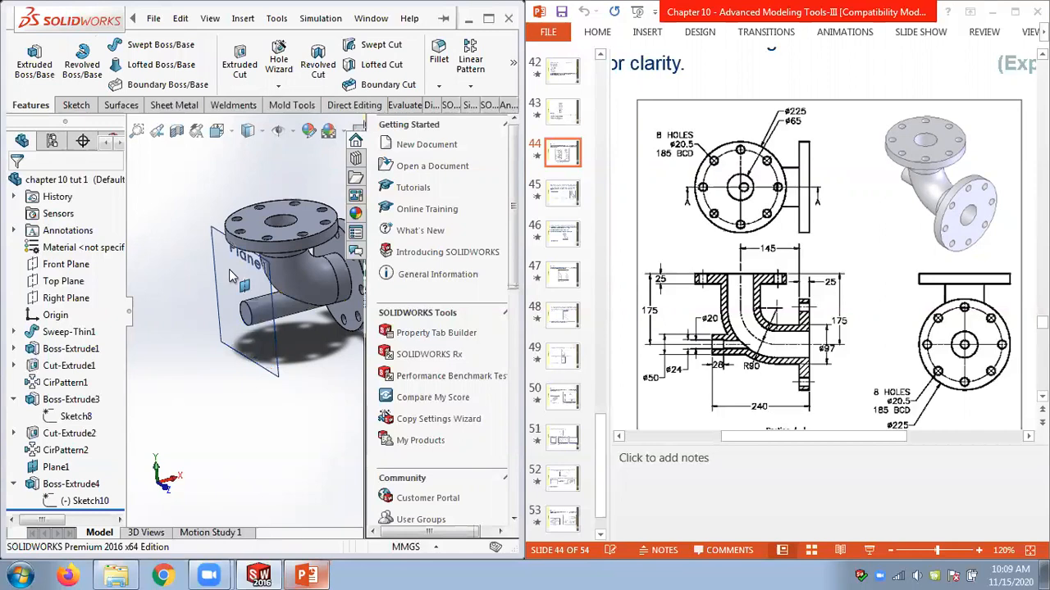
# Open the sweep path Sketch1 and compare its dimensions with the path figure on the next slide.
pyautogui.click(85, 501)
pyautogui.moveTo(246, 410)
pyautogui.mouseDown(button='middle')
pyautogui.moveTo(293, 418)
pyautogui.moveTo(212, 418)
pyautogui.mouseUp(button='middle')
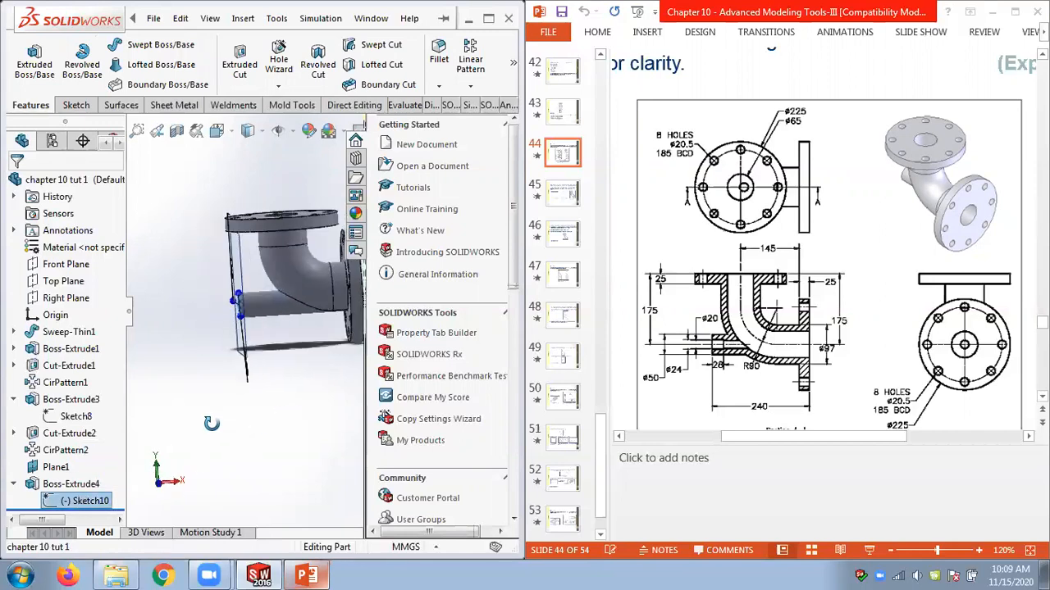
pyautogui.click(230, 165)
pyautogui.moveTo(229, 177)
pyautogui.mouseDown(button='middle')
pyautogui.moveTo(227, 194)
pyautogui.moveTo(211, 192)
pyautogui.moveTo(231, 182)
pyautogui.mouseUp(button='middle')
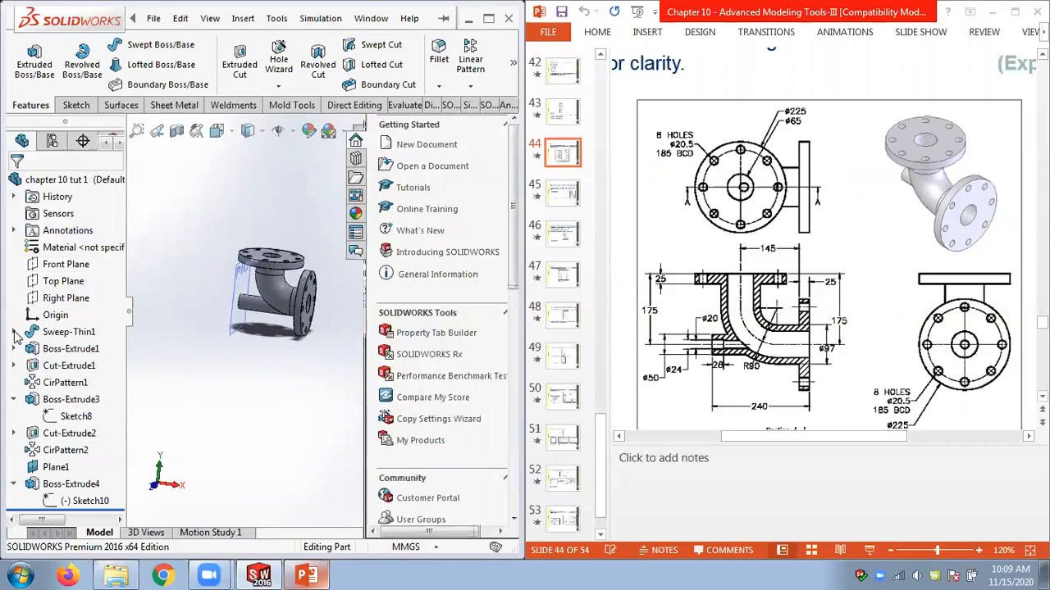
pyautogui.click(14, 332)
pyautogui.click(76, 348)
pyautogui.moveTo(283, 328); pyautogui.dragTo(292, 339, button='middle')
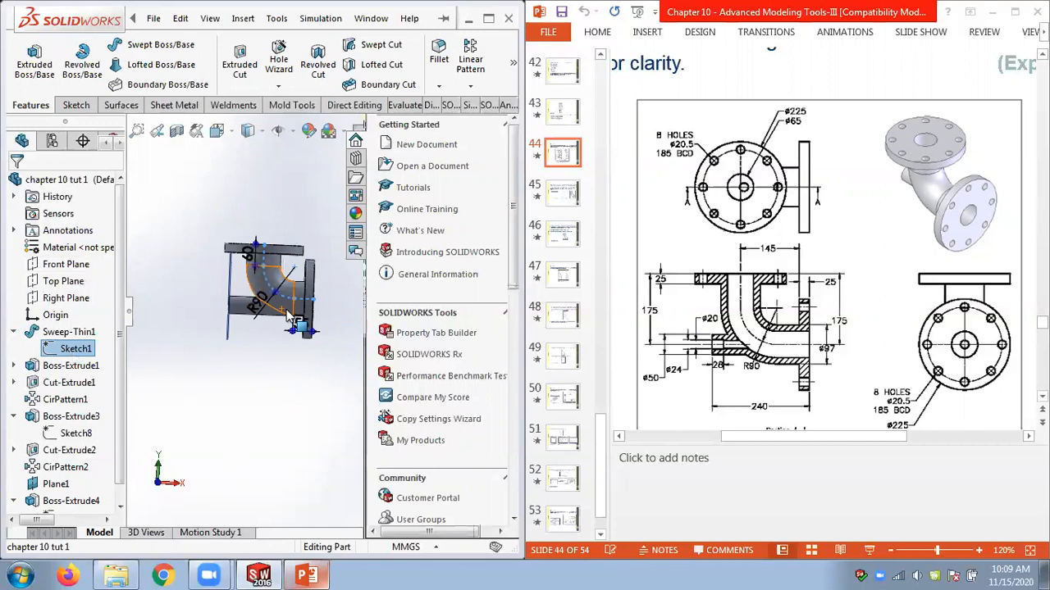
pyautogui.click(894, 245)
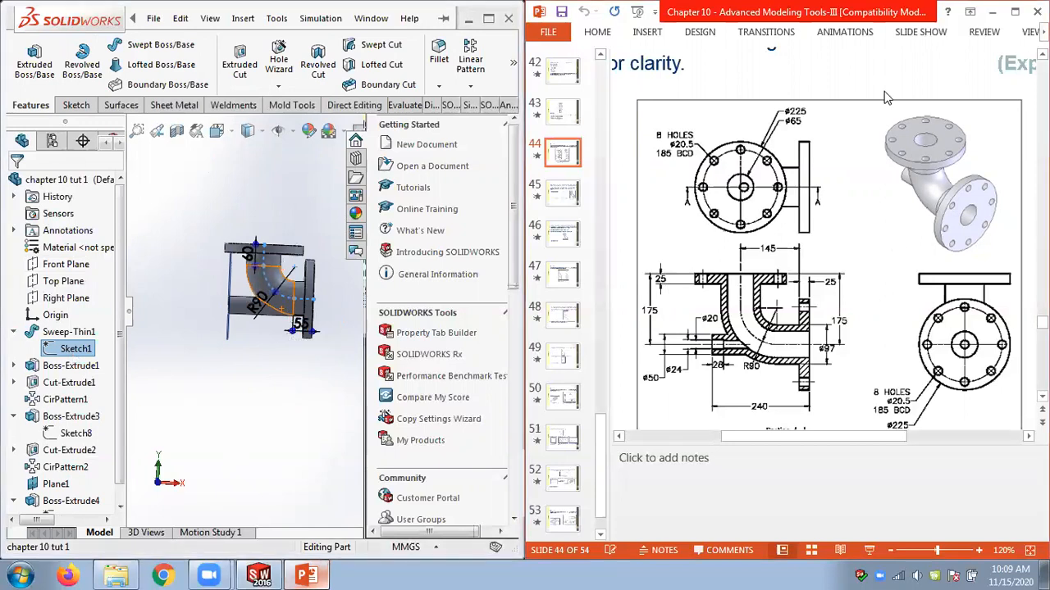
pyautogui.scroll(-3, 886, 97)
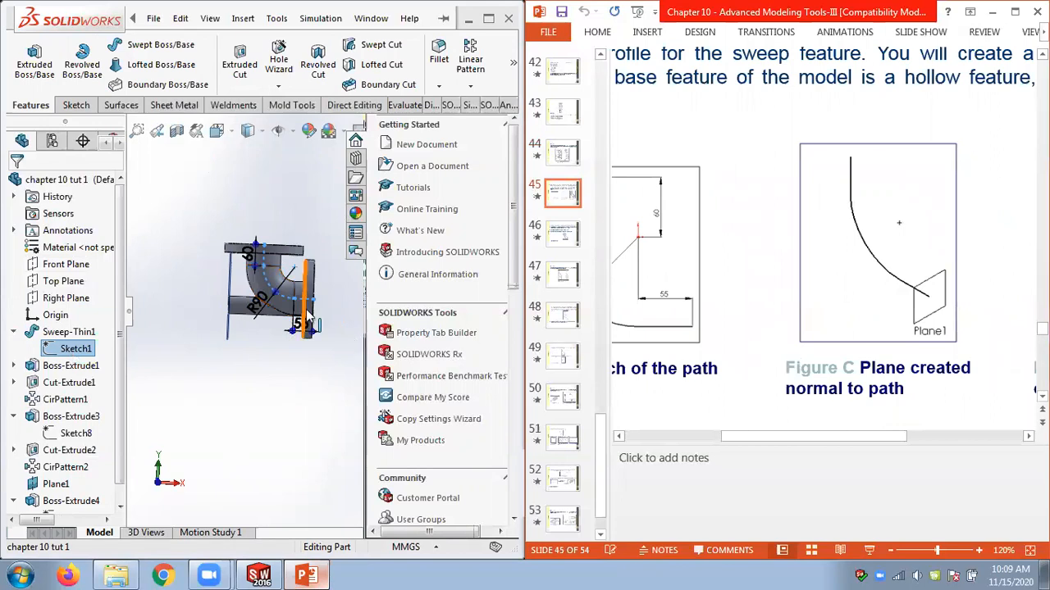
pyautogui.scroll(-2, 310, 318)
pyautogui.click(300, 375)
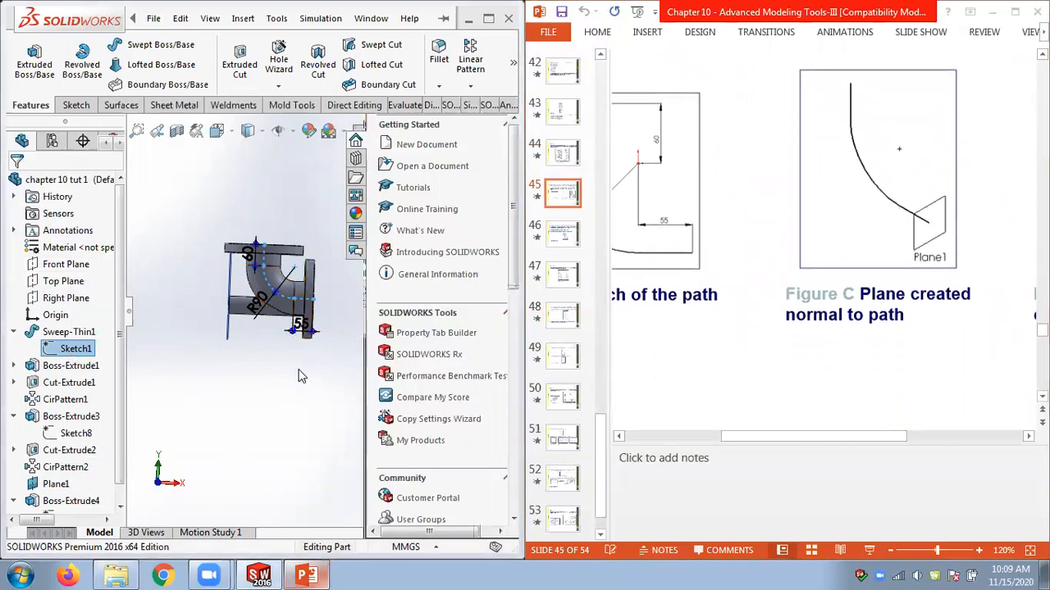
pyautogui.click(75, 348)
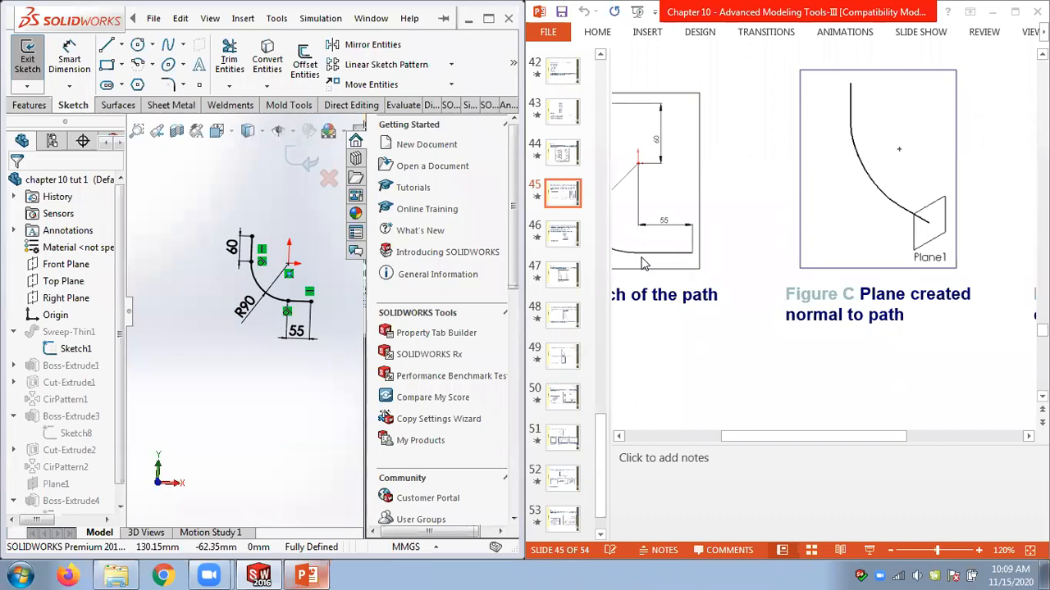
pyautogui.moveTo(726, 437); pyautogui.dragTo(650, 437)
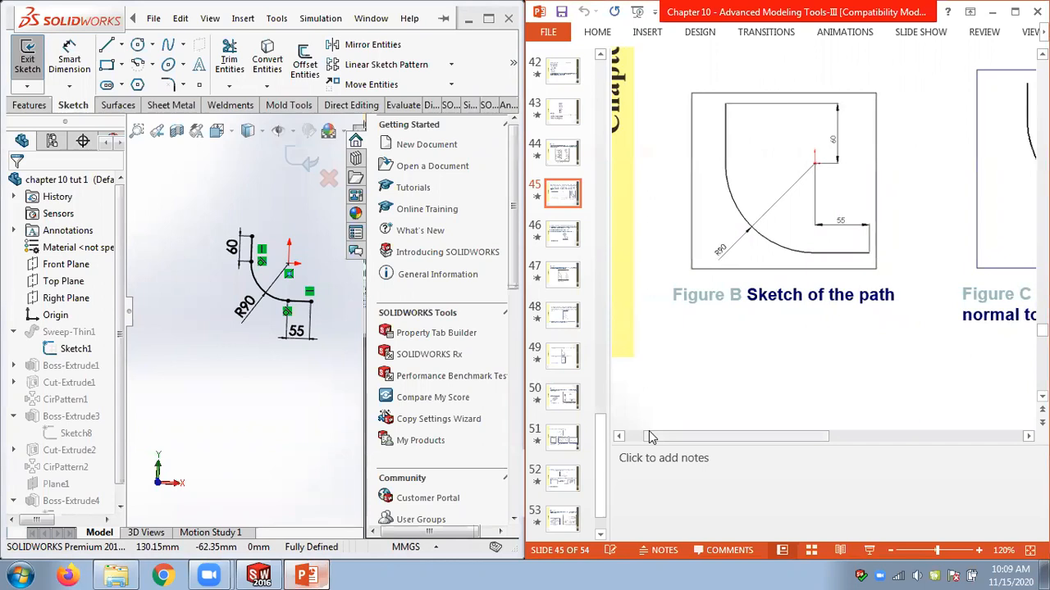
pyautogui.click(305, 164)
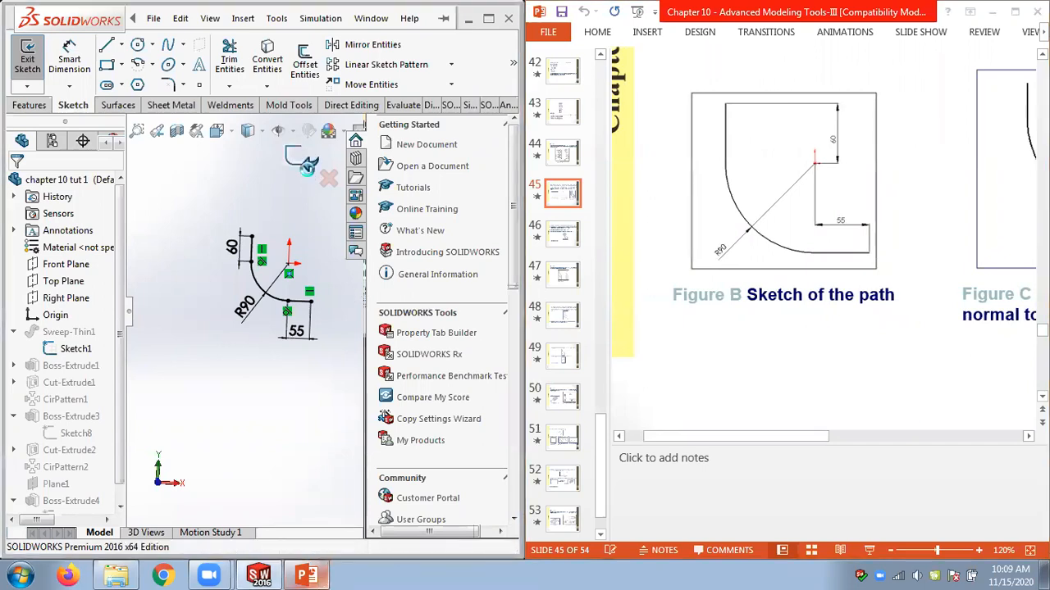
# Exit the sketch, examine the end flange Boss-Extrude1, and return to the slide's Tutorial 1 drawing.
pyautogui.click(306, 165)
pyautogui.moveTo(237, 205); pyautogui.dragTo(283, 326, button='middle')
pyautogui.click(288, 321)
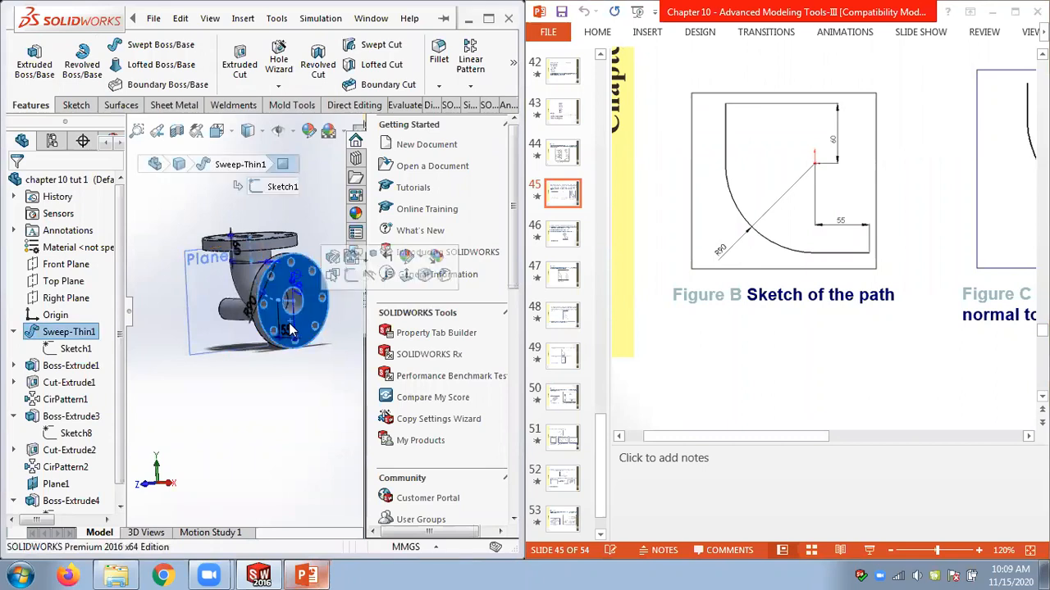
pyautogui.moveTo(249, 373); pyautogui.dragTo(271, 384, button='middle')
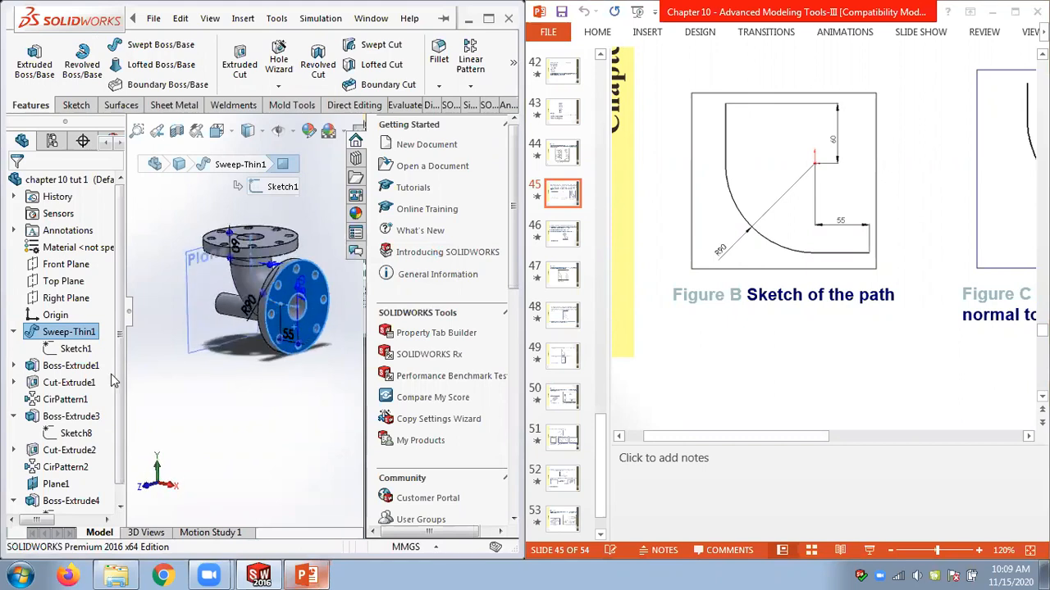
pyautogui.click(13, 331)
pyautogui.click(36, 349)
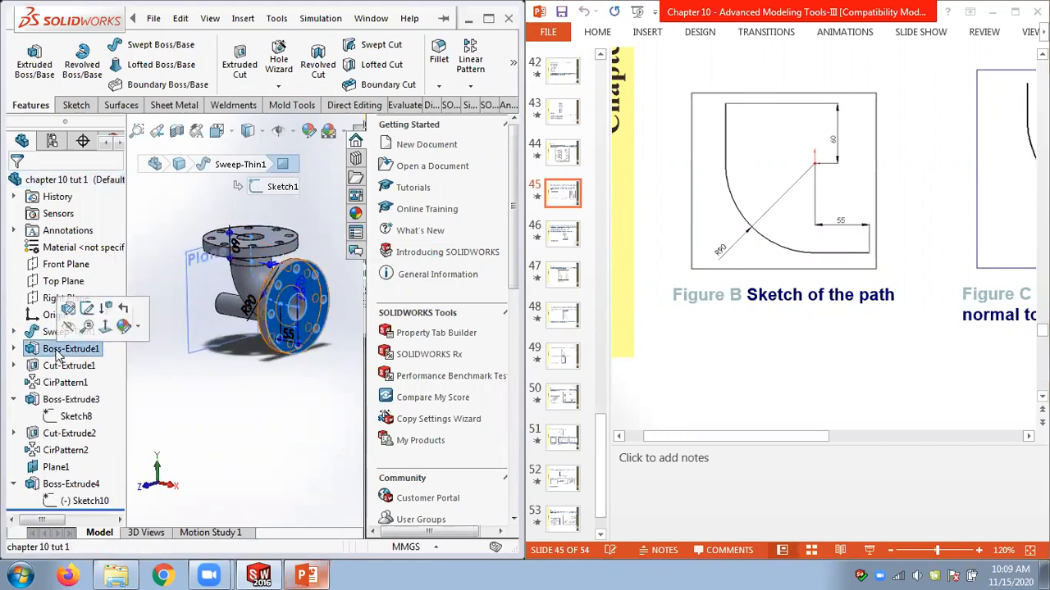
pyautogui.click(850, 396)
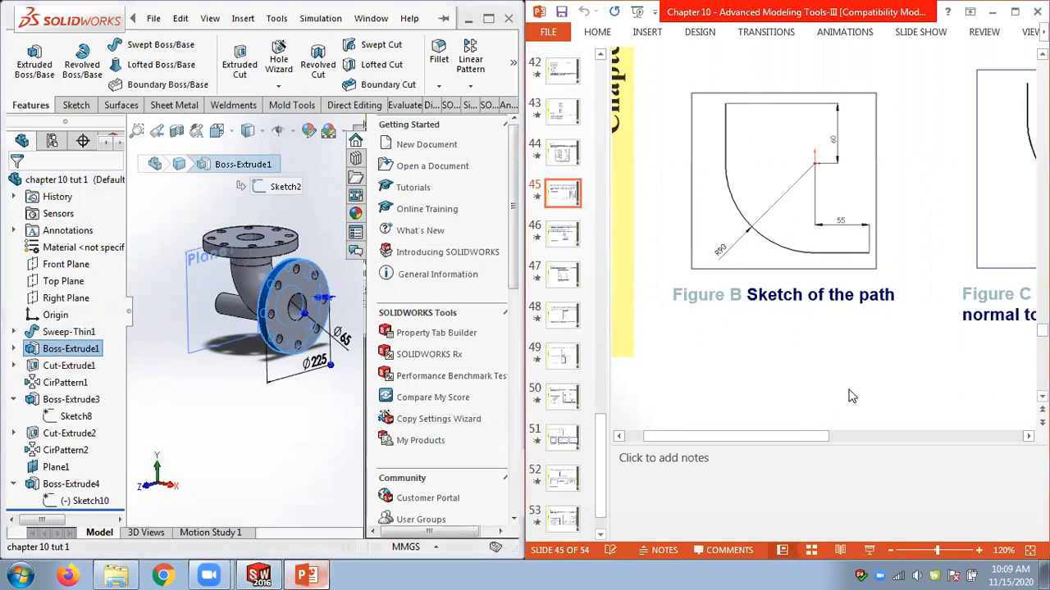
pyautogui.scroll(3, 850, 396)
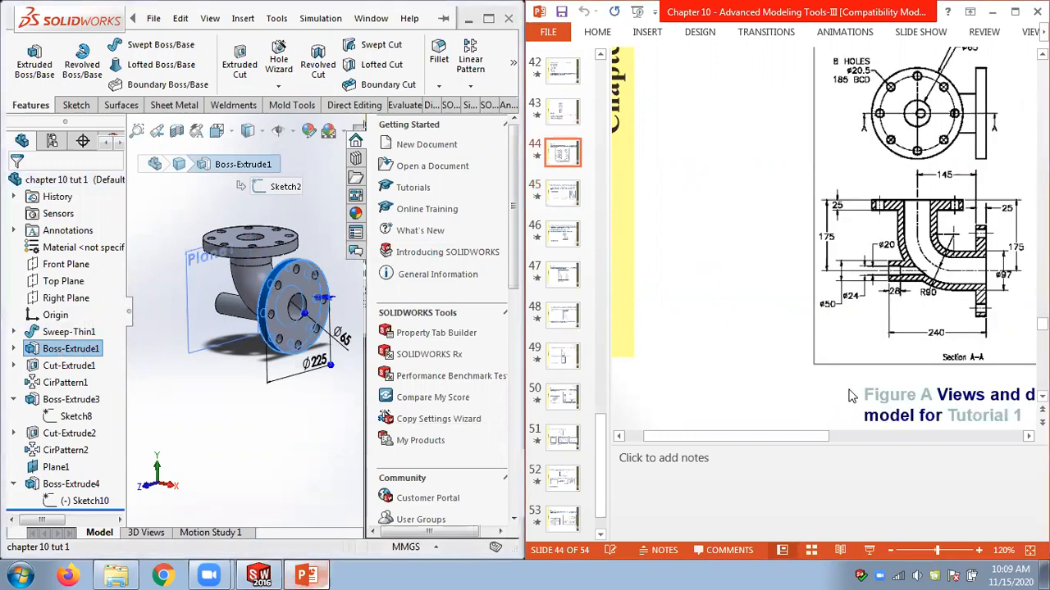
pyautogui.scroll(1, 857, 332)
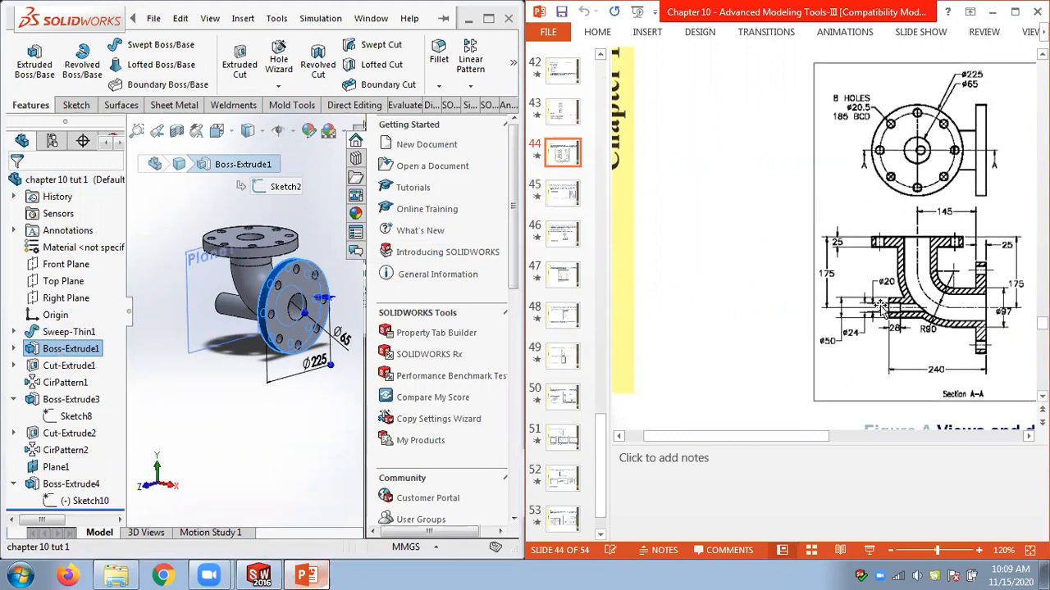
pyautogui.hscroll(5, 819, 244)
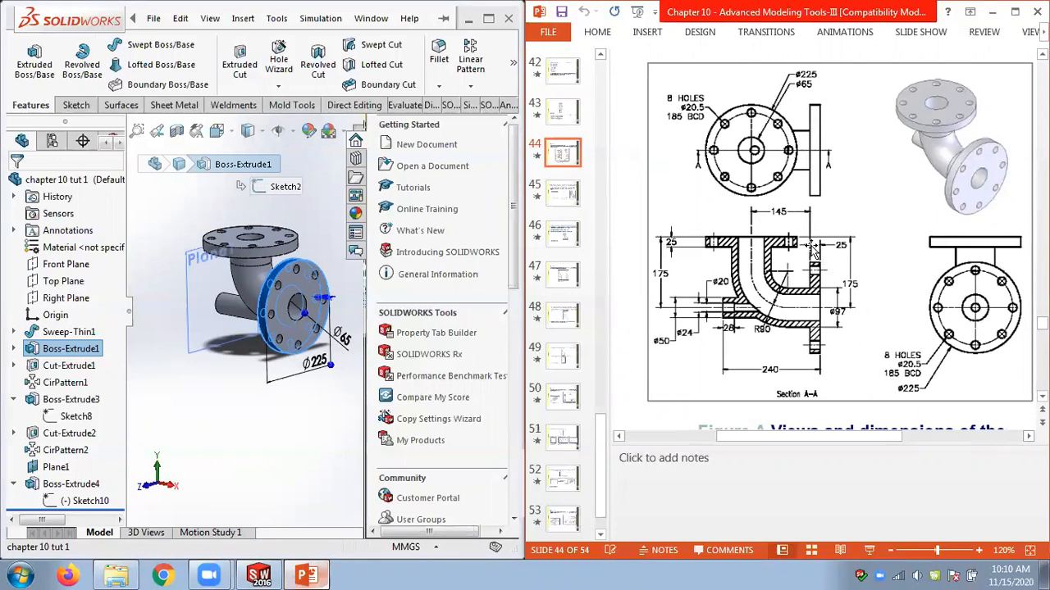
# Review the Sweep-Thin1 feature's circular profile and thin-feature settings, then close it without changes.
pyautogui.click(223, 395)
pyautogui.moveTo(223, 394); pyautogui.dragTo(263, 363, button='middle')
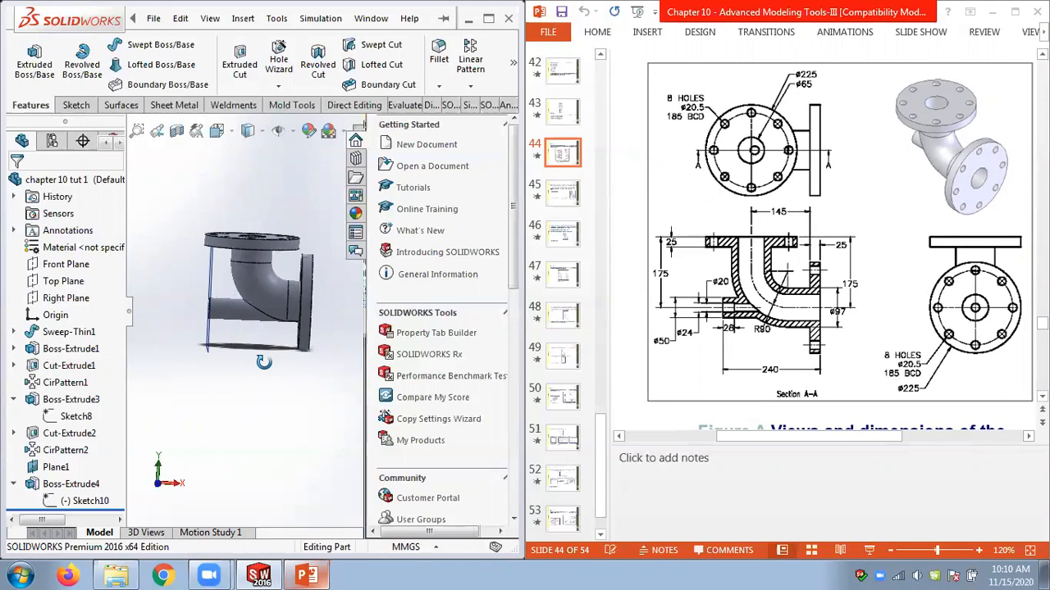
pyautogui.moveTo(263, 362); pyautogui.dragTo(262, 370, button='middle')
pyautogui.moveTo(275, 378); pyautogui.dragTo(146, 382, button='middle')
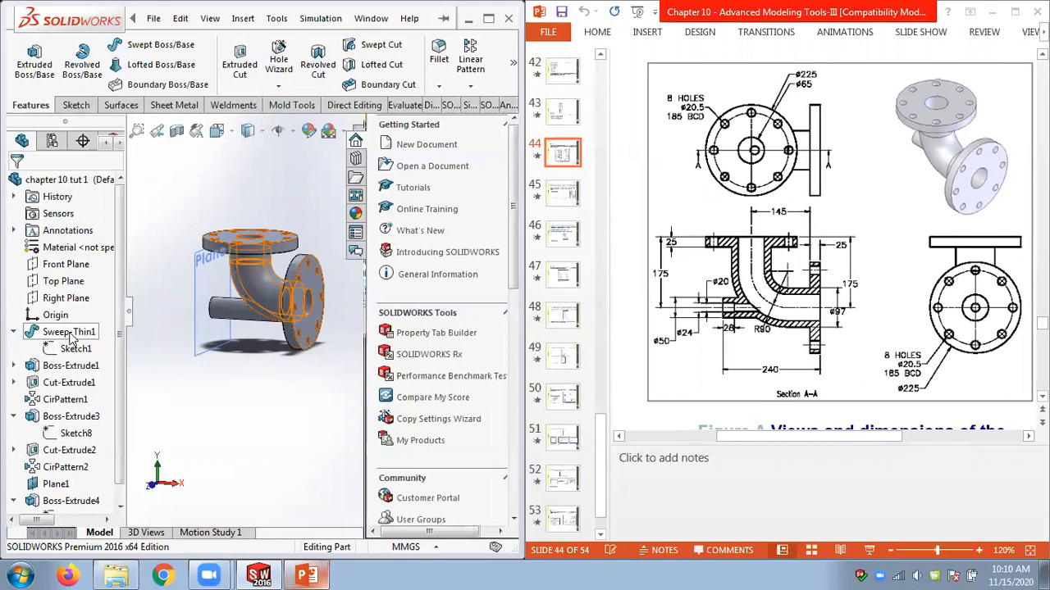
pyautogui.rightClick(69, 332)
pyautogui.click(85, 233)
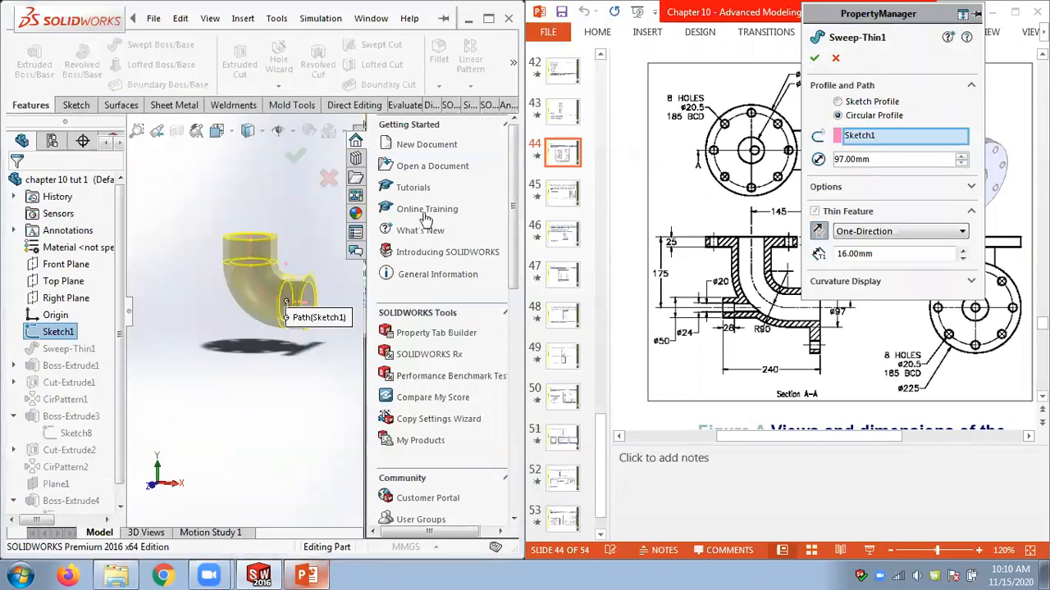
pyautogui.moveTo(293, 210); pyautogui.dragTo(259, 208, button='middle')
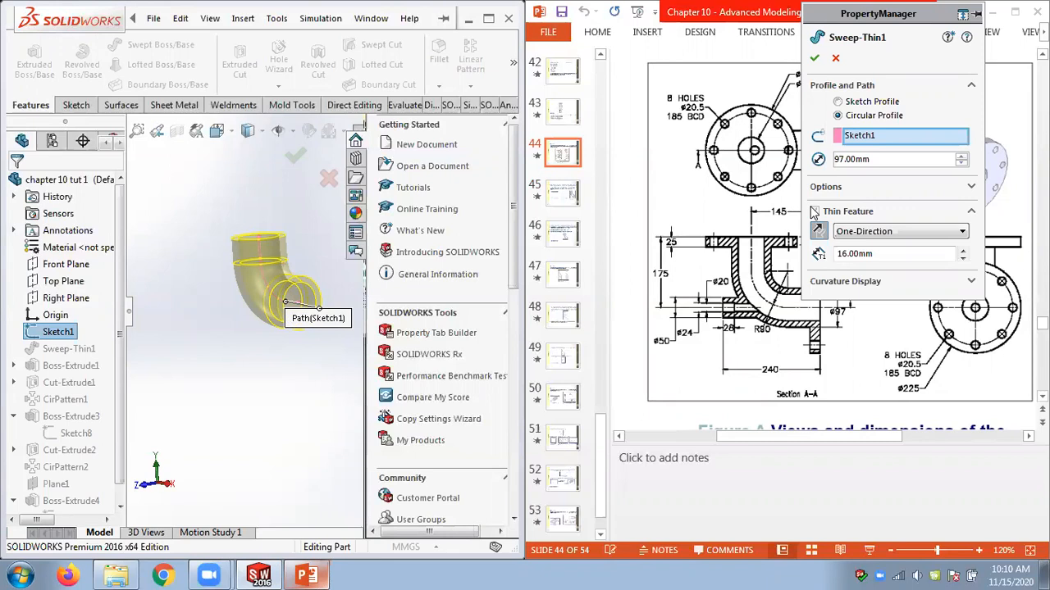
pyautogui.click(814, 57)
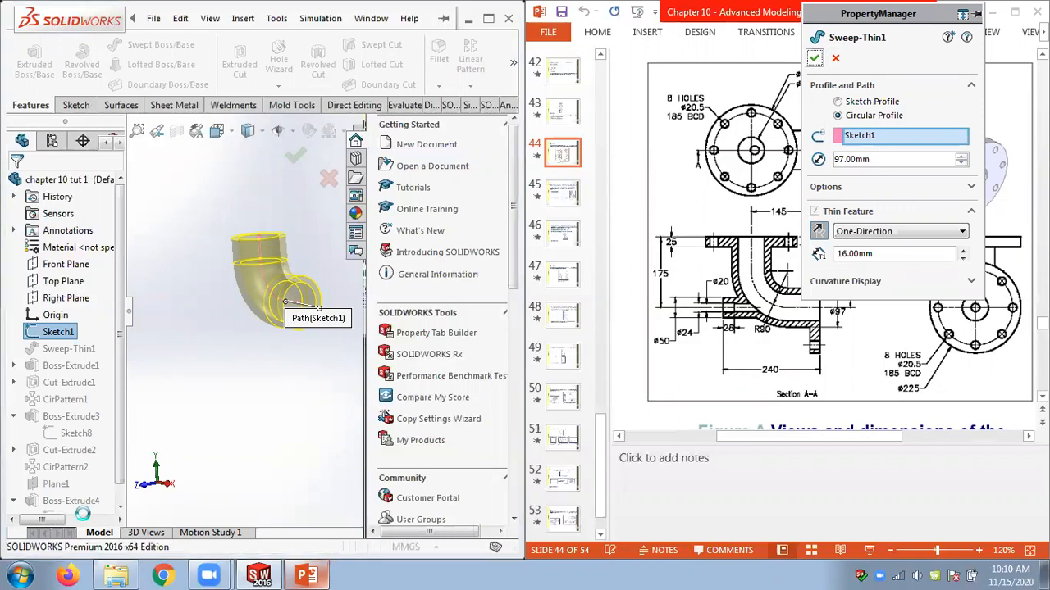
# Roll the model back to just after Sweep-Thin1 and measure the inner and outer edges of the pipe's open end.
pyautogui.moveTo(94, 515); pyautogui.dragTo(107, 342)
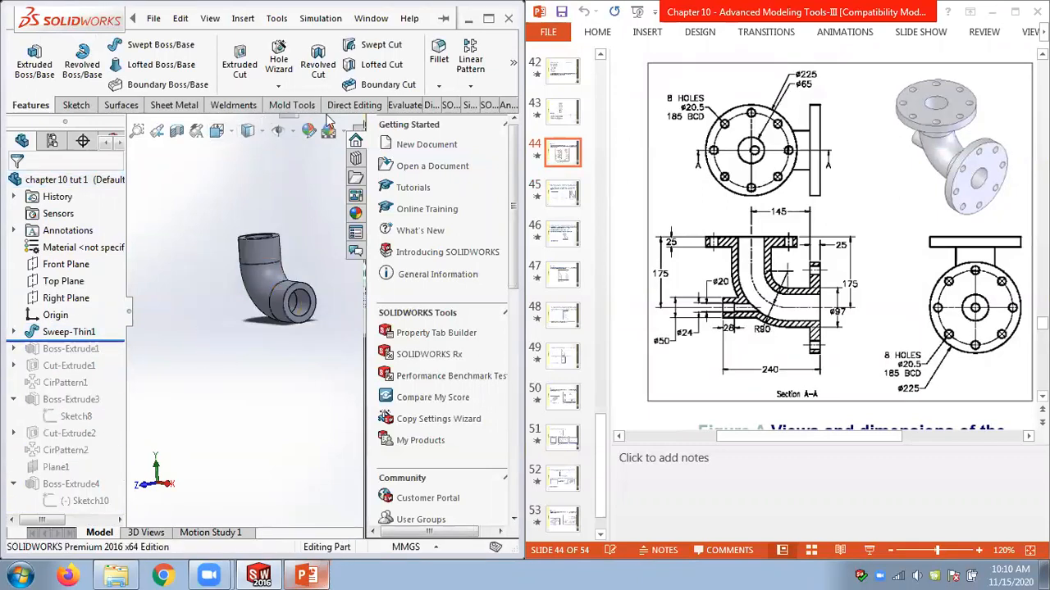
pyautogui.click(414, 106)
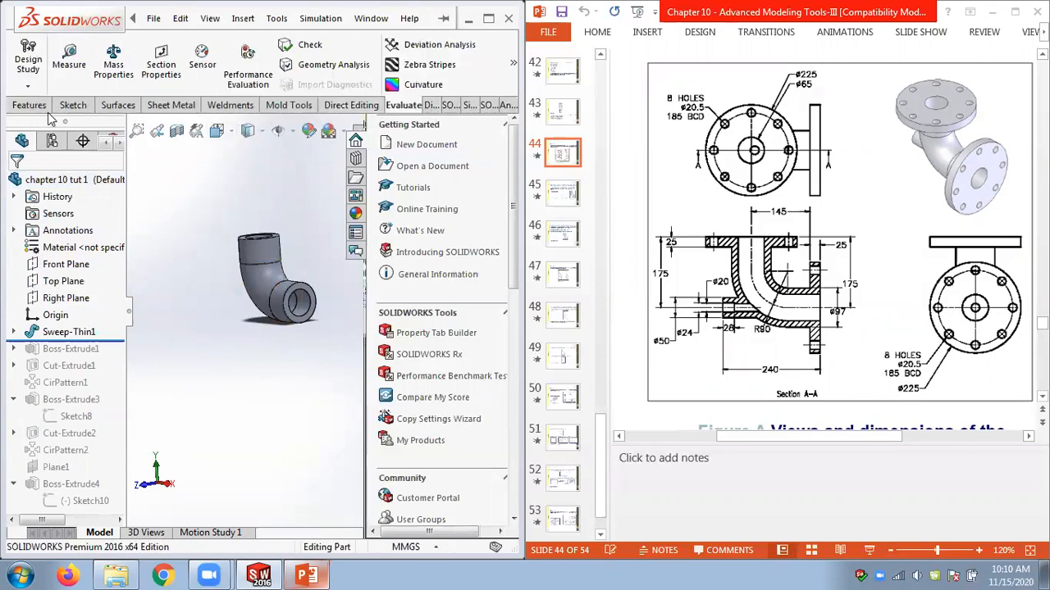
pyautogui.click(68, 59)
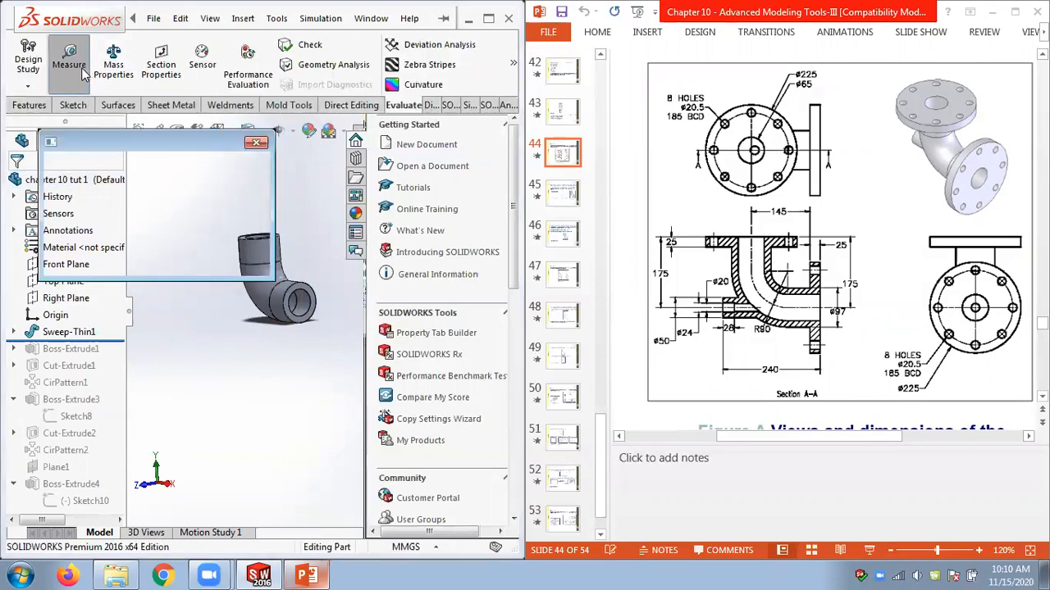
pyautogui.click(308, 316)
pyautogui.moveTo(313, 336); pyautogui.dragTo(259, 384)
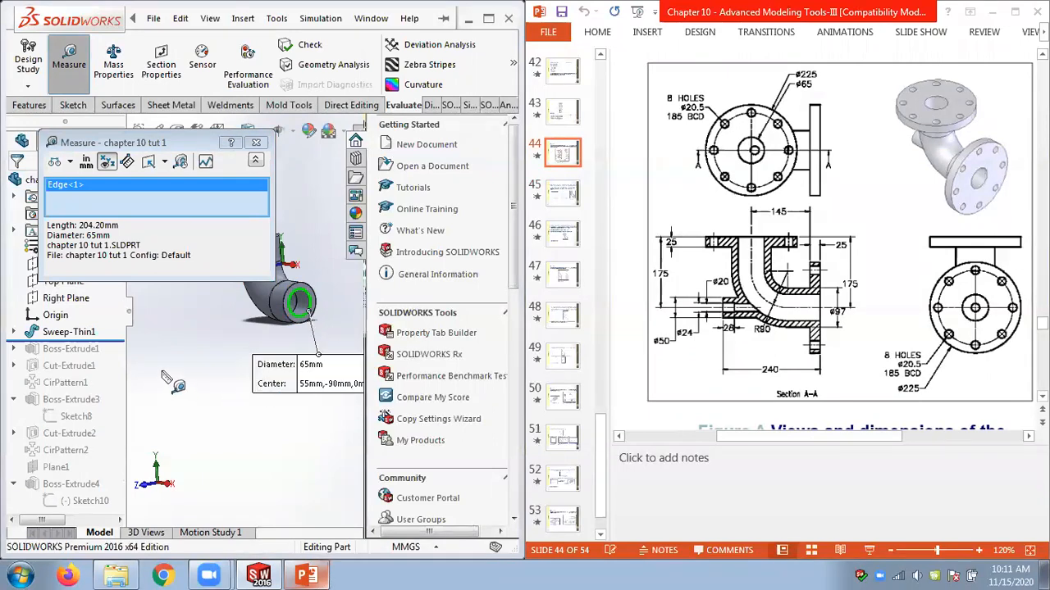
pyautogui.rightClick(82, 186)
pyautogui.click(98, 200)
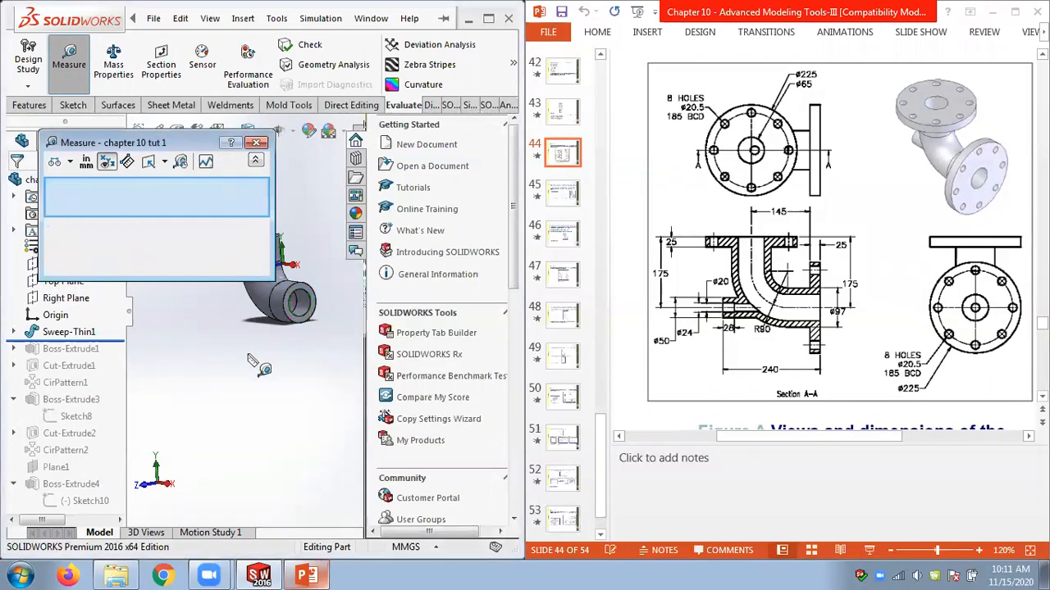
pyautogui.click(310, 329)
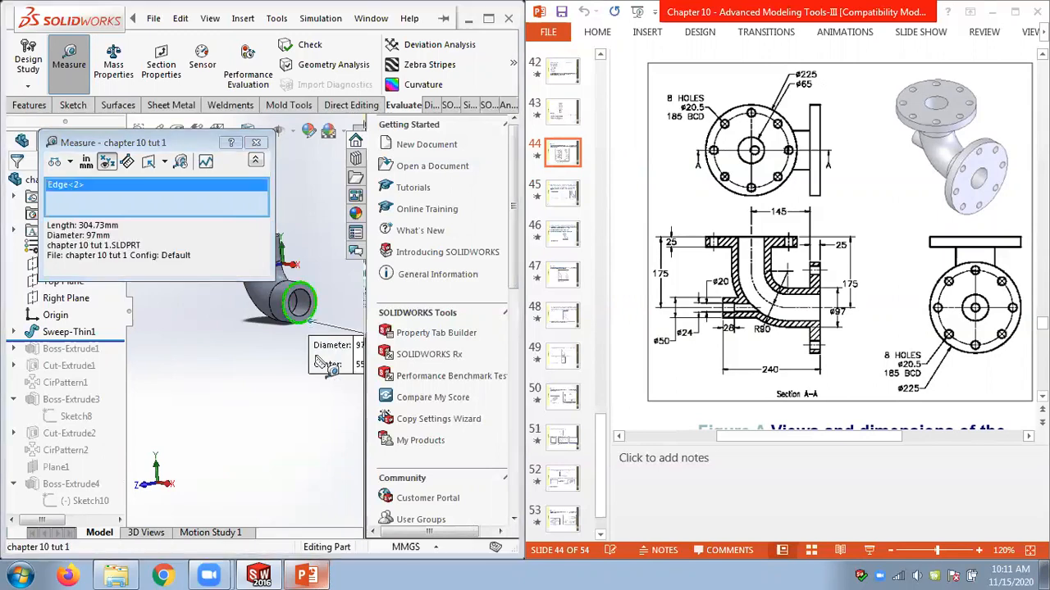
# Close the measurement and roll the model forward to include the end flange Boss-Extrude1.
pyautogui.moveTo(328, 367); pyautogui.dragTo(273, 382)
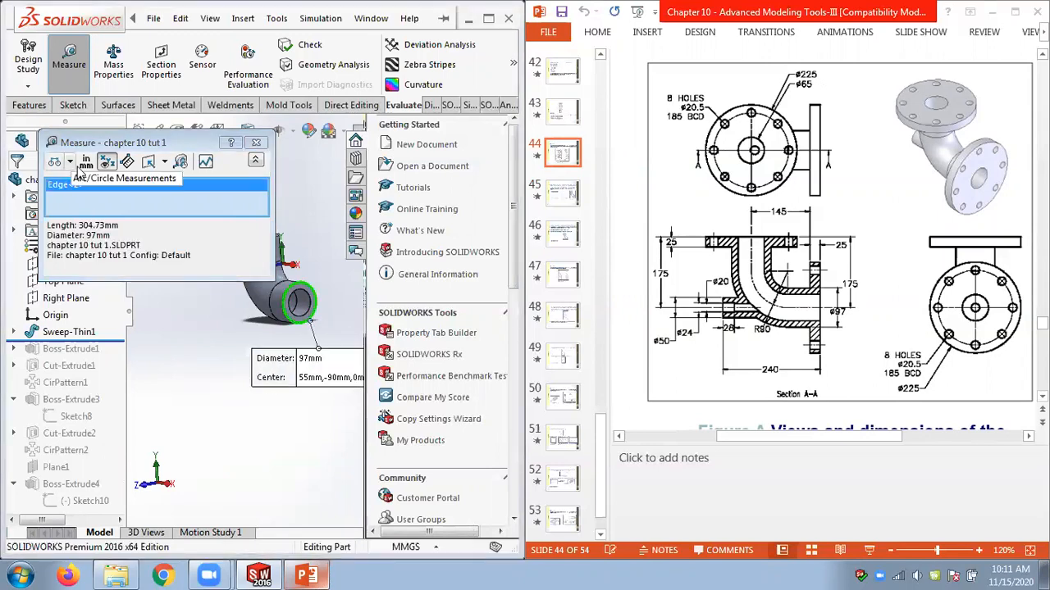
pyautogui.click(257, 143)
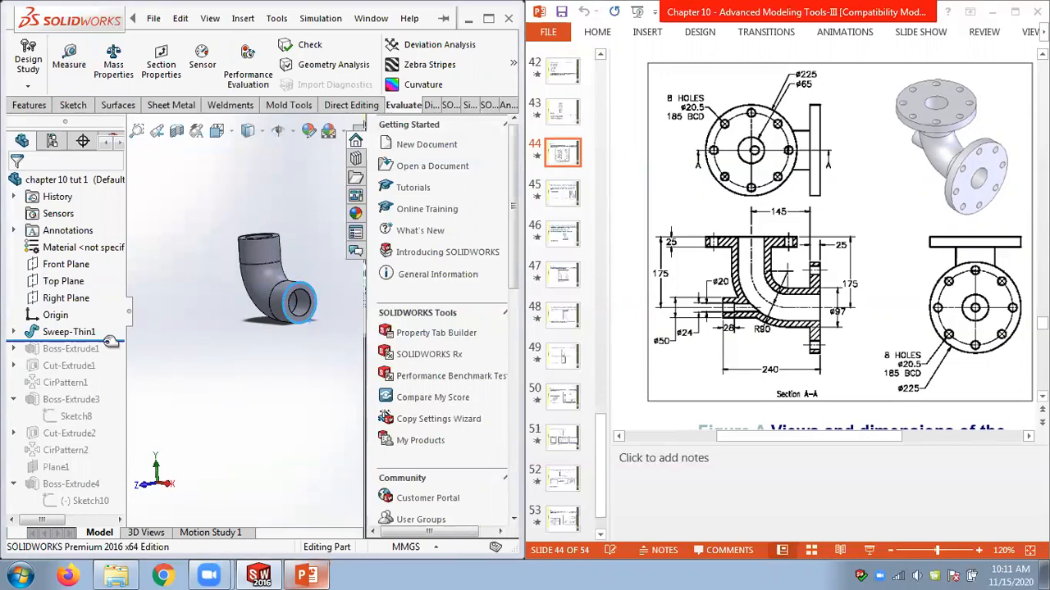
pyautogui.moveTo(111, 342); pyautogui.dragTo(115, 356)
pyautogui.moveTo(232, 353); pyautogui.dragTo(308, 348, button='middle')
pyautogui.click(317, 337)
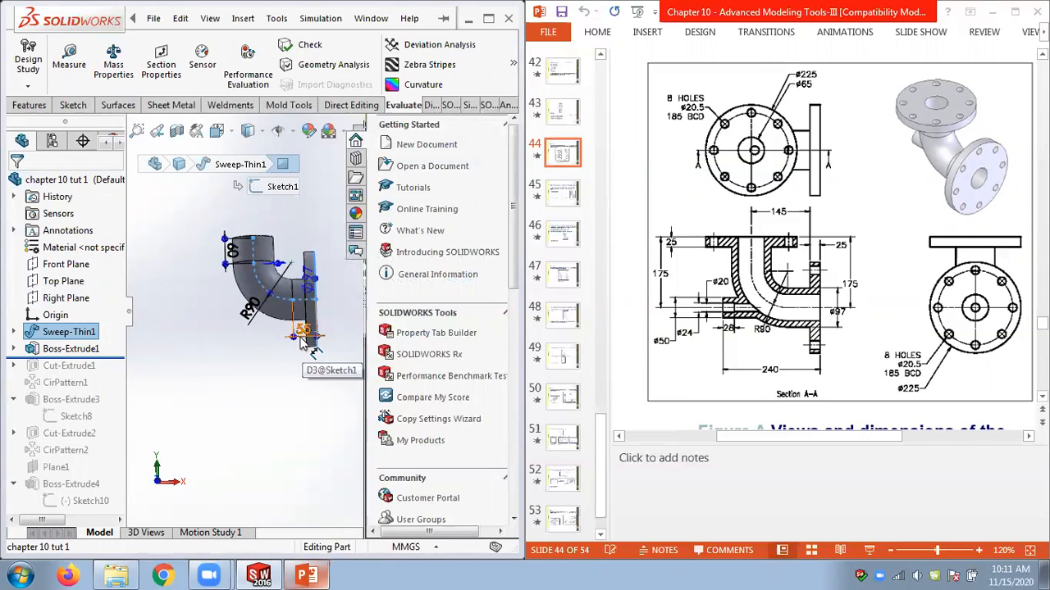
pyautogui.scroll(-2, 301, 352)
pyautogui.click(288, 373)
pyautogui.moveTo(281, 373)
pyautogui.mouseDown(button='middle')
pyautogui.moveTo(168, 365)
pyautogui.moveTo(291, 373)
pyautogui.mouseUp(button='middle')
# Edit Boss-Extrude1 and reverse its 25 mm blind extrusion direction.
pyautogui.click(92, 353)
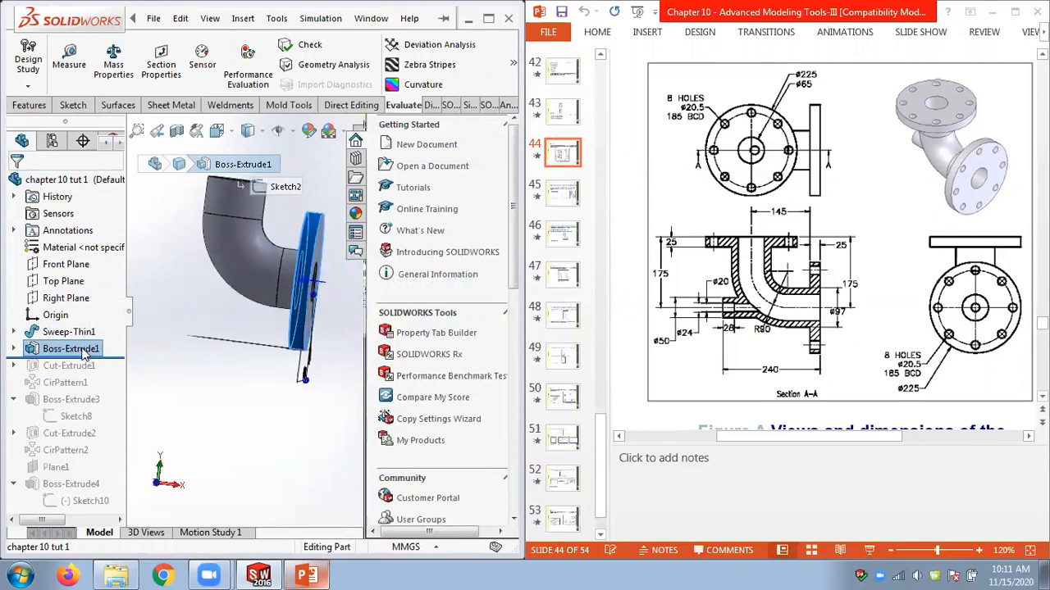
pyautogui.rightClick(85, 353)
pyautogui.click(90, 195)
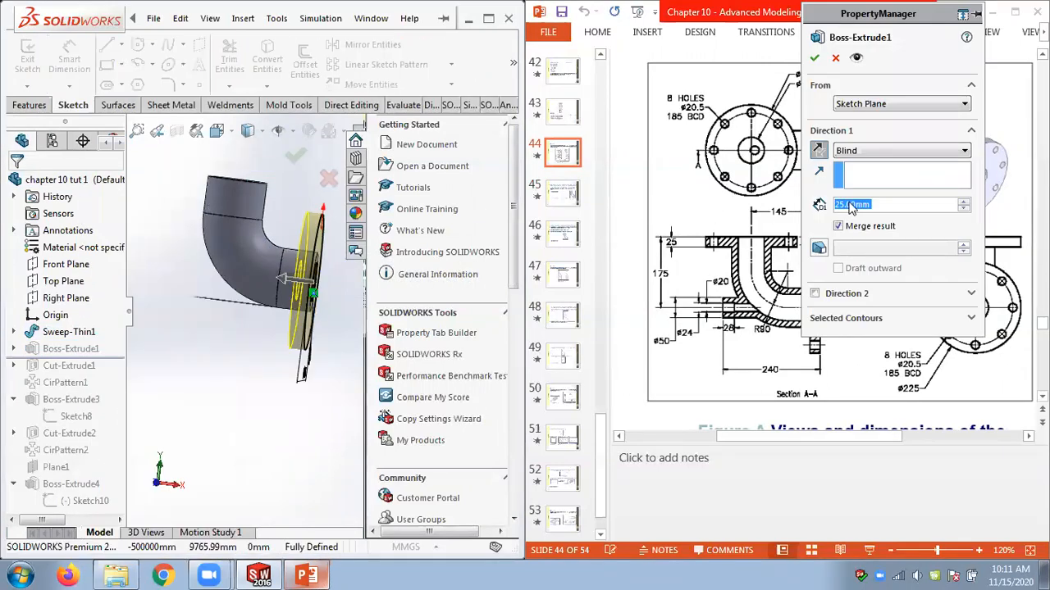
pyautogui.click(819, 151)
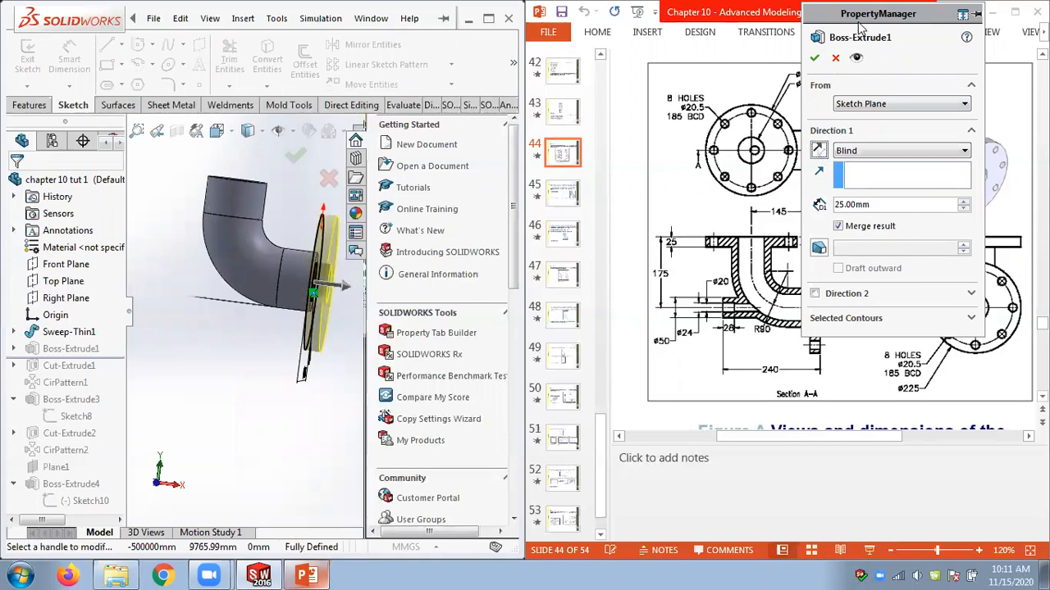
pyautogui.moveTo(861, 20); pyautogui.dragTo(970, 76)
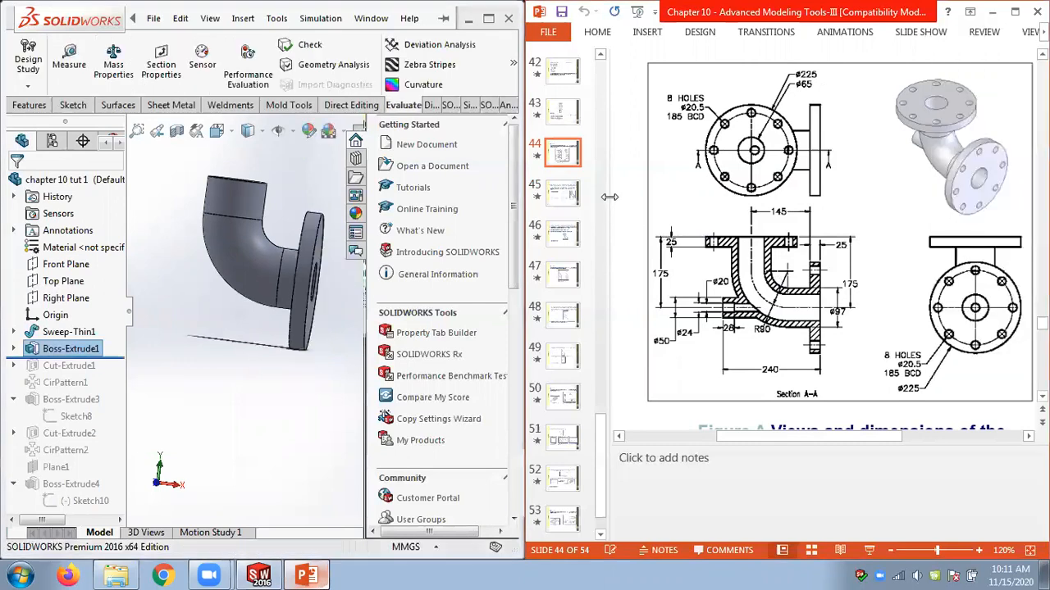
# Scroll through the following slides to view the path sketch and normal plane figures.
pyautogui.scroll(-4, 618, 201)
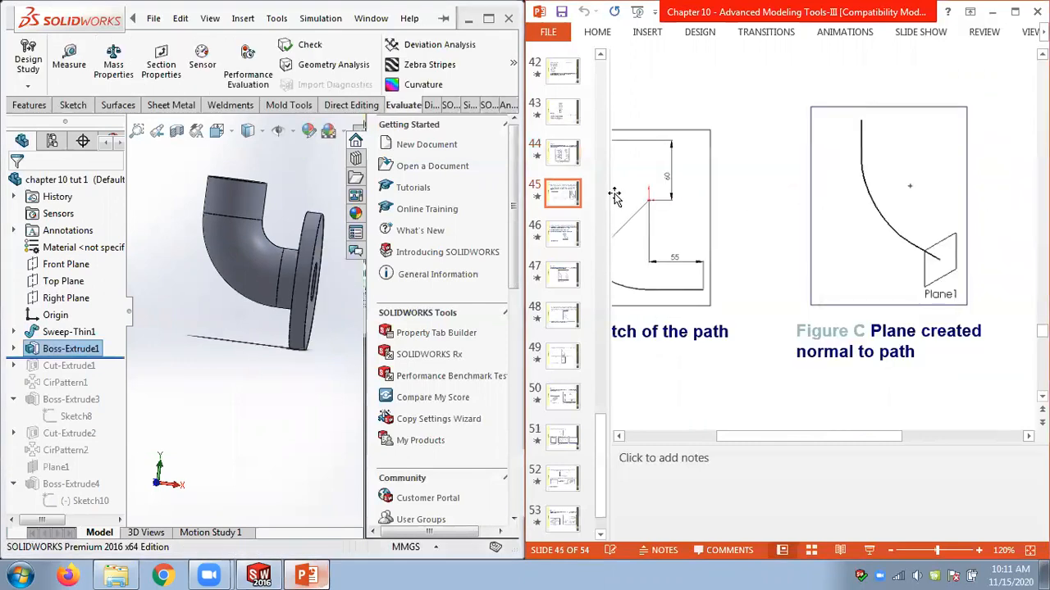
pyautogui.scroll(-3, 618, 201)
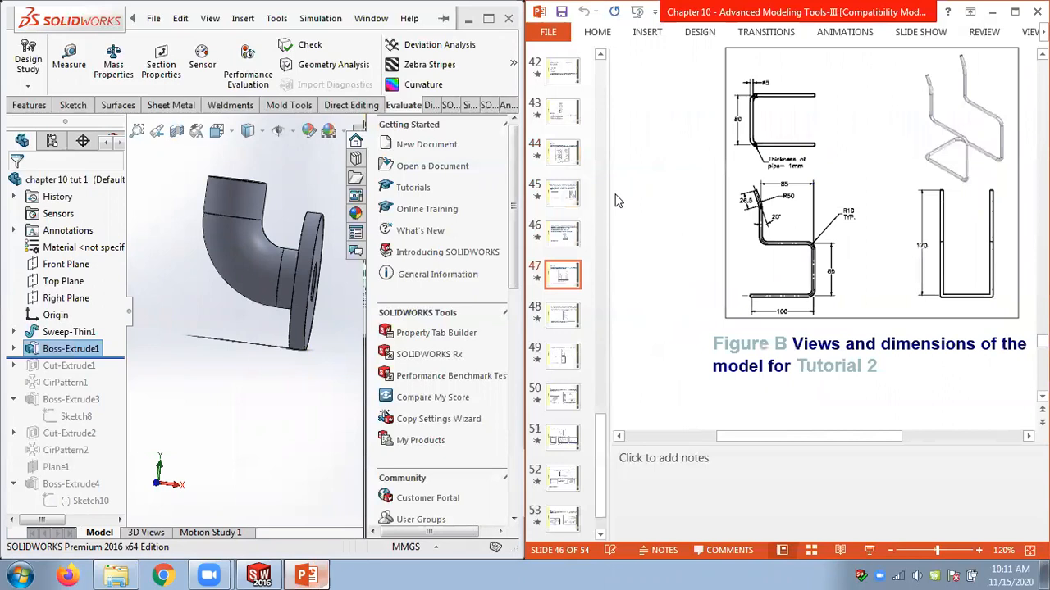
pyautogui.scroll(3, 618, 201)
pyautogui.scroll(6, 618, 201)
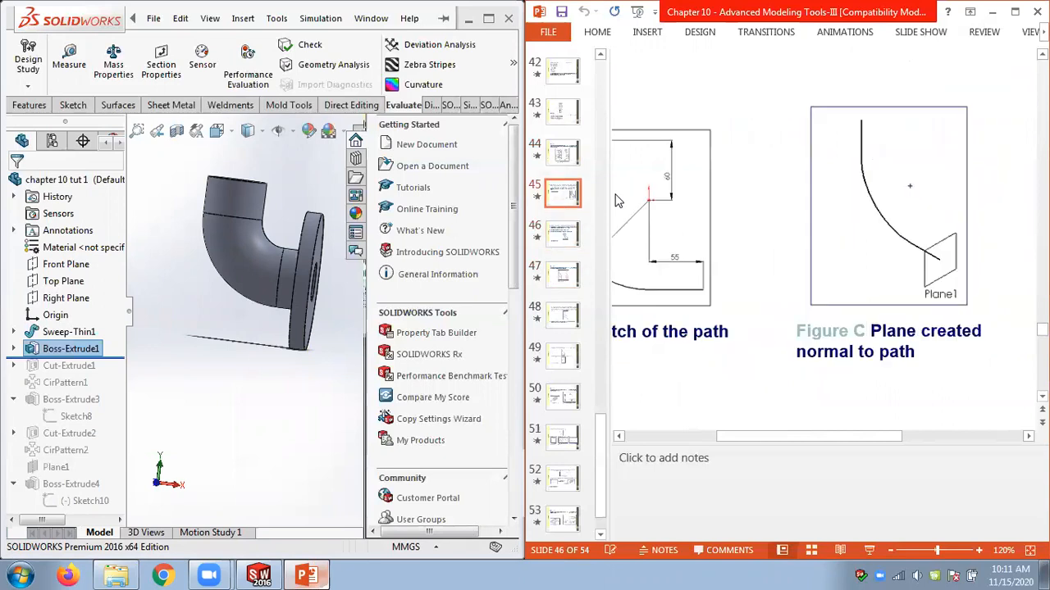
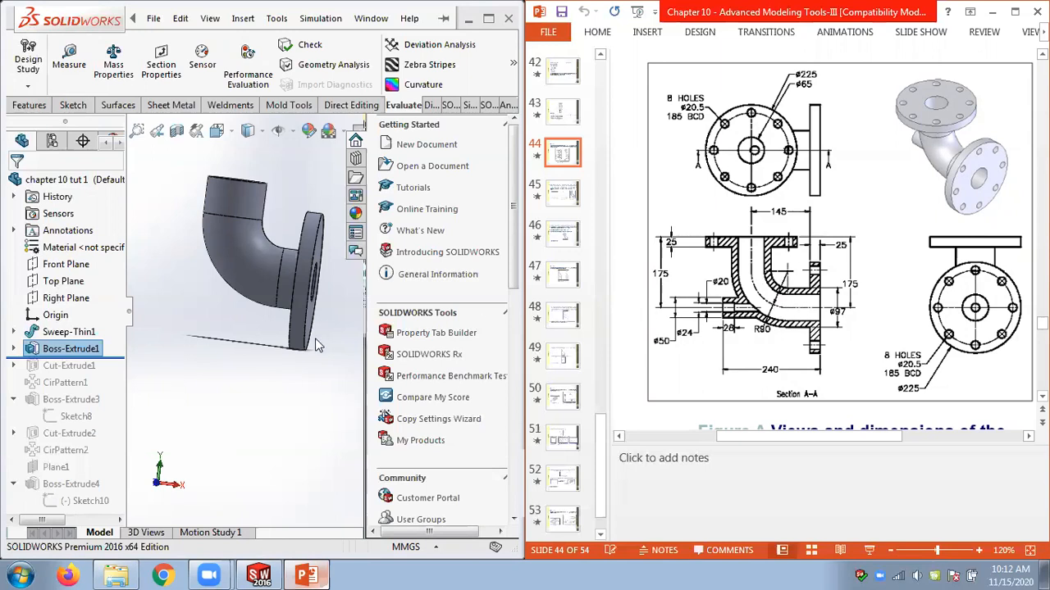
pyautogui.rightClick(99, 353)
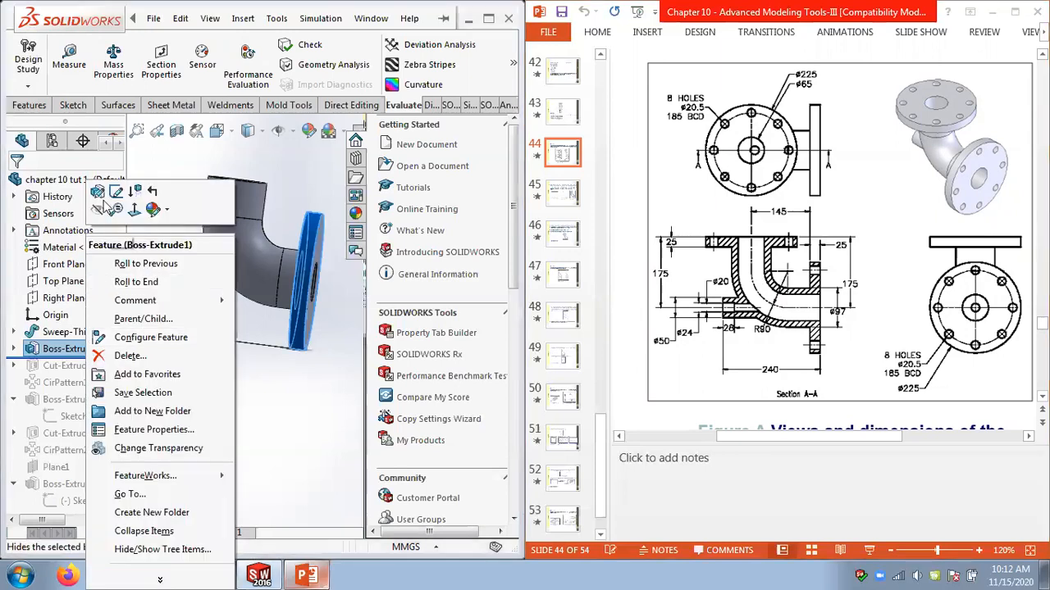
pyautogui.click(98, 191)
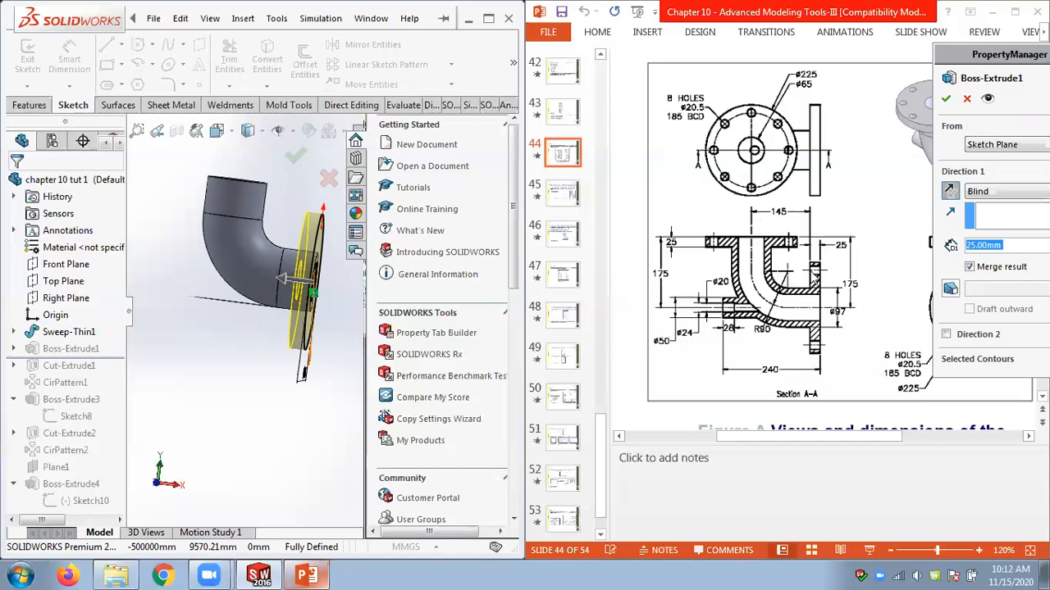
pyautogui.click(965, 99)
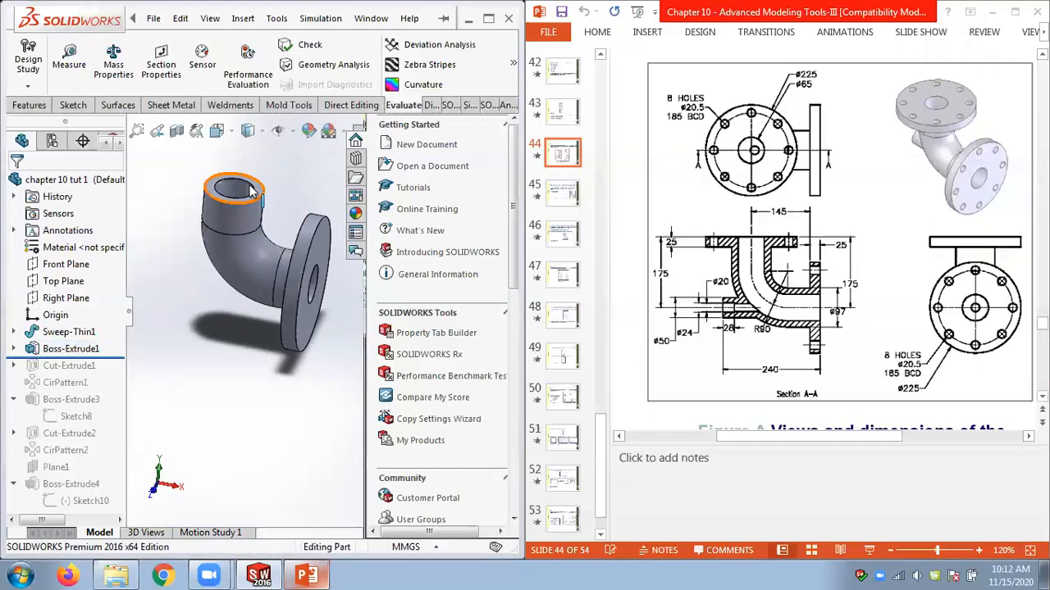
# Measure the distance between the pipe's top opening edge and the end flange's outer edge.
pyautogui.click(77, 69)
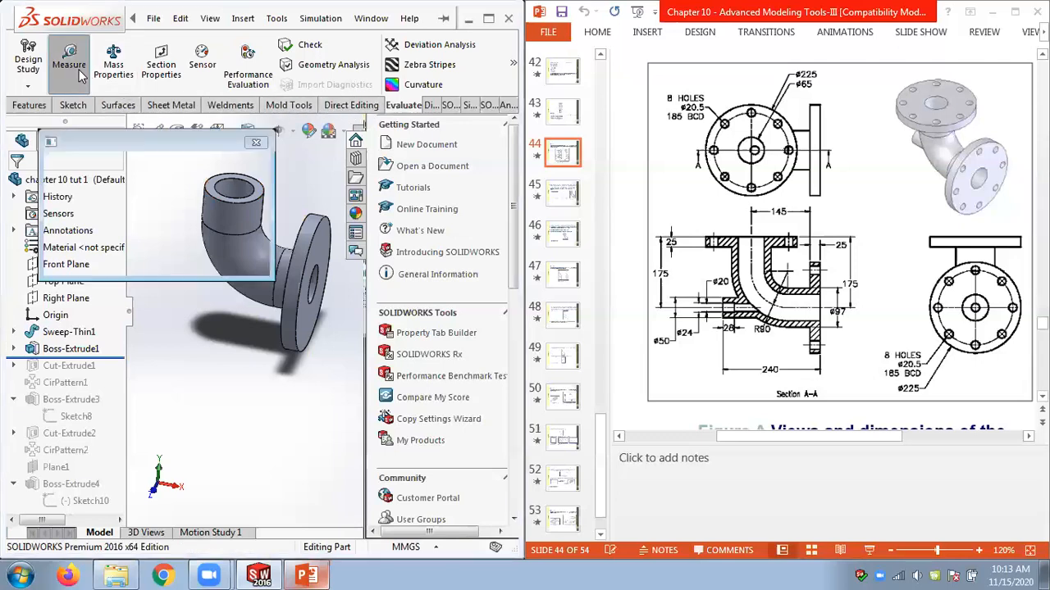
pyautogui.moveTo(140, 145); pyautogui.dragTo(112, 41)
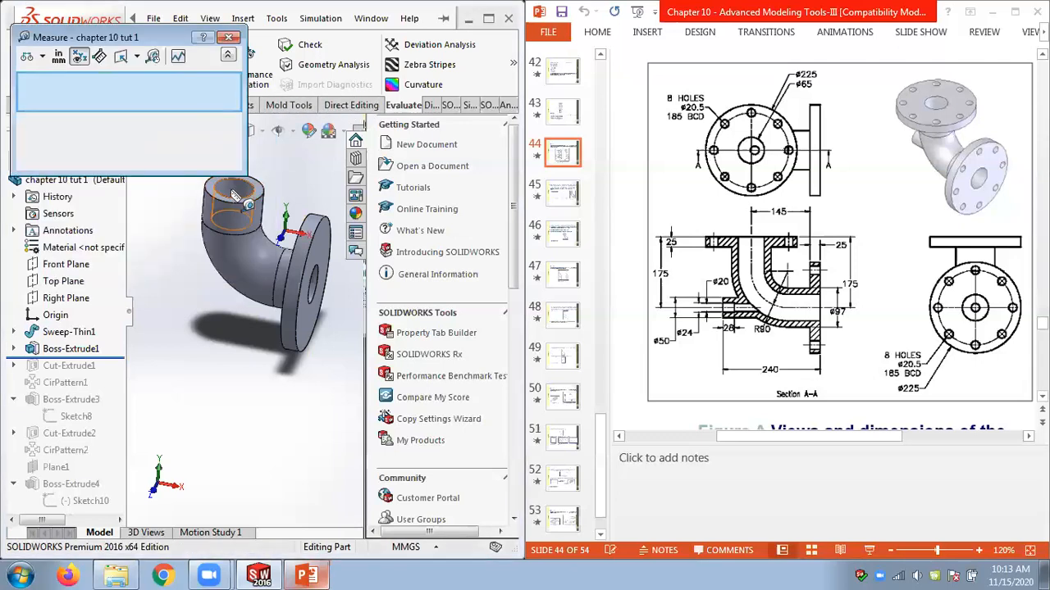
pyautogui.click(244, 195)
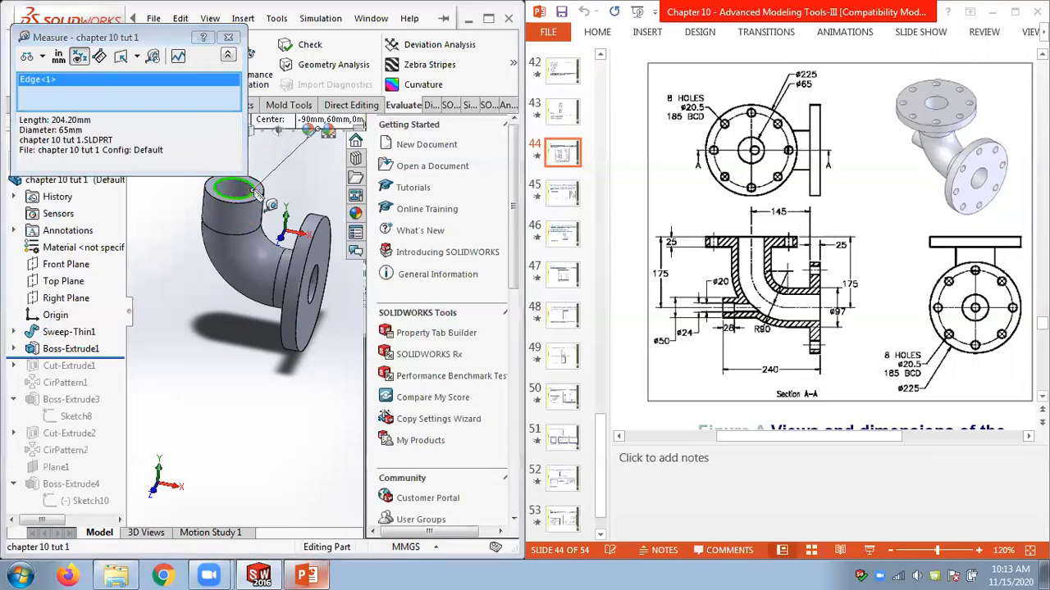
pyautogui.click(313, 223)
pyautogui.moveTo(303, 197); pyautogui.dragTo(318, 158, button='middle')
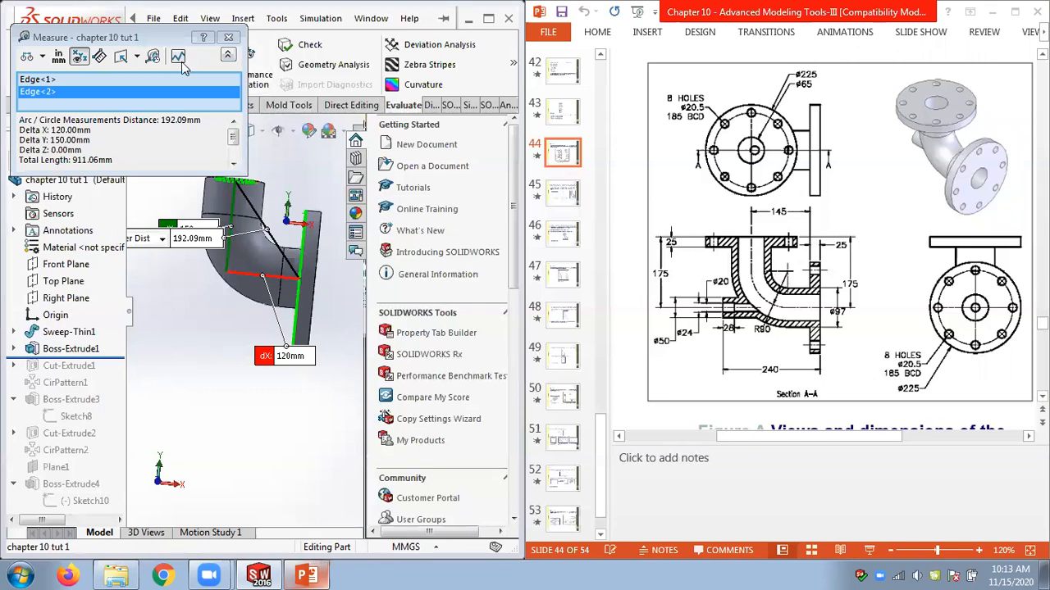
pyautogui.click(229, 38)
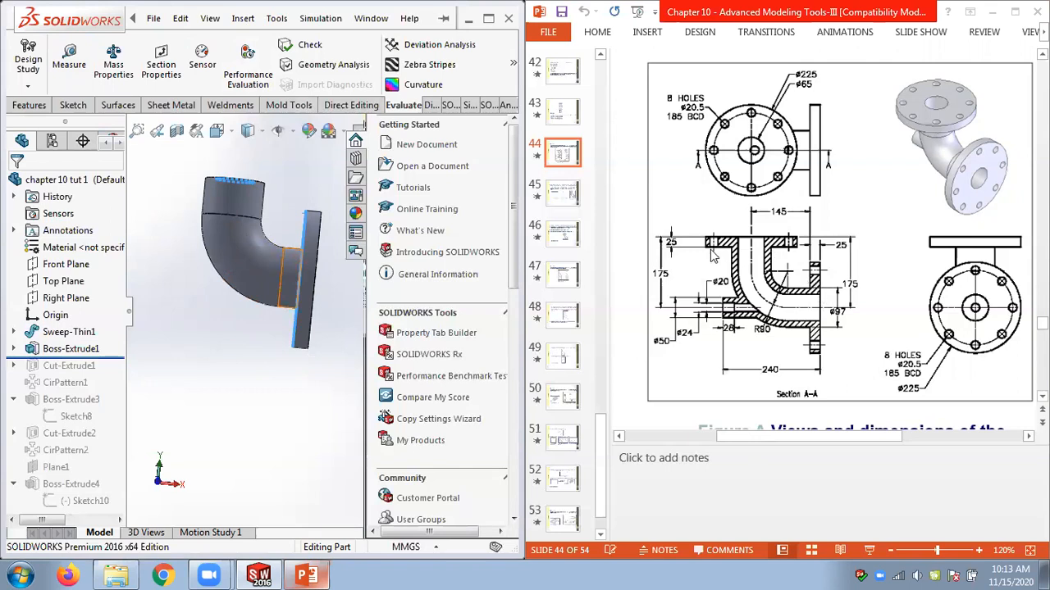
# Roll the feature tree forward to the end and reverse Boss-Extrude1's extrusion direction once more.
pyautogui.hotkey('ctrl', '7')
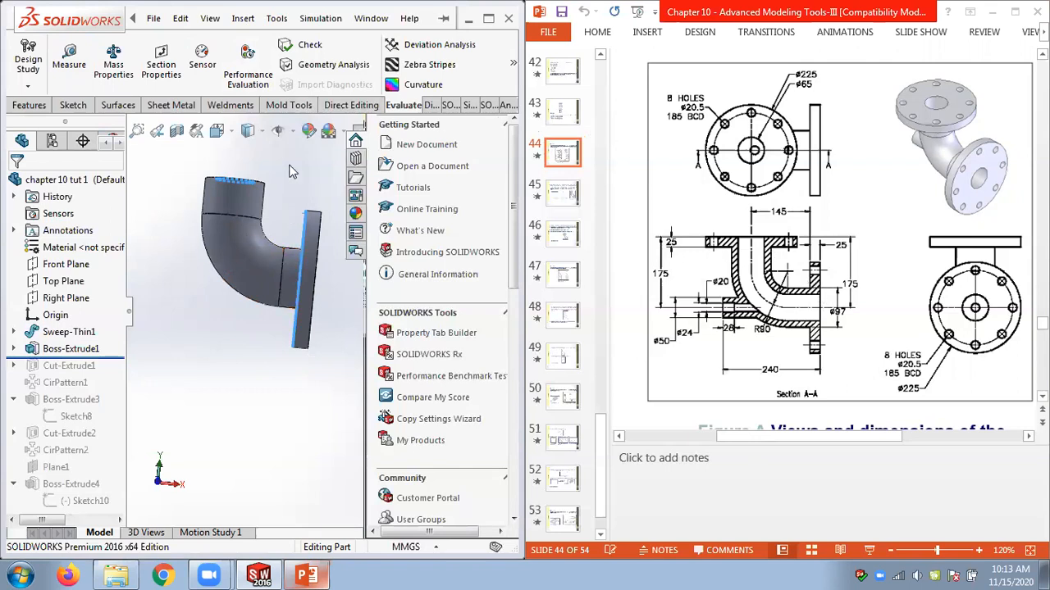
pyautogui.click(80, 353)
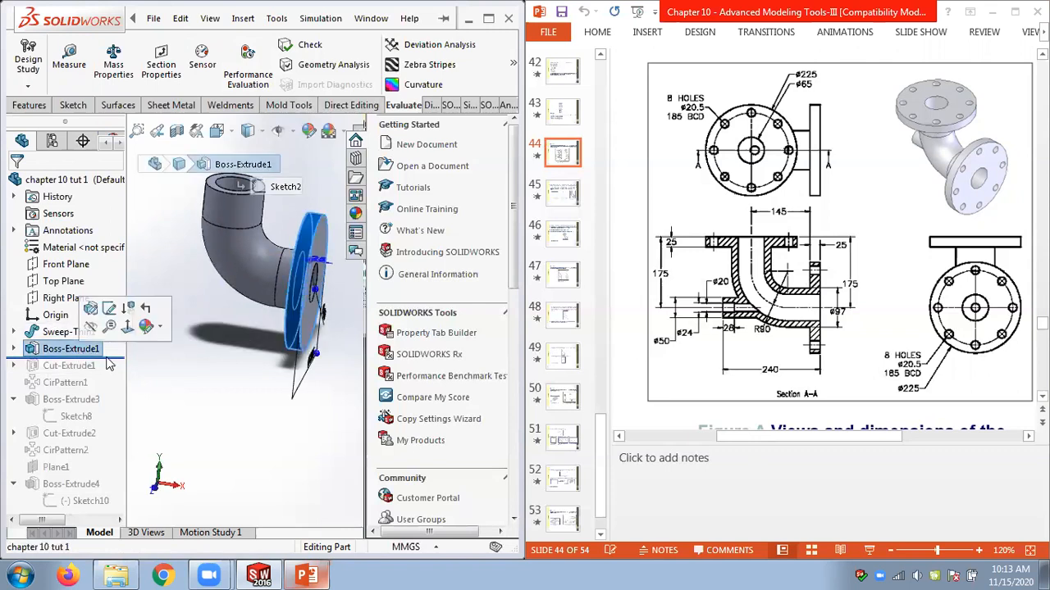
pyautogui.click(155, 371)
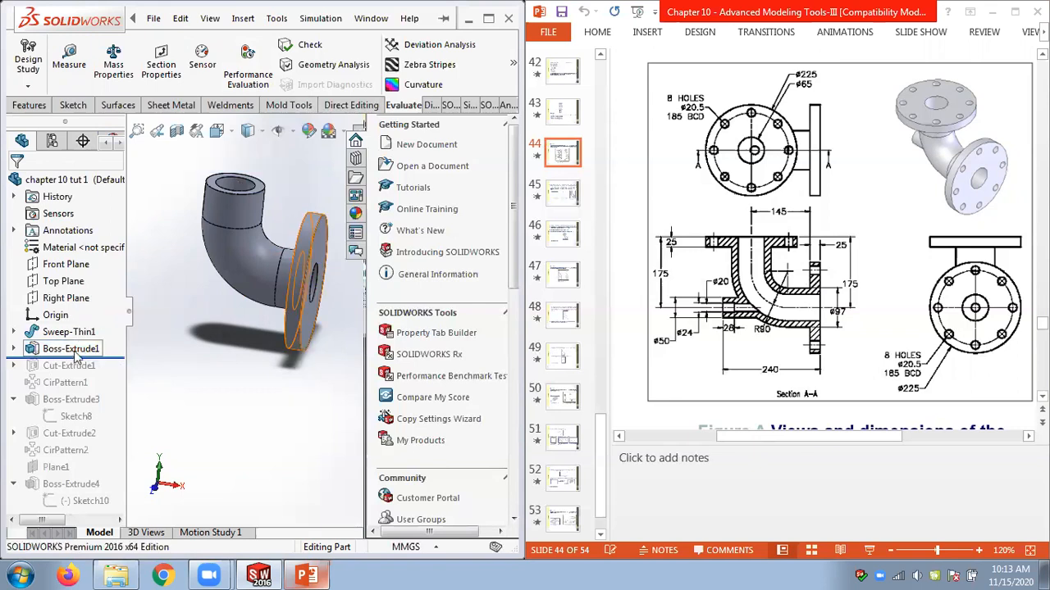
pyautogui.moveTo(125, 438); pyautogui.dragTo(123, 508)
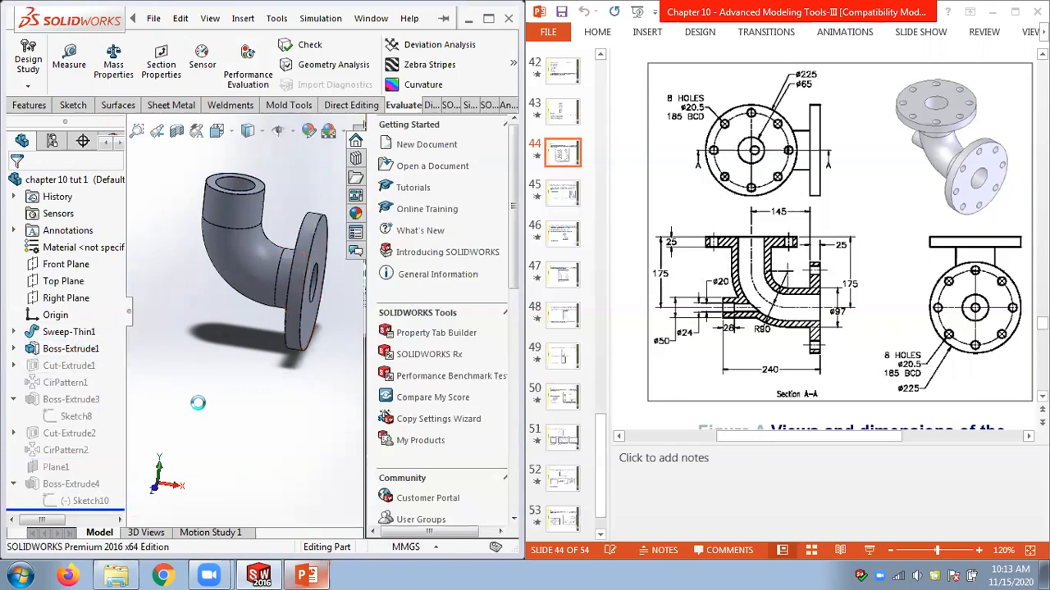
pyautogui.click(65, 350)
pyautogui.rightClick(66, 350)
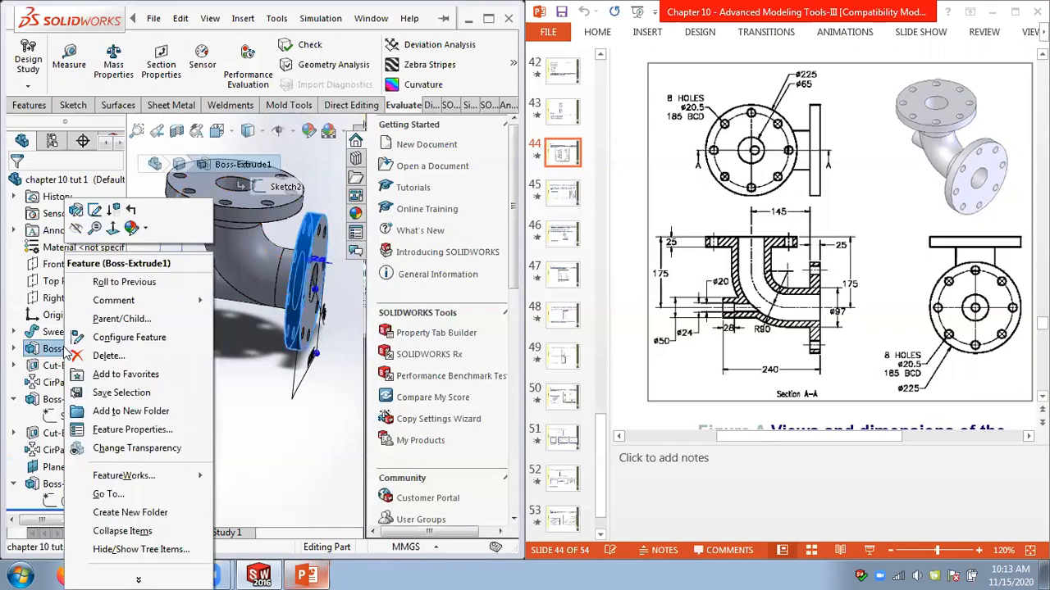
pyautogui.click(75, 210)
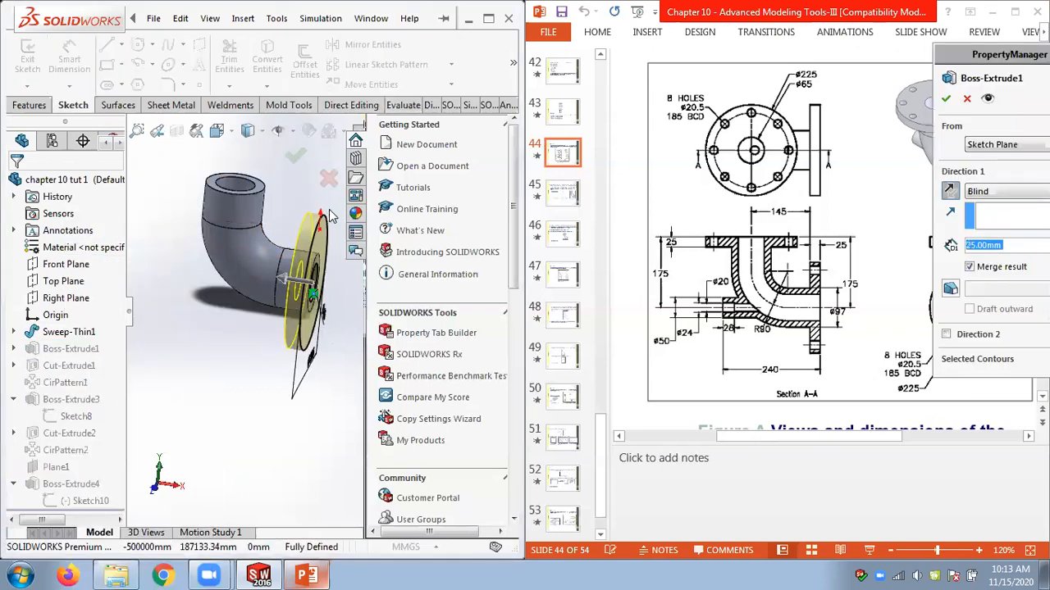
pyautogui.click(950, 191)
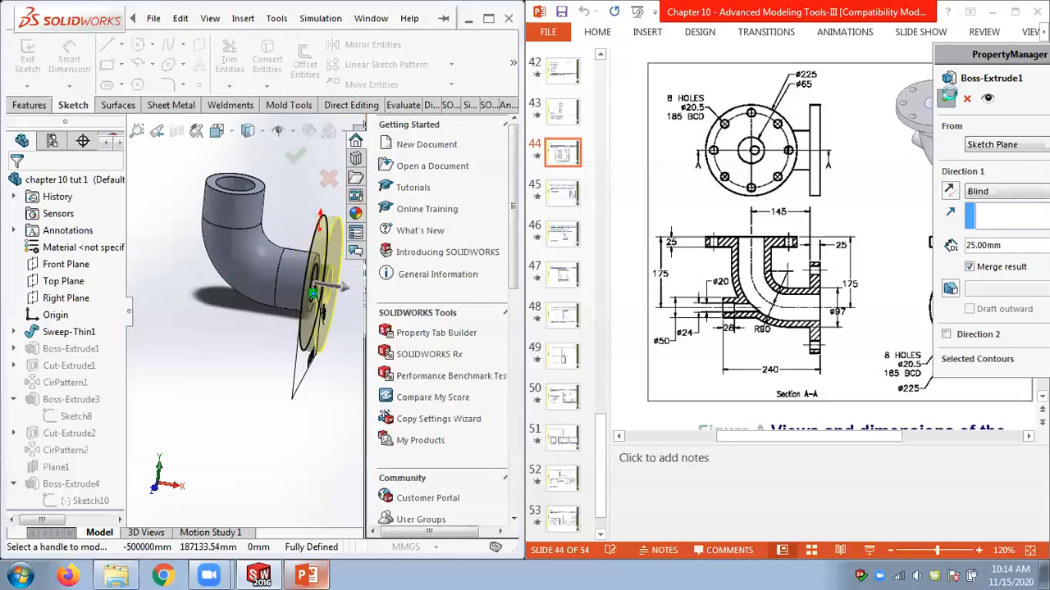
pyautogui.click(947, 97)
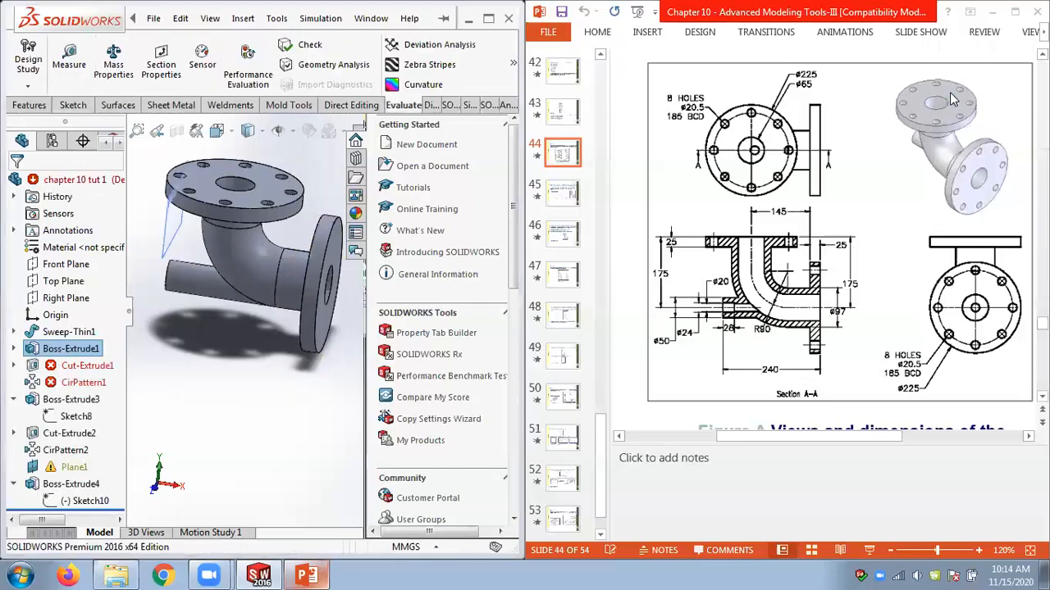
# Open Cut-Extrude1's Sketch4 for editing to inspect it, then exit and close the error list.
pyautogui.click(73, 366)
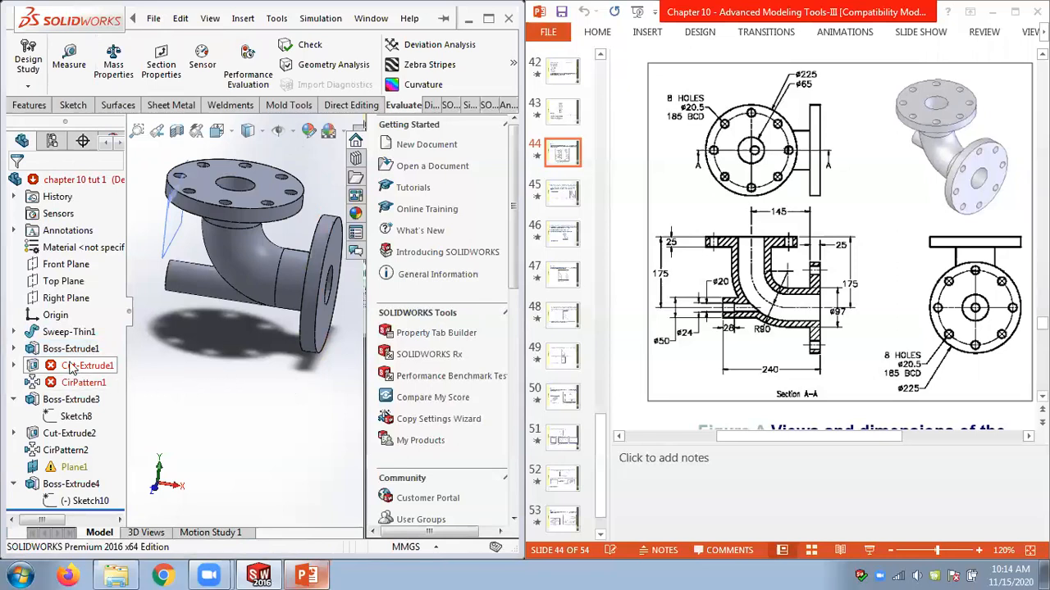
pyautogui.moveTo(279, 389); pyautogui.dragTo(237, 365, button='middle')
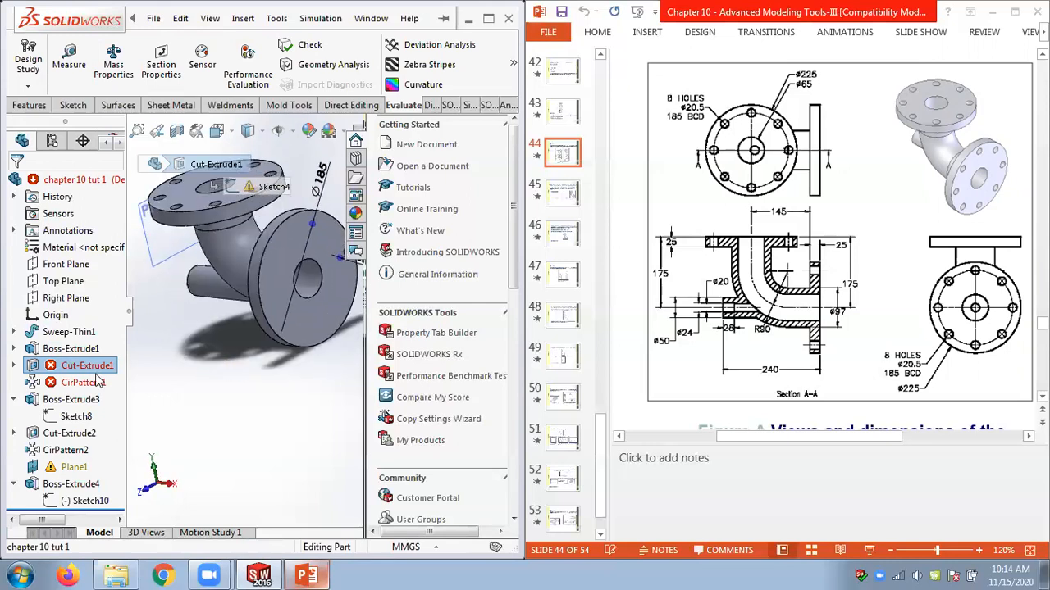
pyautogui.click(14, 366)
pyautogui.click(91, 383)
pyautogui.rightClick(94, 383)
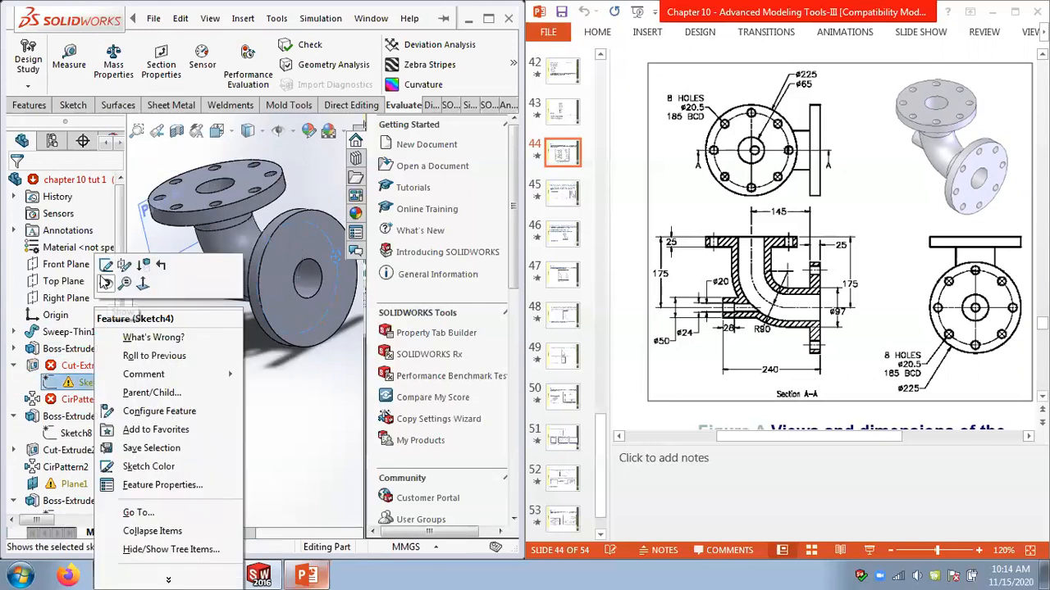
pyautogui.click(106, 265)
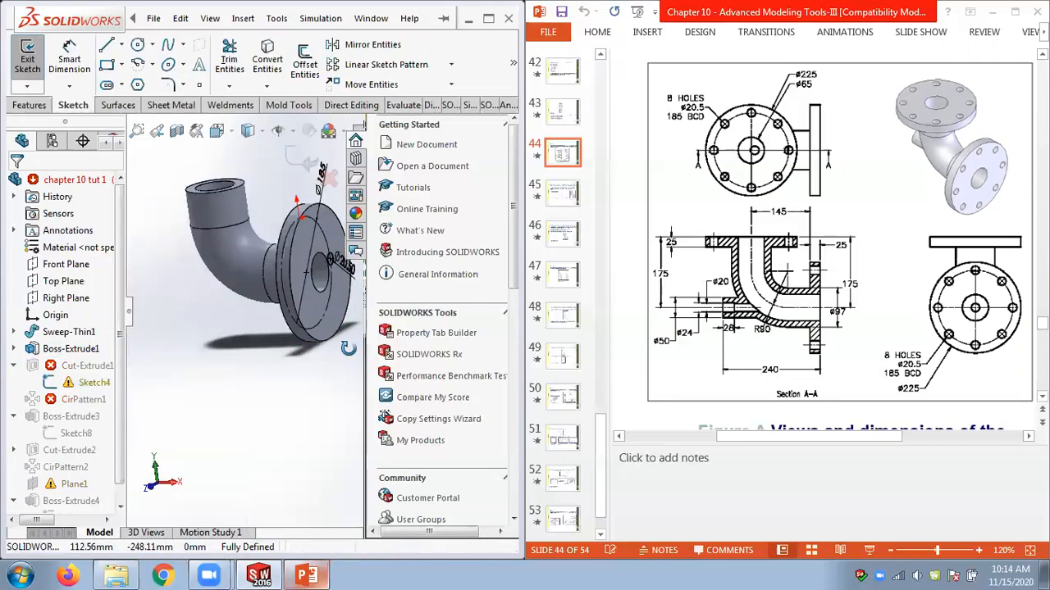
pyautogui.moveTo(379, 344); pyautogui.dragTo(329, 365, button='middle')
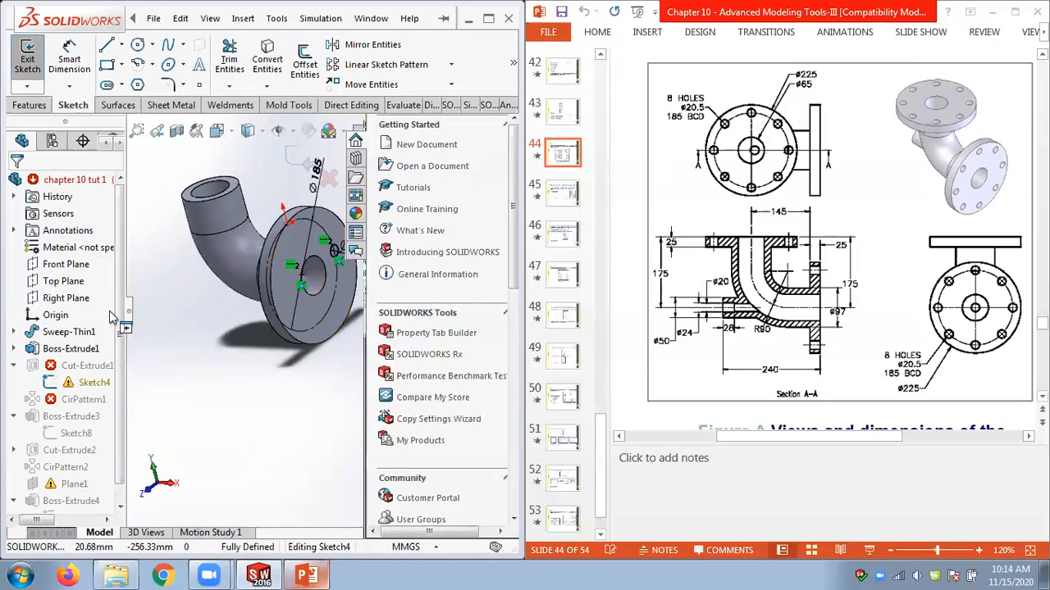
pyautogui.rightClick(73, 369)
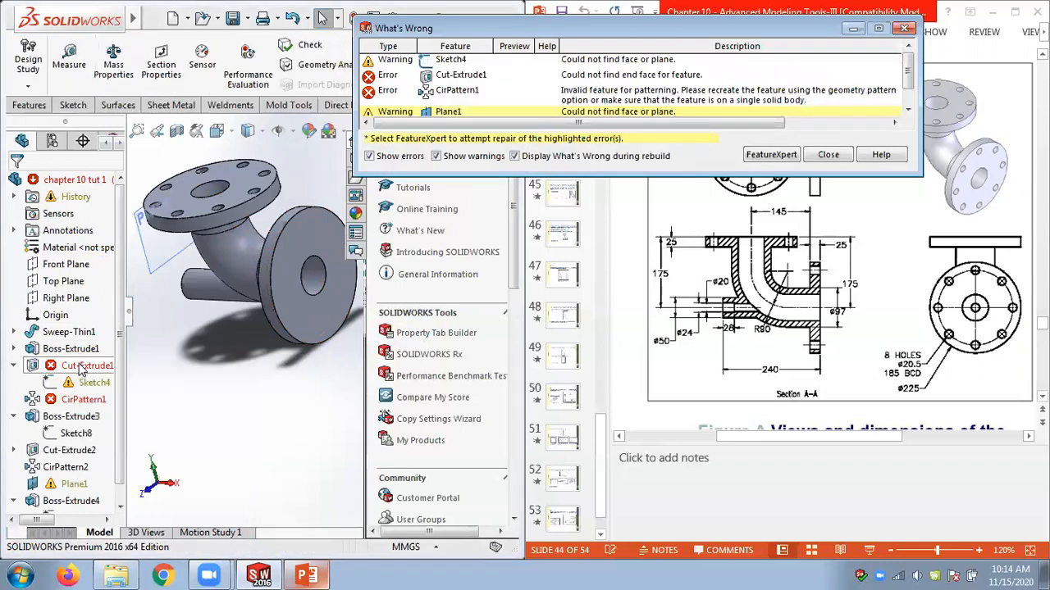
pyautogui.click(824, 156)
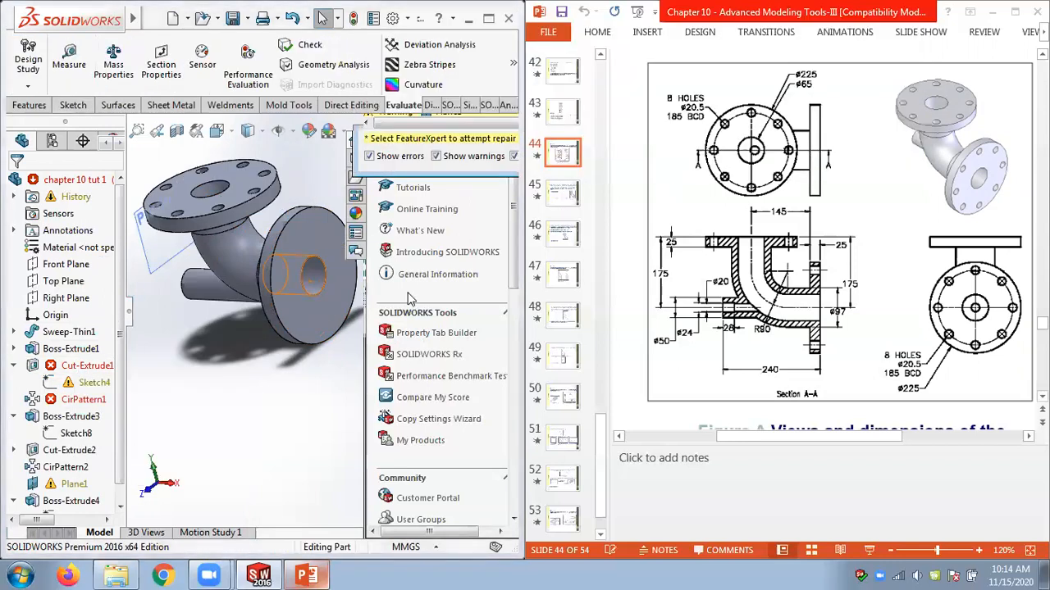
# Edit Cut-Extrude1 and confirm it unchanged so it rebuilds.
pyautogui.rightClick(87, 366)
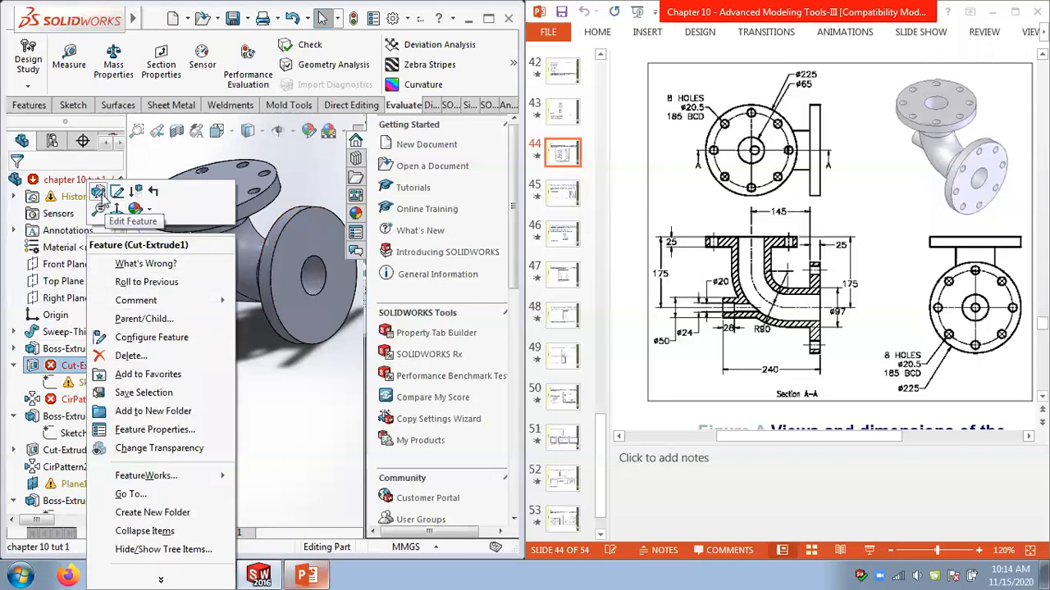
pyautogui.click(117, 191)
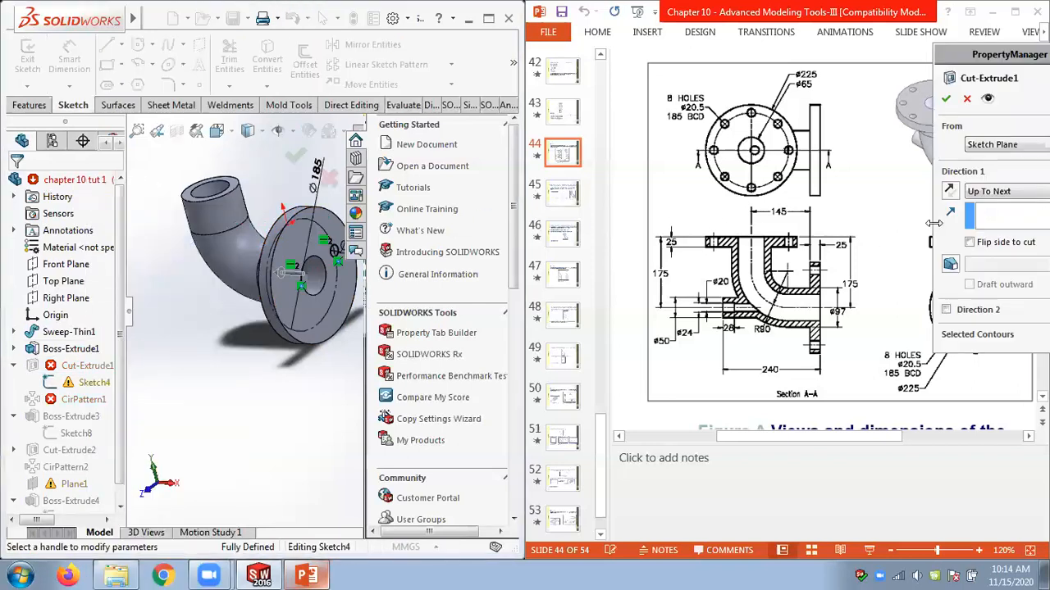
pyautogui.click(947, 99)
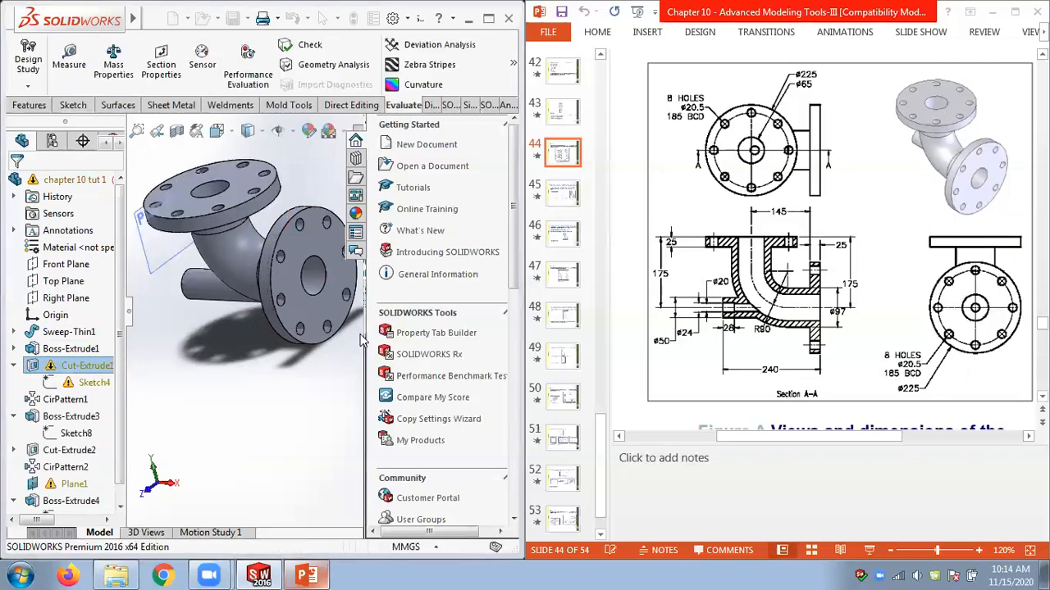
# Review the remaining rebuild warnings for Sketch4 and Plane1.
pyautogui.moveTo(284, 368)
pyautogui.mouseDown(button='middle')
pyautogui.moveTo(270, 361)
pyautogui.moveTo(291, 364)
pyautogui.moveTo(286, 369)
pyautogui.mouseUp(button='middle')
pyautogui.click(72, 369)
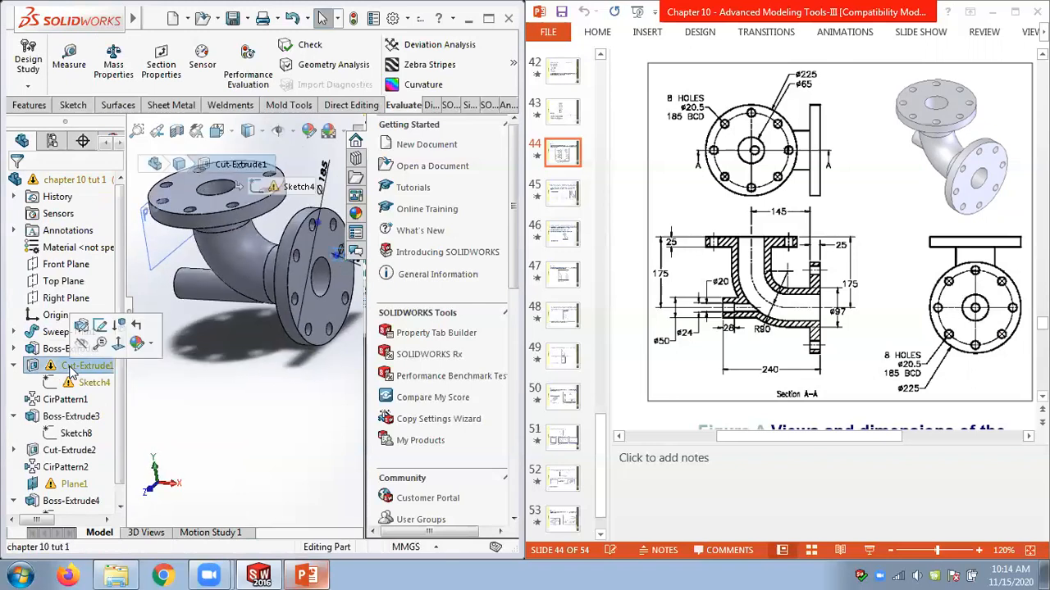
pyautogui.moveTo(213, 386)
pyautogui.mouseDown(button='middle')
pyautogui.moveTo(246, 392)
pyautogui.moveTo(191, 409)
pyautogui.moveTo(197, 394)
pyautogui.mouseUp(button='middle')
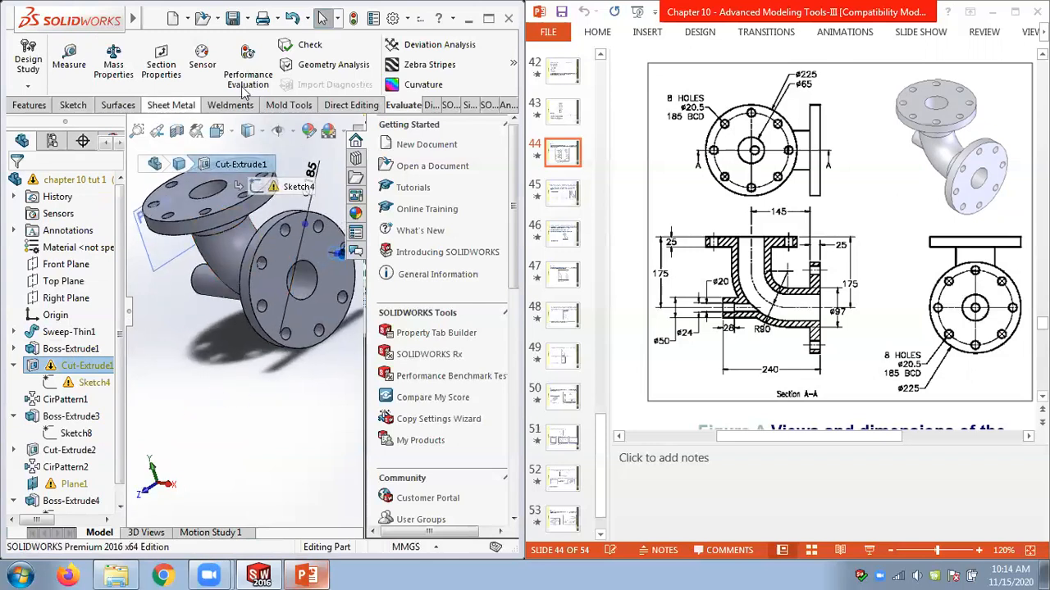
pyautogui.click(353, 18)
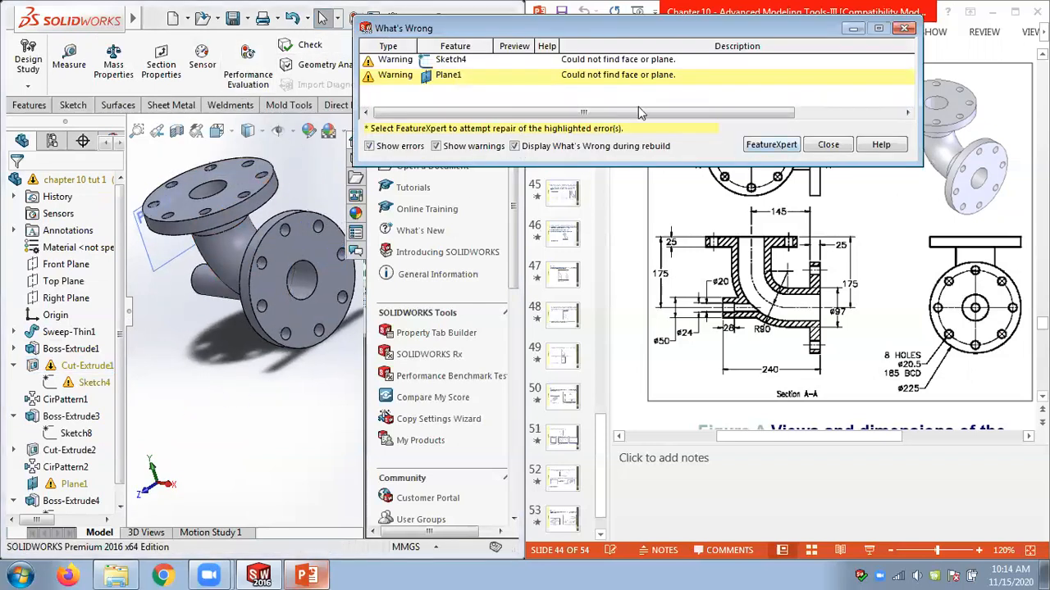
pyautogui.click(447, 64)
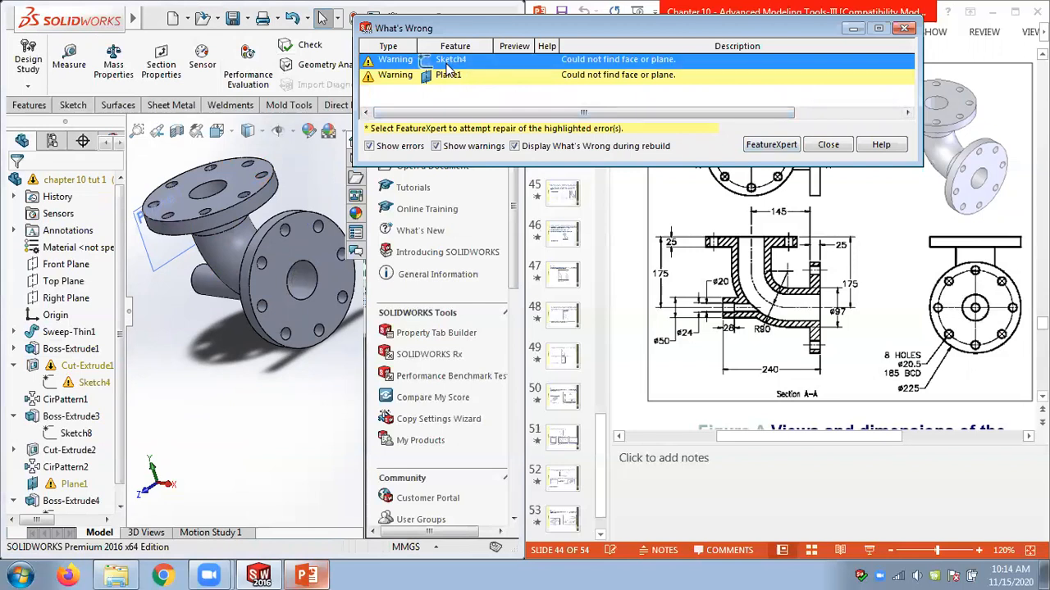
pyautogui.click(445, 75)
pyautogui.click(824, 145)
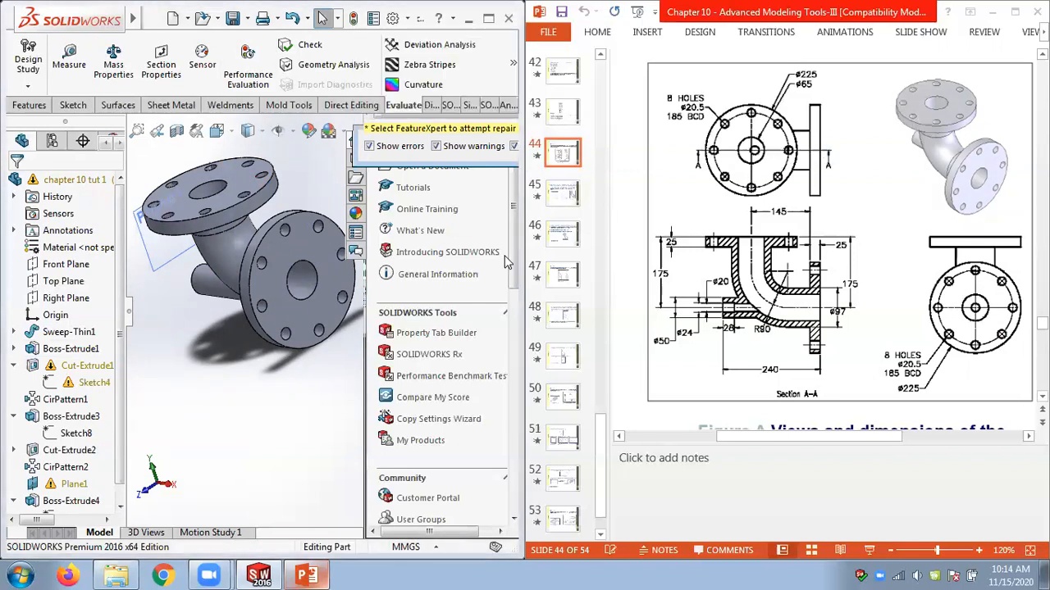
# Redefine Sketch4's sketch plane onto the outer face of the side flange, ignoring the rebuild error, and close the error list.
pyautogui.click(92, 382)
pyautogui.rightClick(92, 382)
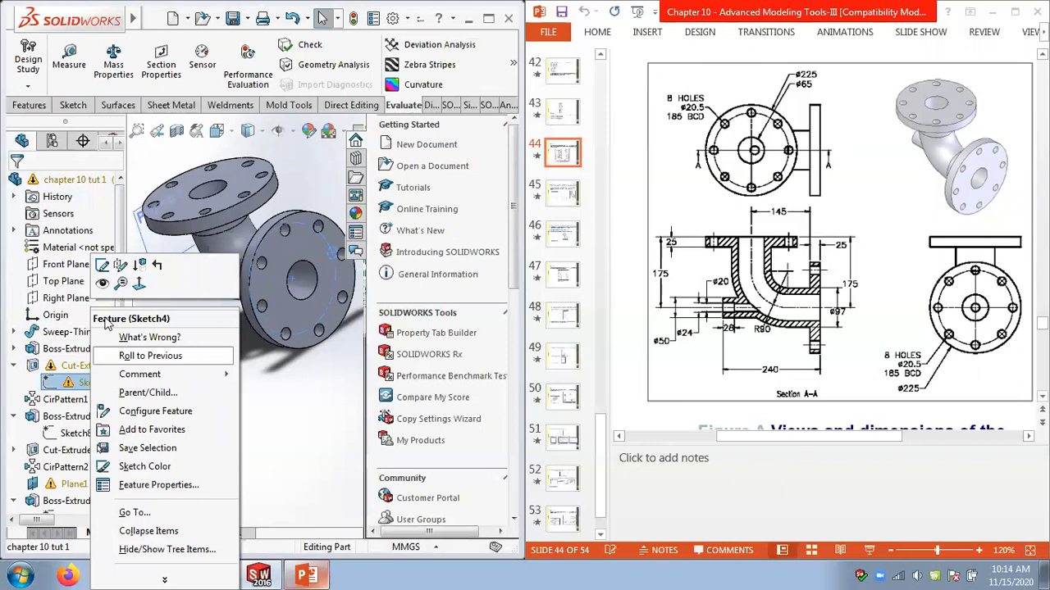
pyautogui.click(120, 265)
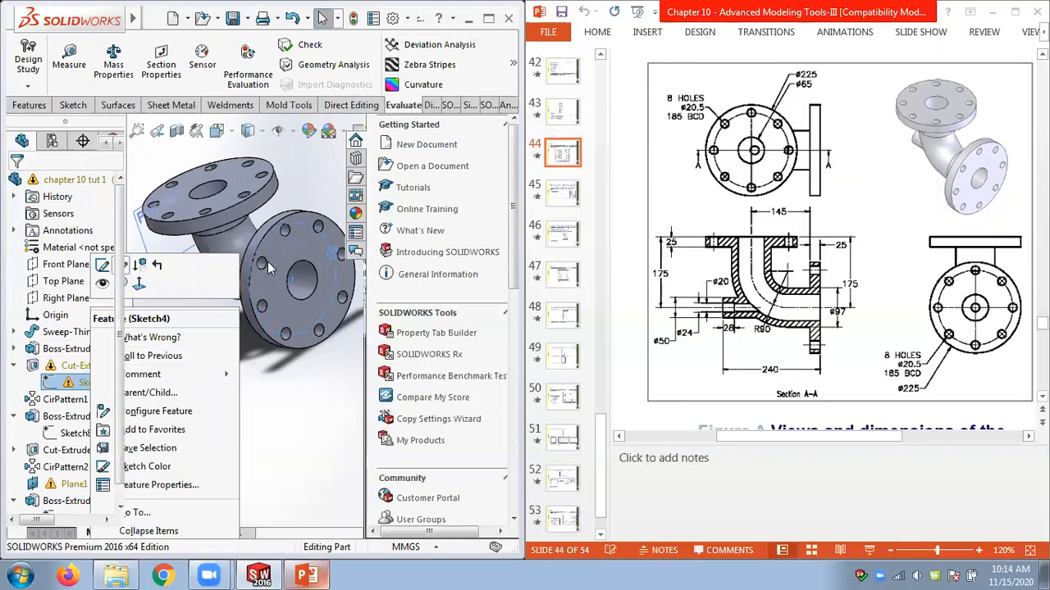
pyautogui.click(318, 252)
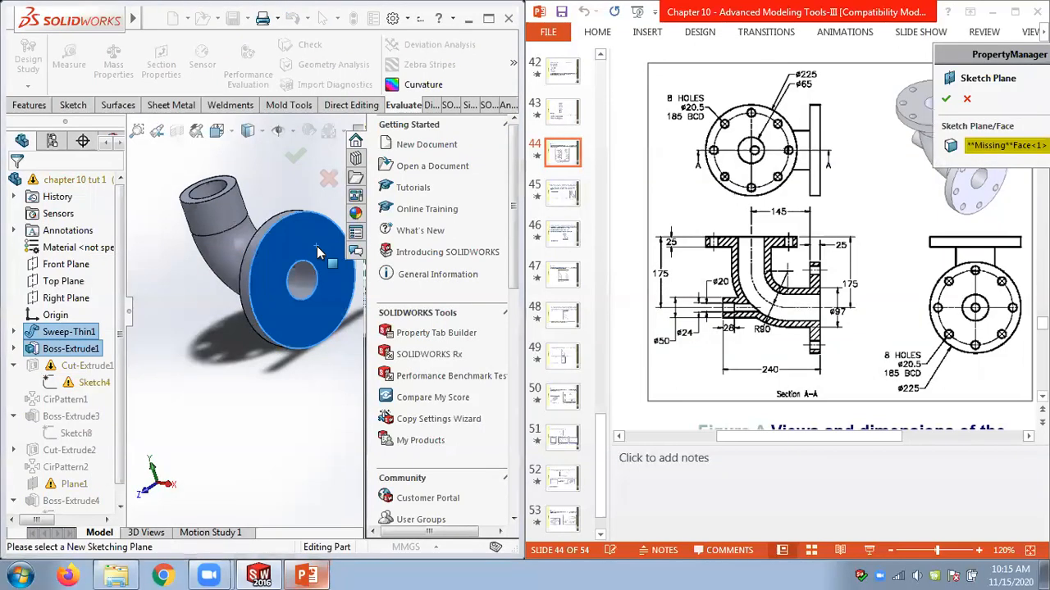
pyautogui.click(946, 99)
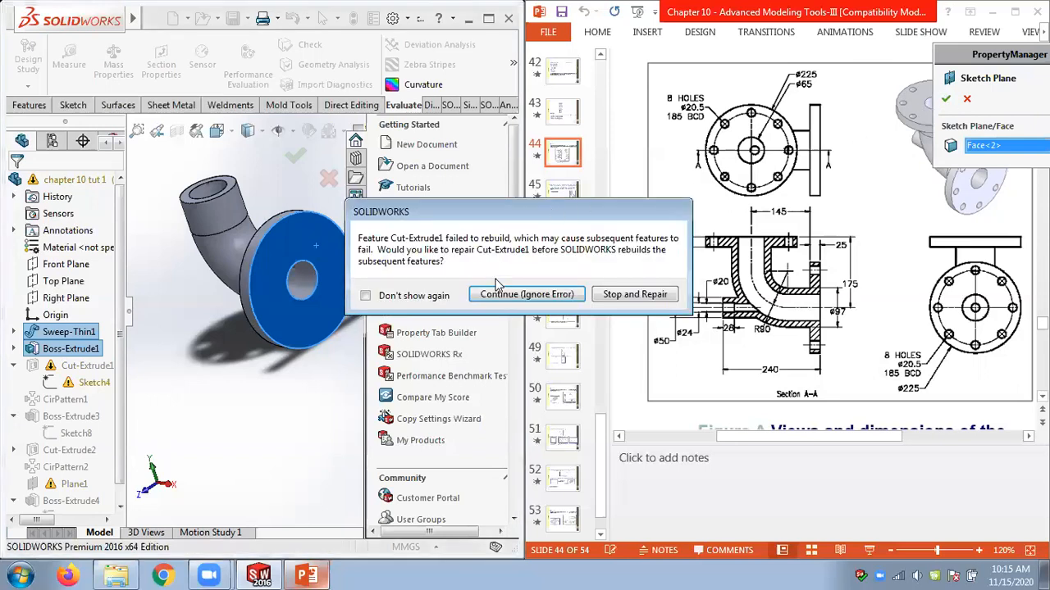
pyautogui.click(508, 297)
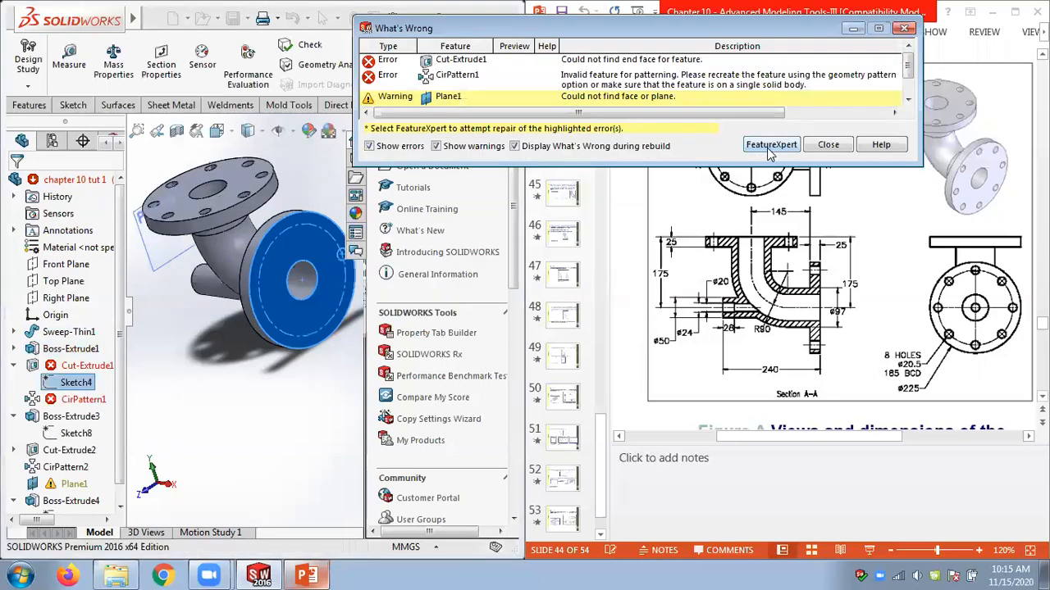
pyautogui.click(828, 145)
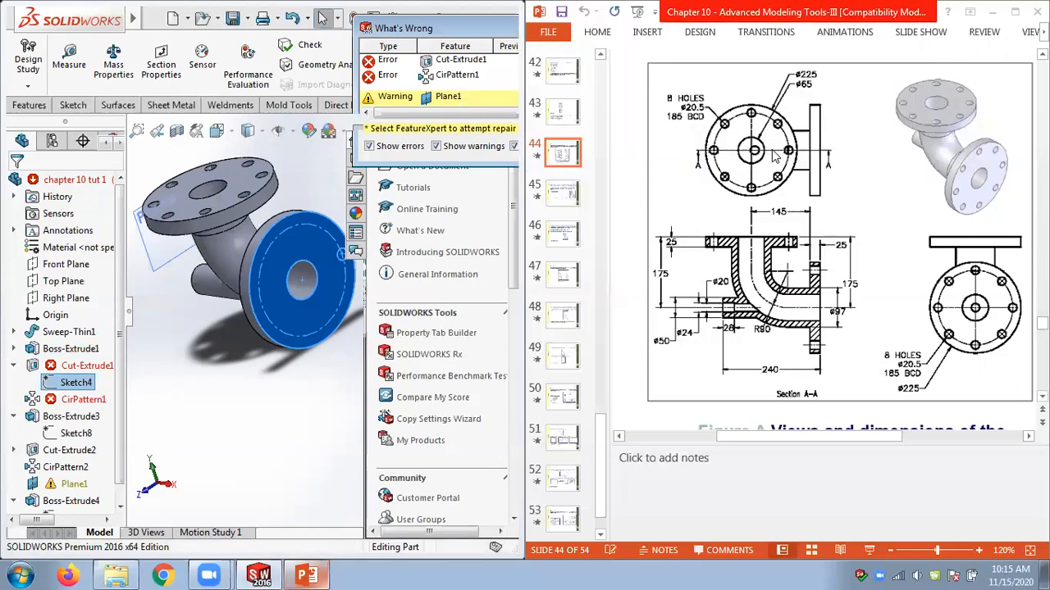
# Edit Cut-Extrude1 and reverse its Up To Next cut direction.
pyautogui.rightClick(93, 369)
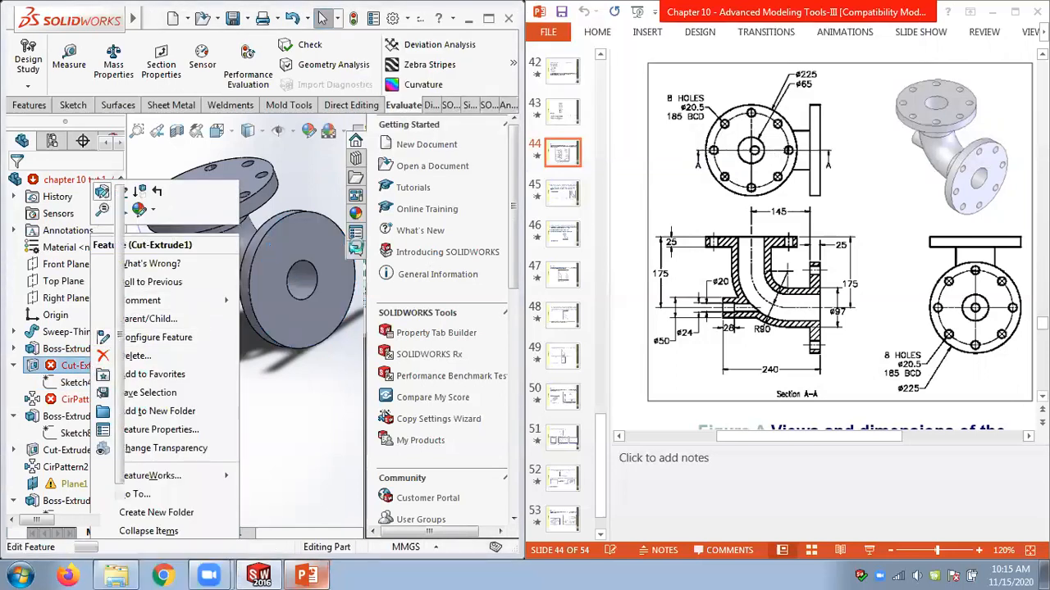
pyautogui.click(102, 191)
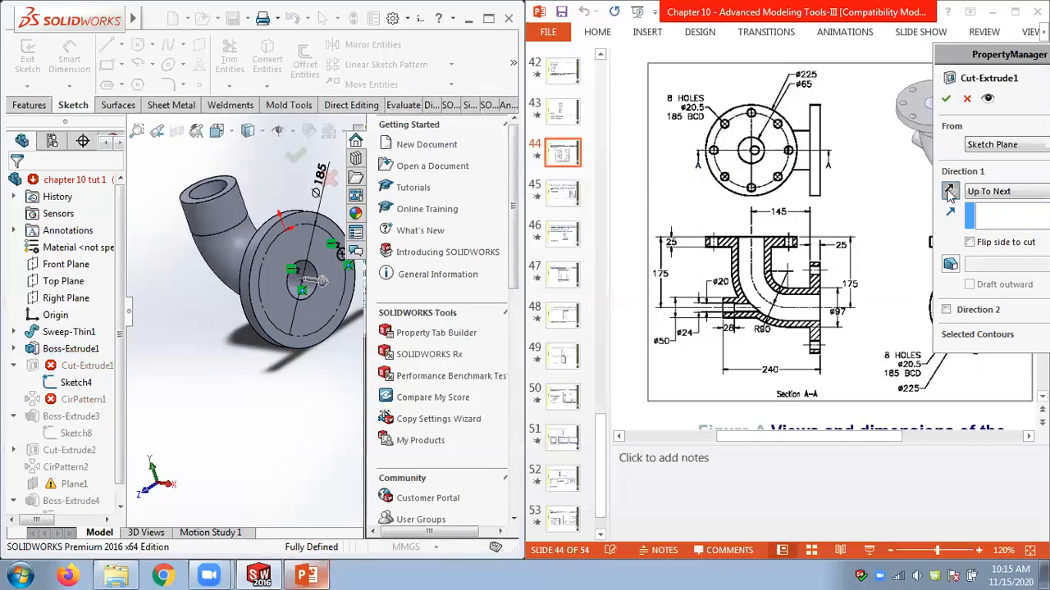
pyautogui.click(949, 192)
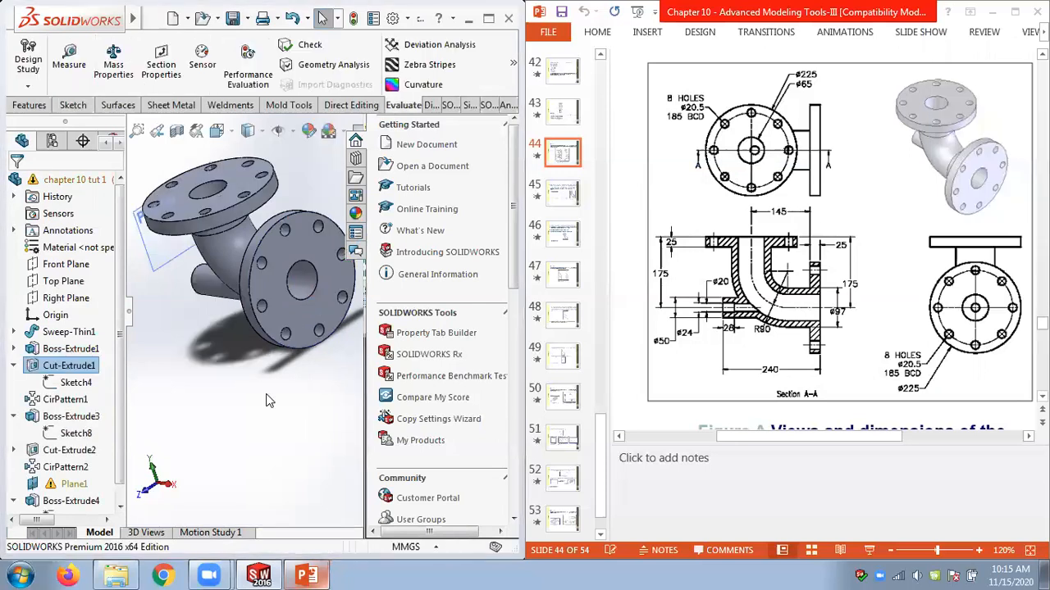
pyautogui.moveTo(265, 387); pyautogui.dragTo(318, 363, button='middle')
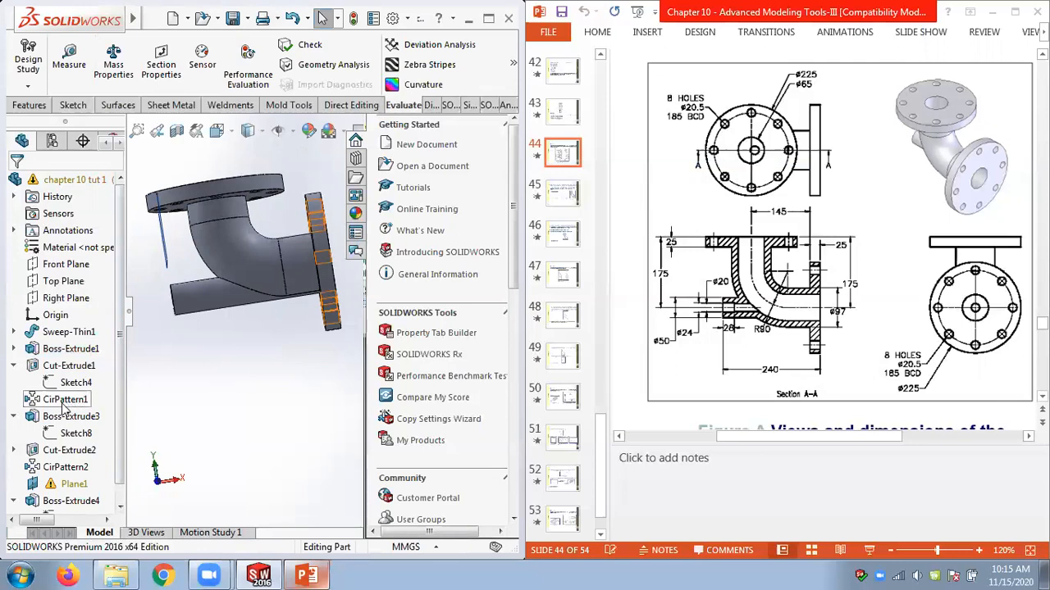
# Edit Plane1, delete its missing first reference and reselect the side flange's outer face as the reference.
pyautogui.click(70, 485)
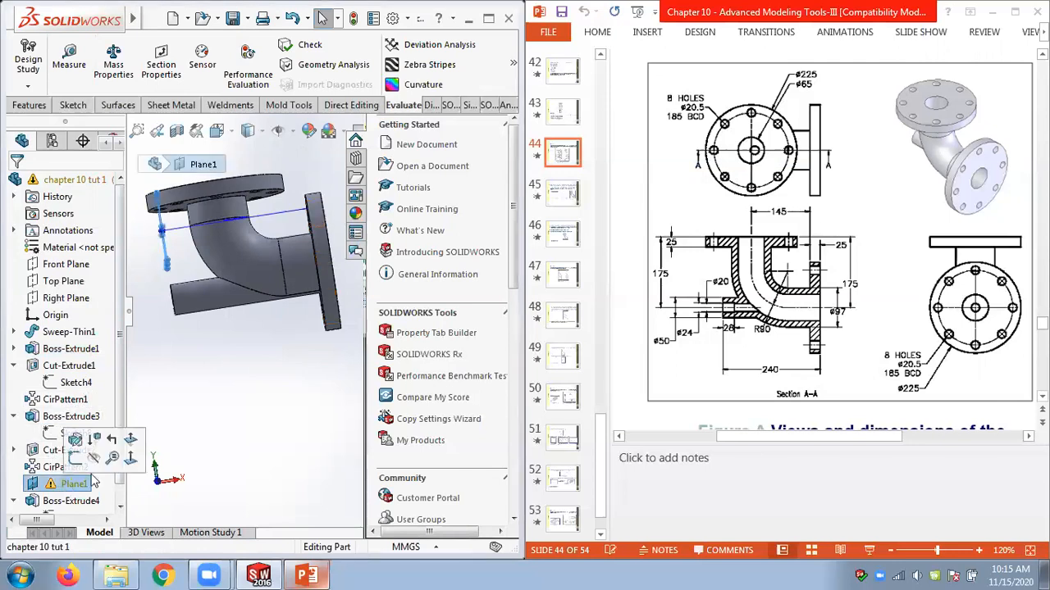
pyautogui.moveTo(250, 379)
pyautogui.mouseDown(button='middle')
pyautogui.moveTo(275, 374)
pyautogui.moveTo(265, 380)
pyautogui.mouseUp(button='middle')
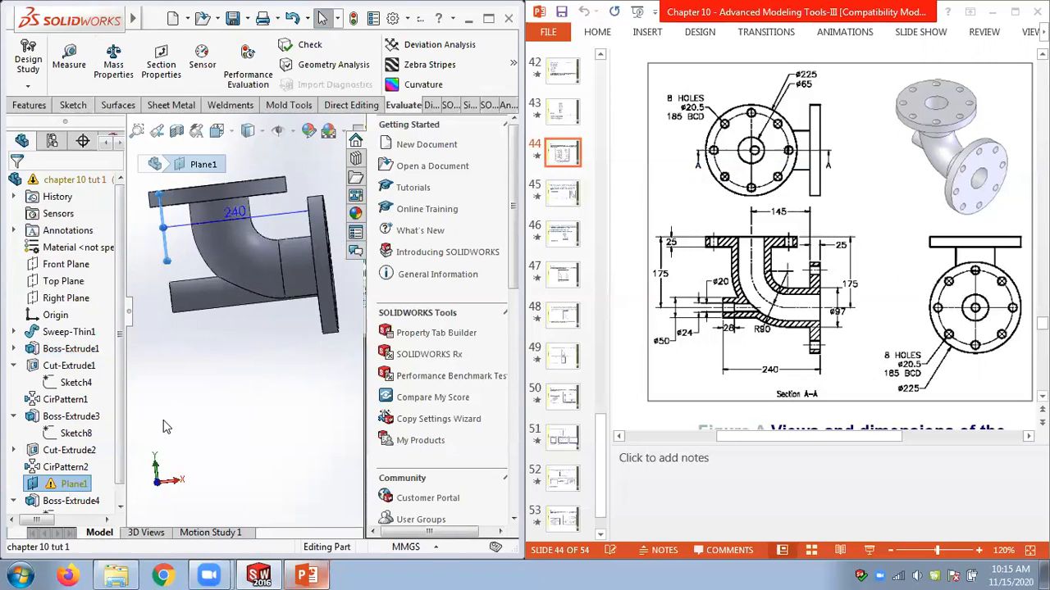
pyautogui.rightClick(61, 482)
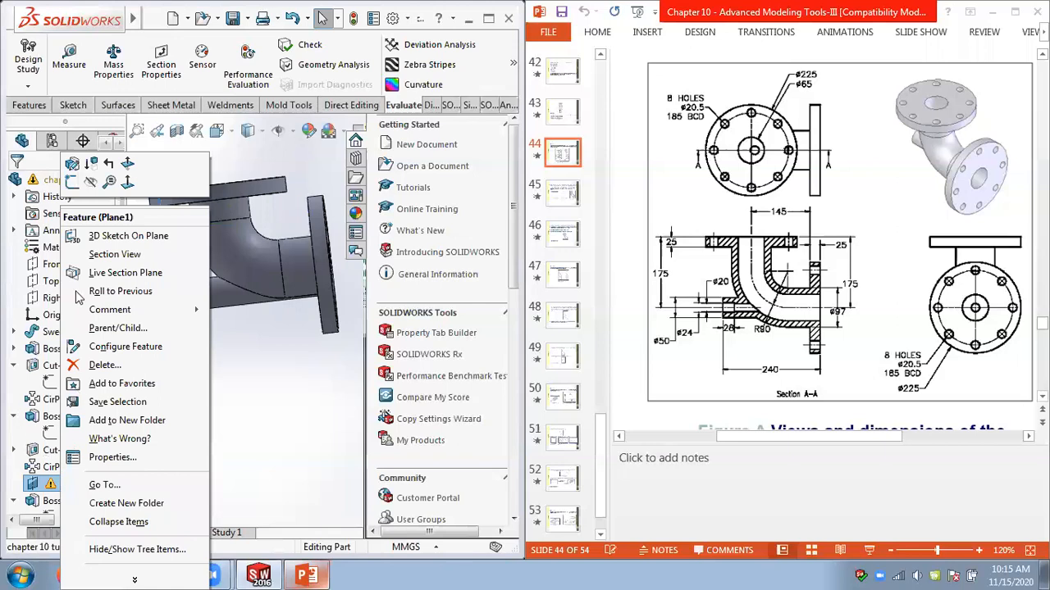
pyautogui.click(73, 167)
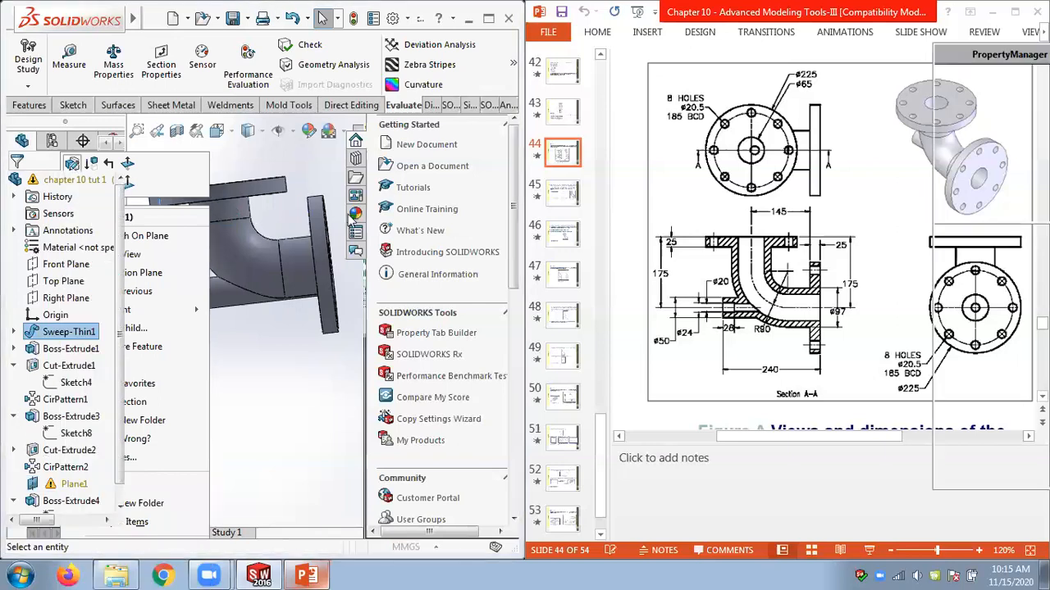
pyautogui.rightClick(1007, 185)
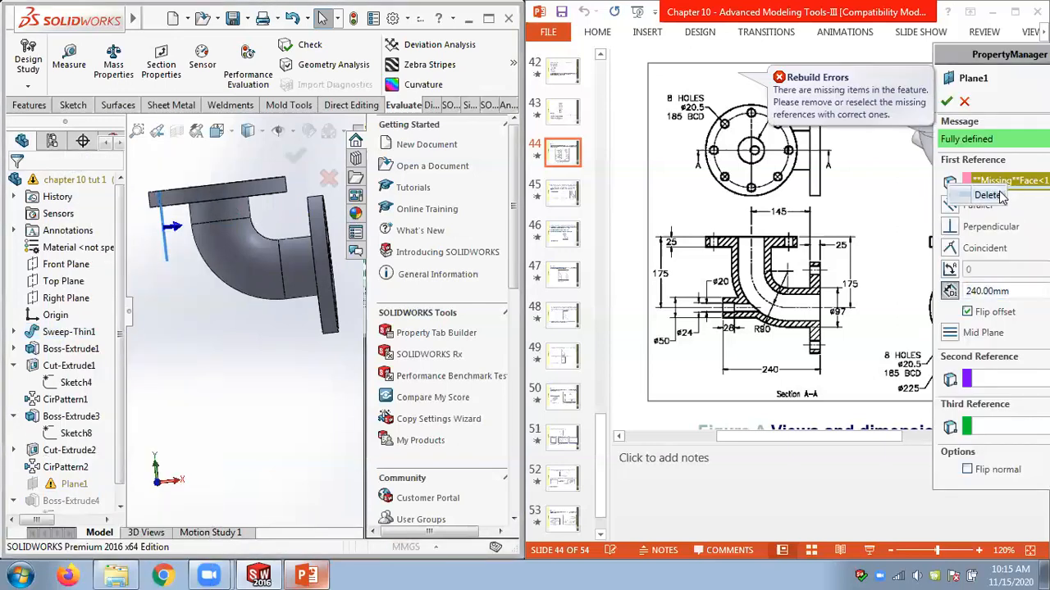
pyautogui.click(997, 195)
pyautogui.moveTo(261, 336); pyautogui.dragTo(235, 347, button='middle')
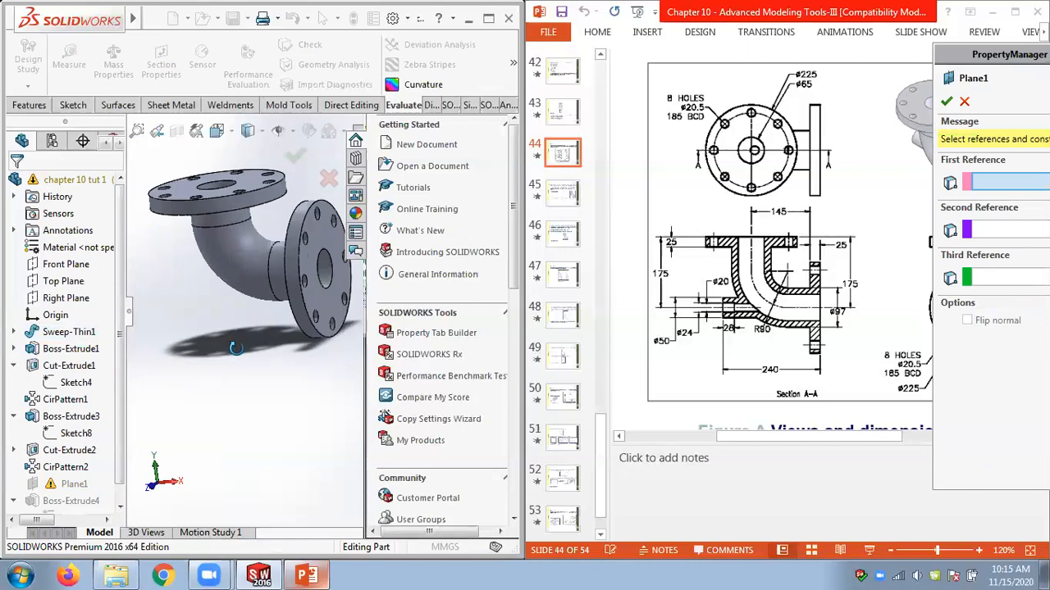
pyautogui.click(334, 321)
pyautogui.click(946, 102)
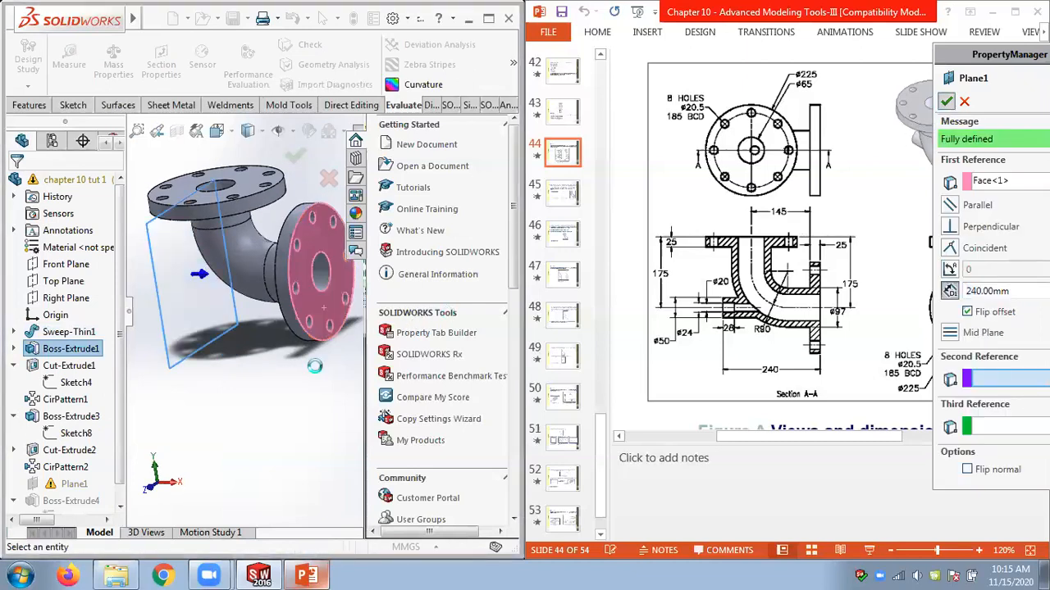
# Edit Boss-Extrude3 and reverse its extrusion direction.
pyautogui.moveTo(287, 375); pyautogui.dragTo(311, 361, button='middle')
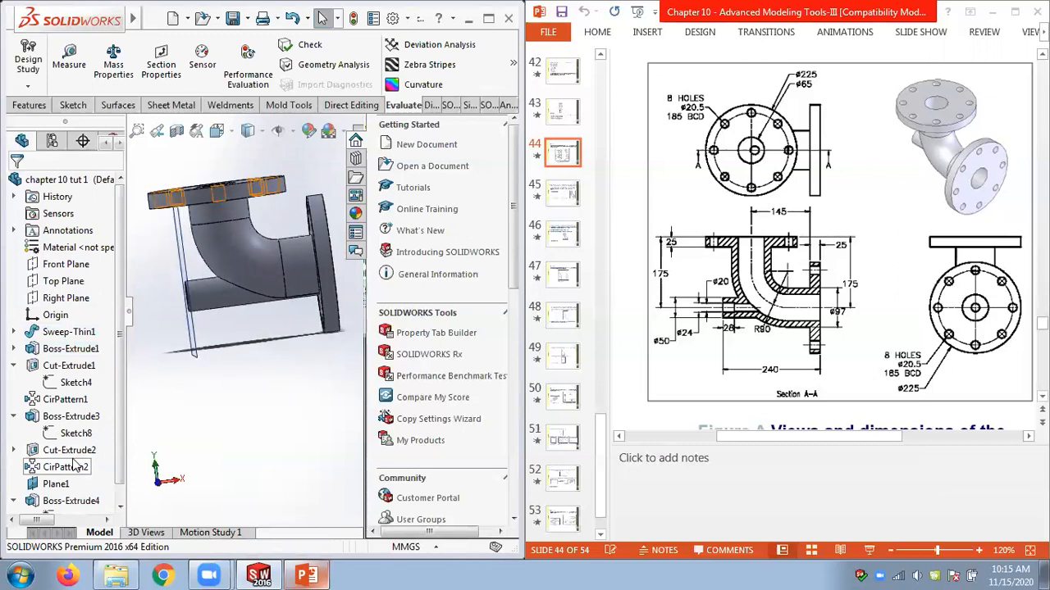
pyautogui.click(61, 418)
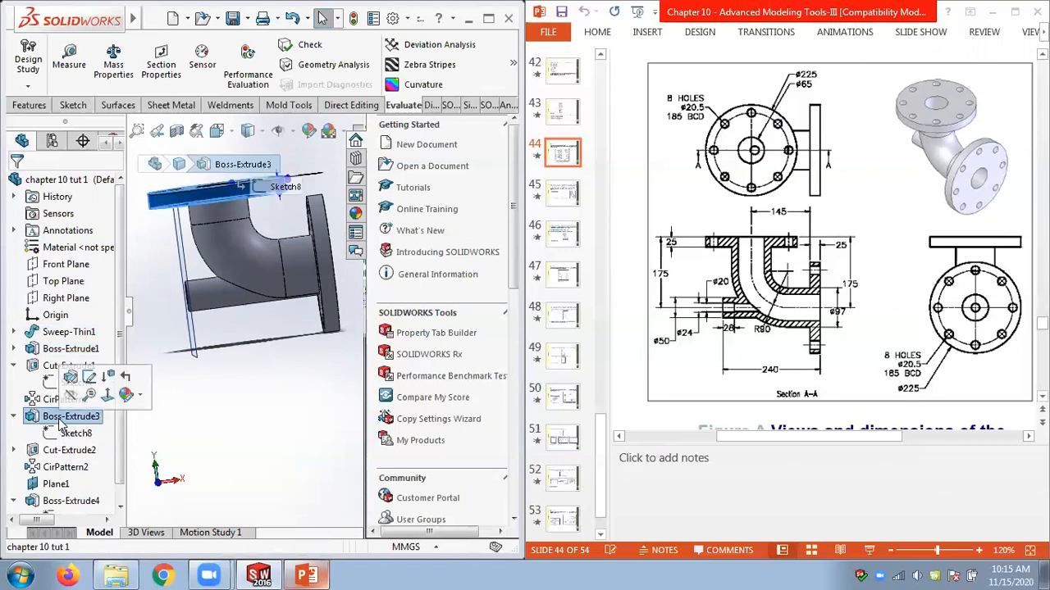
pyautogui.rightClick(62, 420)
pyautogui.click(88, 211)
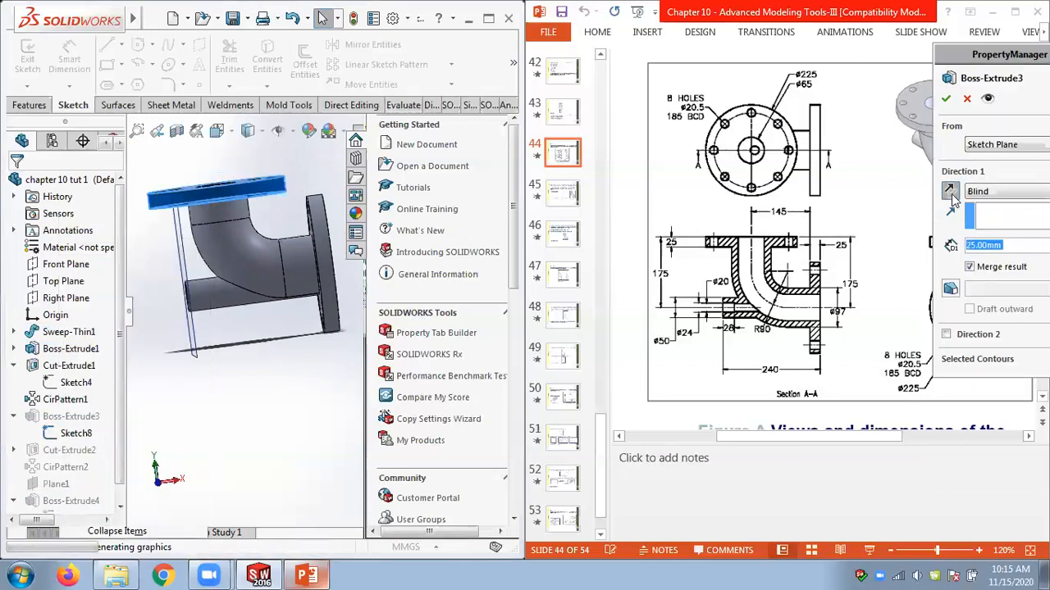
pyautogui.click(950, 191)
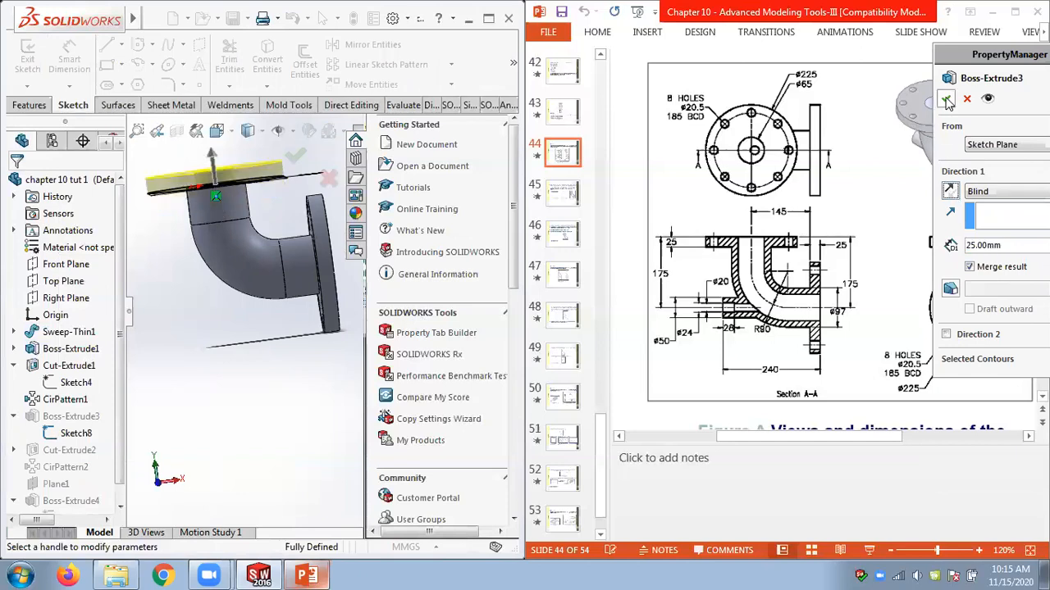
pyautogui.press('Return')
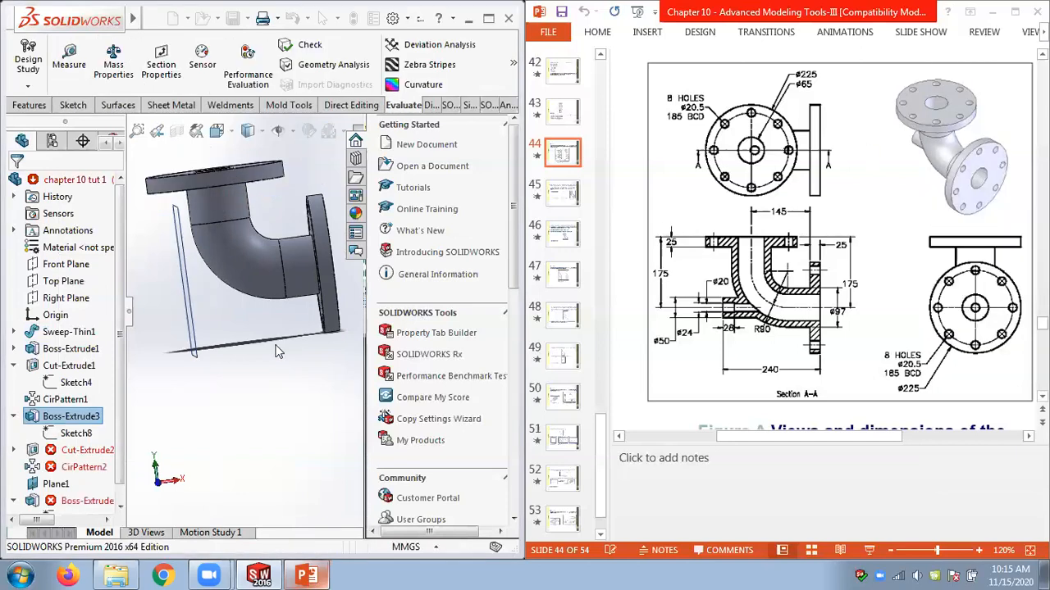
# Redefine Cut-Extrude2's Sketch9 sketch plane onto the top face of the upper flange and close the error list.
pyautogui.click(97, 451)
pyautogui.moveTo(244, 439); pyautogui.dragTo(219, 434, button='middle')
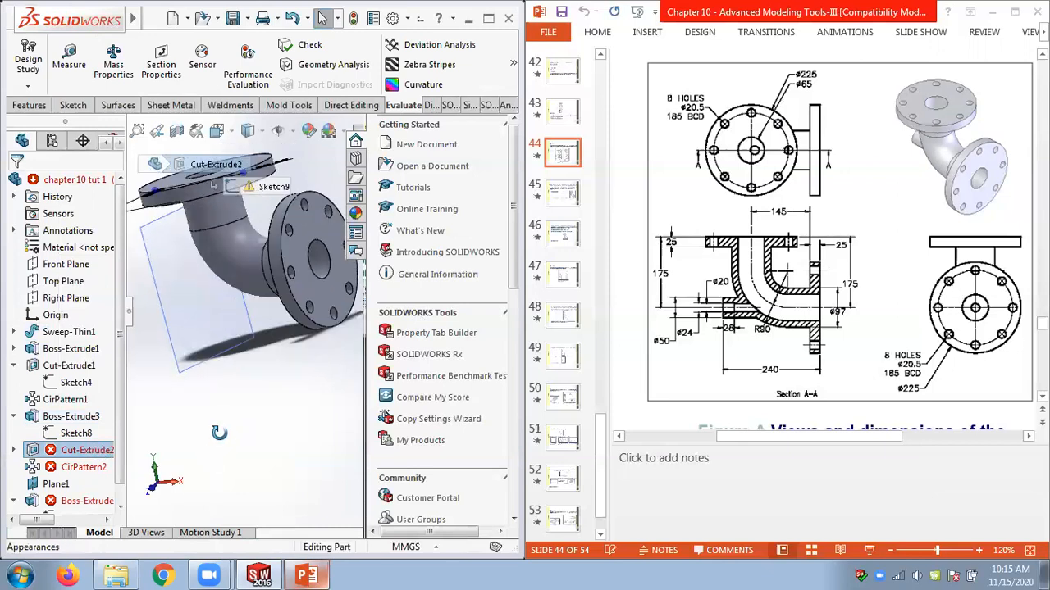
pyautogui.click(15, 449)
pyautogui.rightClick(89, 465)
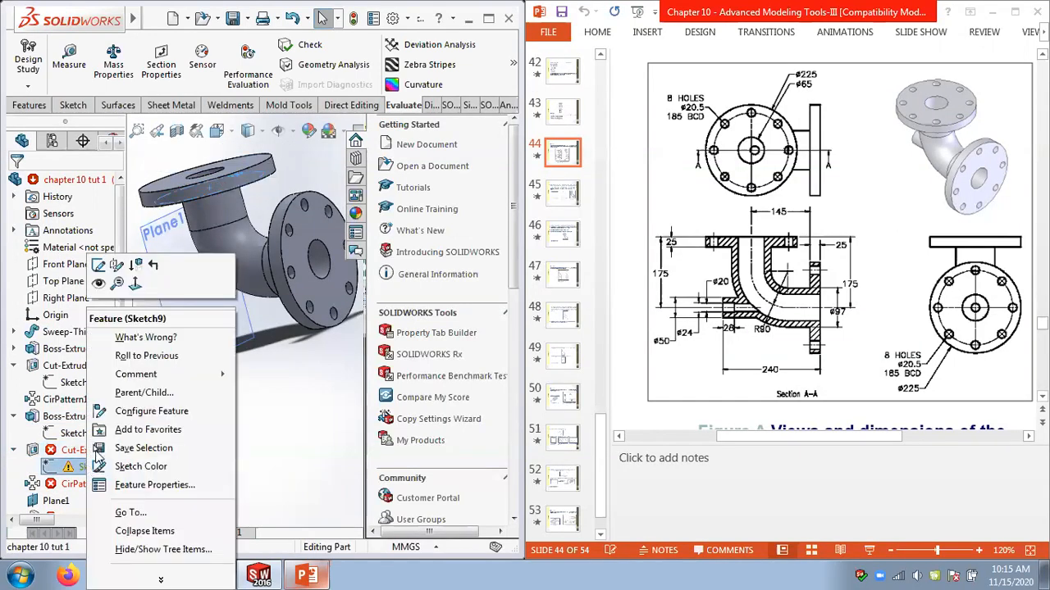
pyautogui.click(116, 266)
pyautogui.moveTo(297, 383); pyautogui.dragTo(278, 285, button='middle')
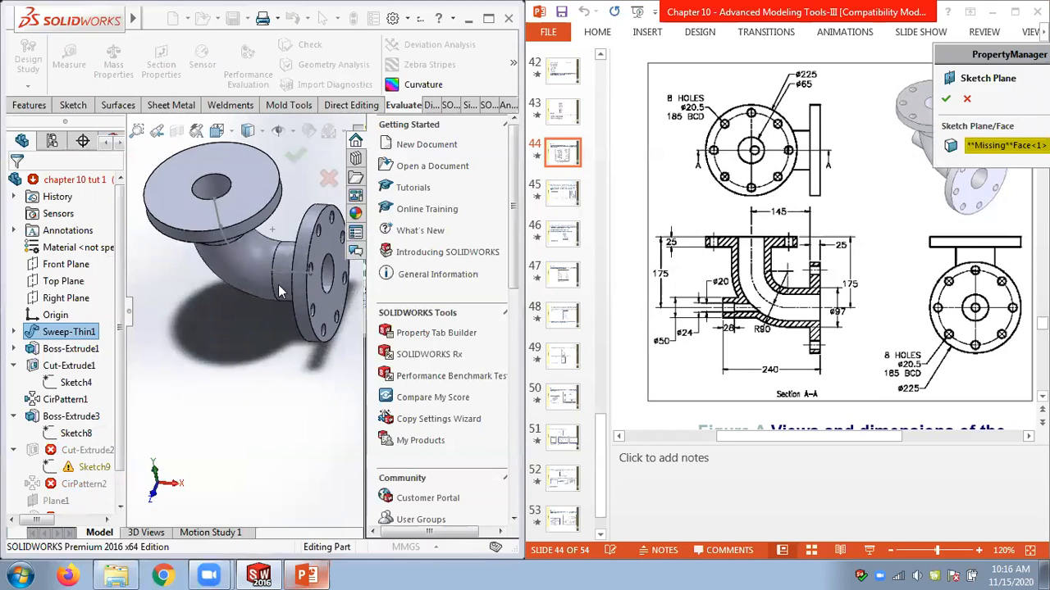
pyautogui.click(241, 188)
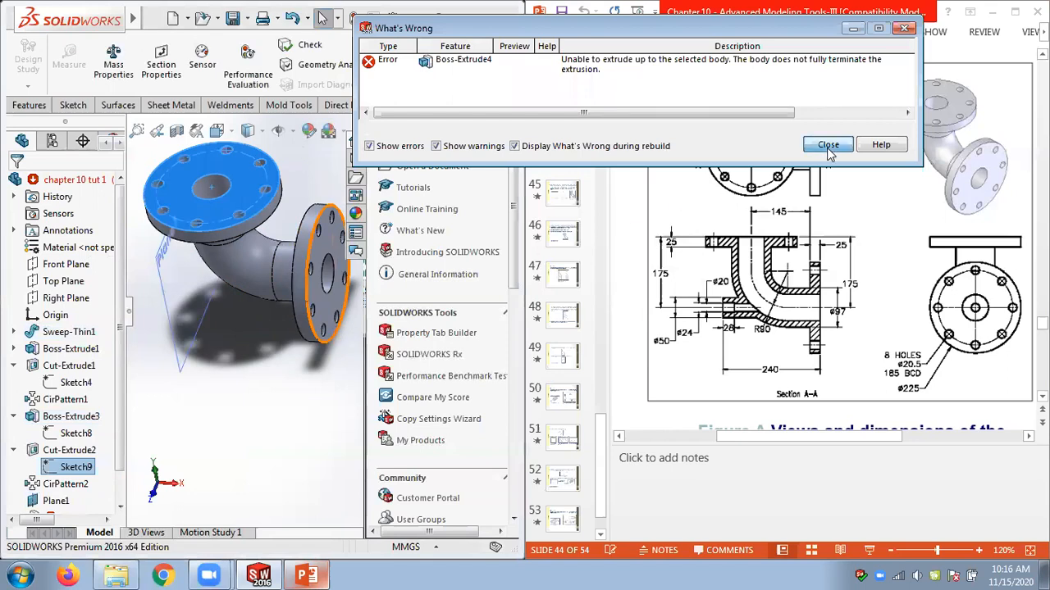
pyautogui.click(828, 145)
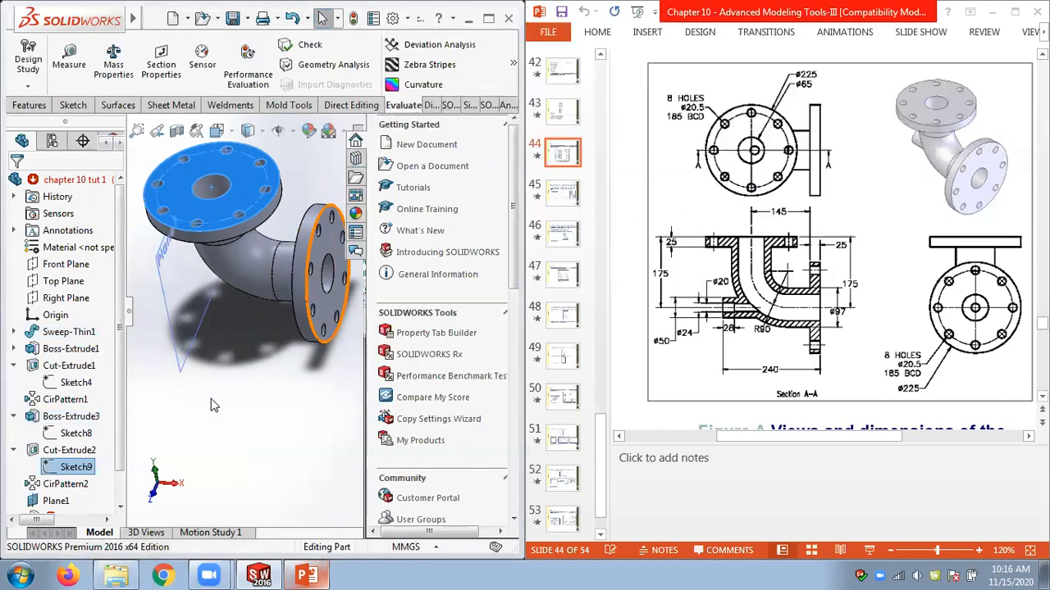
# Open Boss-Extrude4's Sketch10 for editing to inspect it, then exit the sketch and close the error list.
pyautogui.click(230, 448)
pyautogui.scroll(-2, 95, 484)
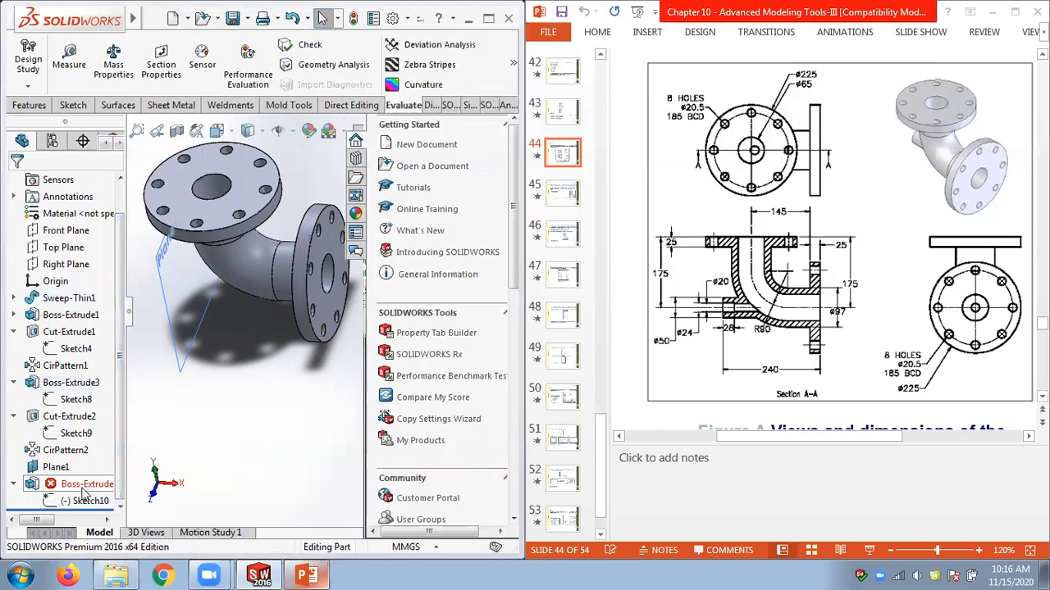
pyautogui.click(82, 489)
pyautogui.moveTo(260, 434); pyautogui.dragTo(286, 383, button='middle')
pyautogui.click(86, 501)
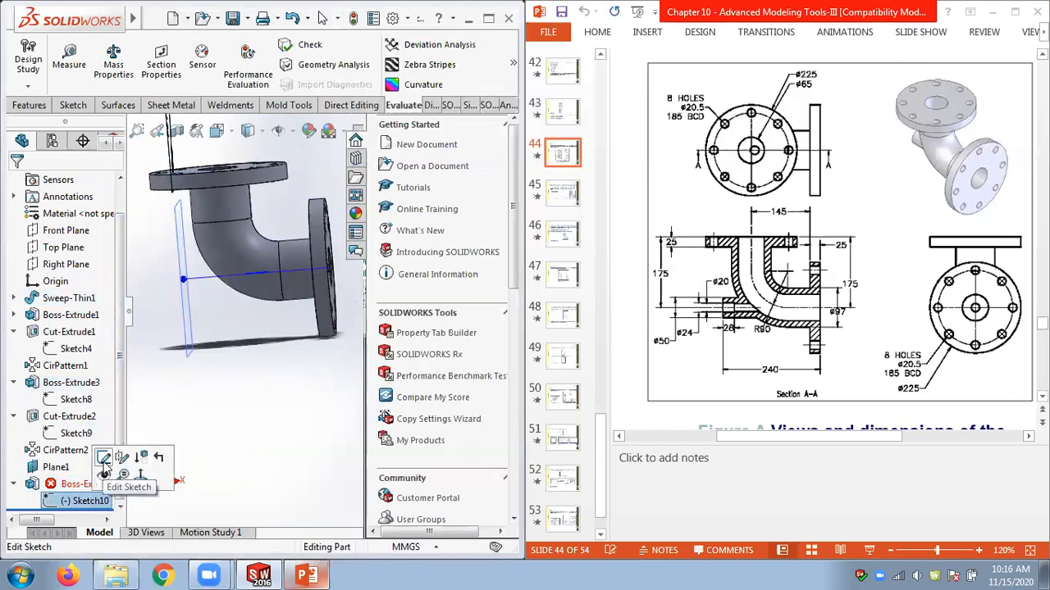
pyautogui.click(104, 461)
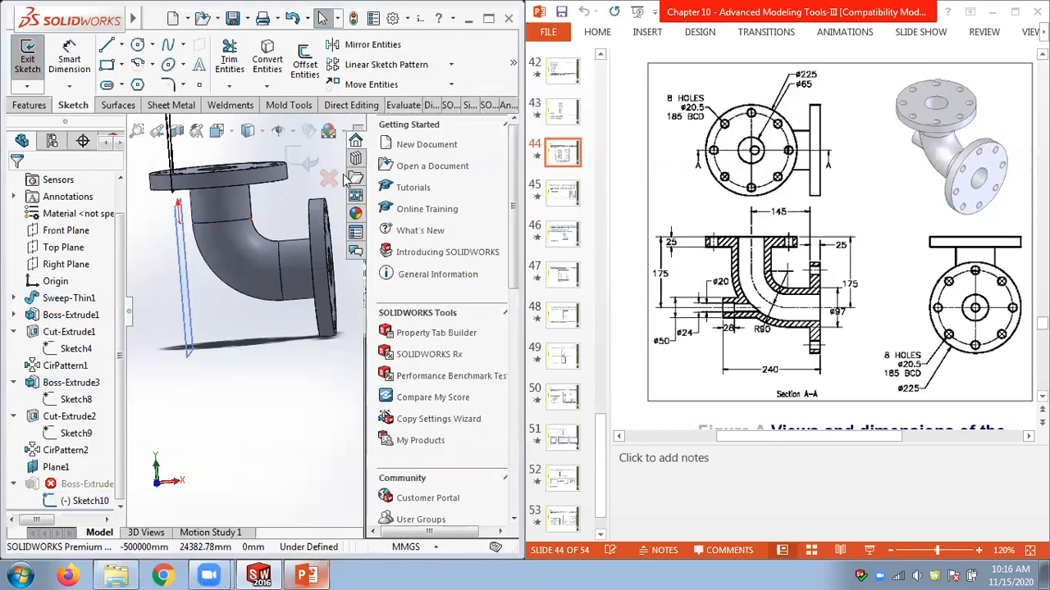
pyautogui.click(312, 163)
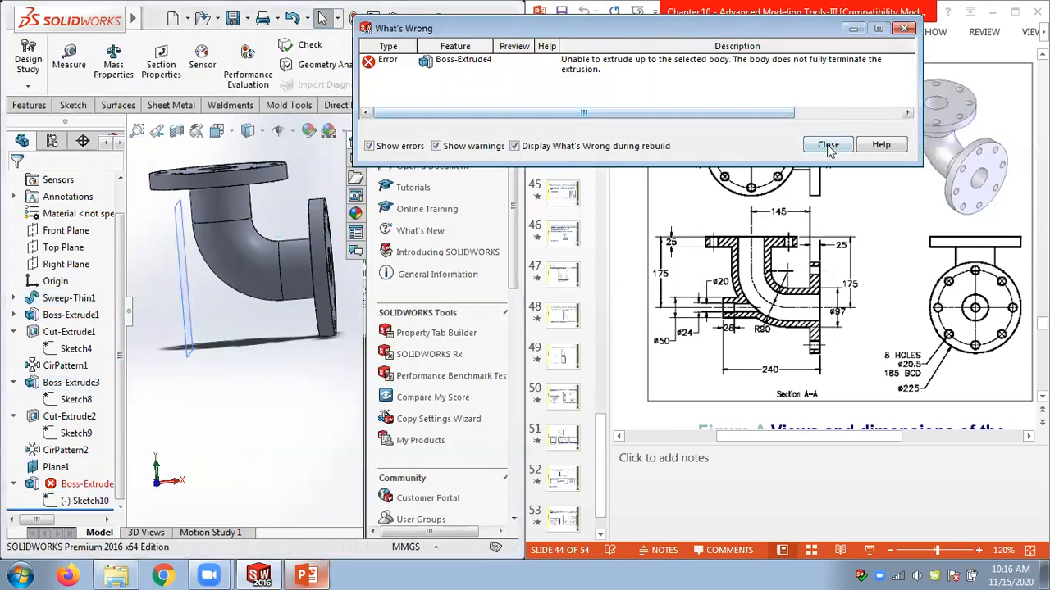
pyautogui.click(828, 145)
# Delete the Boss-Extrude4 feature while keeping its sketch.
pyautogui.click(74, 485)
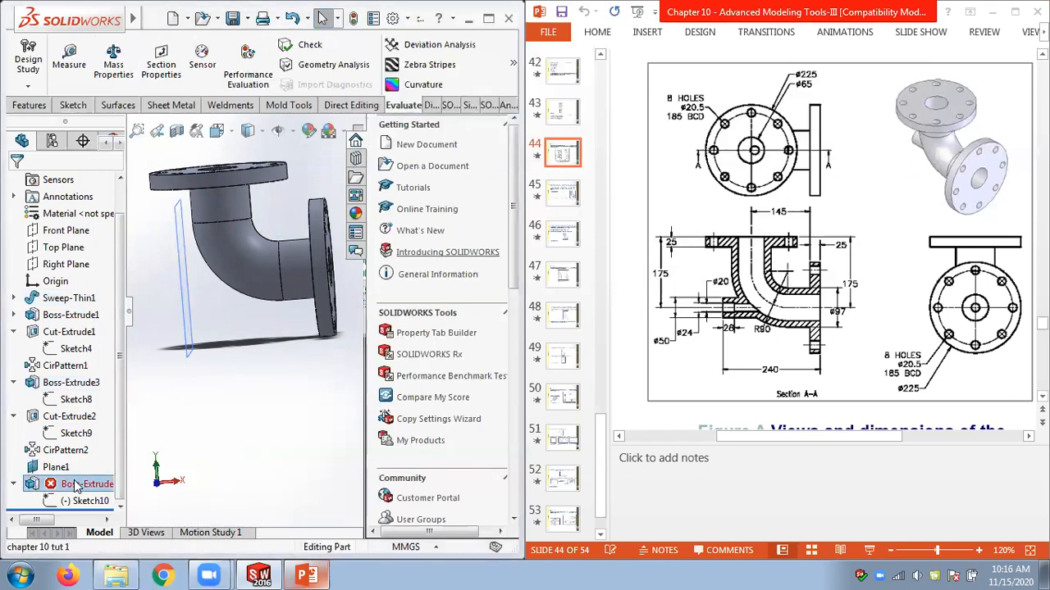
pyautogui.rightClick(74, 486)
pyautogui.click(156, 355)
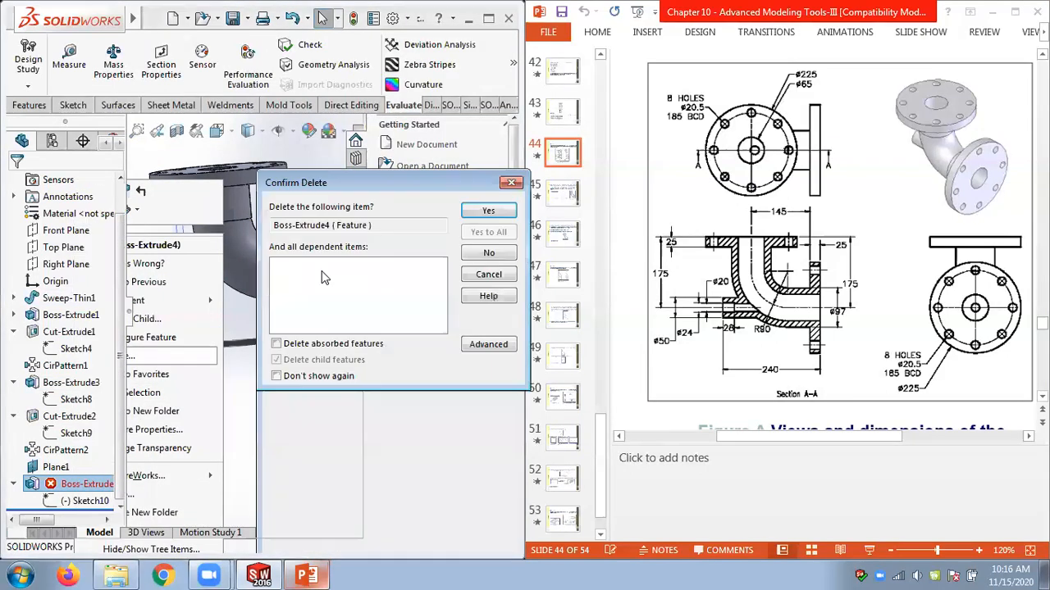
pyautogui.click(489, 213)
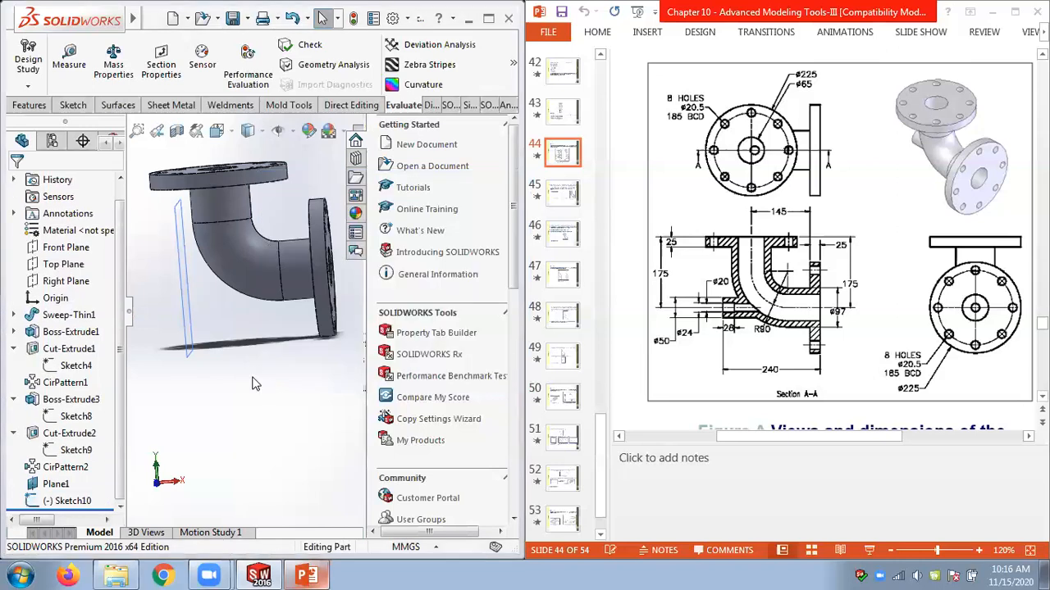
# Open Sketch10 for editing and delete its existing circle.
pyautogui.click(76, 499)
pyautogui.moveTo(182, 461)
pyautogui.mouseDown(button='middle')
pyautogui.moveTo(209, 426)
pyautogui.moveTo(222, 430)
pyautogui.mouseUp(button='middle')
pyautogui.scroll(3, 222, 431)
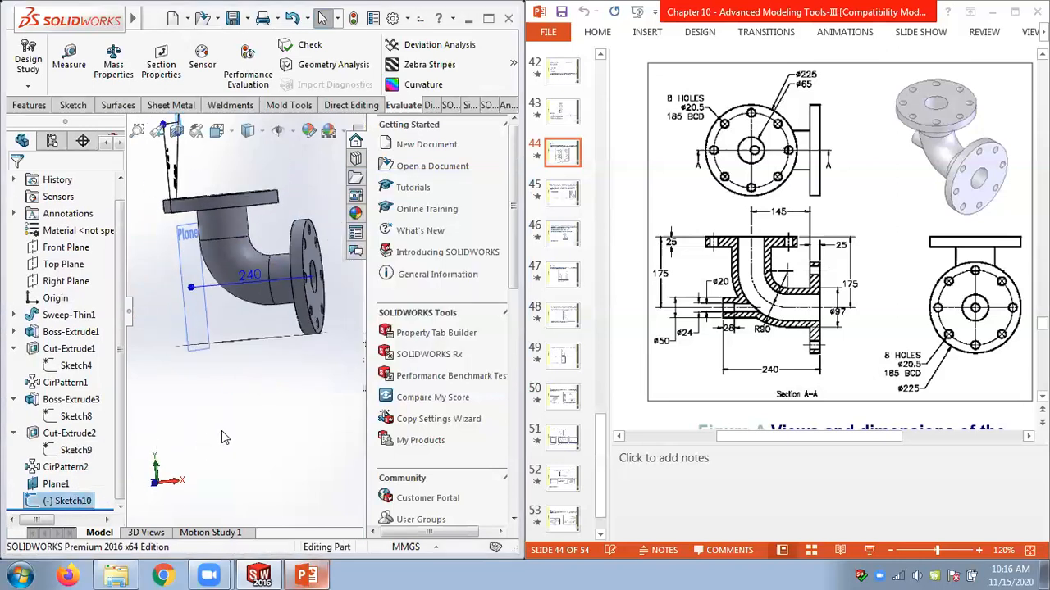
pyautogui.rightClick(66, 503)
pyautogui.click(74, 229)
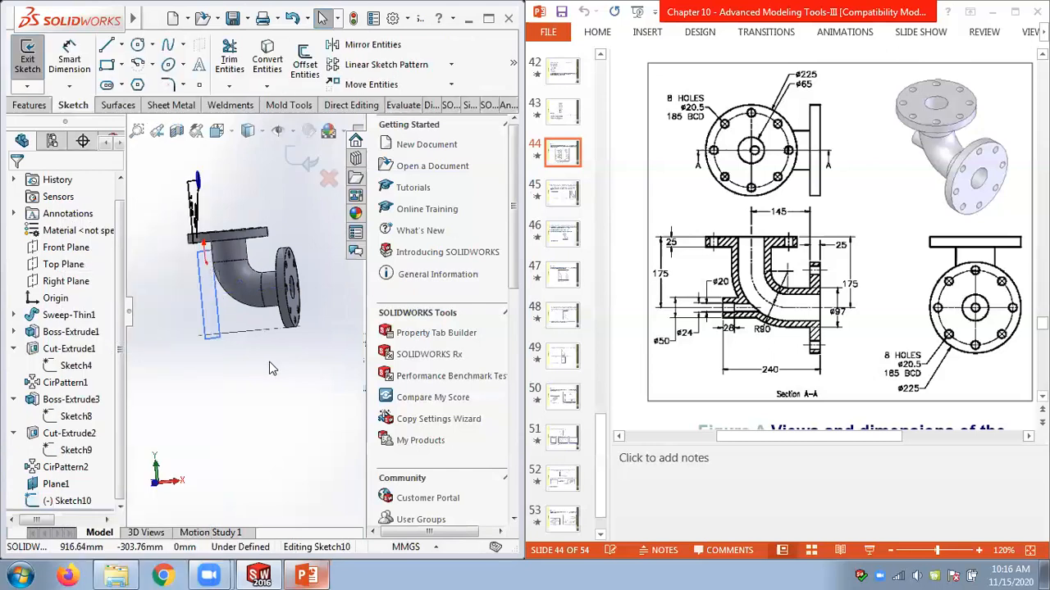
pyautogui.moveTo(272, 369)
pyautogui.mouseDown(button='middle')
pyautogui.moveTo(229, 374)
pyautogui.moveTo(228, 385)
pyautogui.moveTo(187, 232)
pyautogui.mouseUp(button='middle')
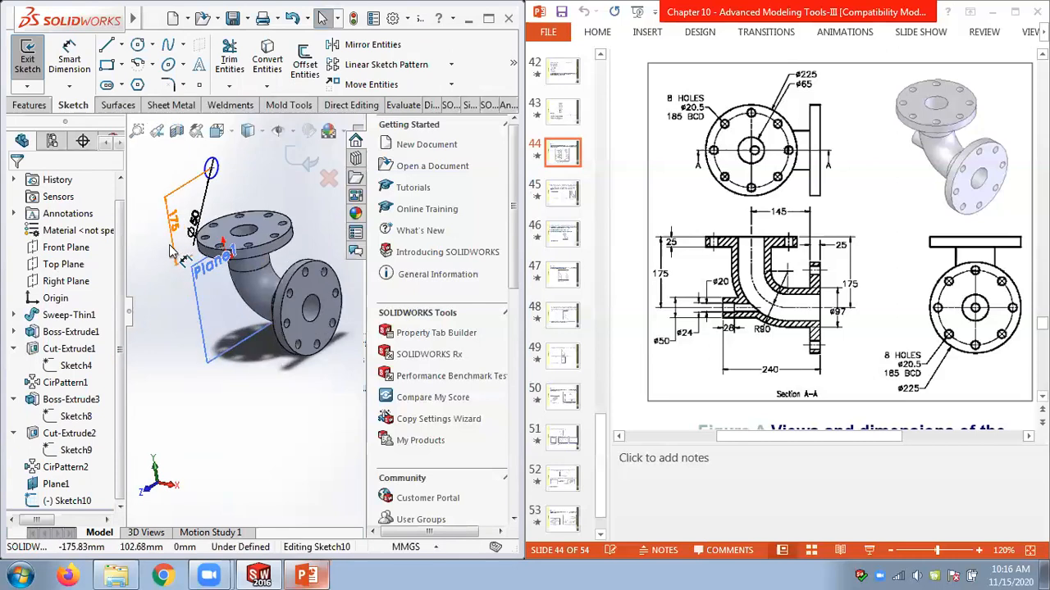
pyautogui.click(212, 166)
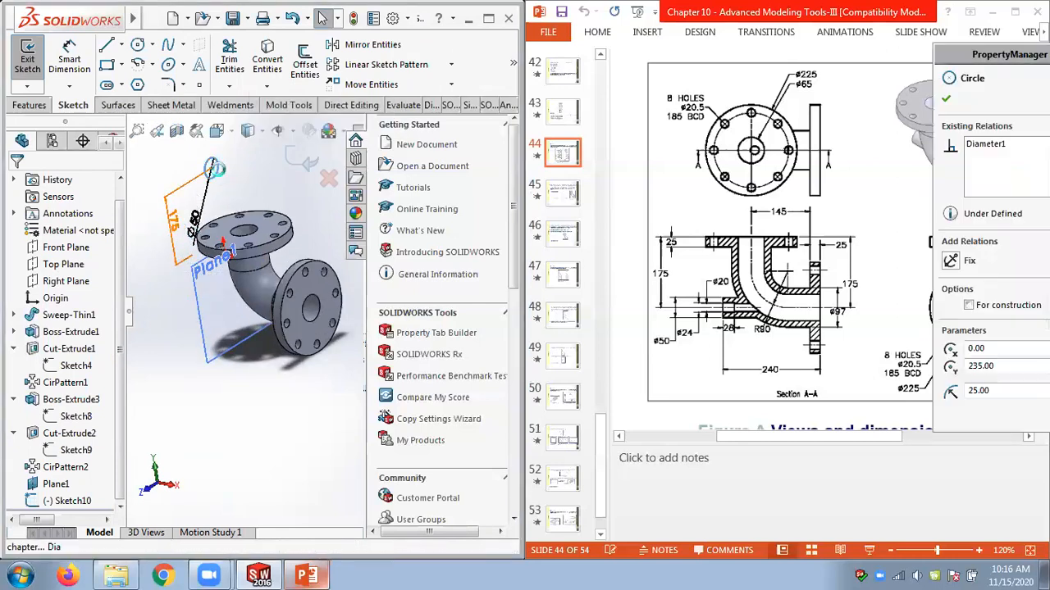
pyautogui.press('Delete')
# Sketch a new circle about 62 mm in diameter in Sketch10, centred on the vertical pipe below the flange.
pyautogui.moveTo(187, 334); pyautogui.dragTo(303, 279, button='middle')
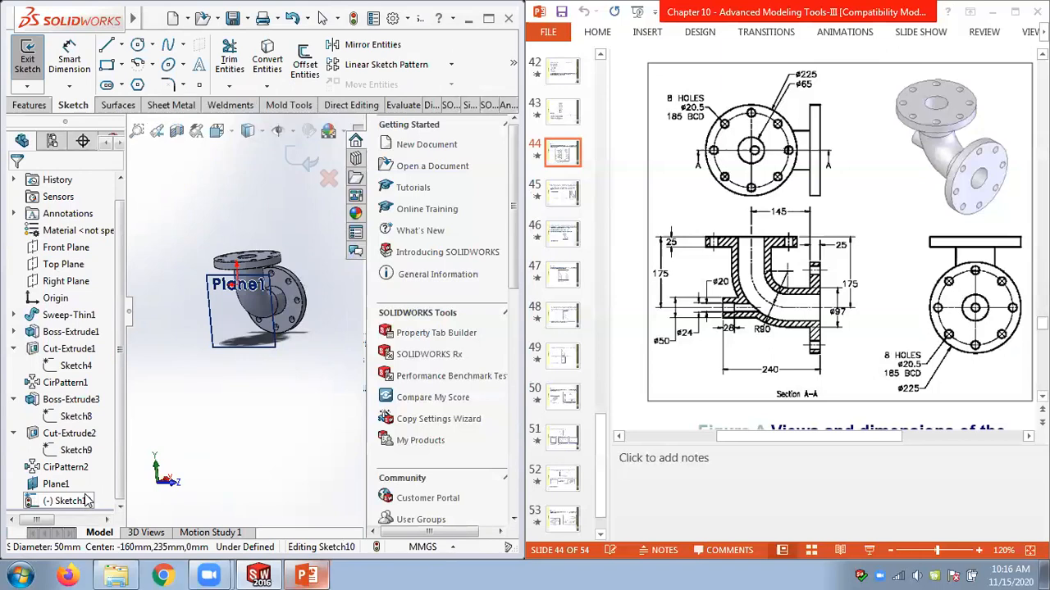
pyautogui.click(88, 501)
pyautogui.click(112, 476)
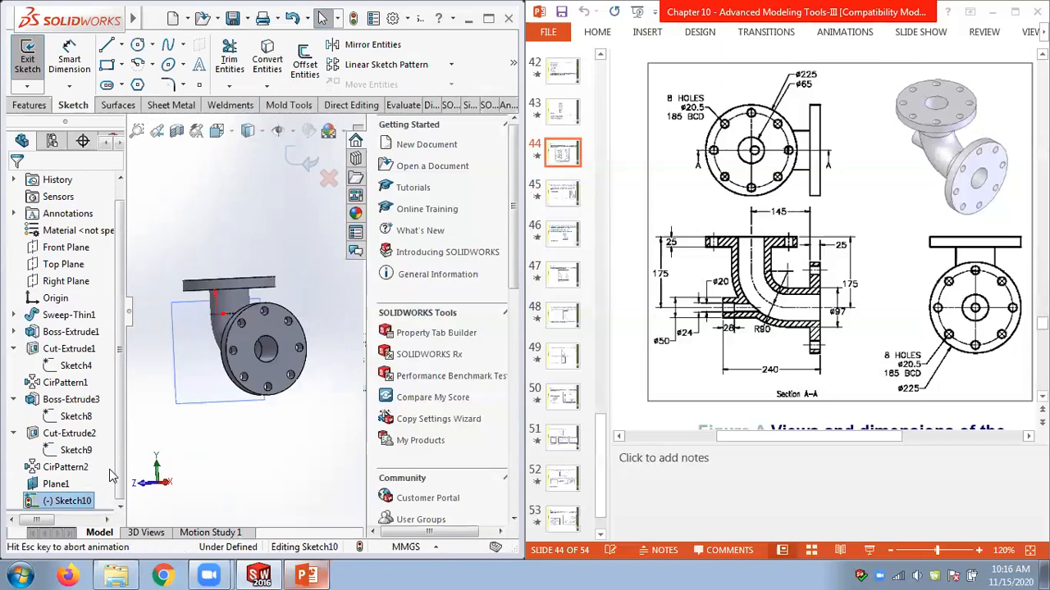
pyautogui.click(67, 502)
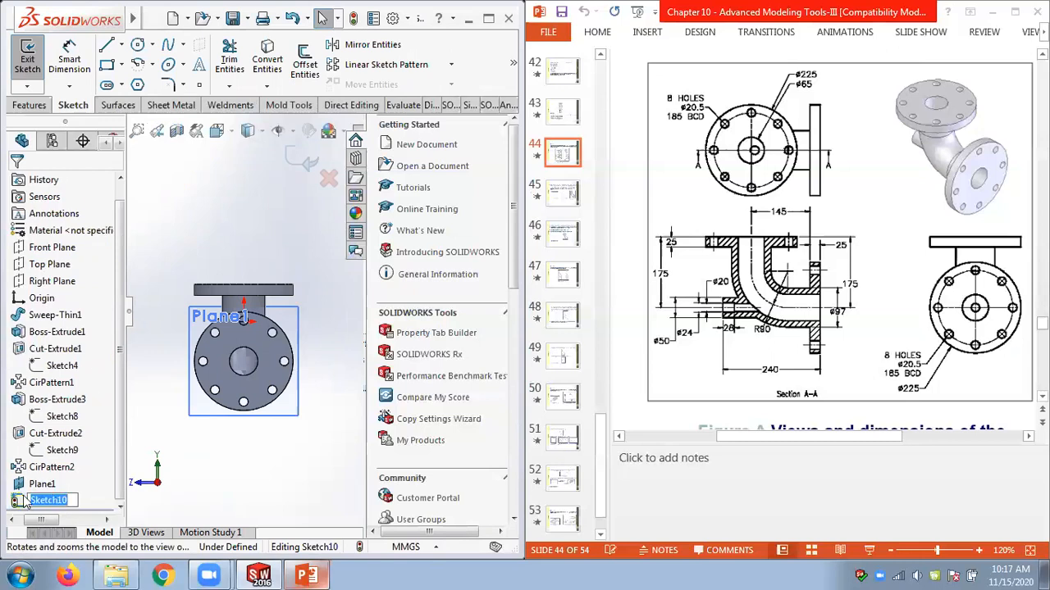
pyautogui.rightClick(22, 504)
pyautogui.click(50, 314)
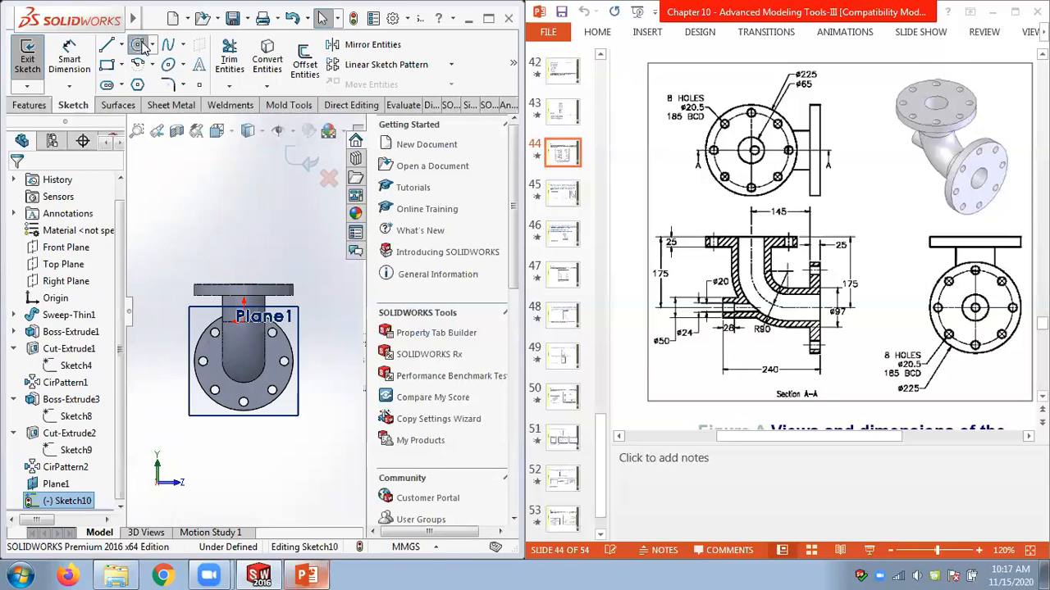
pyautogui.click(138, 45)
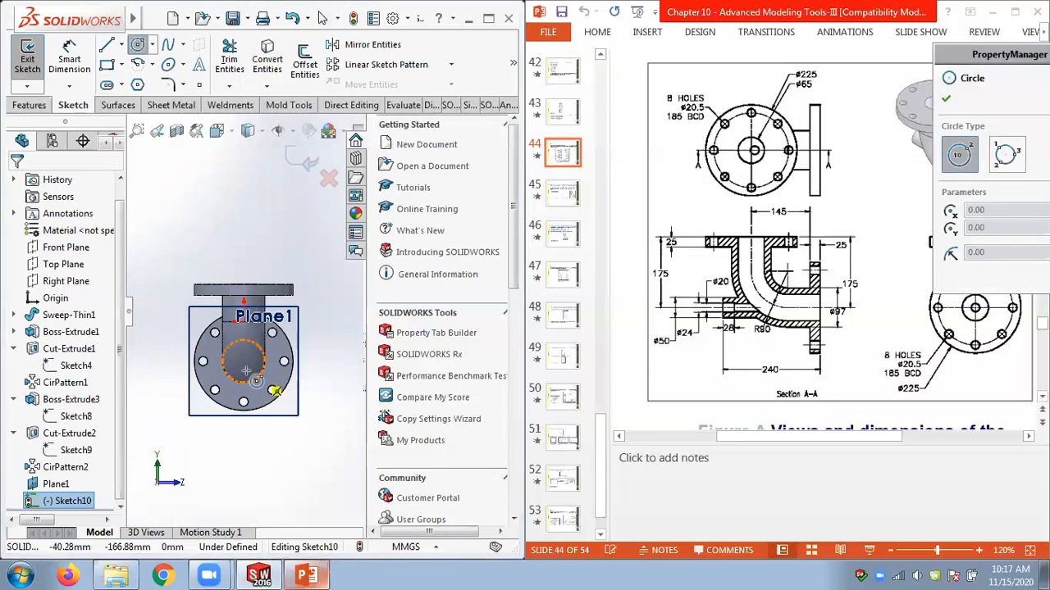
pyautogui.click(244, 350)
pyautogui.click(256, 356)
pyautogui.scroll(-2, 256, 323)
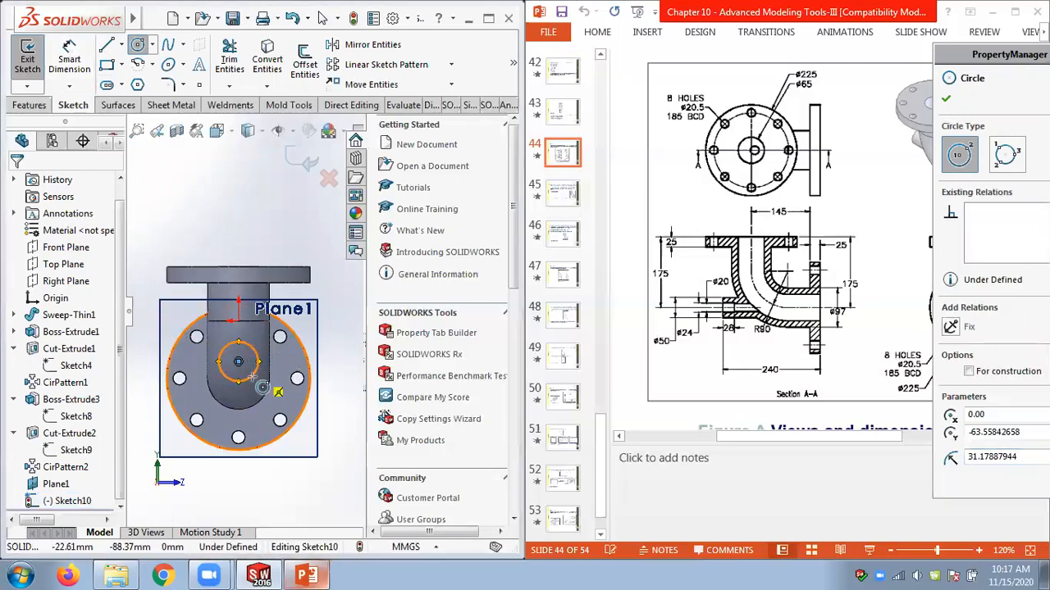
pyautogui.press('Escape')
pyautogui.press('Escape')
# Dimension the new circle's diameter as 50 mm.
pyautogui.click(69, 63)
pyautogui.click(251, 378)
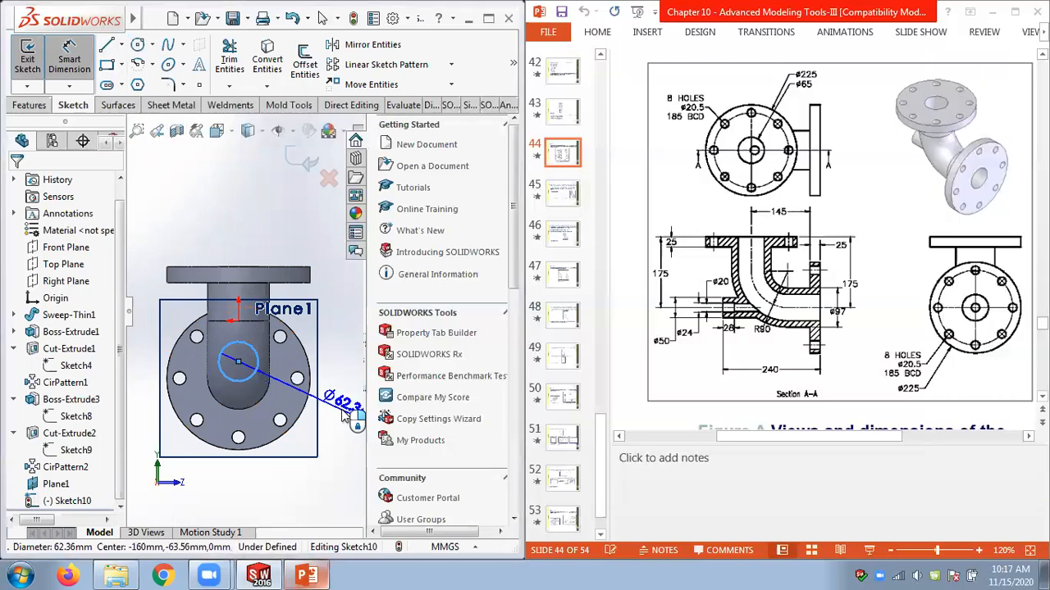
pyautogui.click(345, 416)
pyautogui.write('50')
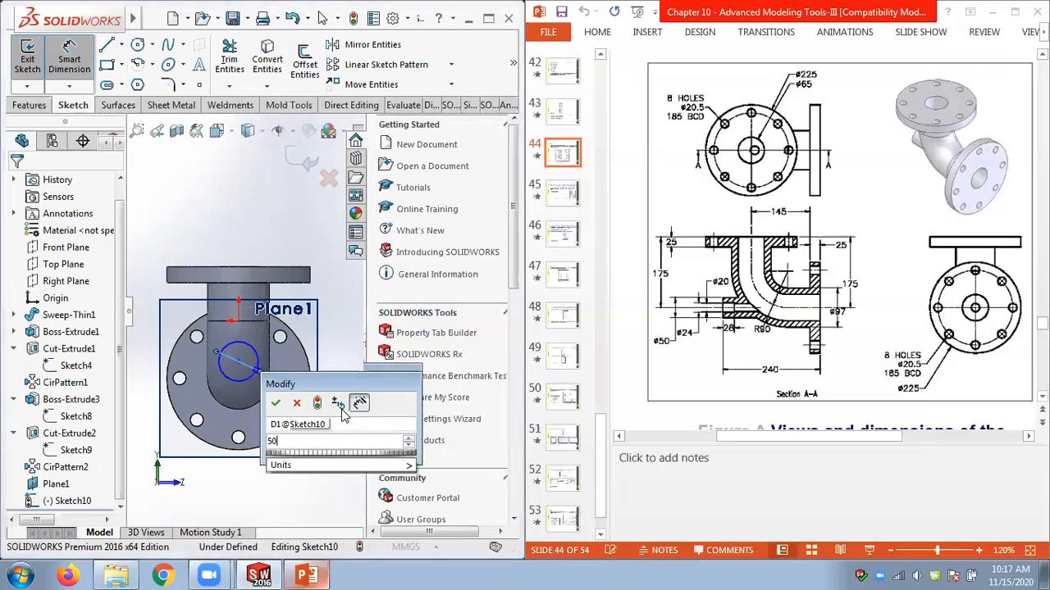
pyautogui.press('Return')
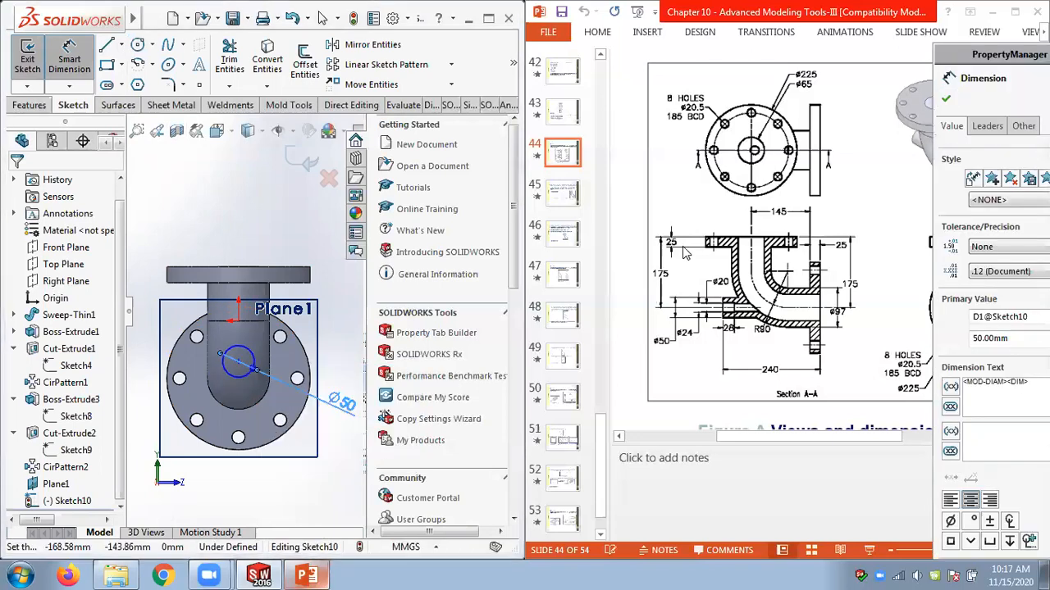
# Dimension the distance from the top flange face to the circle's centre as 175 mm and exit the sketch.
pyautogui.click(232, 271)
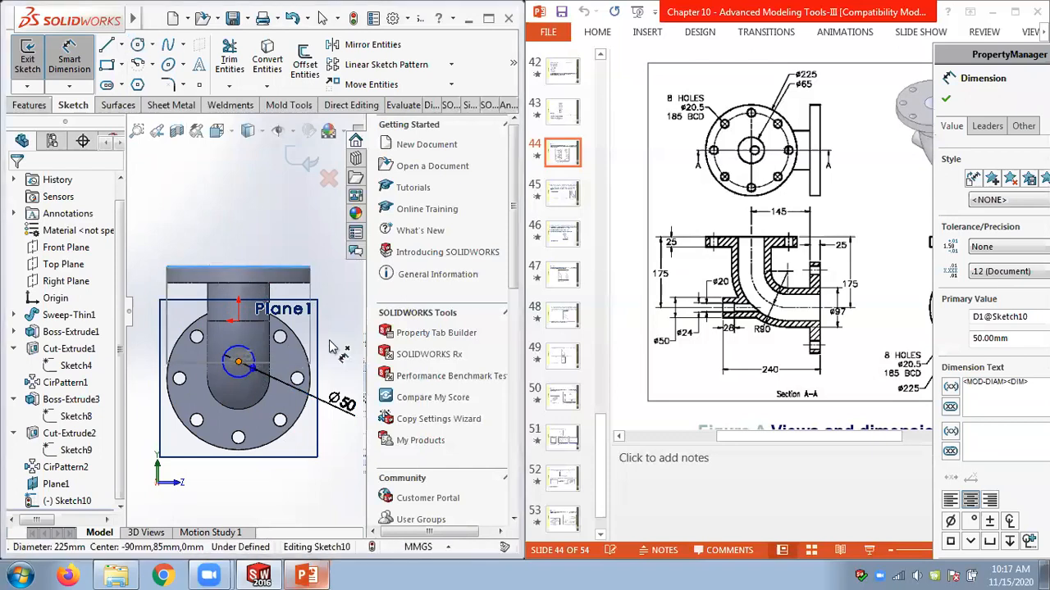
pyautogui.click(237, 361)
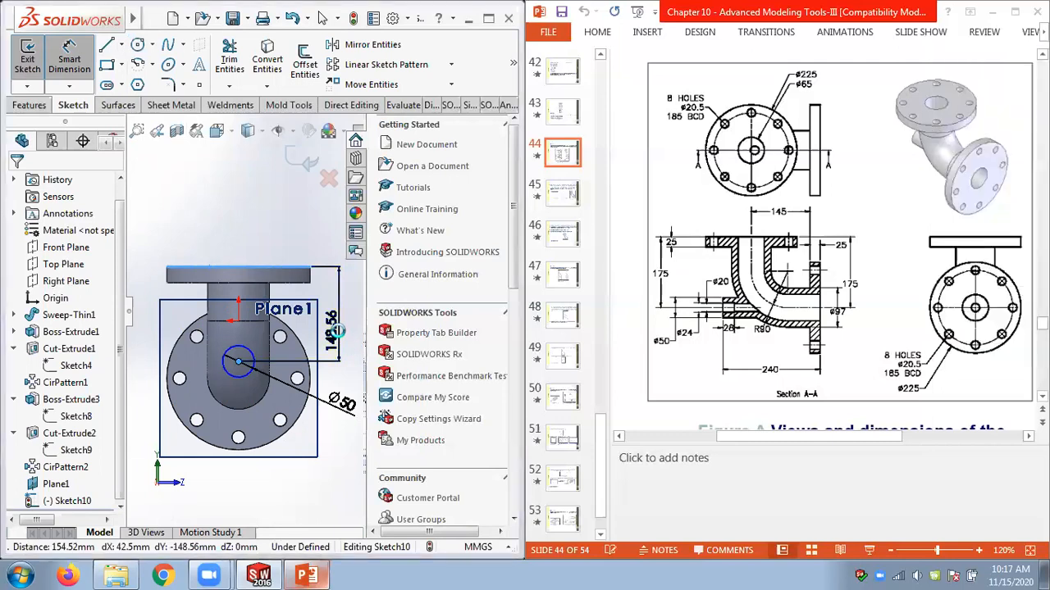
pyautogui.click(336, 330)
pyautogui.write('17')
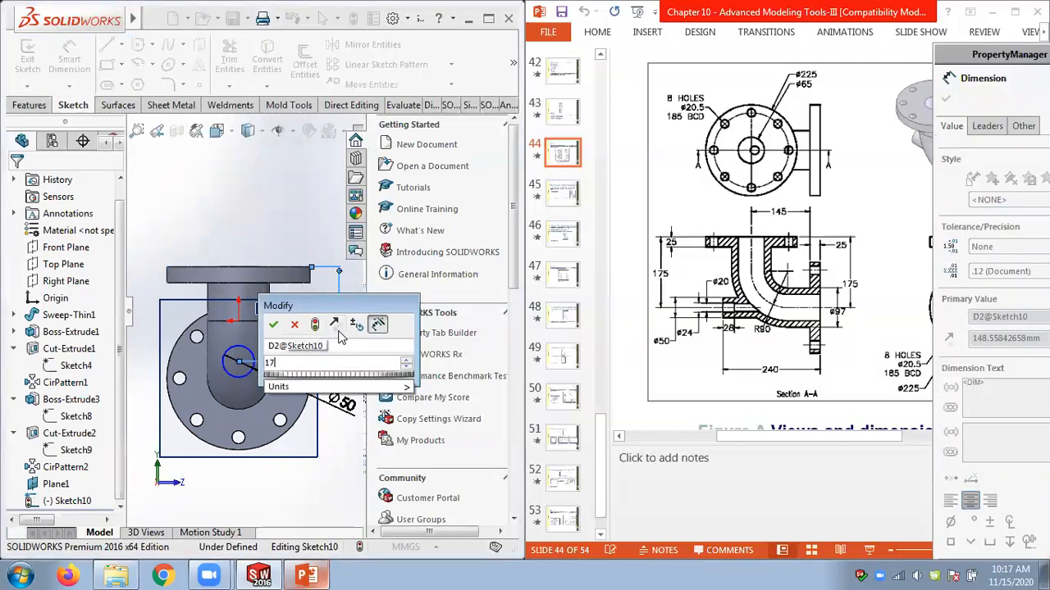
pyautogui.write('5')
pyautogui.press('Return')
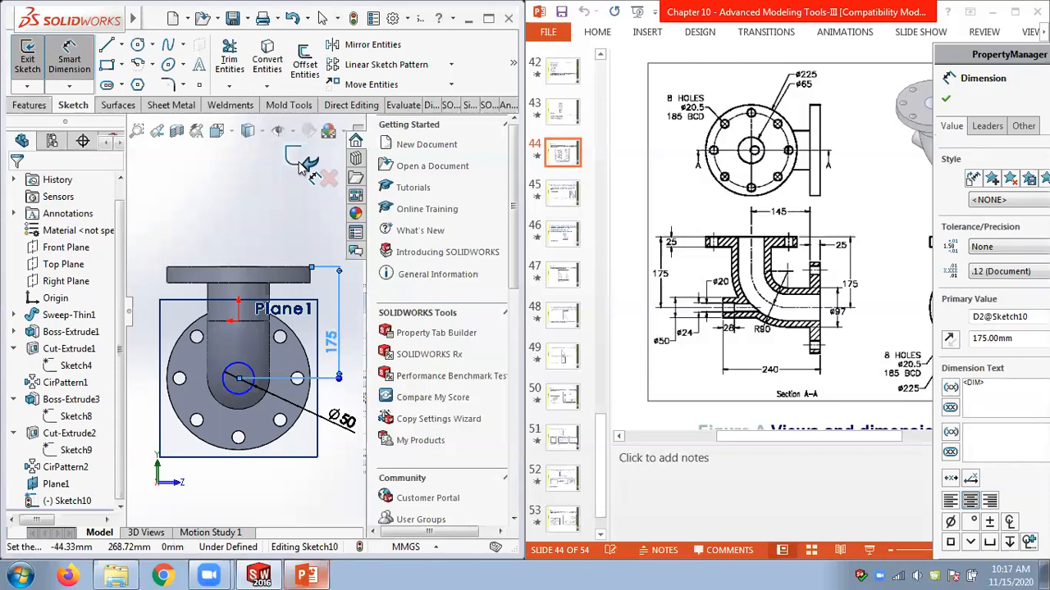
pyautogui.click(303, 161)
# Extrude the Sketch10 circle as a boss, changing its end condition from Blind.
pyautogui.moveTo(255, 188); pyautogui.dragTo(109, 189, button='middle')
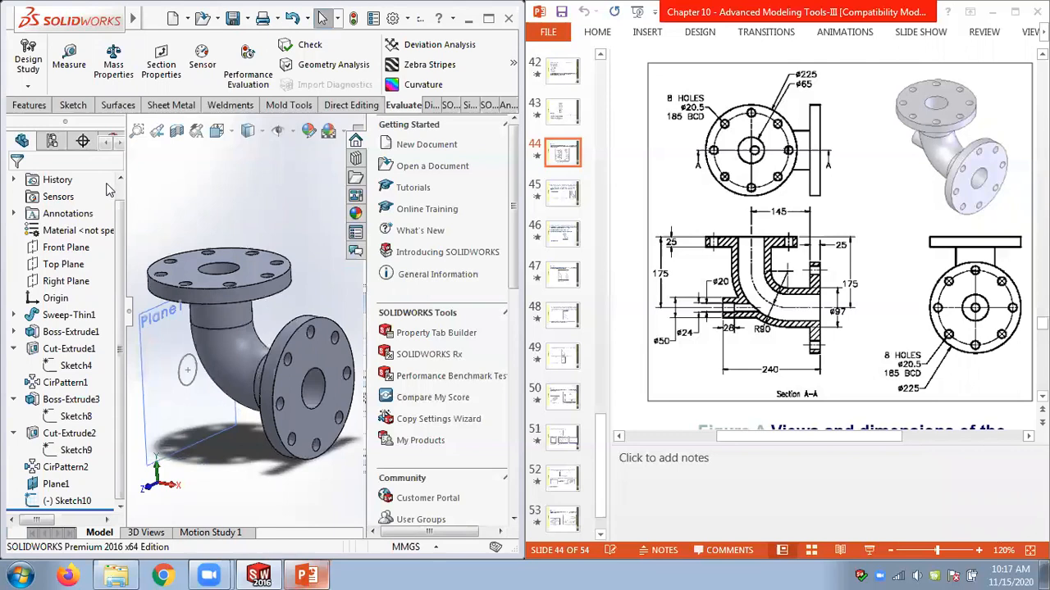
pyautogui.click(30, 105)
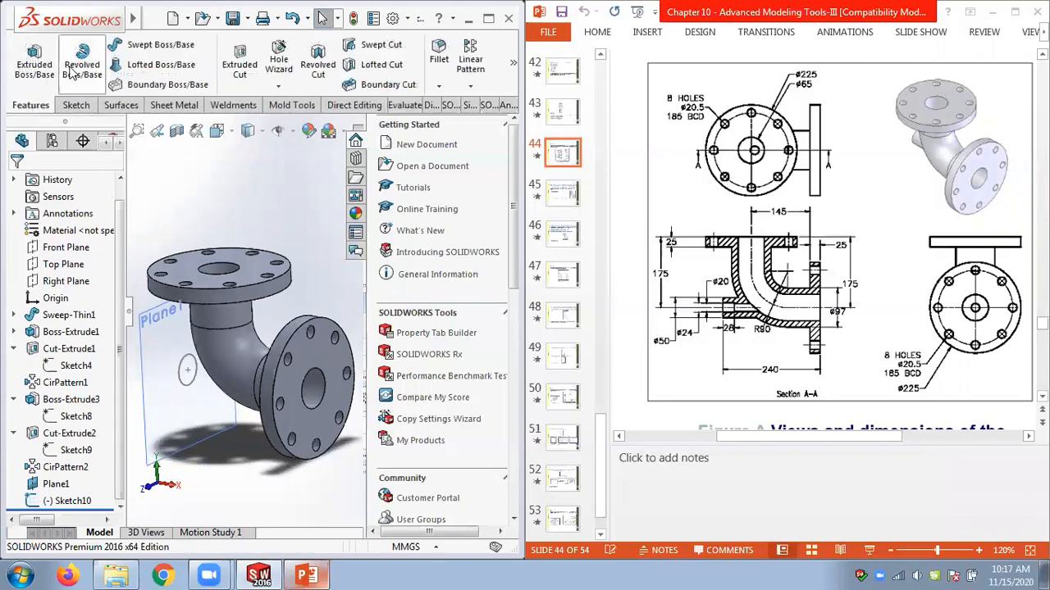
pyautogui.click(37, 68)
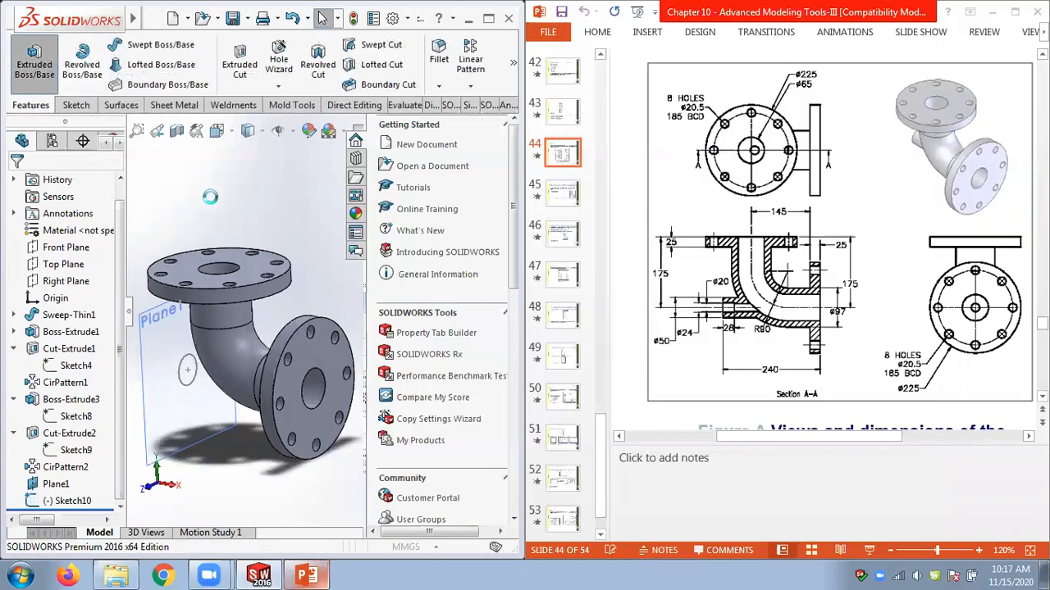
pyautogui.click(196, 379)
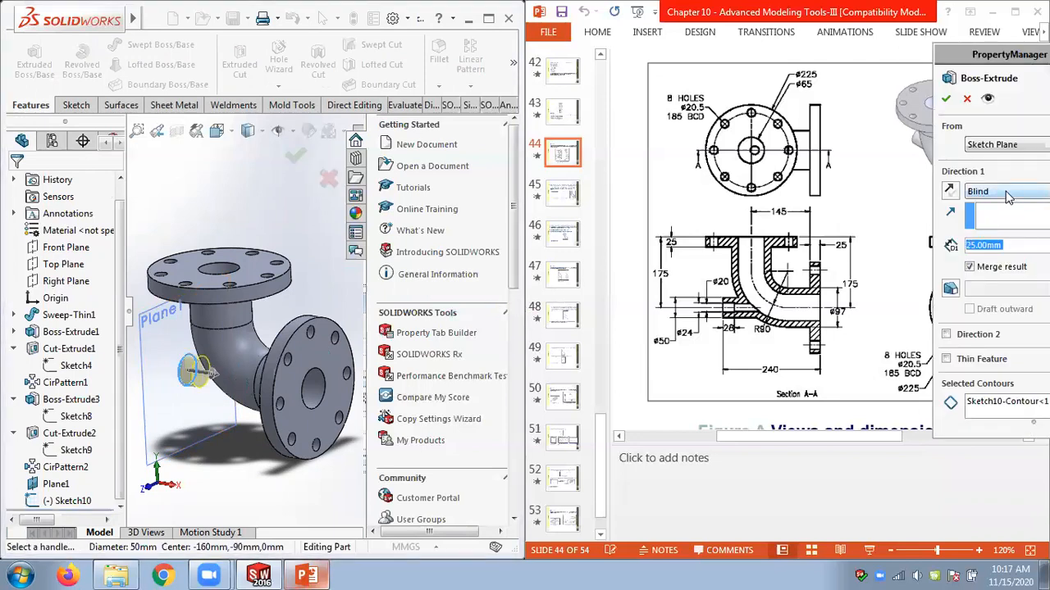
pyautogui.click(1008, 197)
pyautogui.click(1002, 220)
pyautogui.click(945, 98)
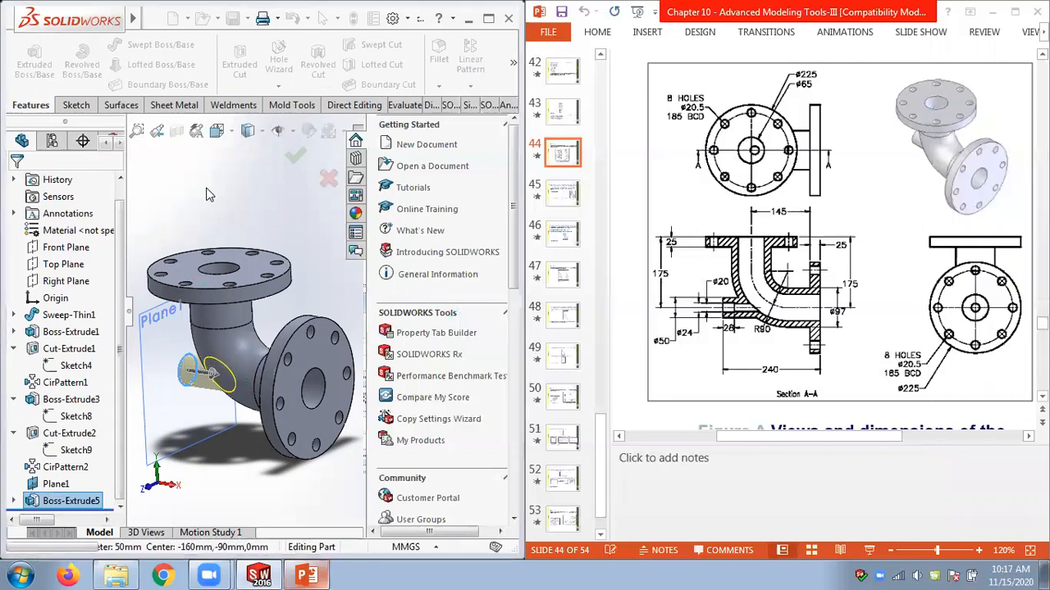
pyautogui.click(230, 195)
pyautogui.moveTo(231, 195)
pyautogui.mouseDown(button='middle')
pyautogui.moveTo(288, 161)
pyautogui.moveTo(312, 179)
pyautogui.moveTo(303, 170)
pyautogui.mouseUp(button='middle')
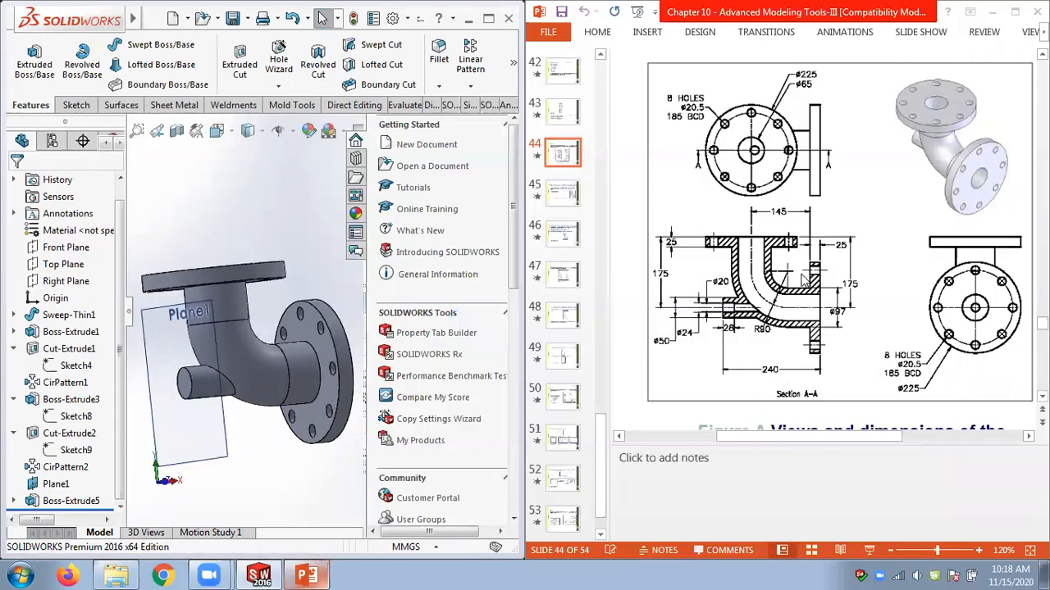
pyautogui.click(874, 320)
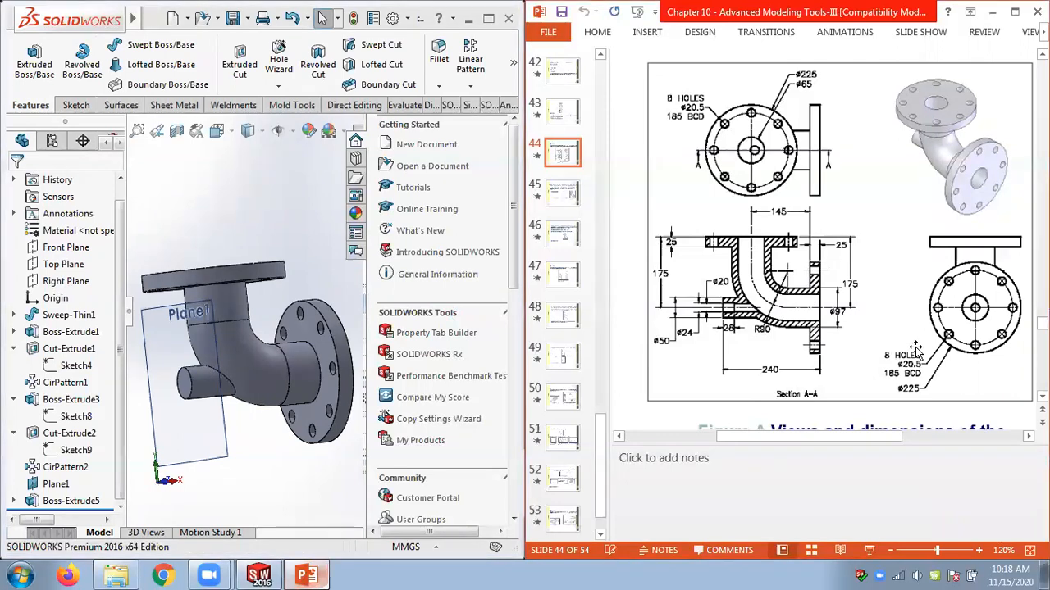